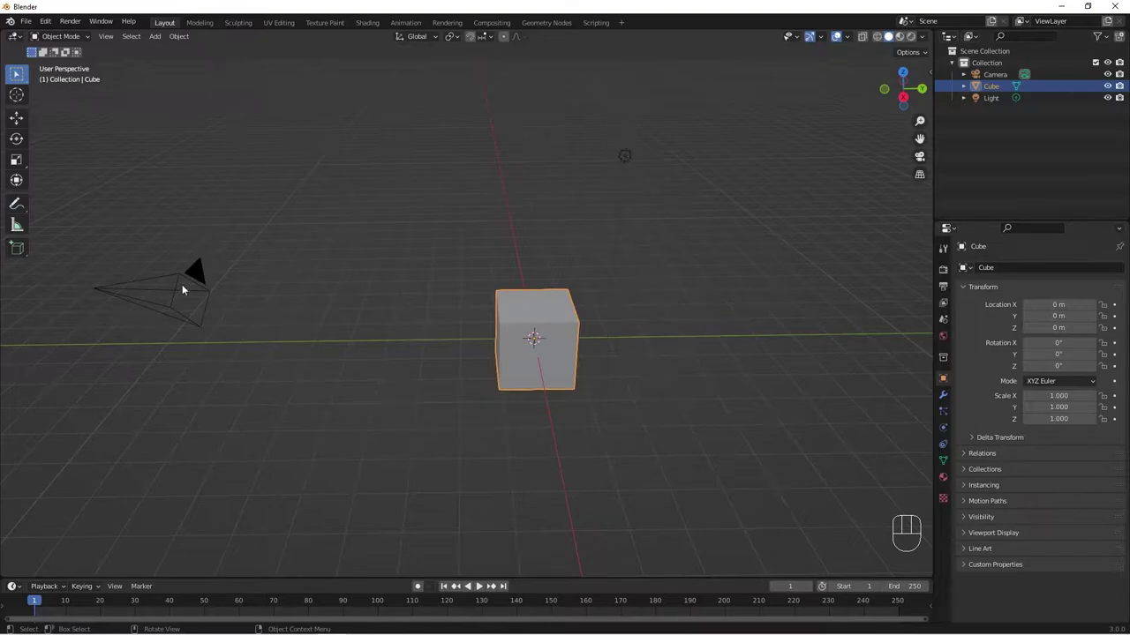
Delete the default light and cube from the scene
drag(586, 129, 680, 195)
key(x)
click(692, 215)
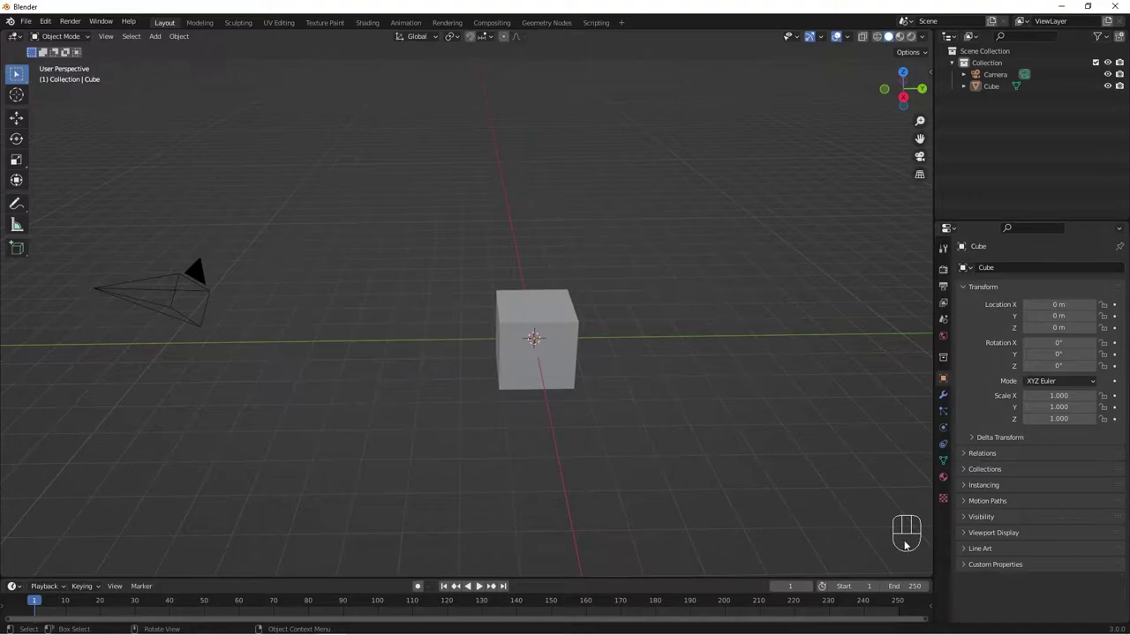
middle_drag(561, 460, 582, 430)
click(575, 331)
key(x)
click(562, 422)
Add a mesh circle at the world origin
key(shift+a)
mouse_move(584, 396)
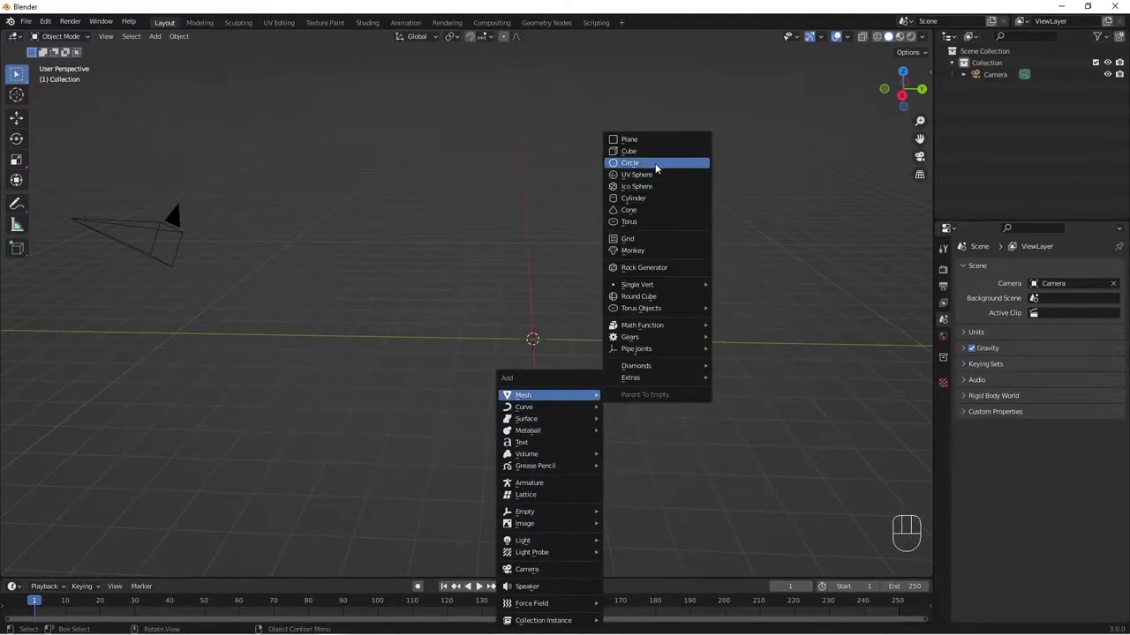
click(631, 163)
Edit the circle's mesh in edge selection mode and select its whole edge loop
middle_drag(586, 393, 582, 397)
mouse_move(494, 429)
middle_down()
mouse_move(556, 408)
mouse_move(575, 349)
mouse_move(498, 418)
middle_up()
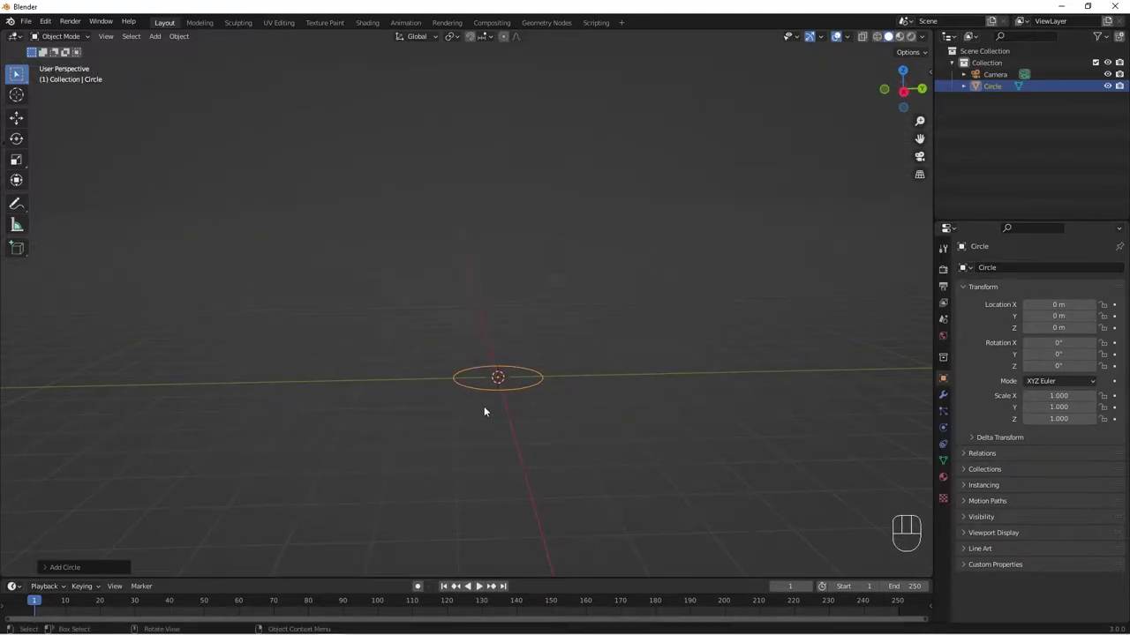
key(Tab)
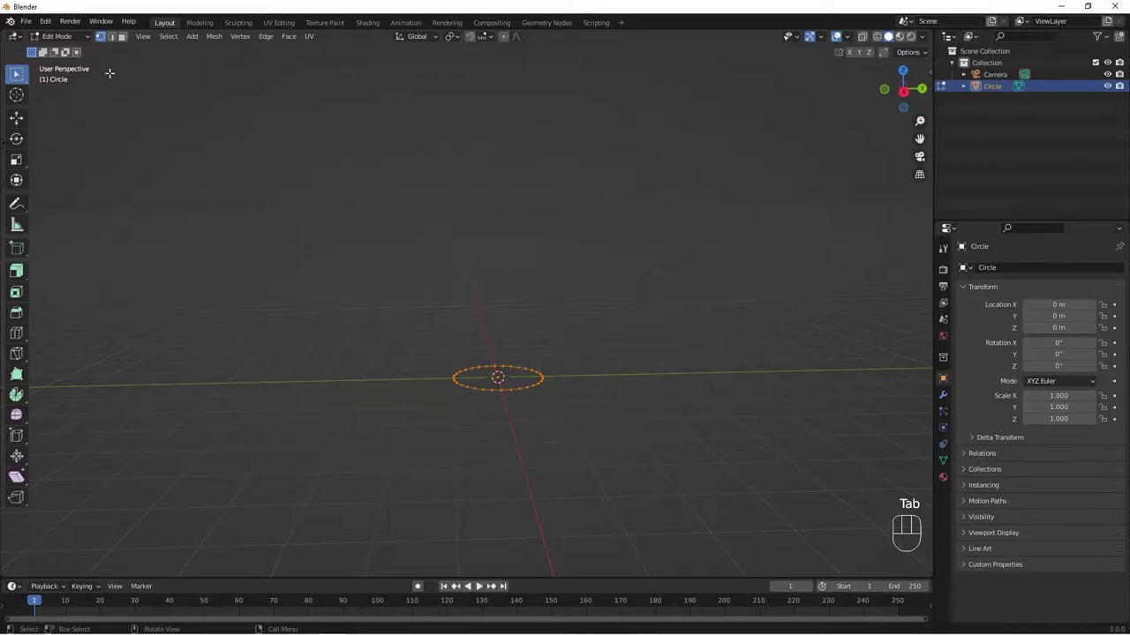
click(110, 36)
middle_drag(519, 390, 489, 398)
click(491, 403)
scroll(508, 422, up, 3)
click(509, 470)
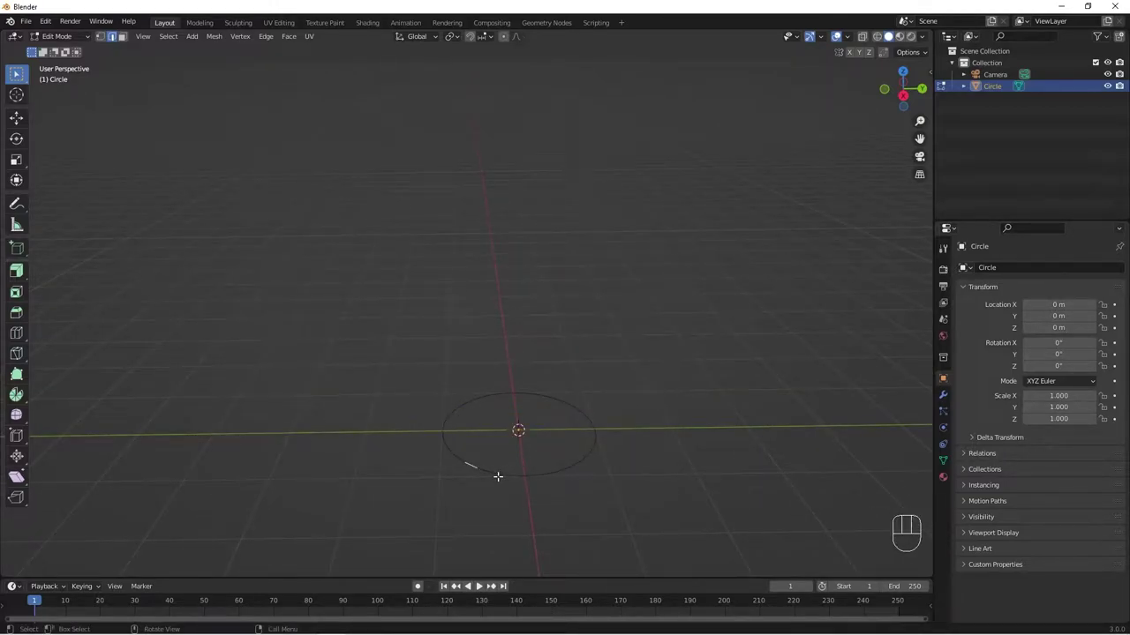
alt+click(500, 474)
Extrude the circle's edge loop upward along Z into a tall cylinder, and raise its upper rim slightly for the bottle body
middle_drag(627, 555, 563, 460)
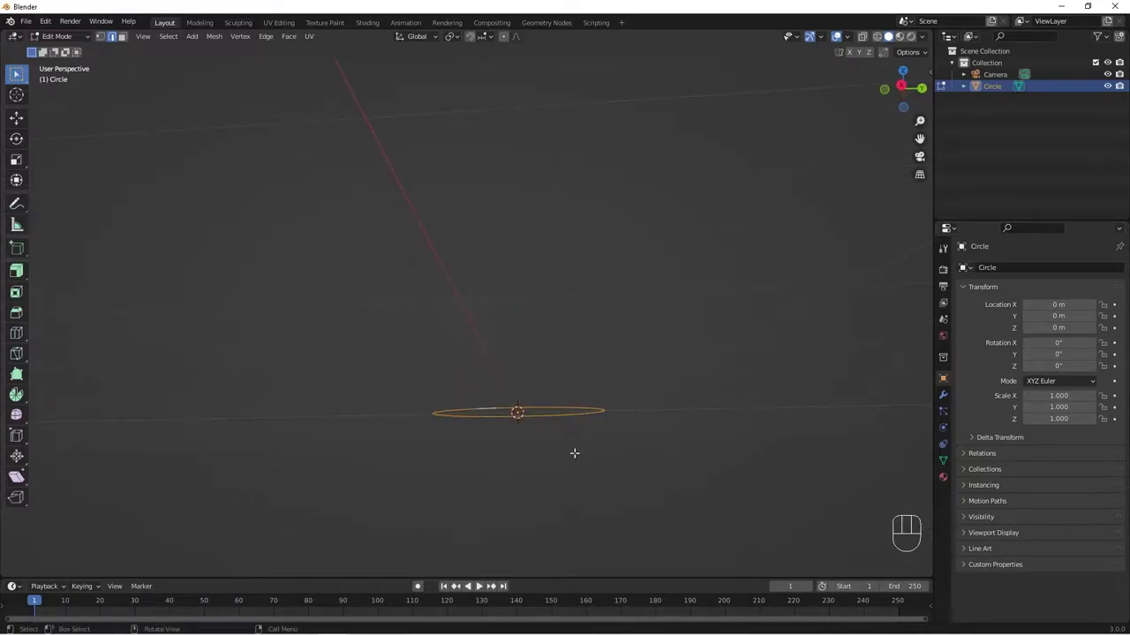
key(e)
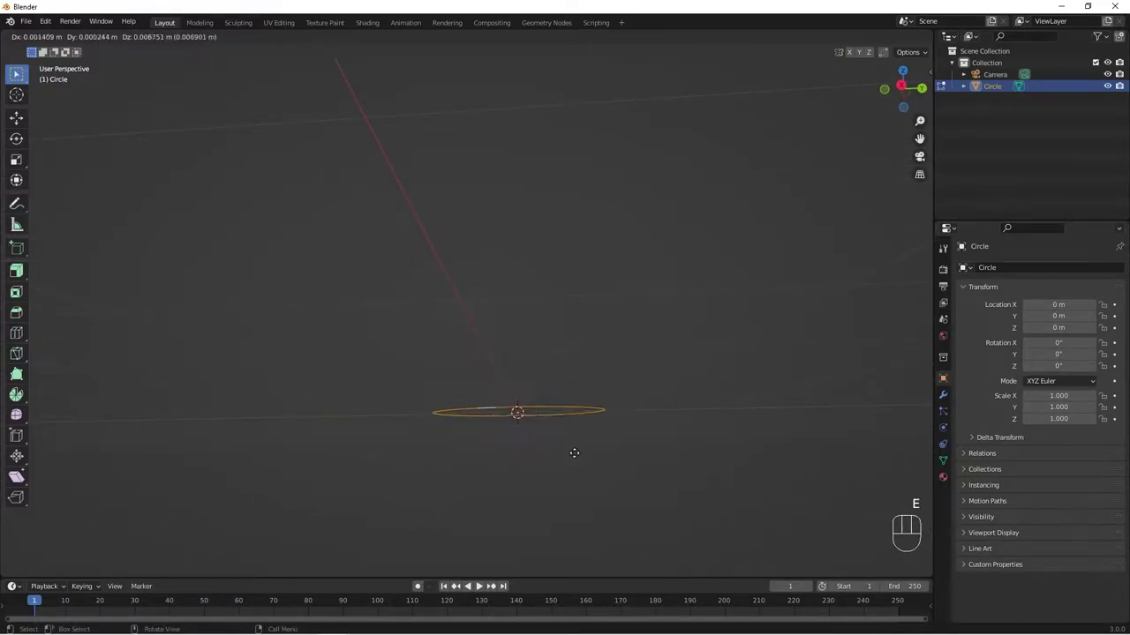
key(z)
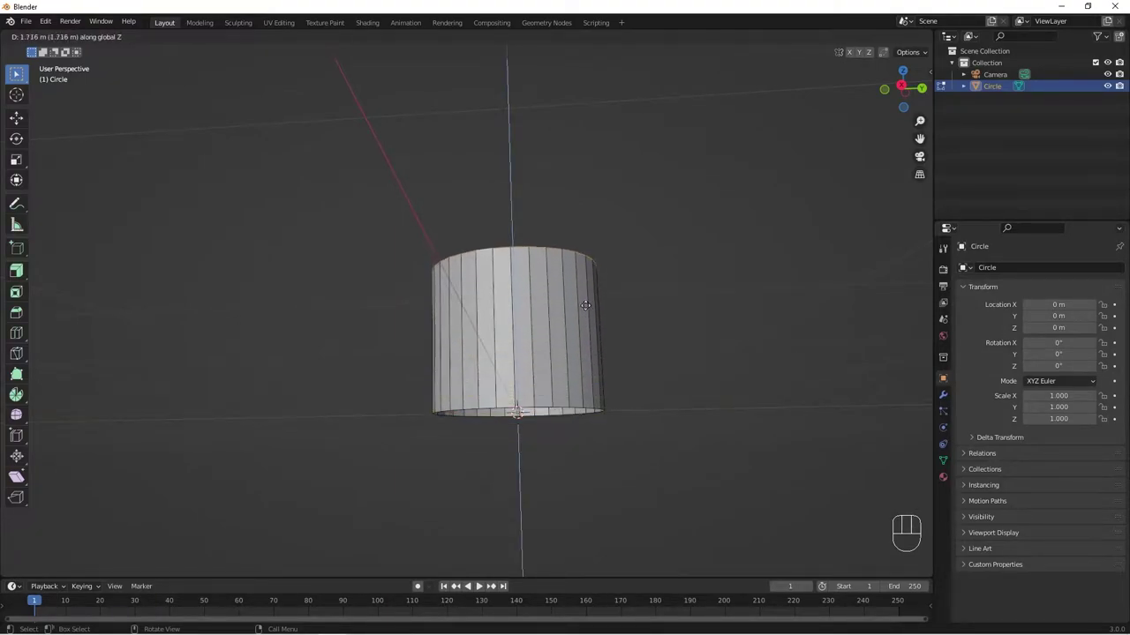
click(591, 155)
middle_drag(591, 155, 533, 363)
key(g)
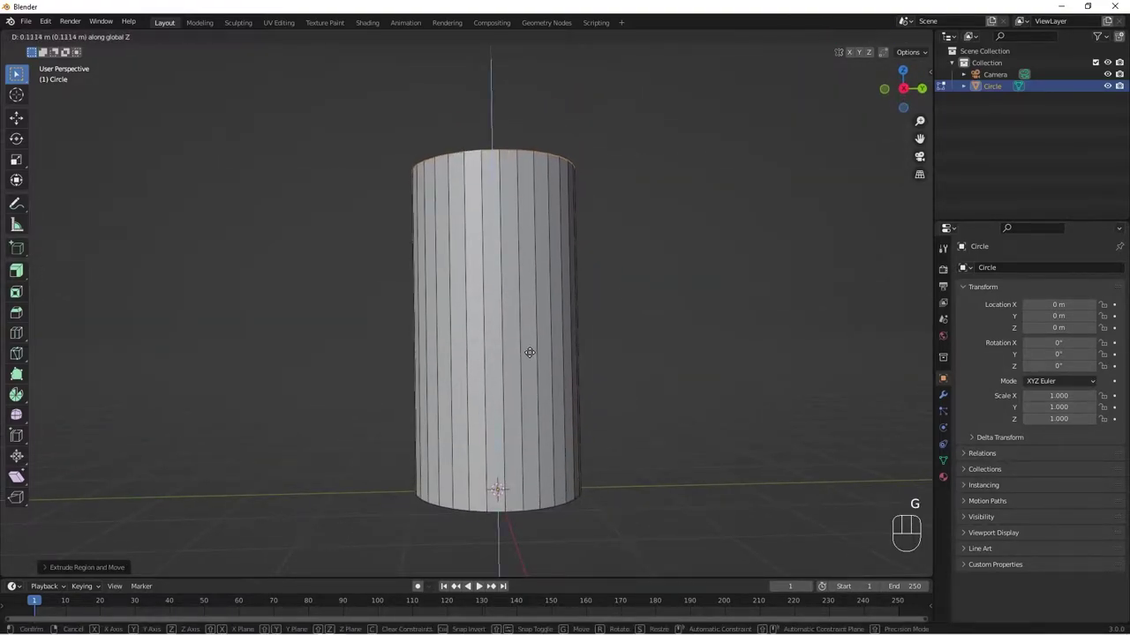
click(526, 343)
Extrude the upper rim a short way up along Z and scale it inward to form the bottle's tapered shoulder
scroll(526, 344, down, 3)
middle_drag(526, 343, 501, 349)
key(e)
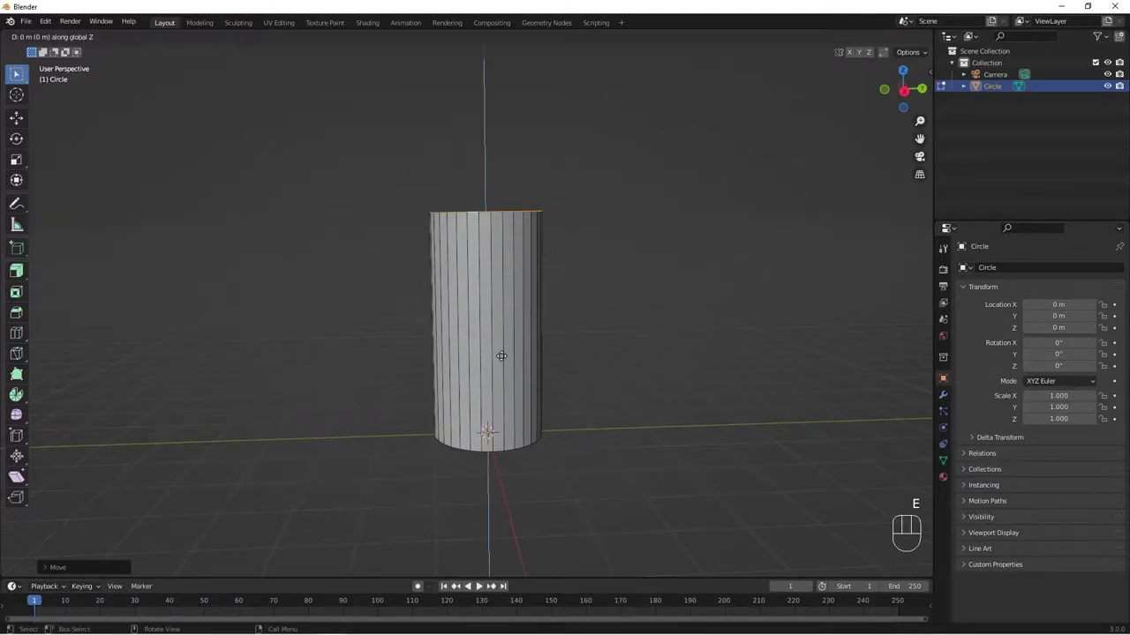
click(504, 303)
middle_drag(562, 335, 558, 353)
key(s)
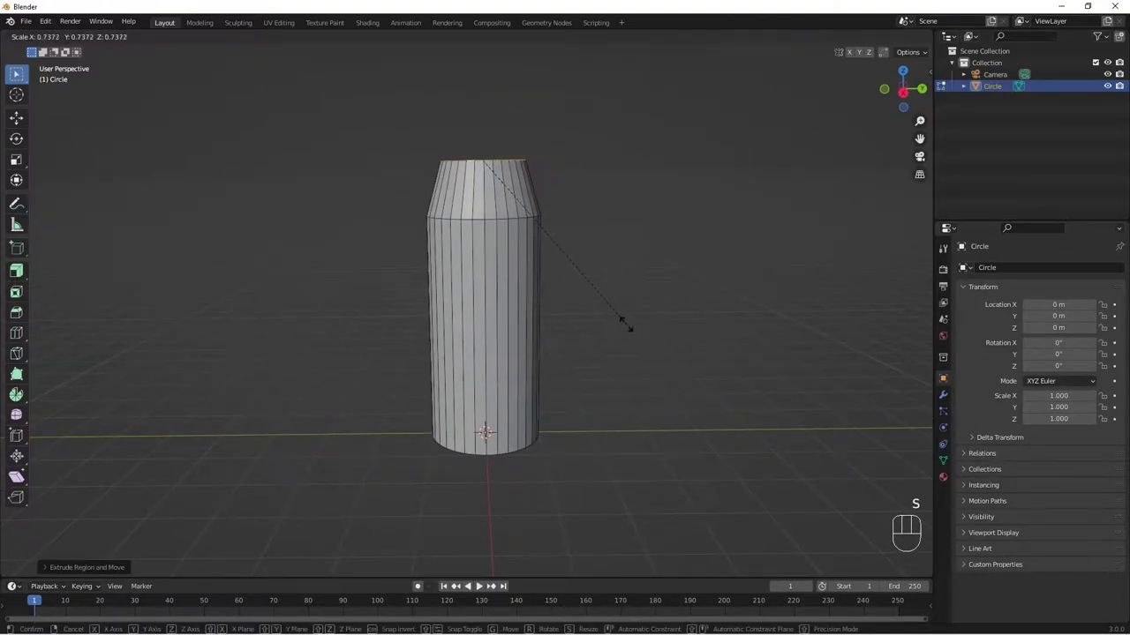
click(573, 259)
Extrude the narrowed upper rim straight up to form the bottle's neck
middle_drag(540, 274, 483, 265)
key(e)
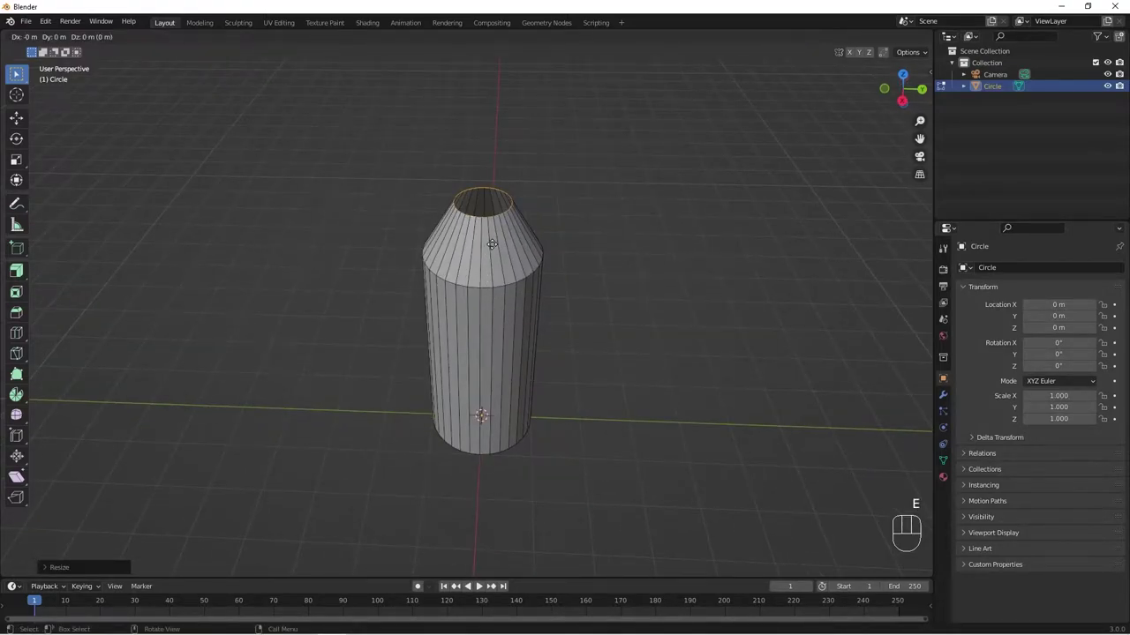
click(503, 205)
Extrude the edge loop at the body's open base and scale it inward to make a flat ring of faces
middle_drag(503, 204, 499, 334)
scroll(507, 353, up, 4)
middle_drag(504, 373, 474, 363)
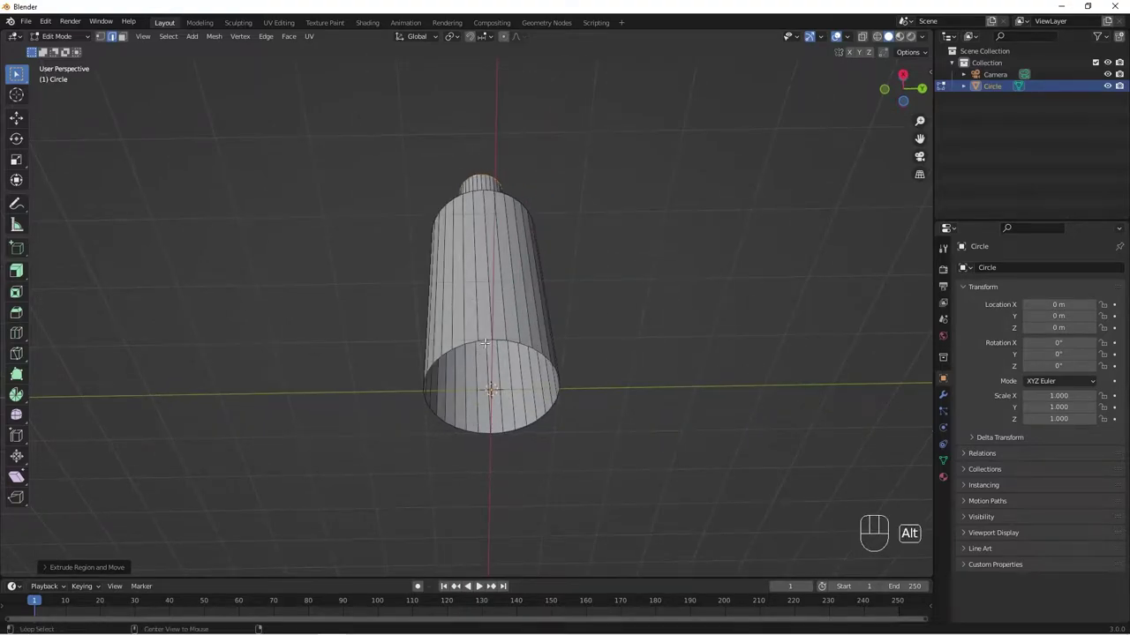
alt+click(485, 336)
scroll(484, 370, up, 2)
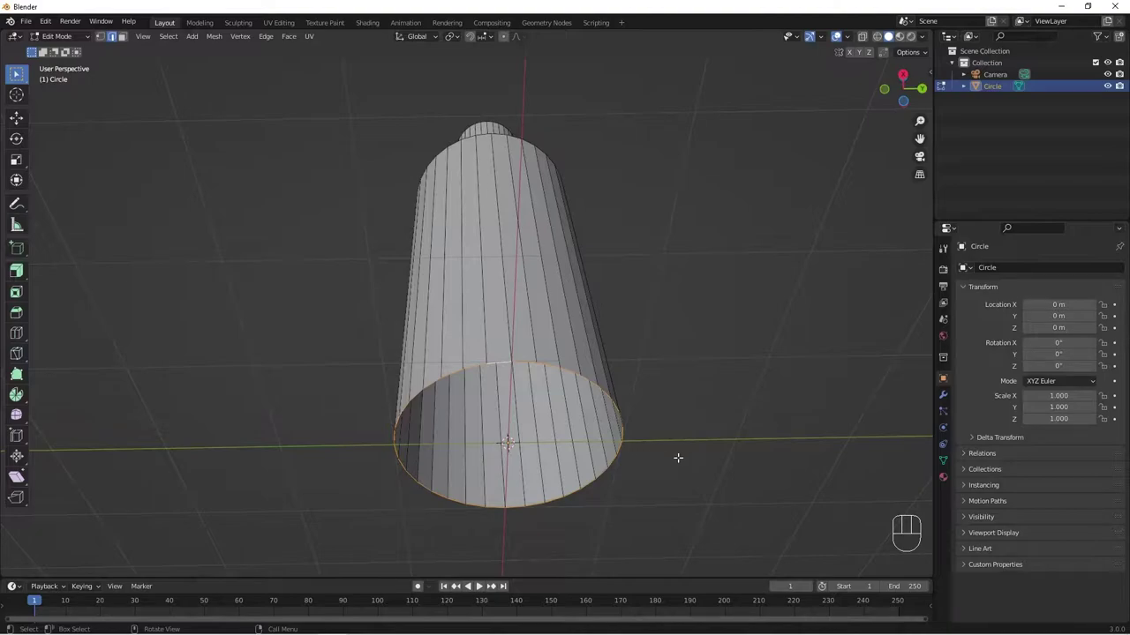
key(e)
key(s)
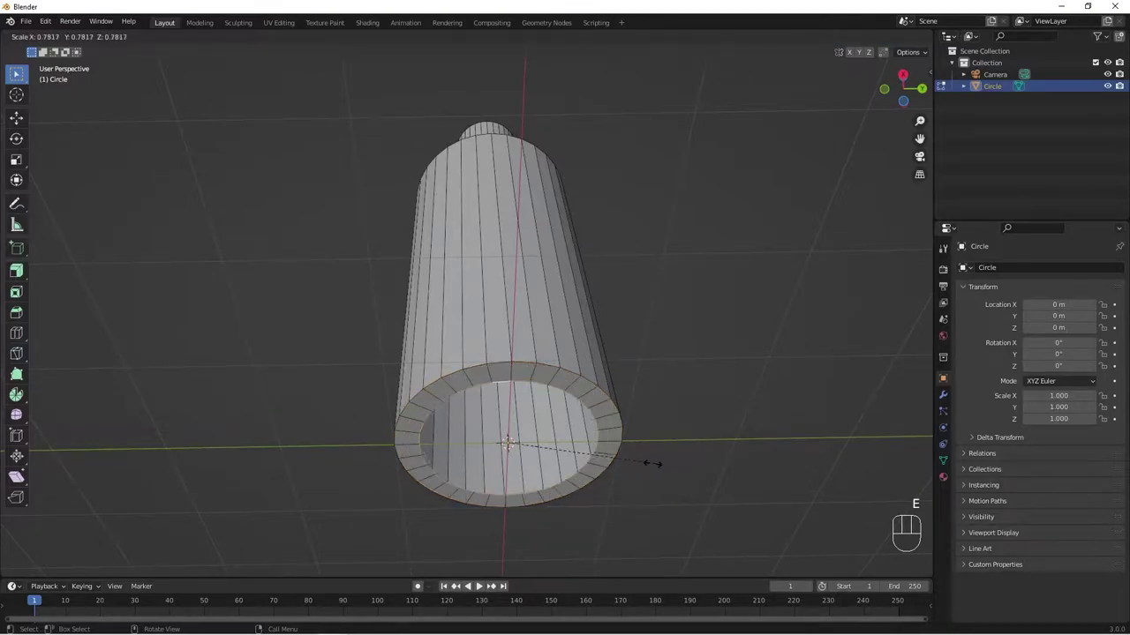
click(627, 462)
Raise the base's inner rim about 0.04 m along Z and extrude a second, smaller ring inward from it
middle_drag(627, 462, 576, 481)
key(g)
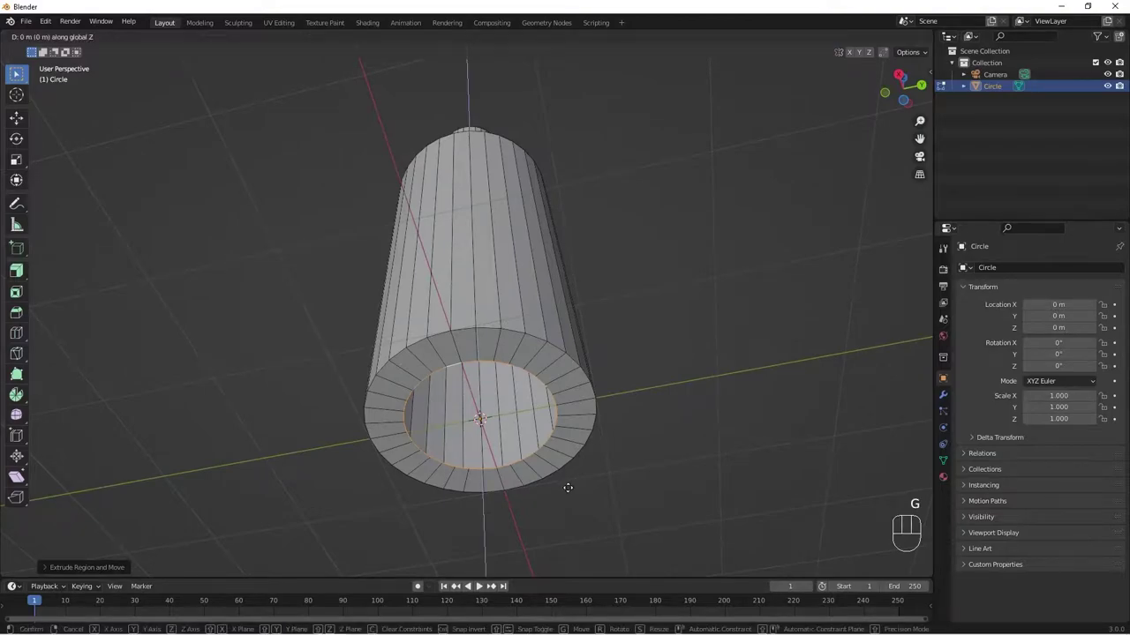
key(z)
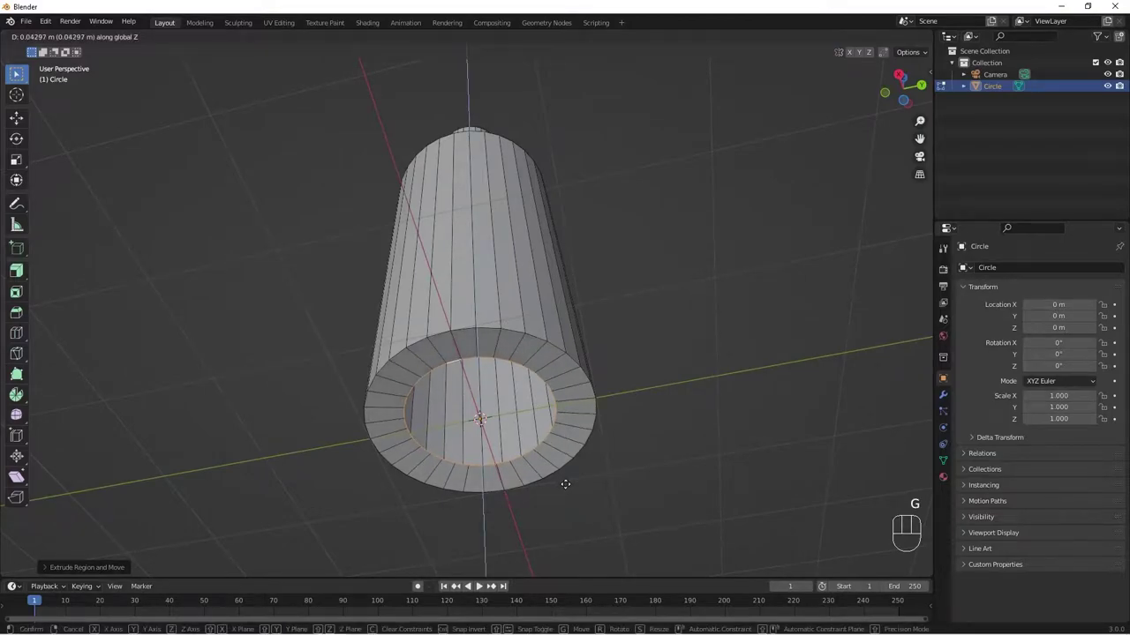
click(564, 483)
middle_drag(565, 484, 567, 538)
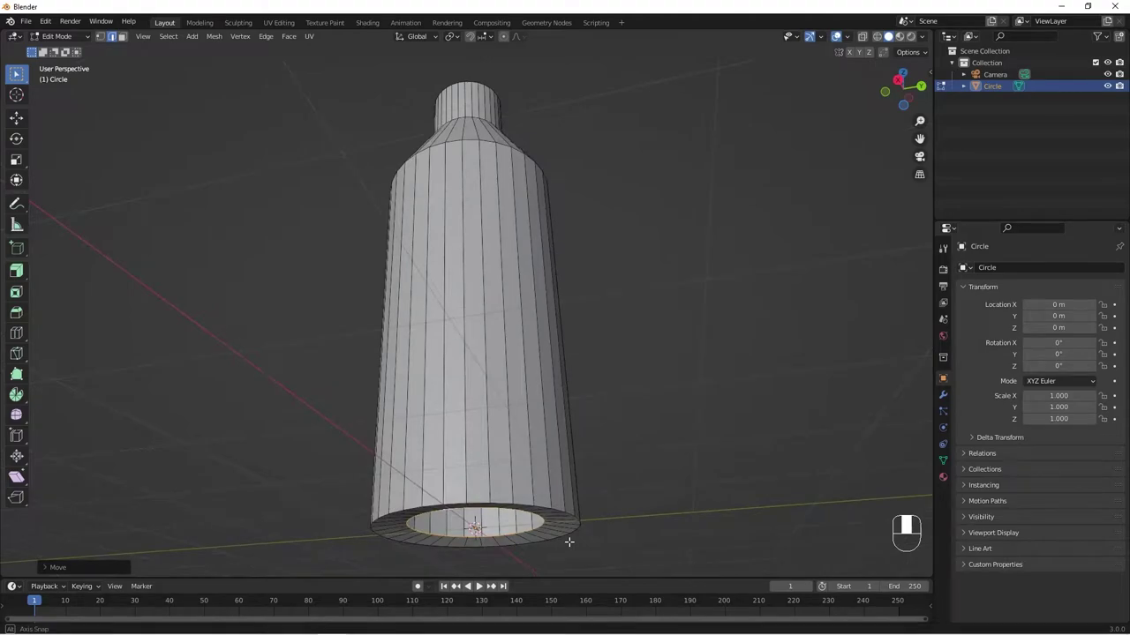
key(e)
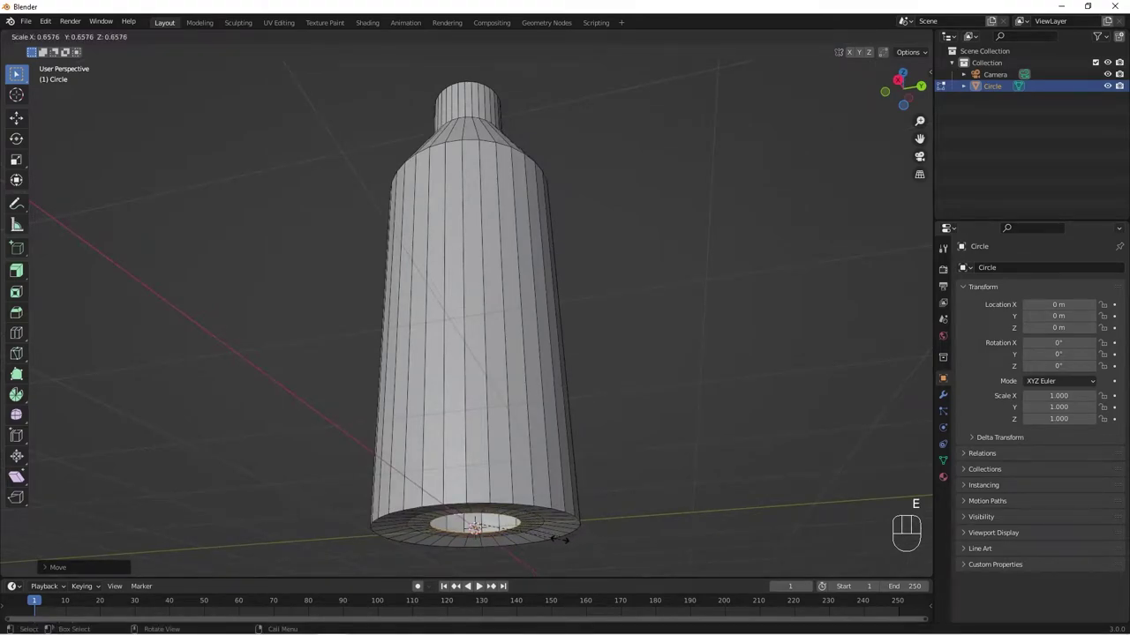
click(551, 545)
middle_drag(552, 544, 524, 512)
key(s)
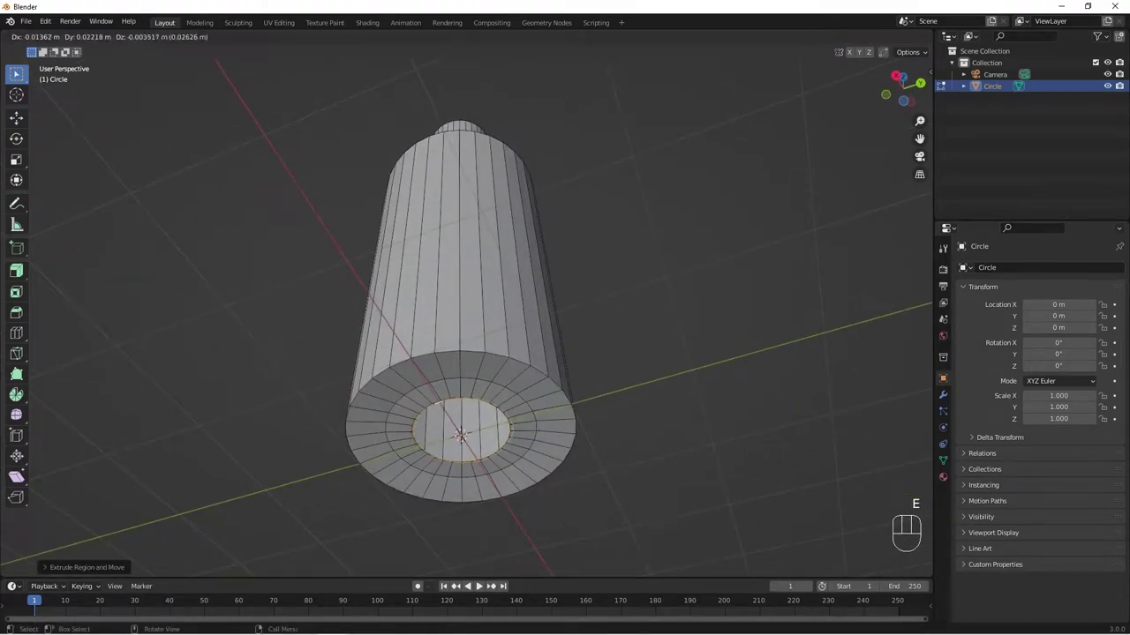
click(663, 521)
key(ctrl+z)
Scale the base's innermost rim down slightly and raise it along Z to deepen the recess under the bottle
key(s)
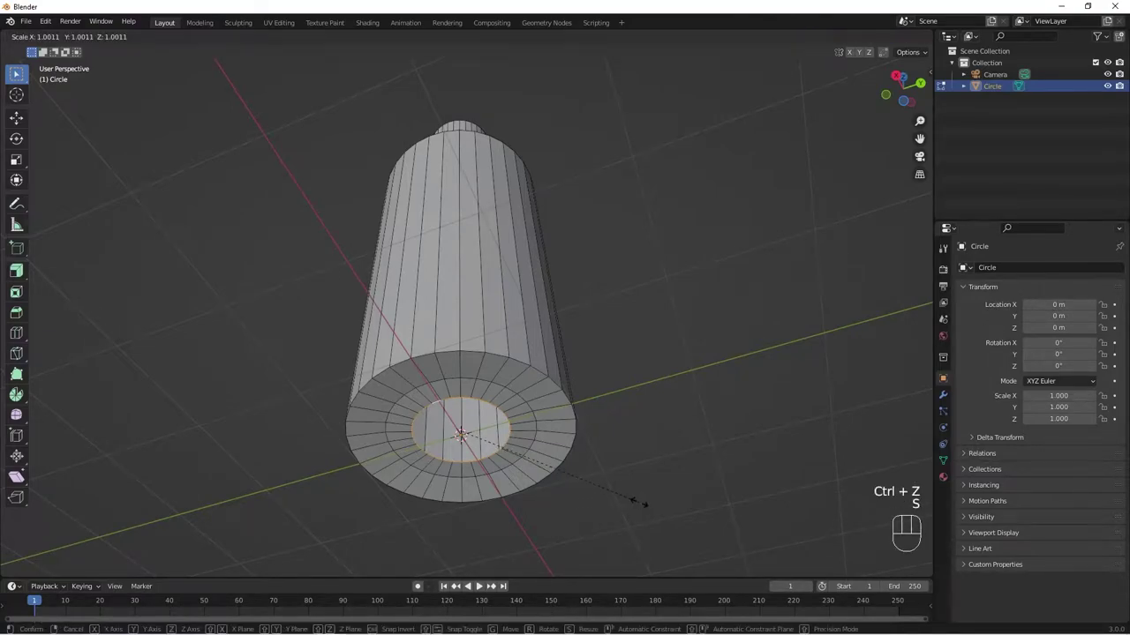
key(shift)
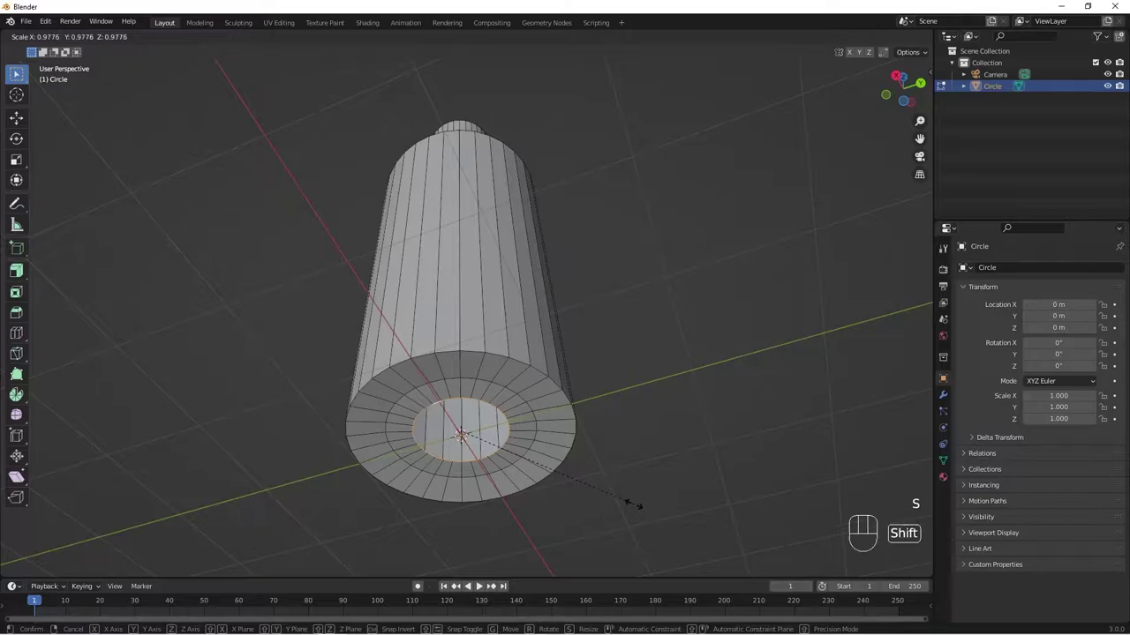
click(632, 500)
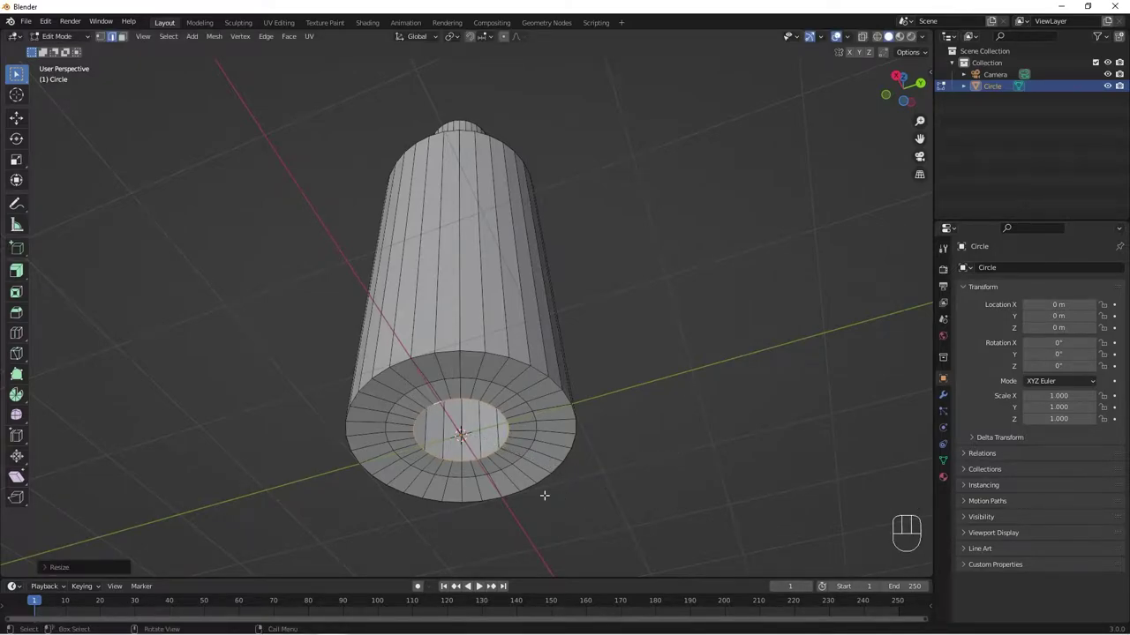
key(g)
key(z)
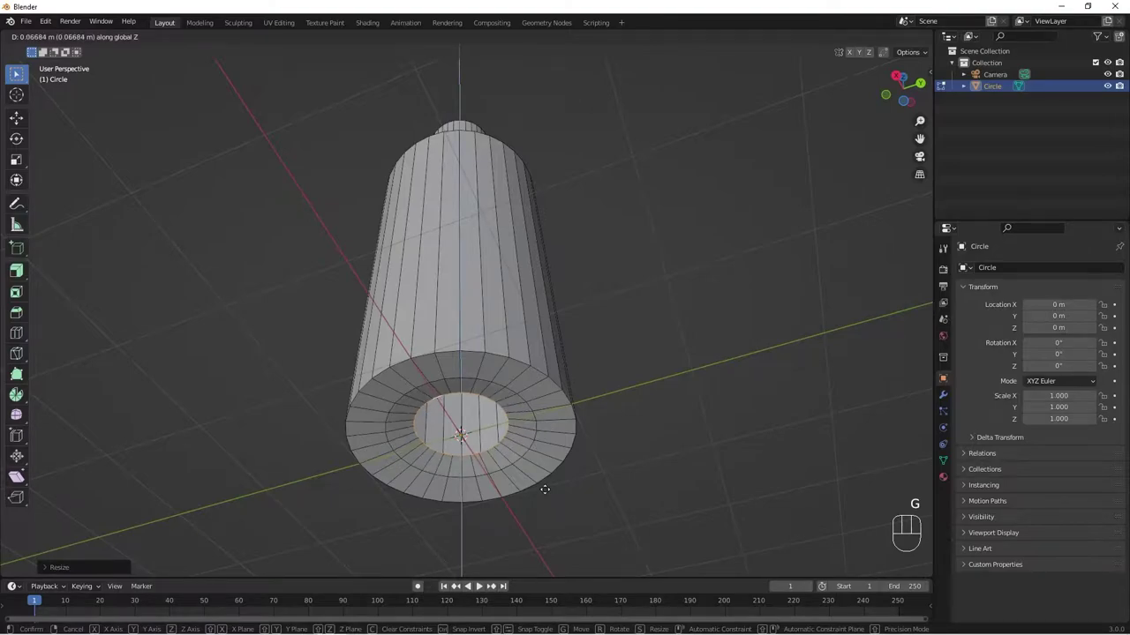
click(542, 556)
Extrude the base's innermost rim and scale it inward to leave only a small central hole
middle_drag(542, 556, 659, 503)
key(e)
key(s)
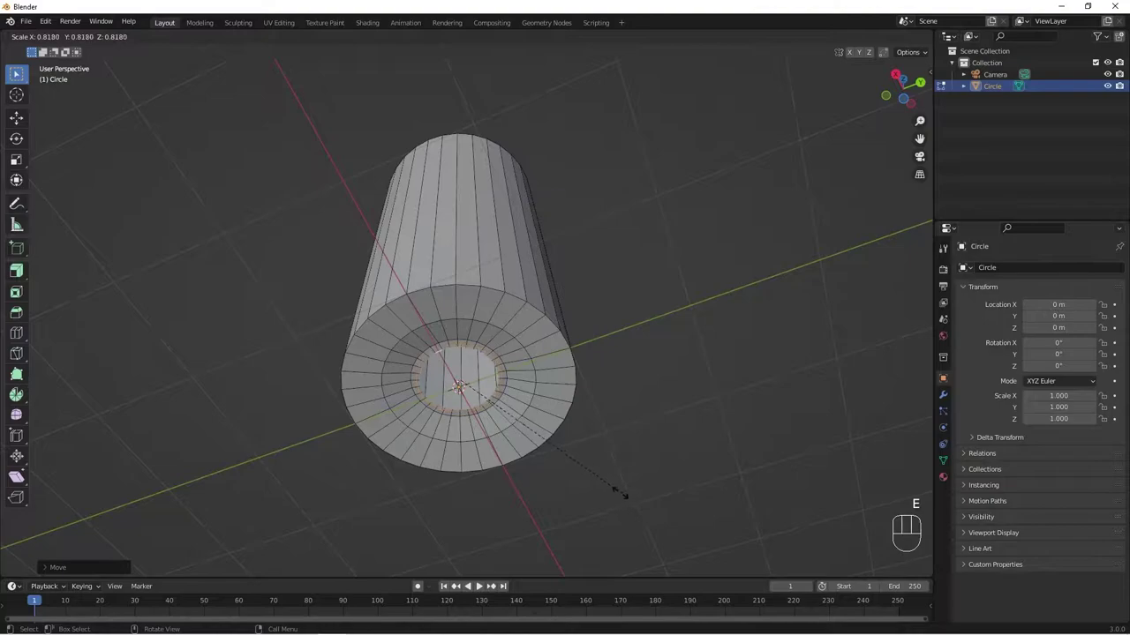
right_click(531, 452)
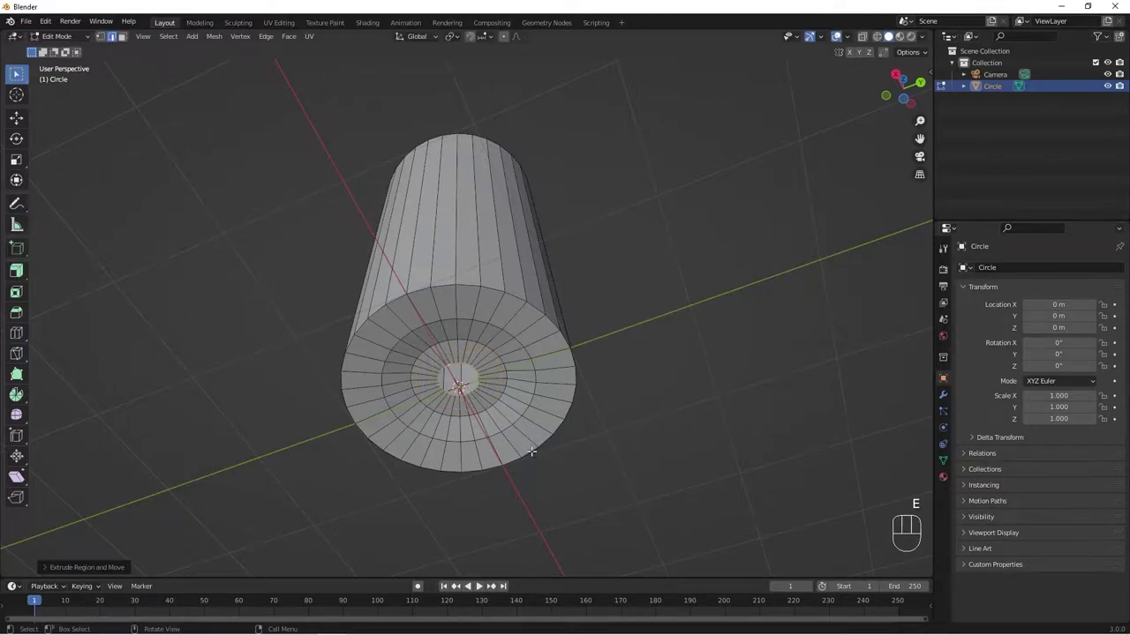
Close the small hole in the base with Grid Fill, using a span of 4
click(284, 36)
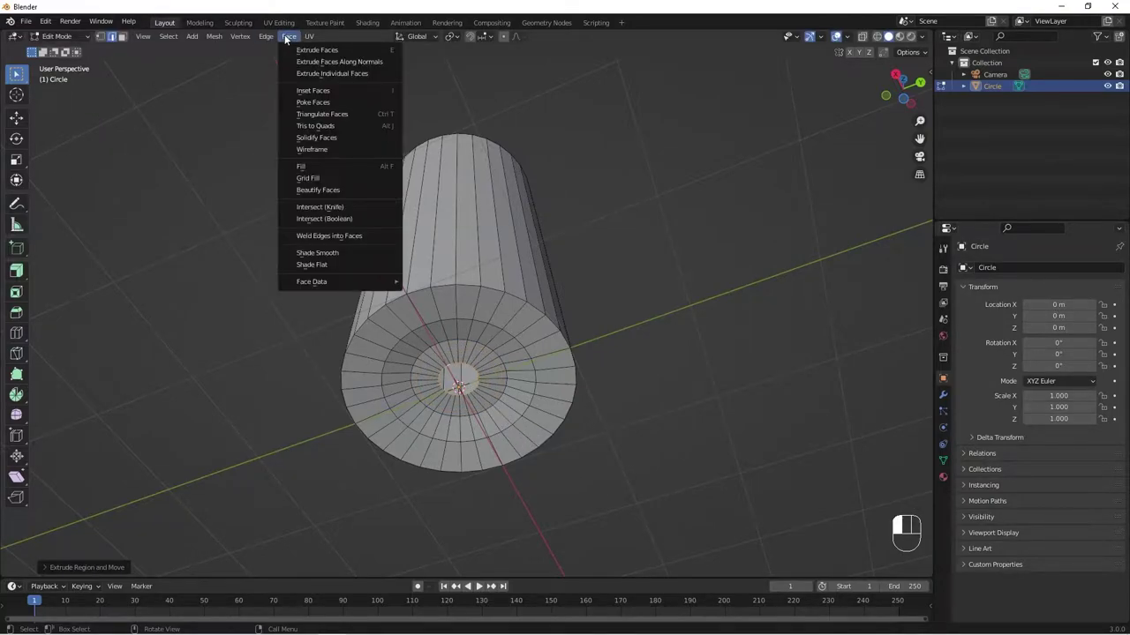
click(354, 178)
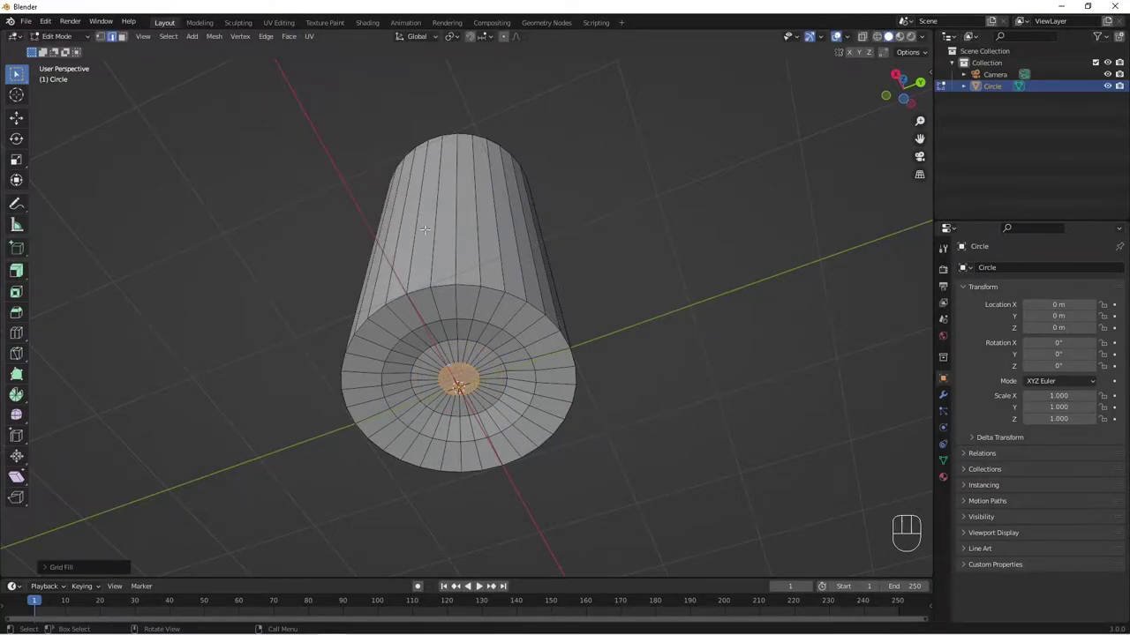
click(42, 568)
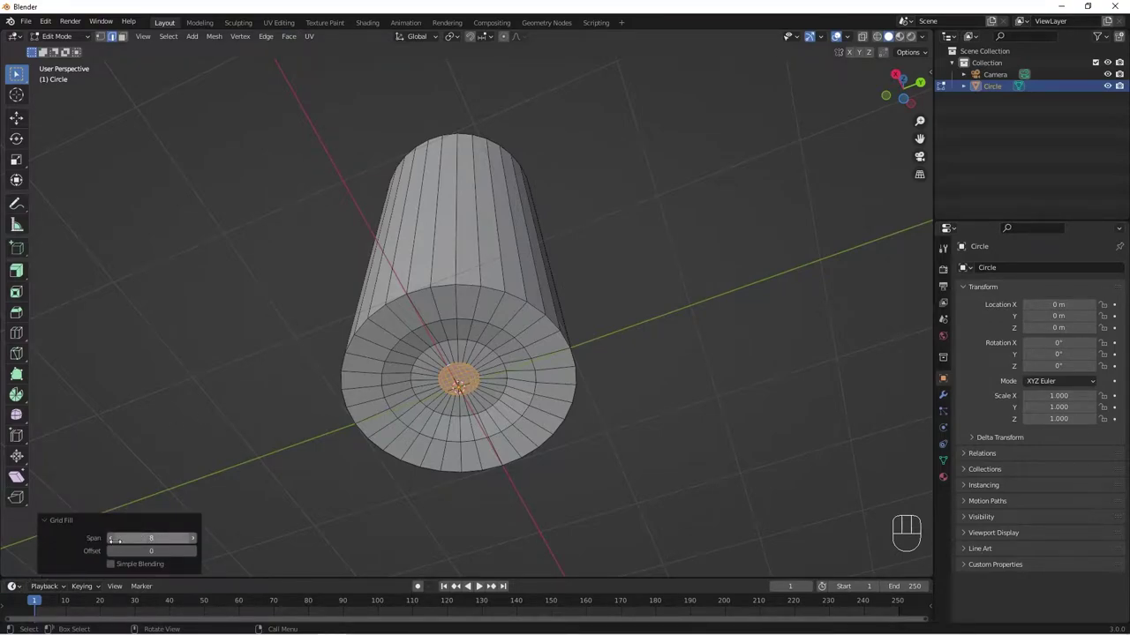
scroll(461, 435, up, 3)
middle_drag(461, 434, 446, 199)
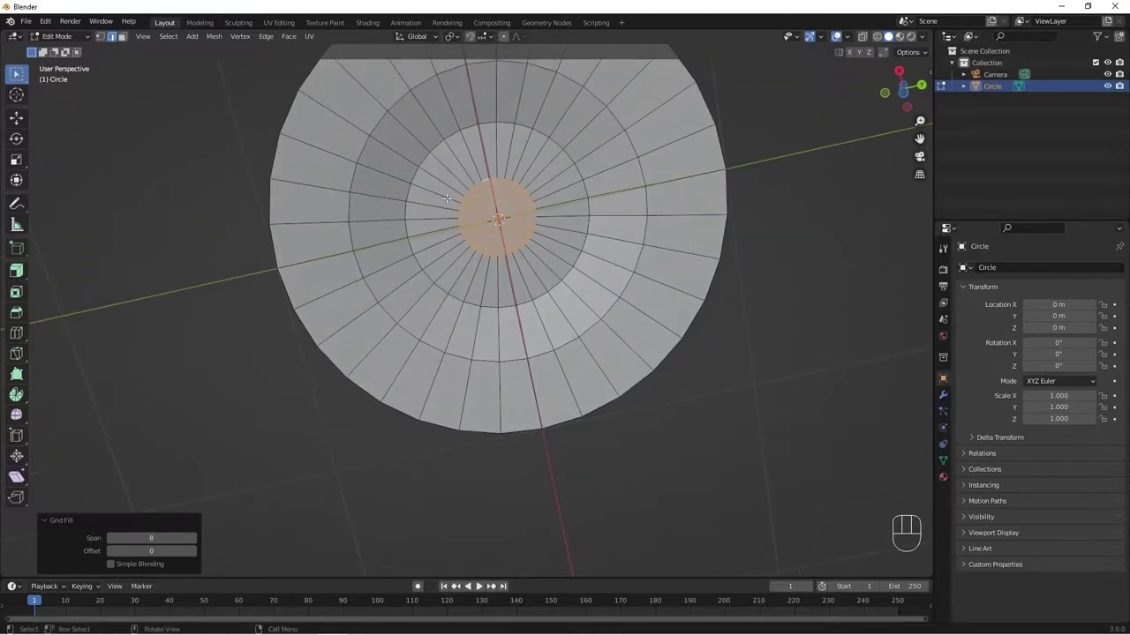
click(151, 537)
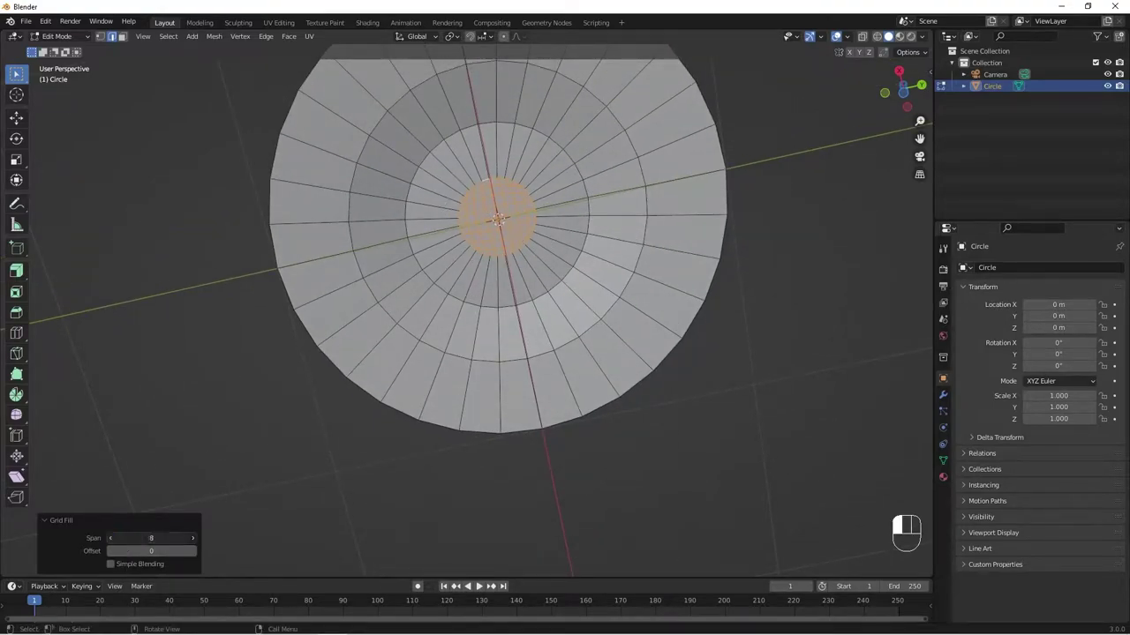
key(Return)
Bevel the edge loop where the bottle's body meets the shoulder, about 0.73 m wide with 4 segments
scroll(499, 220, down, 4)
middle_drag(499, 219, 475, 367)
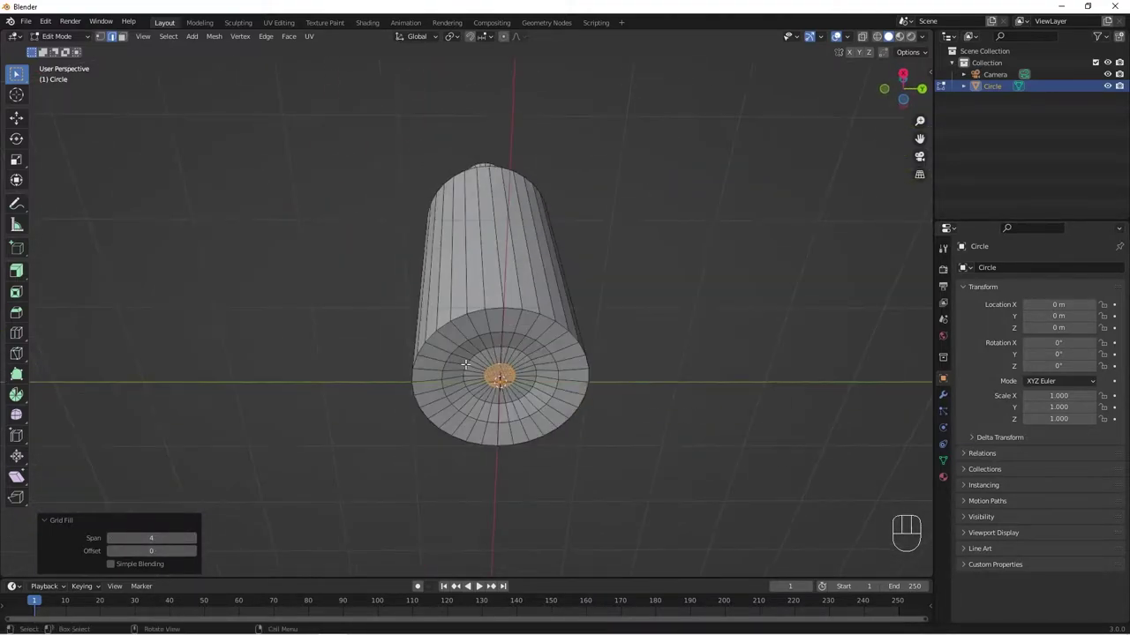
middle_drag(524, 226, 503, 258)
click(481, 231)
click(488, 231)
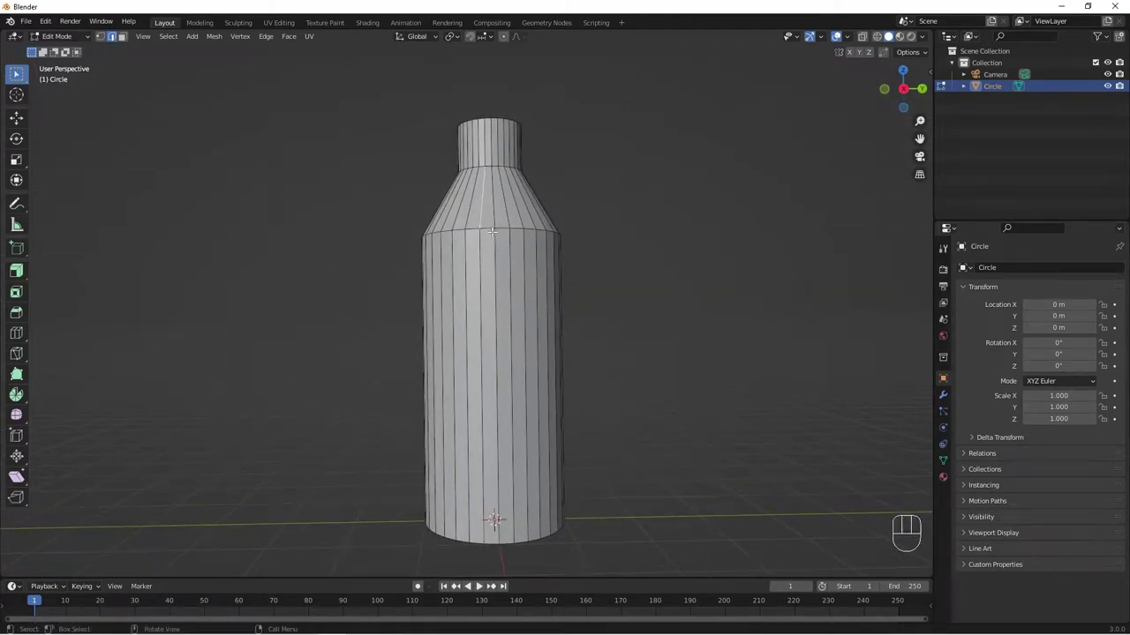
click(491, 231)
click(490, 233)
alt+click(490, 230)
scroll(628, 256, up, 2)
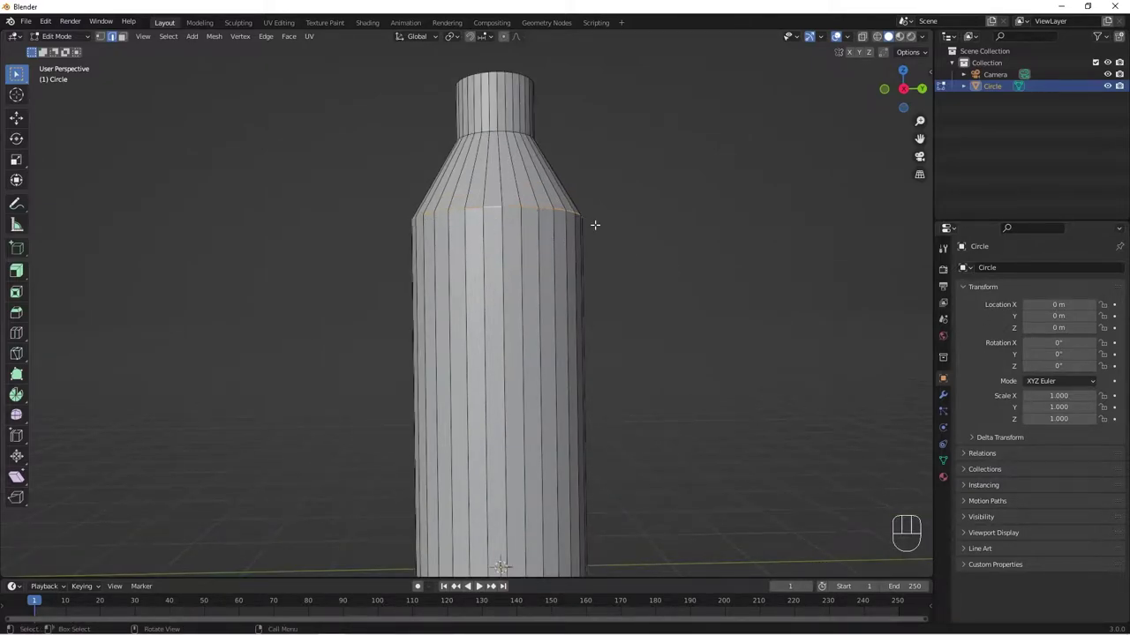
middle_drag(585, 273, 572, 297)
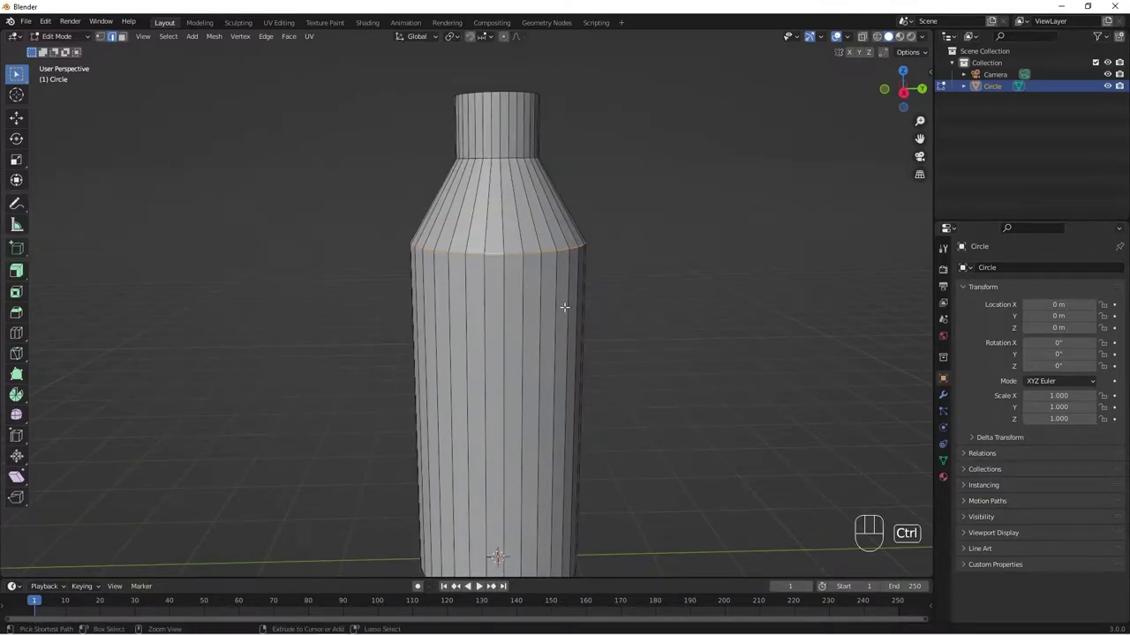
key(ctrl+n)
key(ctrl+b)
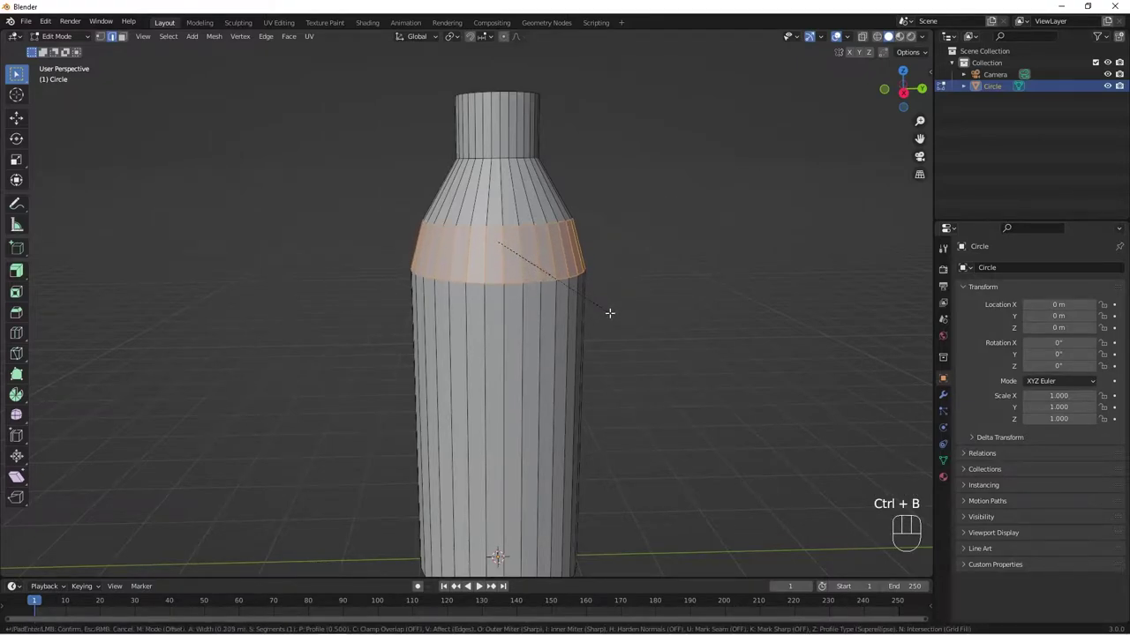
scroll(610, 332, up, 1)
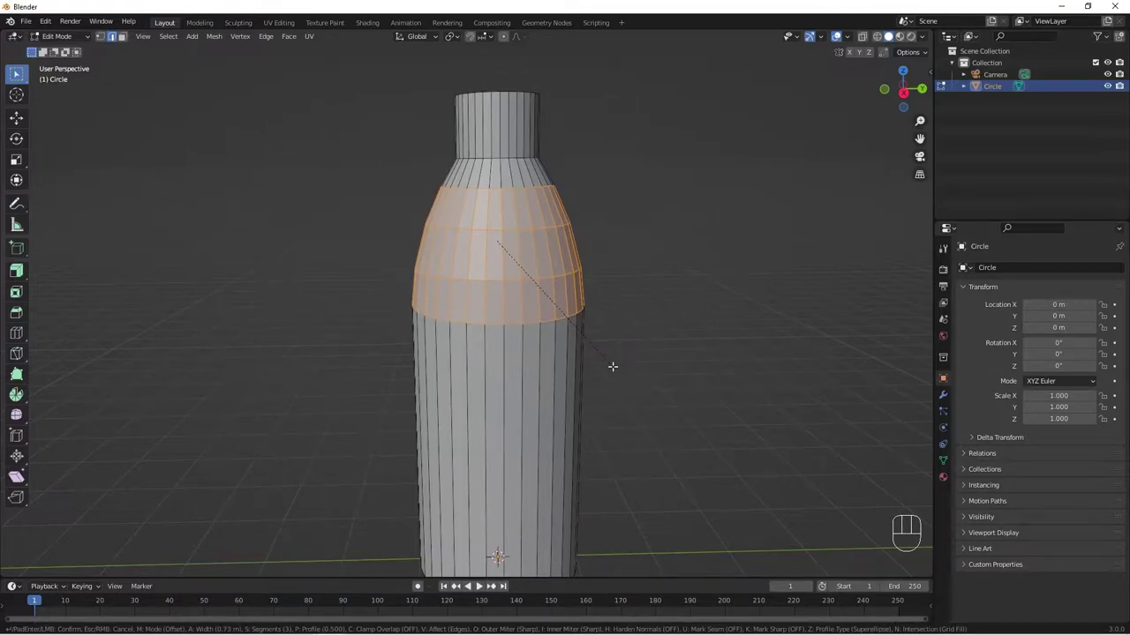
scroll(613, 366, up, 1)
click(612, 366)
scroll(570, 398, down, 3)
middle_drag(583, 380, 582, 468)
scroll(530, 463, up, 3)
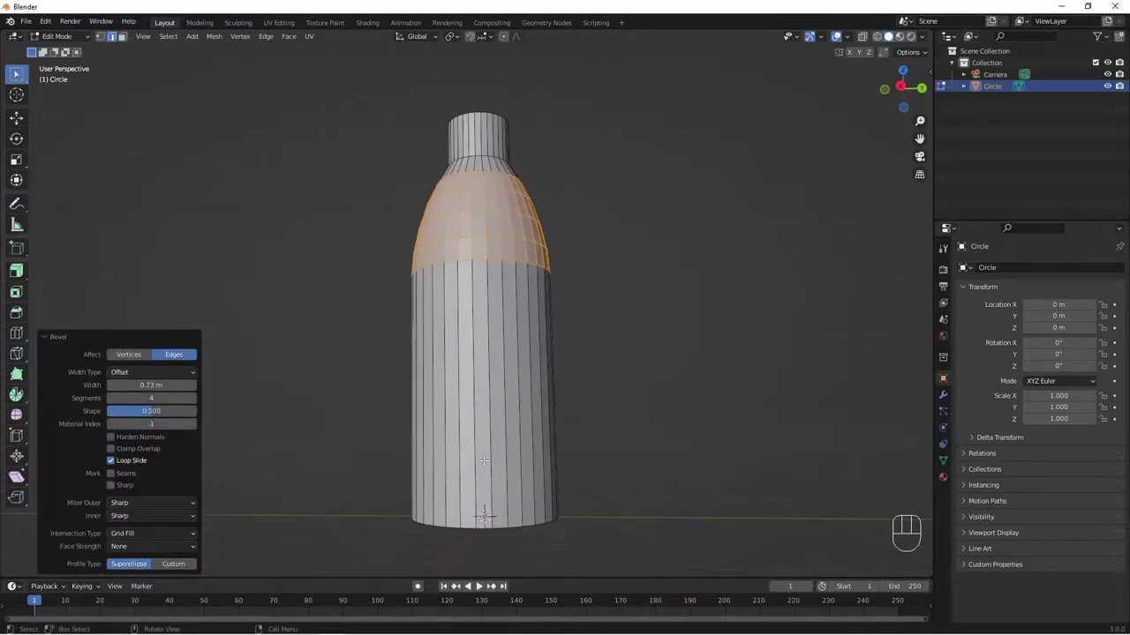
key(space)
key(space)
key(space)
key(space)
key(space)
key(space)
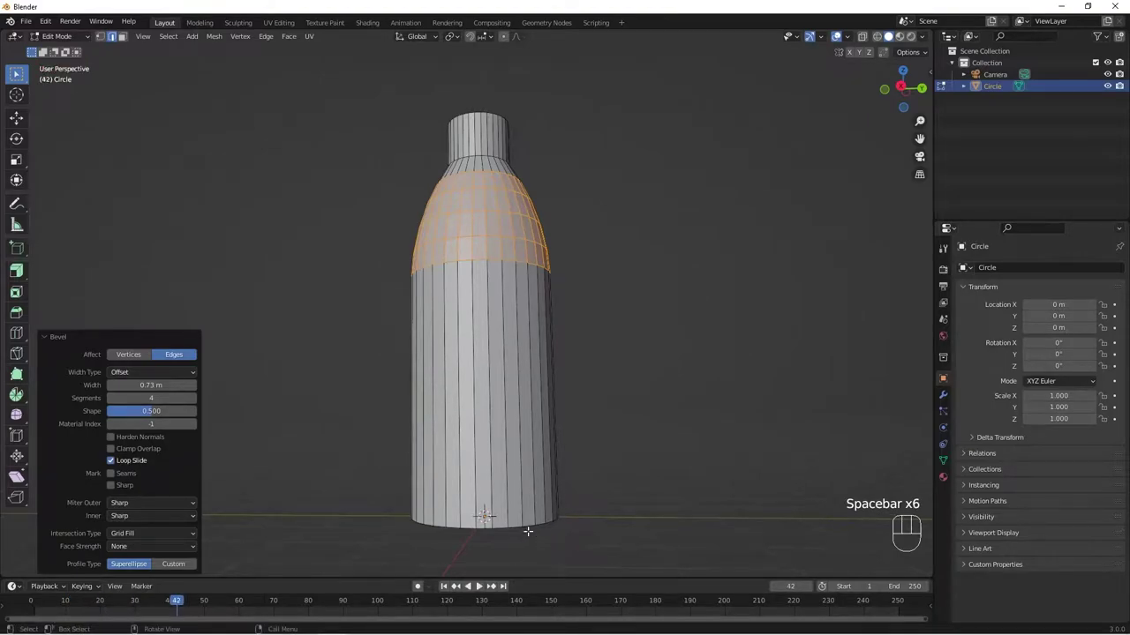
Bevel the outer edge loop of the bottle's base, about 0.149 m wide with 3 segments
shift+middle_drag(535, 532, 566, 450)
alt+click(549, 385)
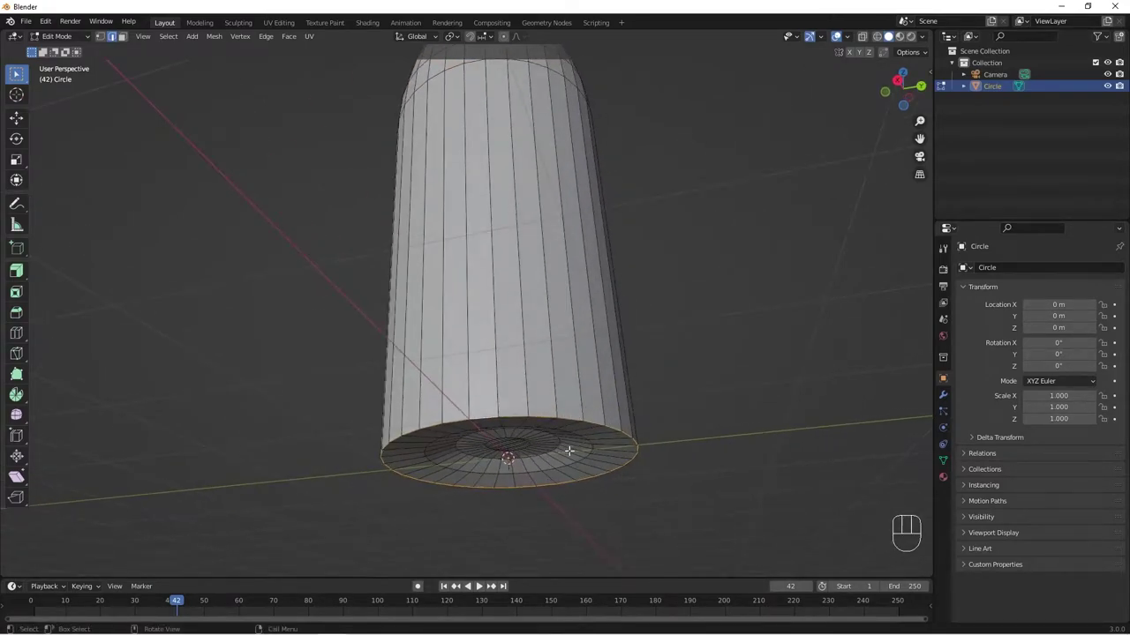
key(ctrl)
key(ctrl+b)
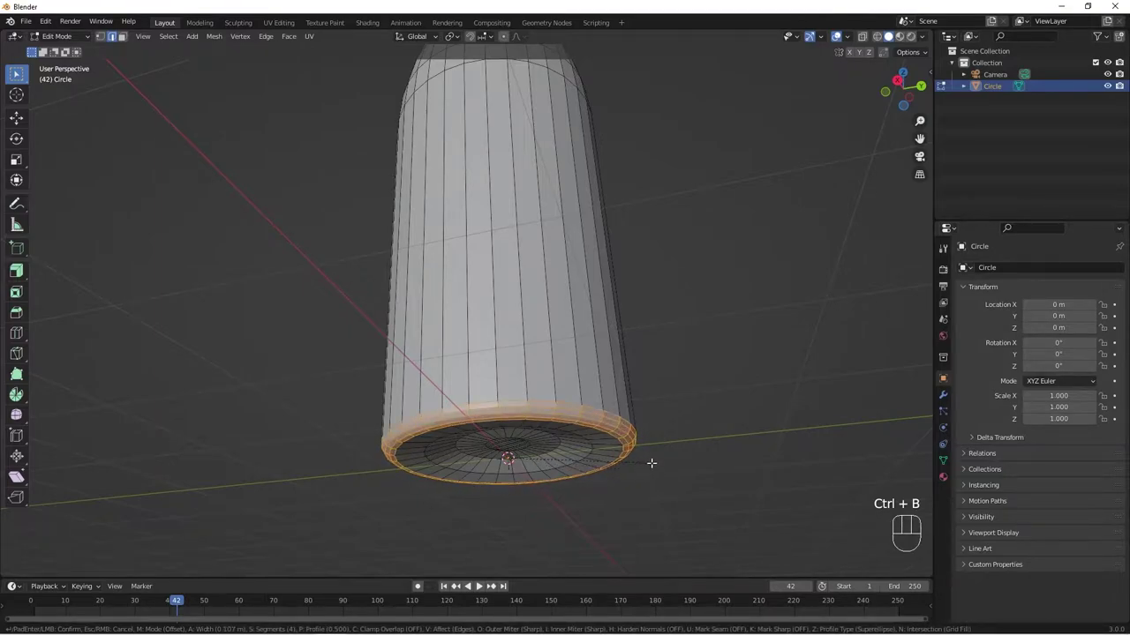
scroll(658, 452, down, 3)
scroll(658, 453, up, 2)
click(656, 453)
middle_drag(643, 477, 596, 461)
middle_drag(518, 281, 459, 332)
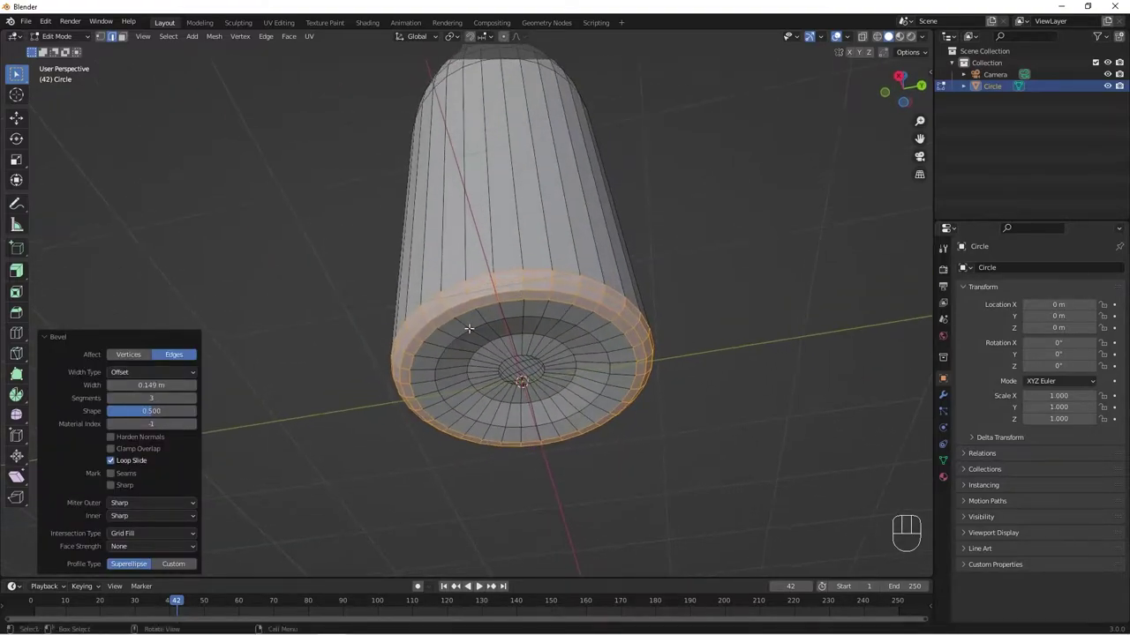
Try 4 segments on the base bevel, return to 3, and widen the bevel to about 0.179 m
middle_drag(529, 381, 542, 388)
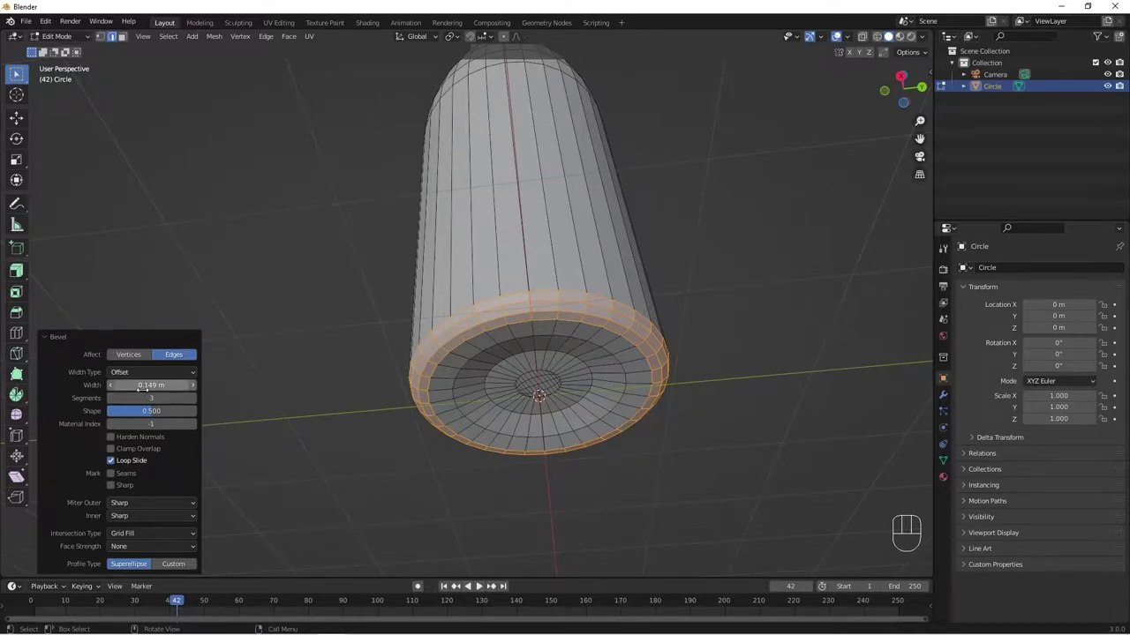
middle_drag(505, 325, 562, 353)
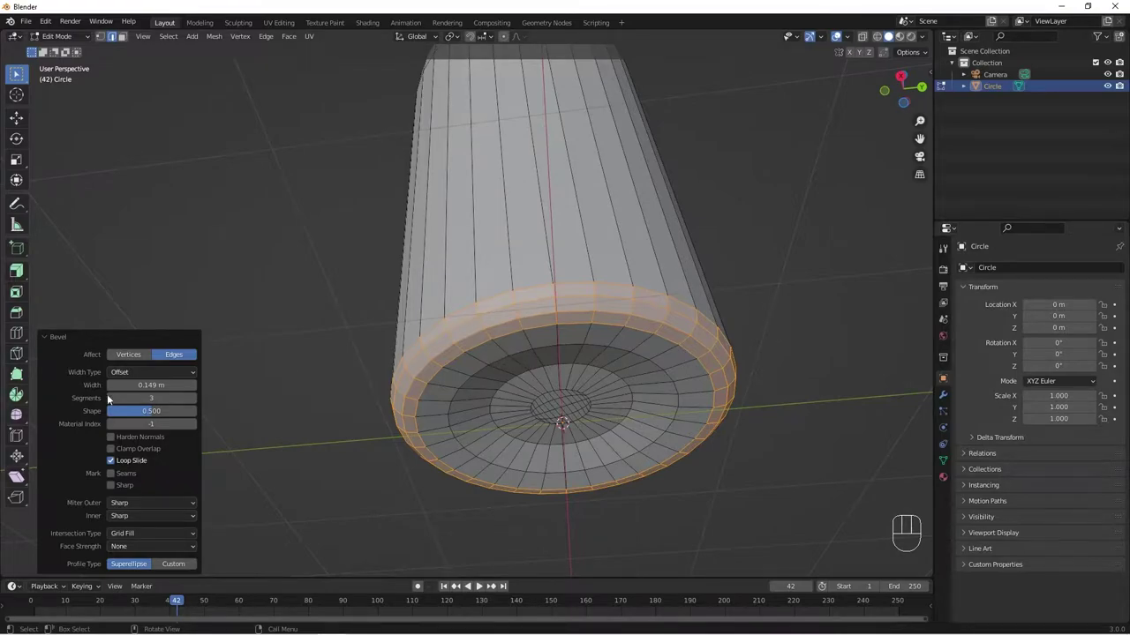
click(193, 399)
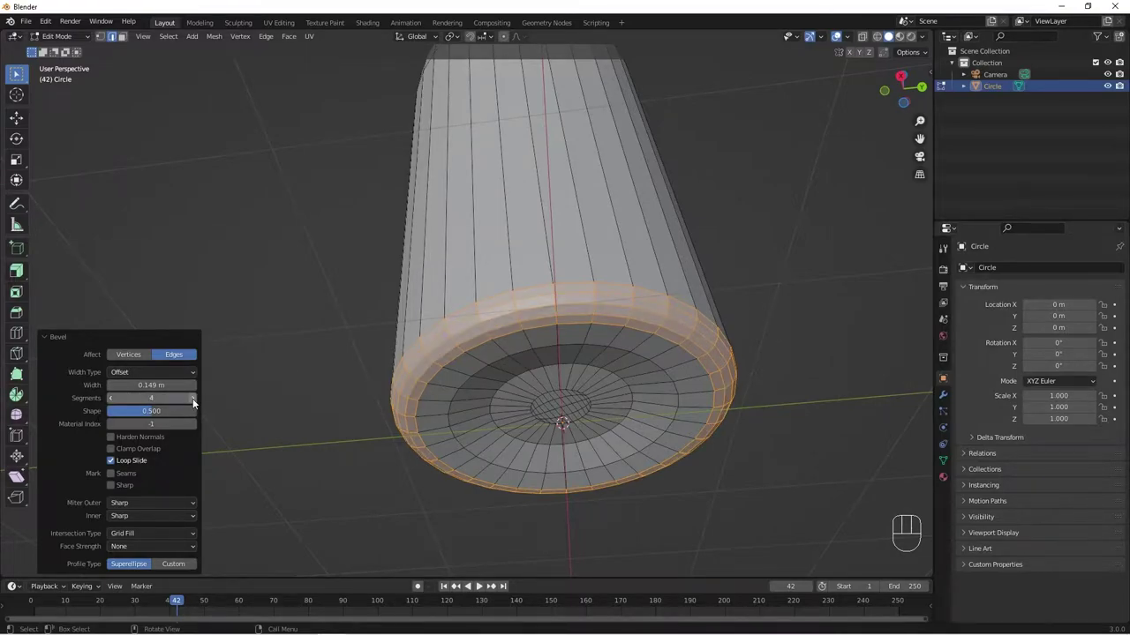
click(112, 398)
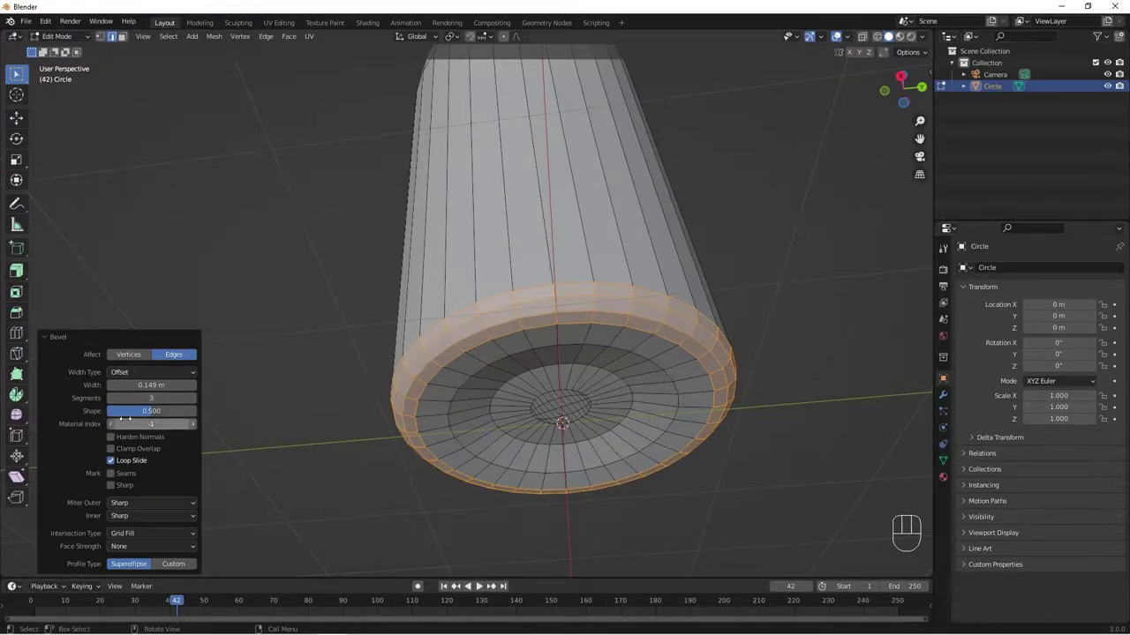
mouse_move(152, 411)
mouse_down()
mouse_move(165, 412)
mouse_move(129, 411)
mouse_move(153, 411)
mouse_up()
drag(151, 411, 177, 385)
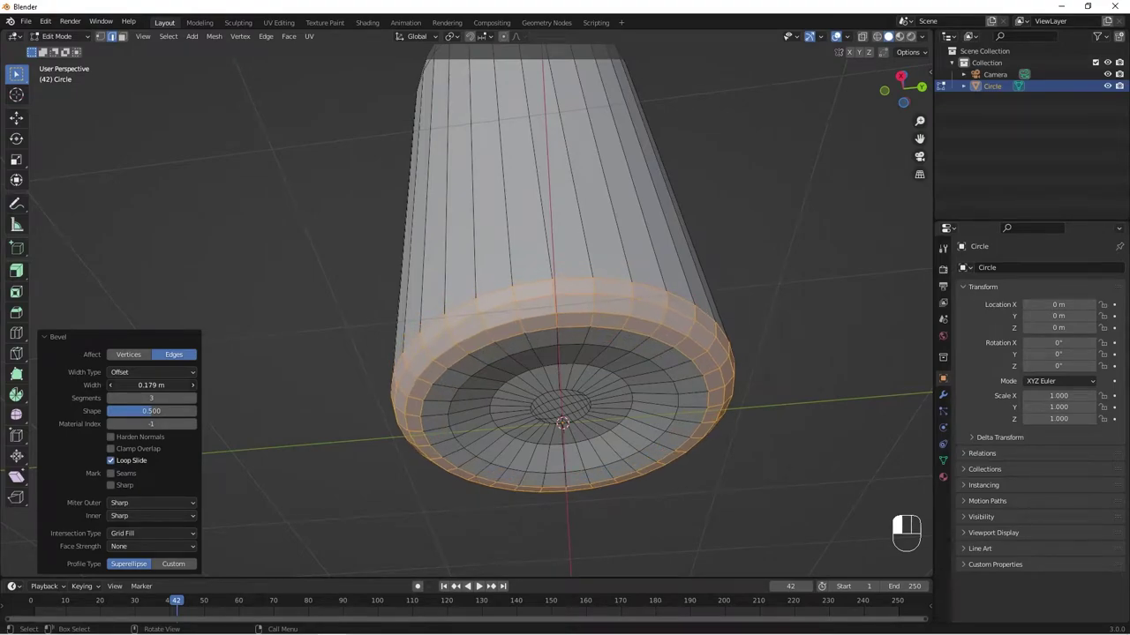
Return to Object Mode and apply Shade Smooth to the bottle
scroll(739, 346, down, 5)
middle_drag(739, 346, 455, 402)
scroll(520, 366, down, 2)
key(Tab)
right_click(463, 306)
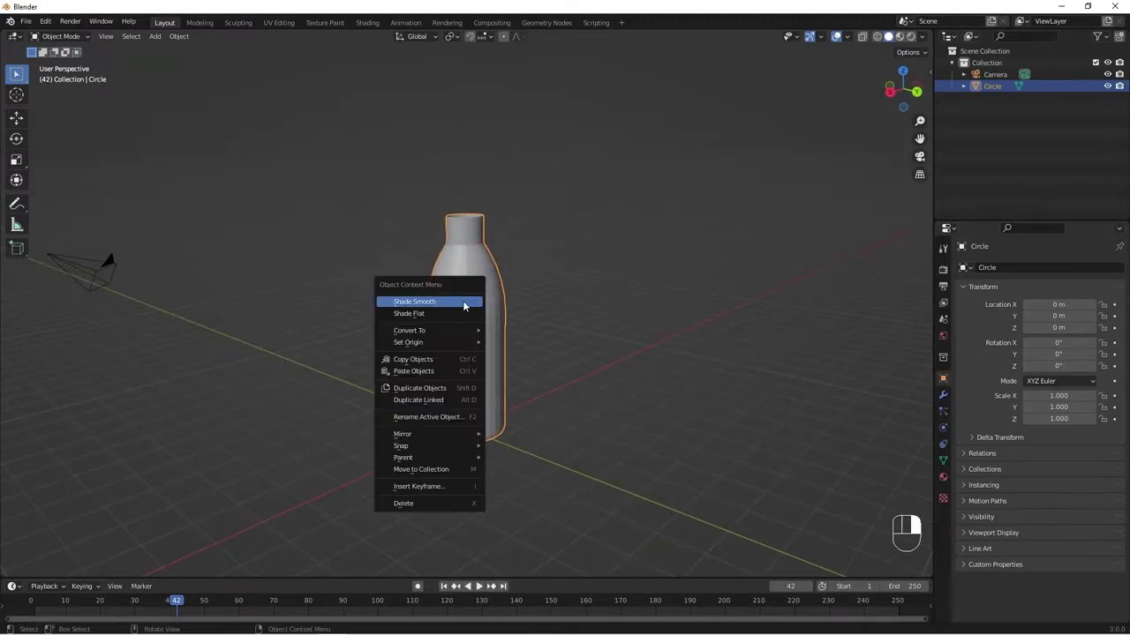
click(463, 306)
middle_drag(461, 330, 470, 303)
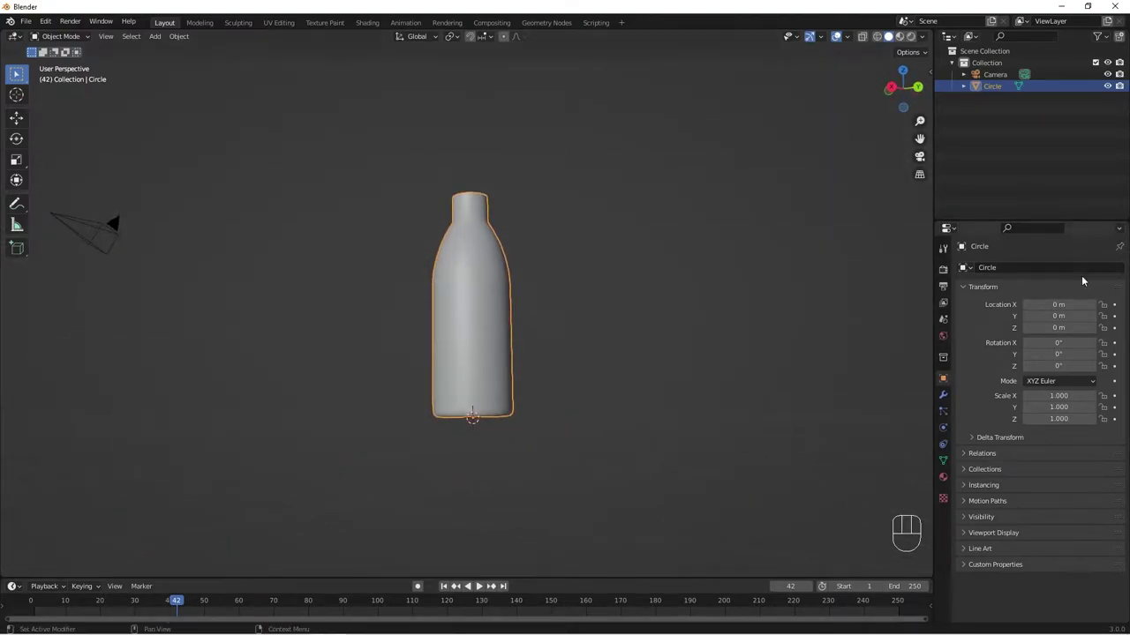
Add a Subdivision Surface modifier to the bottle
click(942, 395)
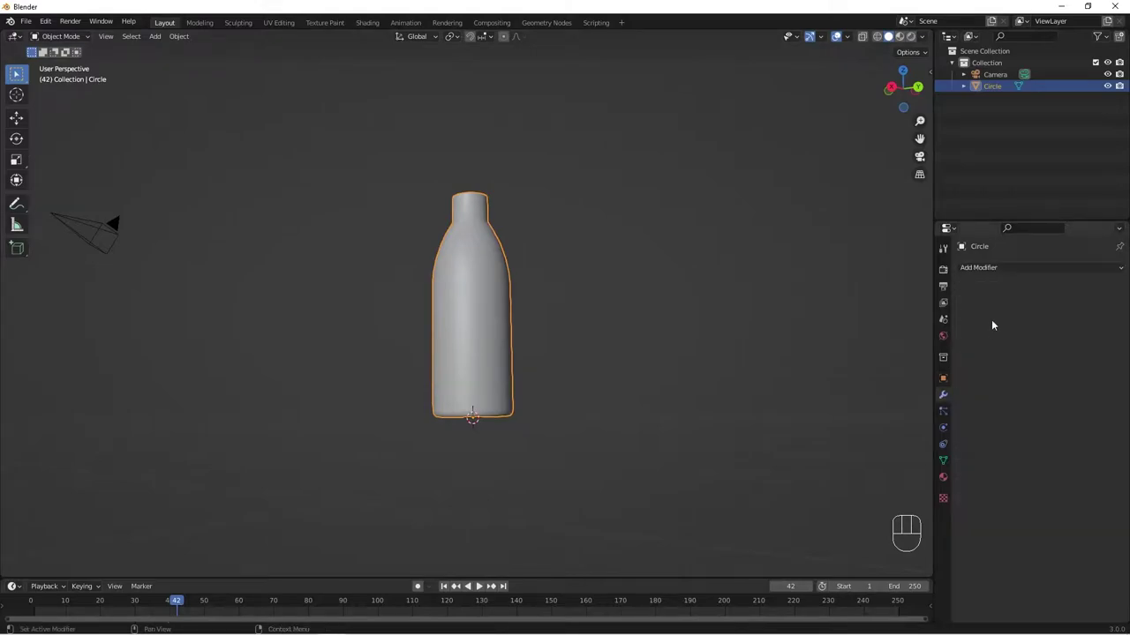
click(997, 274)
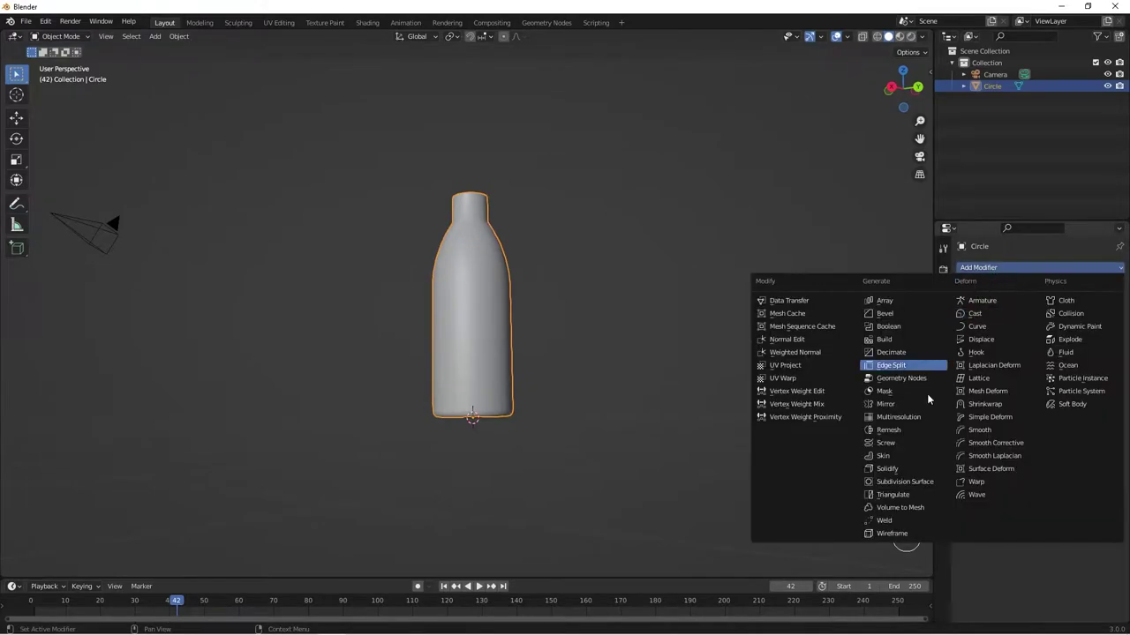
click(905, 483)
Add one loop cut around the neck and slide it down close to the shoulder, with a factor of about 0.8
middle_drag(441, 349, 458, 256)
key(Tab)
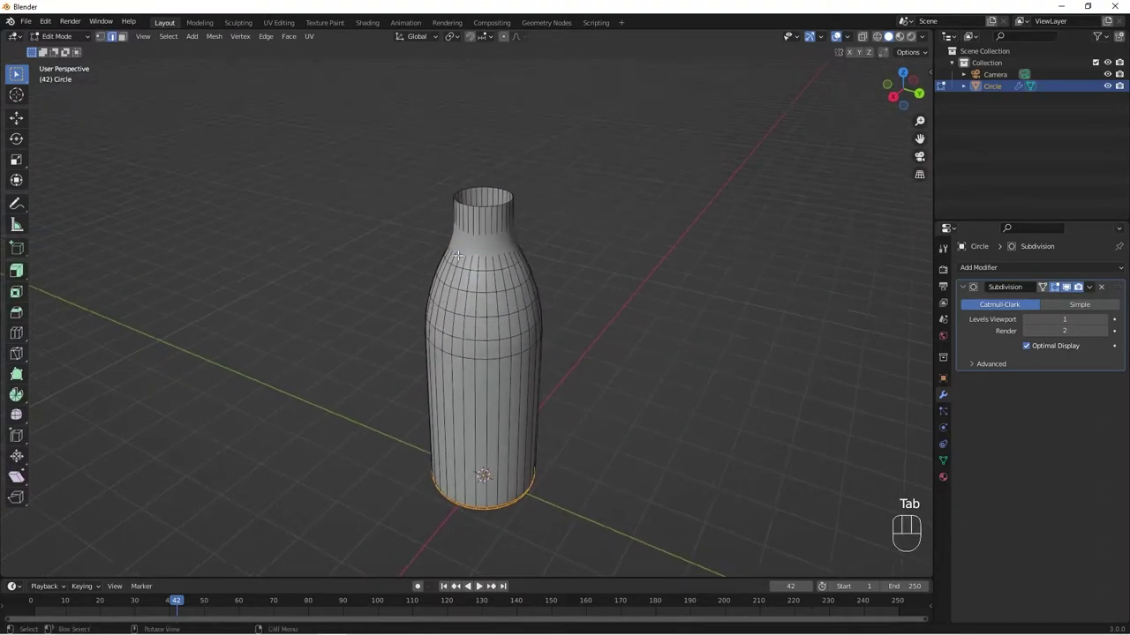
key(ctrl+r)
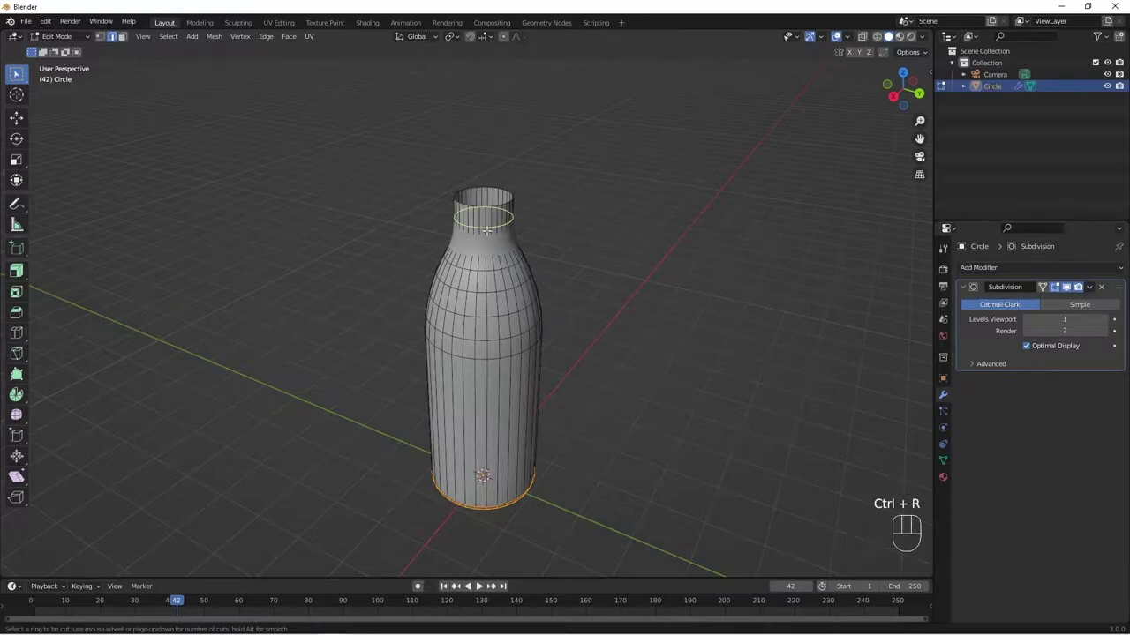
click(486, 229)
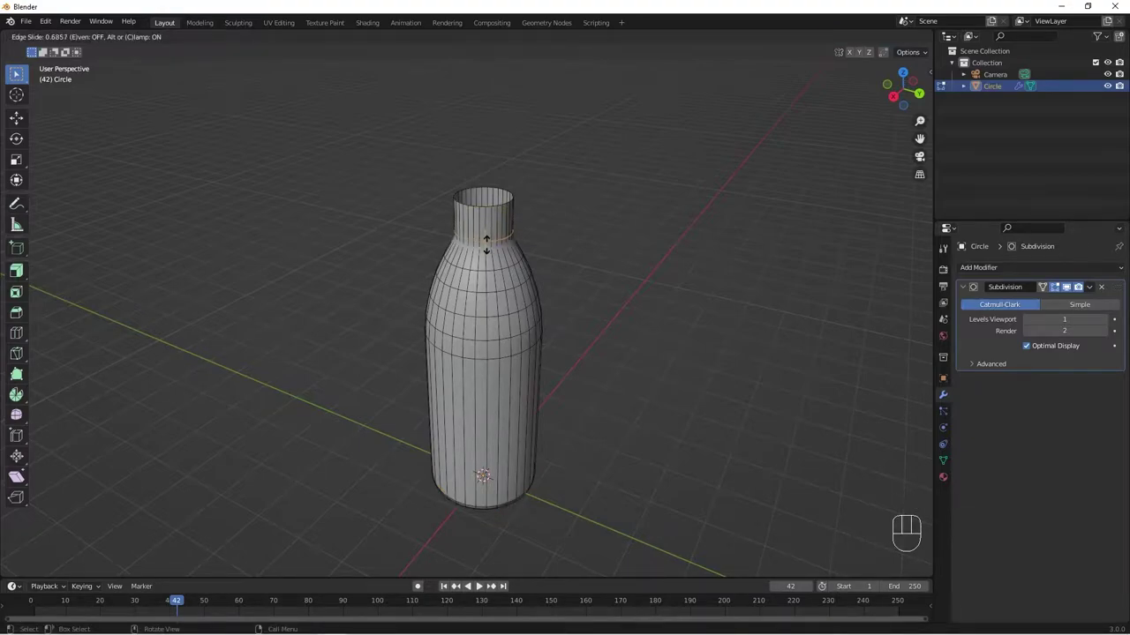
click(485, 247)
middle_drag(486, 247, 525, 354)
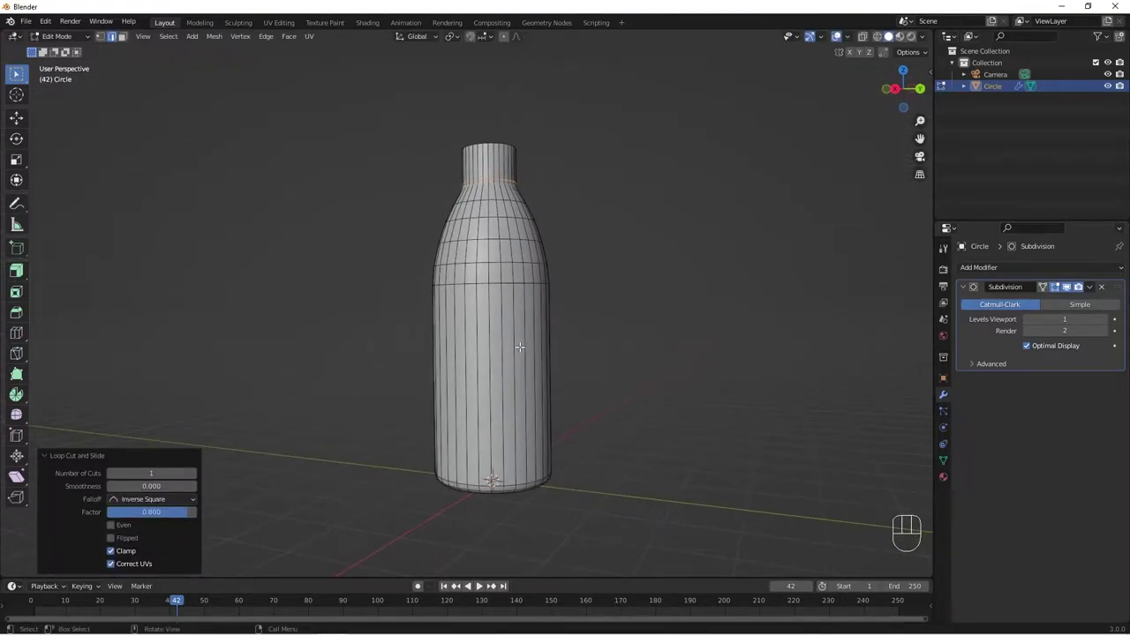
Add a Solidify modifier to the bottle in Object Mode and move it above the Subdivision modifier in the stack
key(Tab)
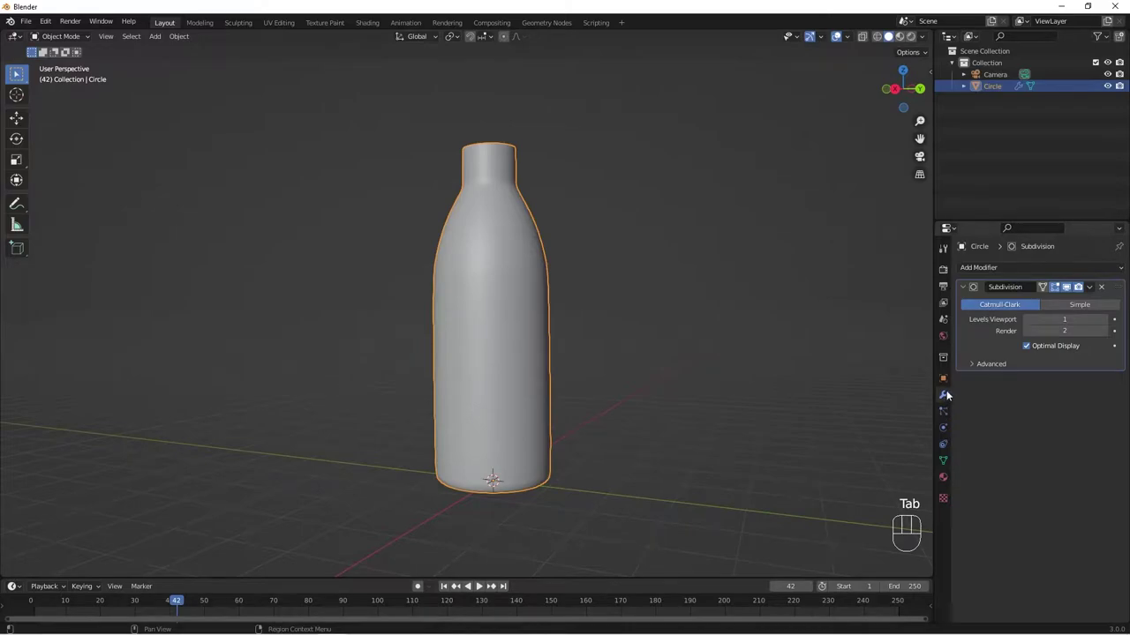
click(1006, 269)
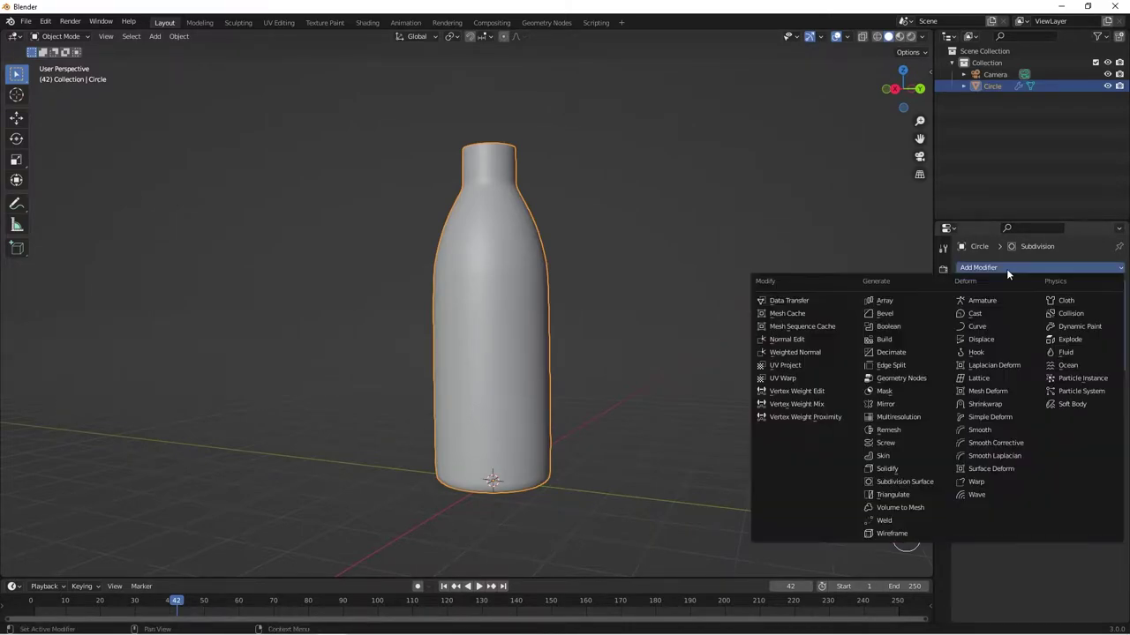
click(890, 470)
middle_drag(494, 265, 521, 351)
scroll(525, 317, up, 3)
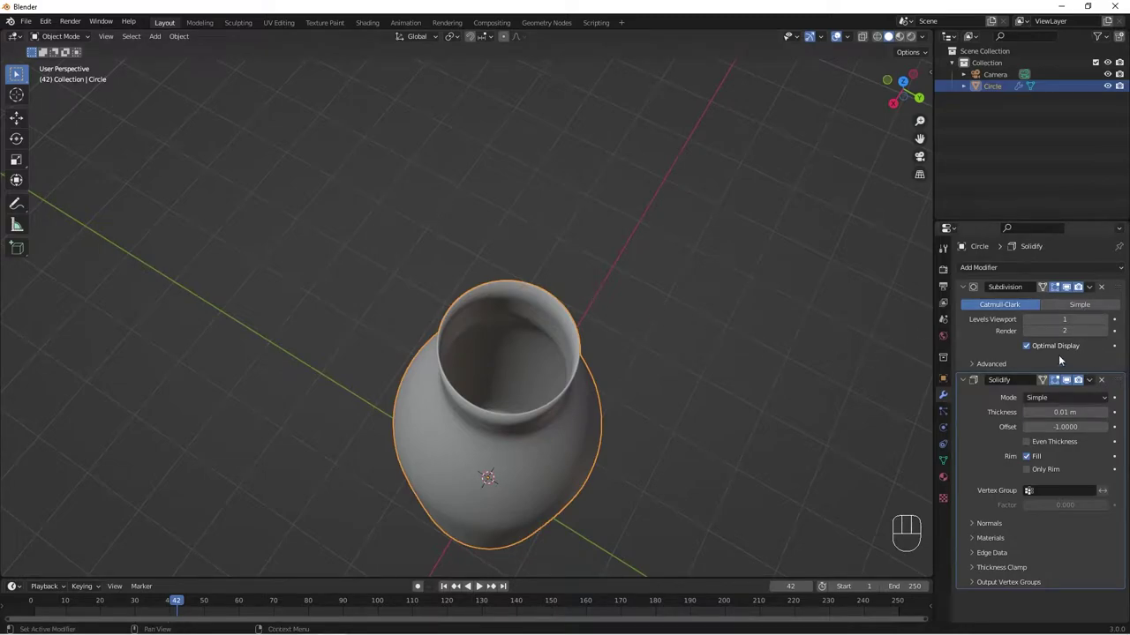
middle_drag(599, 426, 565, 428)
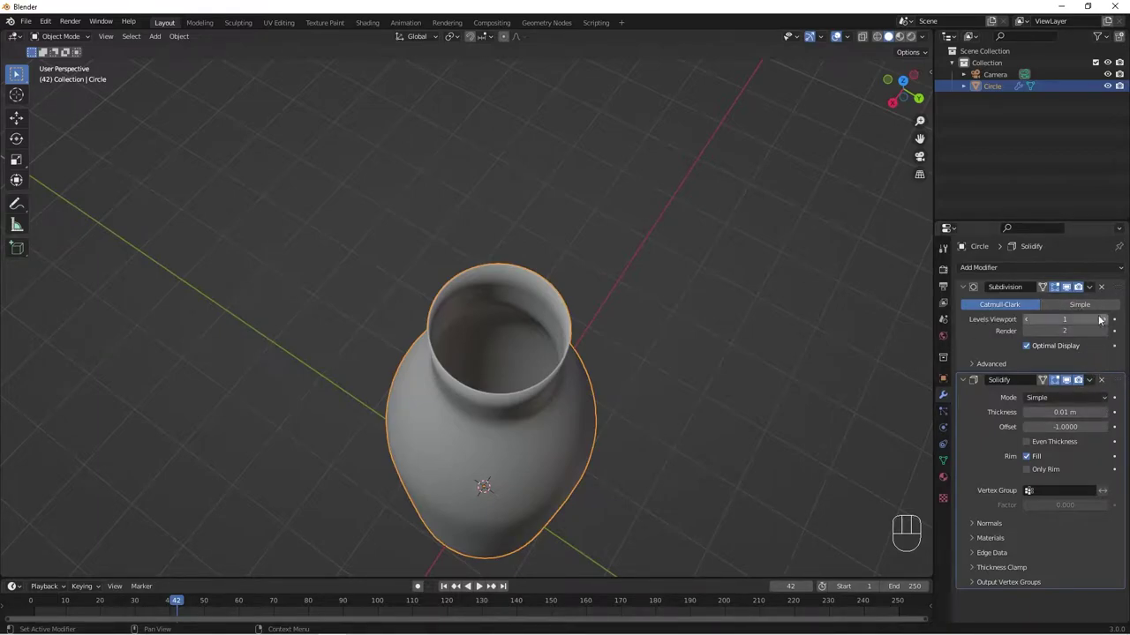
drag(1121, 382, 1102, 295)
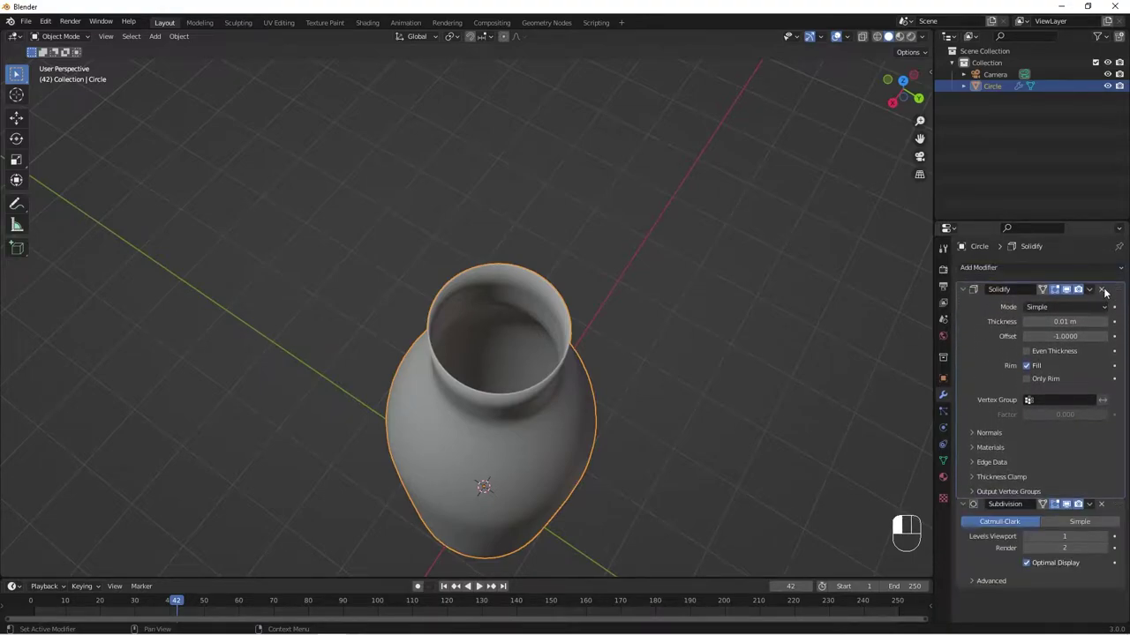
Add one loop cut around the neck and slide it up close to the mouth's rim, with a factor of about -0.888
middle_drag(375, 415, 496, 349)
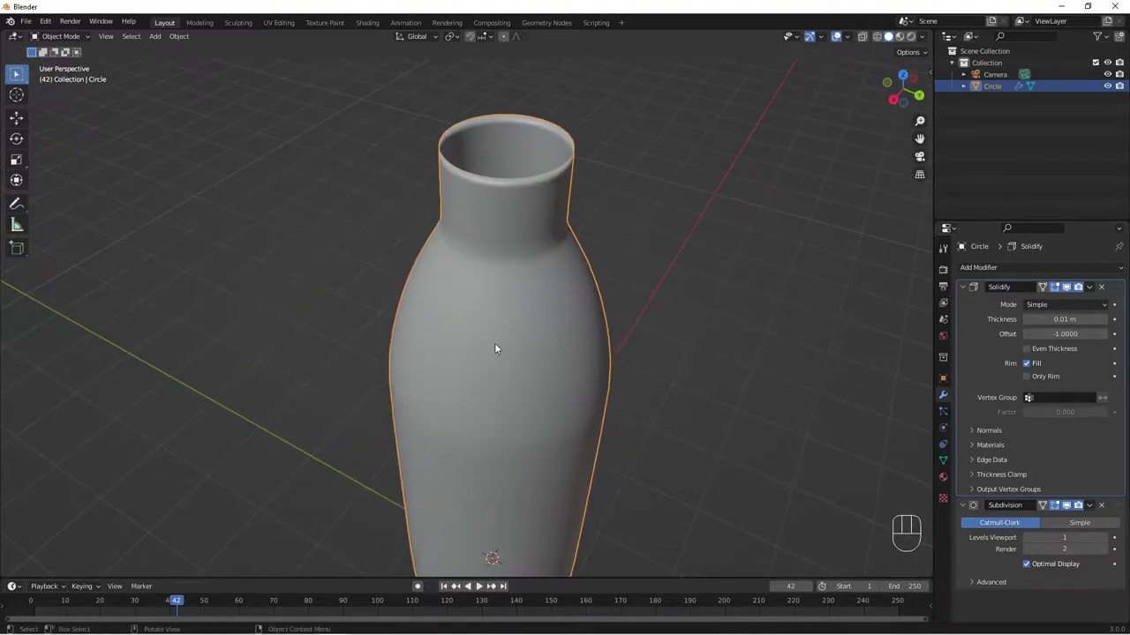
key(Tab)
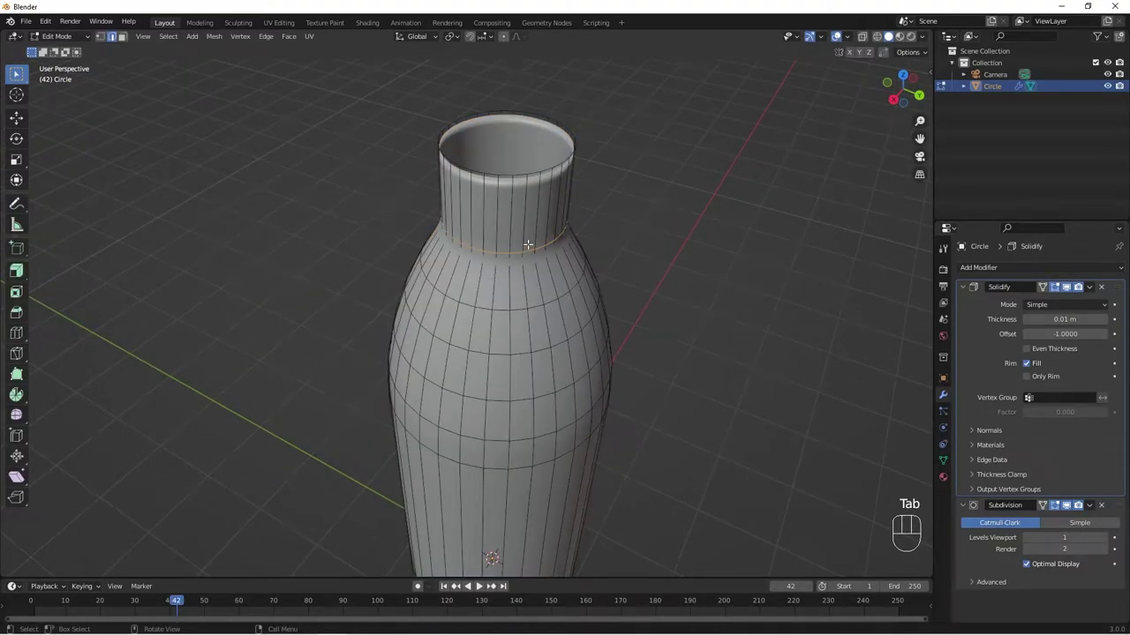
key(ctrl)
key(ctrl+r)
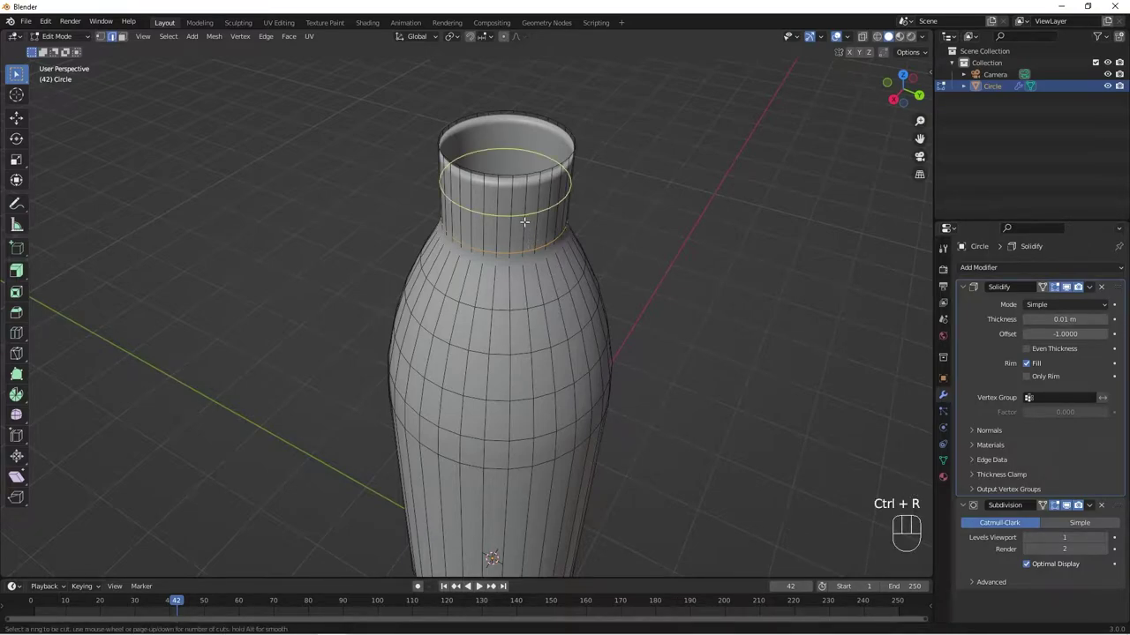
click(525, 222)
drag(524, 222, 546, 188)
Set the Solidify modifier's thickness to 0.04 m to thicken the bottle's wall
middle_drag(494, 276, 693, 349)
click(1028, 363)
drag(1064, 325, 1088, 318)
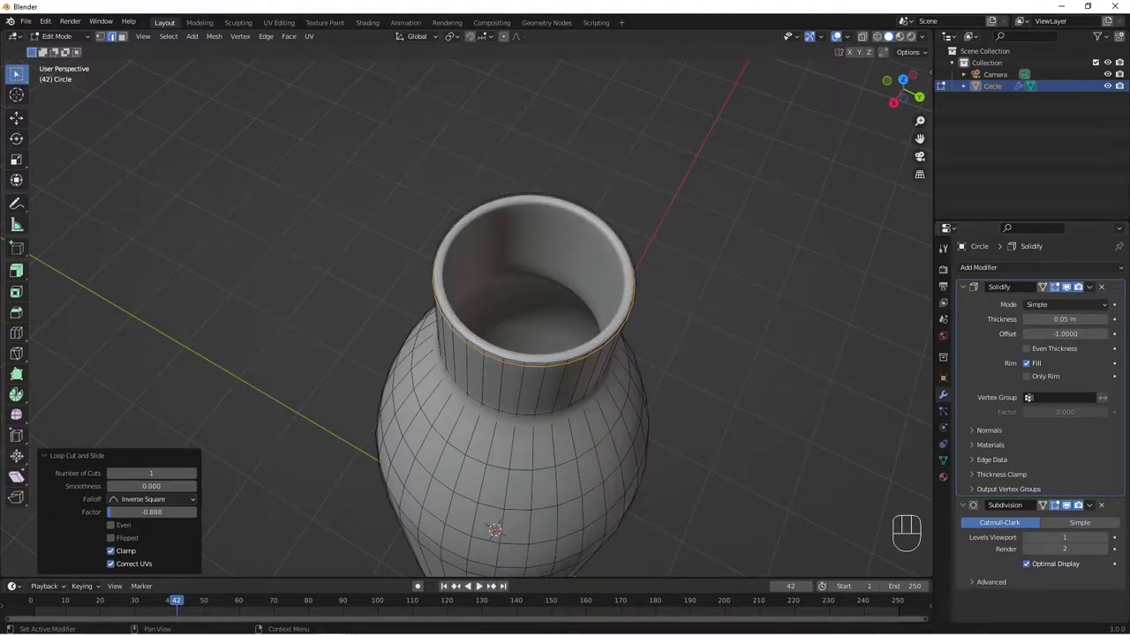
click(1062, 321)
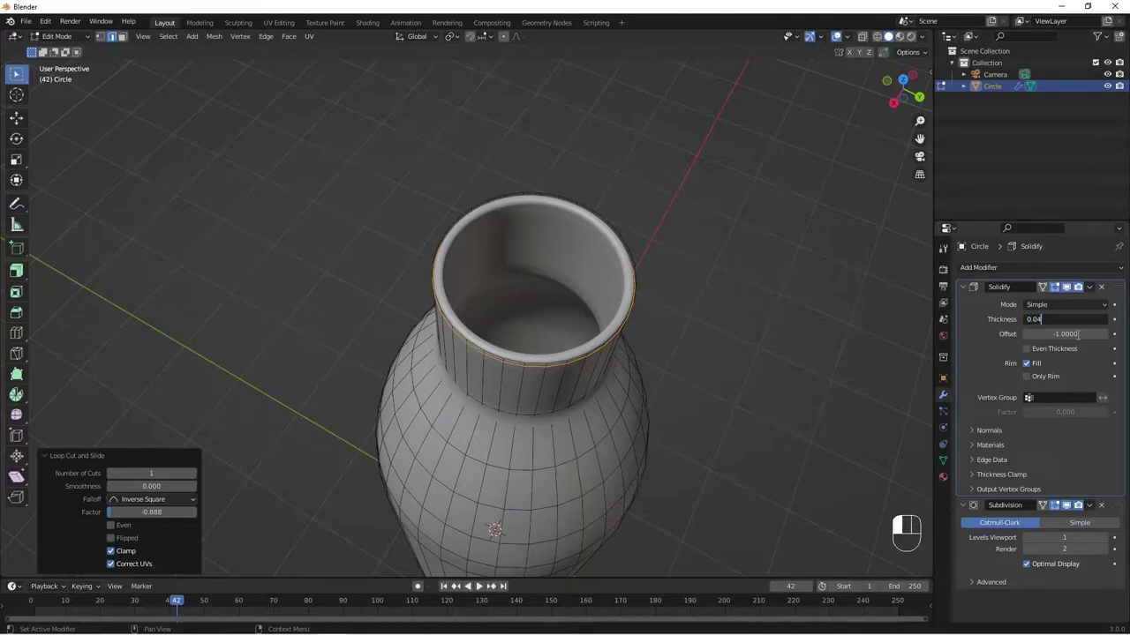
key(Return)
scroll(719, 347, down, 4)
middle_drag(718, 348, 525, 358)
scroll(524, 370, down, 2)
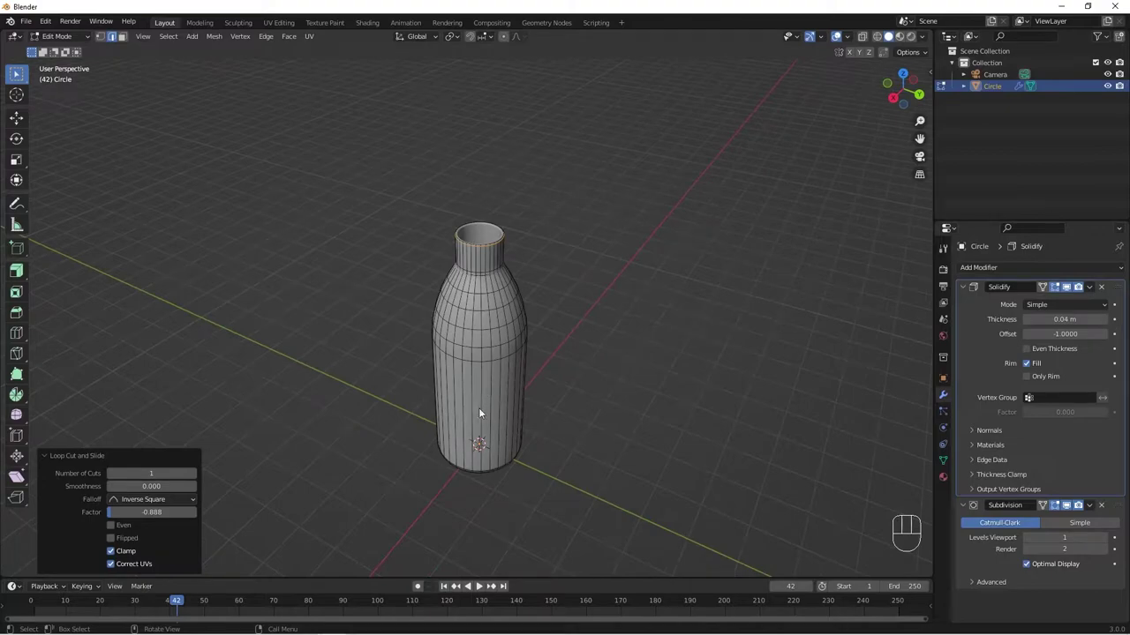
Examine the thickened bottle in Object Mode, looking at its mouth, wall and overall shape from the side and above
key(Tab)
scroll(498, 322, up, 4)
middle_drag(480, 241, 496, 297)
scroll(613, 396, up, 5)
middle_drag(618, 379, 548, 292)
shift+scroll(575, 309, up, 3)
scroll(548, 346, down, 2)
scroll(598, 366, down, 2)
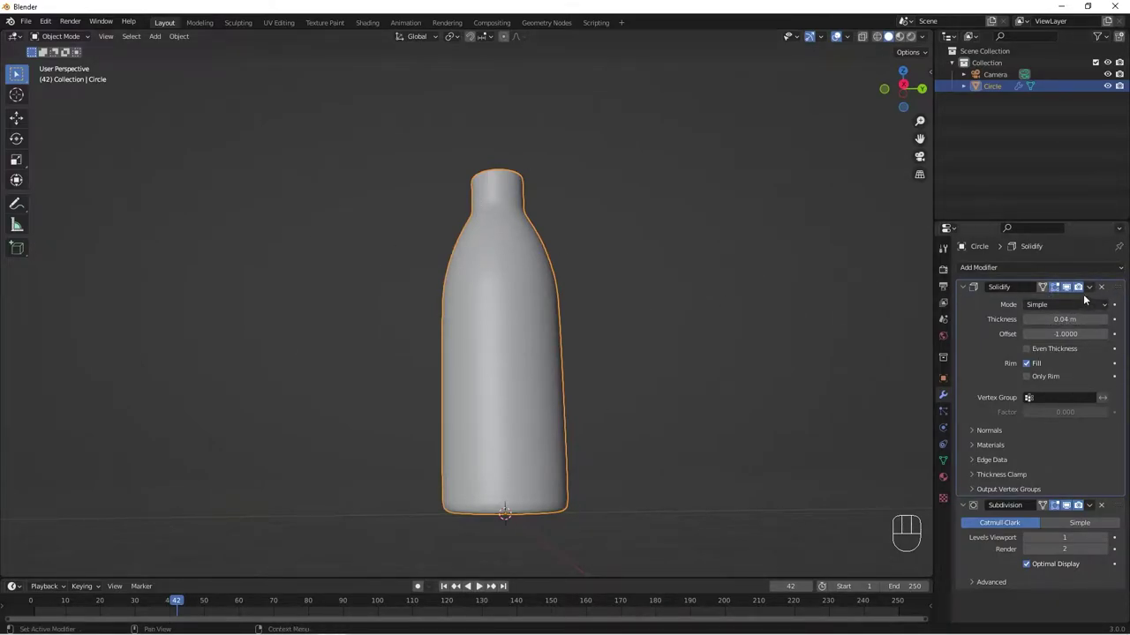
middle_drag(517, 368, 525, 504)
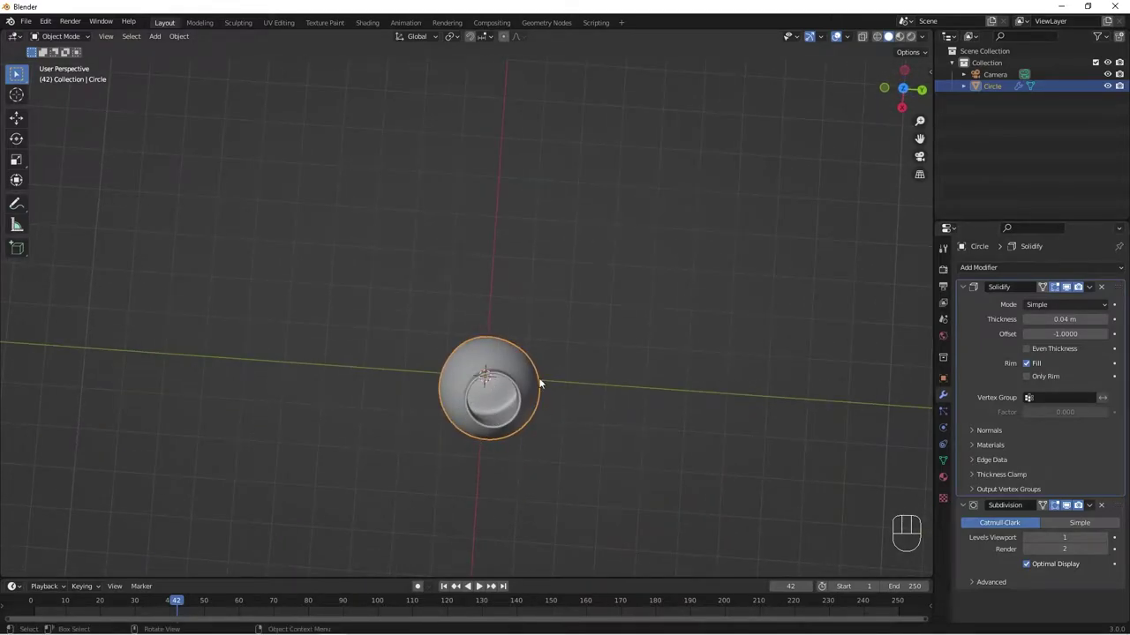
middle_drag(492, 406, 538, 317)
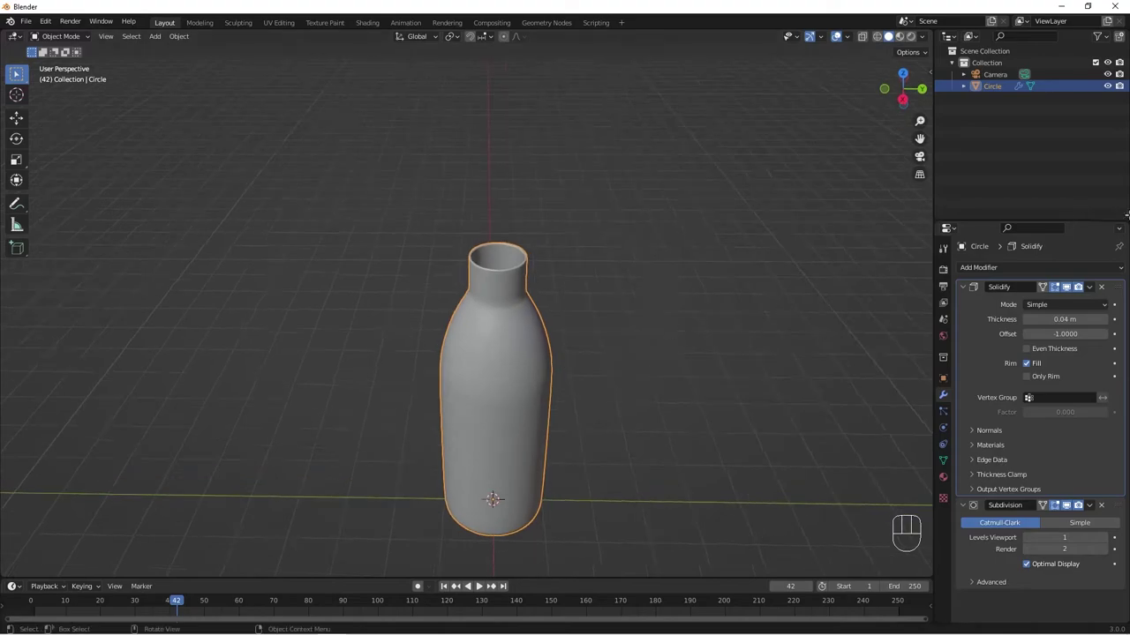
Apply the Solidify modifier to the bottle and return to Edit Mode
click(1091, 289)
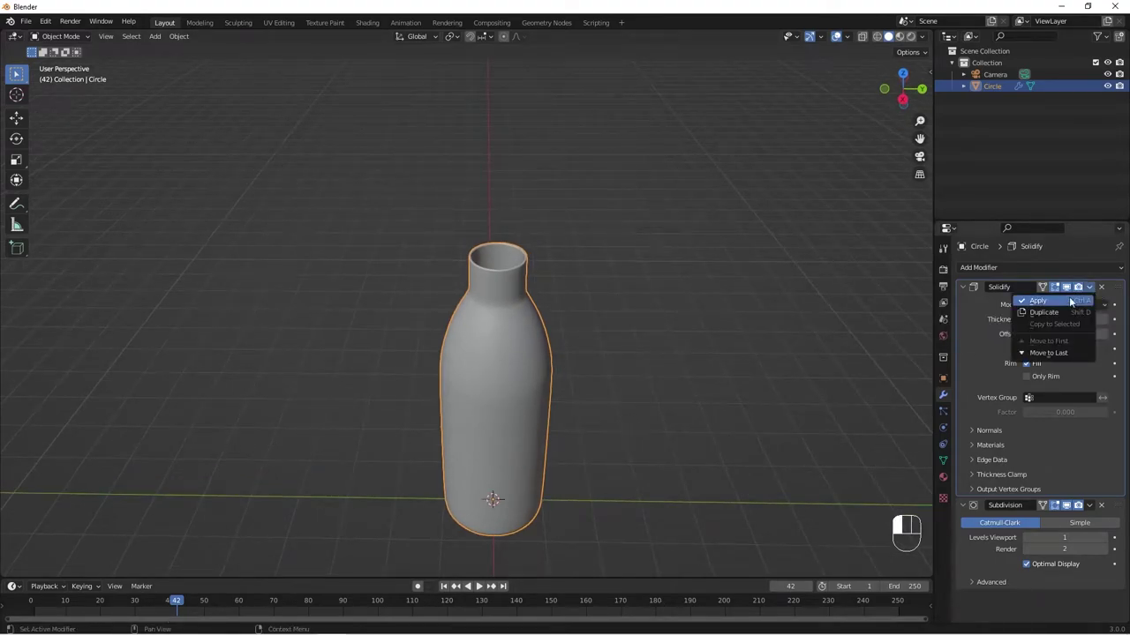
click(1038, 303)
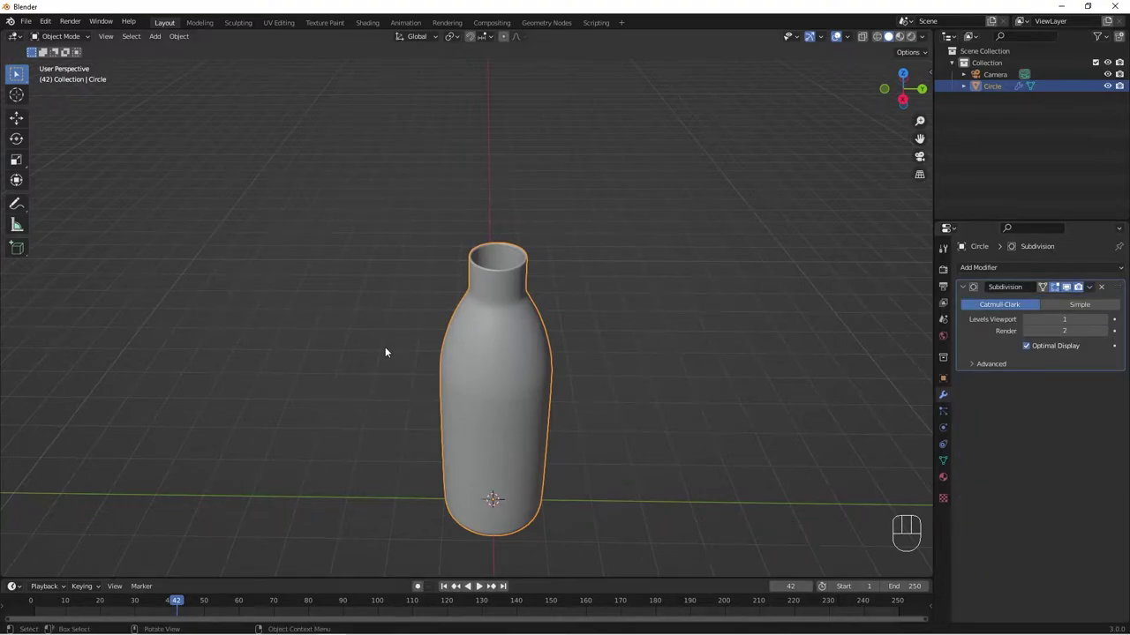
key(Tab)
middle_drag(385, 352, 724, 335)
alt+click(476, 430)
scroll(541, 388, down, 4)
Rename the Circle object as bootle
double_click(992, 85)
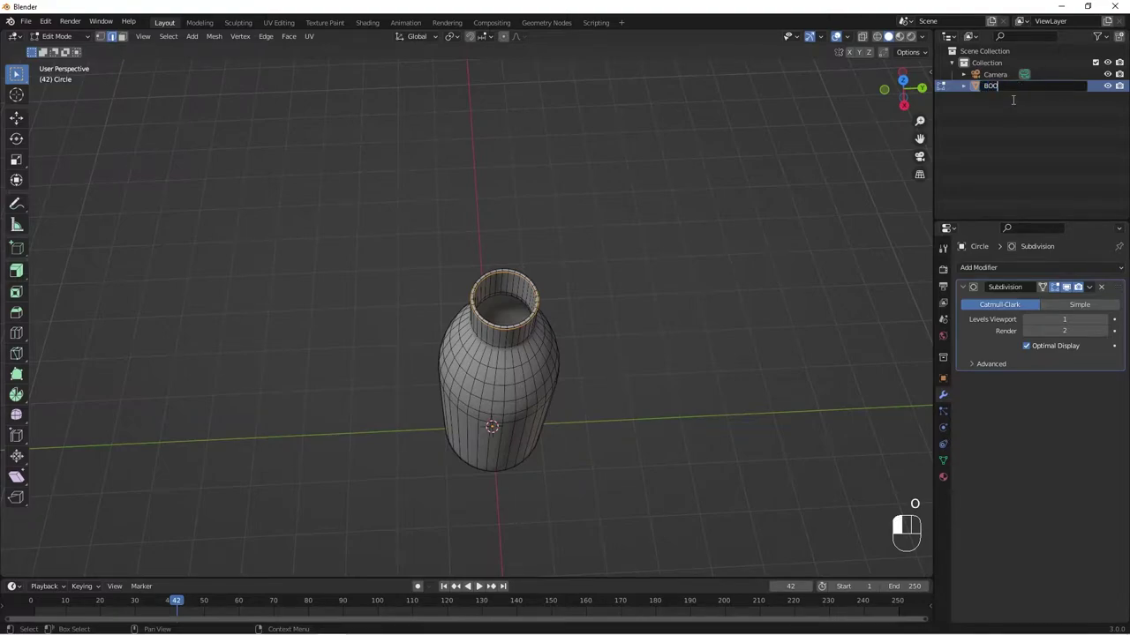
key(BackSpace)
key(BackSpace)
text(ottle)
key(Return)
View the bottle's inner base from the top through the mouth and activate the Select Circle tool
middle_drag(529, 477, 290, 309)
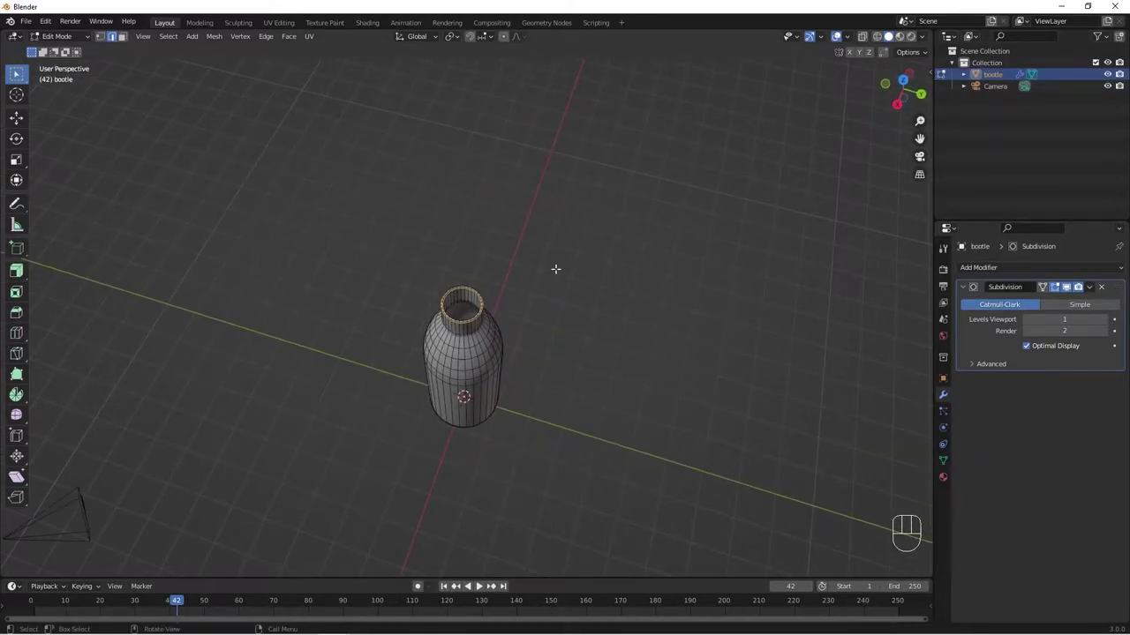
click(904, 84)
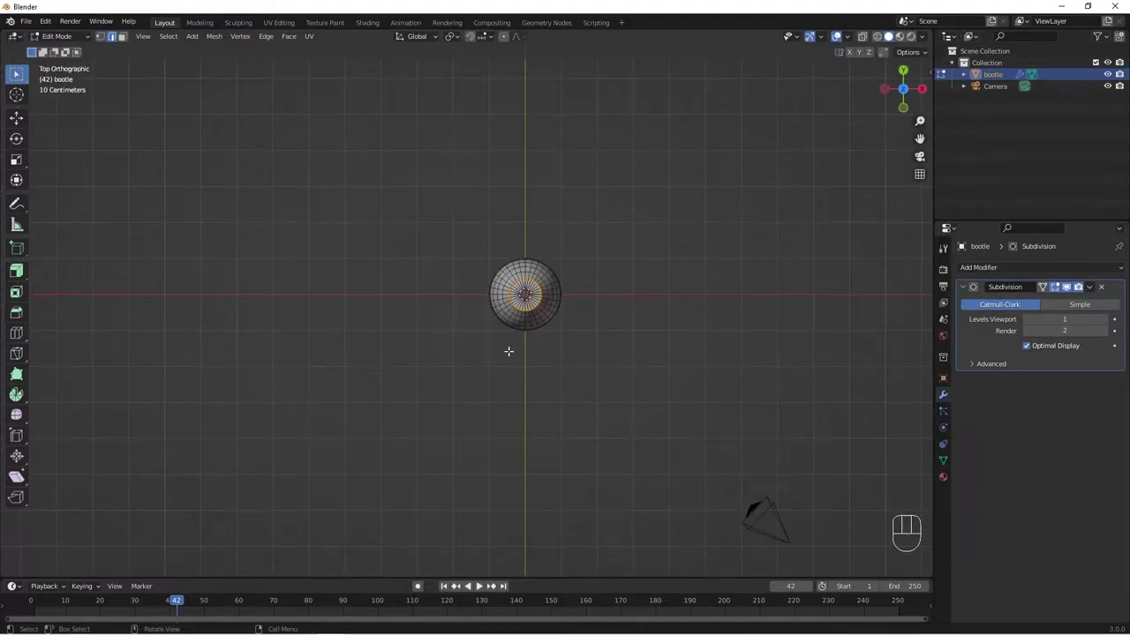
scroll(492, 360, up, 8)
shift+middle_drag(835, 313, 636, 359)
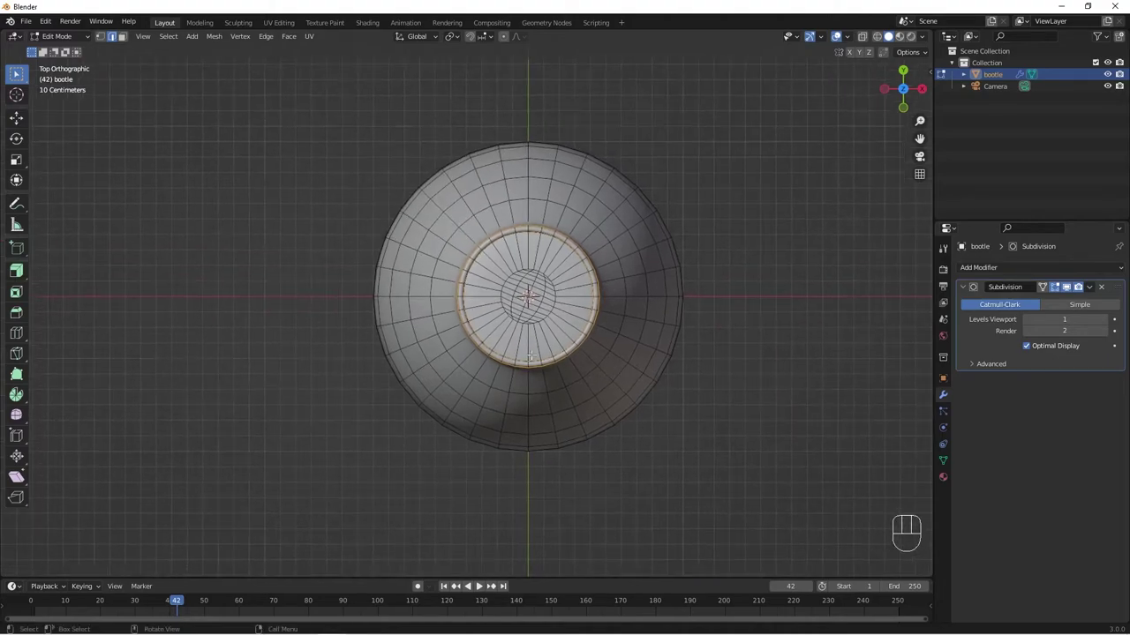
scroll(590, 334, up, 3)
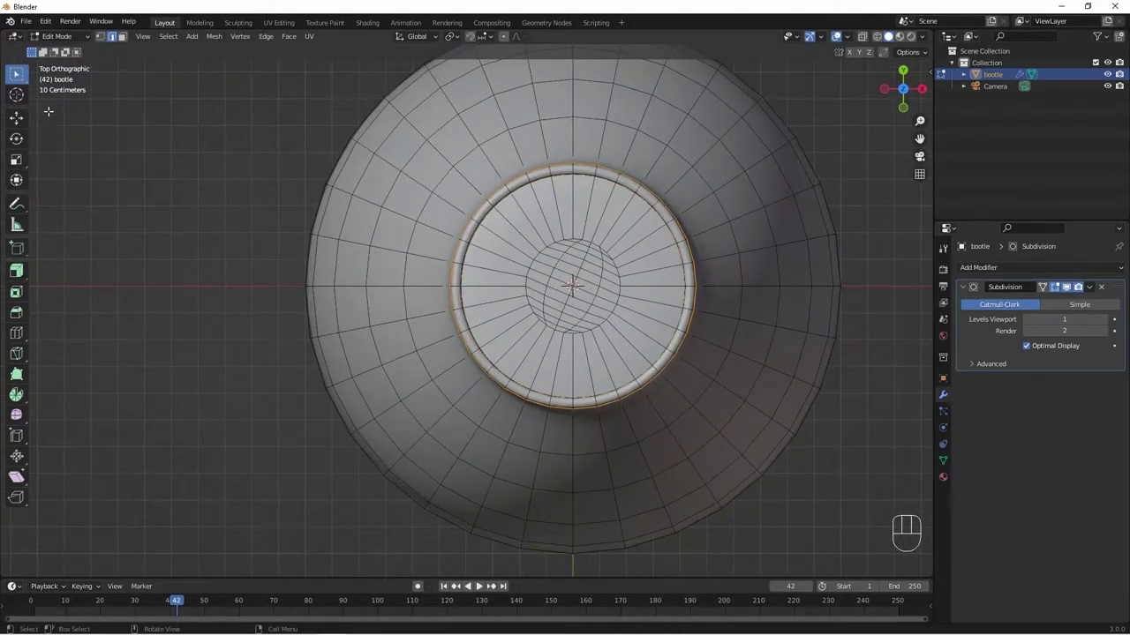
click(18, 78)
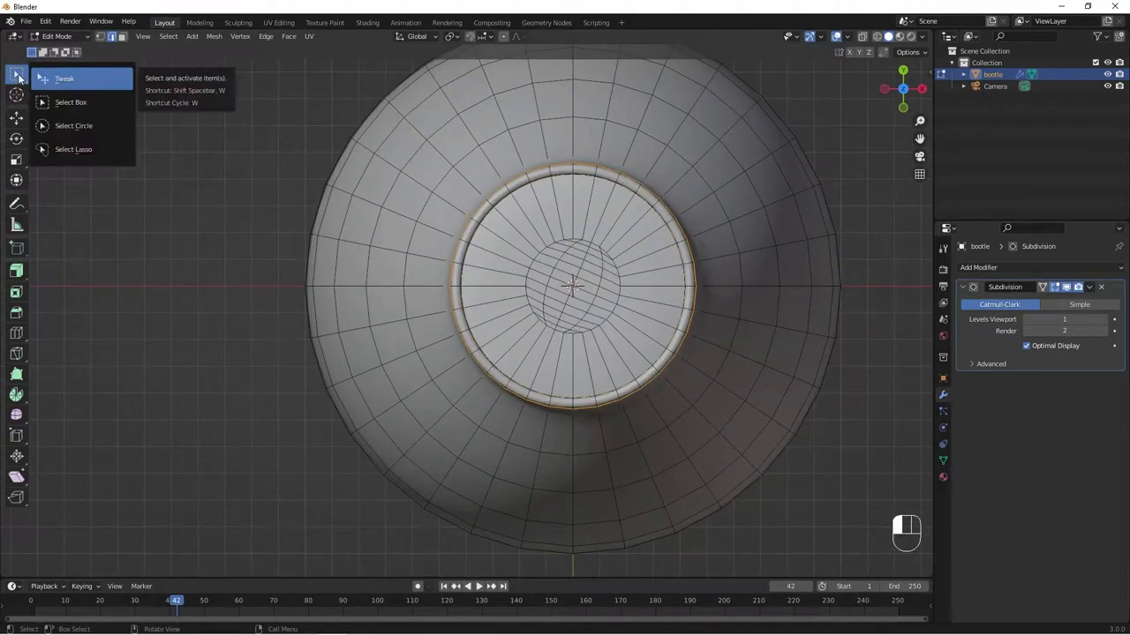
click(104, 128)
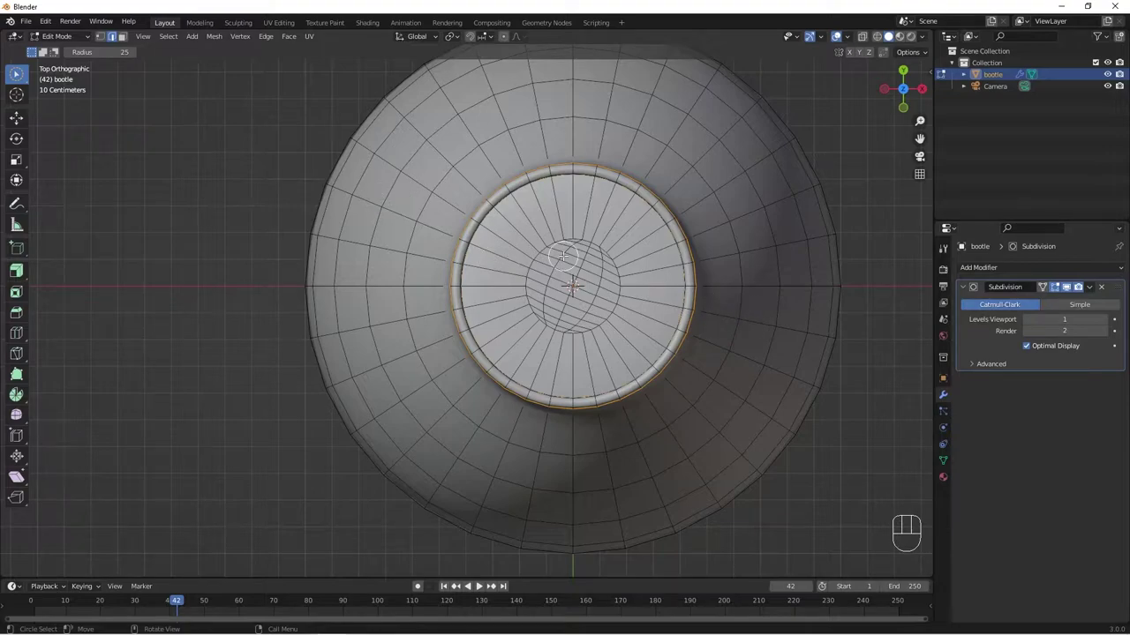
Select the central faces of the bottle's inner base in face select mode and show the model in wireframe
mouse_move(595, 256)
mouse_down()
mouse_move(568, 255)
mouse_move(540, 280)
mouse_up()
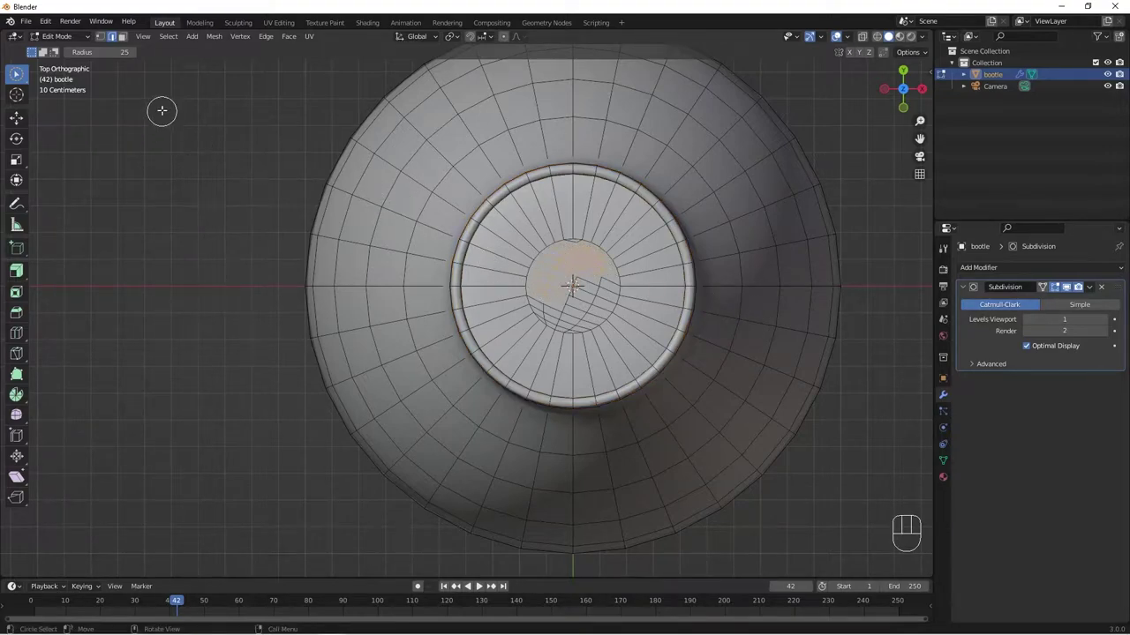
click(123, 37)
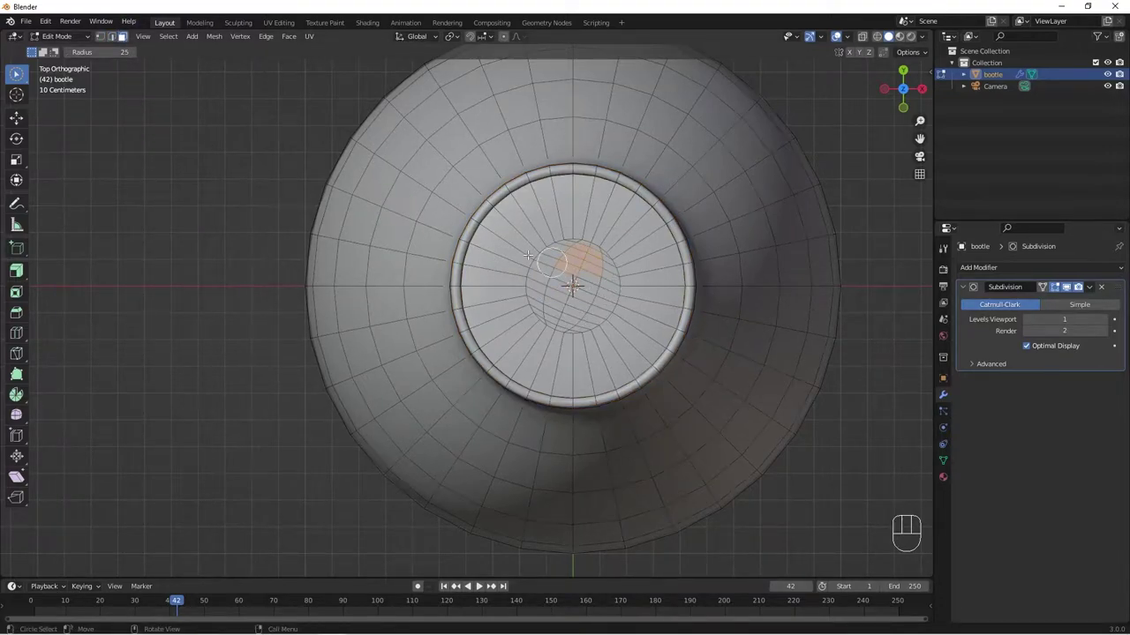
mouse_move(621, 253)
shift+mouse_down()
mouse_move(562, 243)
mouse_move(532, 304)
mouse_move(544, 324)
mouse_move(576, 327)
mouse_move(609, 275)
shift+mouse_up()
scroll(641, 396, down, 3)
middle_drag(641, 397, 539, 429)
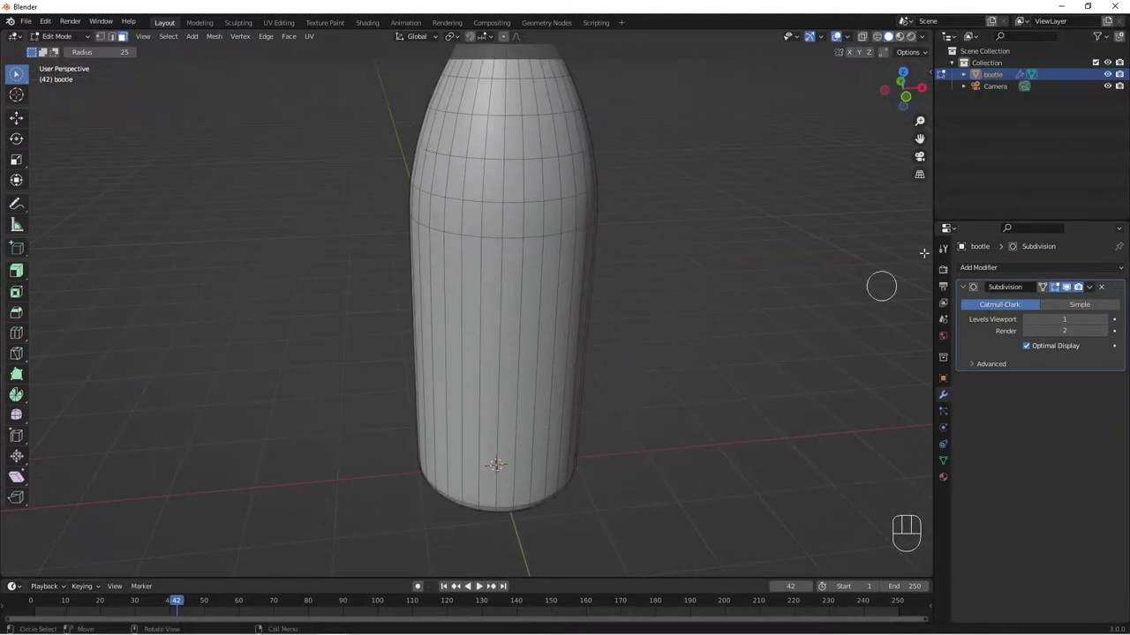
click(876, 37)
middle_drag(547, 277, 567, 318)
scroll(561, 398, down, 2)
middle_drag(561, 398, 502, 494)
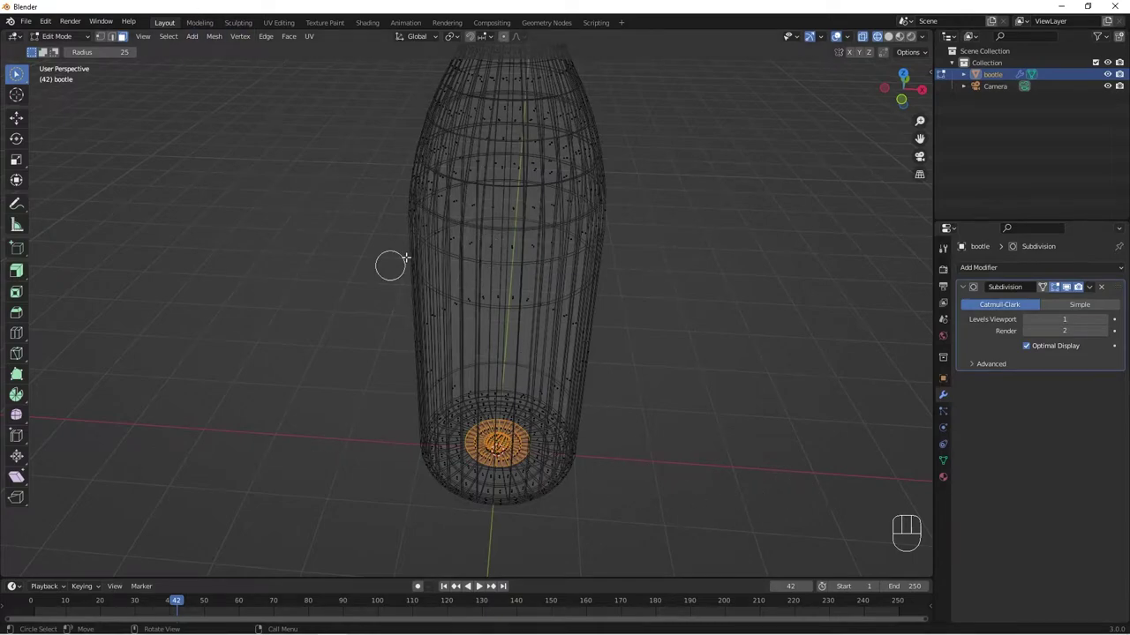
click(191, 37)
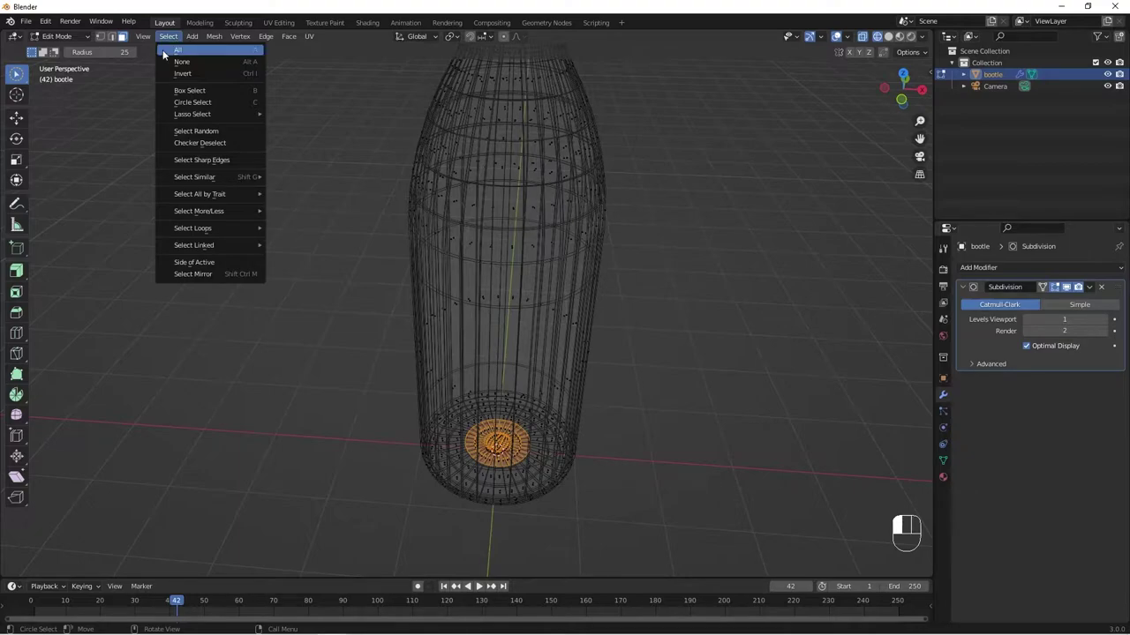
mouse_move(211, 216)
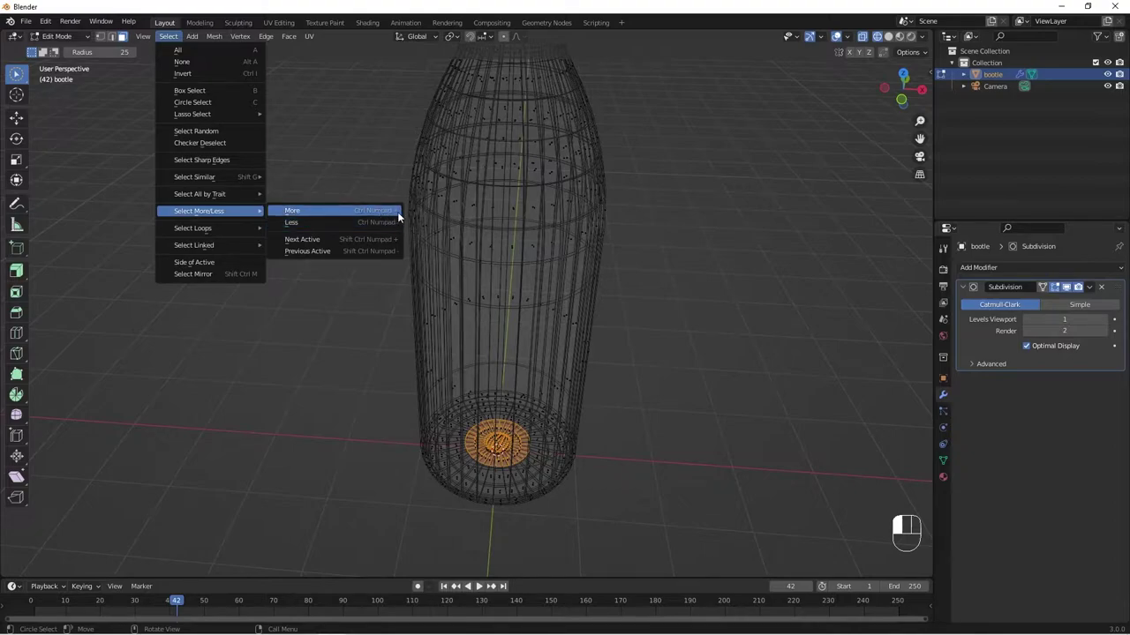
right_click(387, 210)
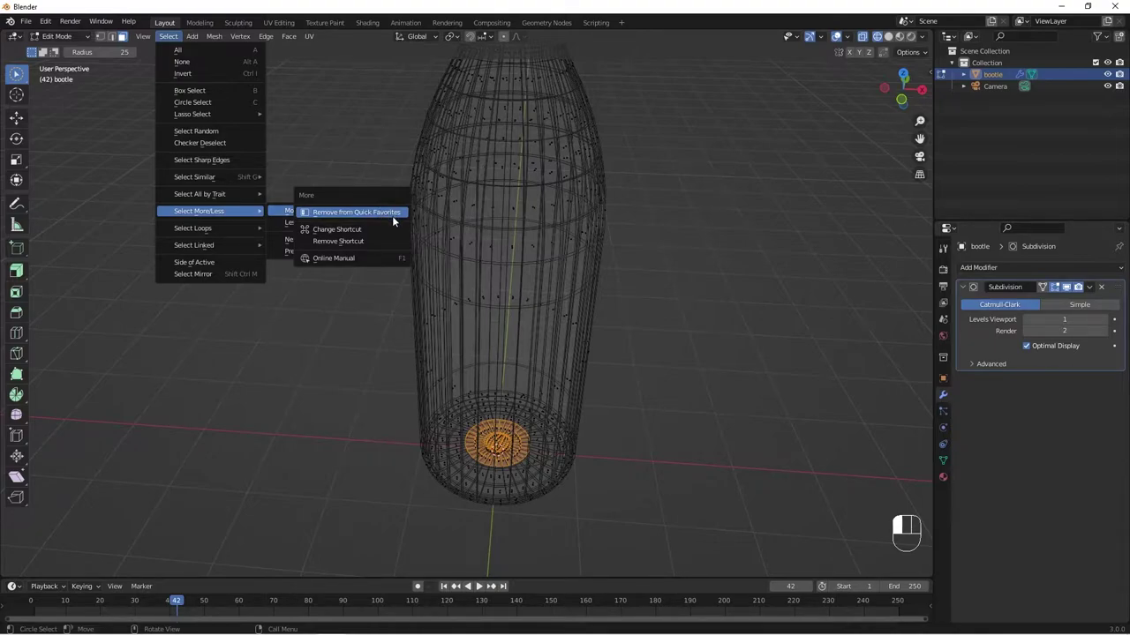
Grow the face selection five times with Select More so that it covers the whole inner base
mouse_move(519, 418)
middle_down()
mouse_move(530, 351)
mouse_move(510, 397)
middle_up()
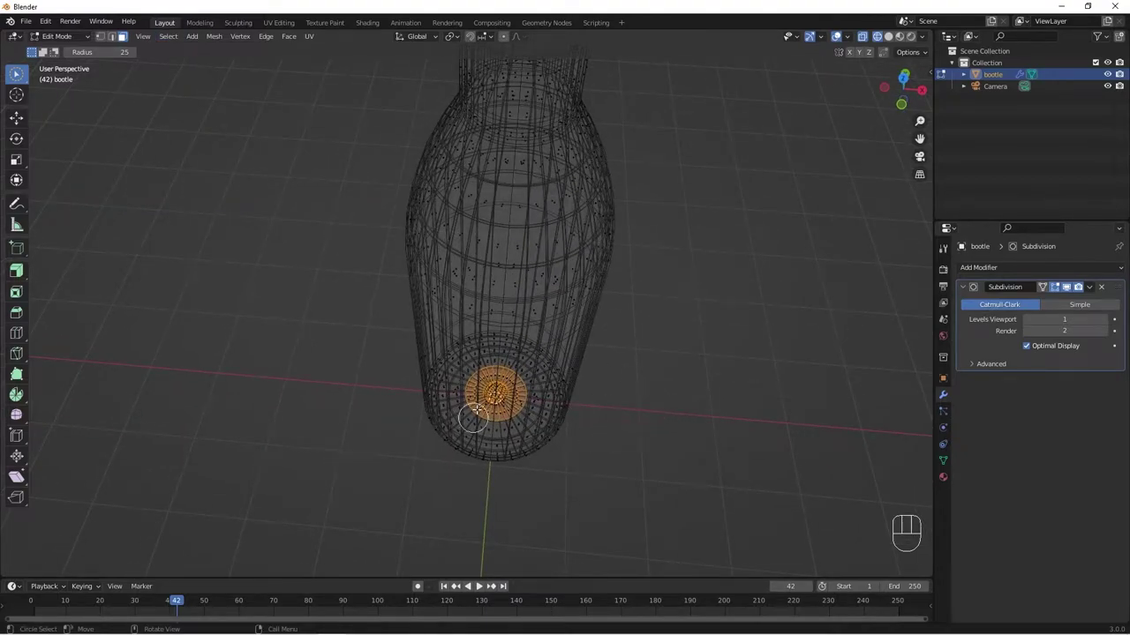
key(q)
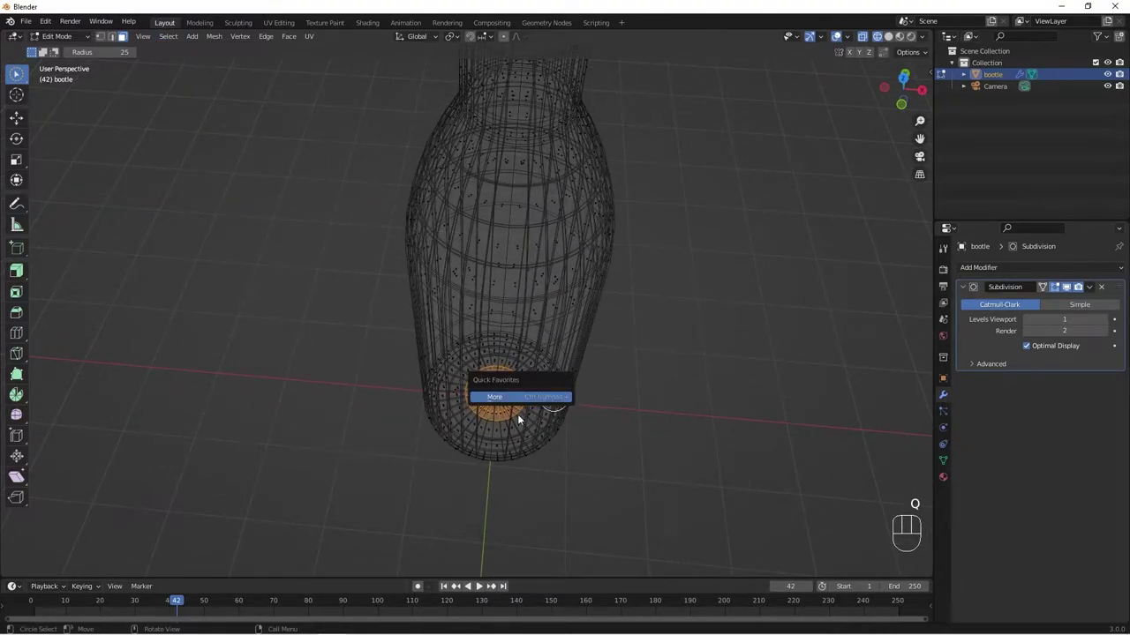
click(534, 397)
key(q)
click(614, 412)
key(q)
click(618, 415)
middle_drag(600, 454, 620, 368)
key(q)
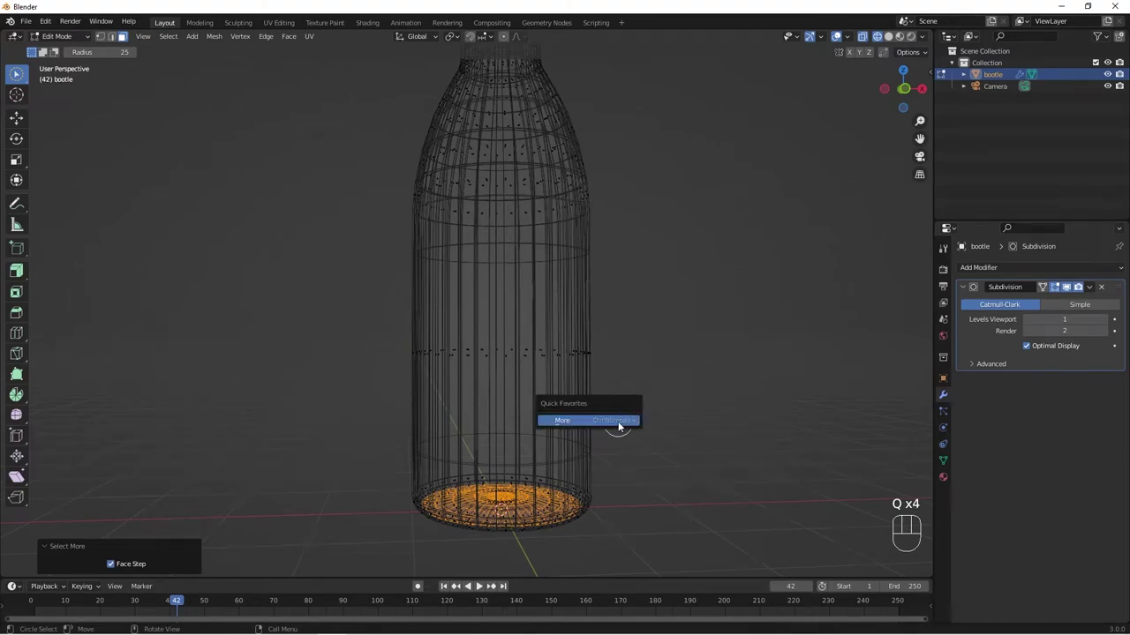
click(620, 421)
key(q)
click(627, 433)
middle_drag(615, 433, 562, 489)
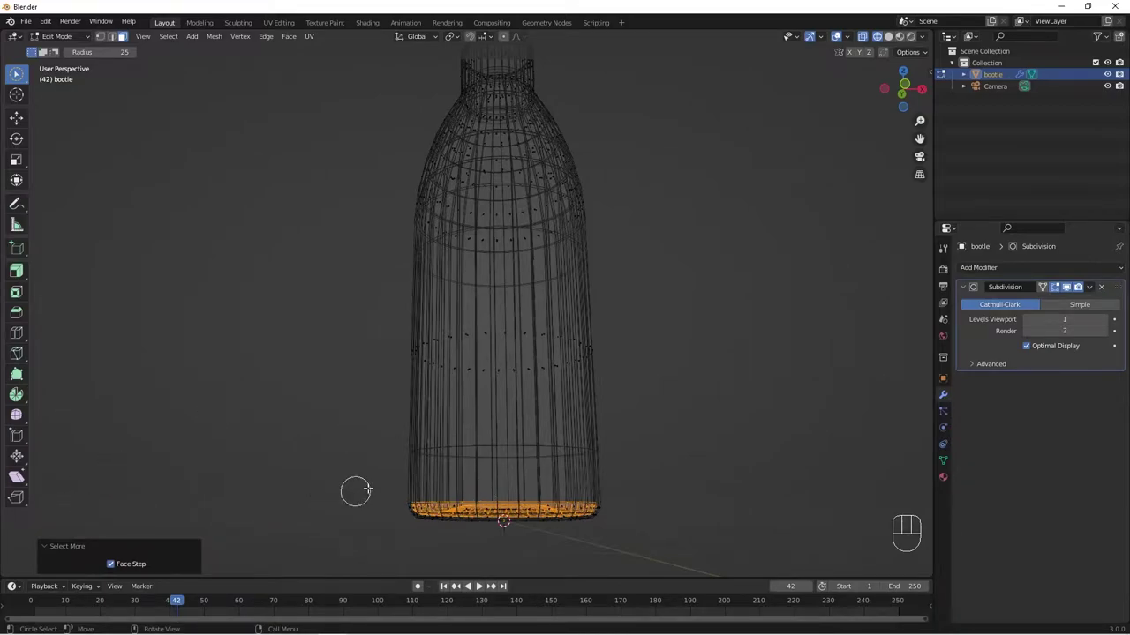
Raise the selected inner base faces about 0.029 m along Z and scale them uniformly to about 0.982
key(g)
key(z)
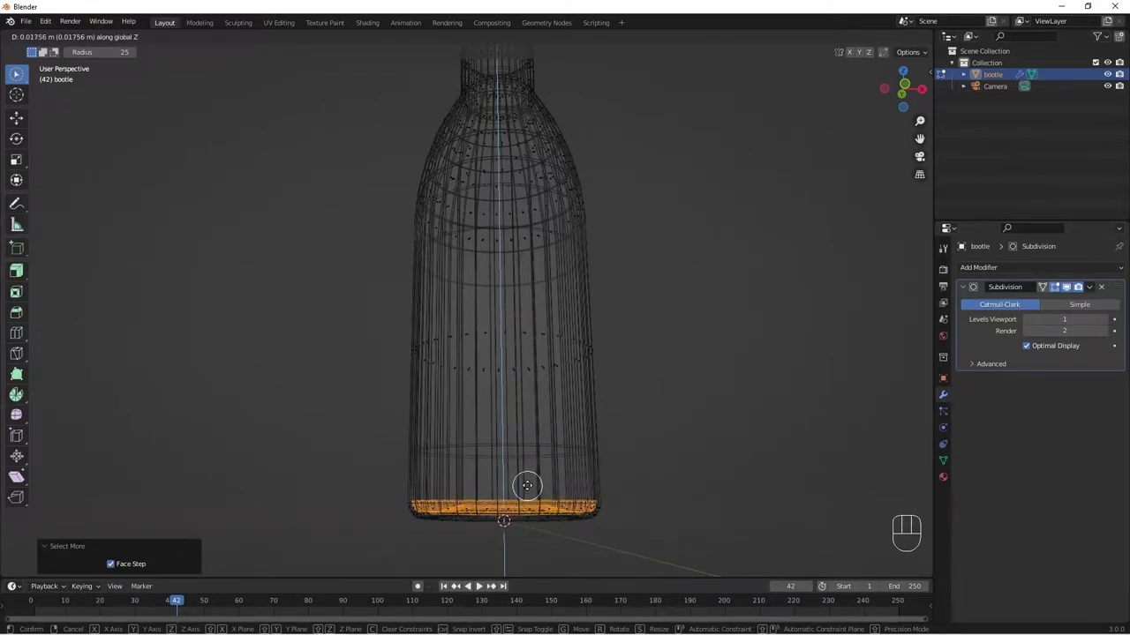
click(532, 496)
middle_drag(609, 515, 606, 527)
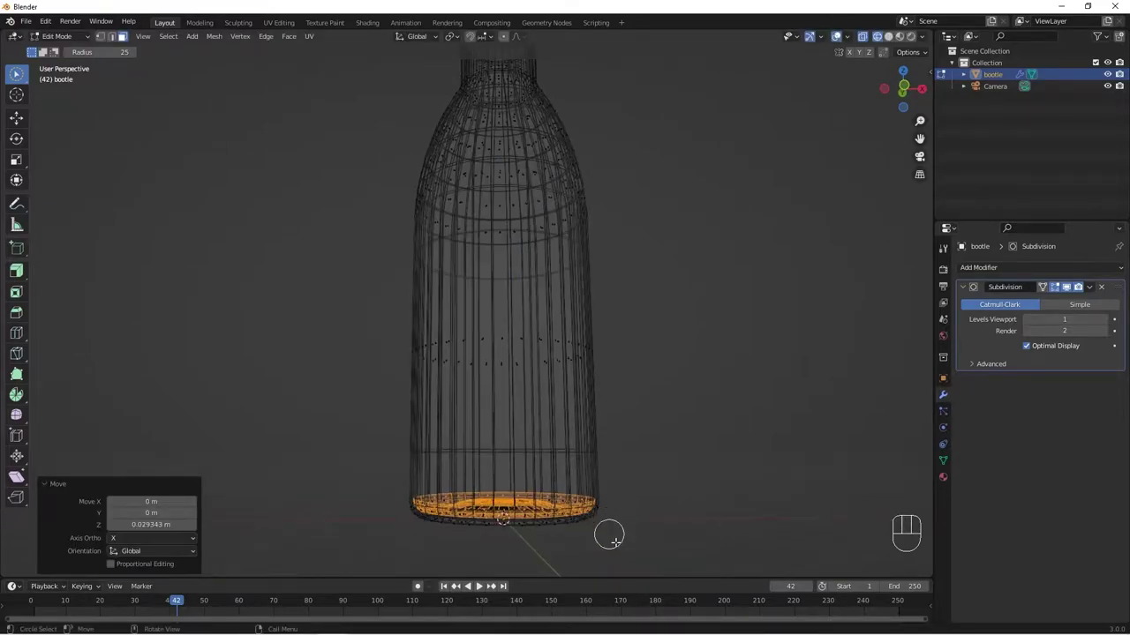
key(s)
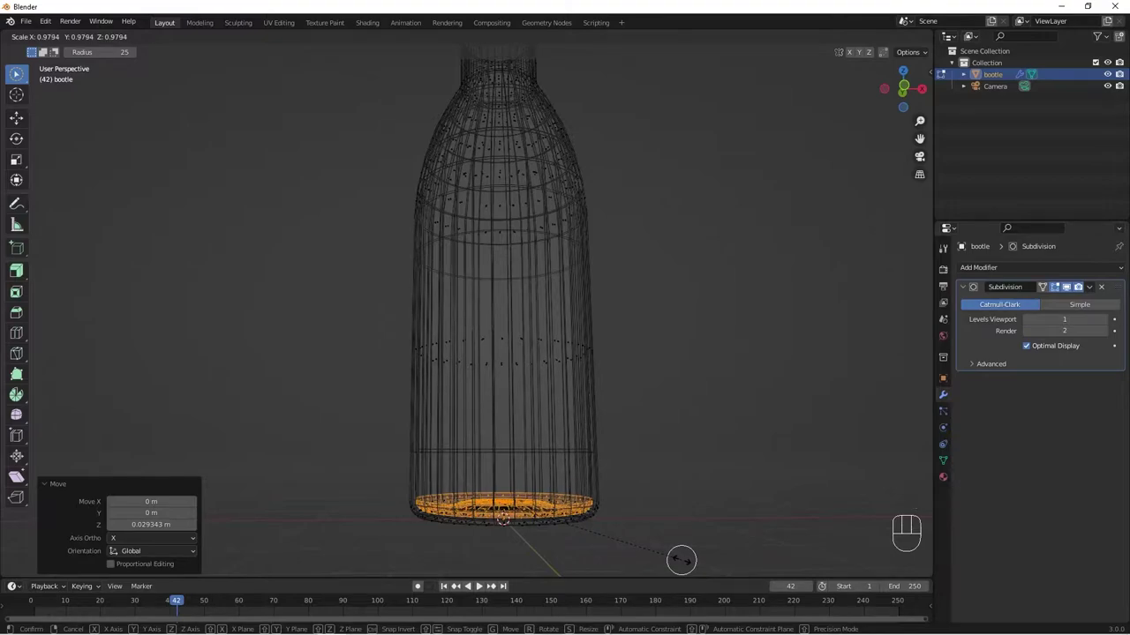
click(679, 560)
middle_drag(661, 559, 472, 424)
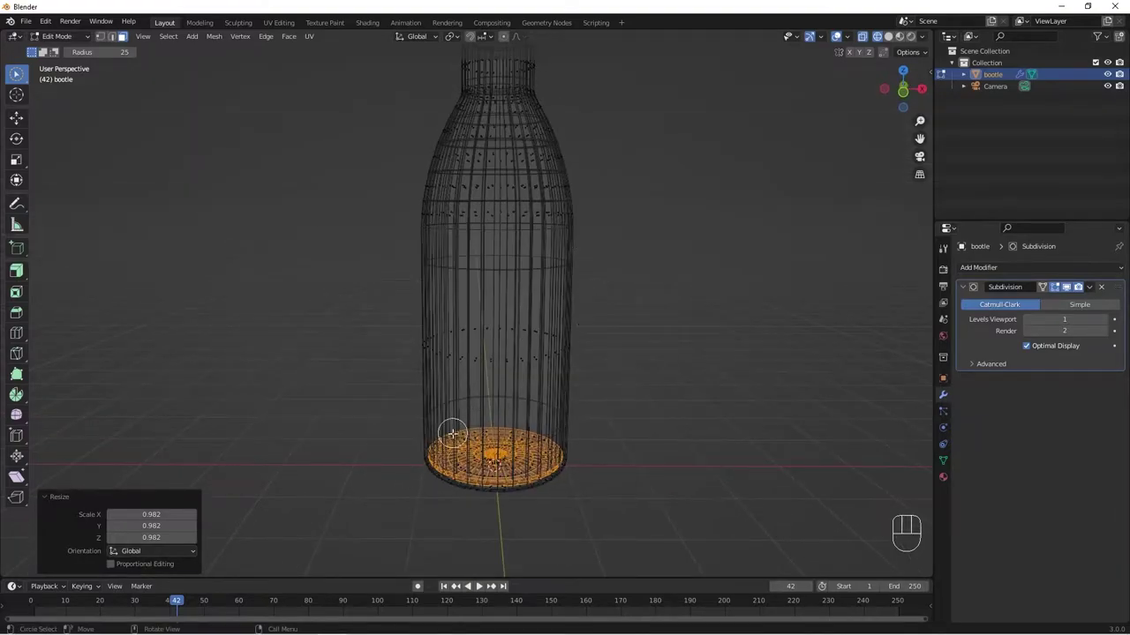
Extend the selection up the bottle's inner wall to just below the neck by growing it five times with Select More
middle_drag(505, 383, 497, 215)
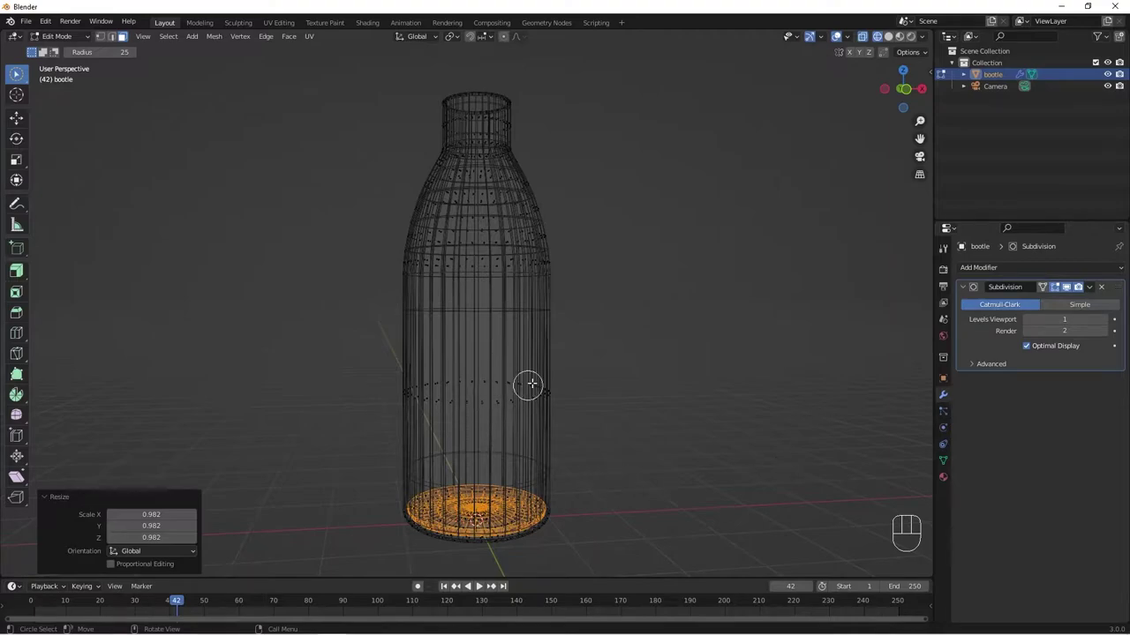
key(q)
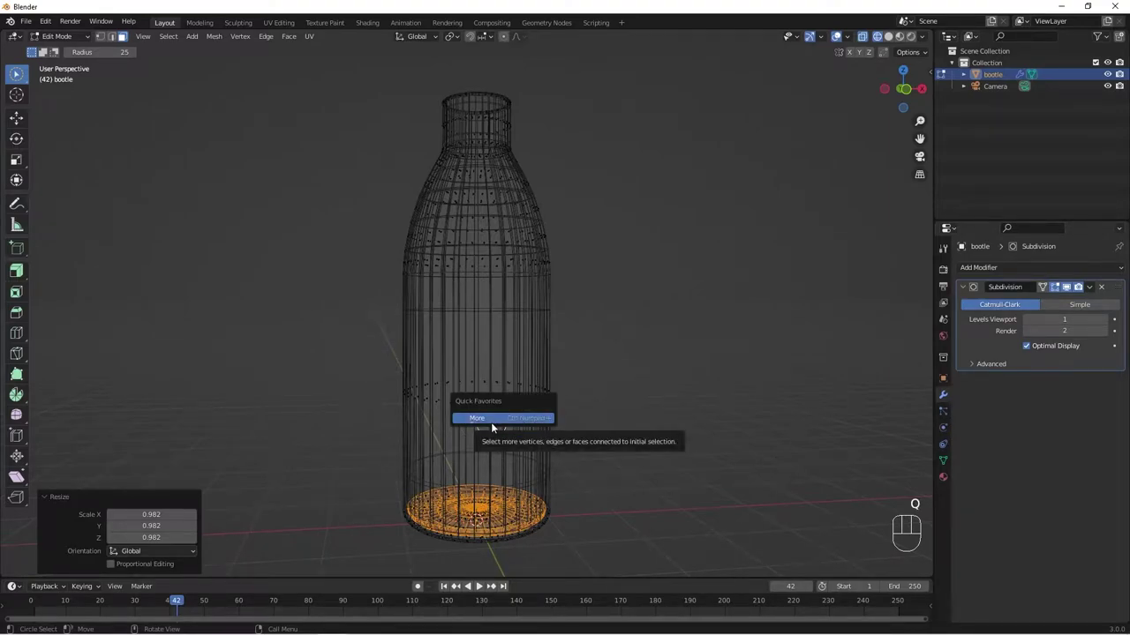
click(492, 424)
key(q)
click(560, 434)
key(q)
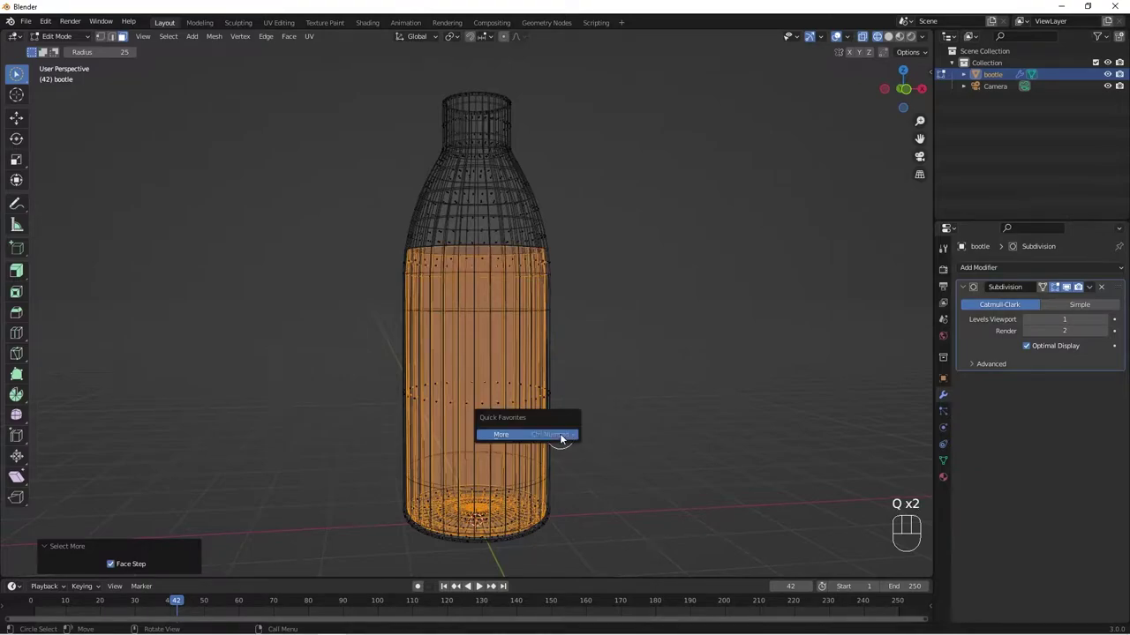
click(559, 434)
key(q)
click(559, 434)
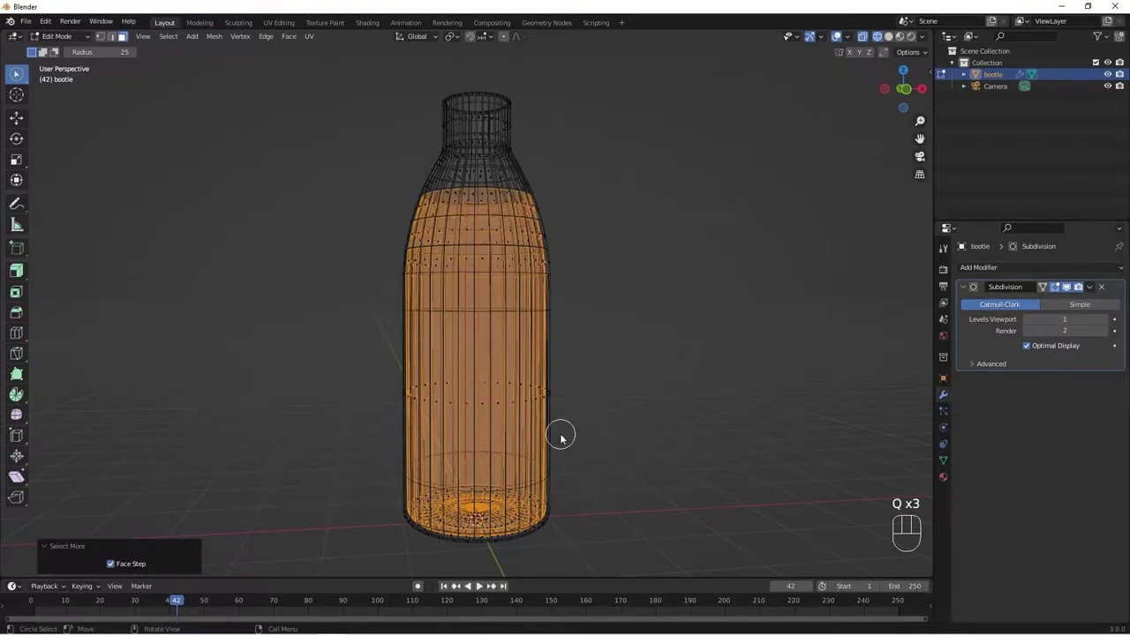
key(q)
click(559, 434)
Duplicate the selected inner wall and base faces of the bottle in place, without offset
middle_drag(559, 433, 515, 415)
middle_drag(382, 138, 421, 176)
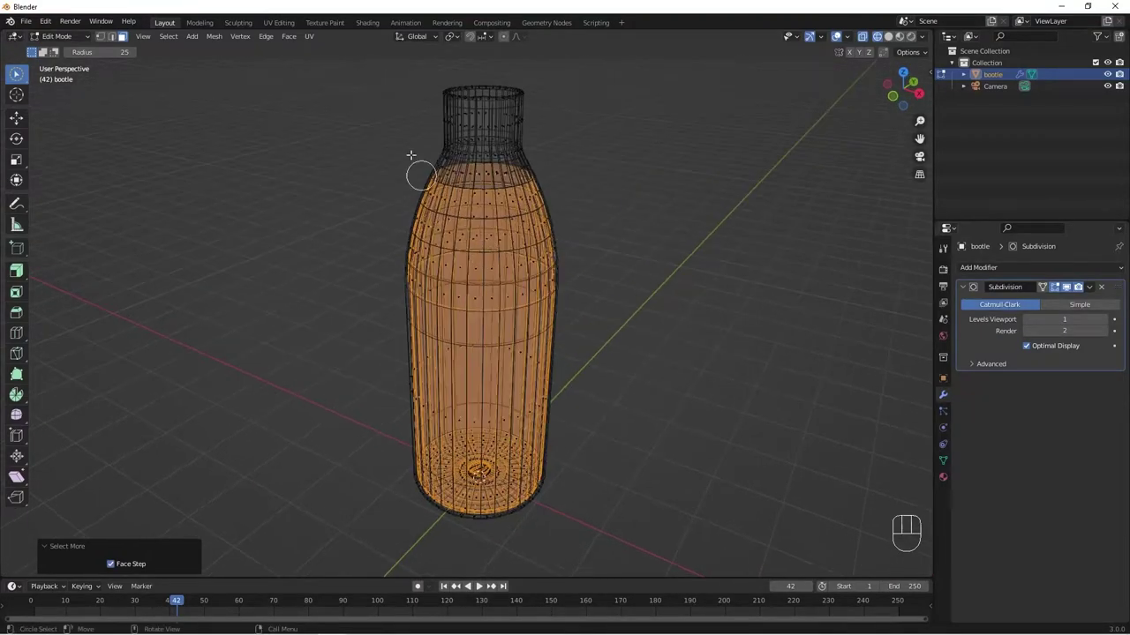
middle_drag(514, 113, 539, 179)
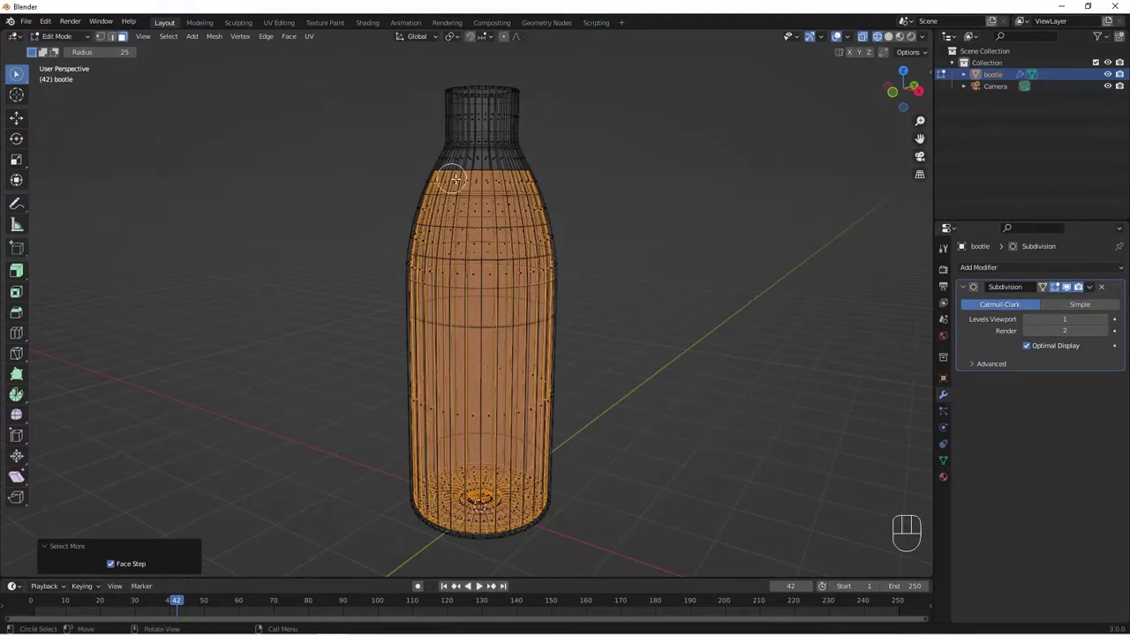
middle_drag(462, 308, 511, 356)
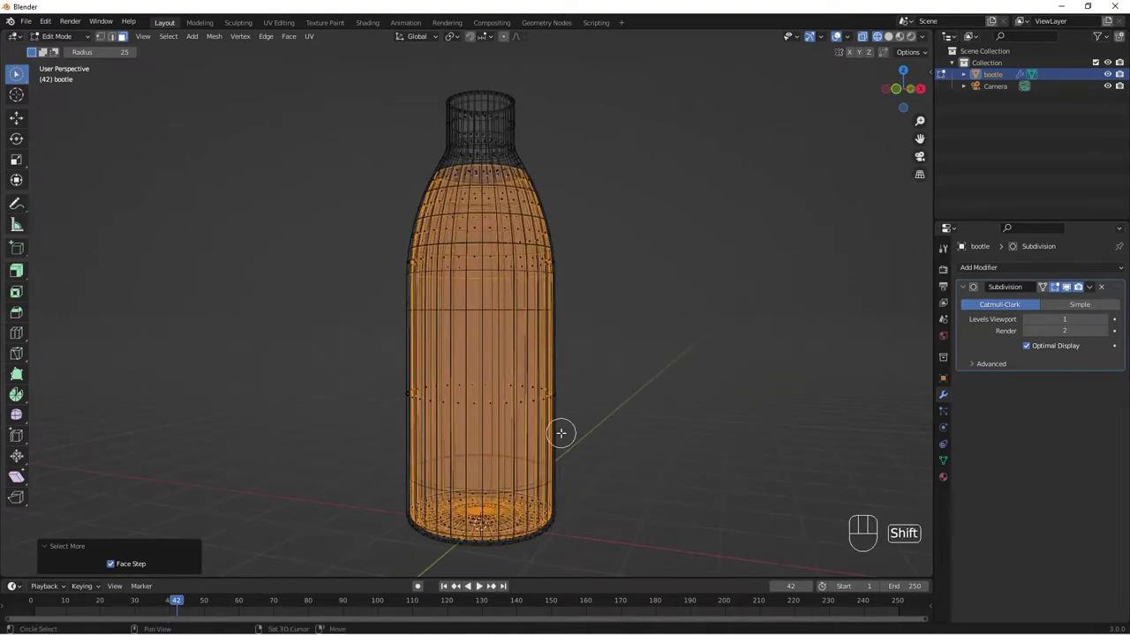
key(shift+d)
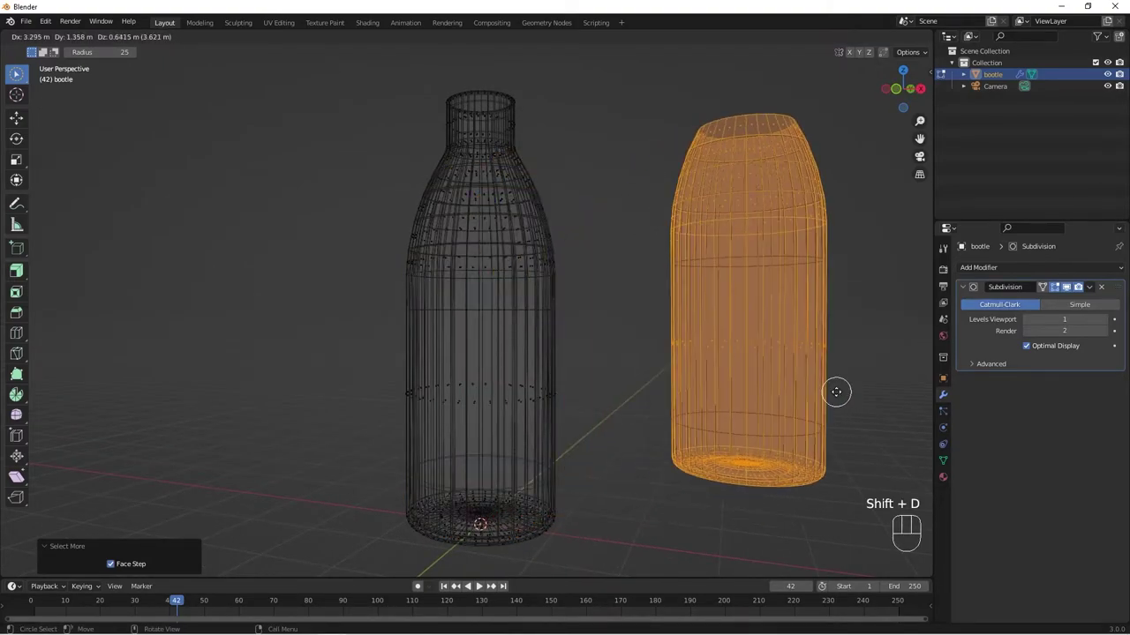
right_click(837, 392)
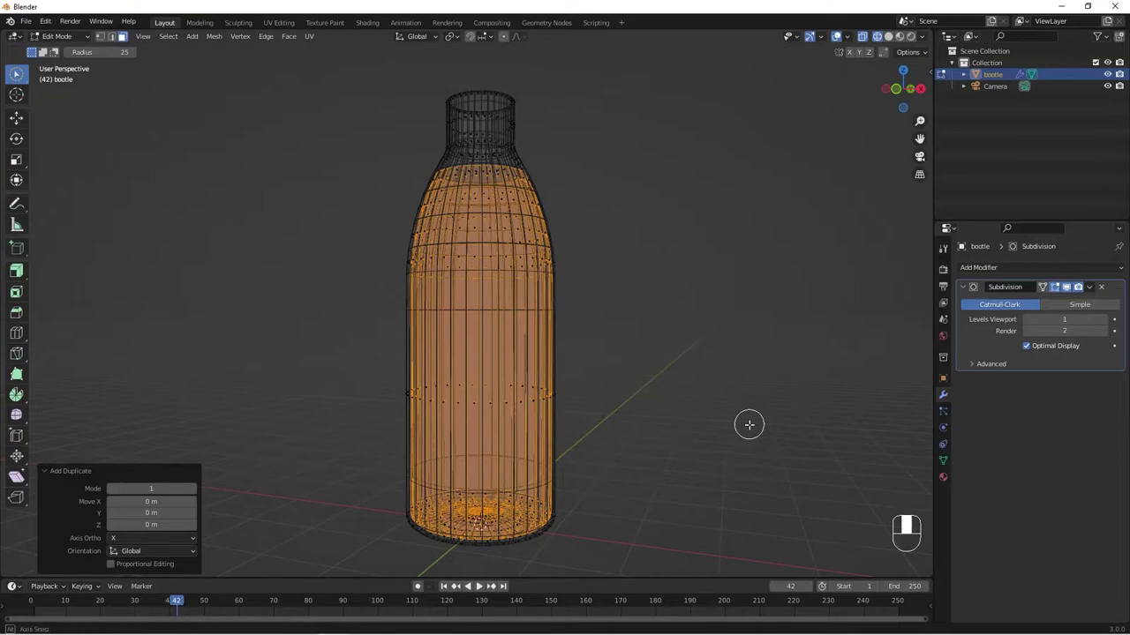
Separate the duplicated inner faces from the bottle into their own object by loose parts
middle_drag(749, 425, 542, 347)
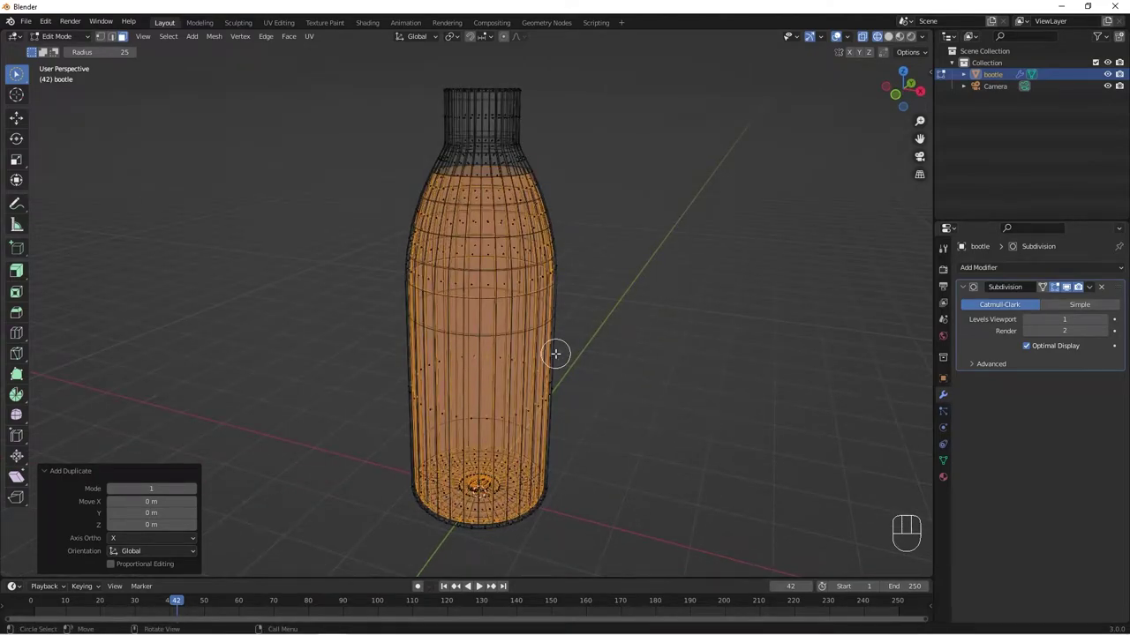
key(p)
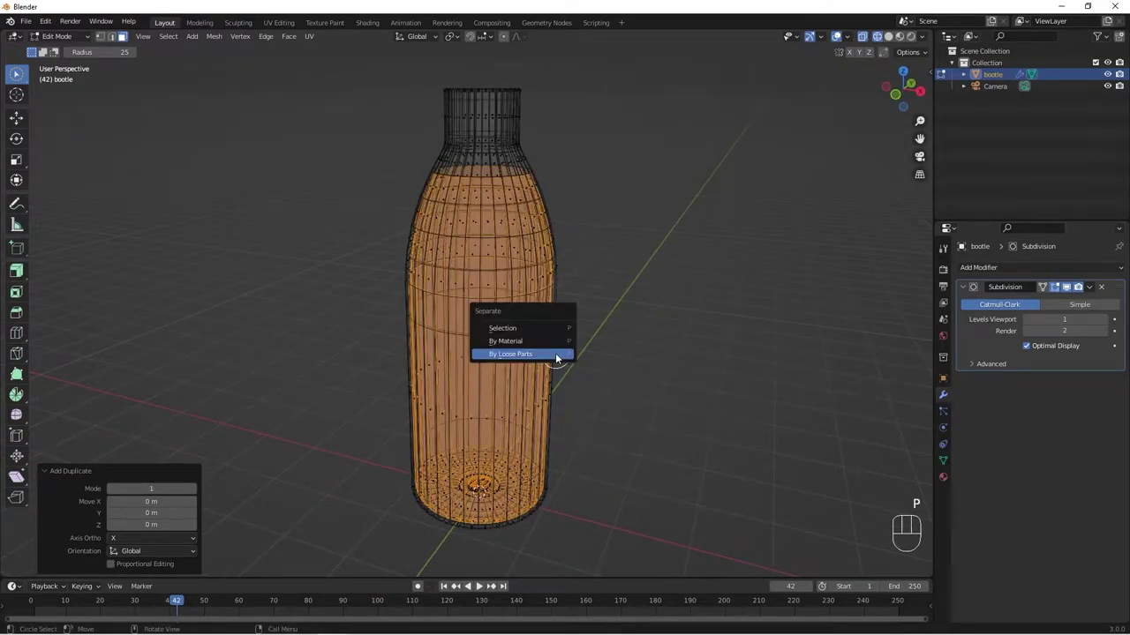
click(518, 356)
middle_drag(518, 357, 618, 388)
Return to Object Mode with solid shading and select only the separated inner object bootle.001
ctrl+click(989, 88)
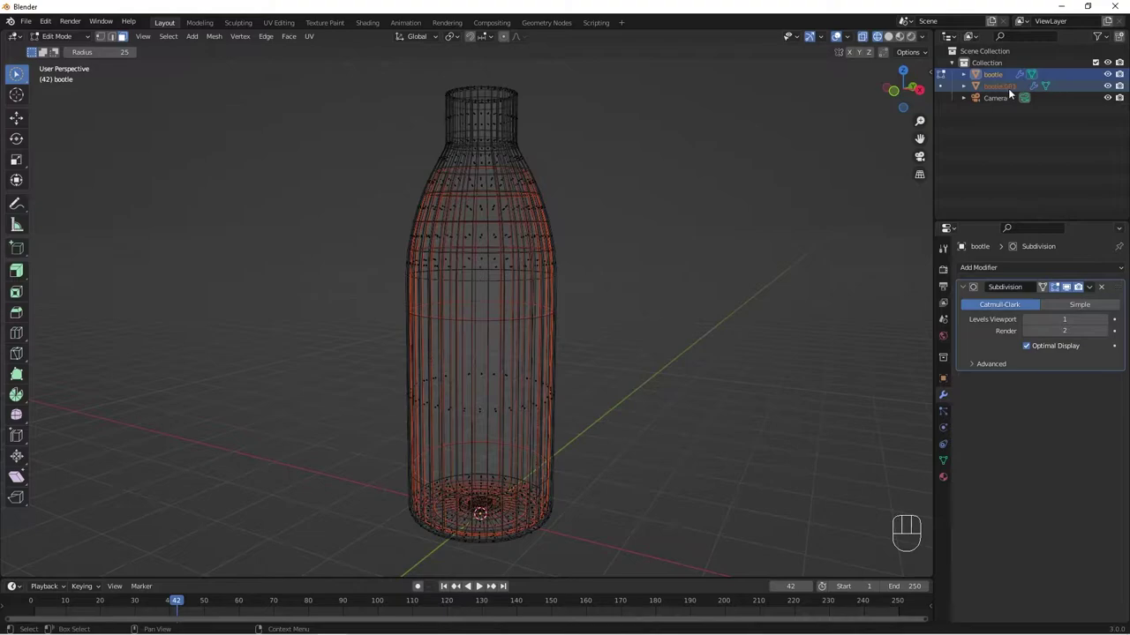
key(Tab)
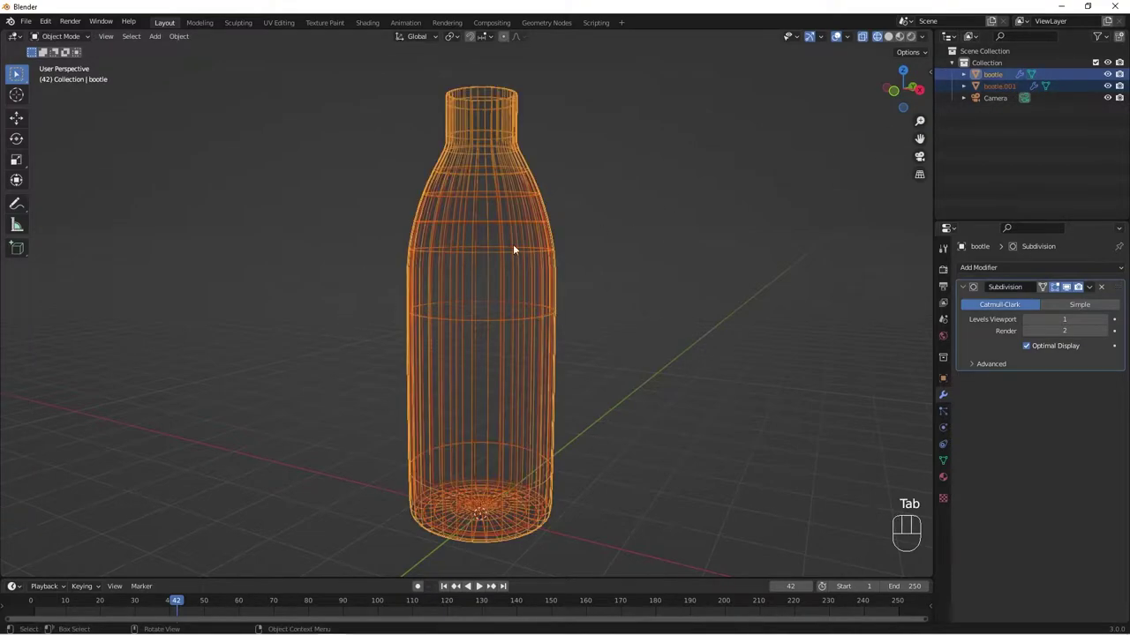
click(888, 37)
click(1000, 86)
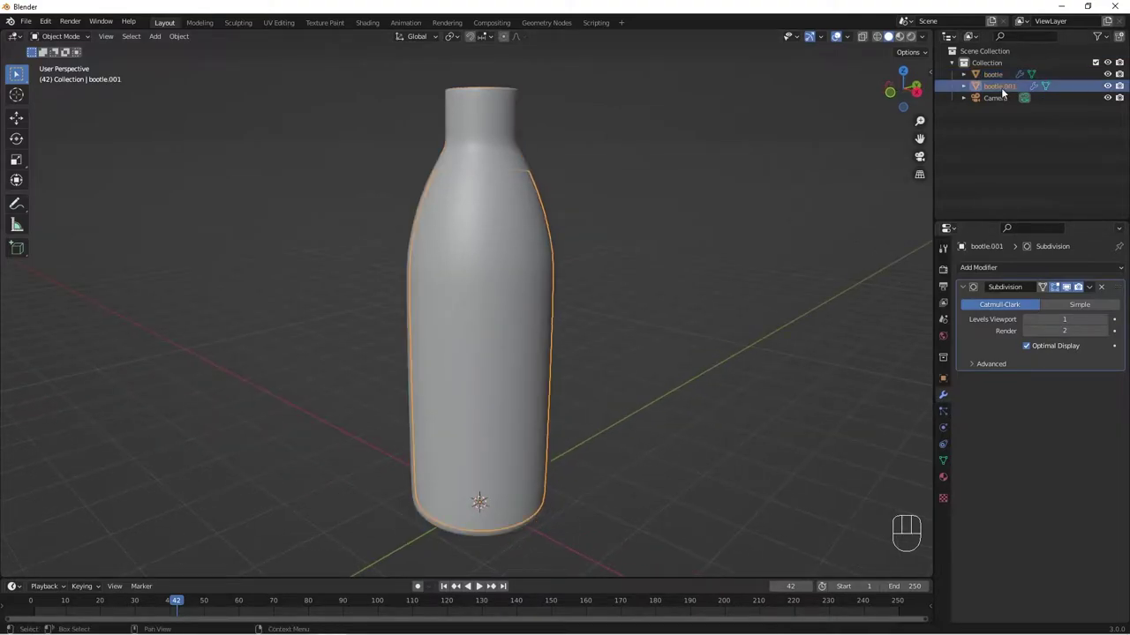
middle_drag(370, 173, 510, 270)
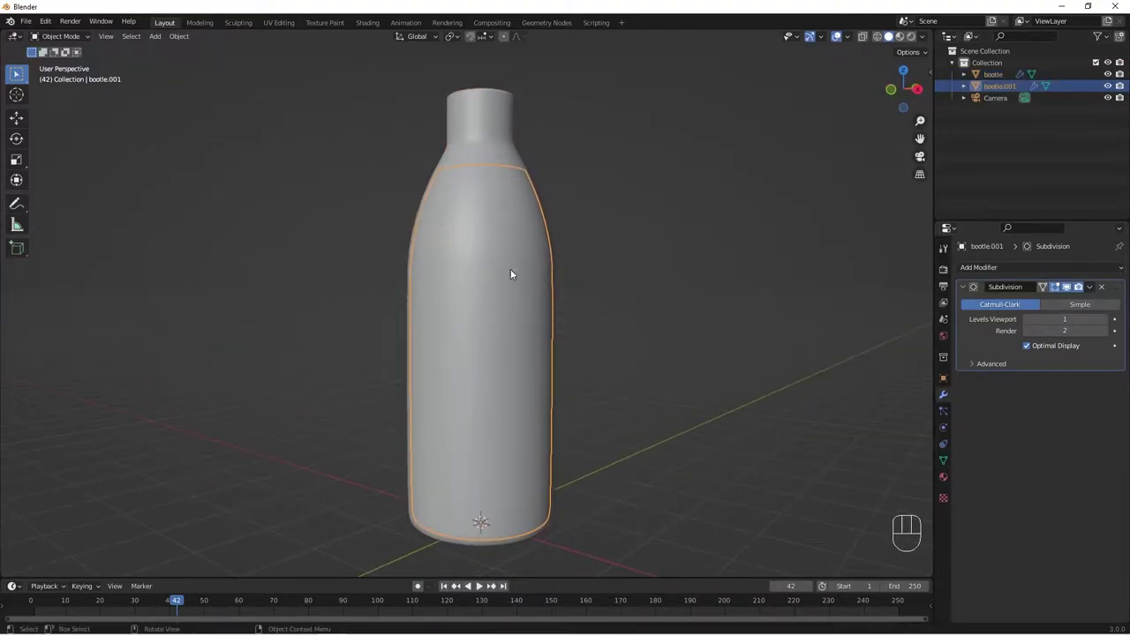
Rename the object bootle.001 to juice
double_click(997, 86)
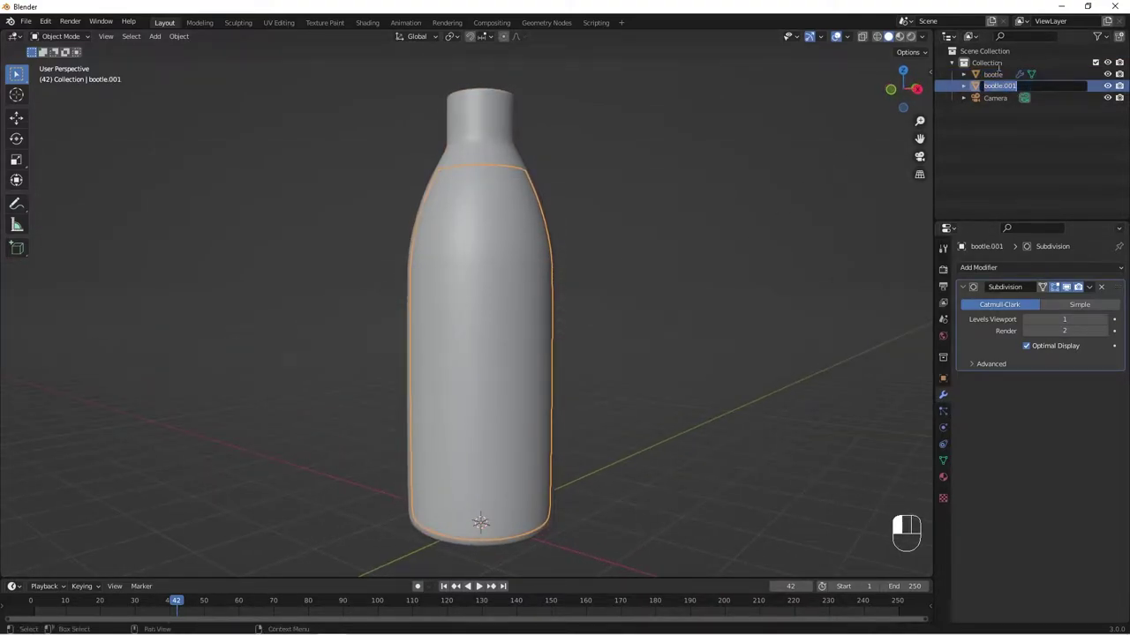
key(BackSpace)
text(juice)
key(Return)
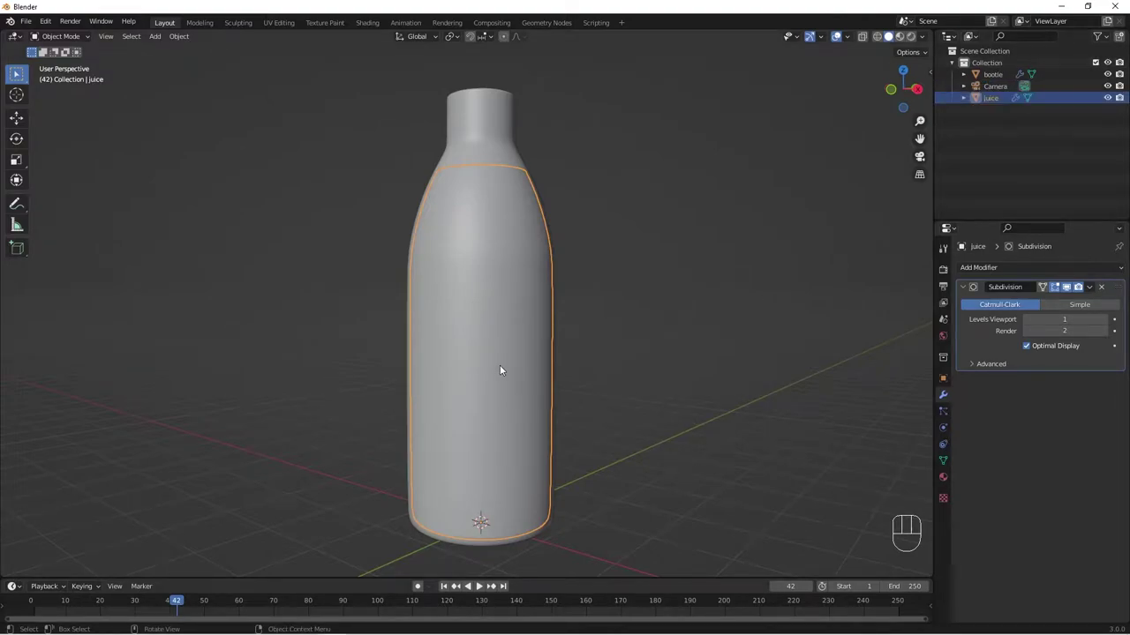
key(KP_Divide)
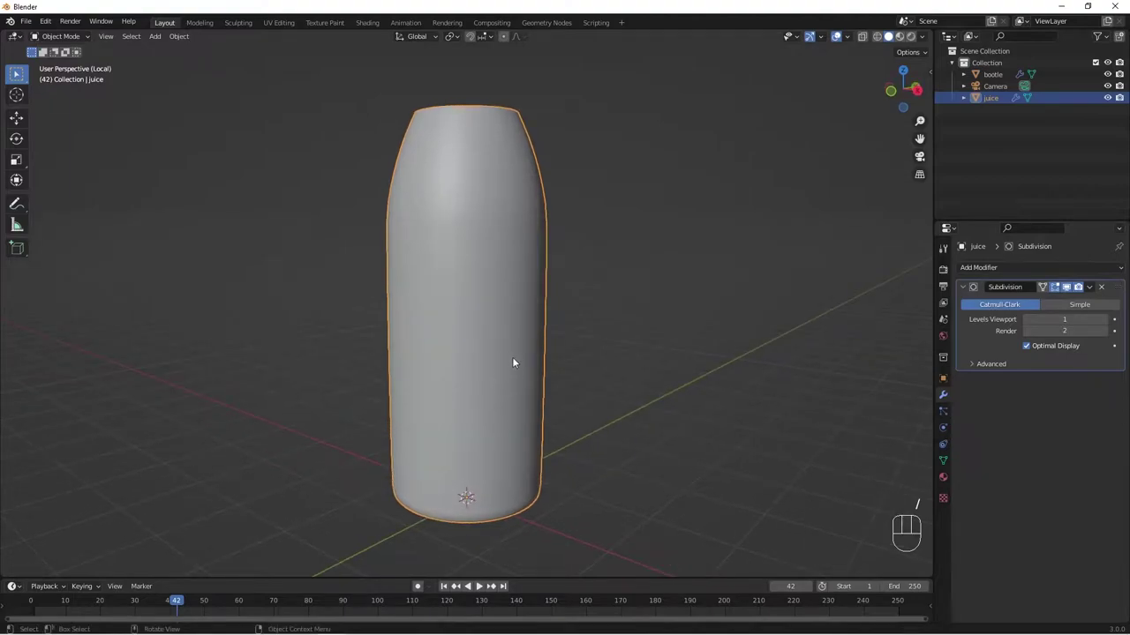
key(KP_Divide)
key(Tab)
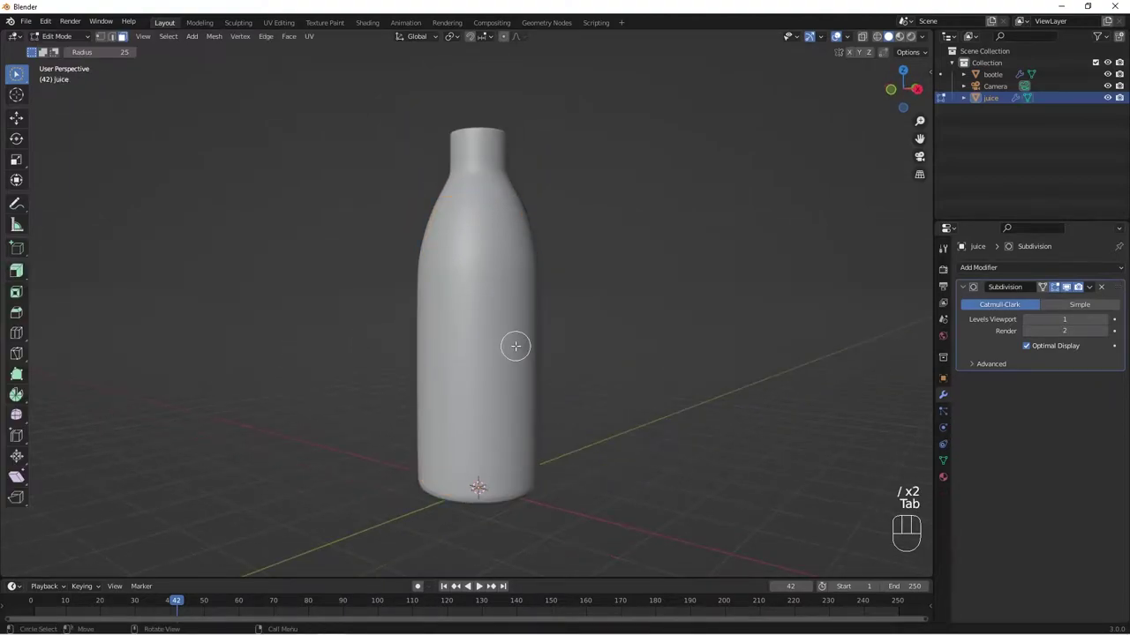
key(Tab)
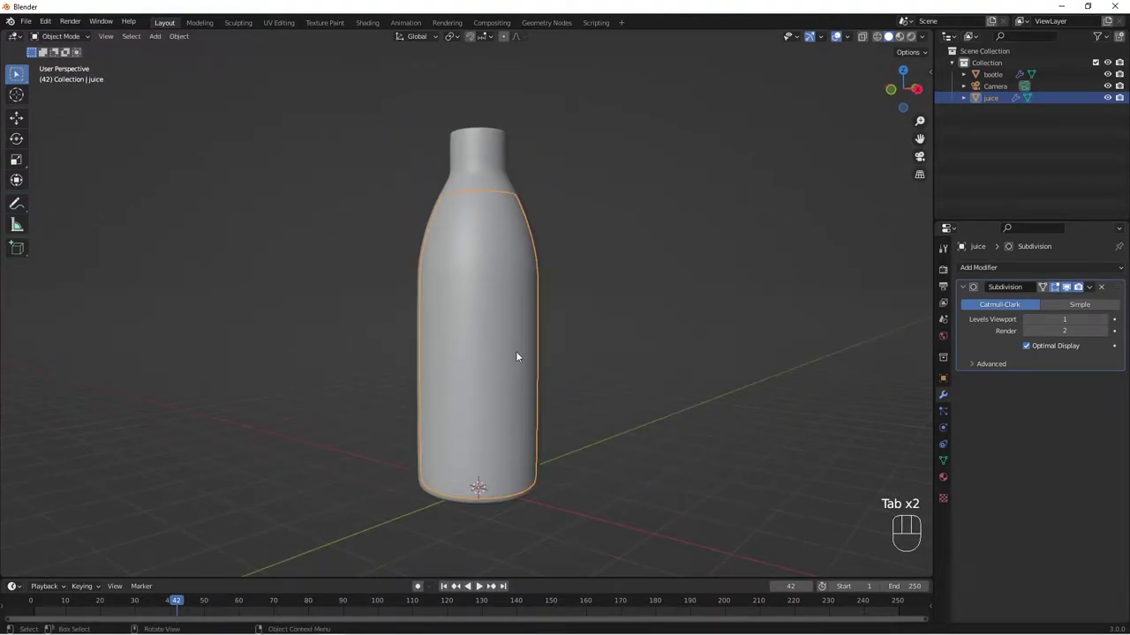
Isolate the juice object in local view and enter Edit Mode on it
key(KP_Divide)
middle_drag(517, 347, 479, 332)
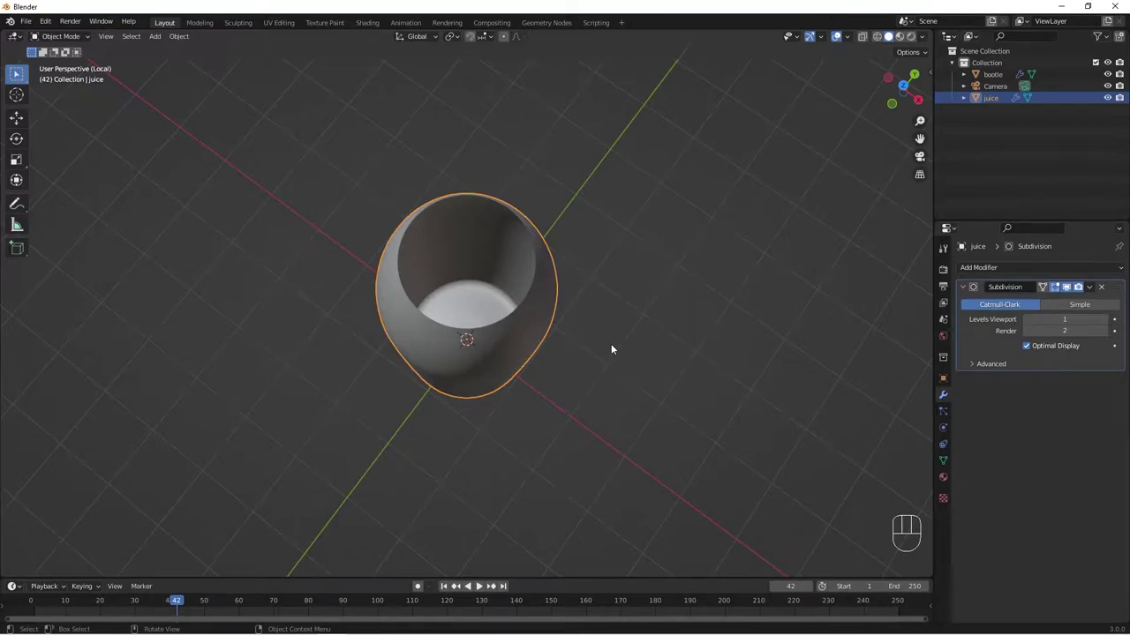
middle_drag(587, 356, 480, 277)
key(Tab)
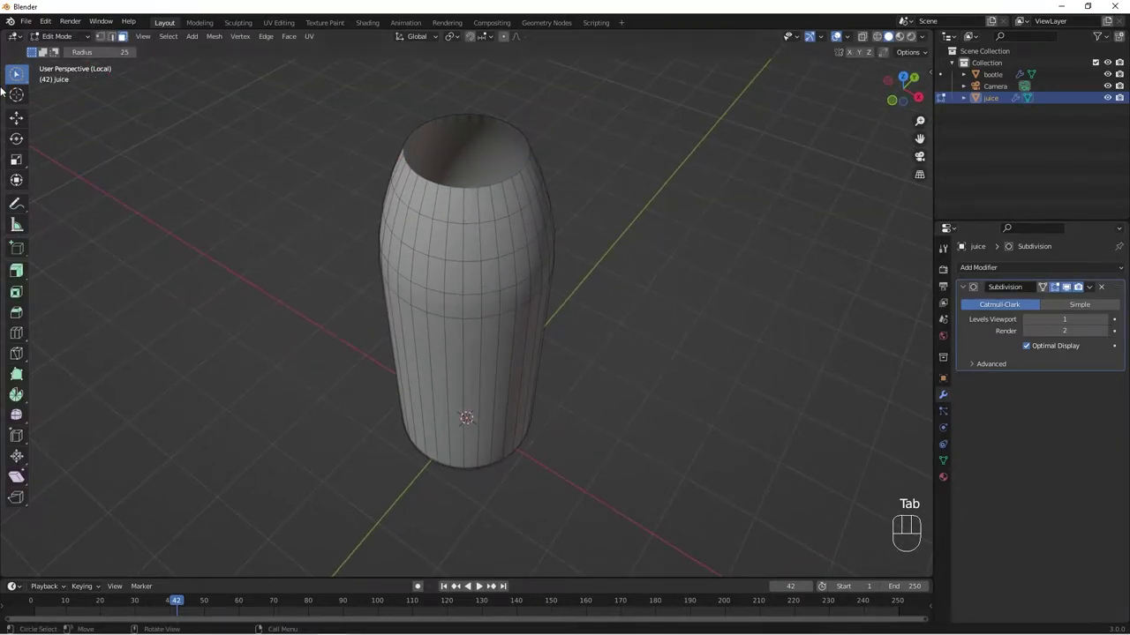
Select the edge loop around the juice mesh's open upper rim in edge select mode
mouse_move(20, 82)
mouse_down()
mouse_move(109, 86)
mouse_move(100, 77)
mouse_up()
click(112, 37)
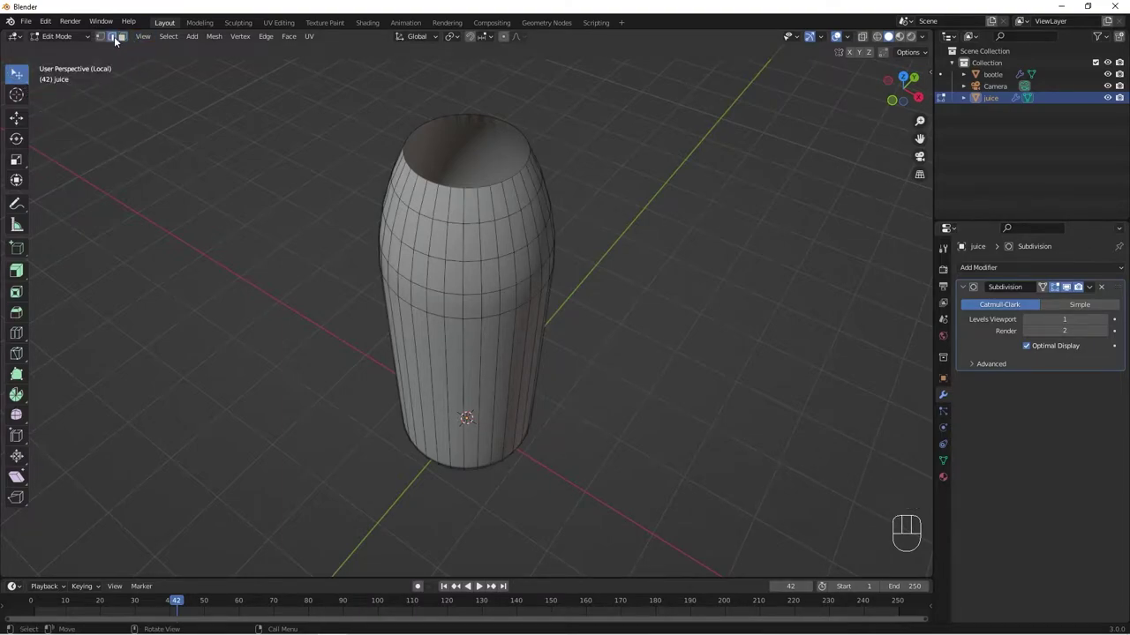
alt+click(470, 188)
middle_drag(430, 202, 517, 348)
scroll(447, 278, up, 3)
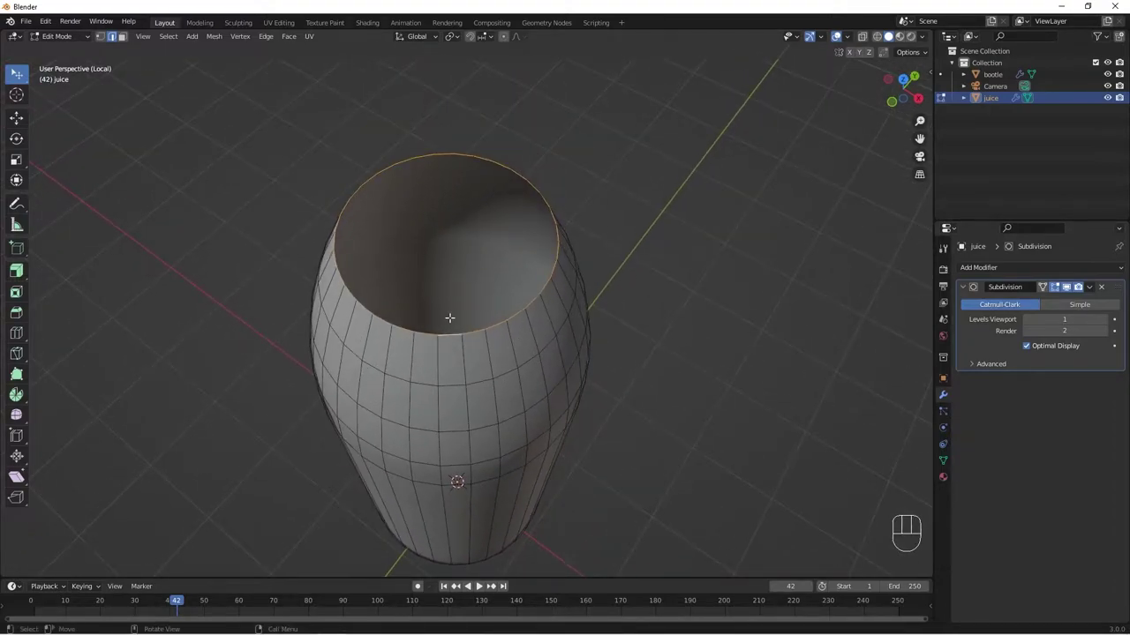
Extrude the upper rim inward twice, scaling the new loops to about 0.668 and 0.373, to narrow the opening
middle_drag(450, 317, 460, 298)
key(e)
key(s)
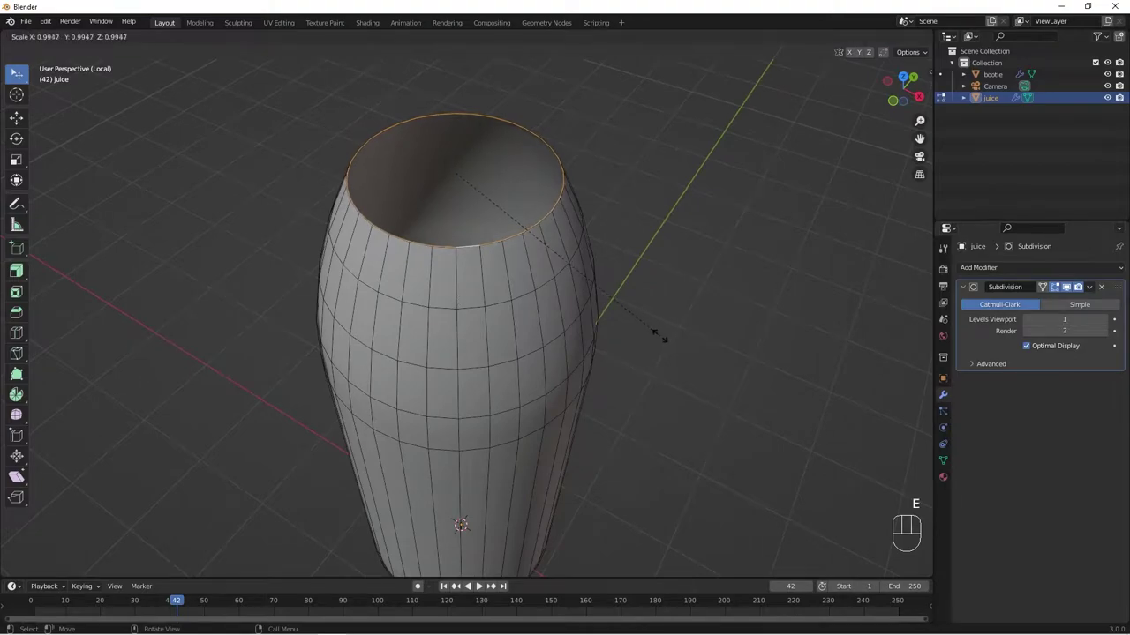
click(577, 300)
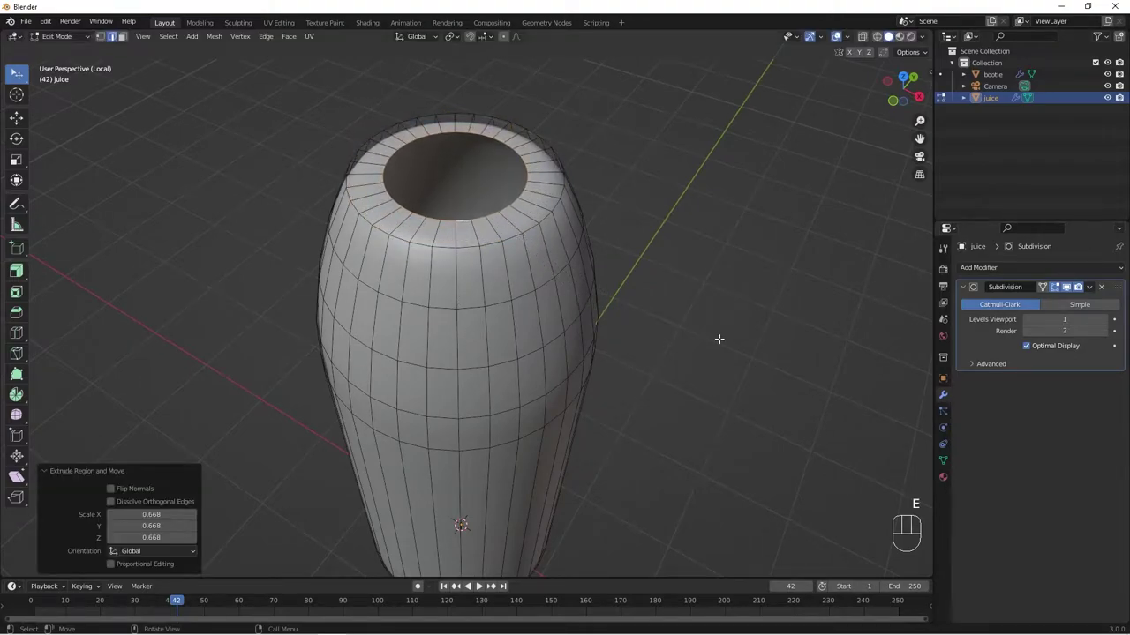
key(e)
key(s)
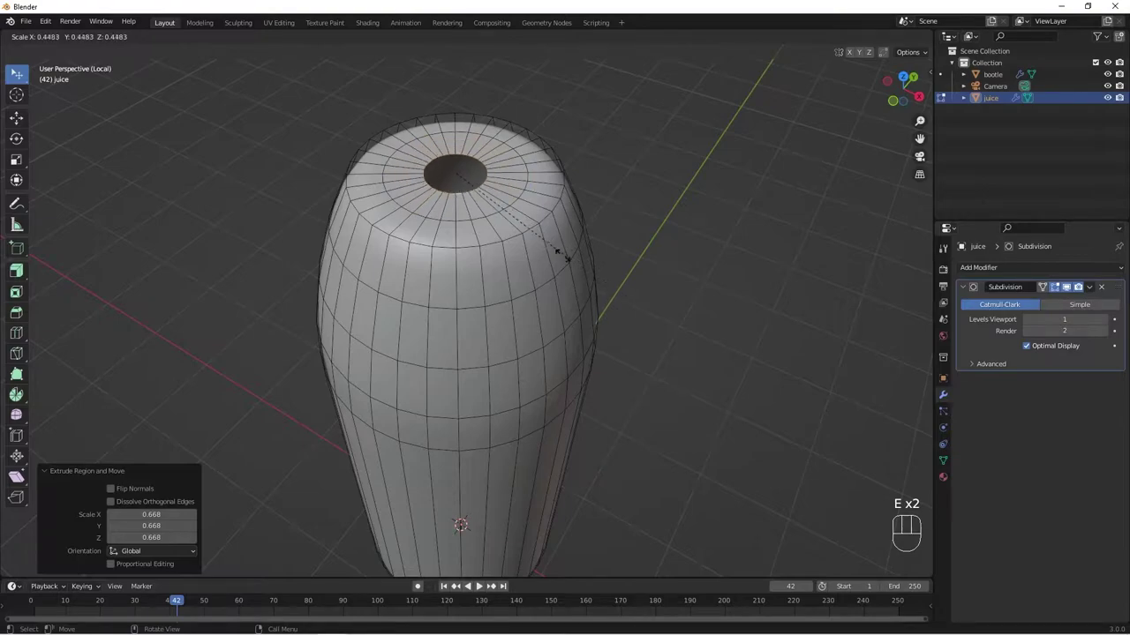
click(546, 243)
middle_drag(512, 261, 509, 252)
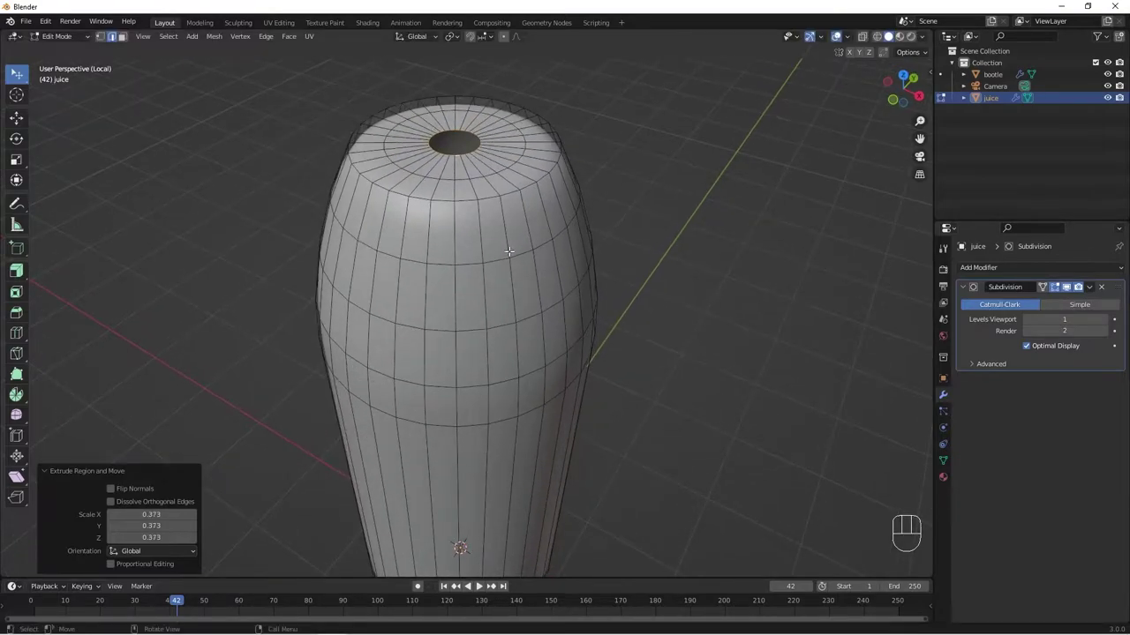
Lower the hole's inner edge loop about 0.033 m and the middle loop of the upper surface about 0.018 m along Z
key(g)
key(z)
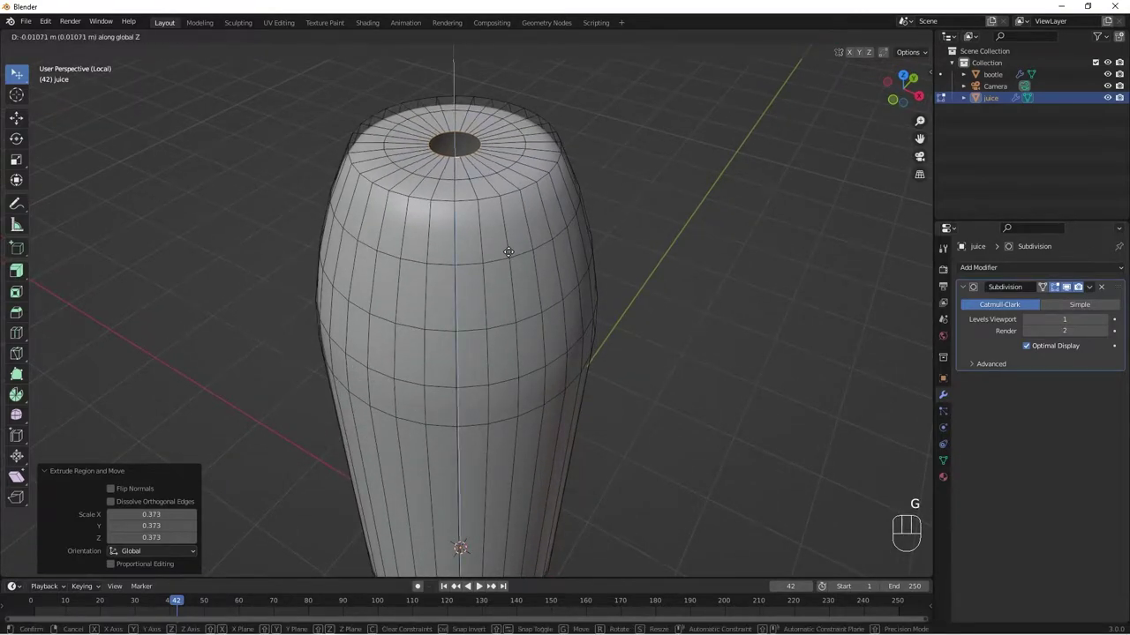
click(508, 255)
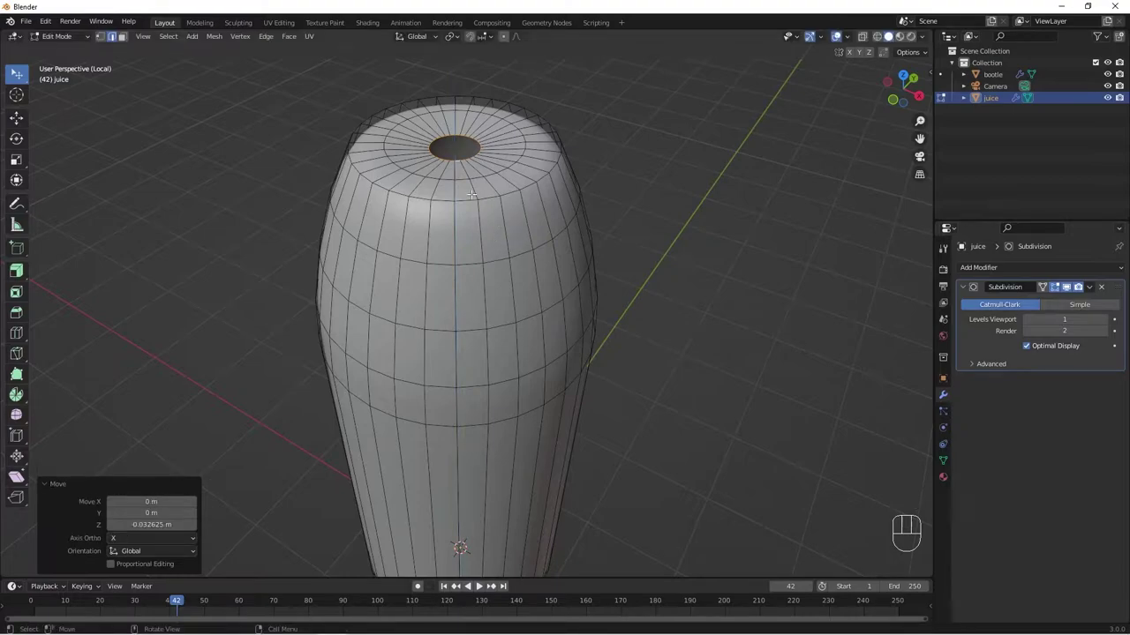
key(alt+a)
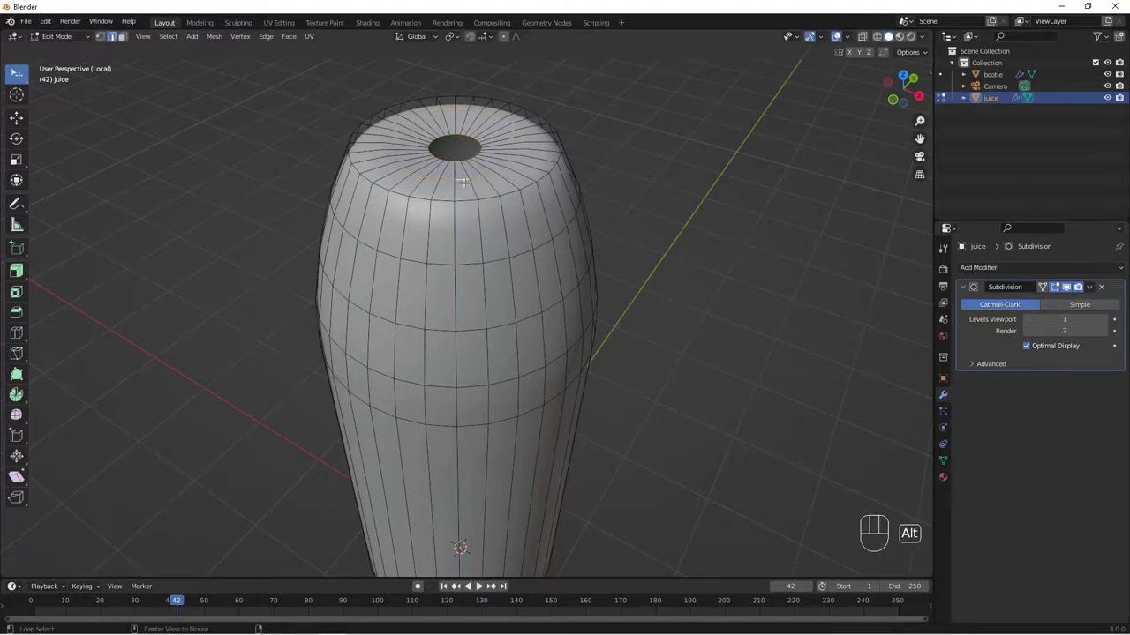
key(g)
key(z)
click(806, 293)
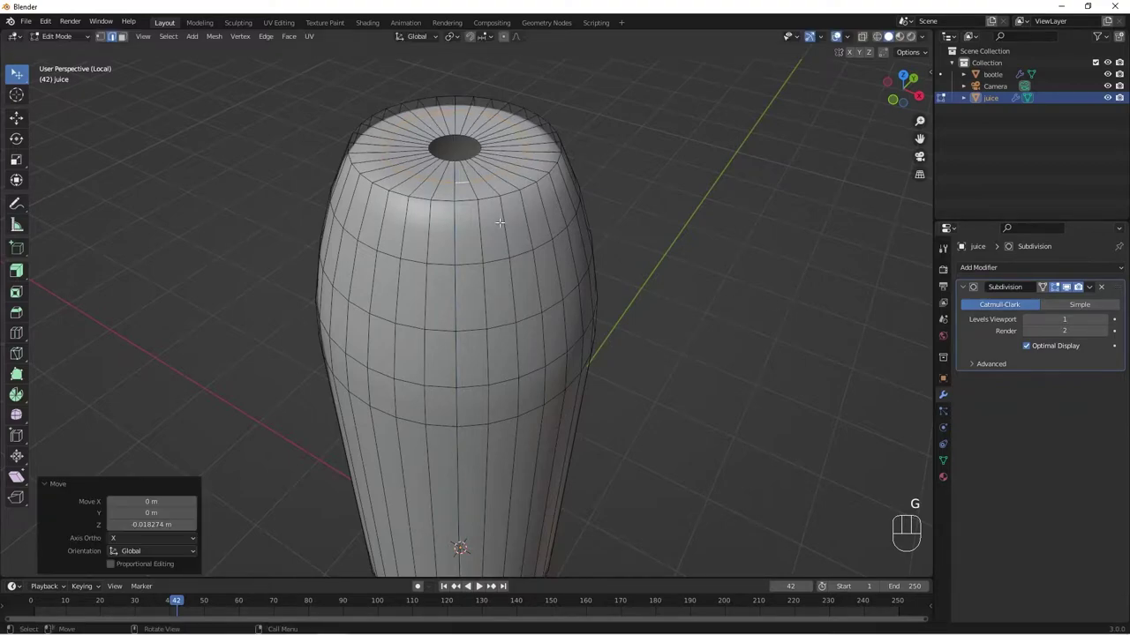
Close the remaining central hole in the juice's upper surface with Grid Fill, using a span of 4
scroll(463, 165, up, 3)
middle_drag(464, 164, 450, 196)
scroll(450, 196, up, 1)
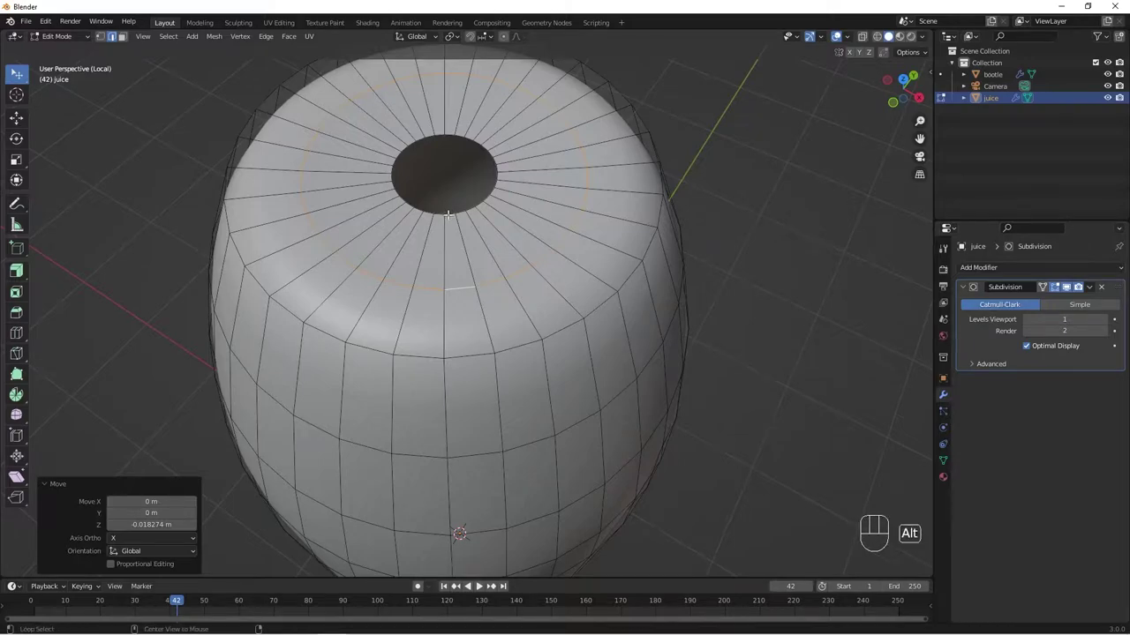
alt+click(448, 214)
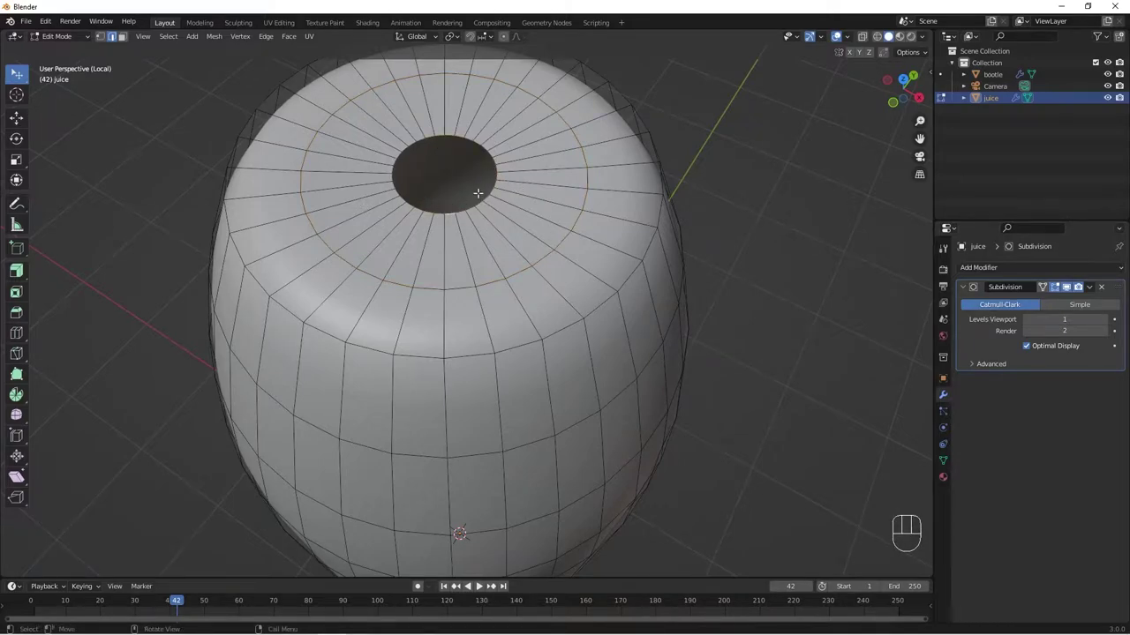
click(289, 36)
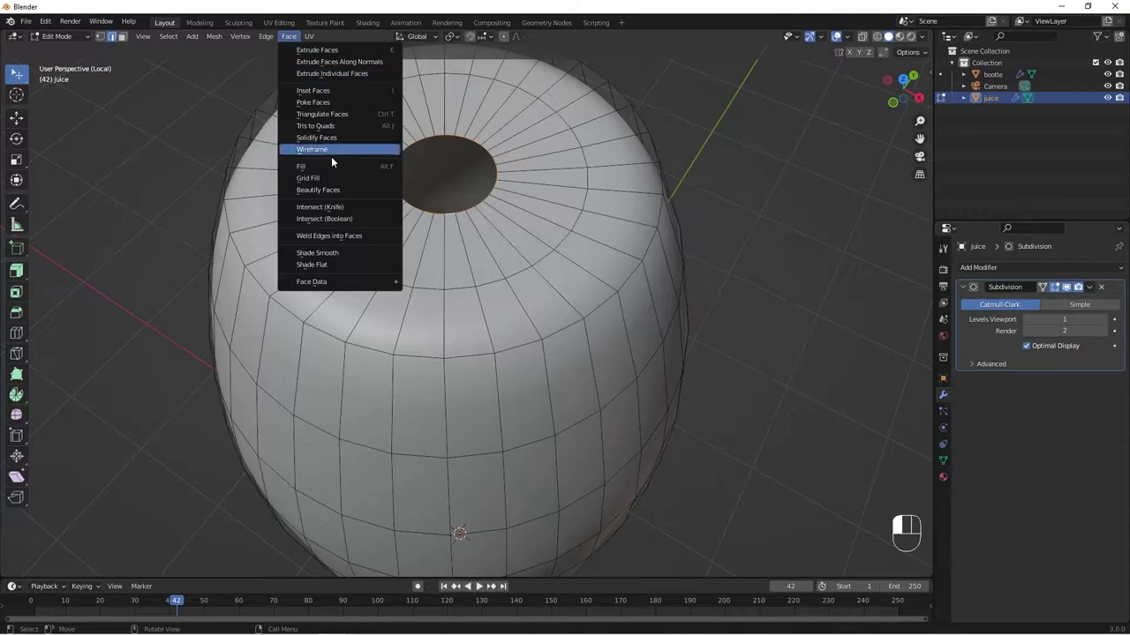
click(324, 179)
click(161, 539)
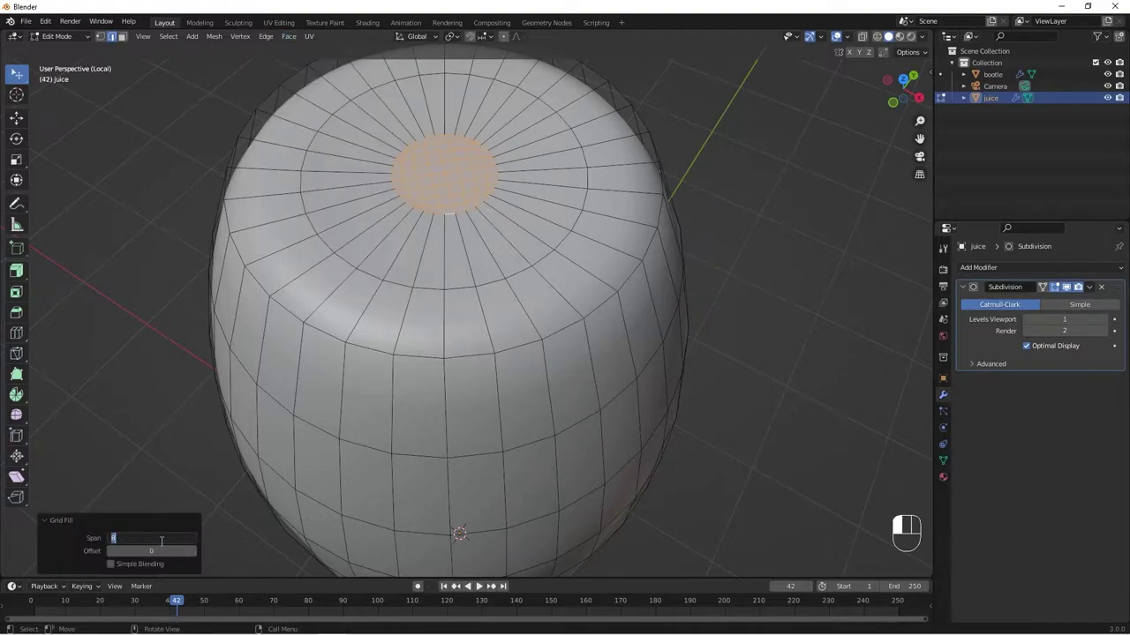
text(4)
key(Return)
Bevel the edge loop around the outer rim of the juice's upper surface about 0.0093 m wide with 2 segments
scroll(390, 383, down, 3)
middle_drag(450, 265, 478, 221)
key(alt+a)
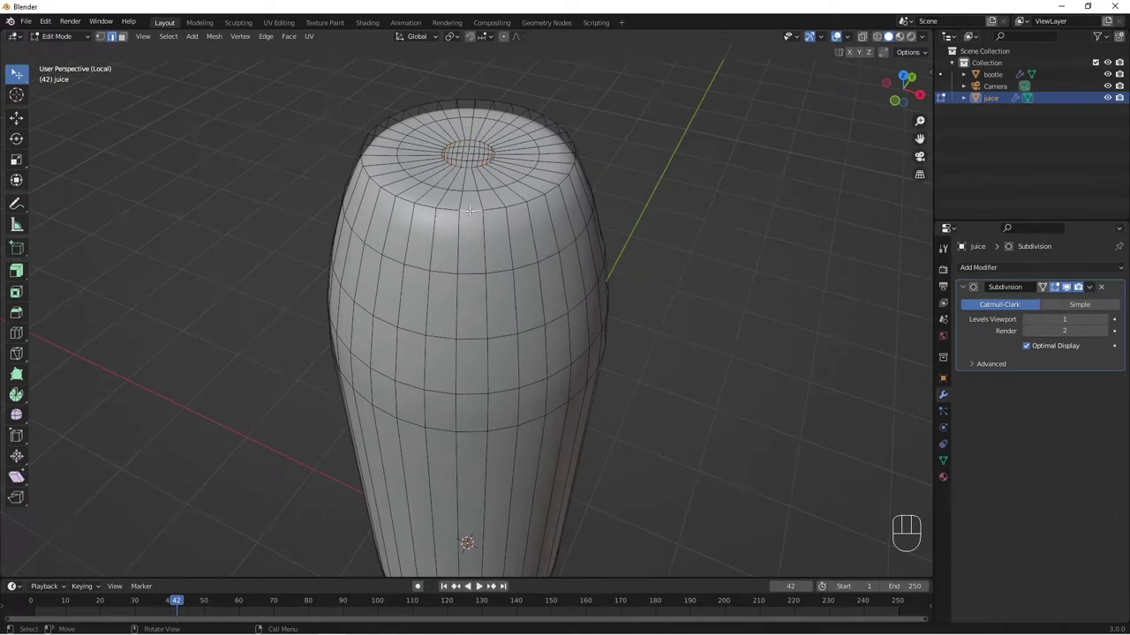
key(alt)
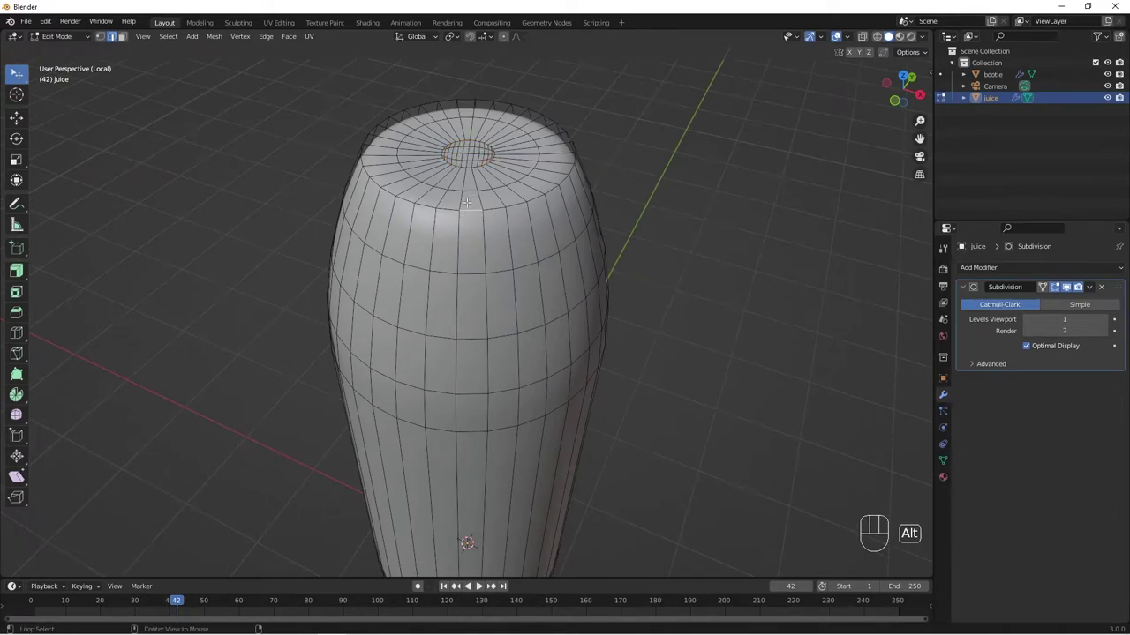
alt+click(475, 210)
middle_drag(474, 210, 435, 256)
scroll(435, 256, up, 2)
key(ctrl+b)
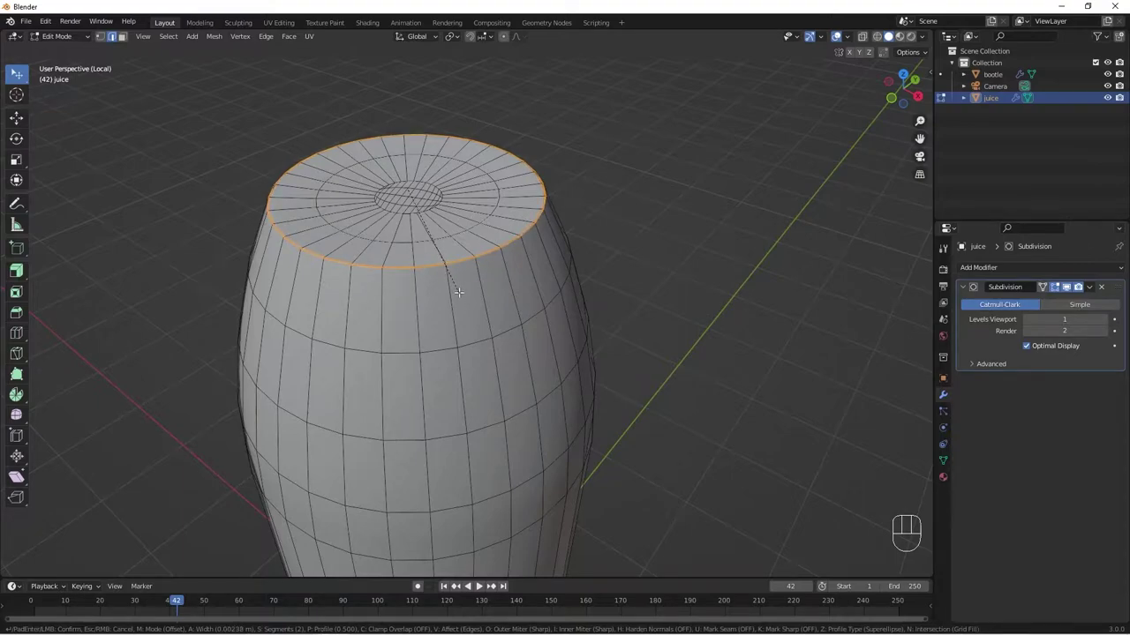
click(459, 291)
middle_drag(461, 287, 545, 227)
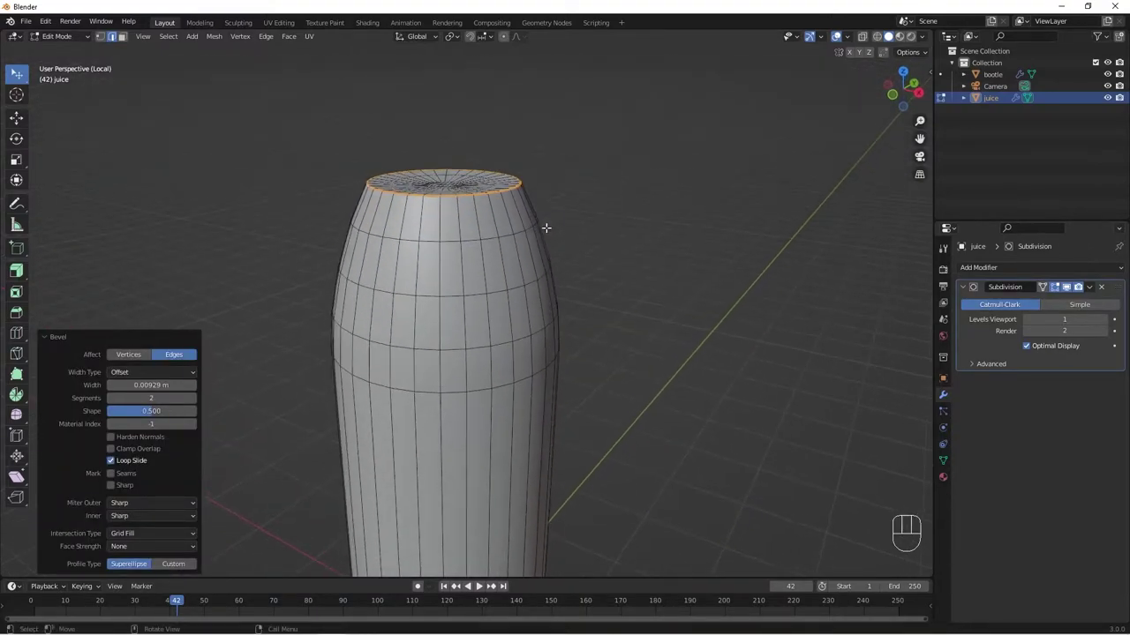
scroll(529, 243, down, 3)
shift+scroll(509, 262, down, 3)
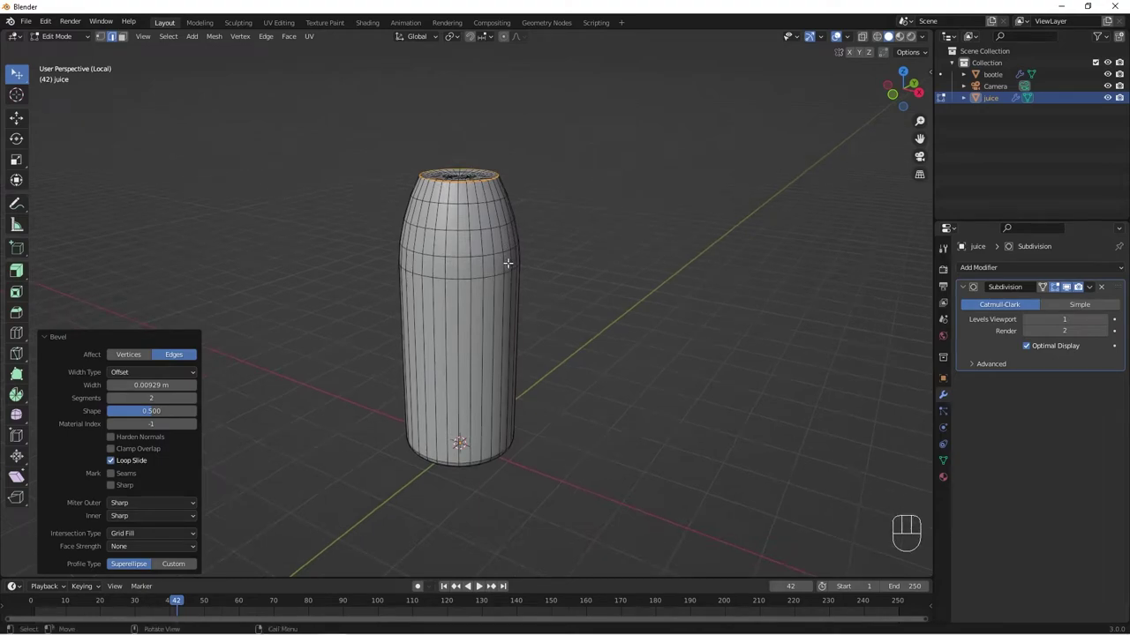
Leave local view, switch to wireframe shading and select the entire linked juice mesh in right orthographic view
key(KP_Divide)
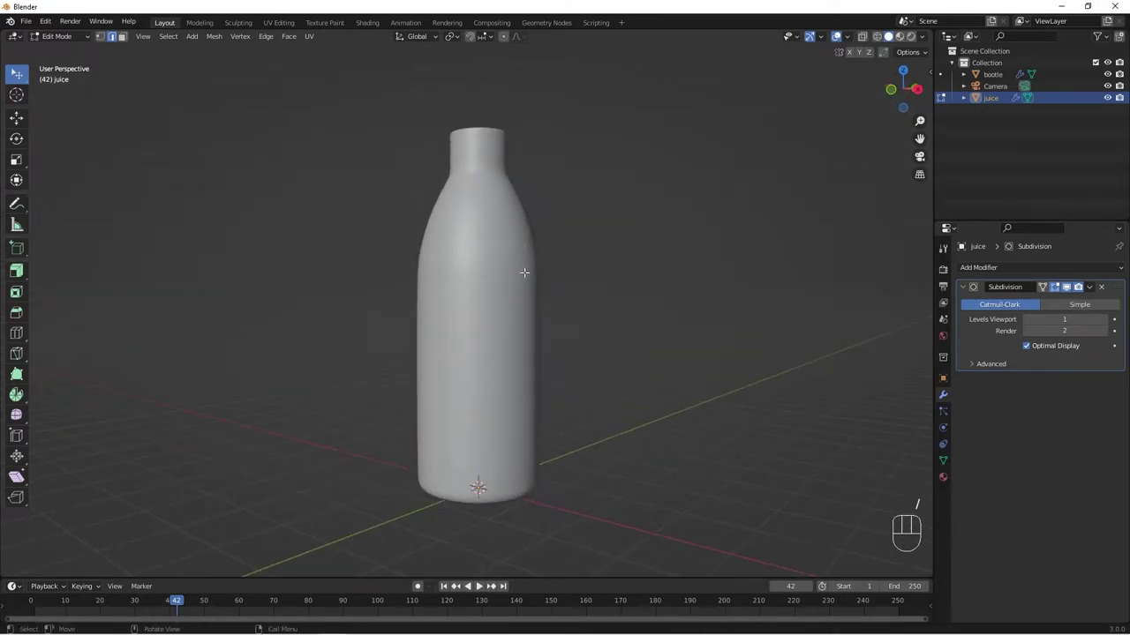
scroll(524, 273, down, 3)
middle_drag(510, 300, 502, 157)
middle_drag(470, 355, 462, 313)
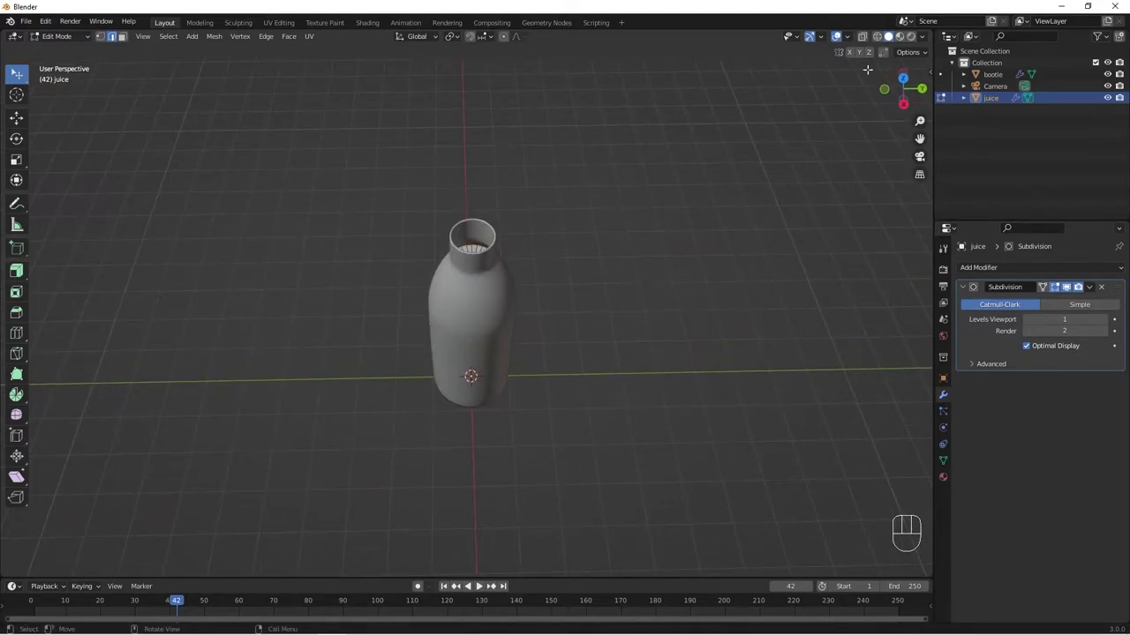
click(877, 37)
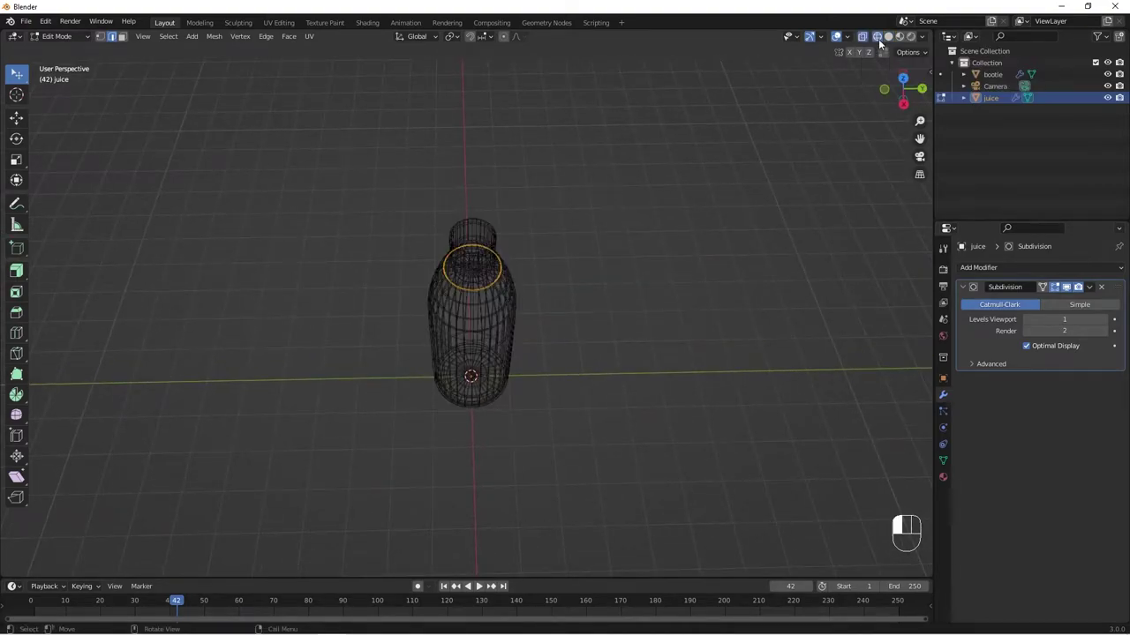
middle_drag(534, 353, 509, 302)
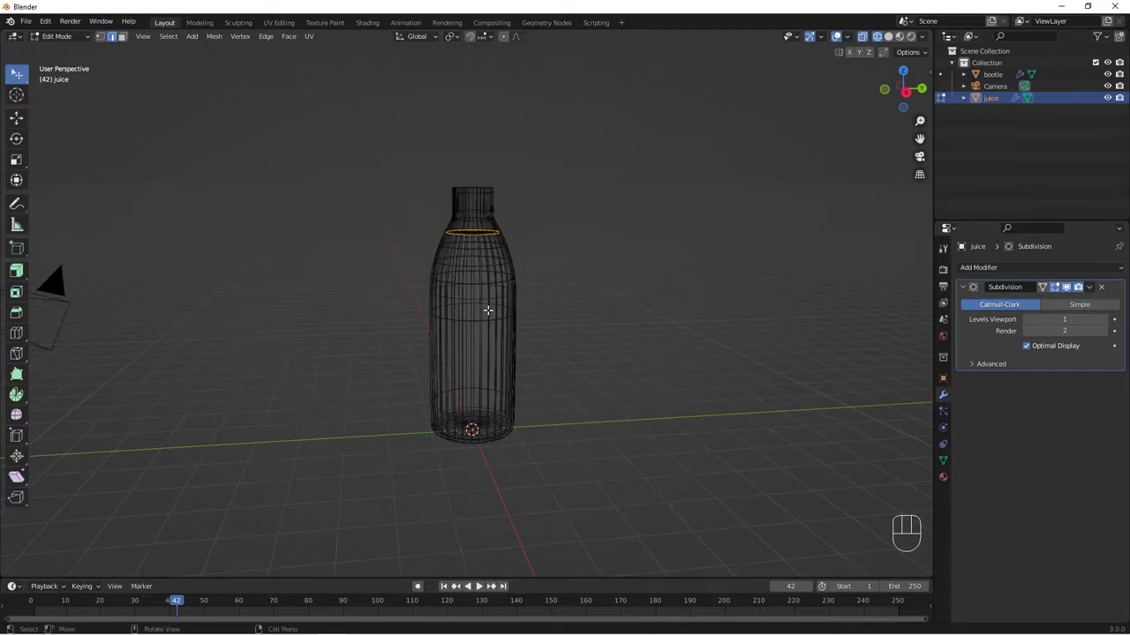
key(l)
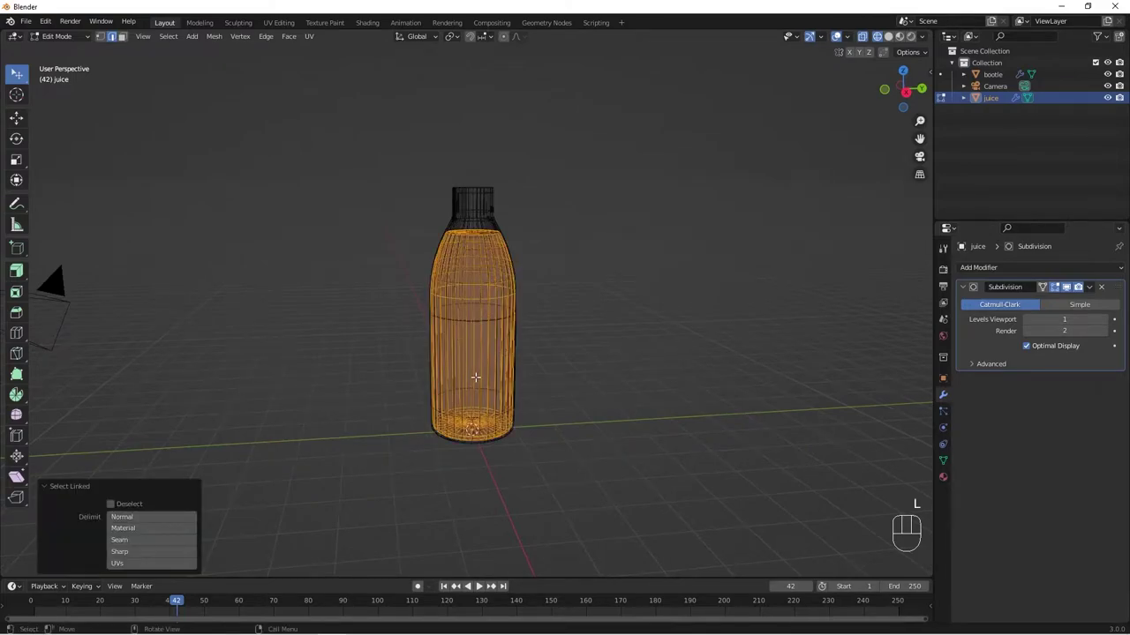
click(907, 92)
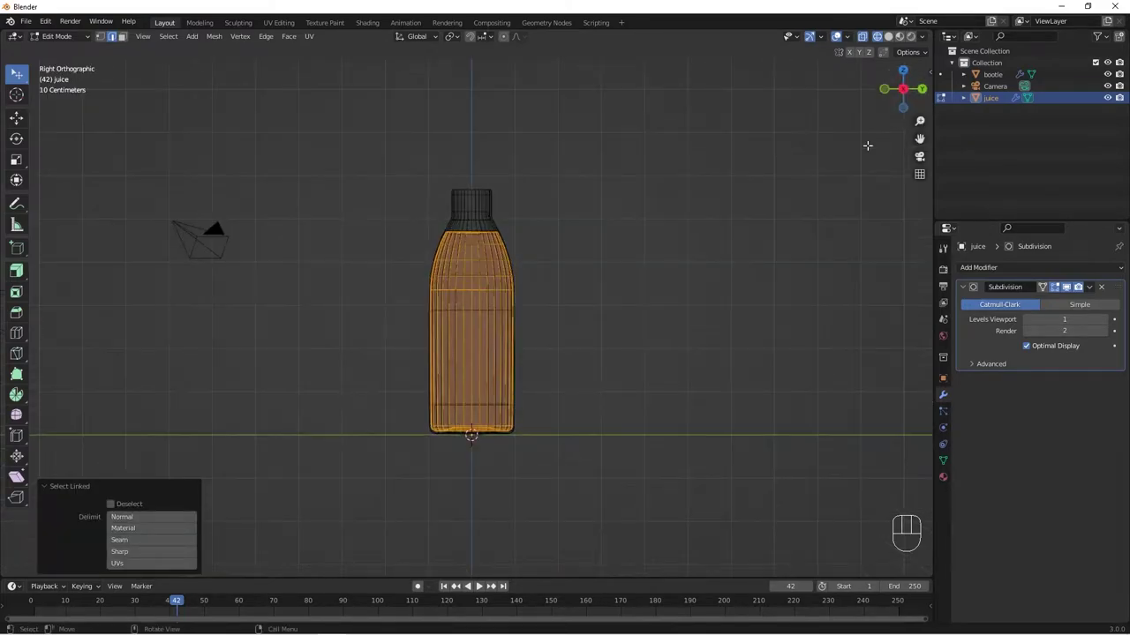
Scale the juice mesh up uniformly by about 1.002 so it slightly overlaps the bottle's inner wall, and return to Object Mode
scroll(472, 368, up, 5)
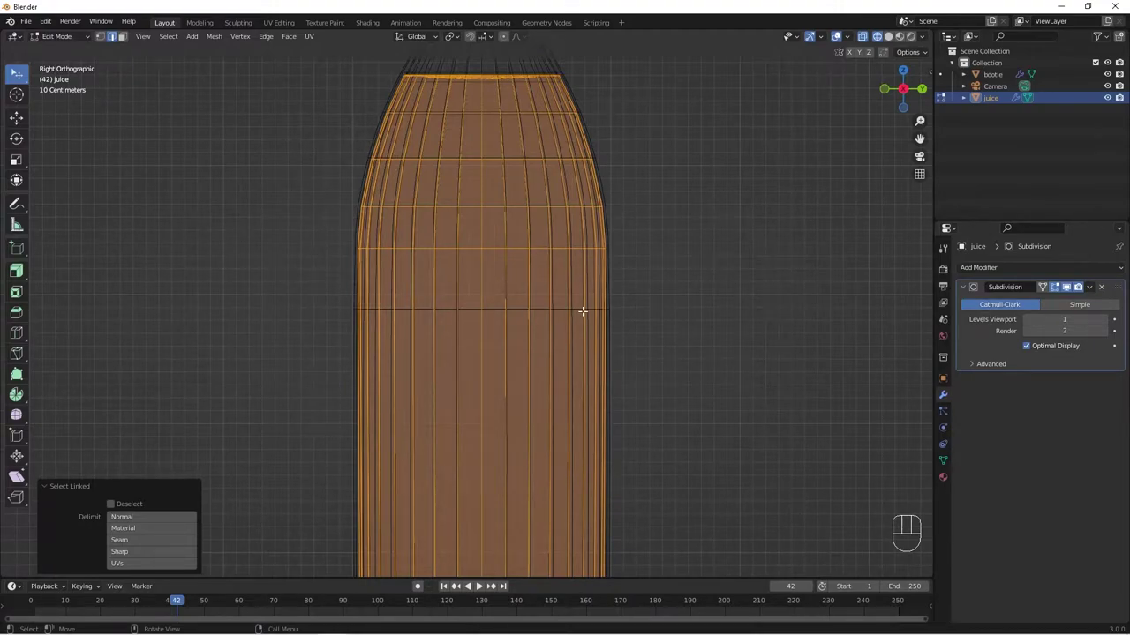
scroll(474, 348, down, 2)
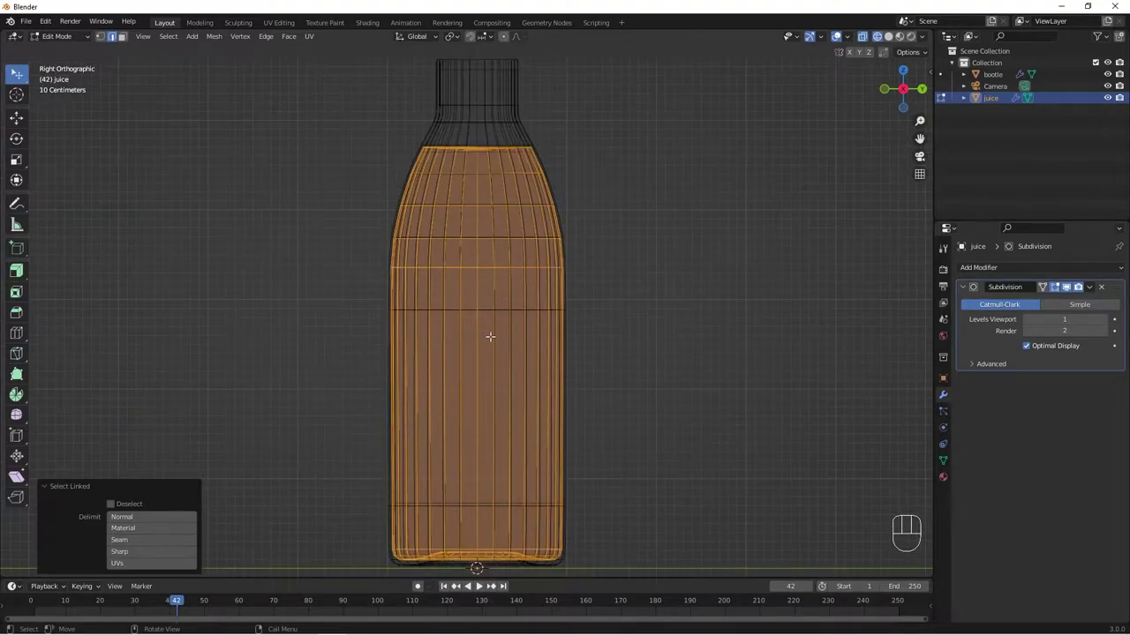
key(s)
key(shift)
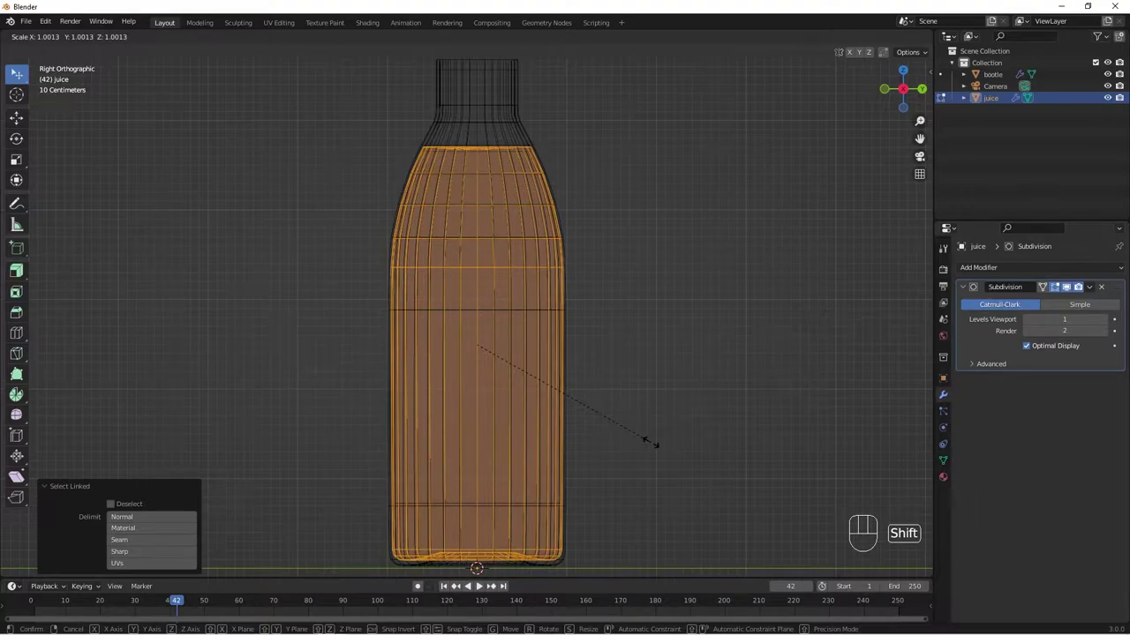
click(651, 443)
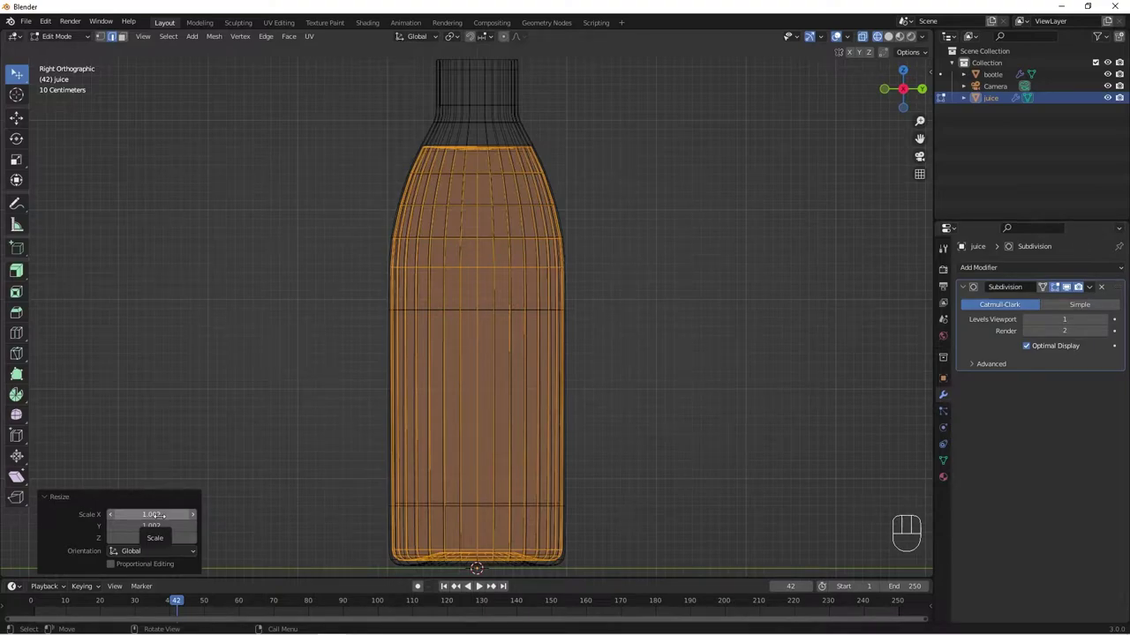
middle_drag(541, 296, 546, 364)
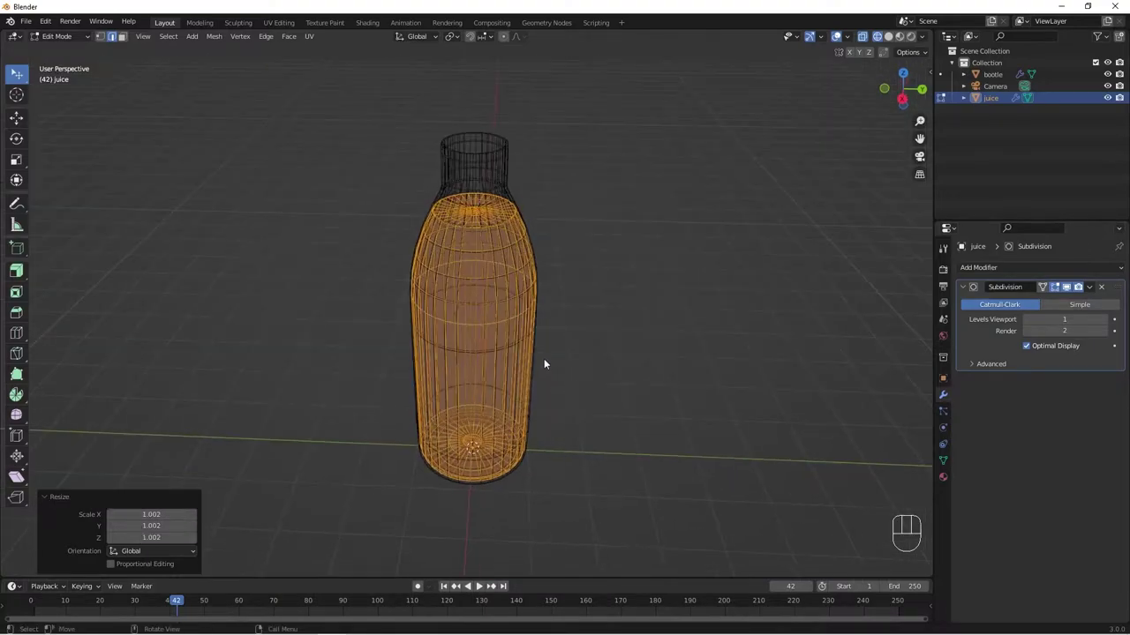
key(Tab)
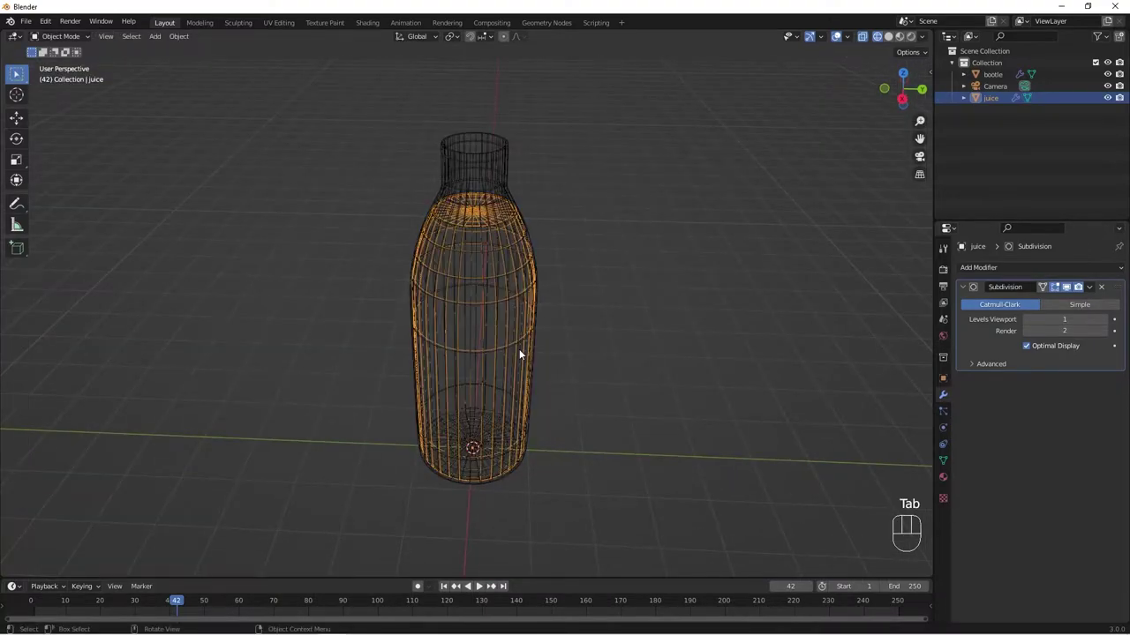
Restore solid shading, select the bottle and enter Edit Mode on it
click(887, 37)
mouse_move(506, 286)
middle_down()
mouse_move(533, 251)
mouse_move(521, 263)
middle_up()
scroll(512, 291, down, 2)
middle_drag(504, 315, 514, 201)
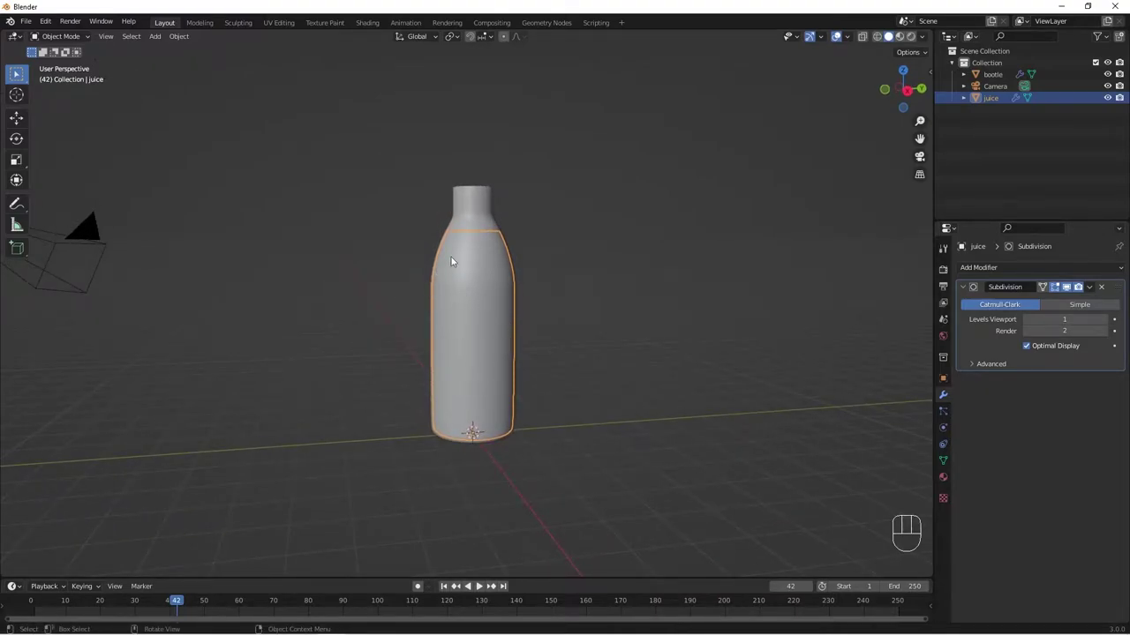
click(481, 238)
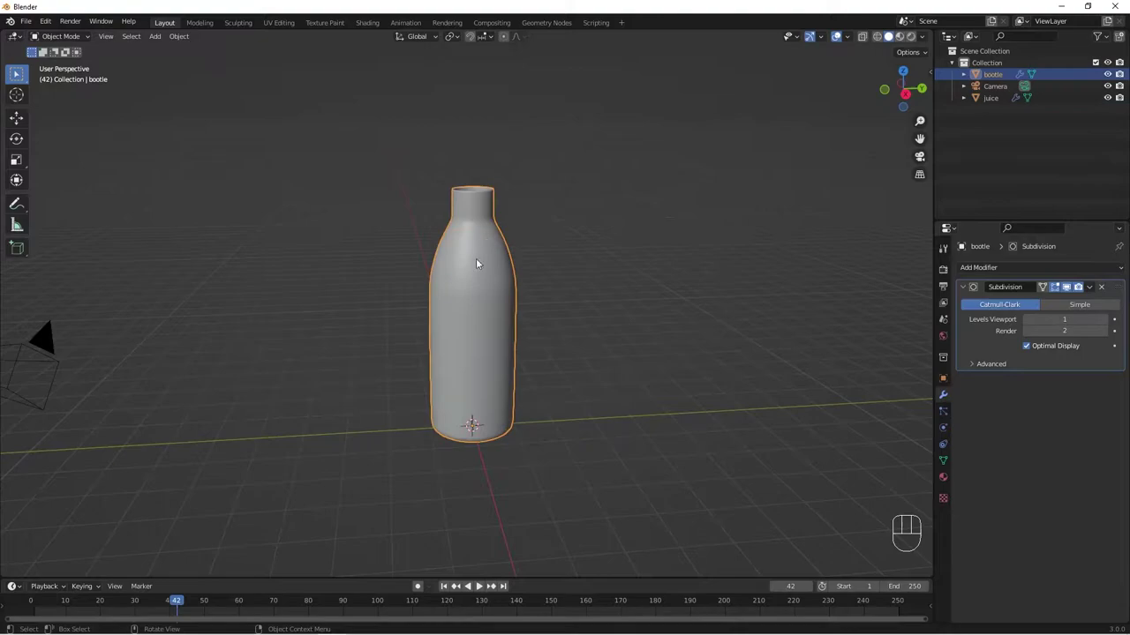
scroll(486, 256, up, 3)
shift+middle_drag(488, 267, 483, 344)
key(Tab)
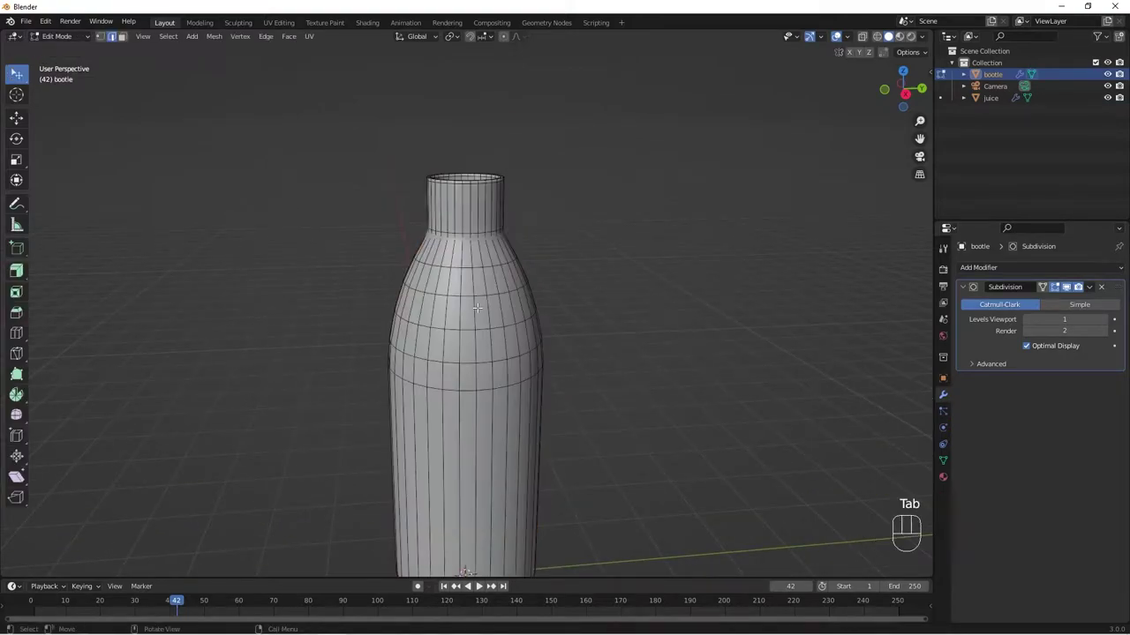
Add a single loop cut around the bottle's neck, slid down toward the shoulder with a factor of about 0.370
middle_drag(483, 183, 459, 309)
scroll(487, 167, up, 2)
key(ctrl+r)
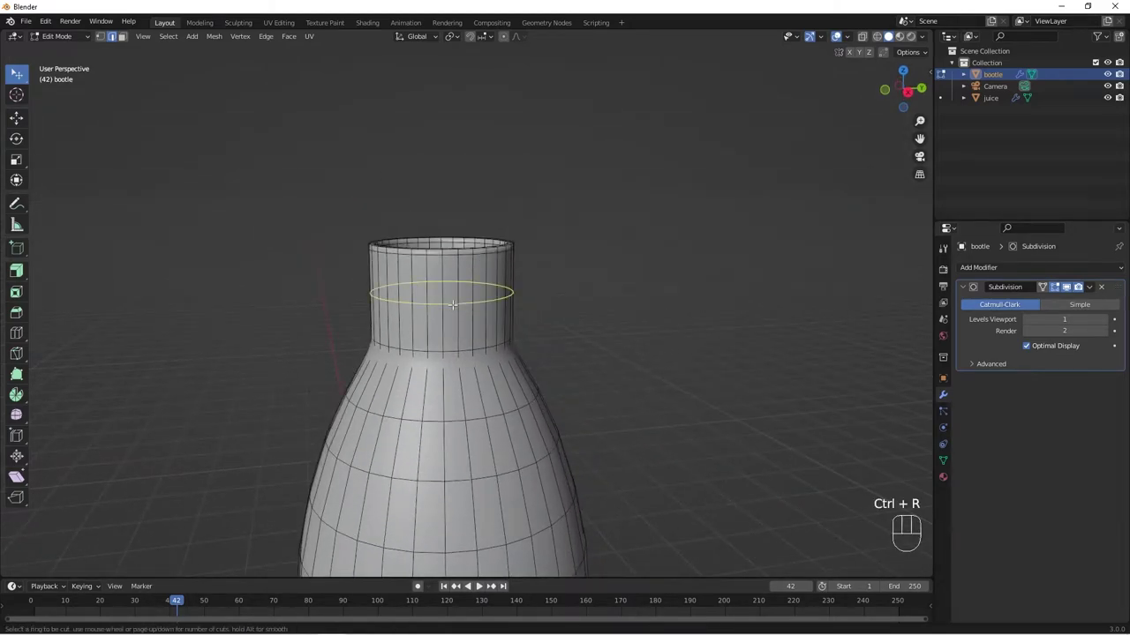
click(455, 308)
click(454, 327)
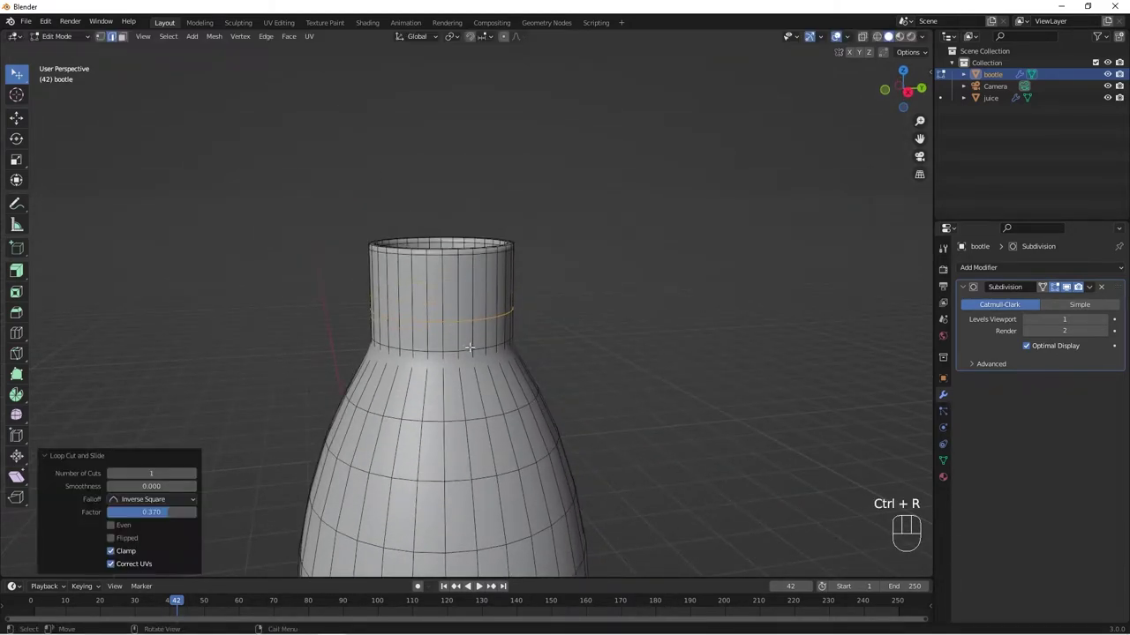
Bevel the new neck loop about 0.0336 m wide with 1 segment to form a narrow band
middle_drag(470, 345, 459, 318)
key(ctrl+b)
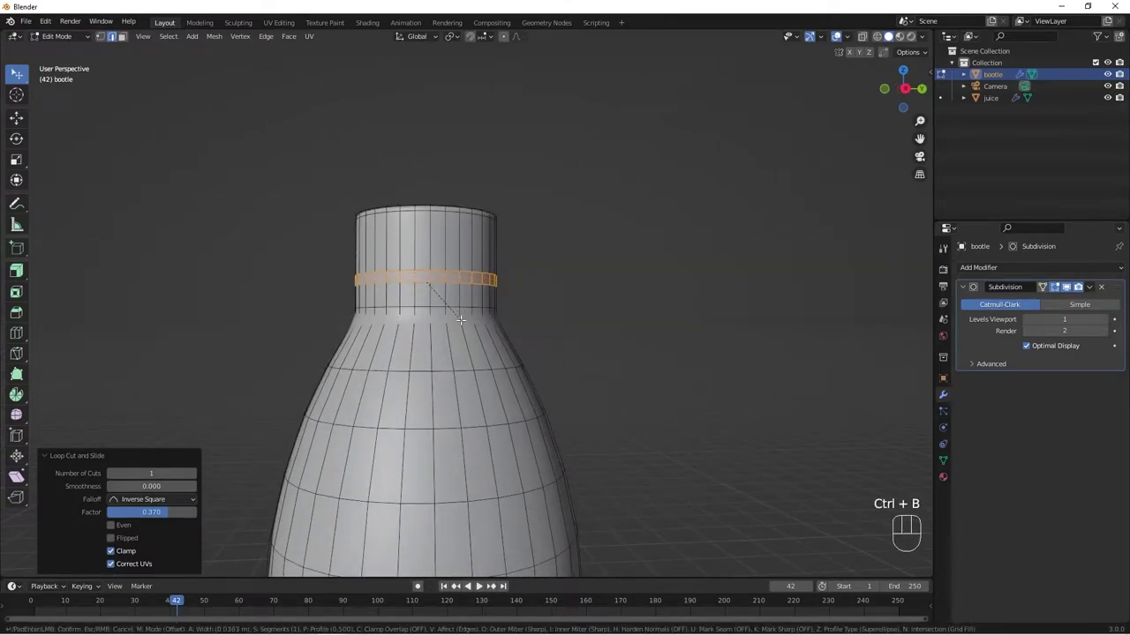
click(456, 323)
middle_drag(456, 323, 428, 325)
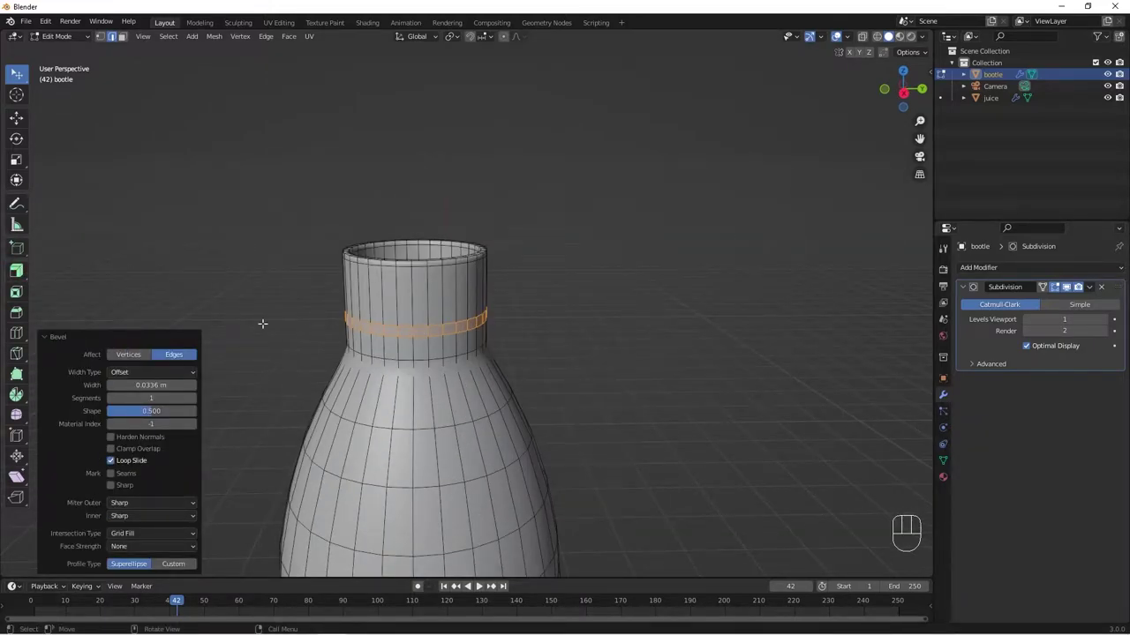
Extrude the narrow band around the neck outward along its normals to form a protruding ring
click(29, 272)
mouse_move(474, 316)
mouse_down()
mouse_move(487, 319)
mouse_move(469, 305)
mouse_move(494, 323)
mouse_up()
key(ctrl+z)
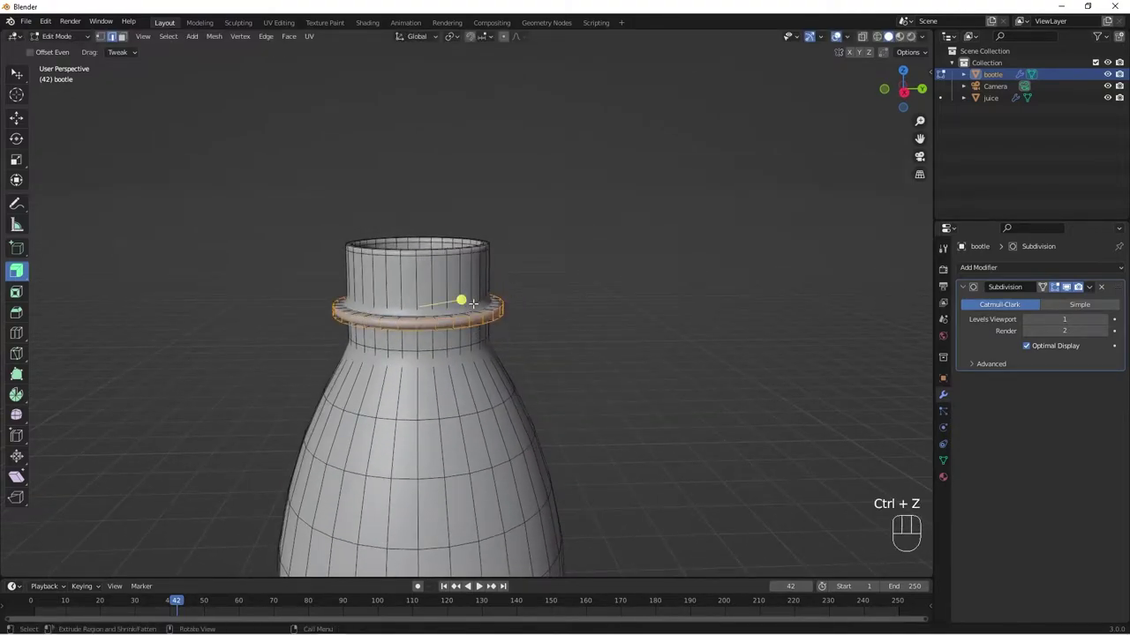
key(ctrl+z)
drag(472, 303, 496, 305)
middle_drag(497, 306, 456, 265)
key(Tab)
key(Tab)
Select the upper outer edge loop of the neck ring and duplicate it in place
scroll(465, 335, up, 3)
click(452, 247)
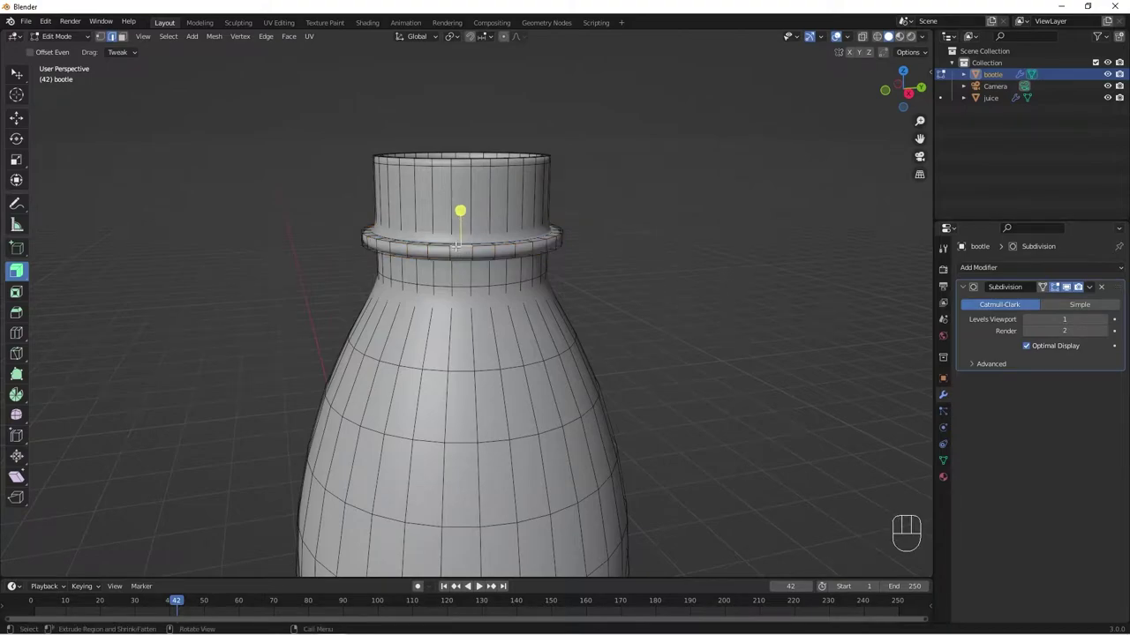
alt+click(455, 247)
middle_drag(455, 247, 477, 301)
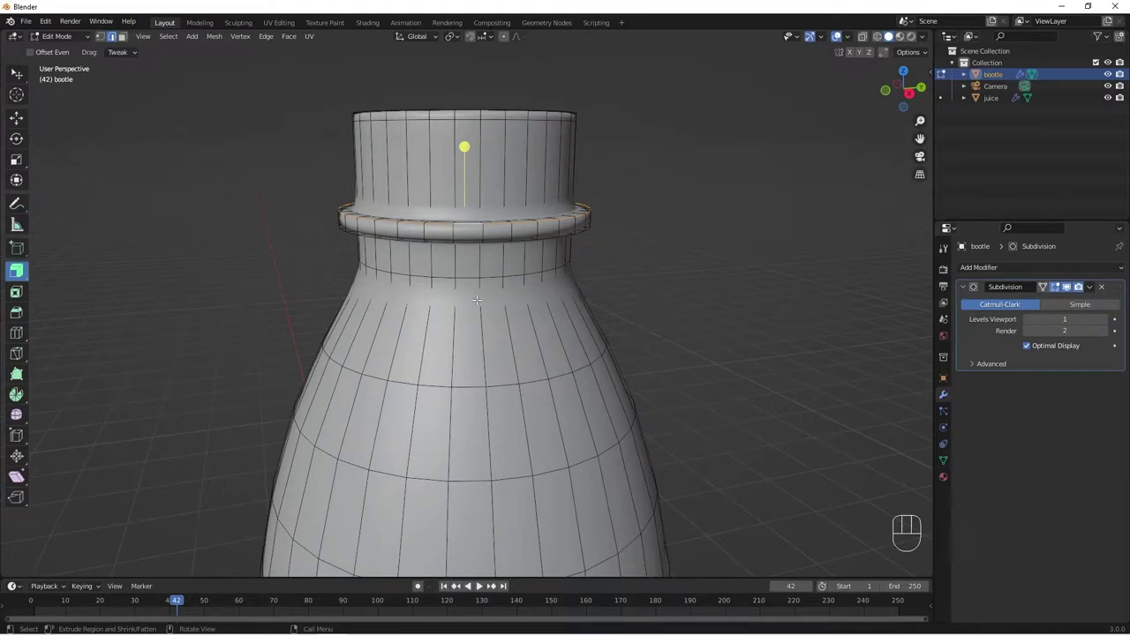
key(shift+d)
right_click(482, 277)
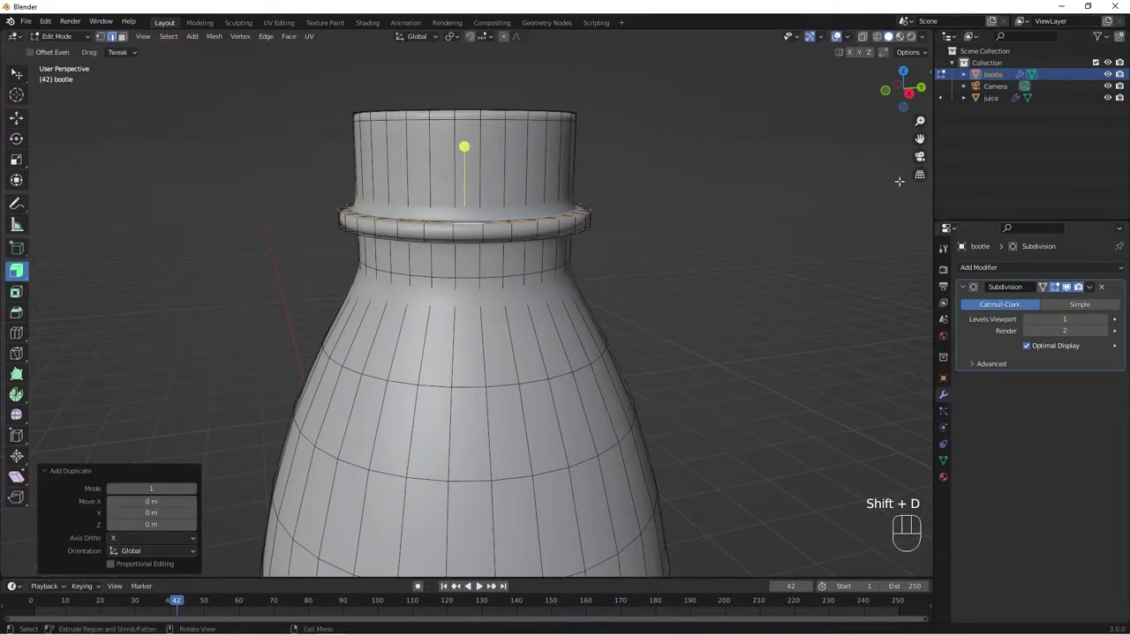
Separate the duplicated edge loop from the bottle by loose parts and return to Object Mode
key(p)
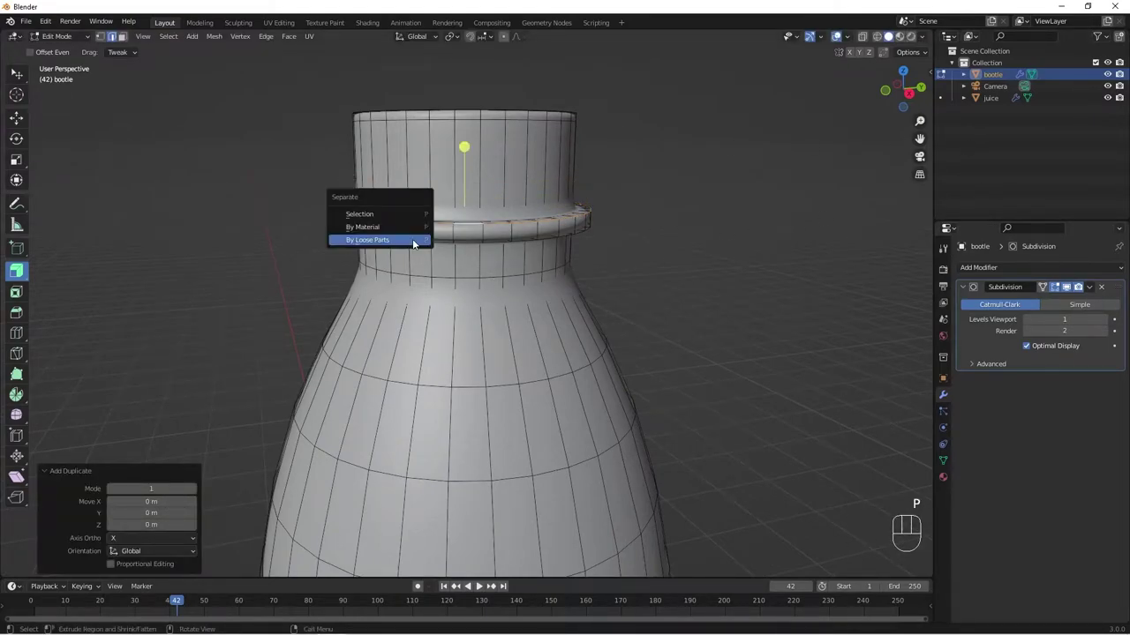
click(413, 240)
key(Tab)
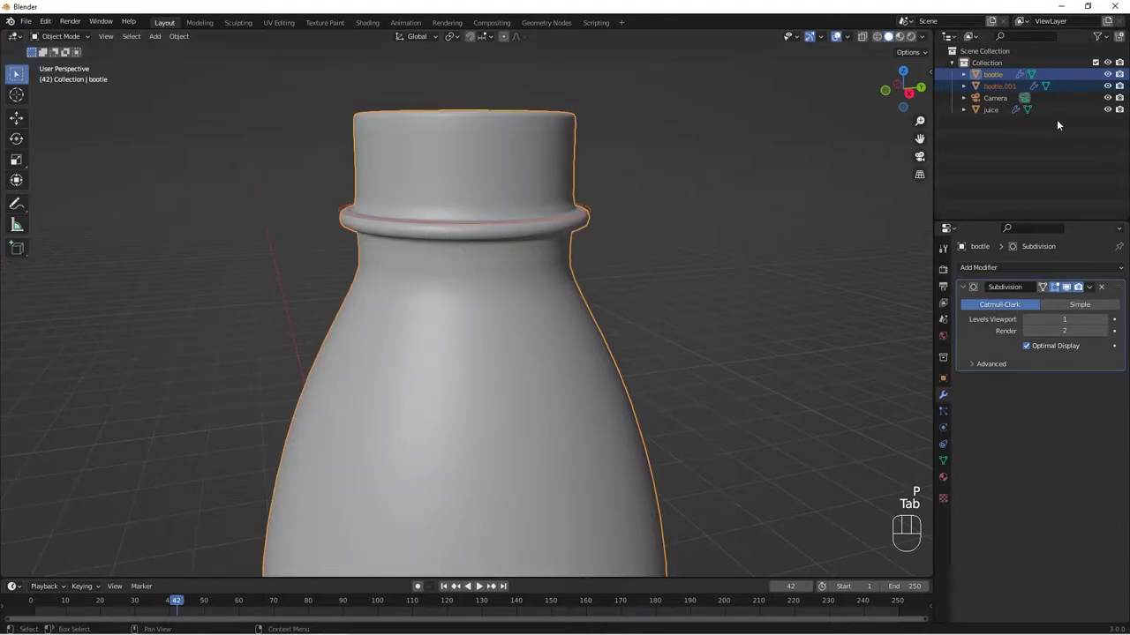
Select the separated edge loop object on its own and rename it CAP
click(1016, 135)
click(985, 84)
middle_drag(647, 205, 556, 278)
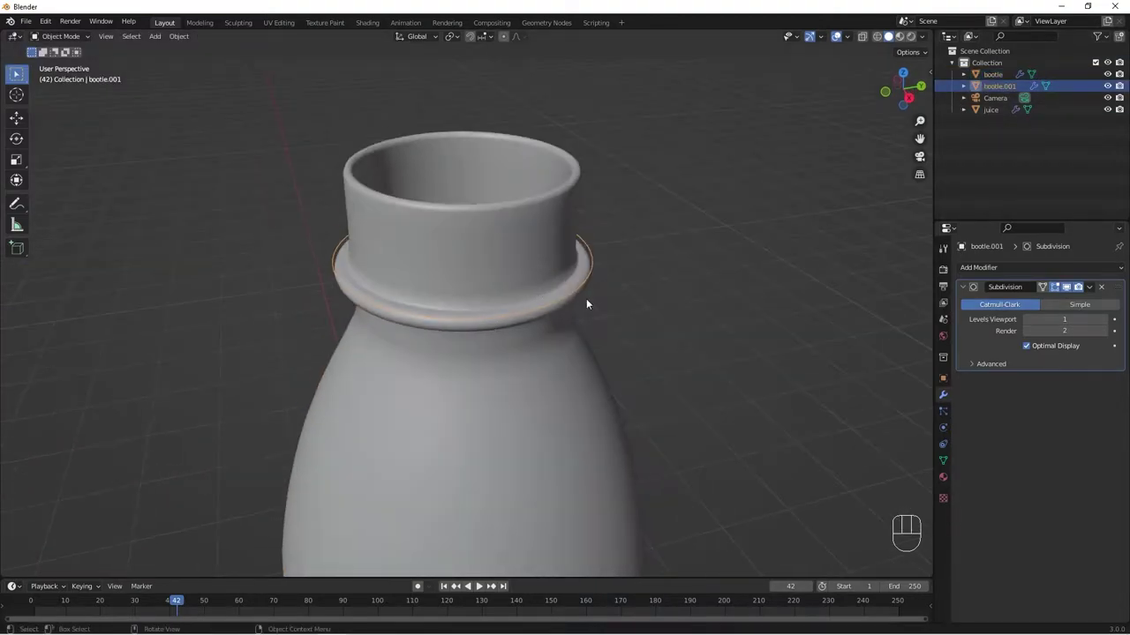
double_click(1001, 87)
text(cAP)
key(Return)
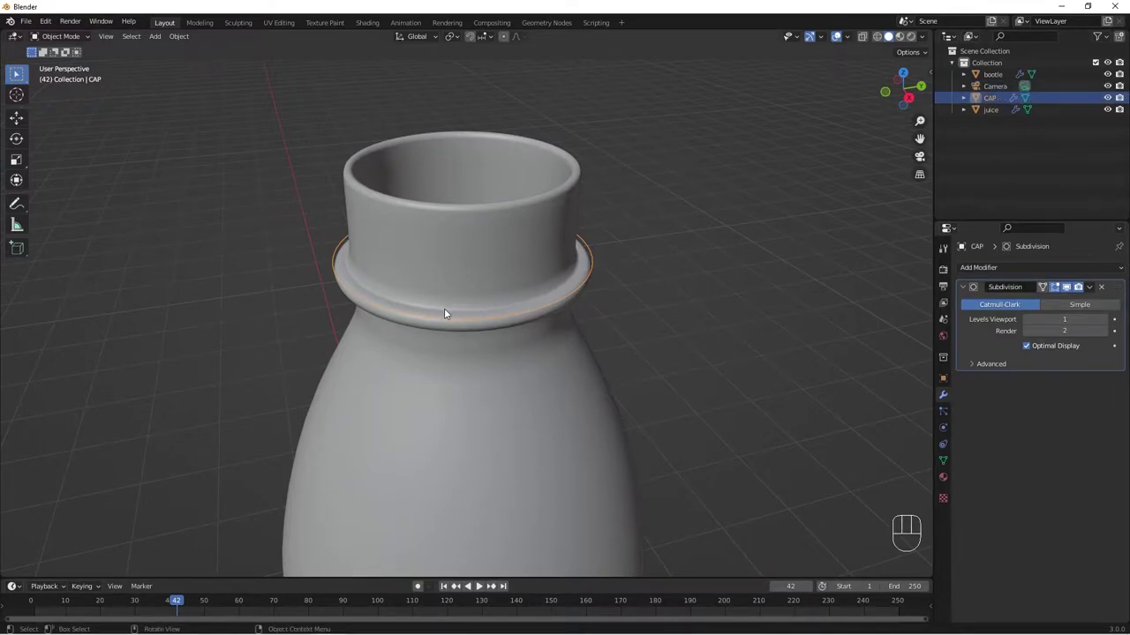
In Edit Mode, select the CAP edge loop and raise it about 0.028 m along Z above the neck ring
key(Tab)
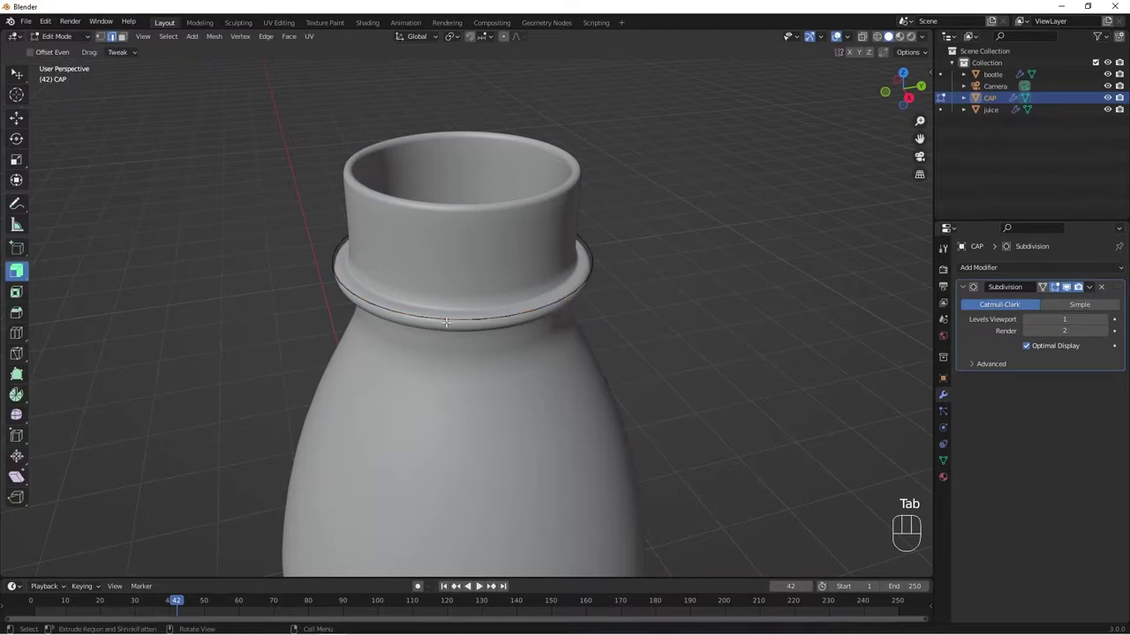
alt+click(472, 318)
middle_drag(472, 317, 530, 336)
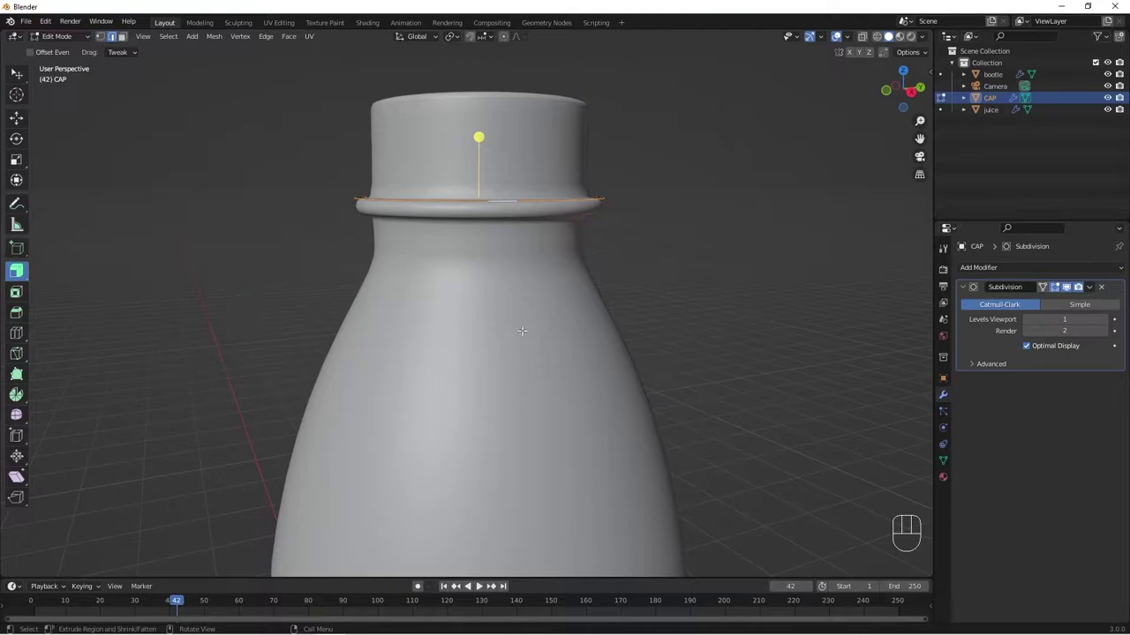
shift+middle_drag(499, 274, 500, 283)
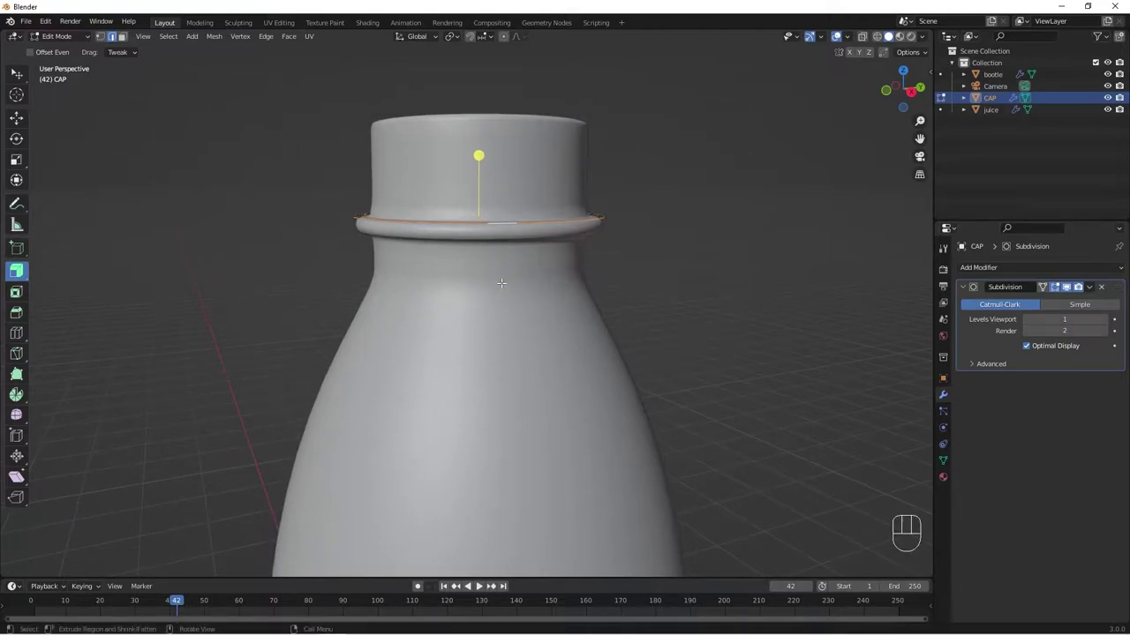
key(g)
key(z)
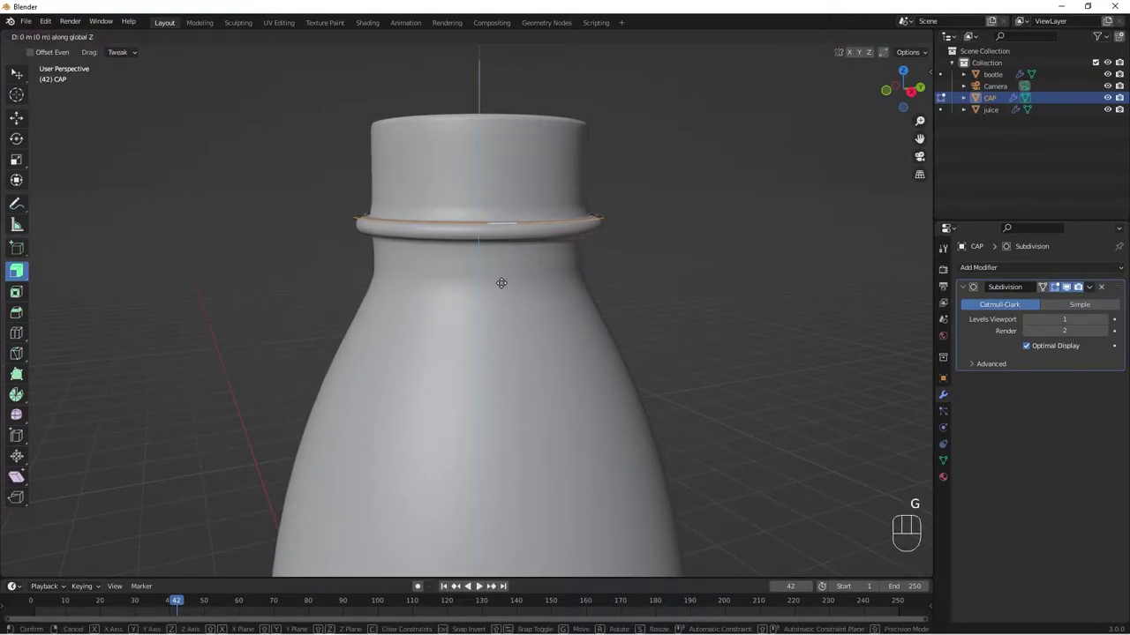
click(500, 277)
Extrude the CAP edge loop upward along Z by about 0.084 m to form the lower band of the cap
middle_drag(501, 277, 495, 301)
key(e)
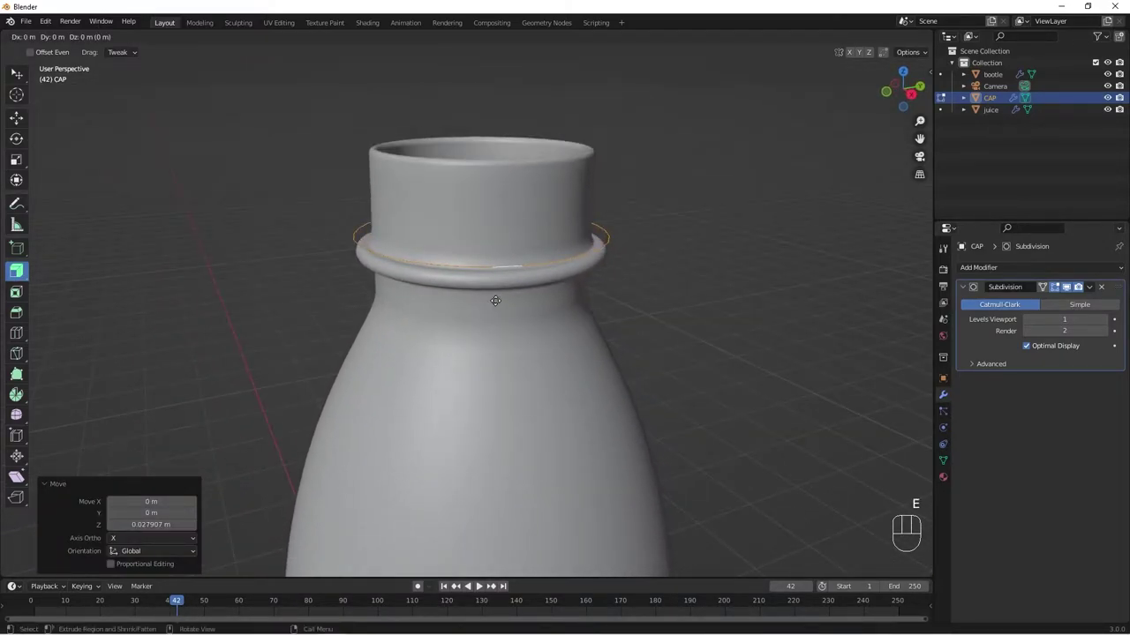
key(z)
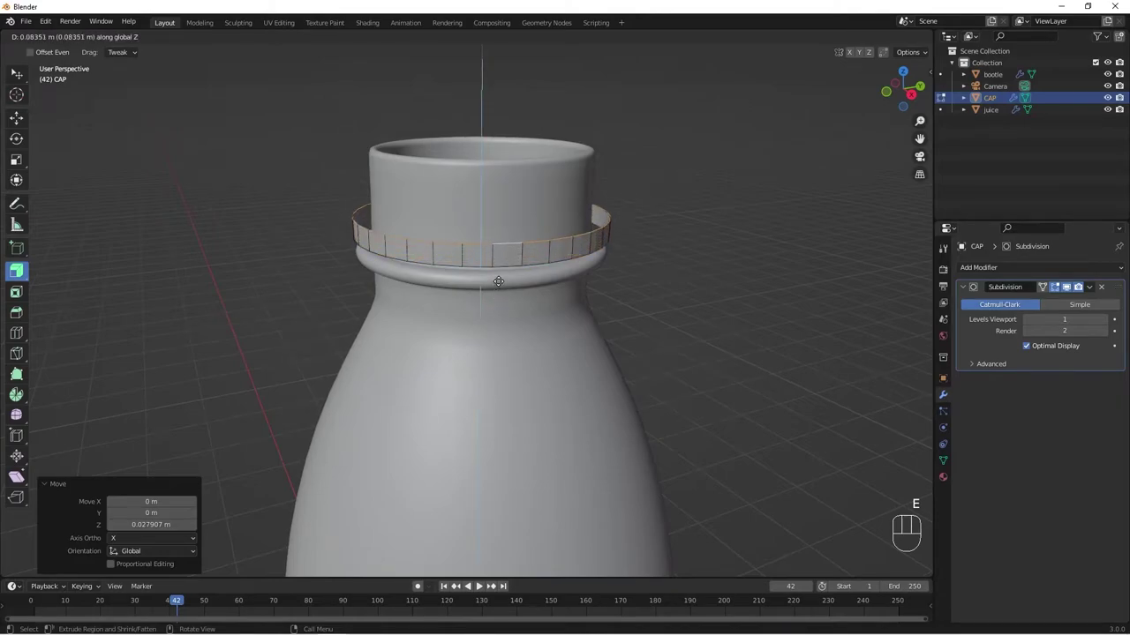
click(499, 280)
middle_drag(499, 280, 498, 292)
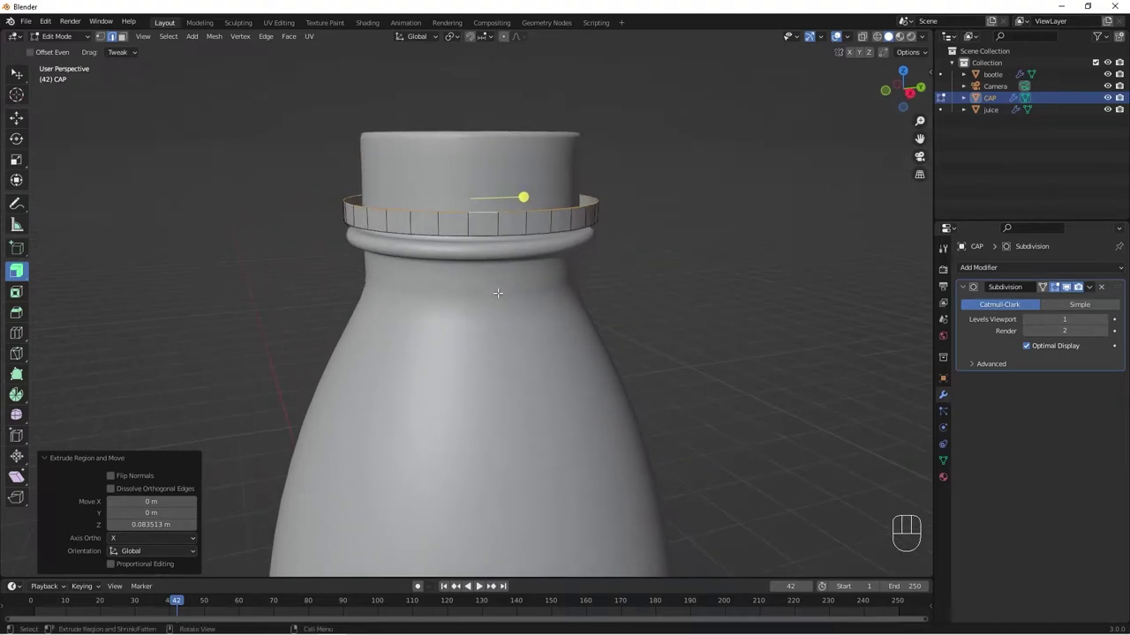
Duplicate the band's upper edge loop and raise the copy about 0.012 m along Z to leave a narrow gap
key(shift+d)
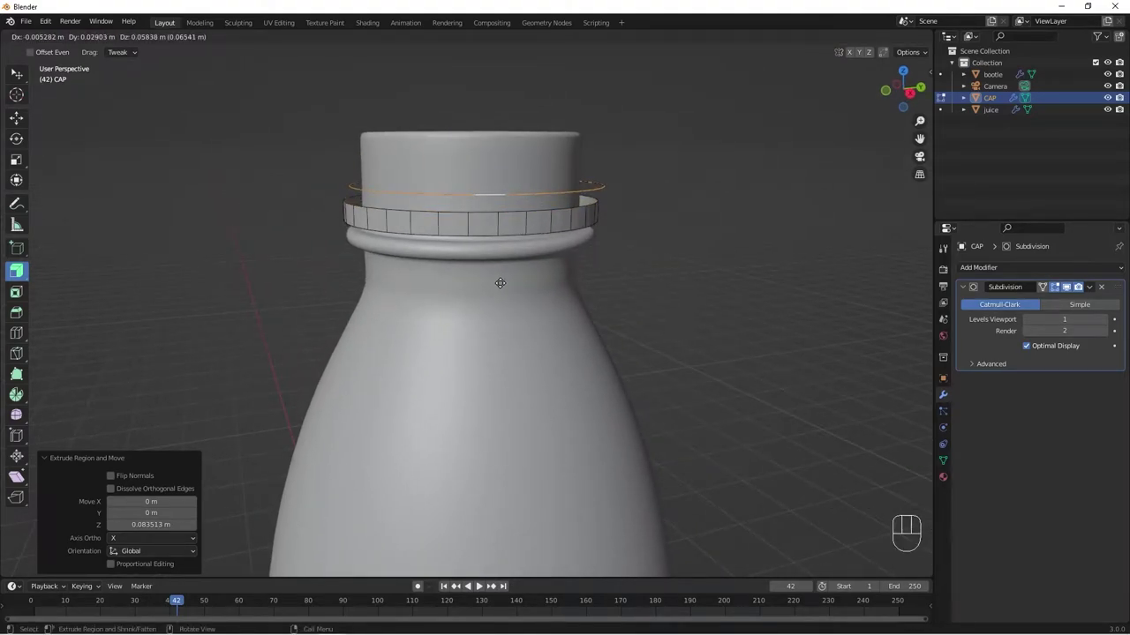
right_click(500, 282)
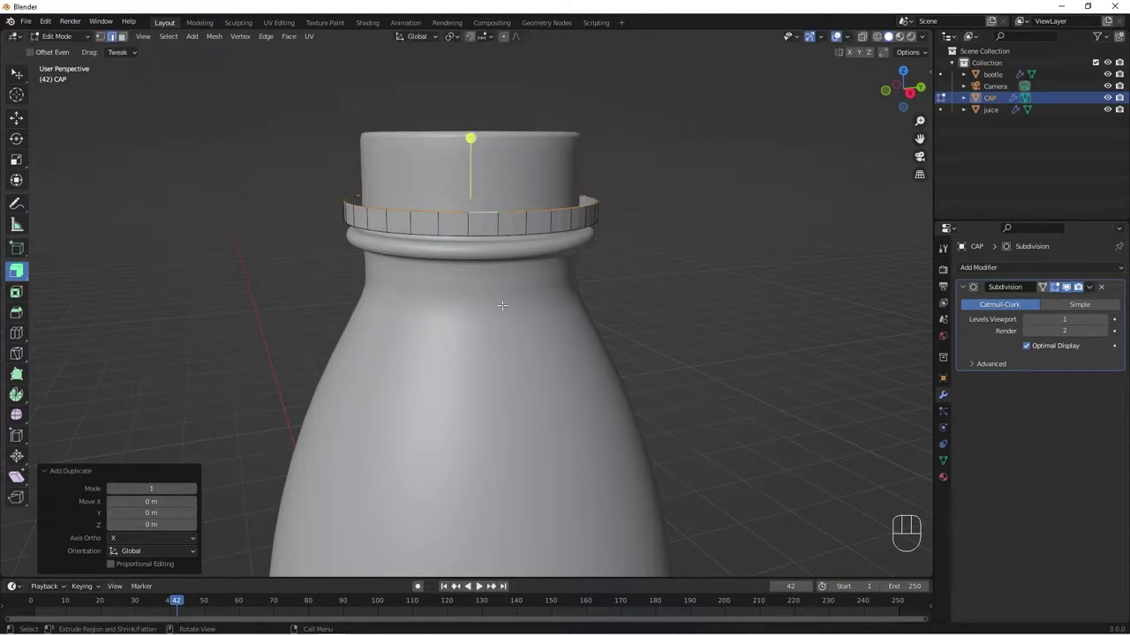
key(g)
key(z)
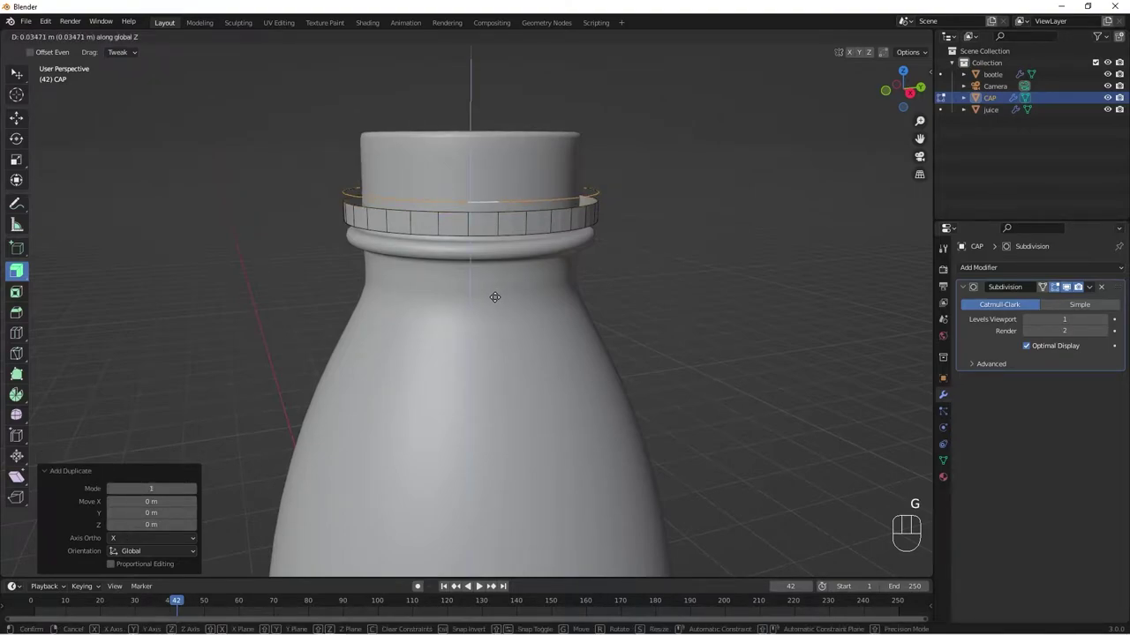
click(495, 303)
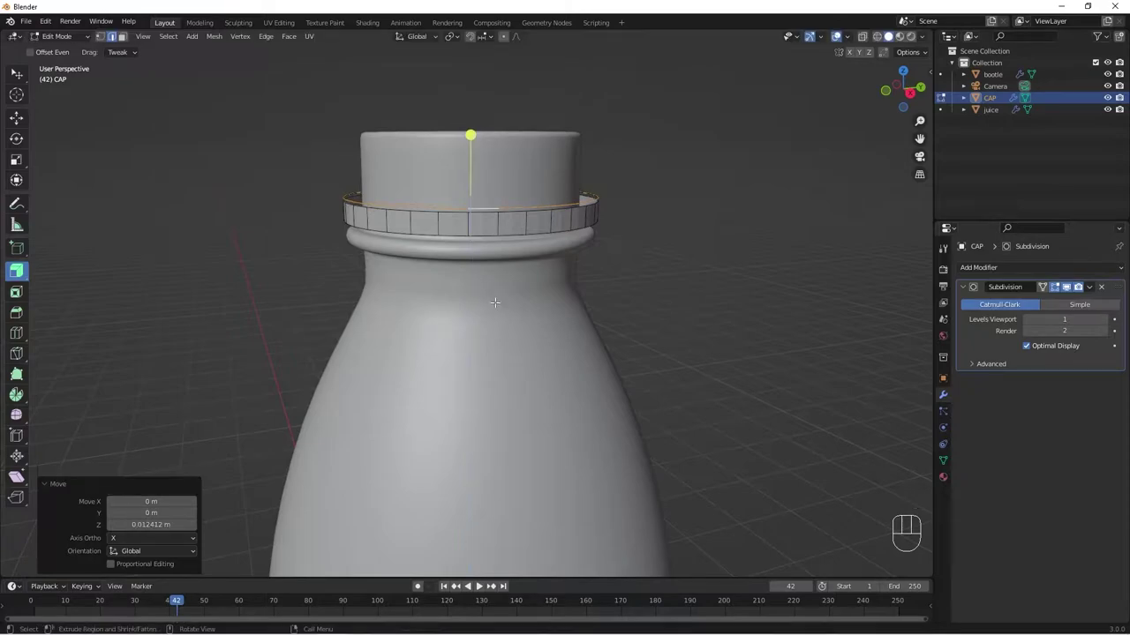
Extrude the duplicated loop upward along Z by about 0.29 m to form the cap's side wall above the bottle rim
key(e)
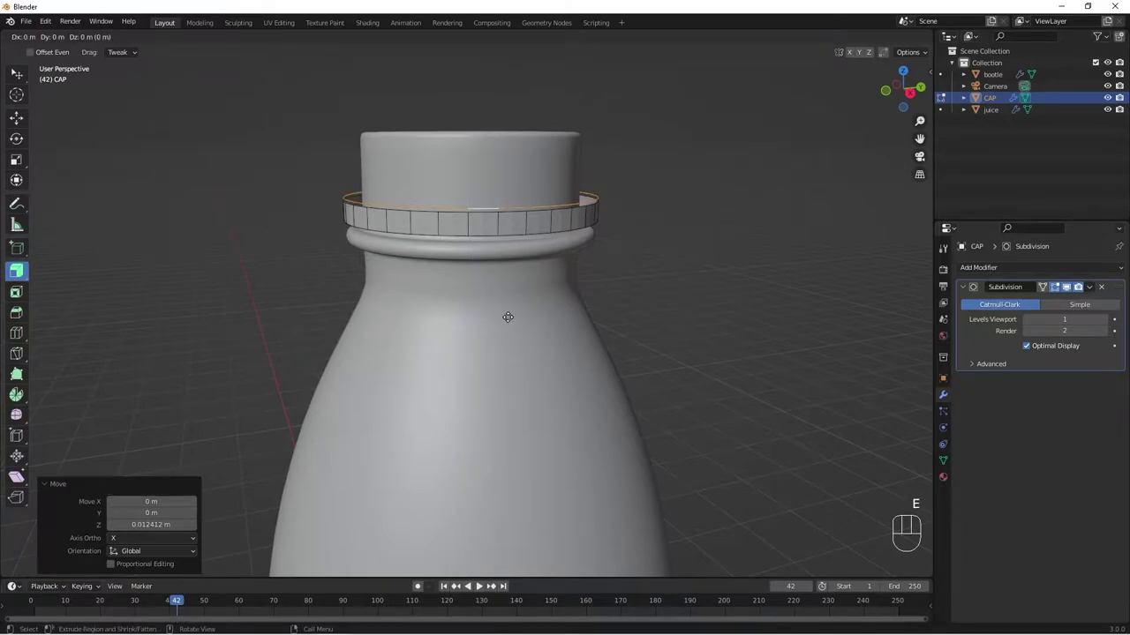
key(z)
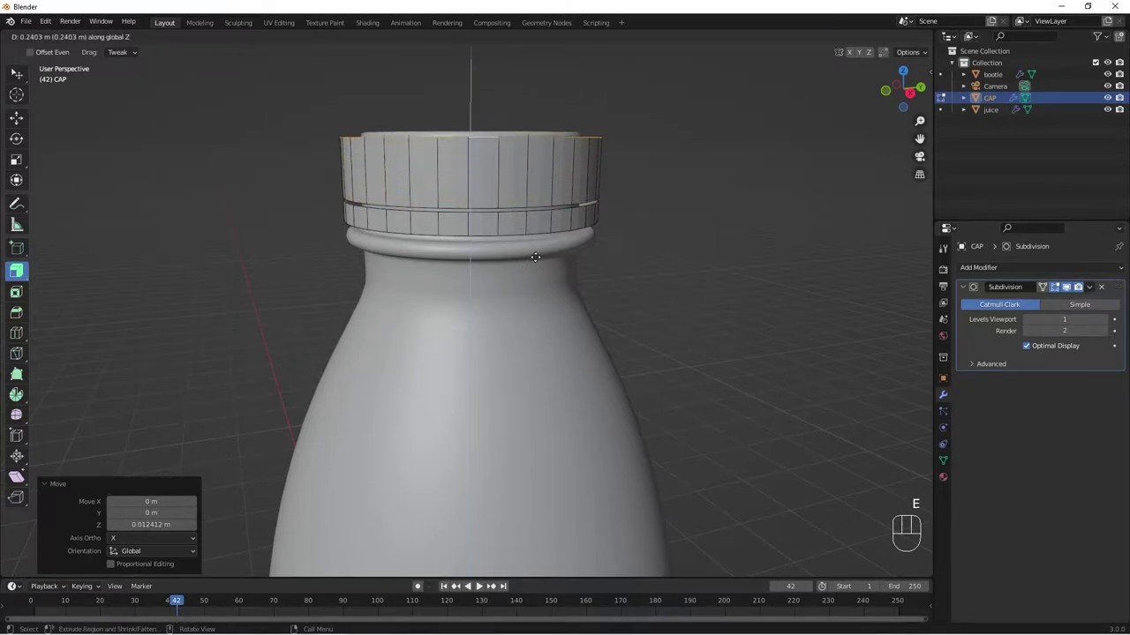
click(541, 248)
middle_drag(541, 248, 549, 304)
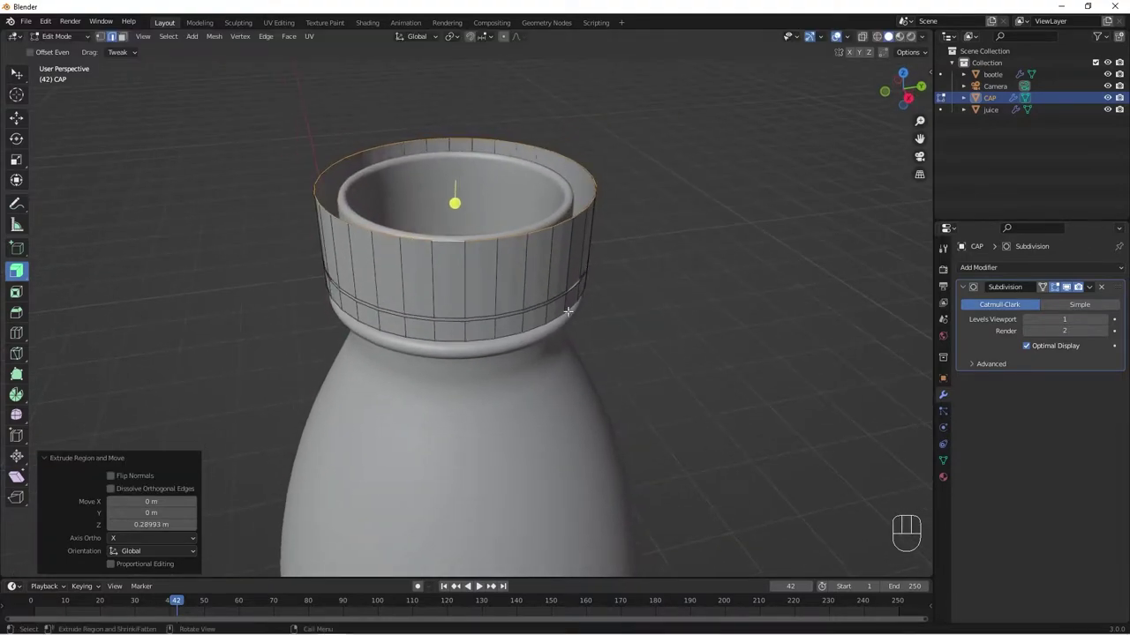
Extrude the cap's top edge loop inward twice, scaling it to about 0.624 and then about 0.291
key(e)
key(s)
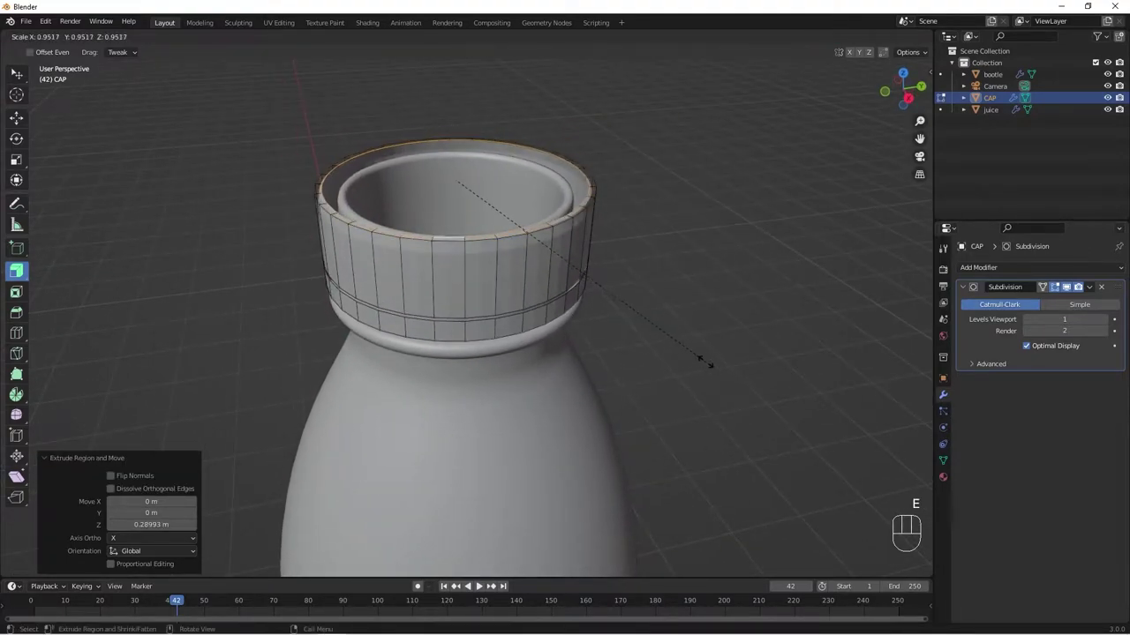
click(618, 302)
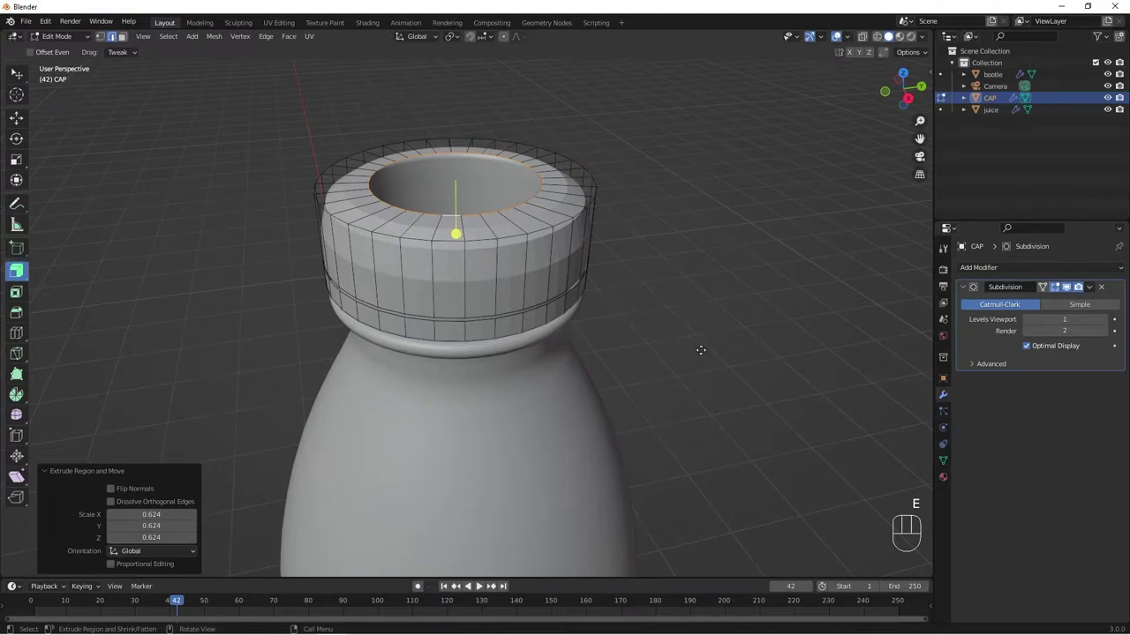
key(e)
key(s)
click(520, 239)
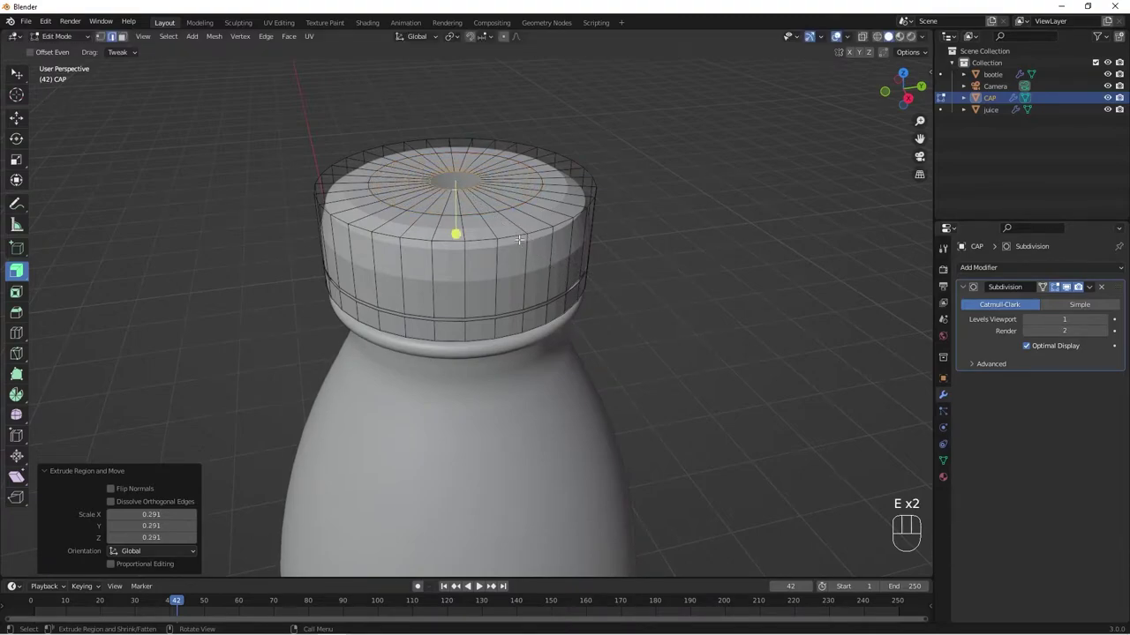
Close the small hole in the cap's top with a Grid Fill using a span of 4
click(294, 38)
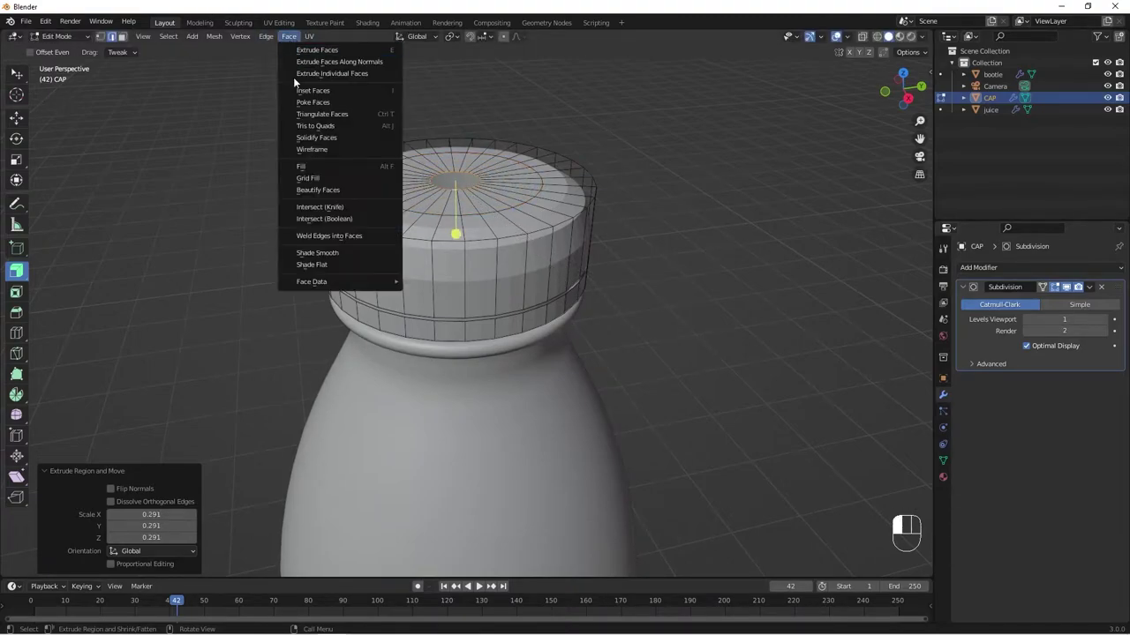
click(358, 178)
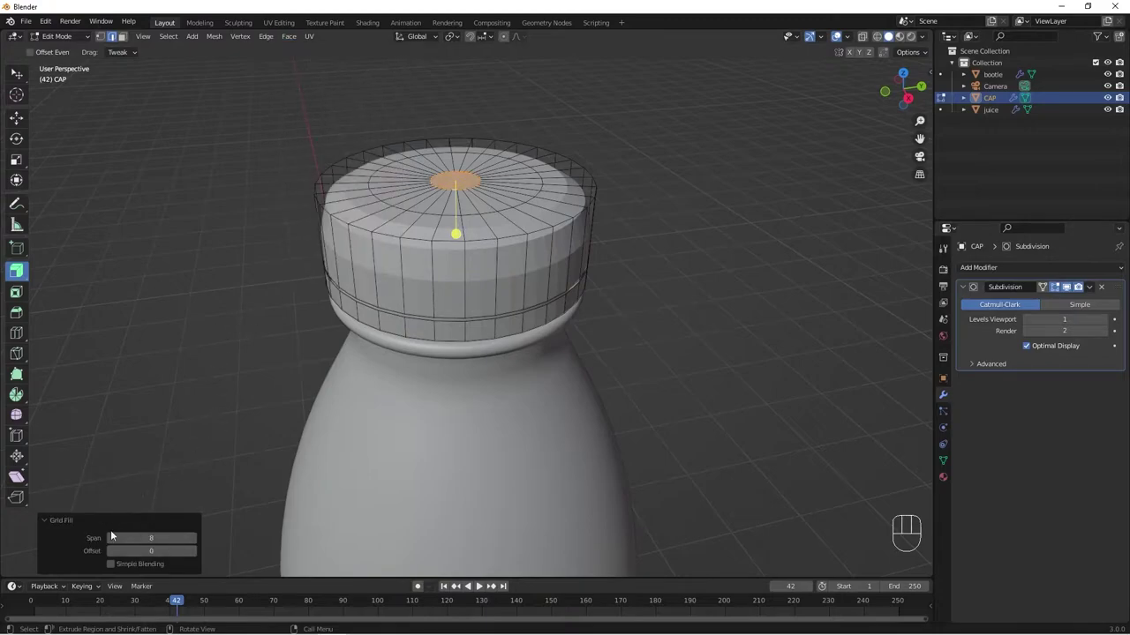
click(142, 539)
text(4)
key(Return)
Bevel the cap's top outer edge loop with 3 segments and a width of about 0.074 m
click(409, 238)
alt+click(411, 240)
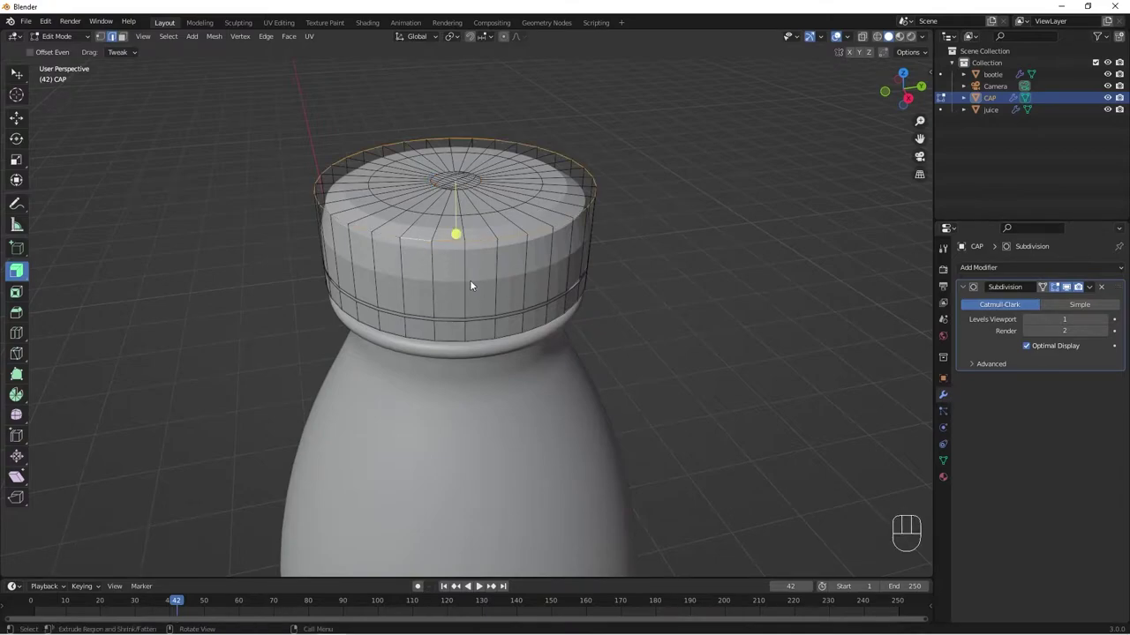
middle_drag(470, 285, 476, 270)
key(ctrl+b)
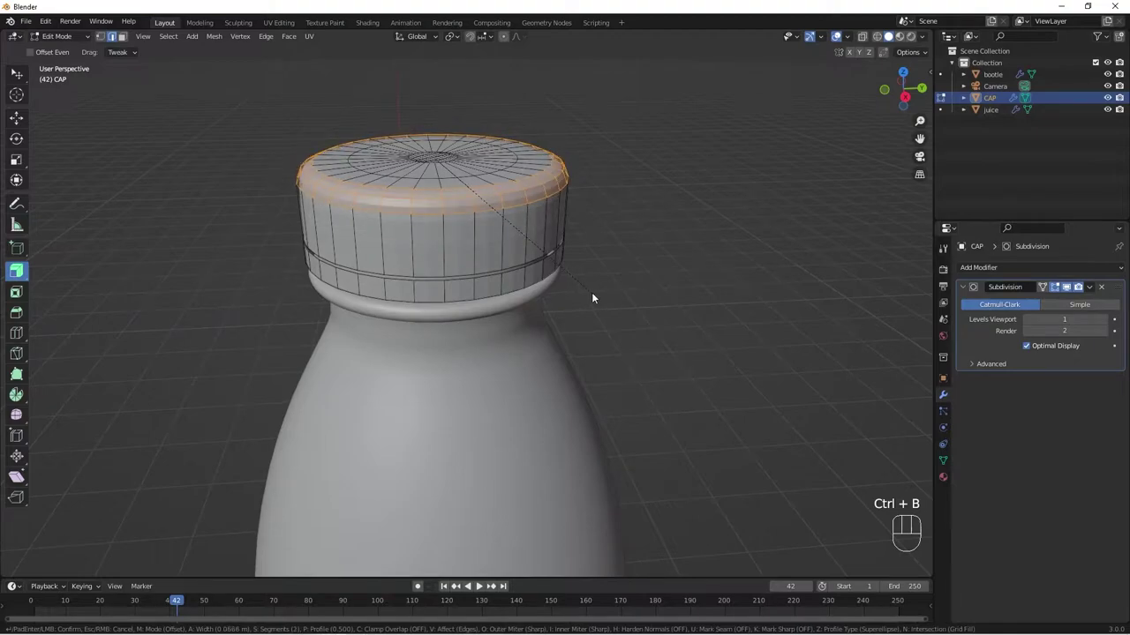
click(601, 285)
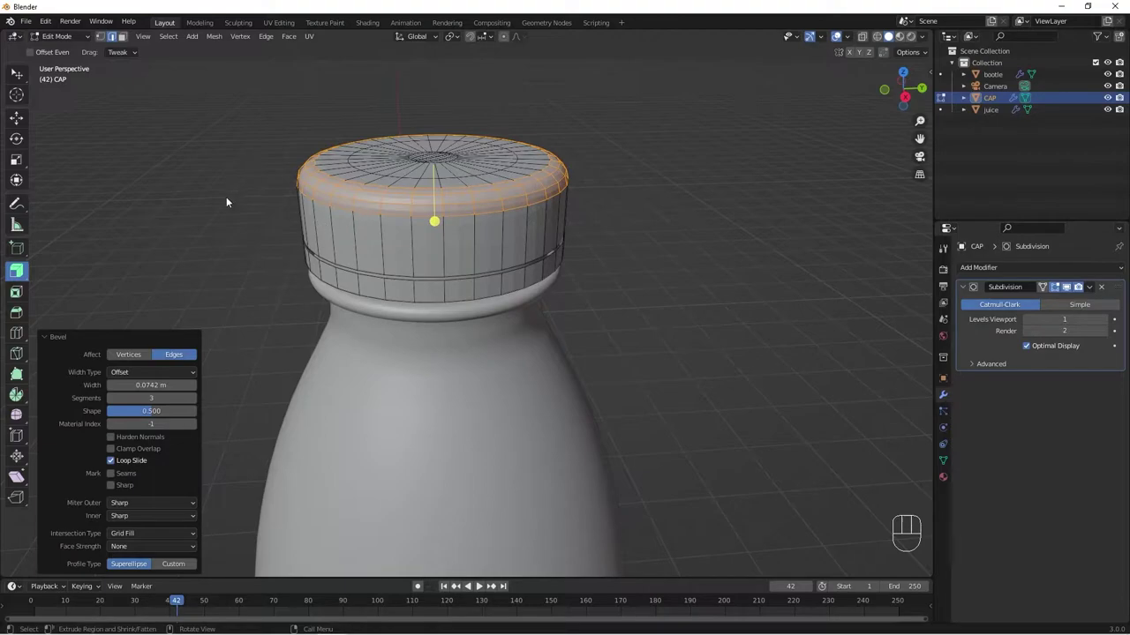
middle_drag(527, 242, 540, 219)
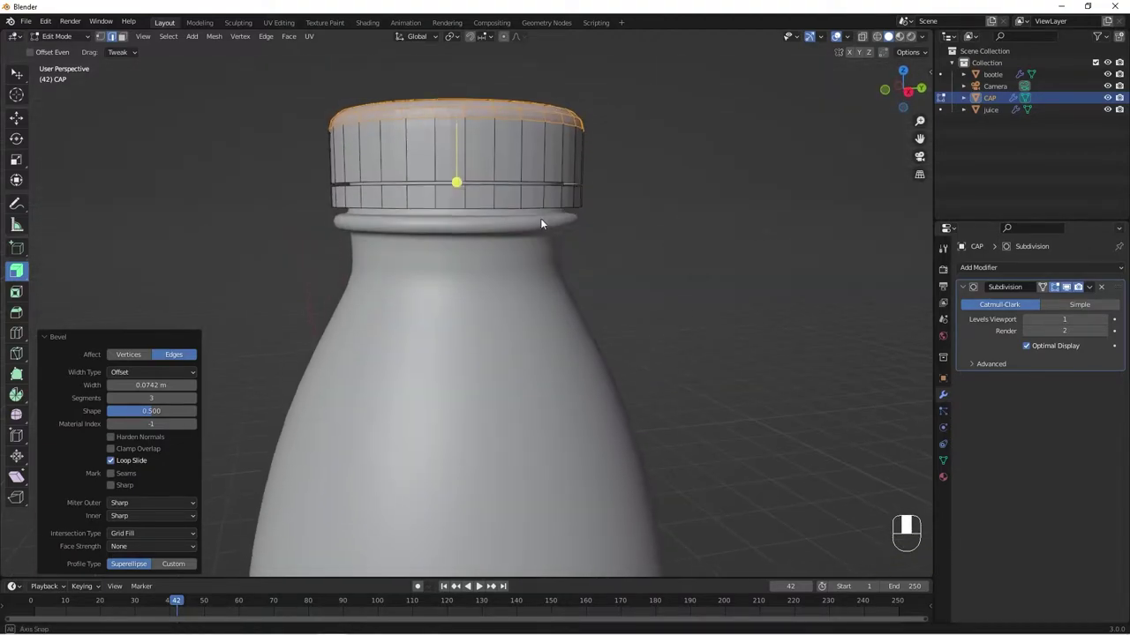
Return to Object Mode and apply Shade Smooth to the cap
key(Tab)
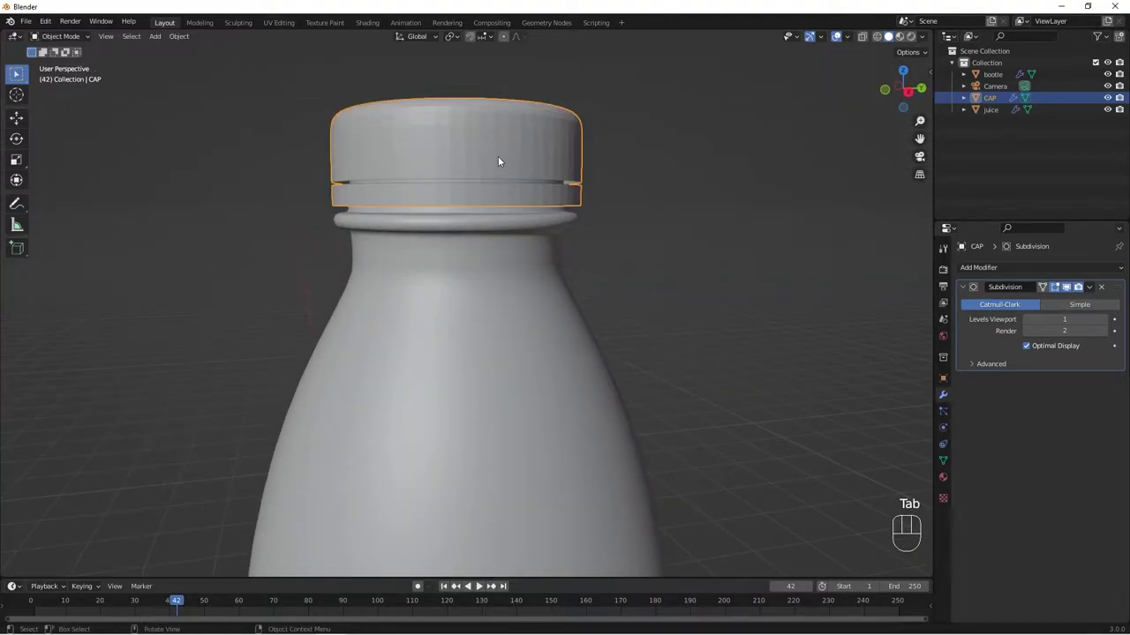
right_click(369, 147)
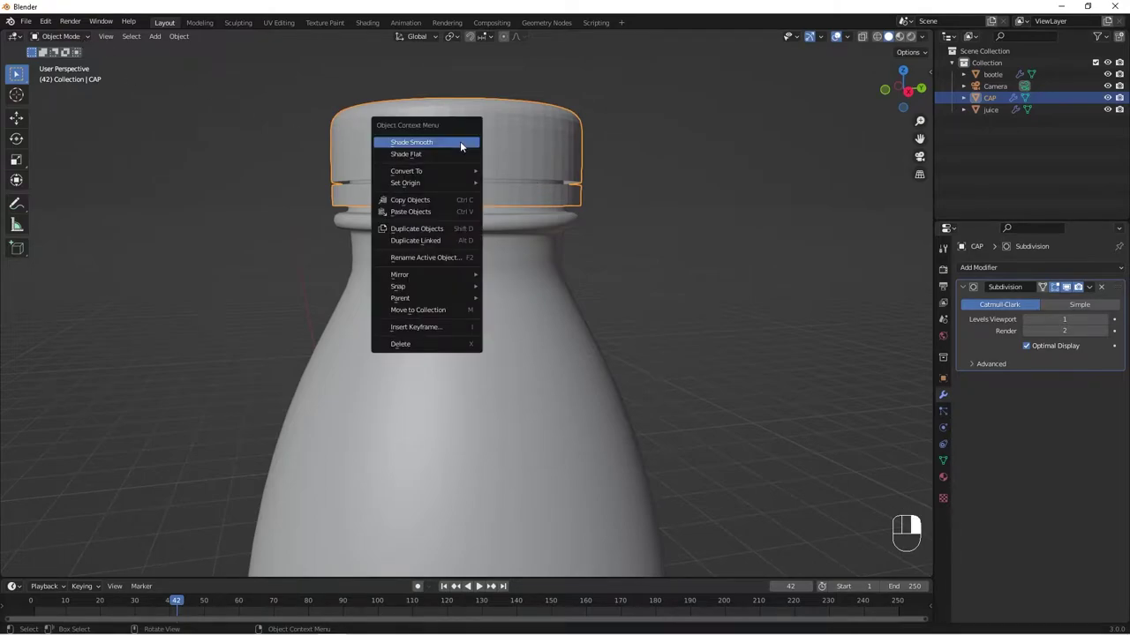
click(460, 144)
middle_drag(541, 182, 459, 239)
scroll(381, 255, up, 2)
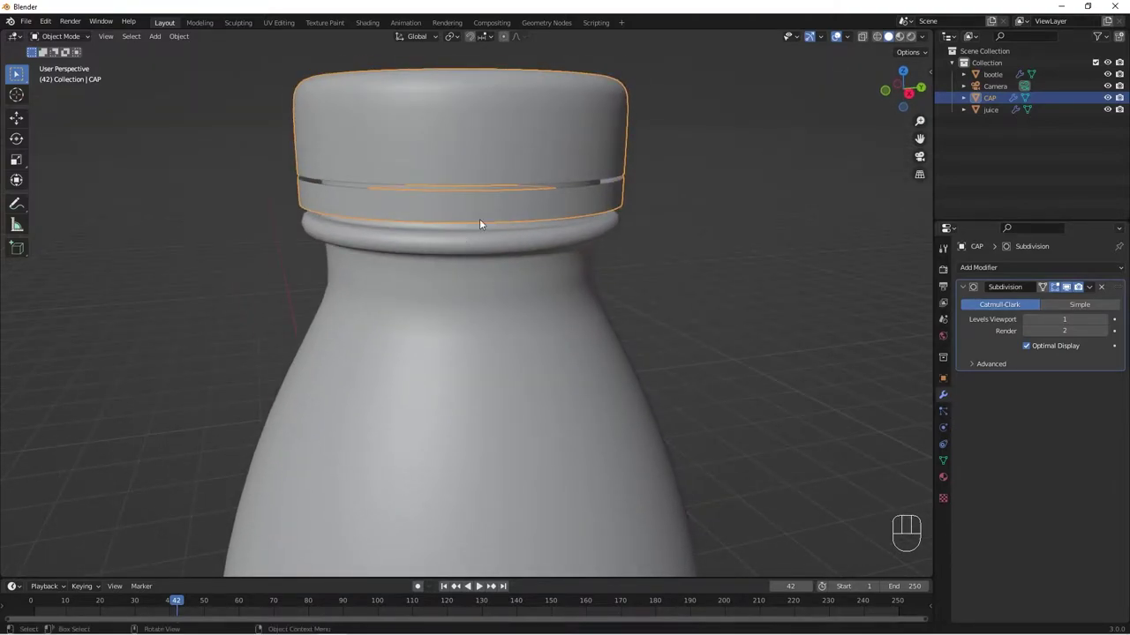
Isolate the cap in local view and select all of its geometry in Edit Mode
key(KP_Divide)
middle_drag(450, 310, 514, 313)
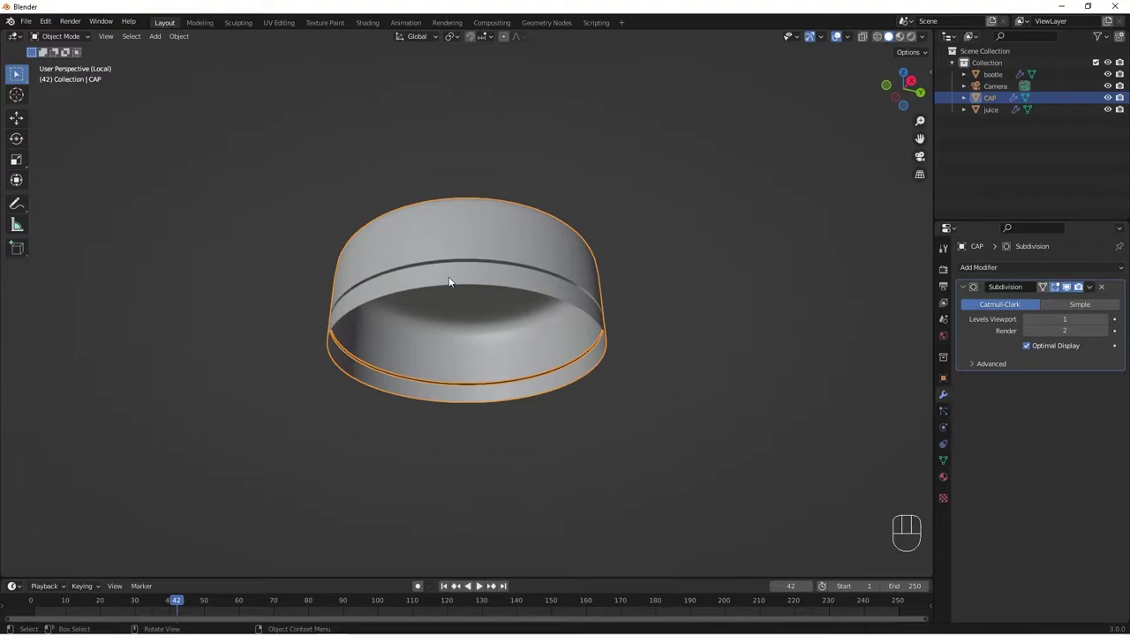
key(Tab)
mouse_move(471, 300)
middle_down()
mouse_move(478, 311)
mouse_move(477, 291)
middle_up()
key(a)
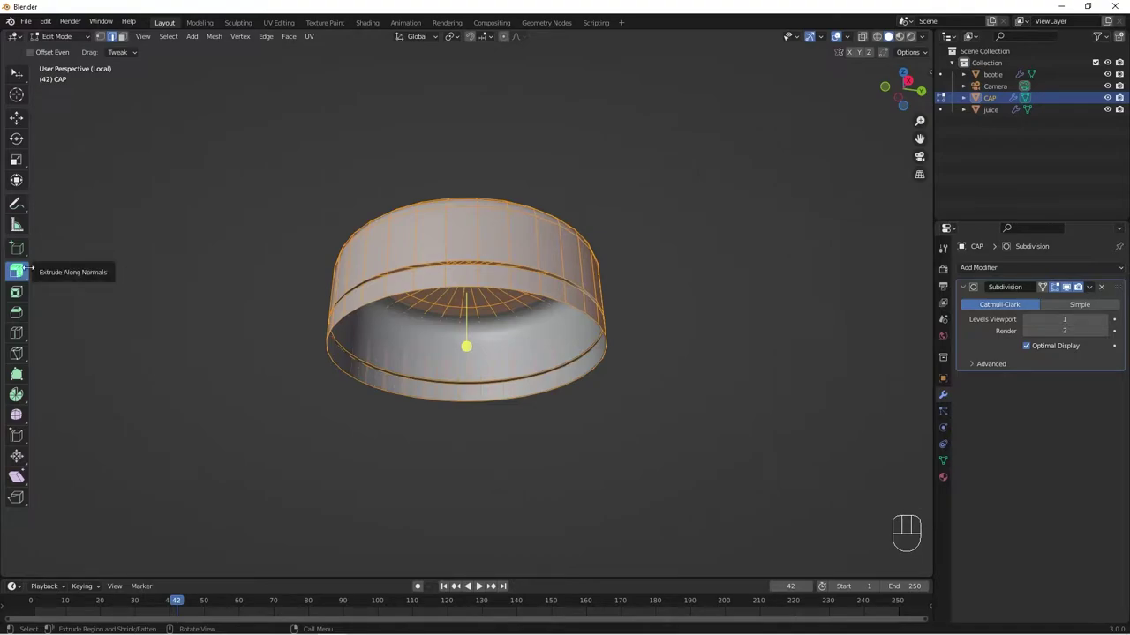
Try to thicken the whole cap by extruding it along its normals by about -0.063 m, and undo the extrusion
drag(471, 346, 469, 357)
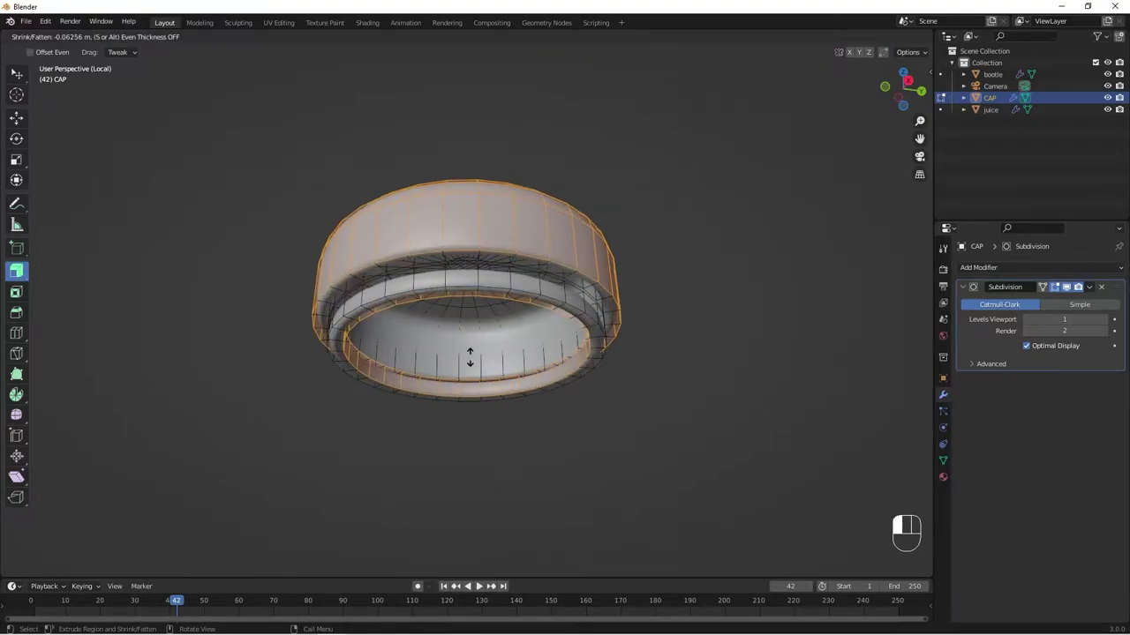
click(470, 357)
middle_drag(469, 358, 554, 292)
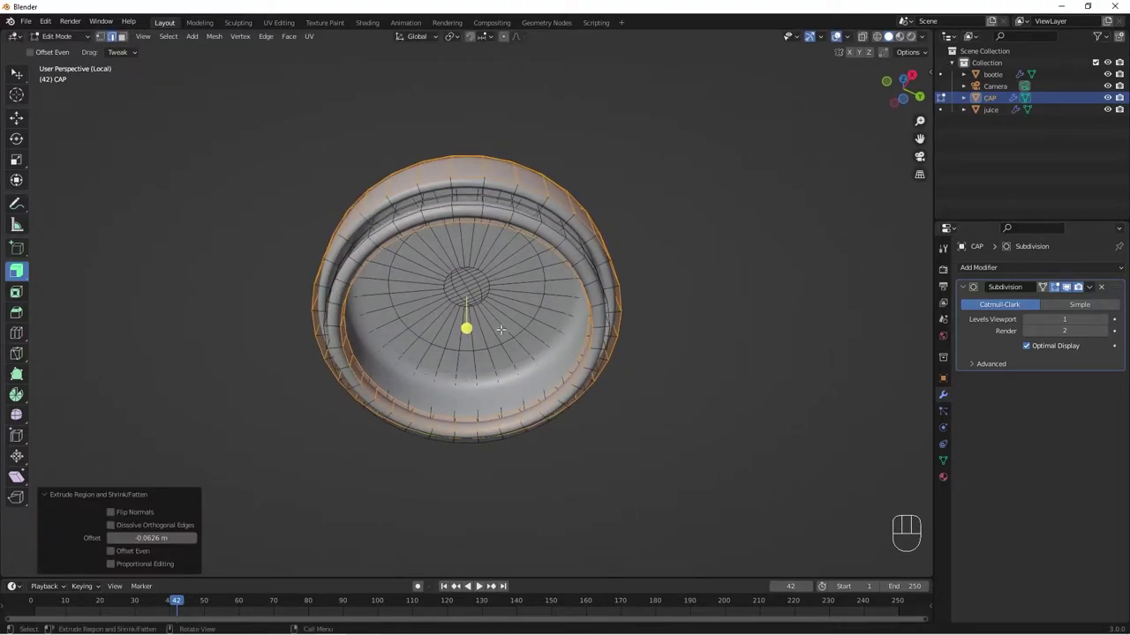
middle_drag(497, 329, 492, 297)
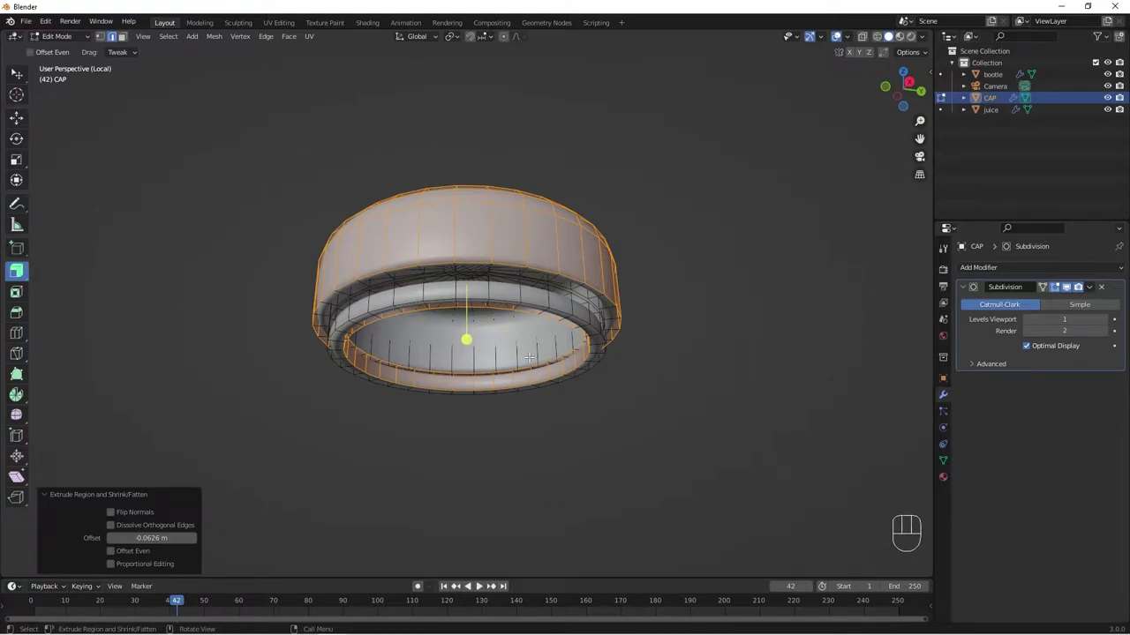
middle_drag(501, 282, 625, 366)
key(ctrl)
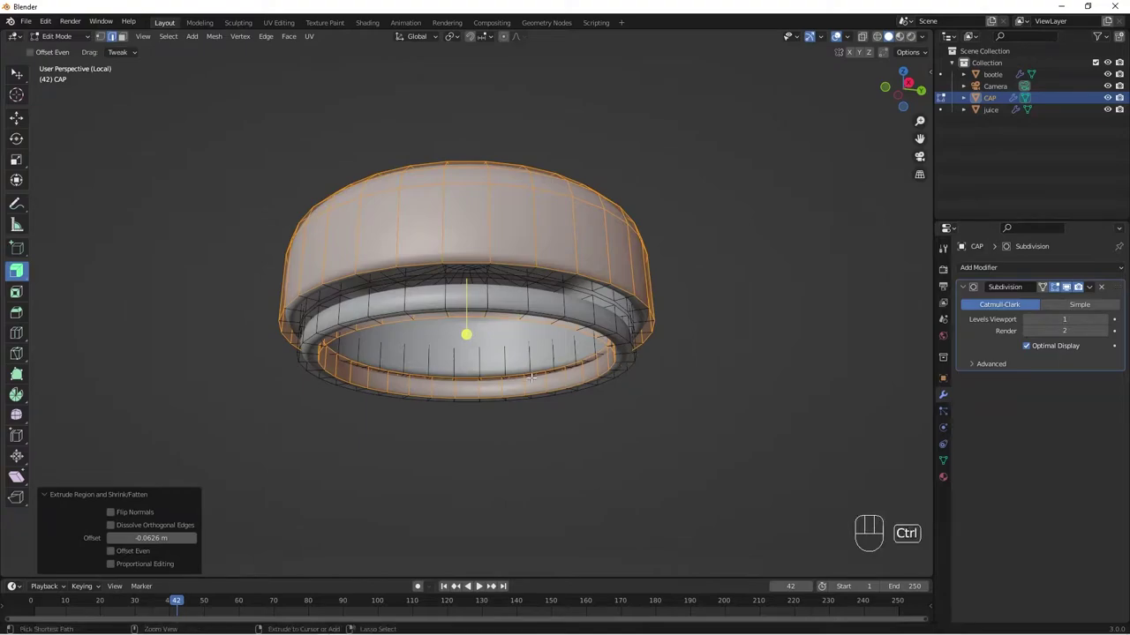
key(ctrl+z)
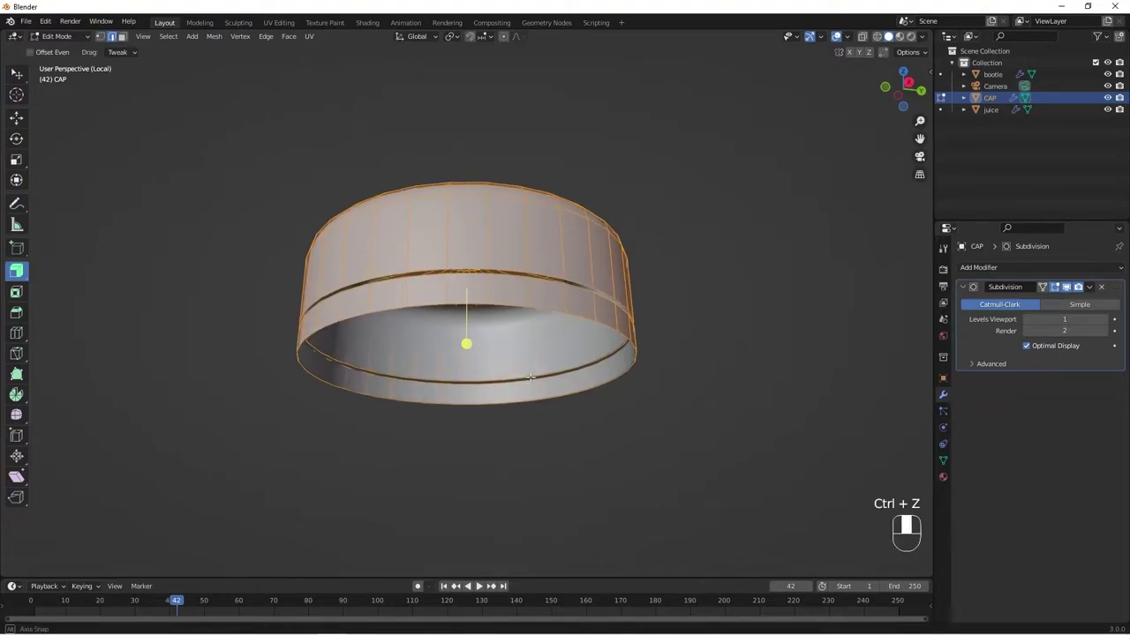
Turn on the Face Orientation overlay and examine the cap's normals on its outer walls and underside
middle_drag(531, 379, 538, 347)
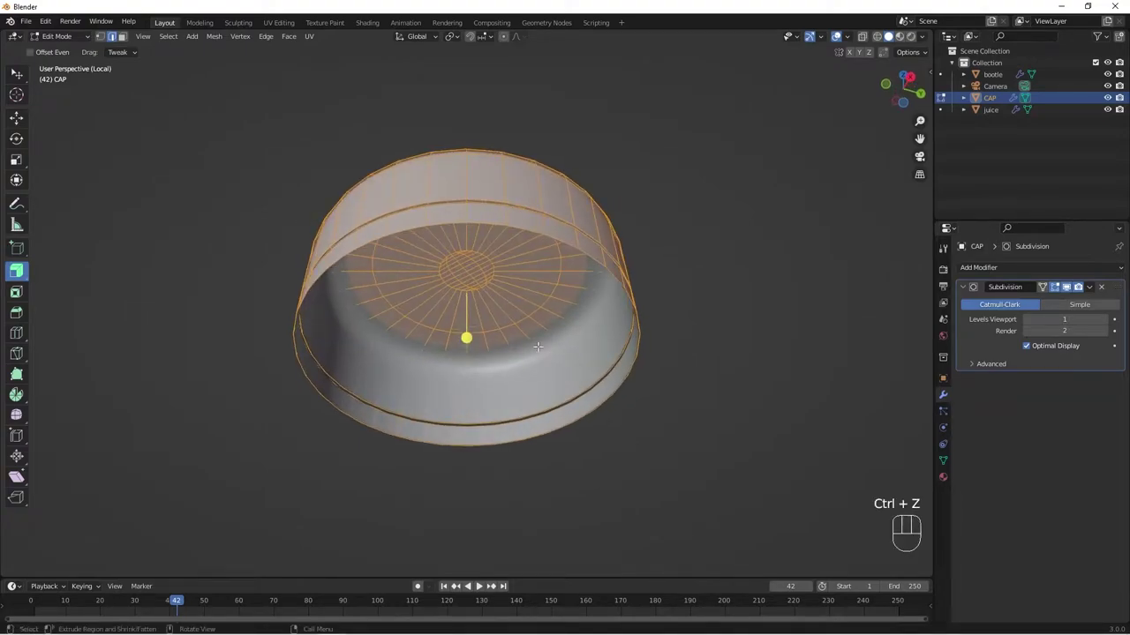
click(846, 37)
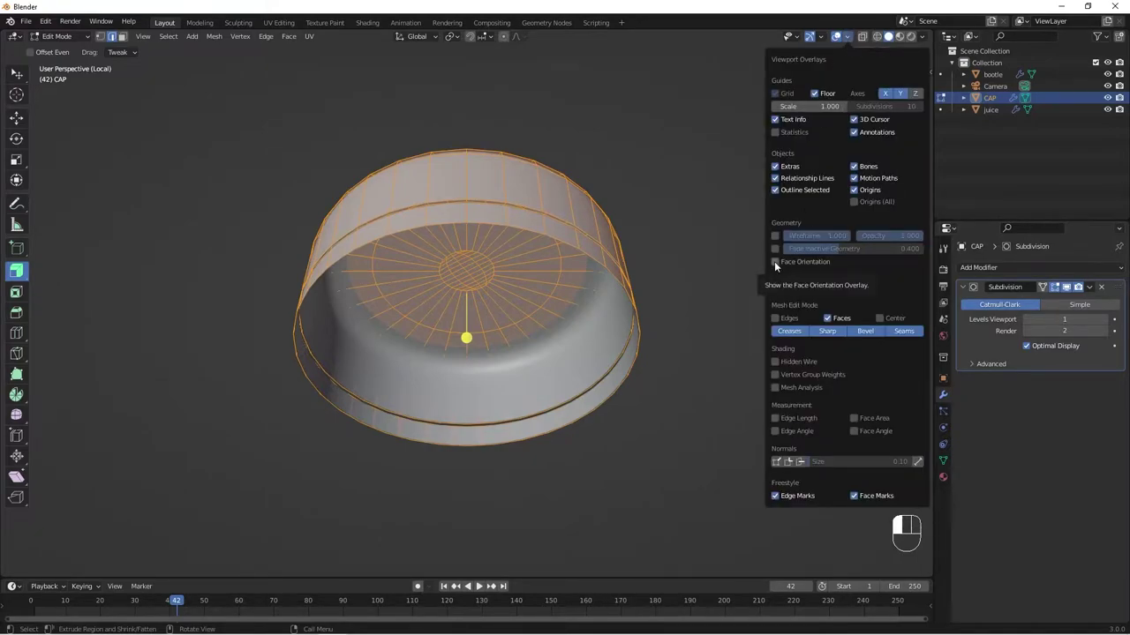
click(774, 262)
middle_drag(653, 414, 555, 287)
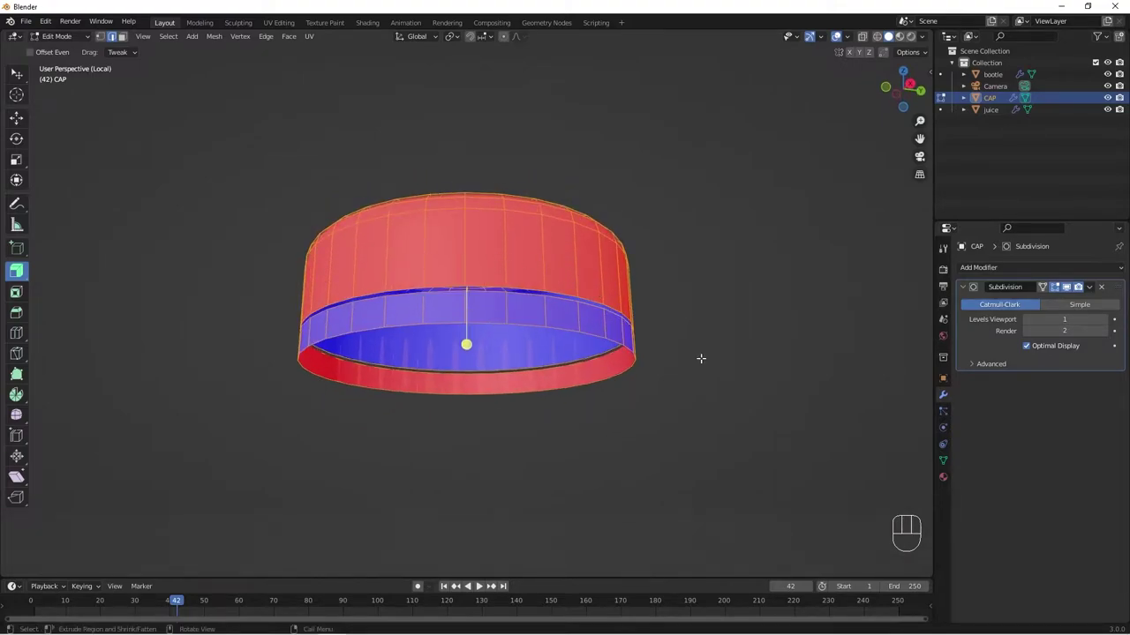
middle_drag(629, 369, 482, 192)
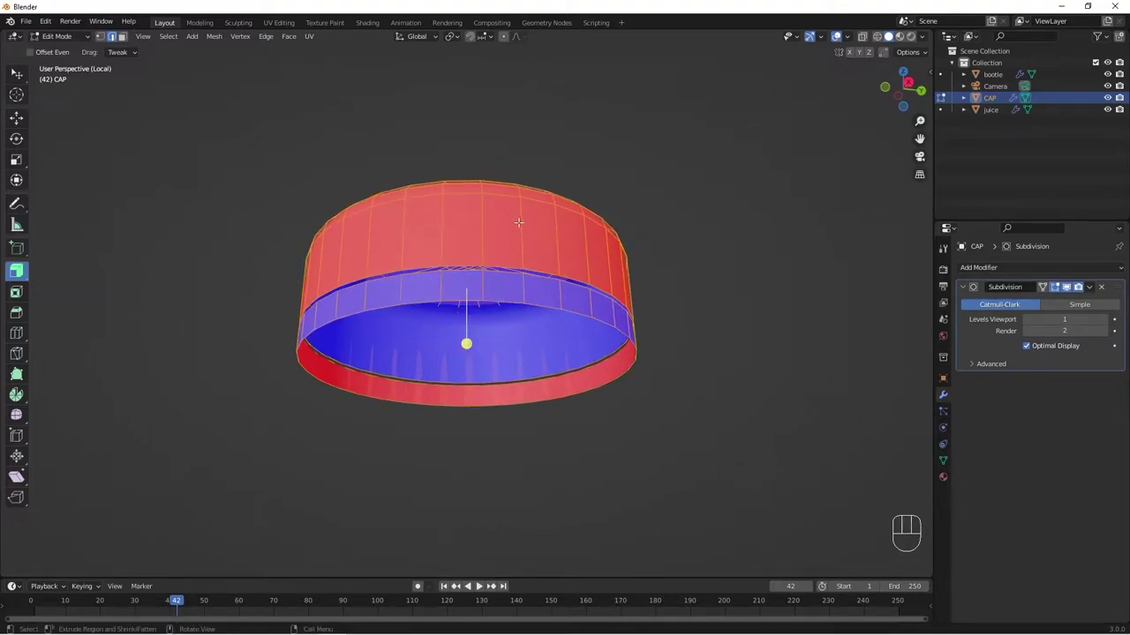
middle_drag(549, 377, 514, 317)
middle_drag(426, 185, 417, 284)
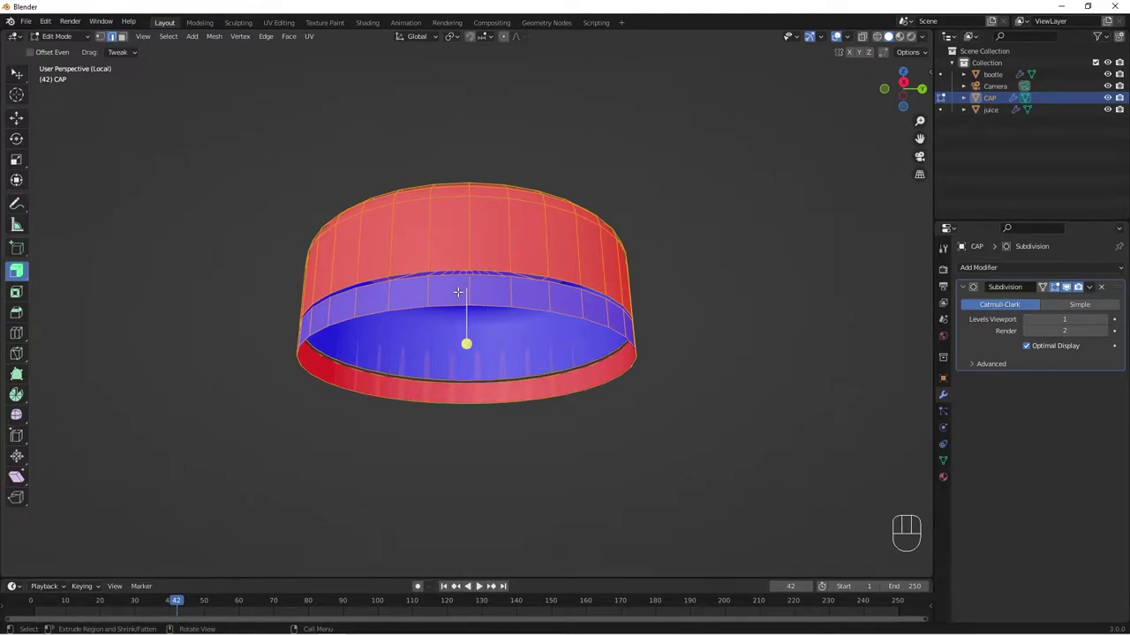
Recalculate the normals of the cap's selected geometry to point outside
key(alt)
key(alt+n)
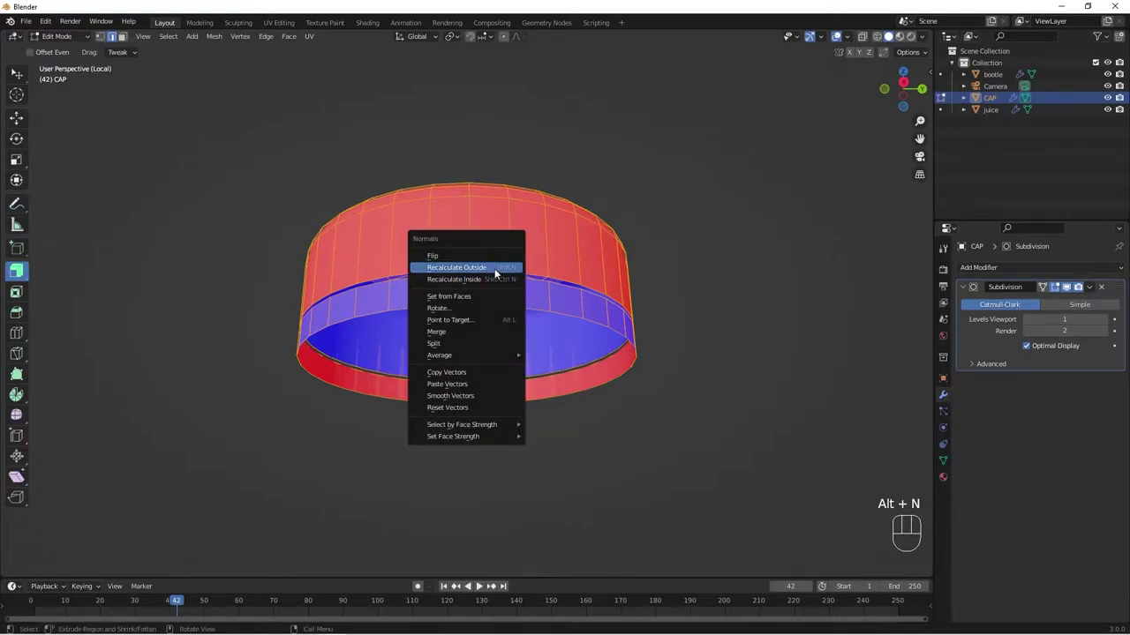
click(496, 268)
middle_drag(496, 268, 551, 424)
middle_drag(447, 172, 540, 315)
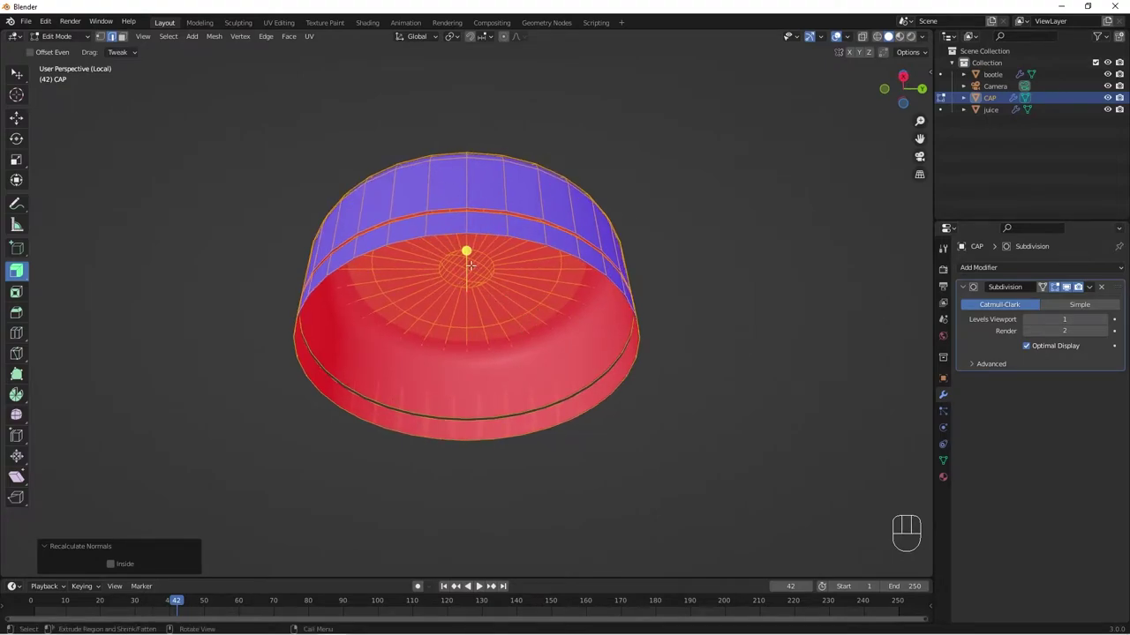
Extrude the whole cap along its normals by about -0.036 m to give the walls thickness
key(alt+s)
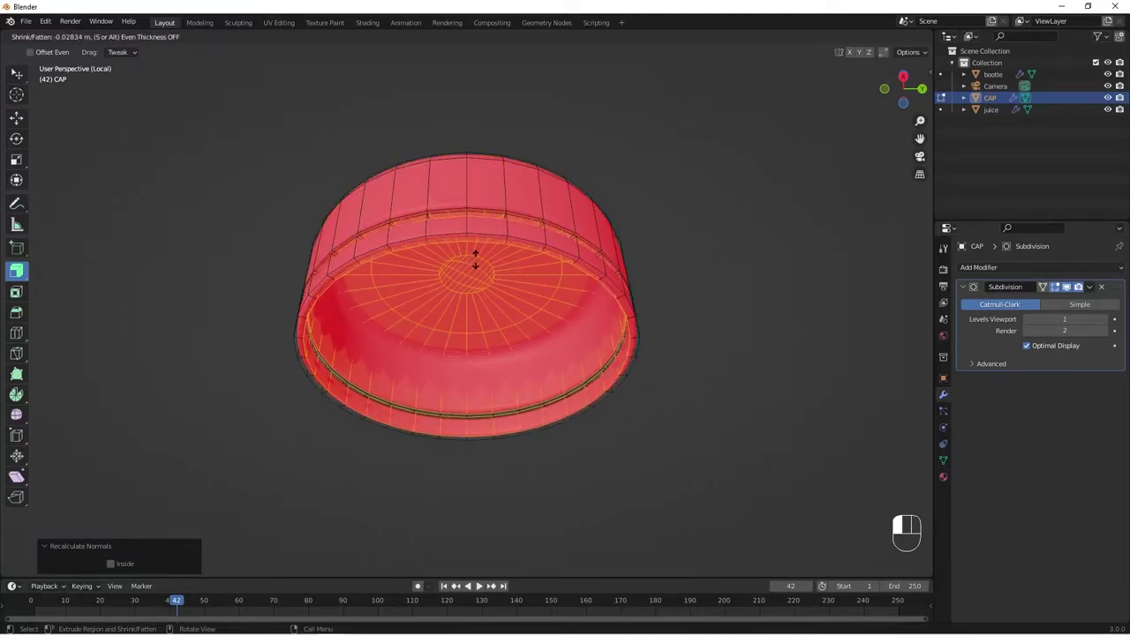
click(475, 261)
middle_drag(476, 269, 480, 316)
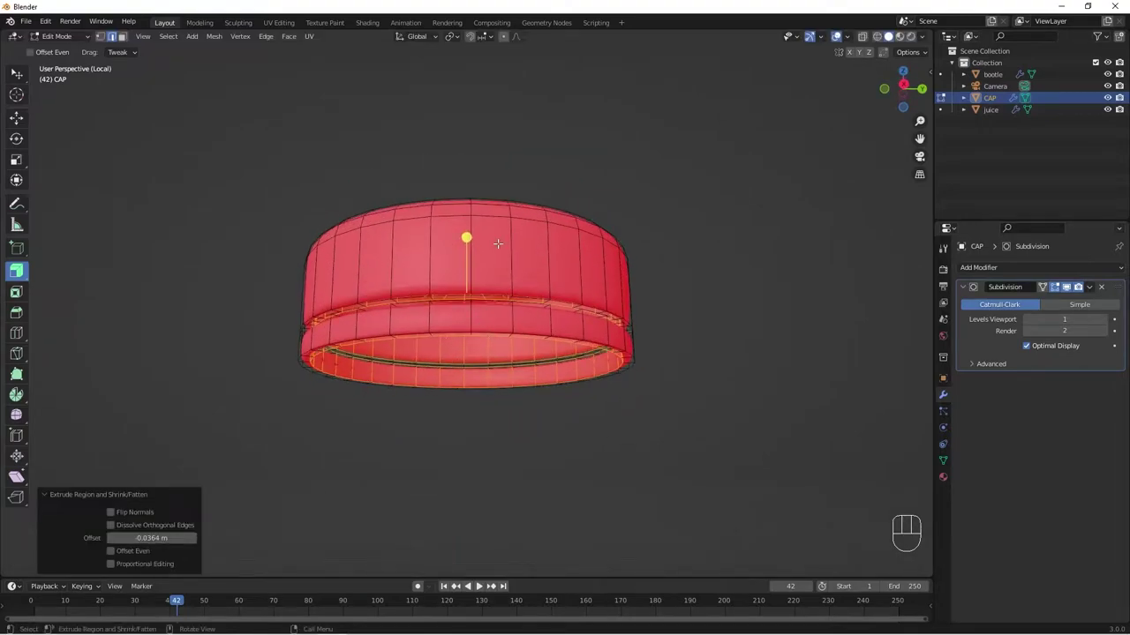
Try to correct the extruded inner faces by flipping their normals and recalculating them outside
key(alt+n)
click(535, 293)
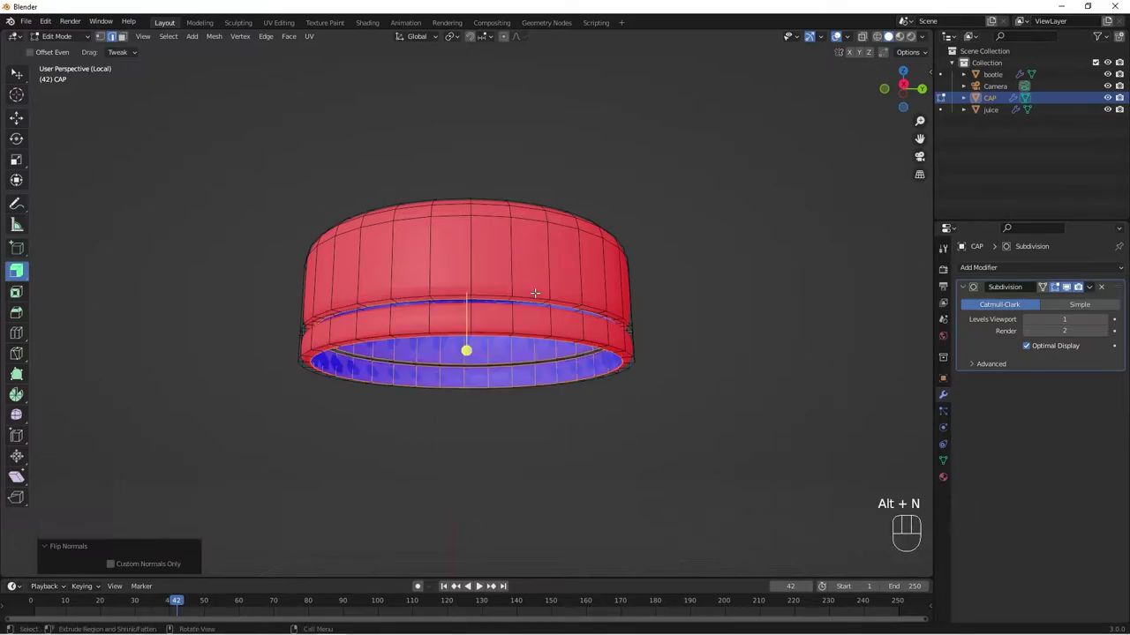
middle_drag(514, 287, 498, 305)
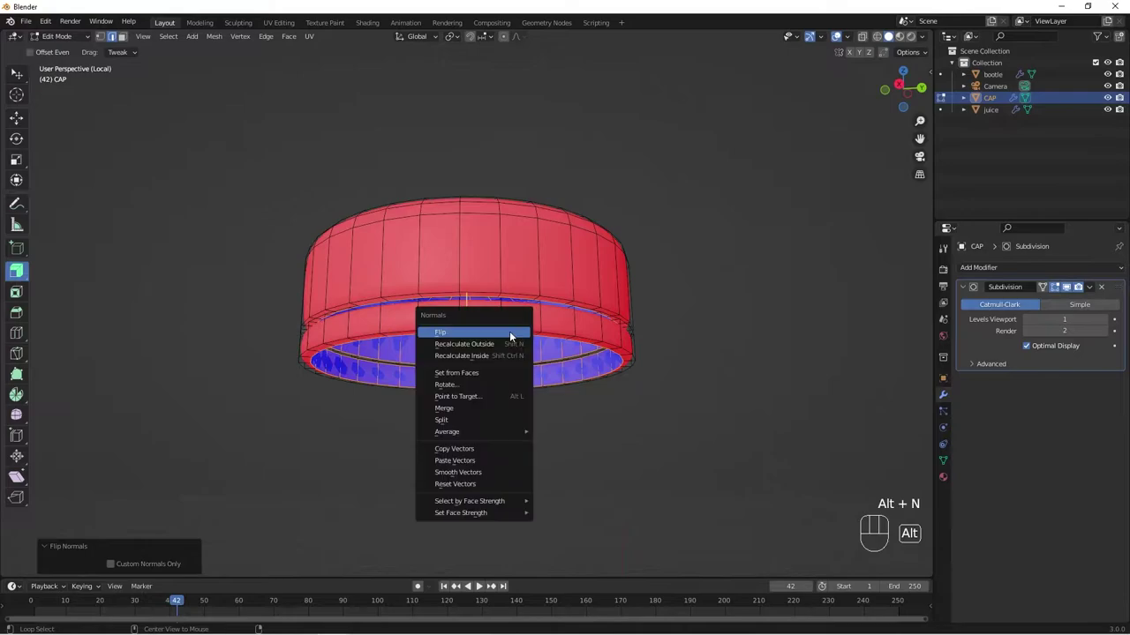
key(alt+n)
click(508, 345)
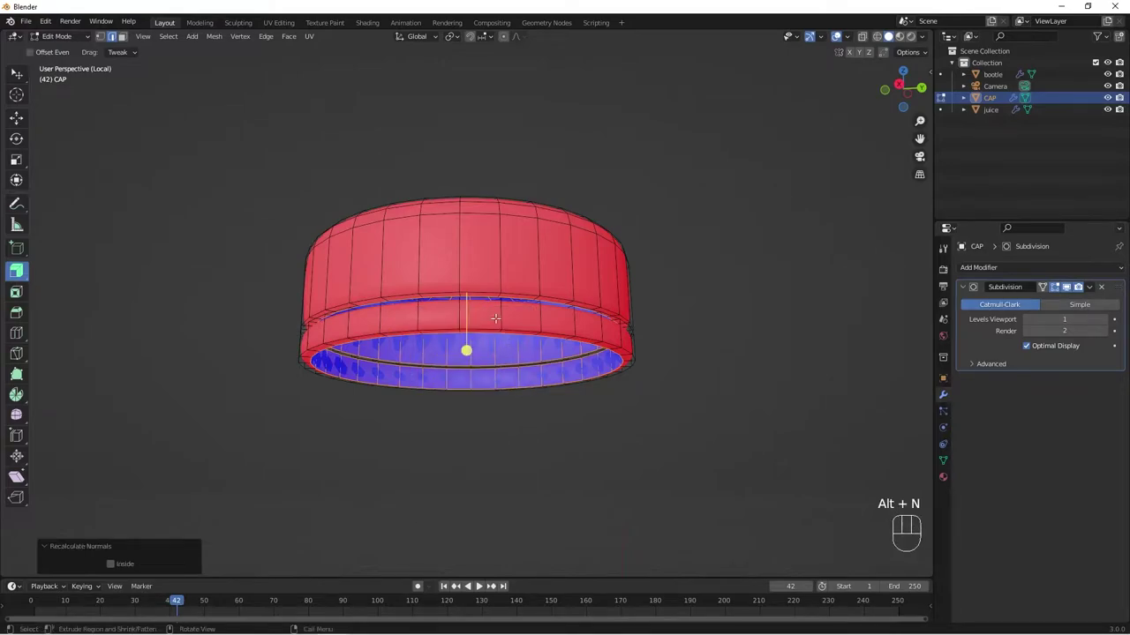
Recalculate the normals of the entire cap mesh to the outside and turn off the Face Orientation overlay
key(a)
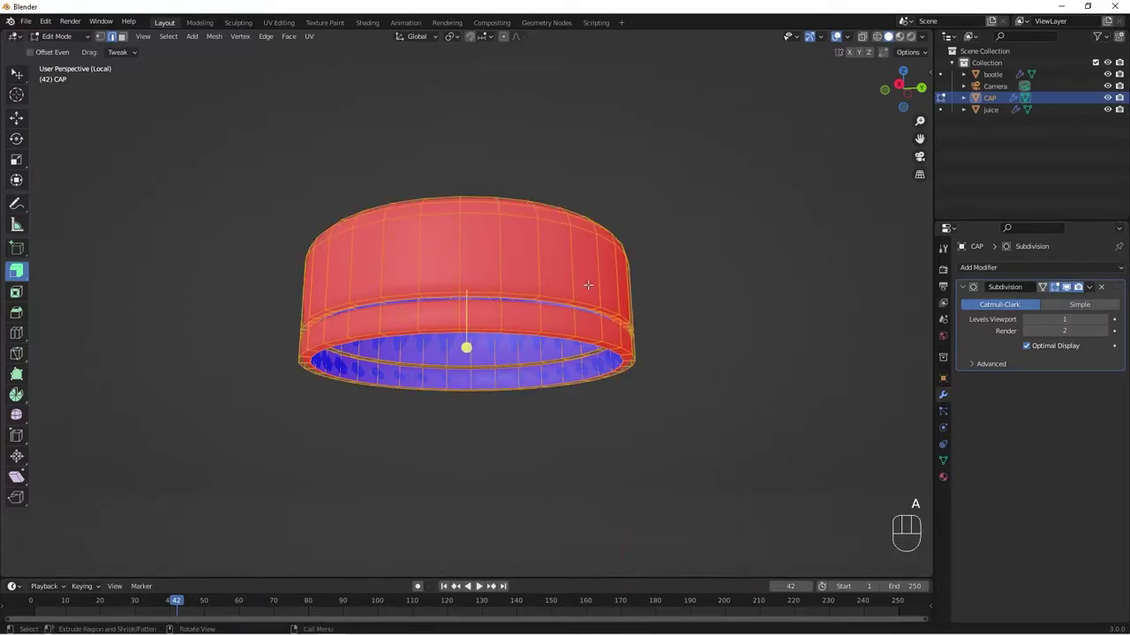
key(alt+n)
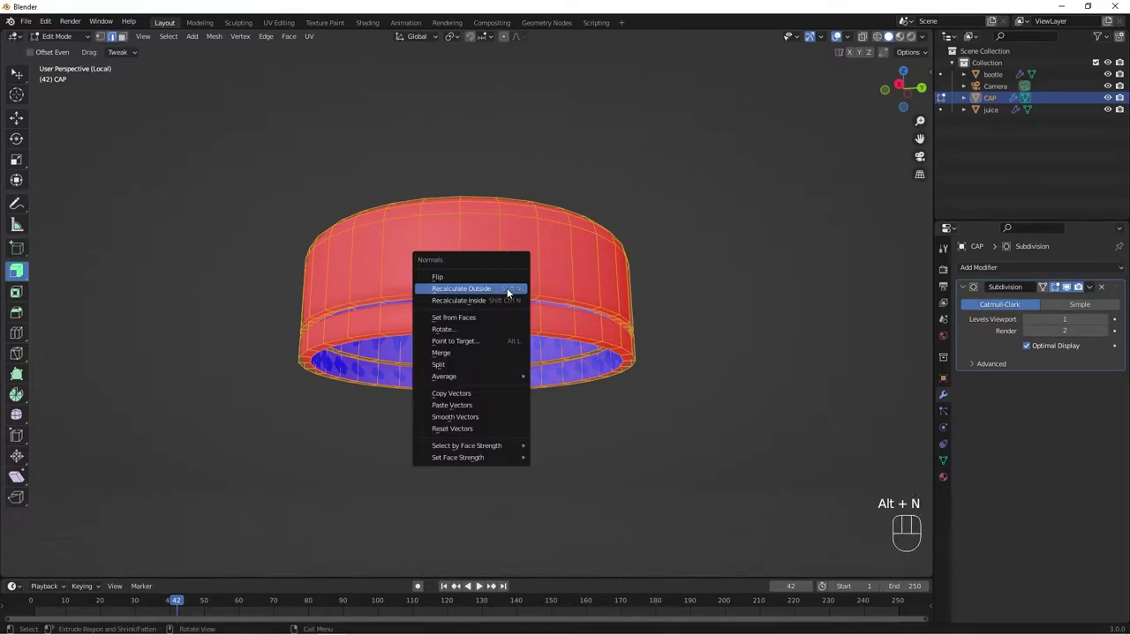
click(508, 293)
mouse_move(508, 292)
middle_down()
mouse_move(515, 344)
mouse_move(522, 302)
middle_up()
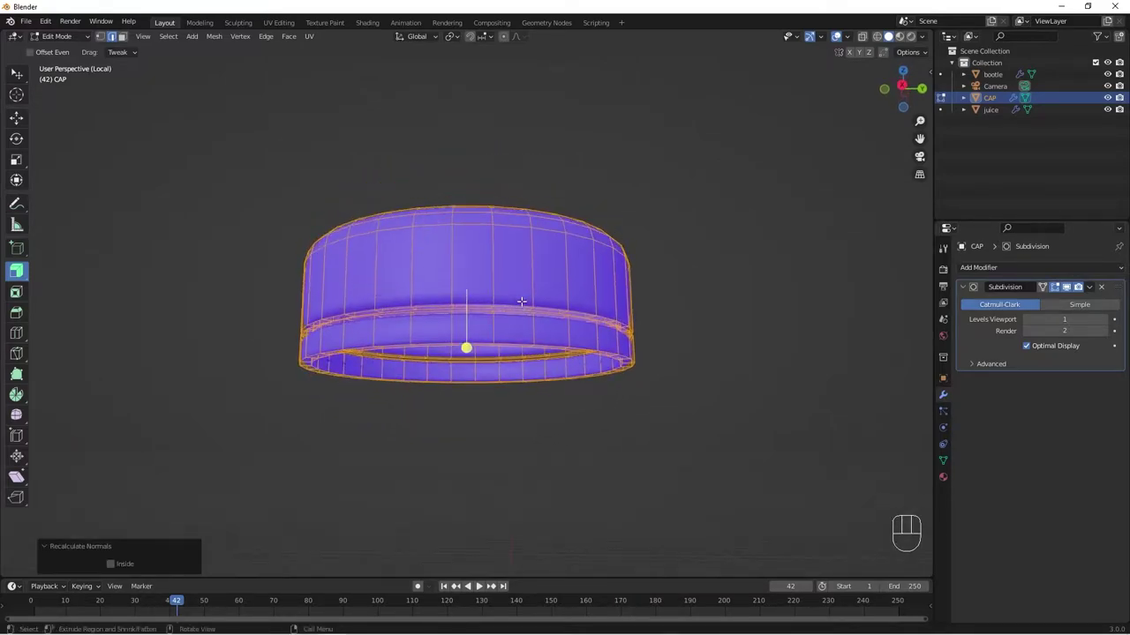
click(846, 37)
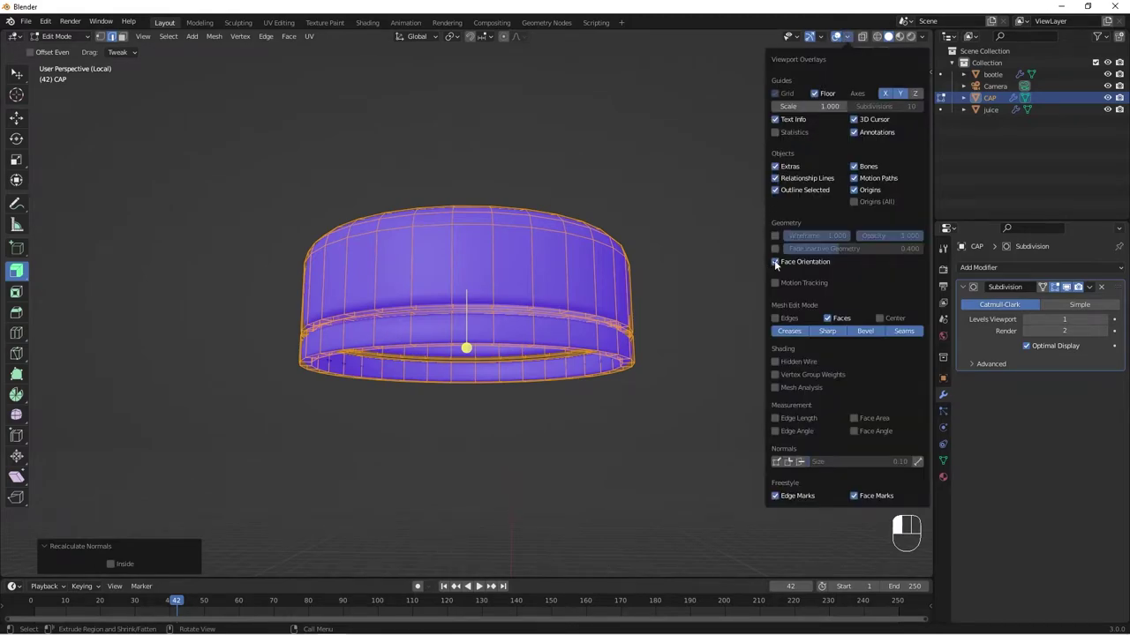
click(776, 262)
Leave the cap's local view to bring back the full bottle
scroll(279, 426, down, 3)
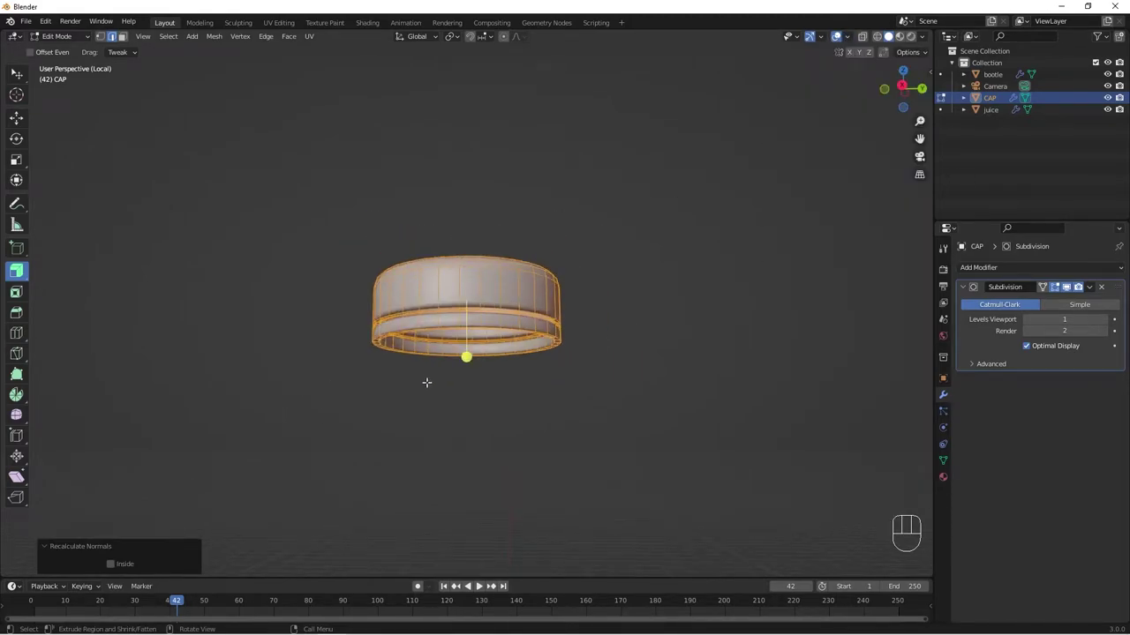
key(KP_Divide)
scroll(430, 381, down, 4)
middle_drag(434, 386, 441, 419)
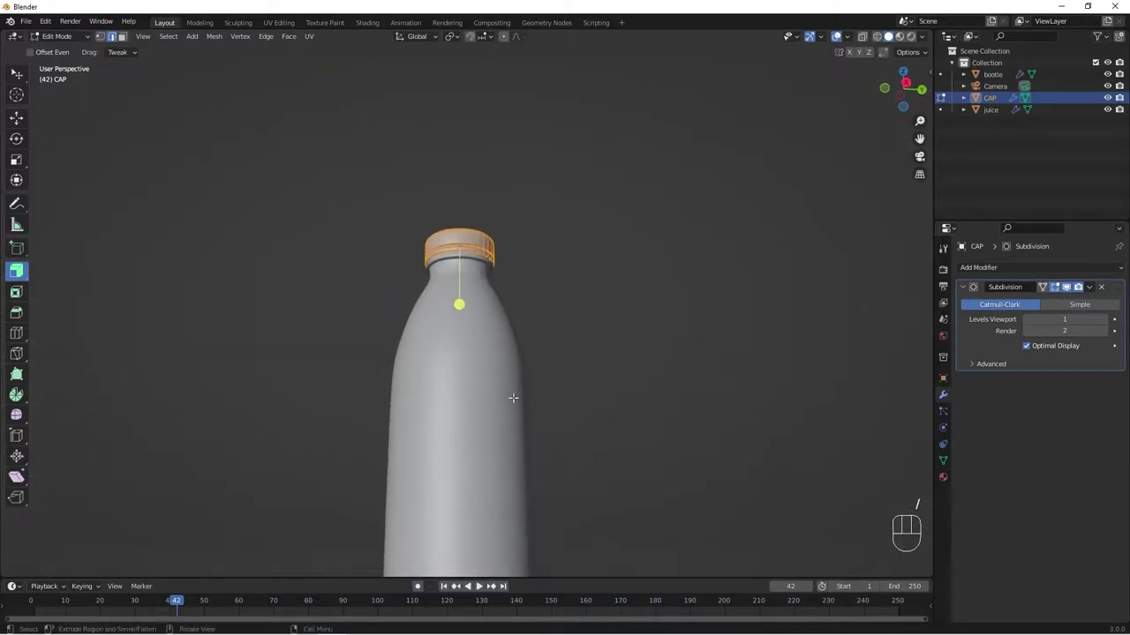
click(997, 110)
key(KP_Divide)
scroll(628, 374, down, 3)
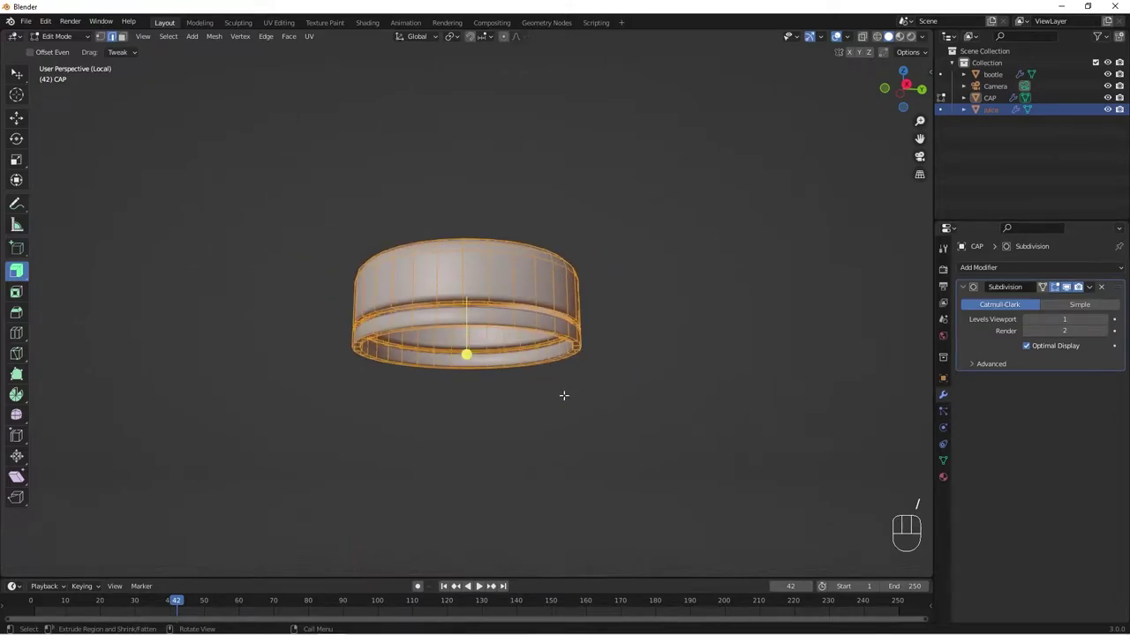
key(KP_Divide)
Return to Object Mode and isolate the juice object in local view
key(Tab)
scroll(439, 390, down, 4)
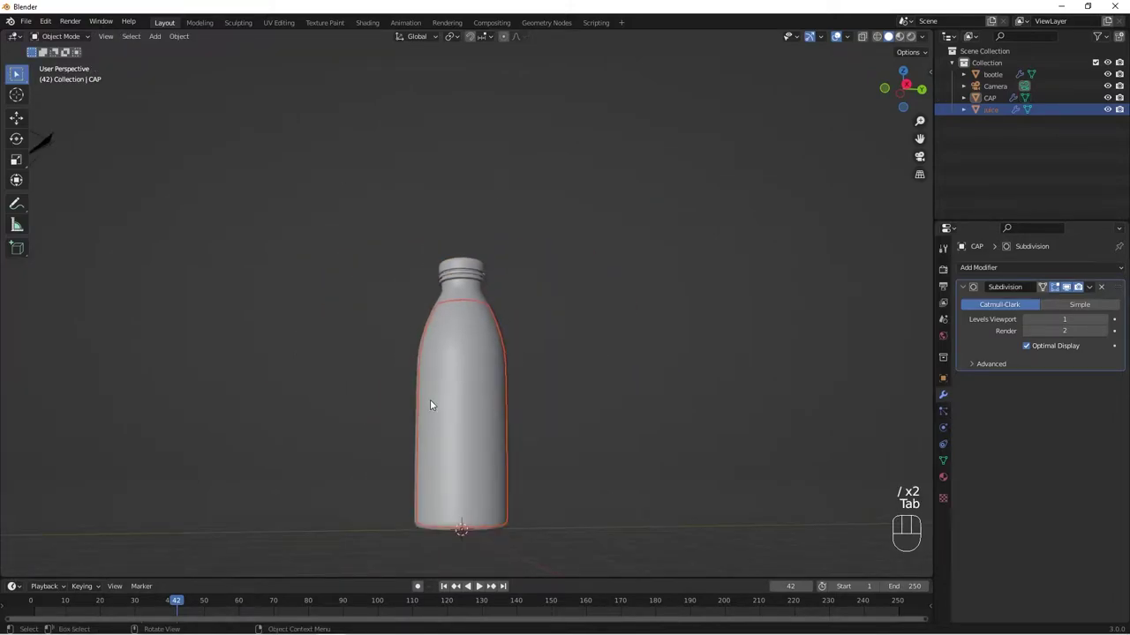
click(1077, 158)
click(990, 114)
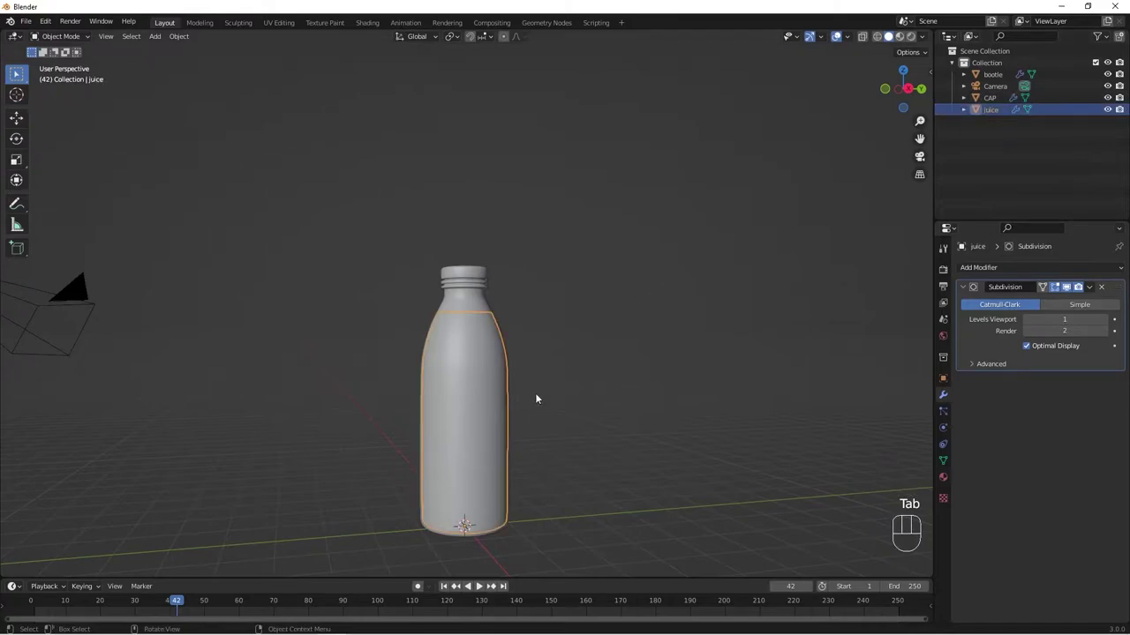
key(KP_Divide)
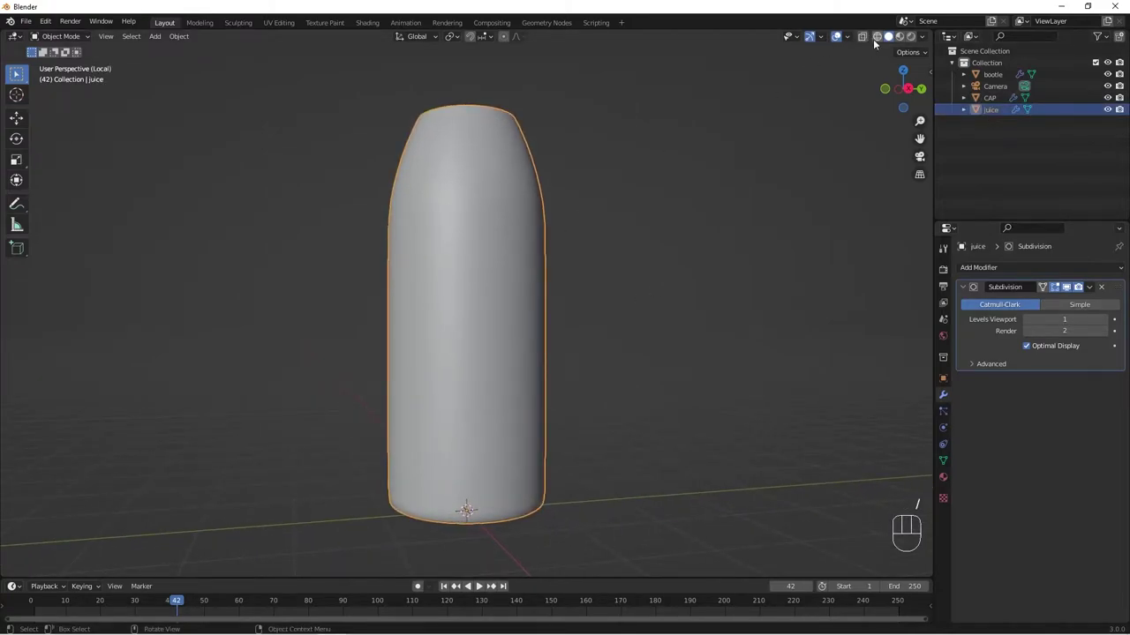
Show face orientation on the juice object and recalculate all of its mesh normals to the outside in Edit Mode
click(847, 37)
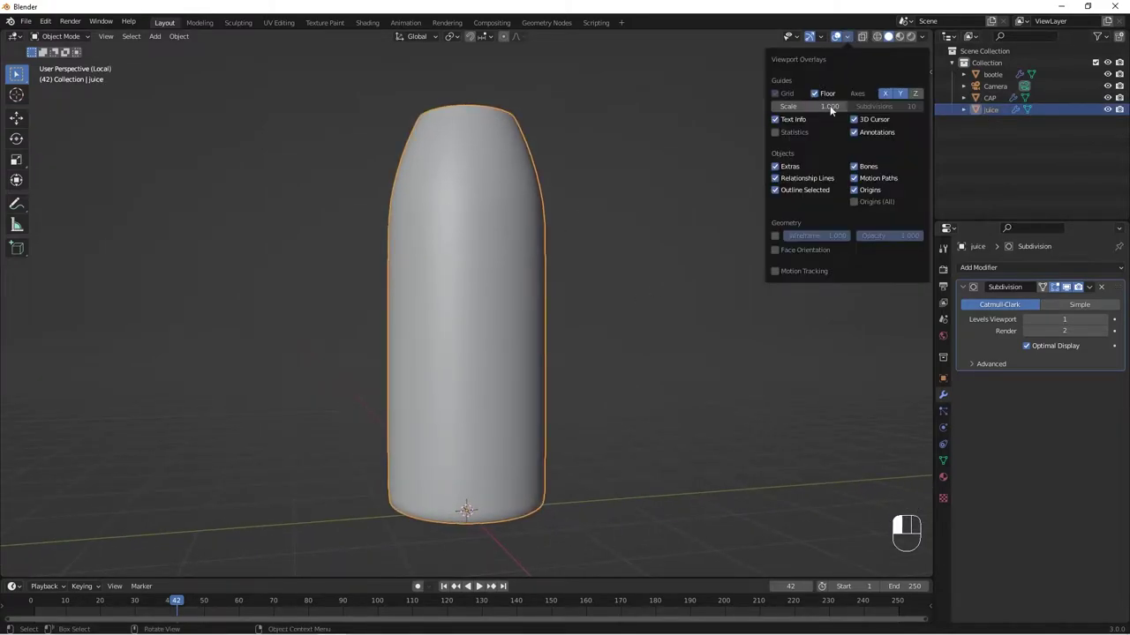
click(777, 251)
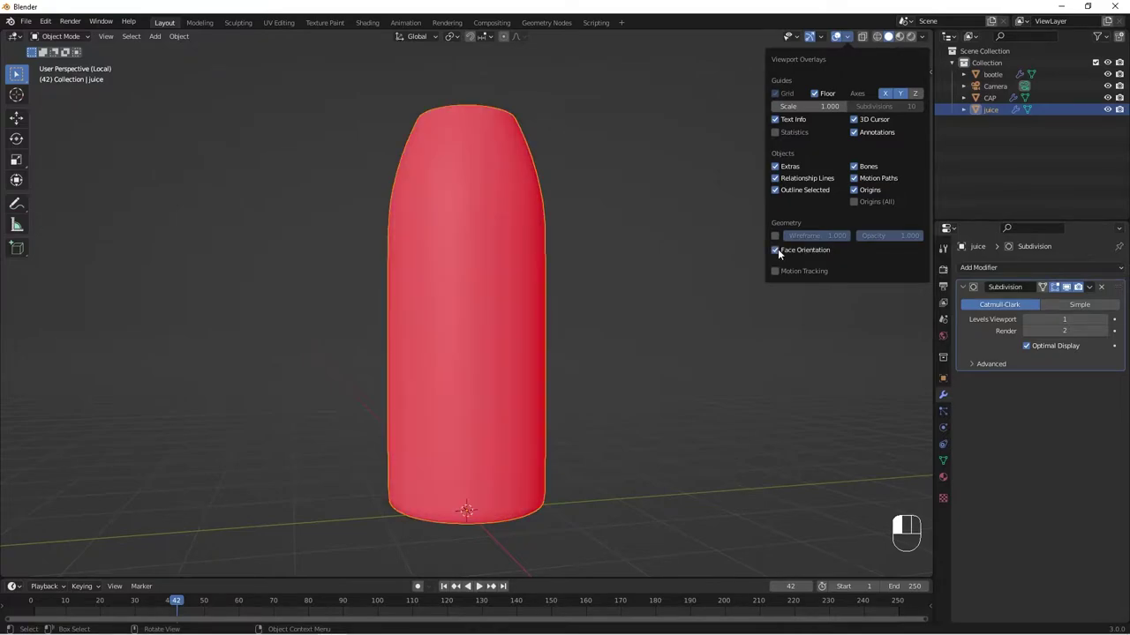
middle_drag(571, 309, 570, 319)
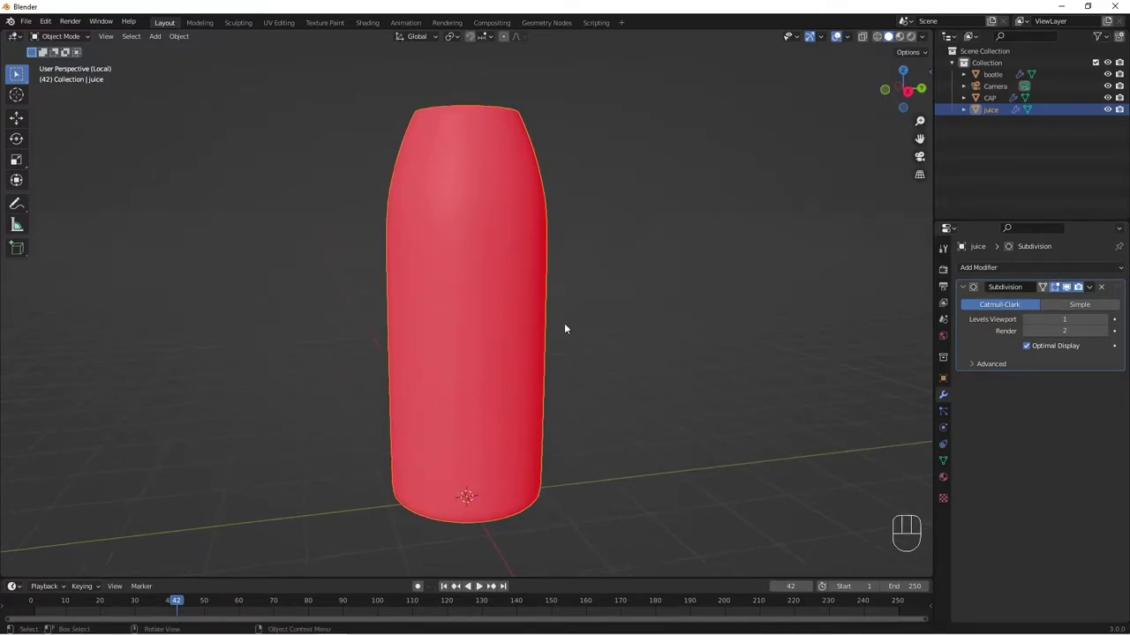
key(Tab)
middle_drag(483, 358, 464, 378)
key(a)
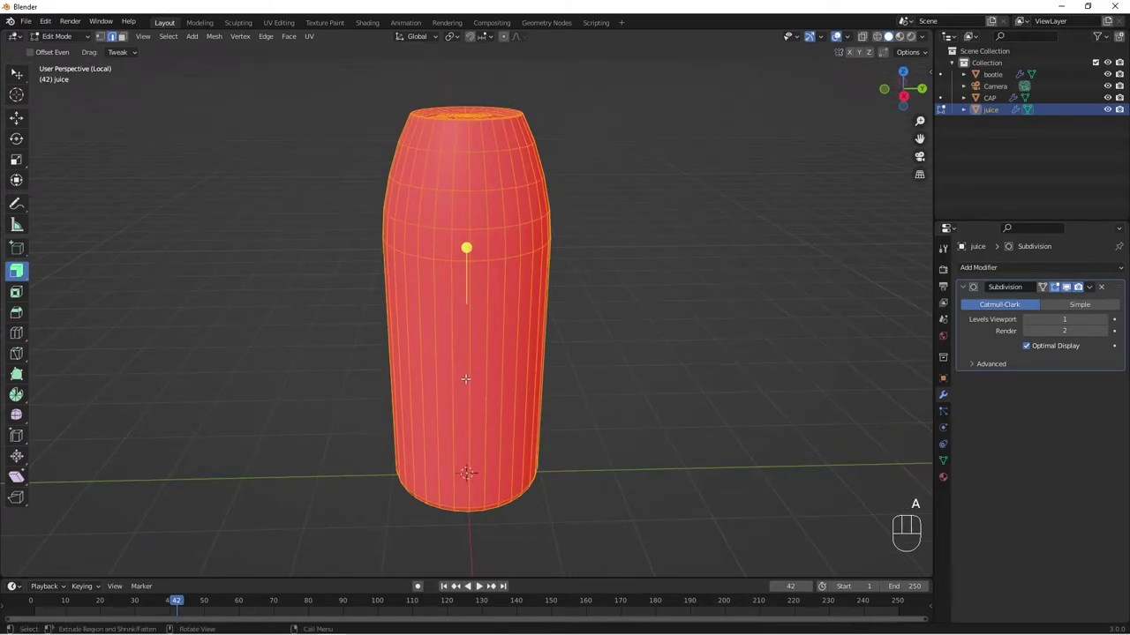
key(alt+n)
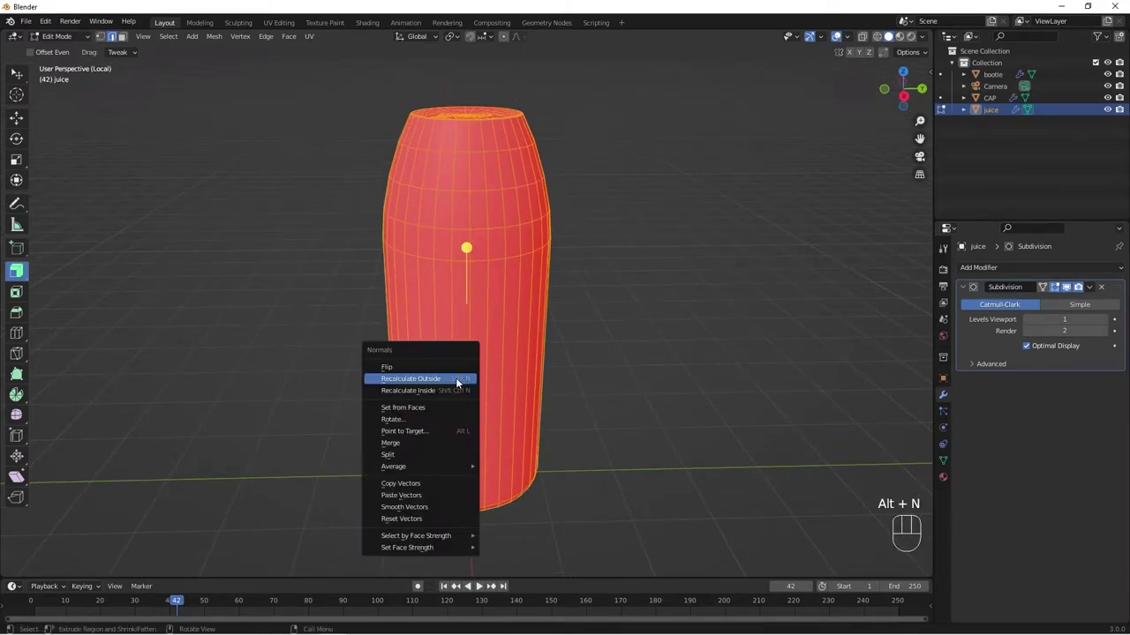
click(457, 379)
mouse_move(513, 396)
middle_down()
mouse_move(503, 421)
mouse_move(499, 388)
middle_up()
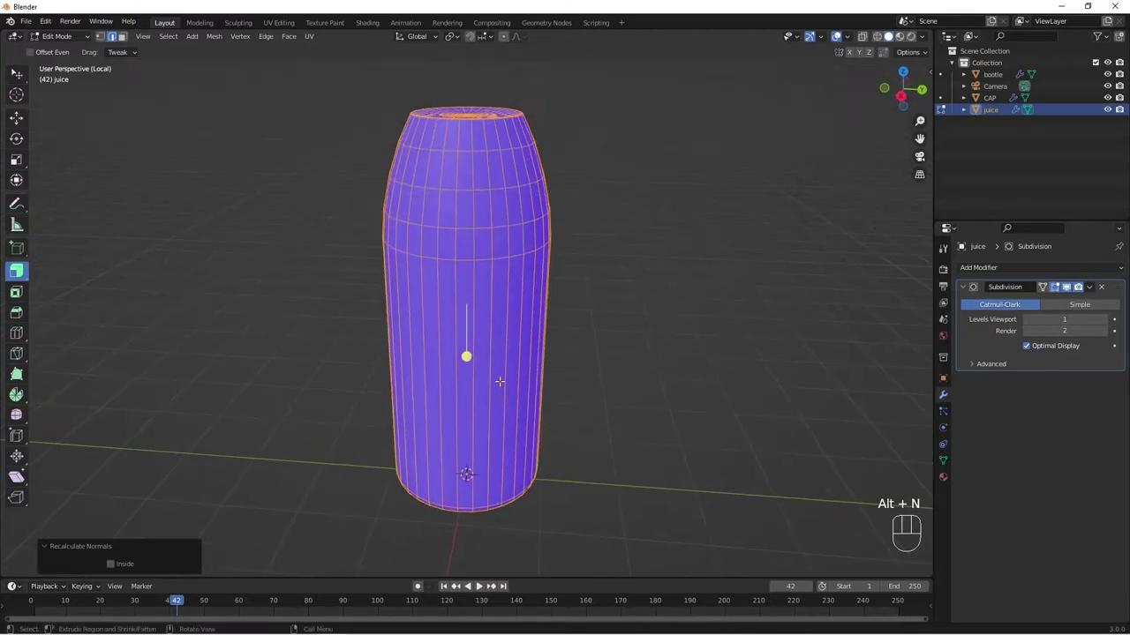
key(Tab)
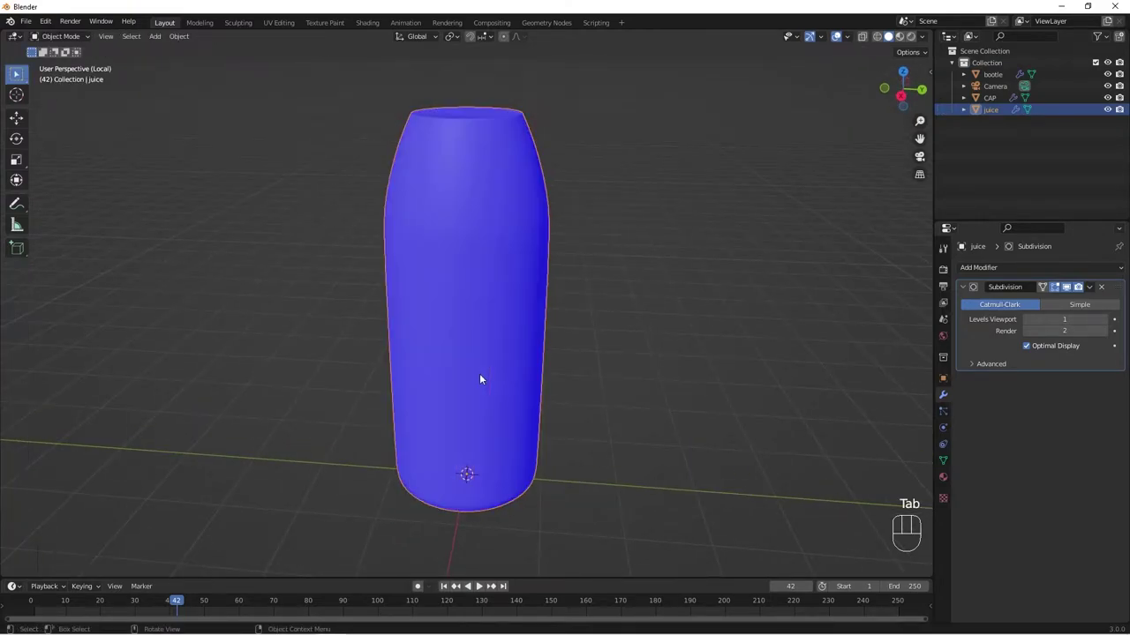
Turn off the Face Orientation overlay and leave the juice object's local view
click(847, 40)
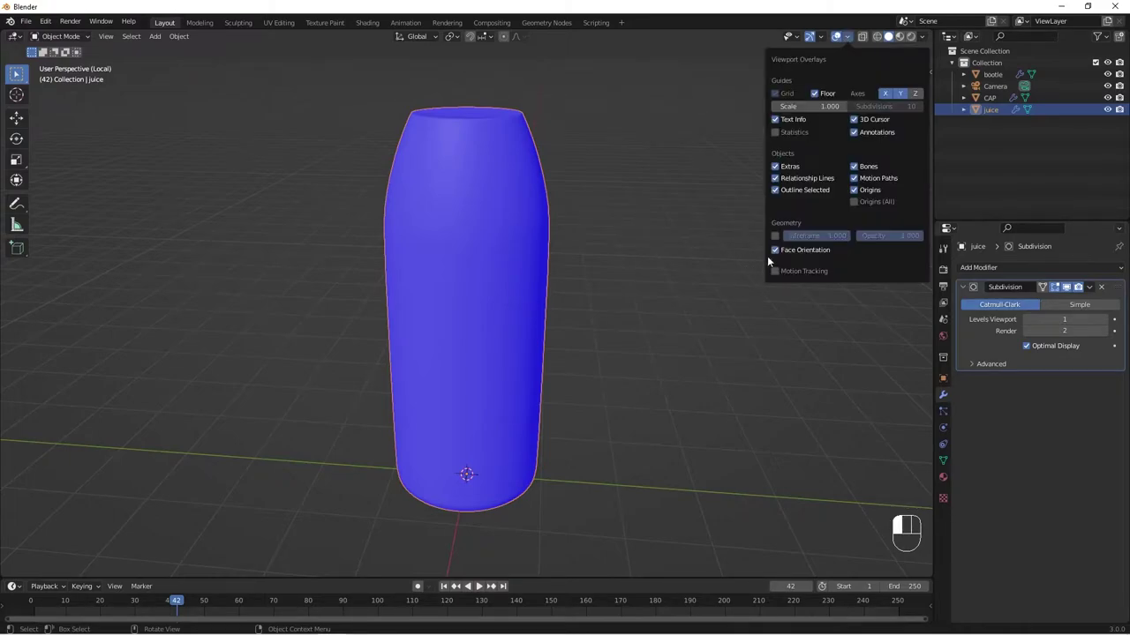
click(774, 249)
scroll(643, 301, down, 2)
key(KP_Divide)
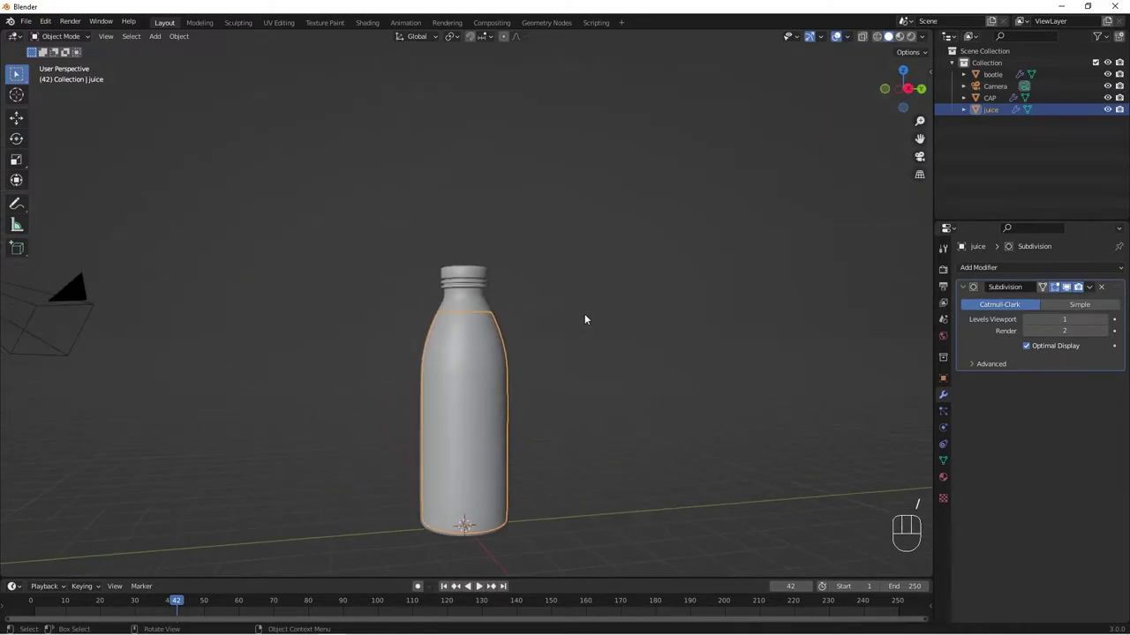
Add a mesh plane under the bottle at the world origin and scale it up by about 19.9 as a floor
middle_drag(541, 382, 509, 381)
key(shift+a)
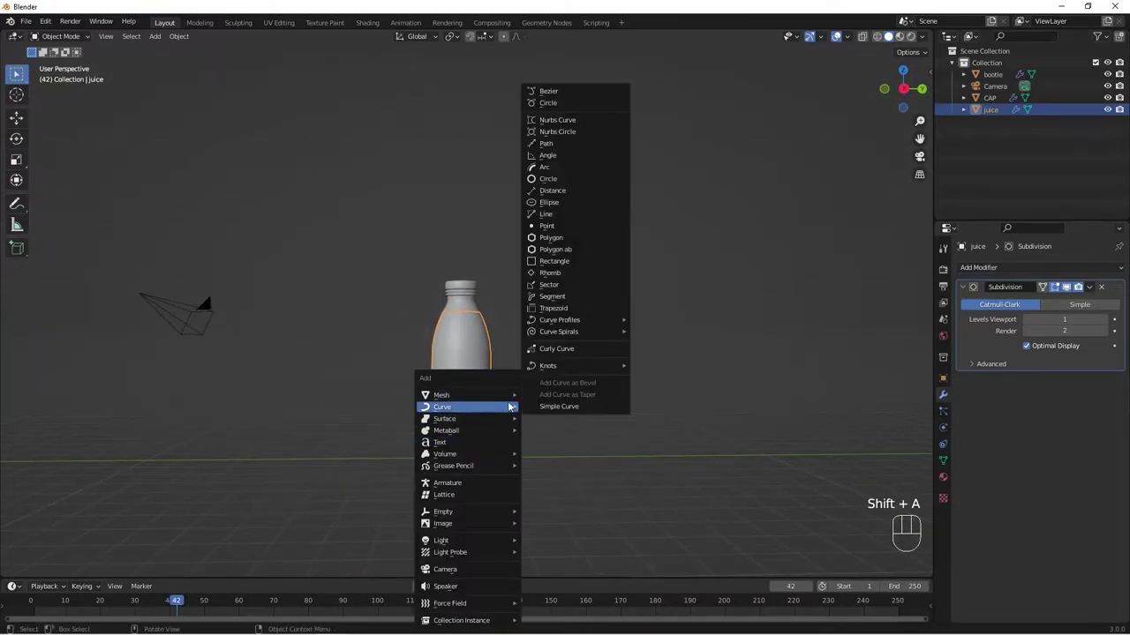
mouse_move(459, 395)
click(572, 139)
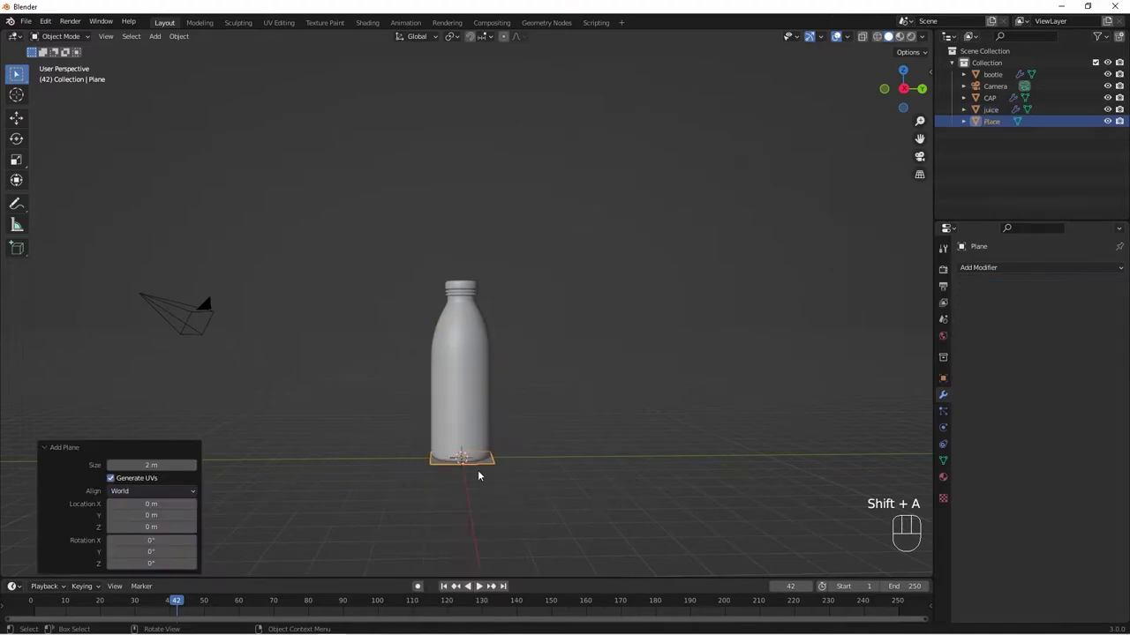
key(s)
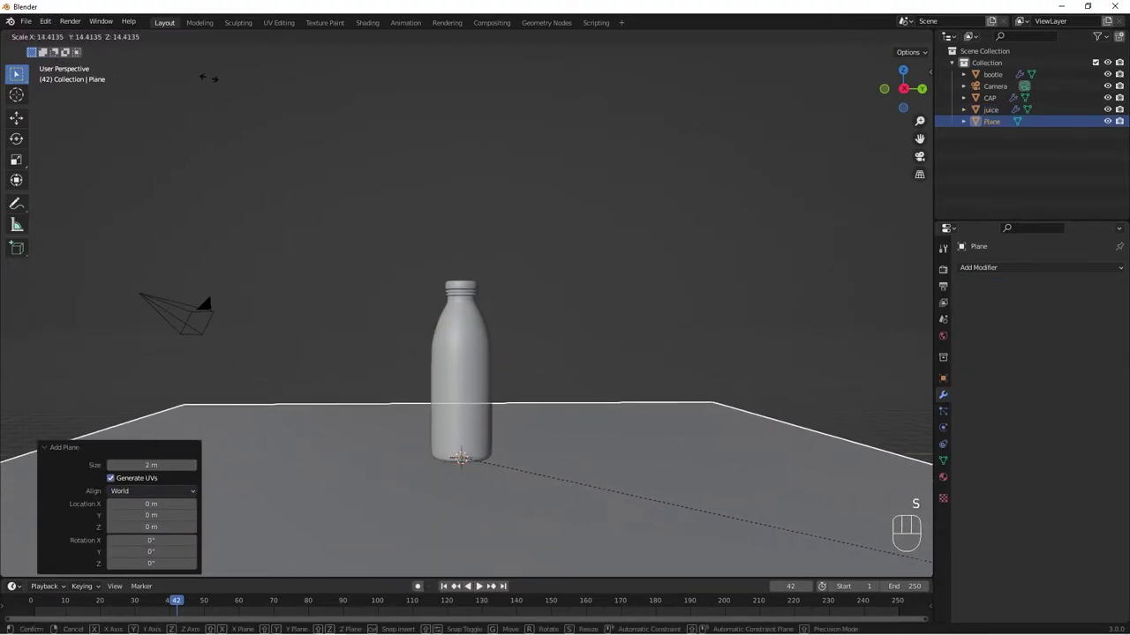
click(445, 259)
middle_drag(445, 259, 477, 466)
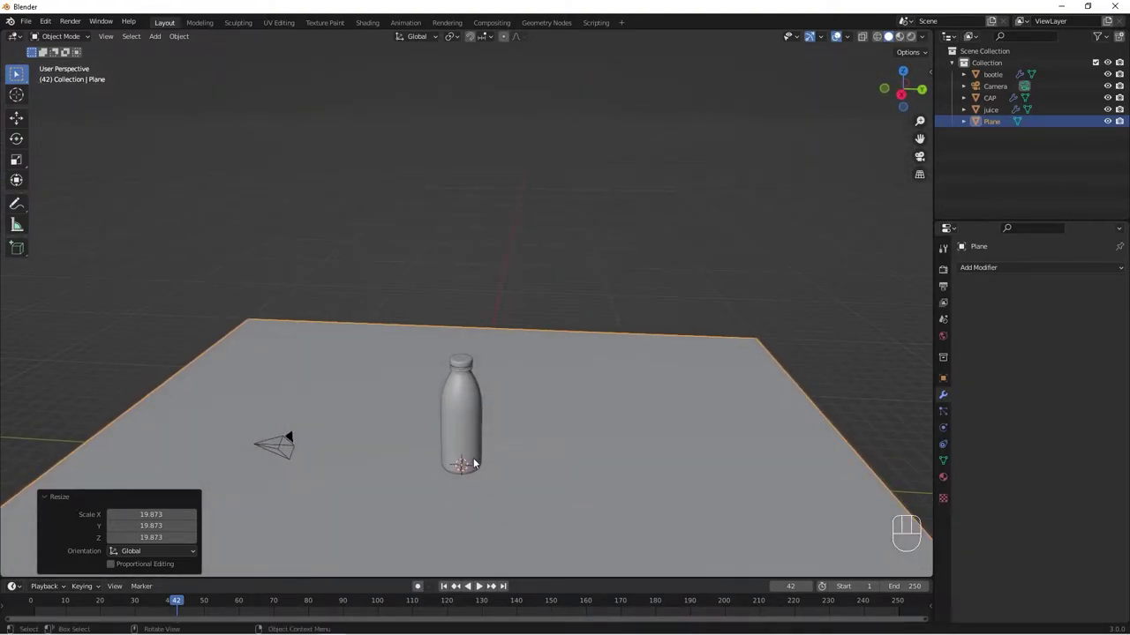
Extrude the floor plane's far edge behind the bottle upward by about 25 m along Z to form a backdrop wall
key(Tab)
click(514, 332)
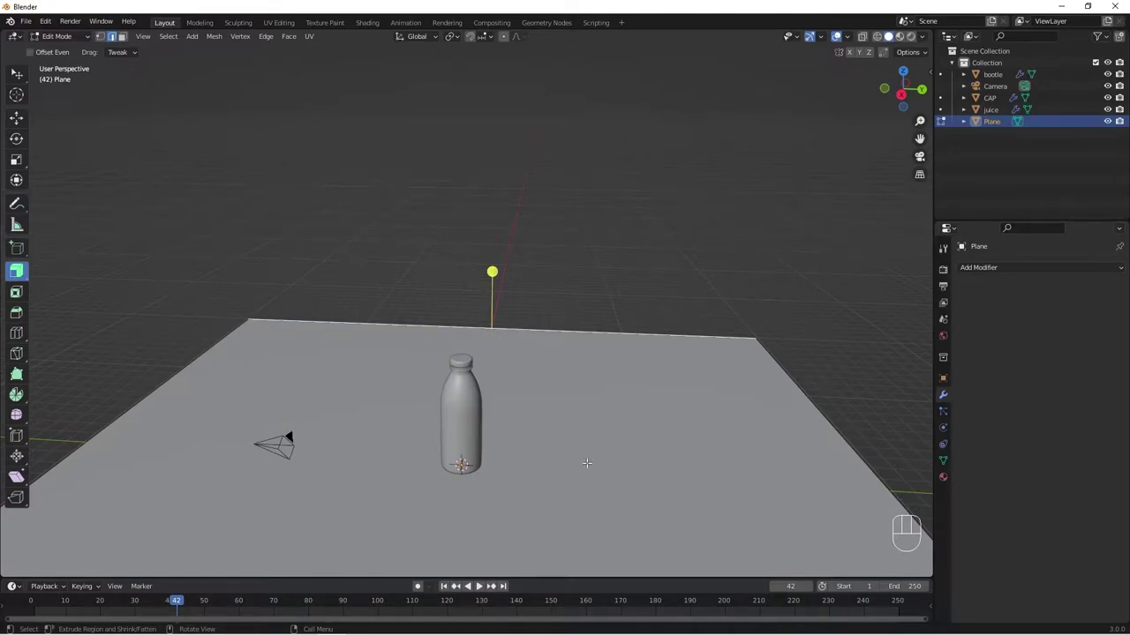
mouse_move(587, 466)
middle_down()
mouse_move(494, 468)
mouse_move(596, 450)
middle_up()
key(e)
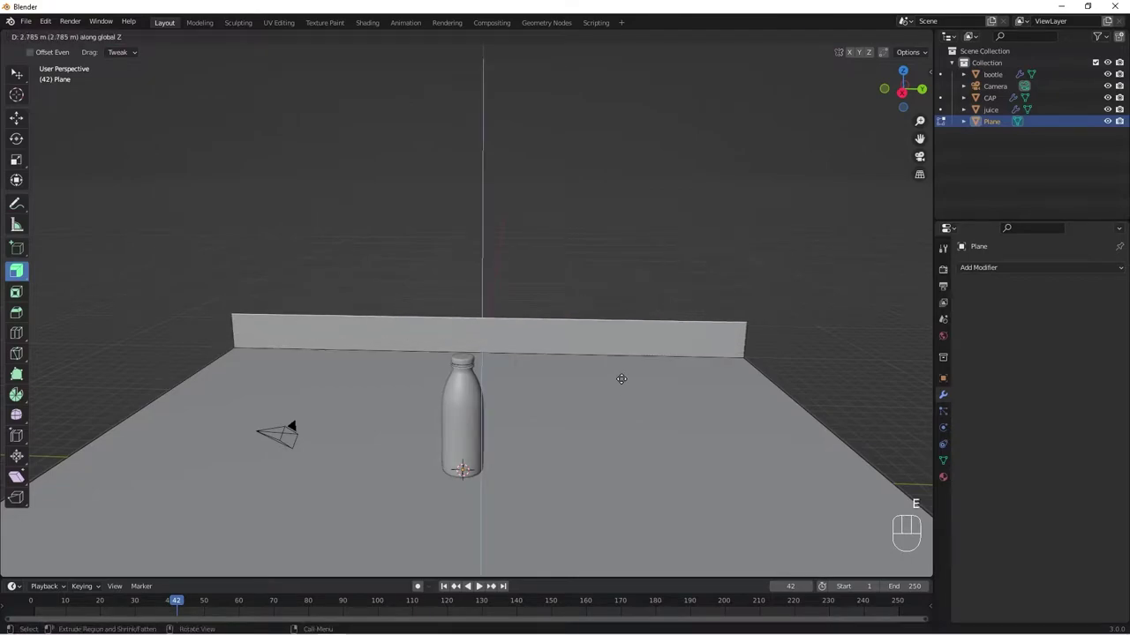
click(633, 71)
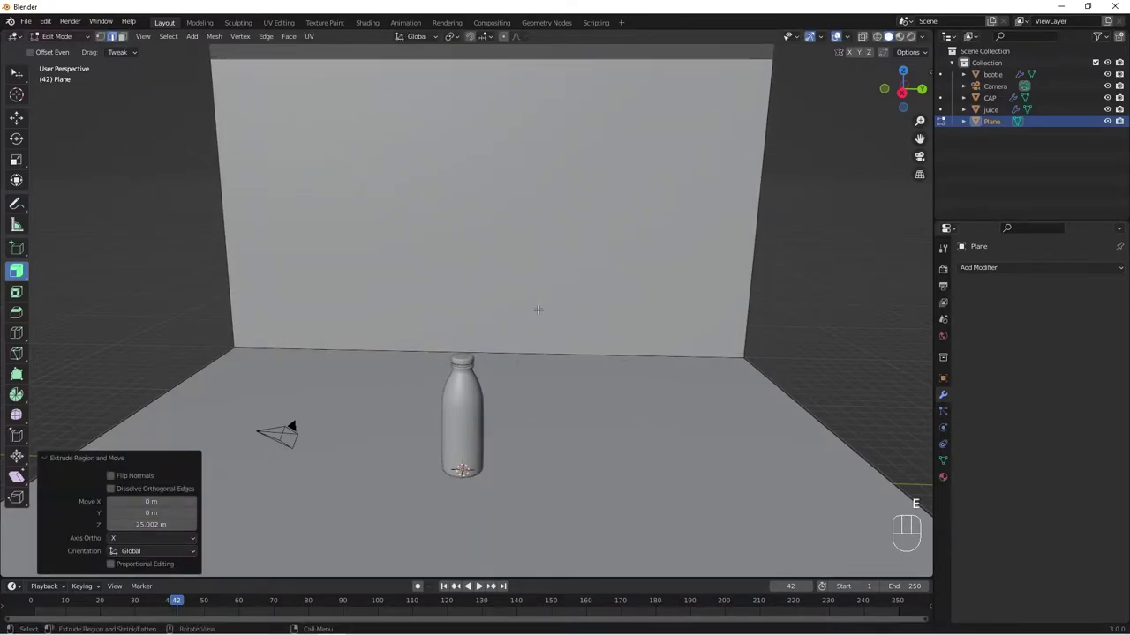
Bevel the edge where the floor meets the wall with 5 segments and a width of about 0.331 m
click(530, 356)
key(ctrl+b)
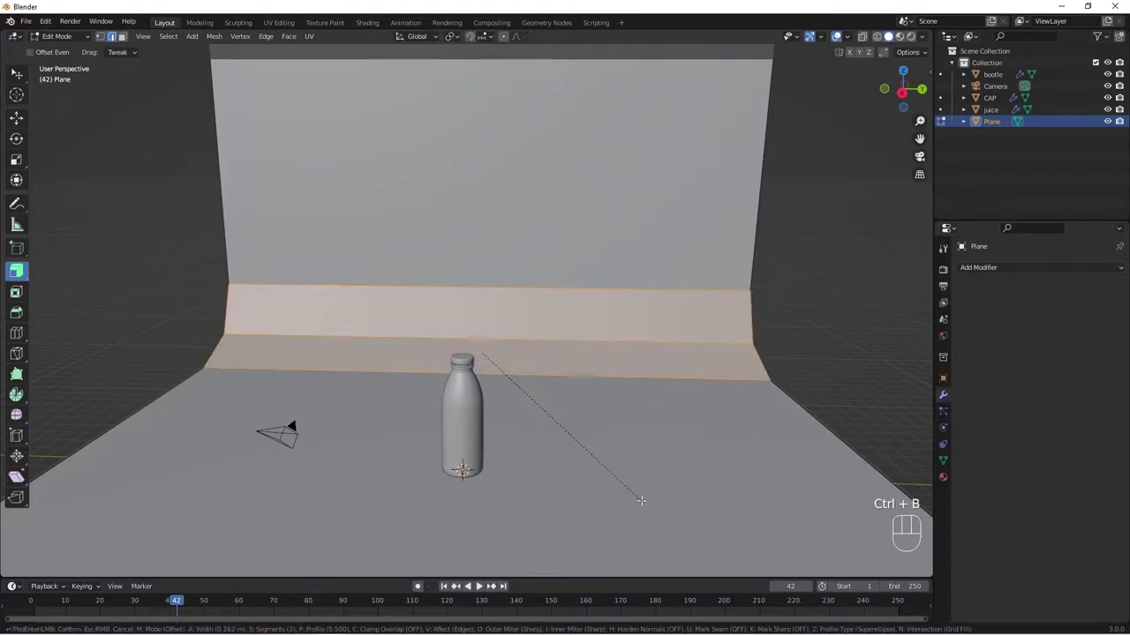
scroll(639, 497, up, 2)
click(642, 522)
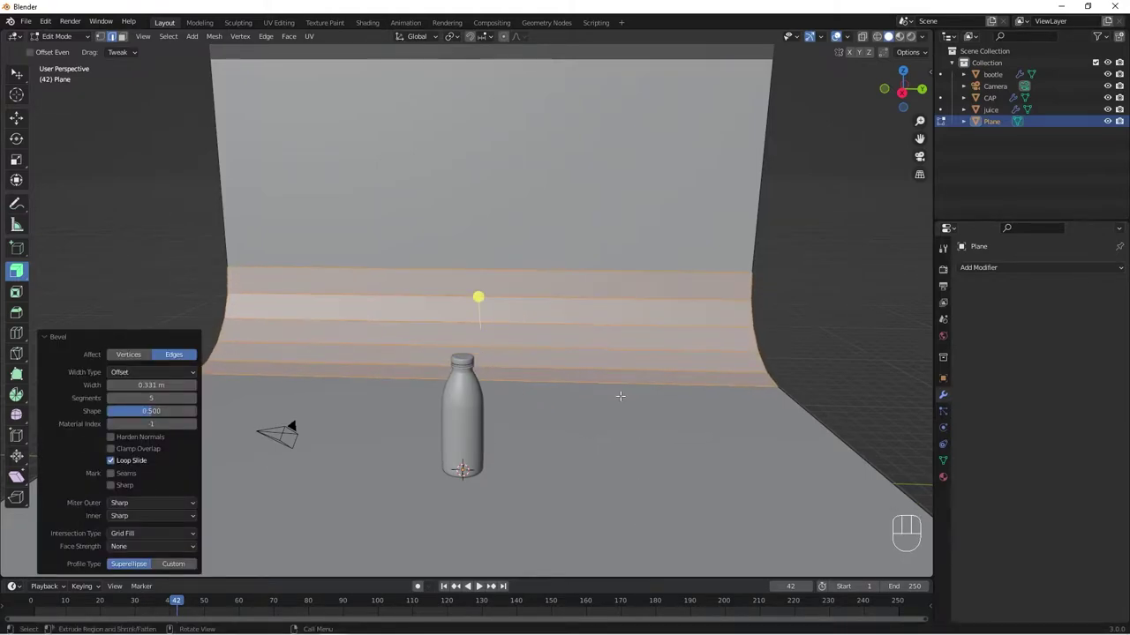
Return to Object Mode and apply smooth shading to the curved backdrop
key(Tab)
right_click(649, 474)
click(641, 421)
middle_drag(634, 427, 544, 391)
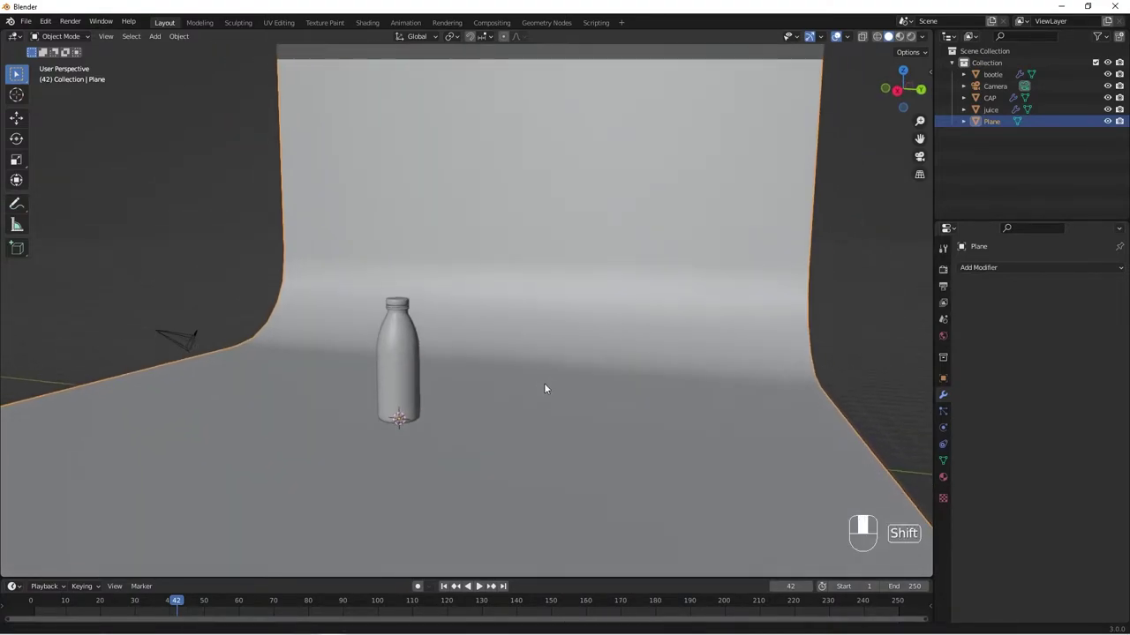
Enlarge the timeline area and split the 3D viewport into two side-by-side viewports
middle_drag(444, 444, 391, 489)
drag(396, 578, 396, 408)
shift+middle_drag(369, 280, 373, 345)
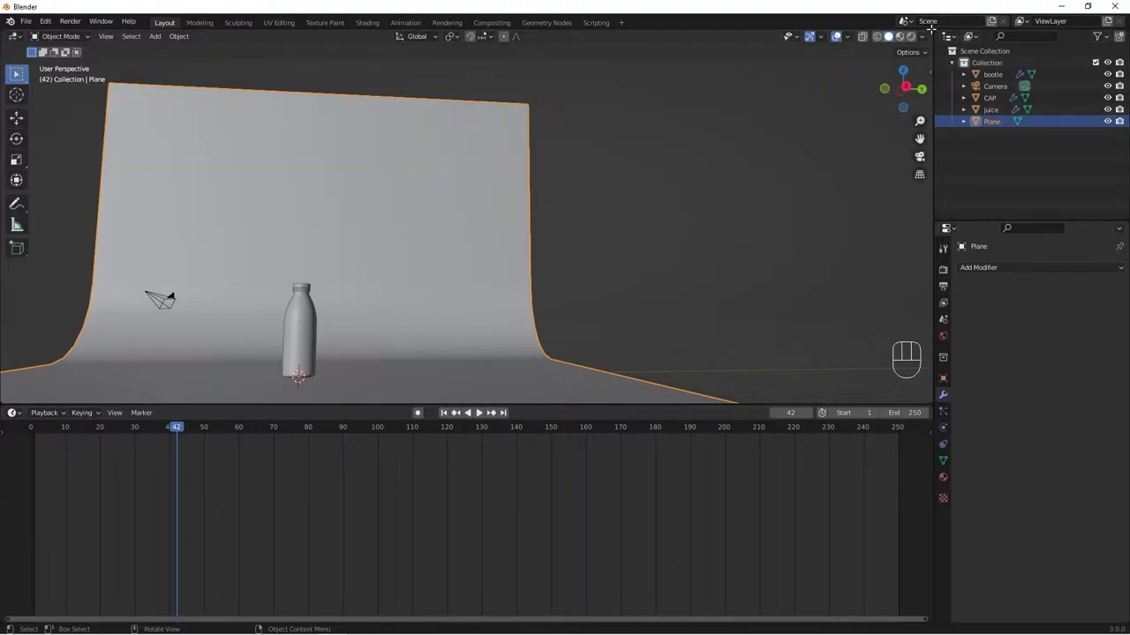
drag(931, 29, 579, 133)
Show the scene through the camera in the new viewport, with the camera frame filling the area
scroll(724, 284, up, 3)
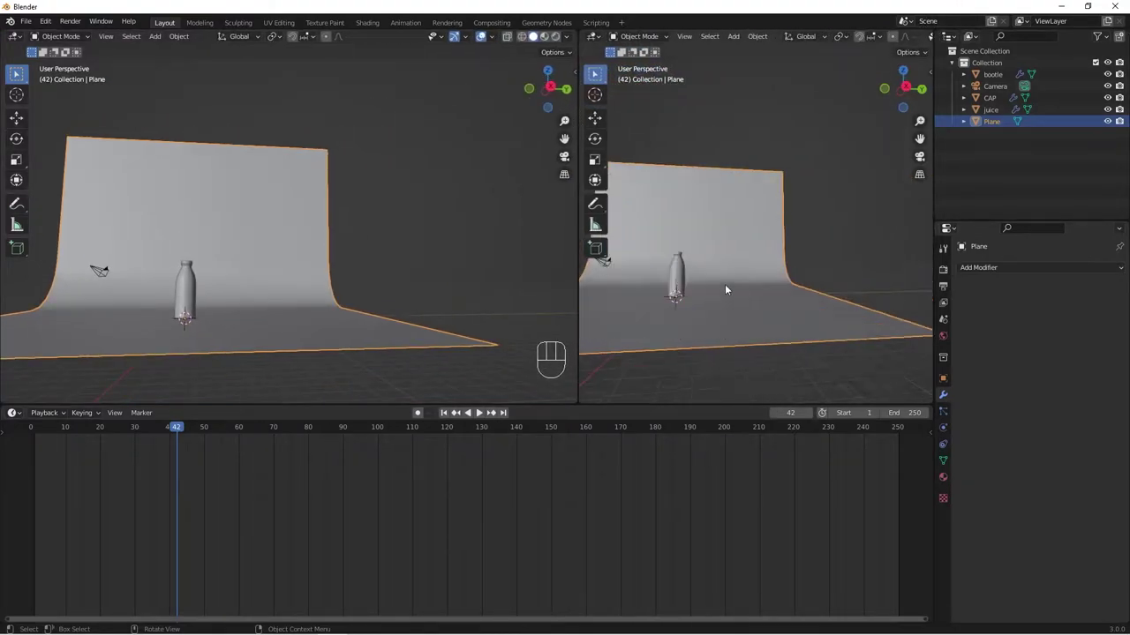
shift+middle_drag(692, 326, 785, 288)
scroll(784, 288, down, 3)
shift+middle_drag(799, 244, 793, 318)
click(920, 157)
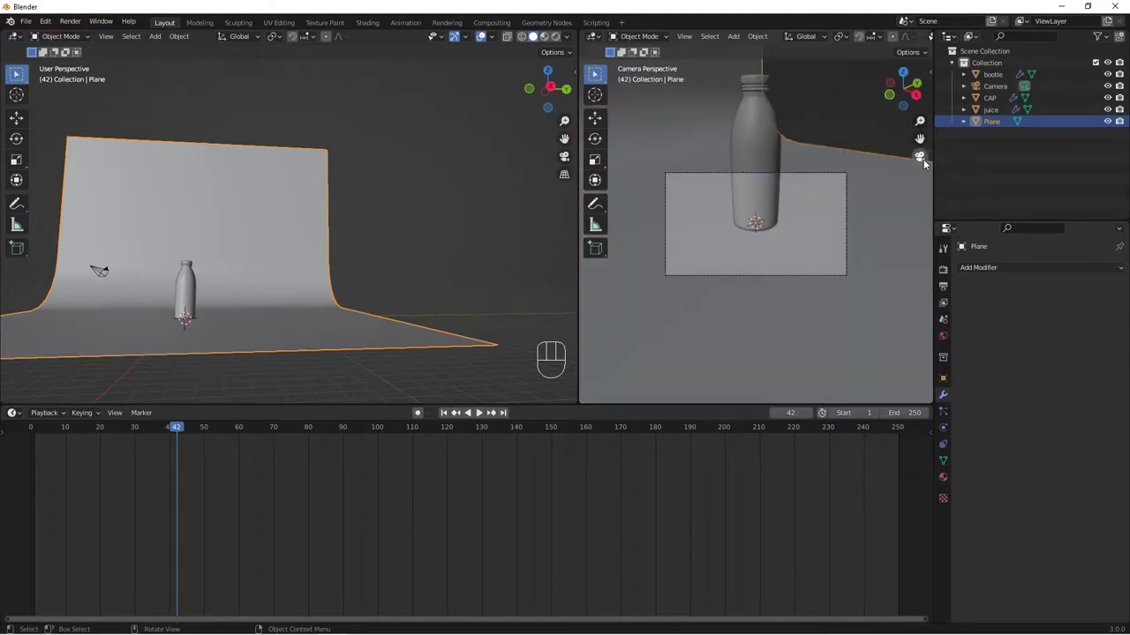
scroll(771, 259, up, 3)
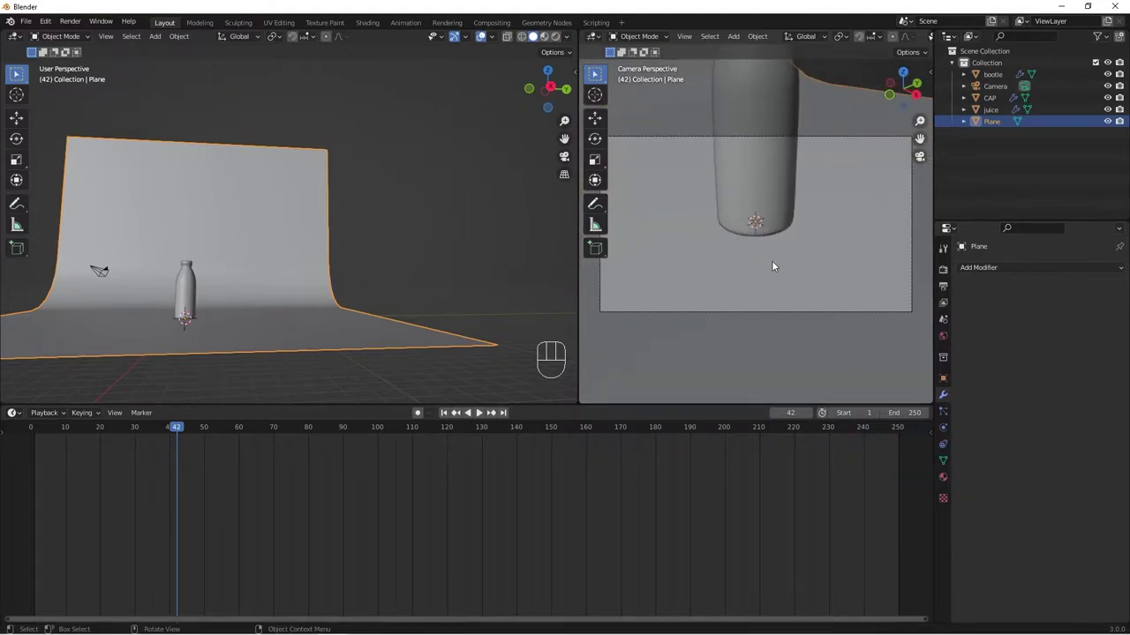
shift+middle_drag(819, 330, 807, 300)
Lock the camera to the view in the camera viewport and hide that viewport's sidebar again
key(n)
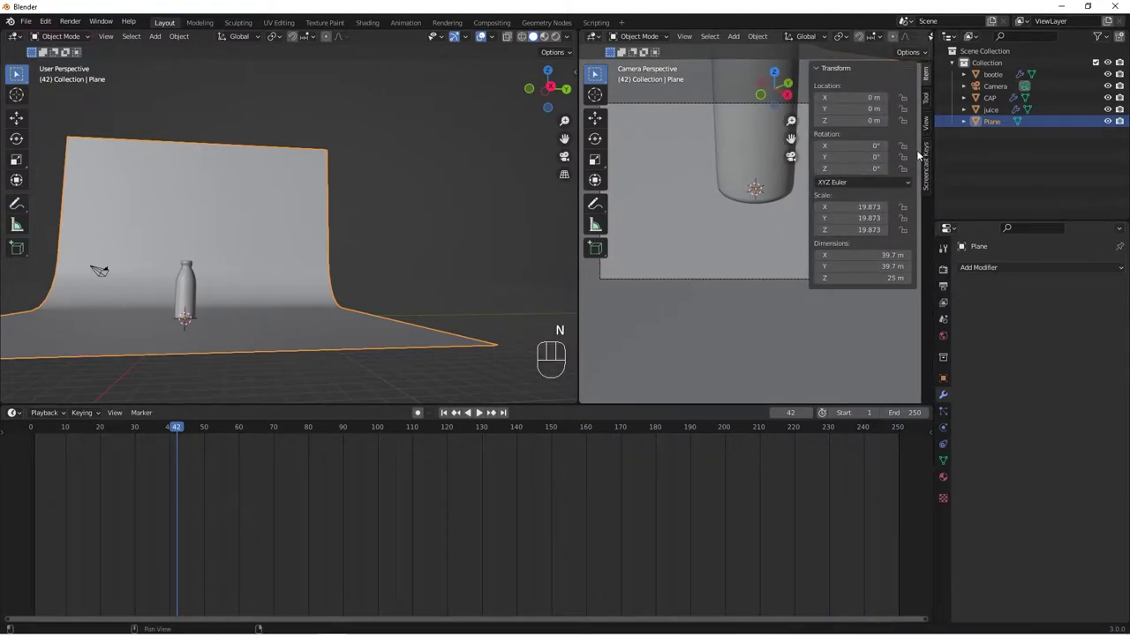
click(925, 121)
click(859, 216)
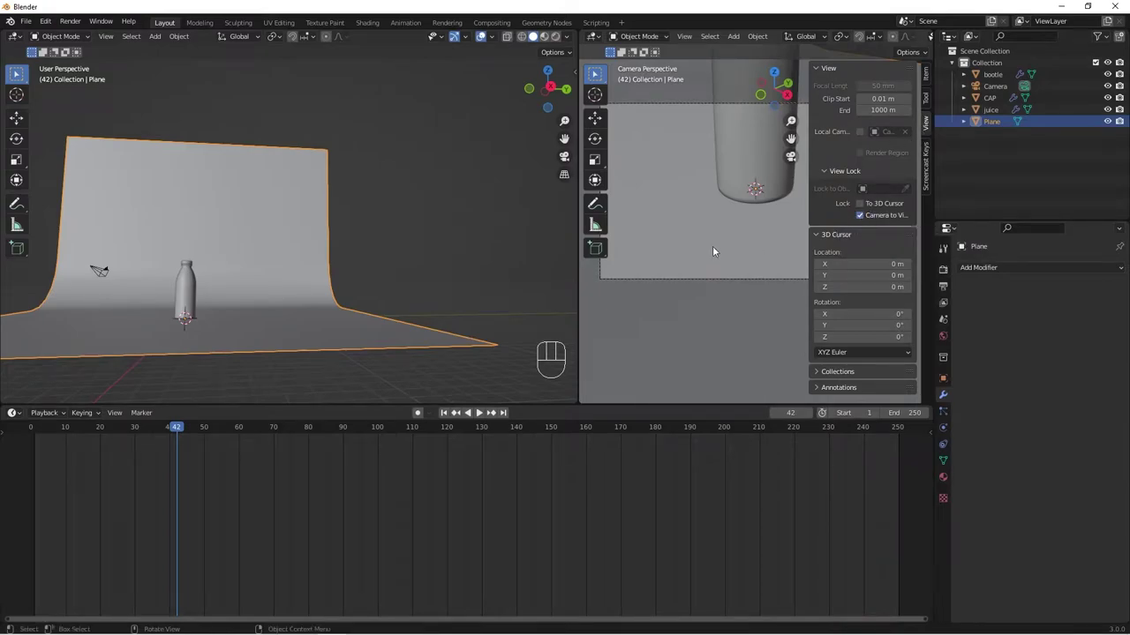
key(n)
Reframe the camera so that the whole bottle is seen from the front against the backdrop
mouse_move(744, 236)
middle_down()
mouse_move(755, 217)
mouse_move(674, 207)
mouse_move(701, 197)
mouse_move(718, 217)
mouse_move(729, 209)
mouse_move(683, 297)
mouse_move(688, 264)
mouse_move(674, 241)
mouse_move(715, 233)
mouse_move(720, 254)
mouse_move(726, 245)
middle_up()
scroll(714, 215, down, 3)
scroll(726, 246, up, 2)
scroll(723, 247, up, 1)
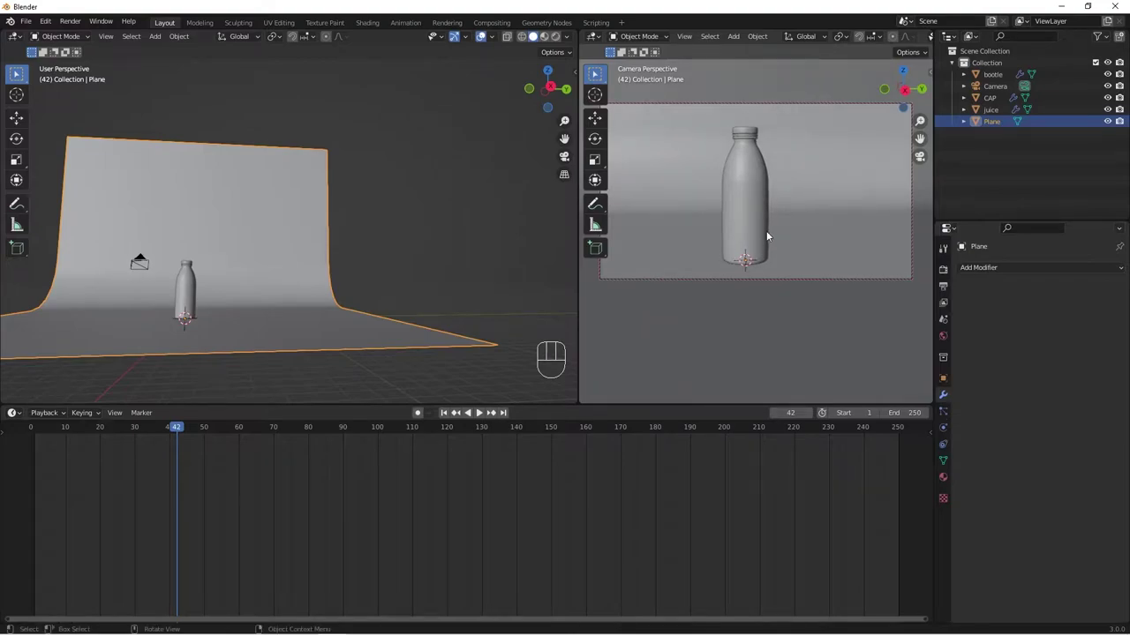
Hide the overlays and gizmos in the camera viewport, and hide the tool strips in both viewports
scroll(907, 40, down, 2)
scroll(907, 40, down, 5)
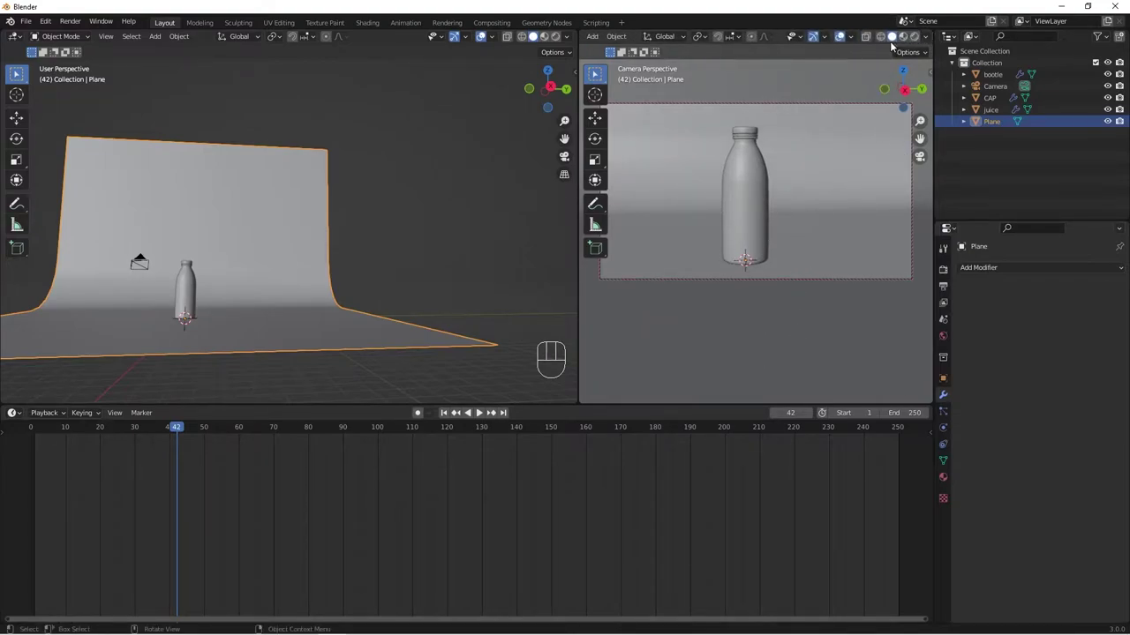
click(840, 38)
click(813, 38)
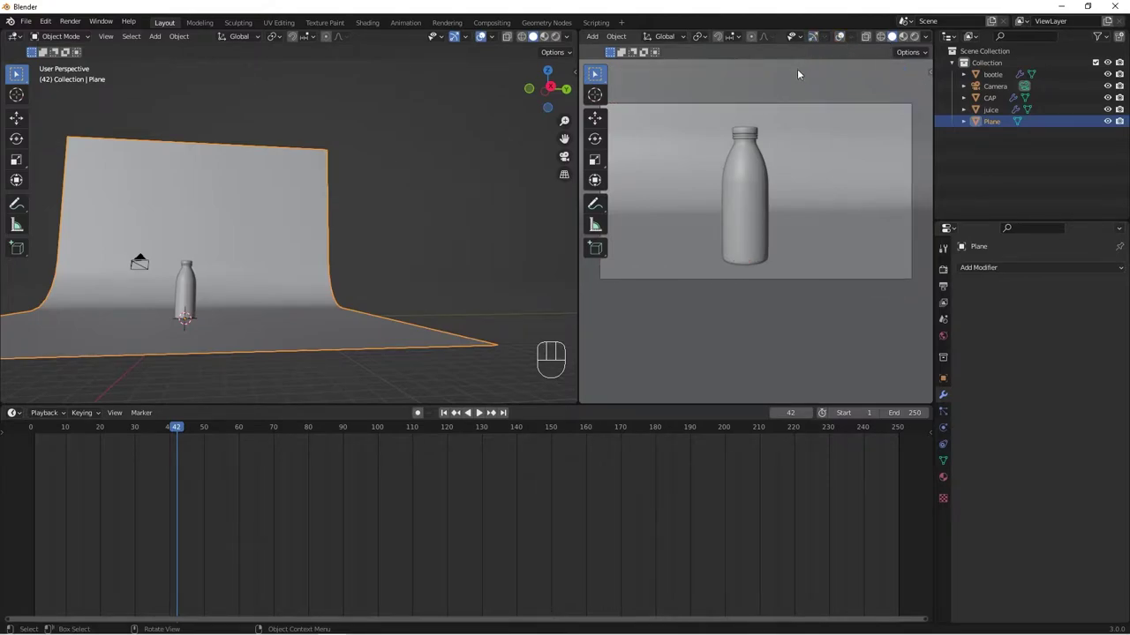
key(t)
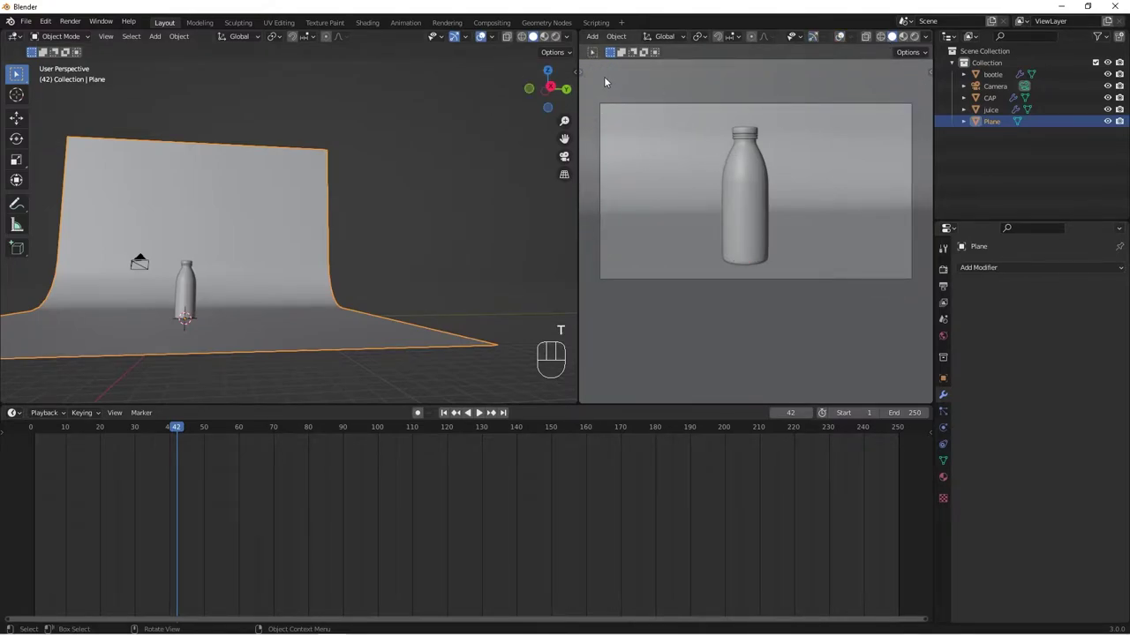
key(t)
key(t)
key(t)
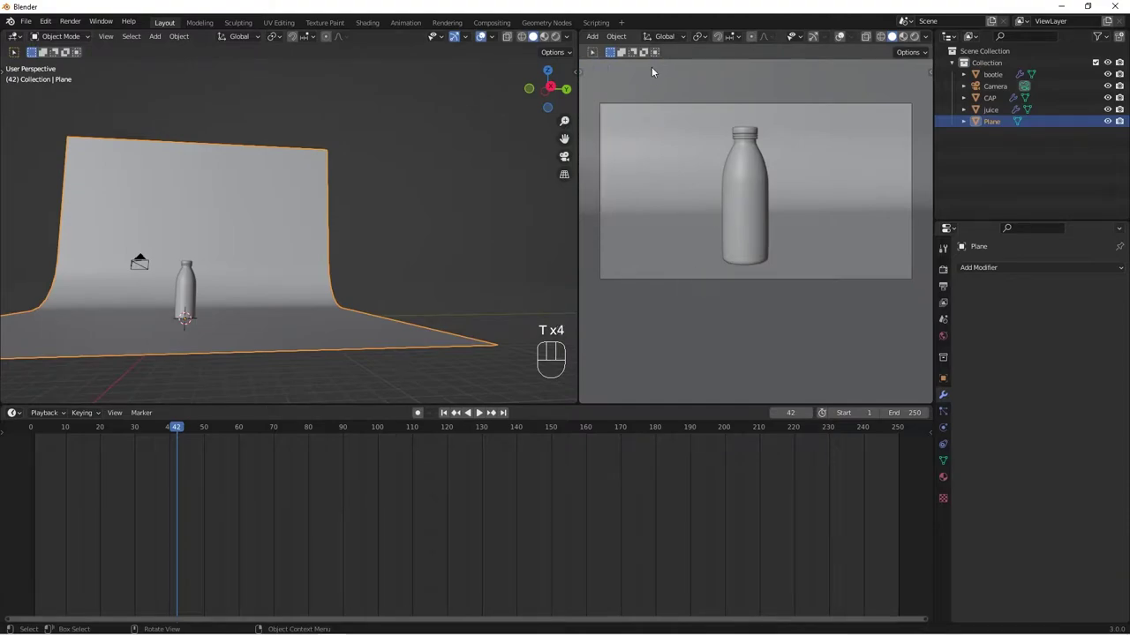
Set the render engine to Cycles and the render device to GPU Compute
click(942, 270)
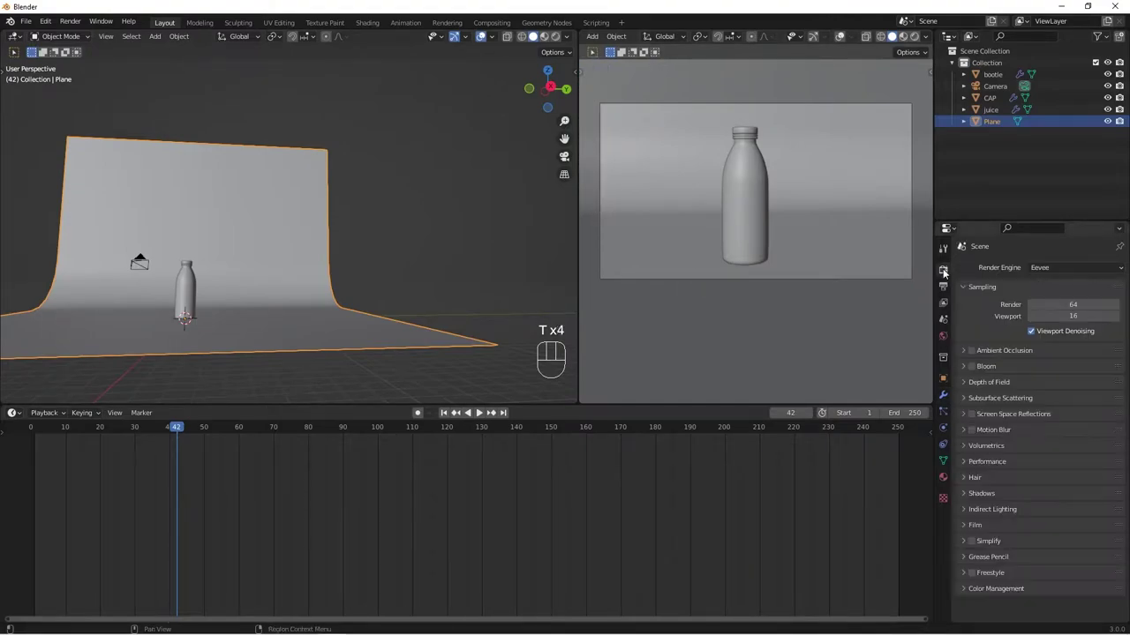
click(1111, 269)
click(1073, 309)
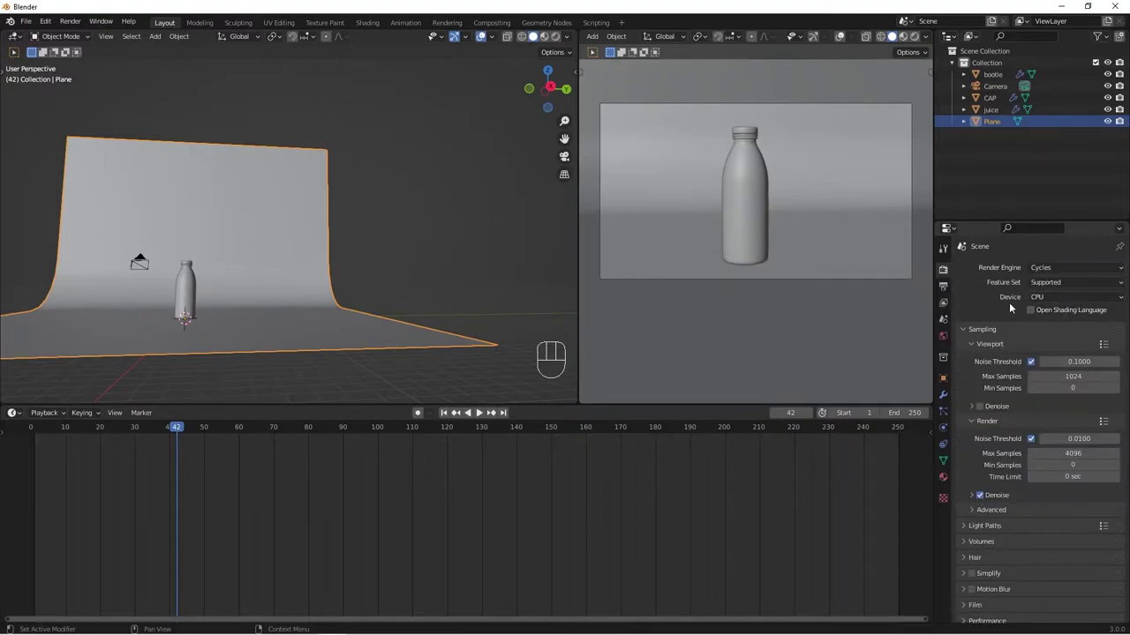
click(1044, 301)
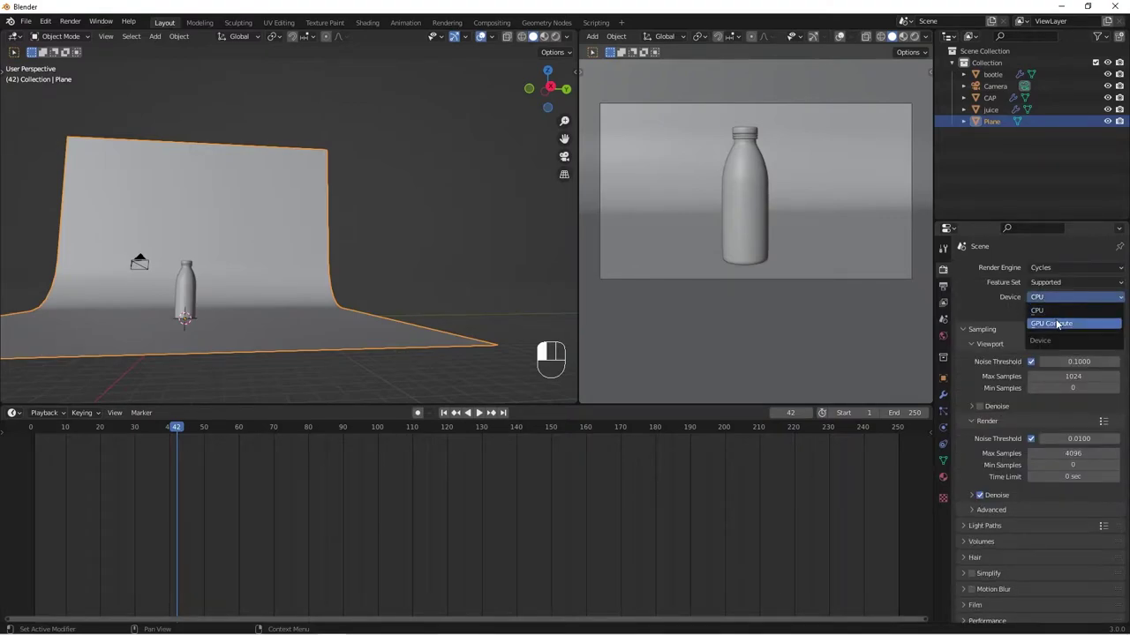
click(1058, 324)
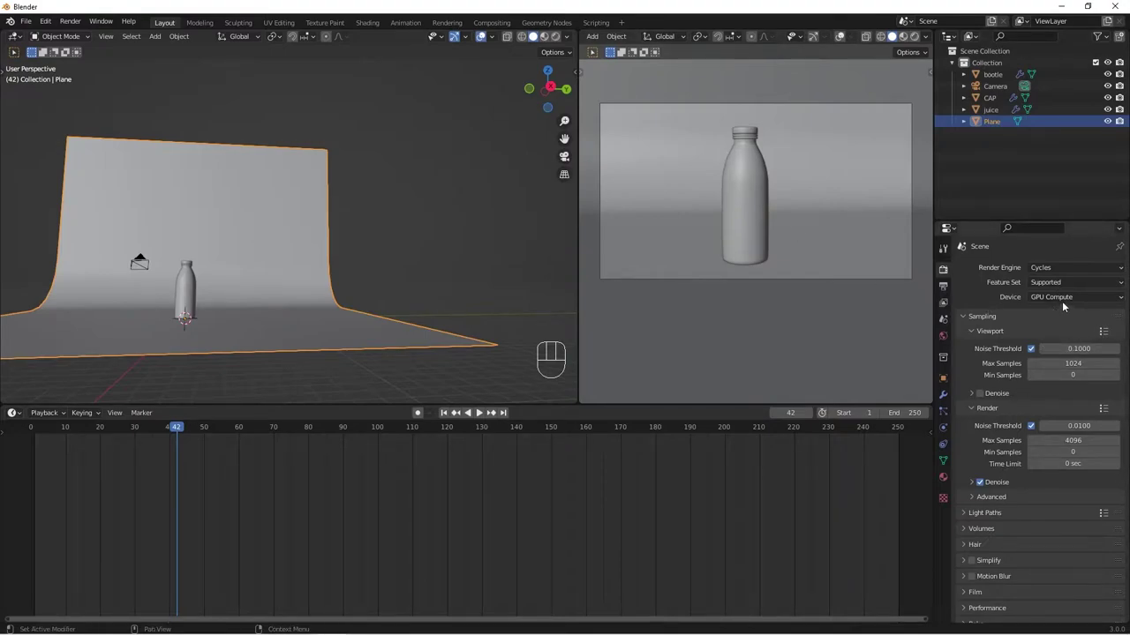
Switch the camera viewport to rendered shading and keep the other viewport in solid shading
click(914, 38)
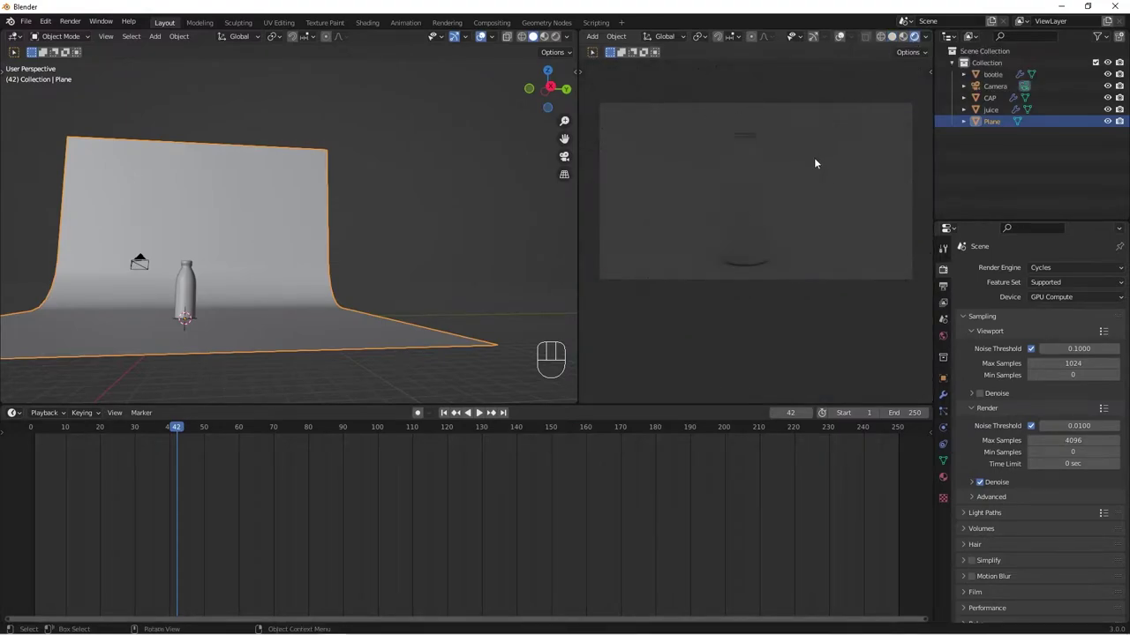
drag(783, 211, 860, 166)
middle_drag(320, 313, 581, 287)
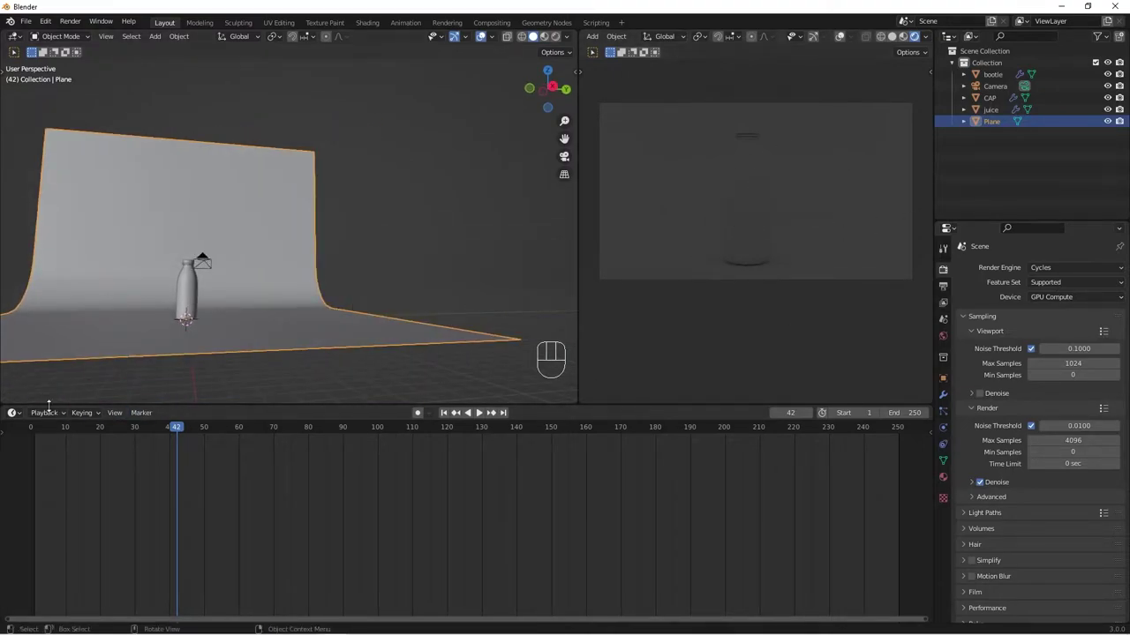
Replace the timeline with the Shader Editor and display the World shader's Background and World Output nodes
click(13, 413)
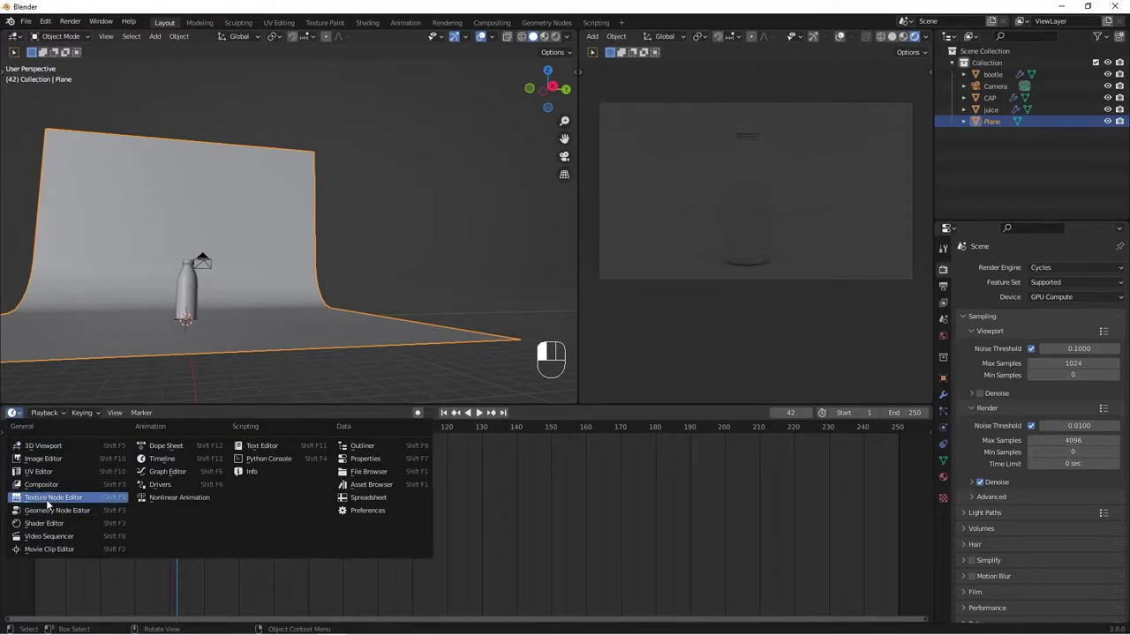
click(46, 524)
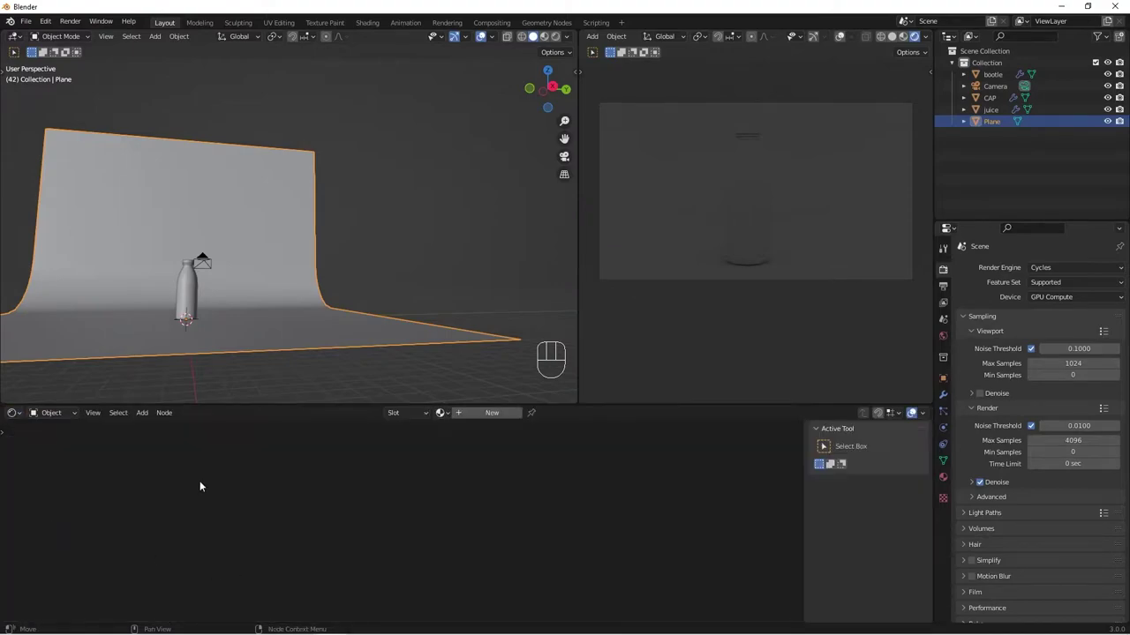
click(75, 414)
click(50, 437)
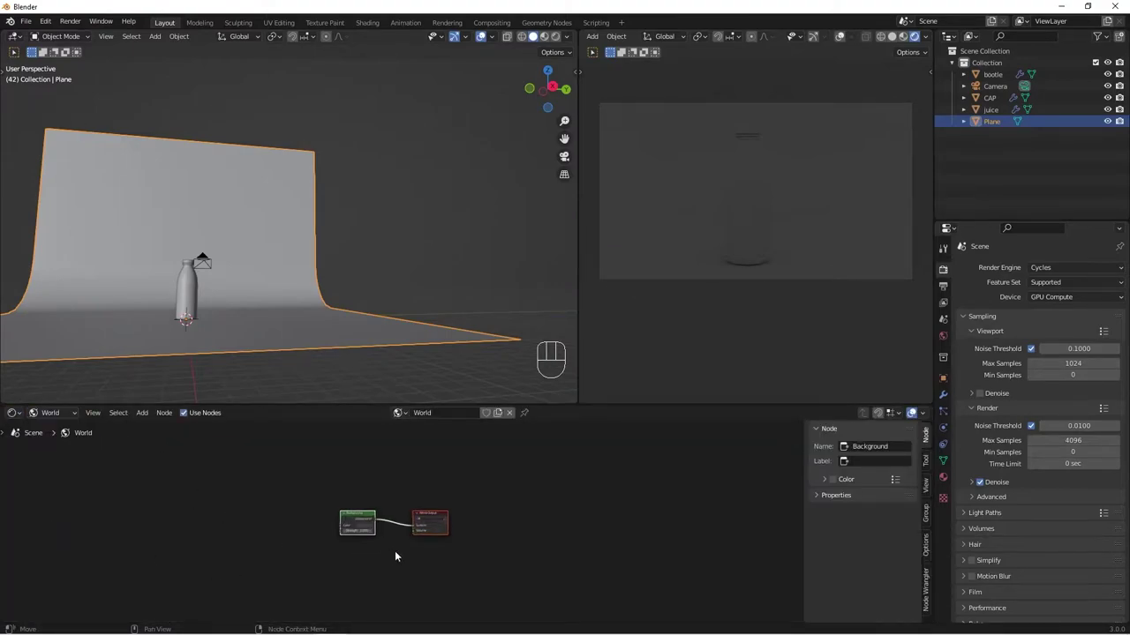
scroll(394, 550, up, 4)
middle_drag(376, 559, 479, 542)
scroll(478, 540, up, 3)
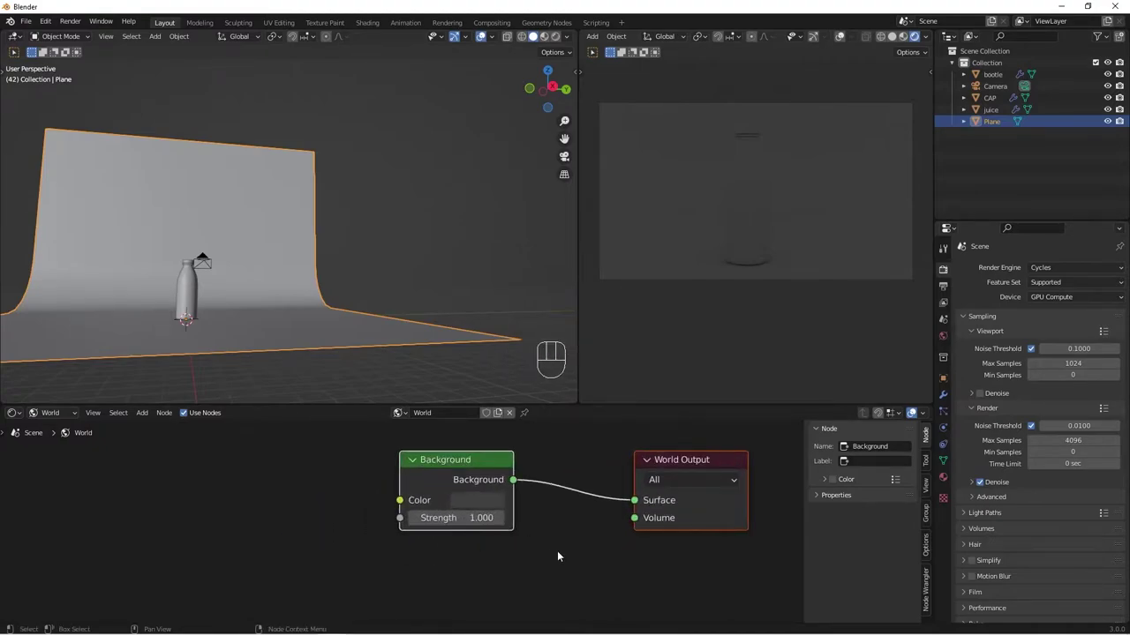
middle_drag(557, 556, 538, 574)
Search the add-ons in the preferences for "NODE" to check whether Node Wrangler is enabled, and close the preferences
click(42, 21)
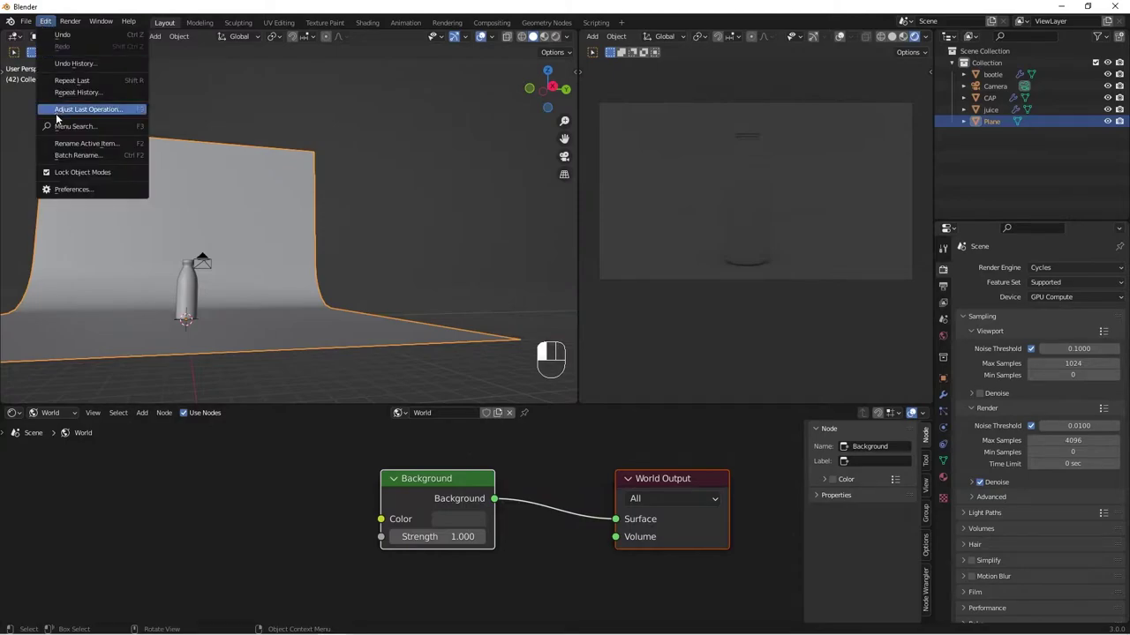
click(49, 19)
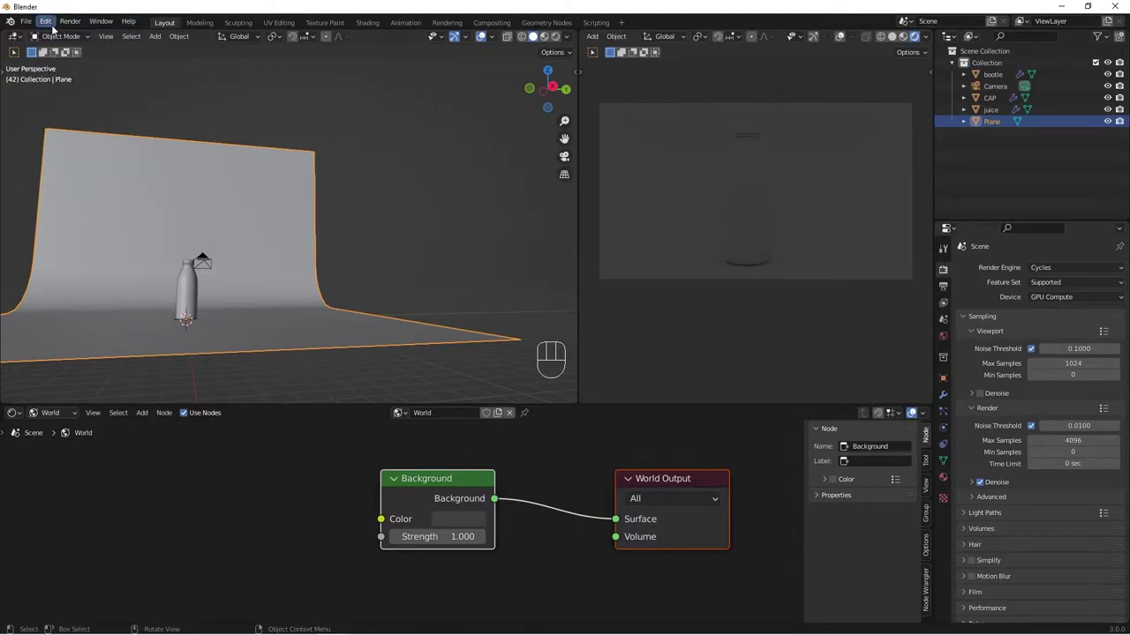
click(45, 21)
click(78, 191)
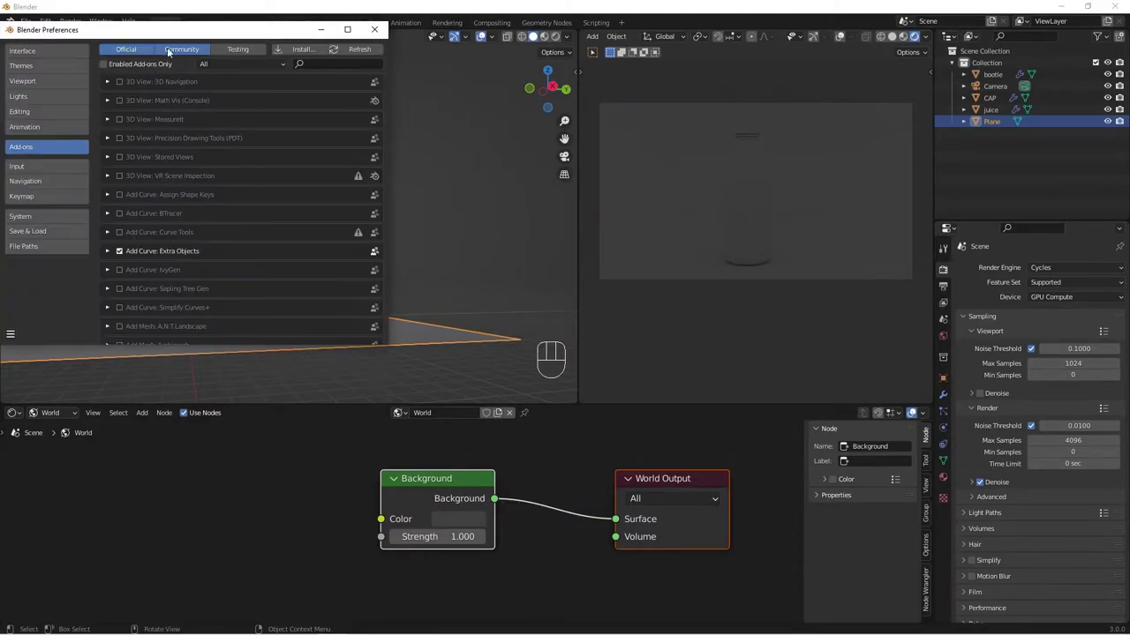
text(NODE)
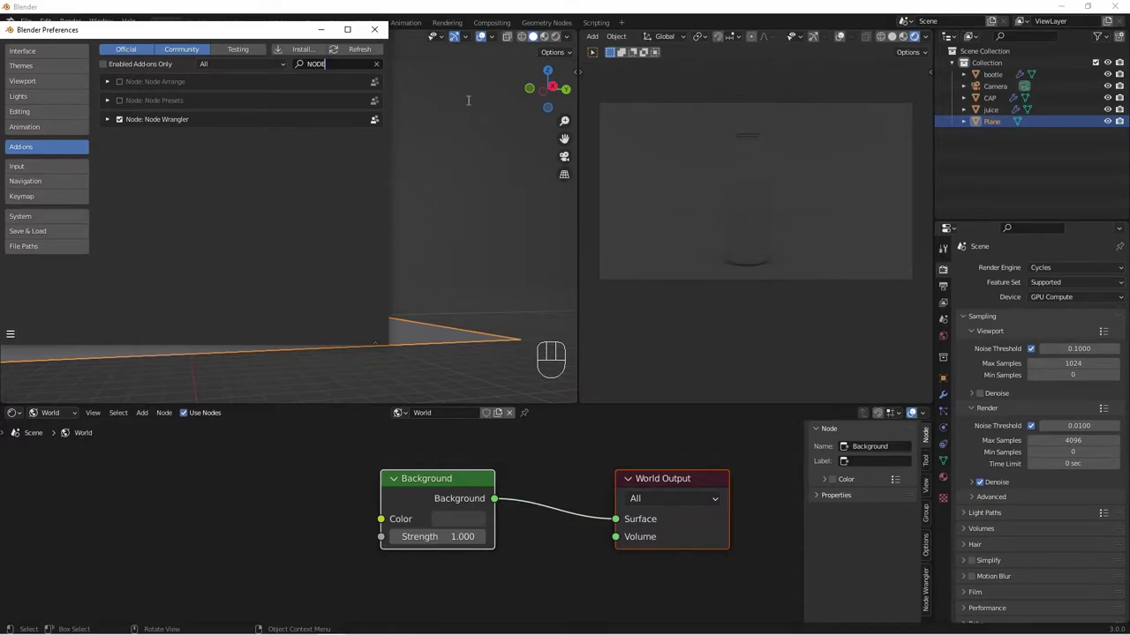
click(374, 29)
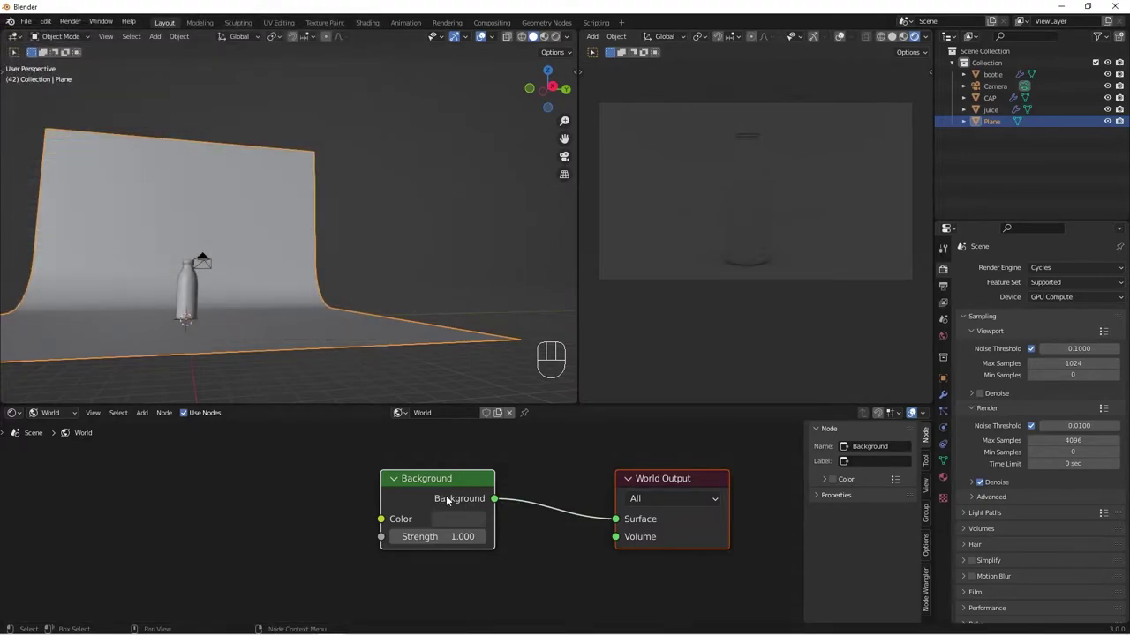
Enlarge the Shader Editor area by raising its border with the 3D viewports
scroll(468, 525, down, 2)
scroll(468, 525, down, 1)
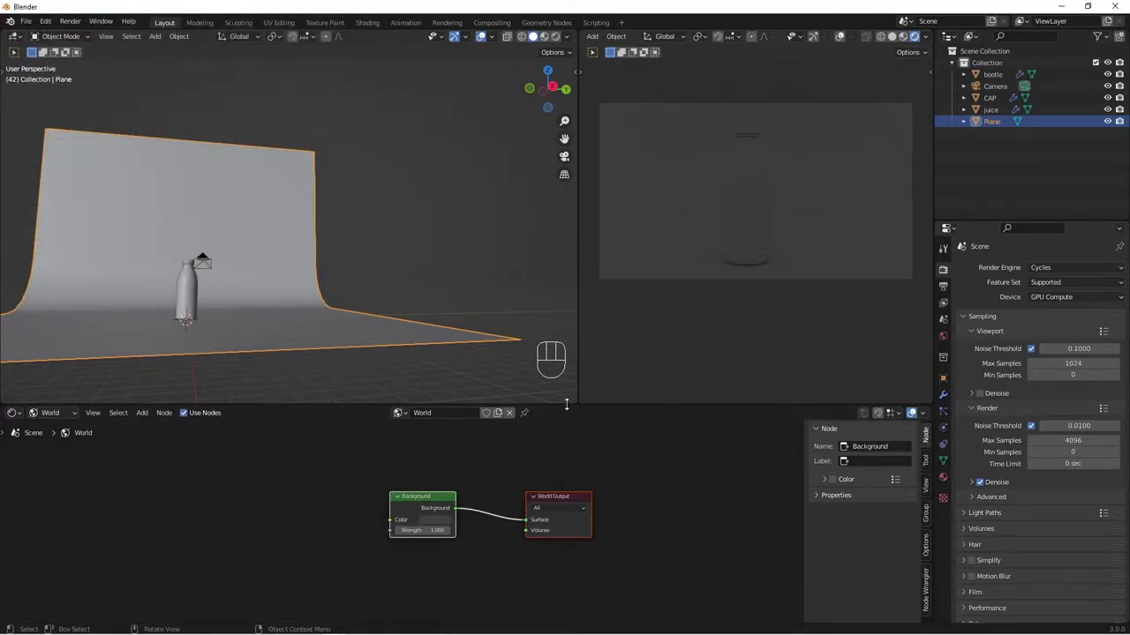
drag(566, 404, 575, 346)
scroll(426, 561, up, 3)
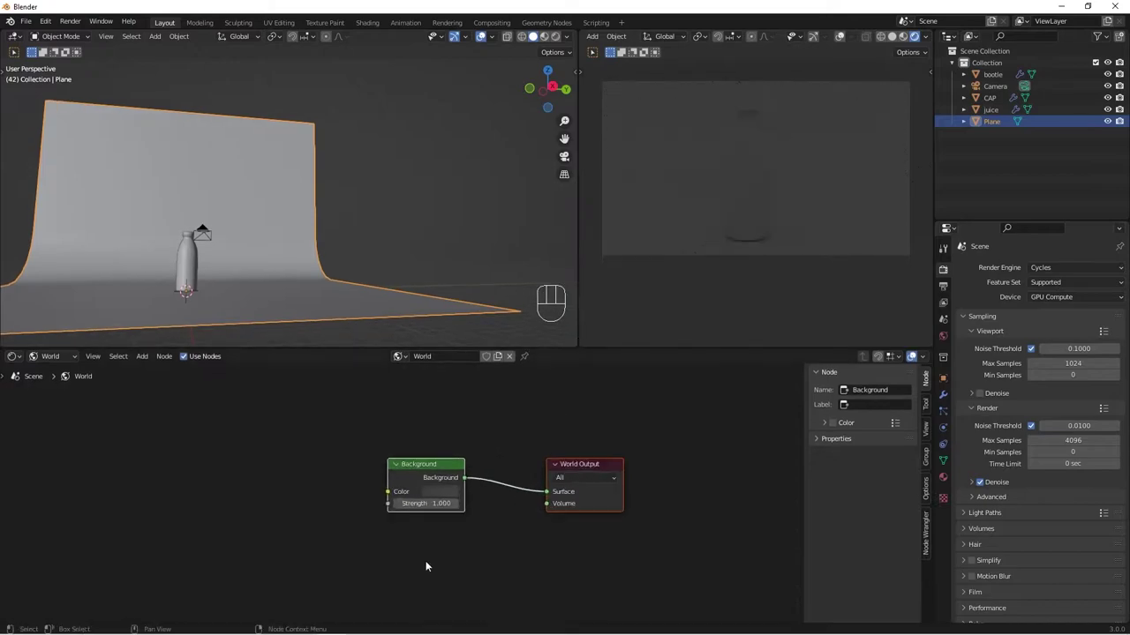
Add an Environment Texture with Mapping and Texture Coordinate nodes to the world's Background node and space the nodes apart
click(49, 355)
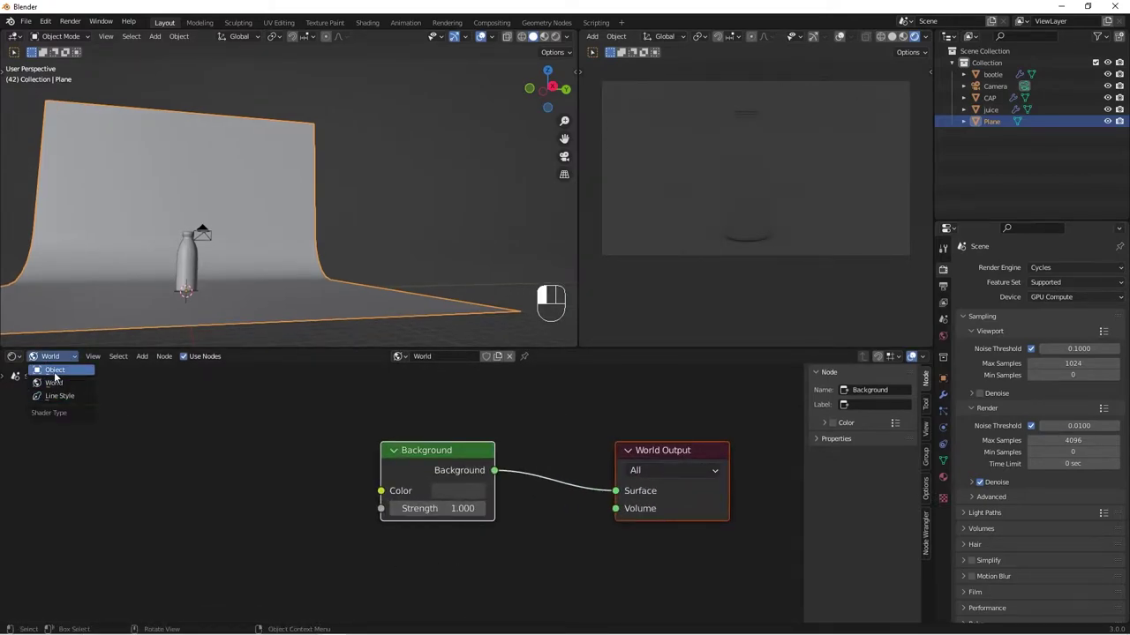
click(54, 382)
click(423, 454)
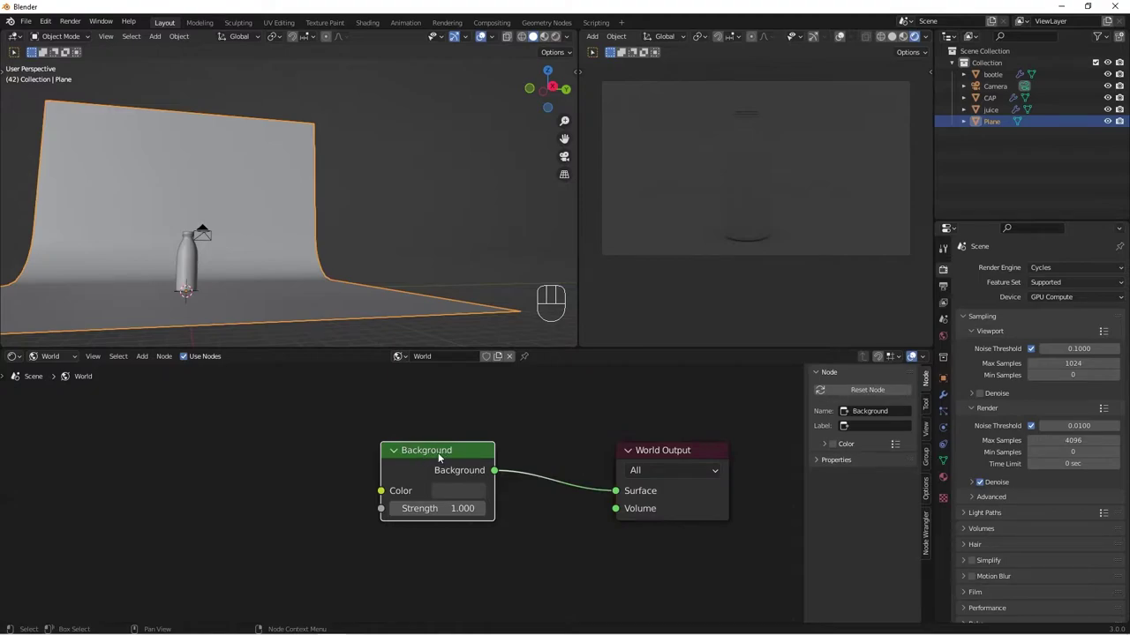
key(ctrl+t)
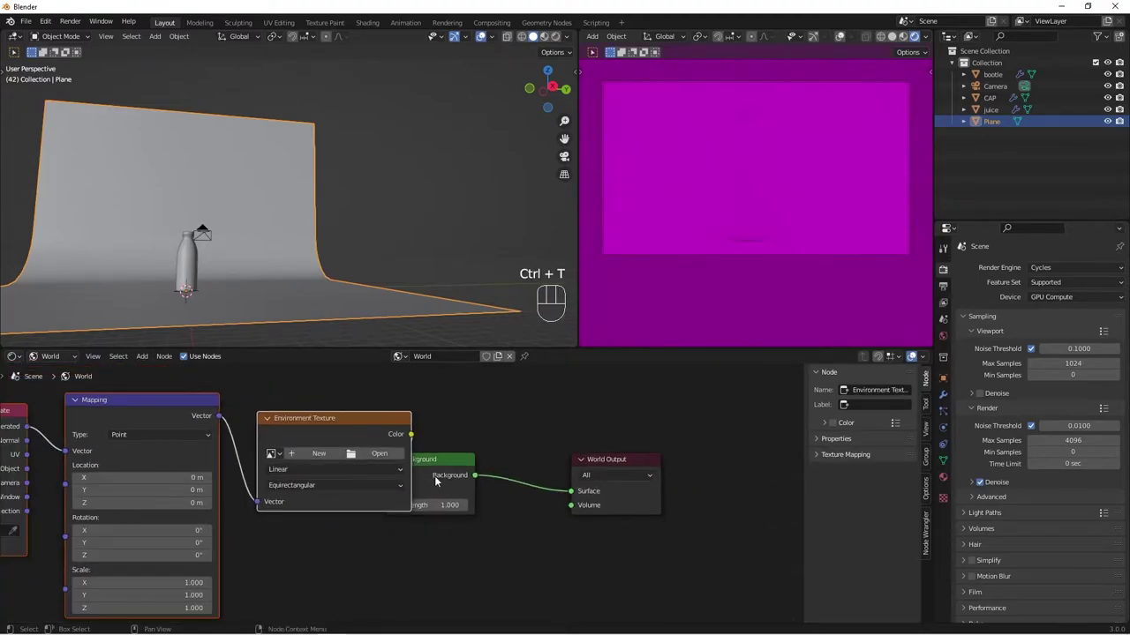
scroll(441, 477, down, 2)
drag(532, 474, 576, 468)
drag(437, 481, 479, 477)
scroll(328, 462, up, 1)
scroll(329, 462, up, 1)
middle_drag(353, 484, 418, 497)
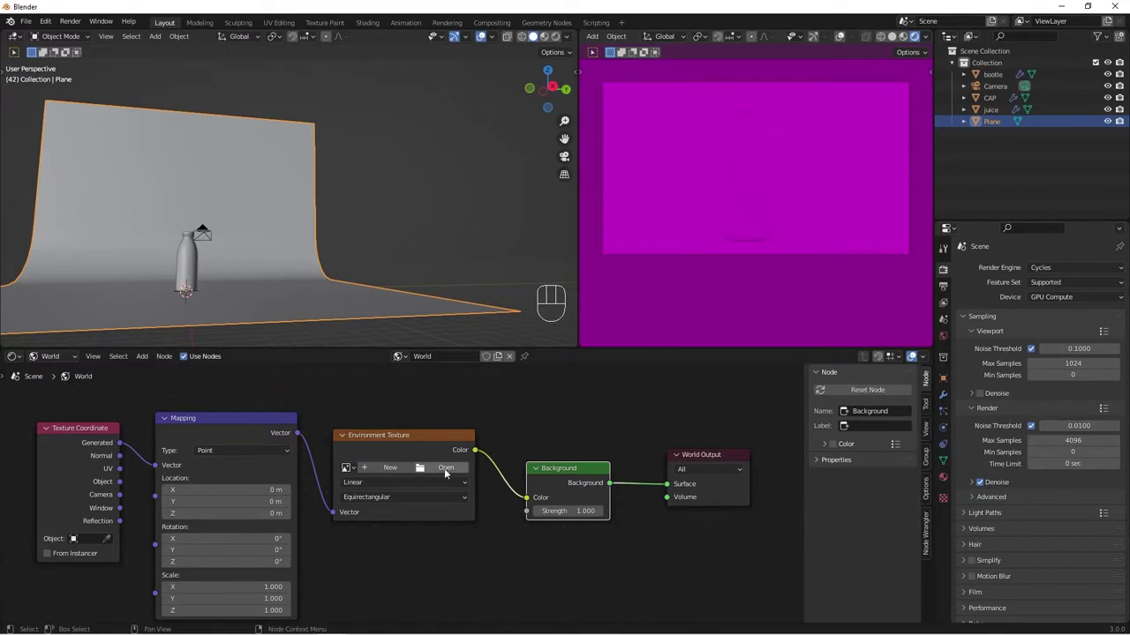
Load photo_studio_01_4k.hdr from the hdri folder into the Environment Texture and inspect the lighting from several angles
click(446, 470)
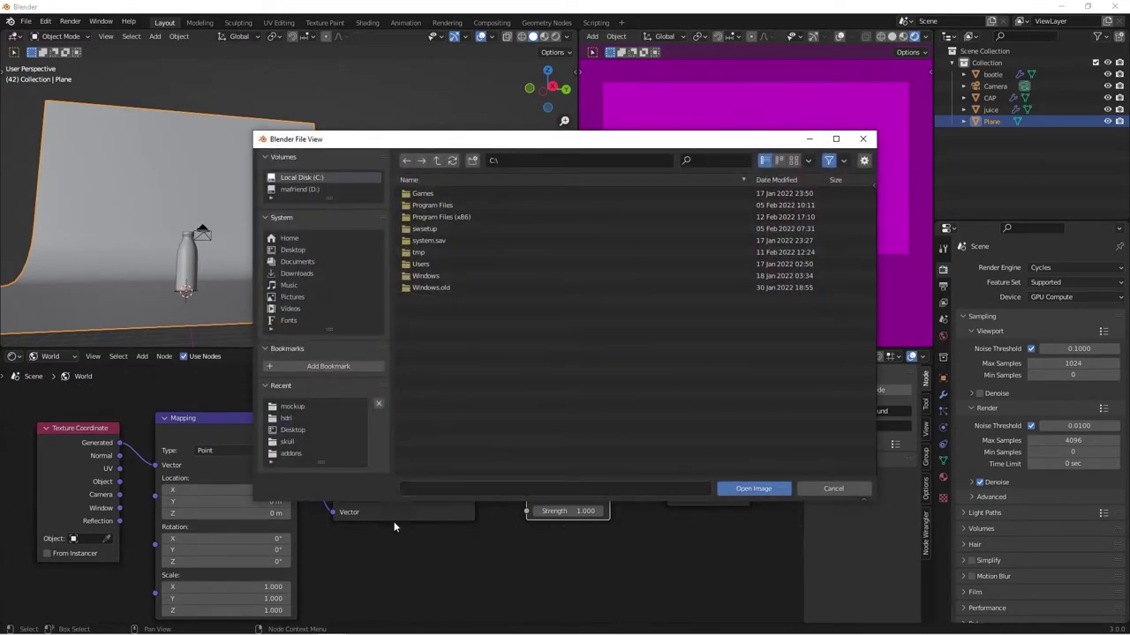
click(295, 419)
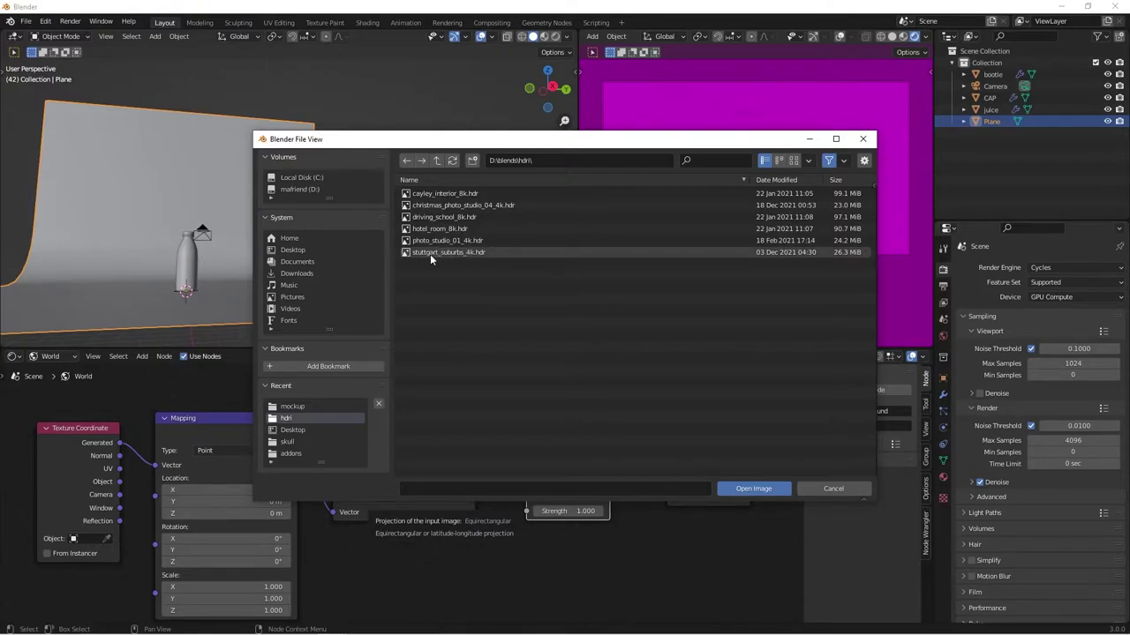
click(454, 243)
click(754, 489)
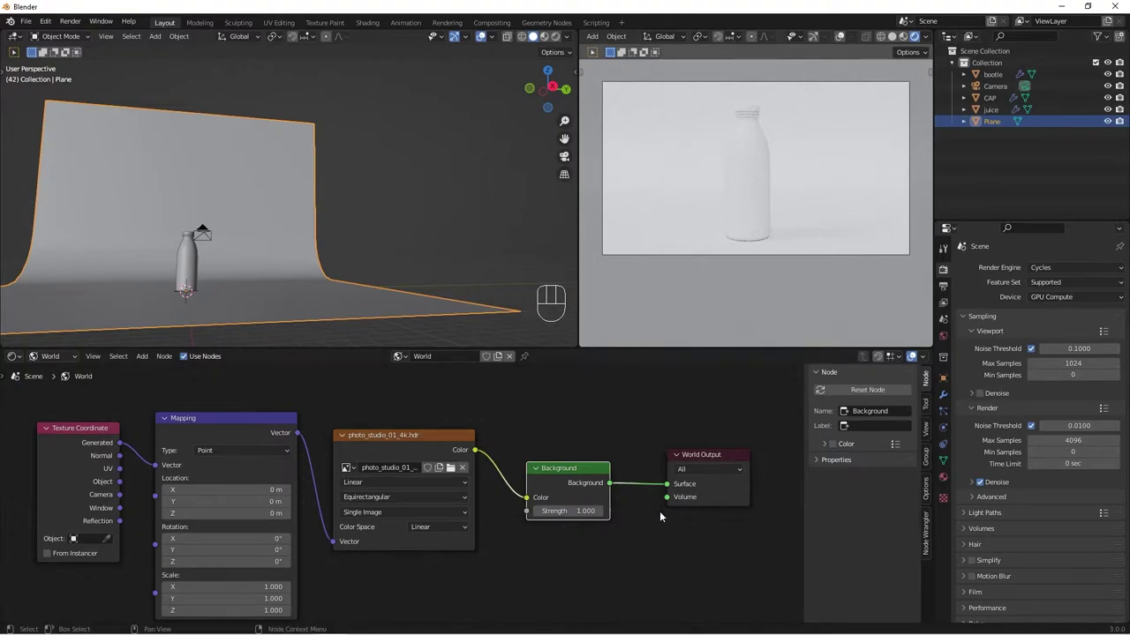
middle_drag(764, 215, 830, 137)
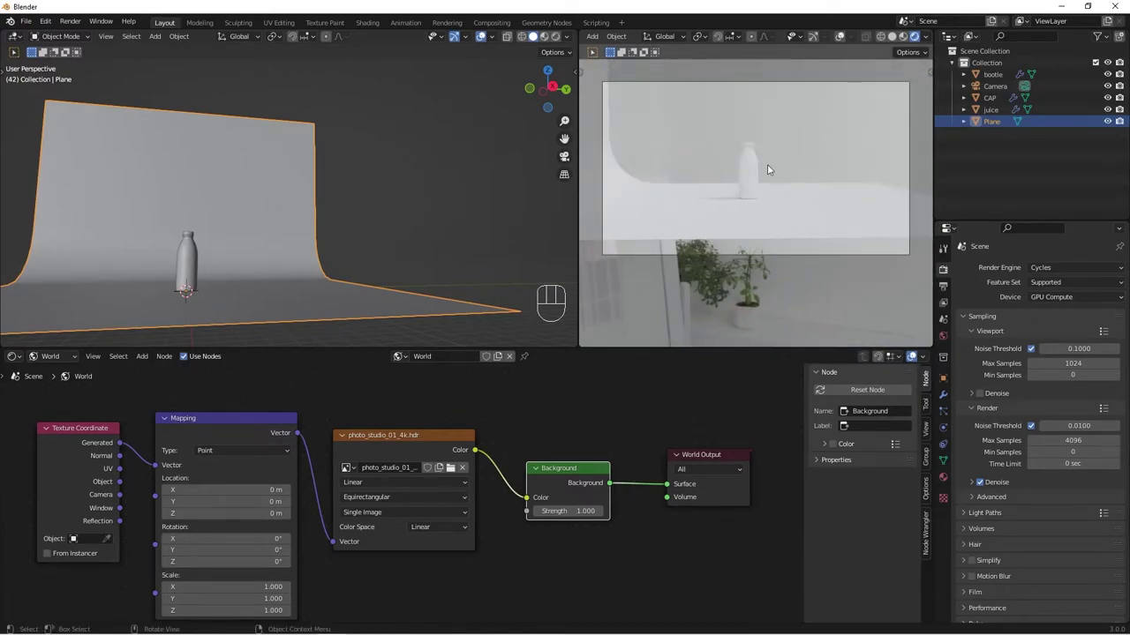
middle_drag(821, 186, 685, 171)
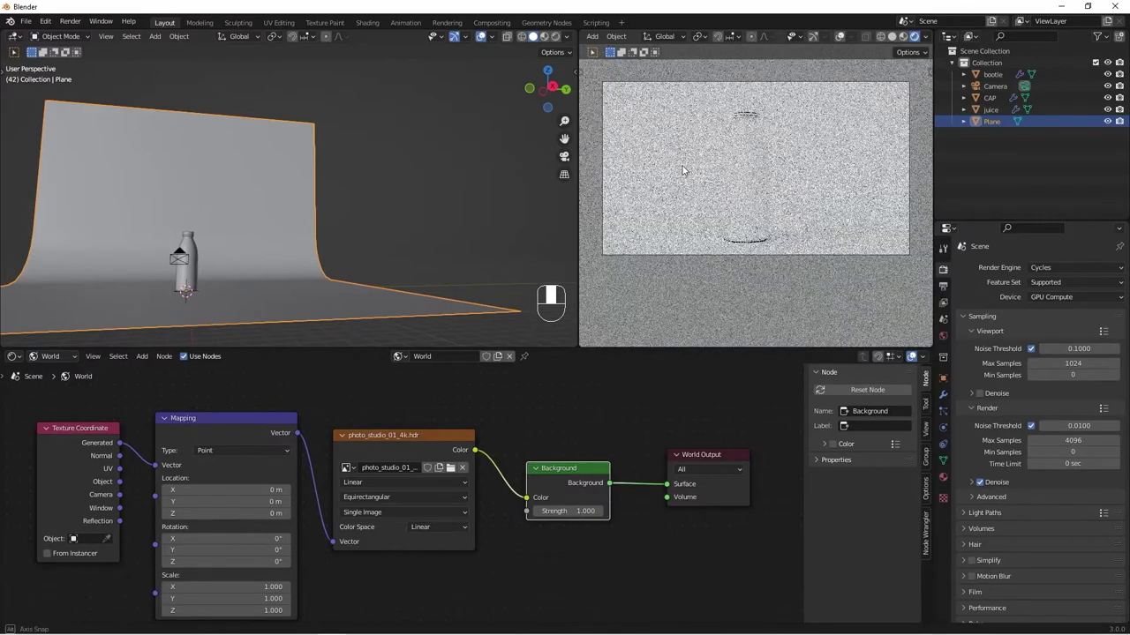
Select the bottle, switch the Shader Editor to object shading, and create a new material for it
middle_drag(199, 278, 195, 290)
scroll(195, 290, up, 4)
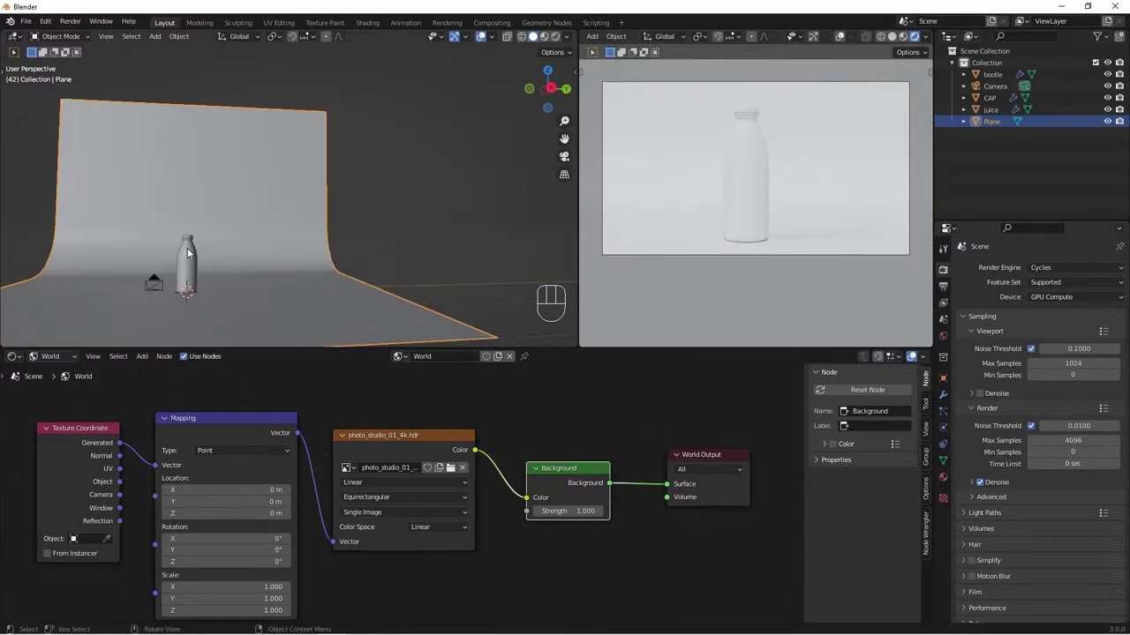
middle_drag(112, 321, 248, 224)
click(211, 222)
scroll(180, 255, up, 2)
shift+middle_drag(180, 255, 238, 225)
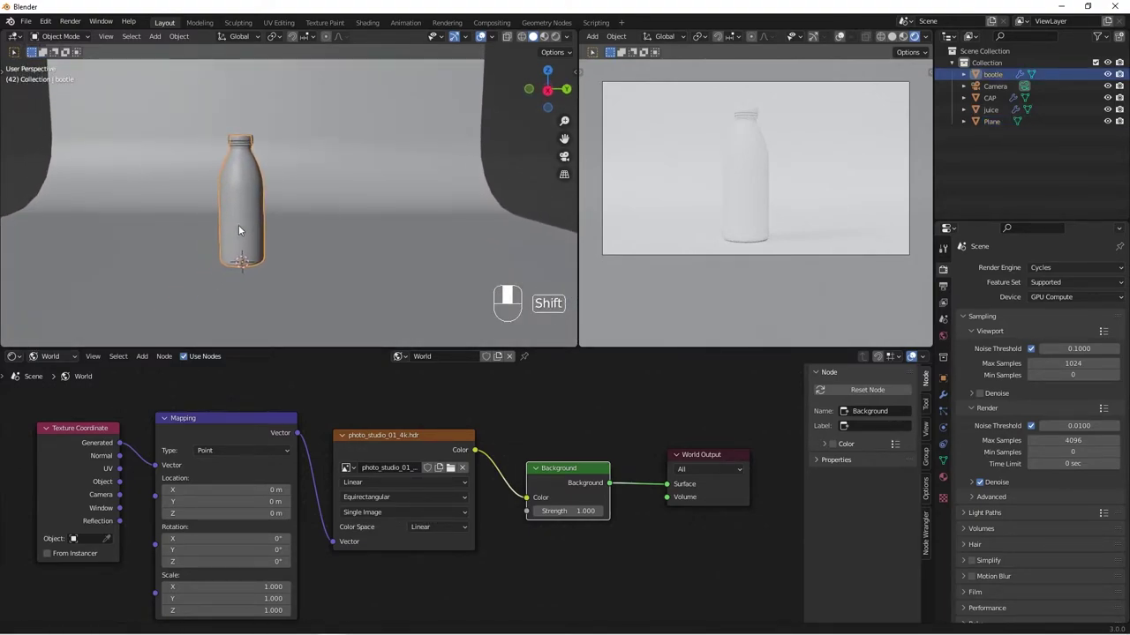
click(59, 357)
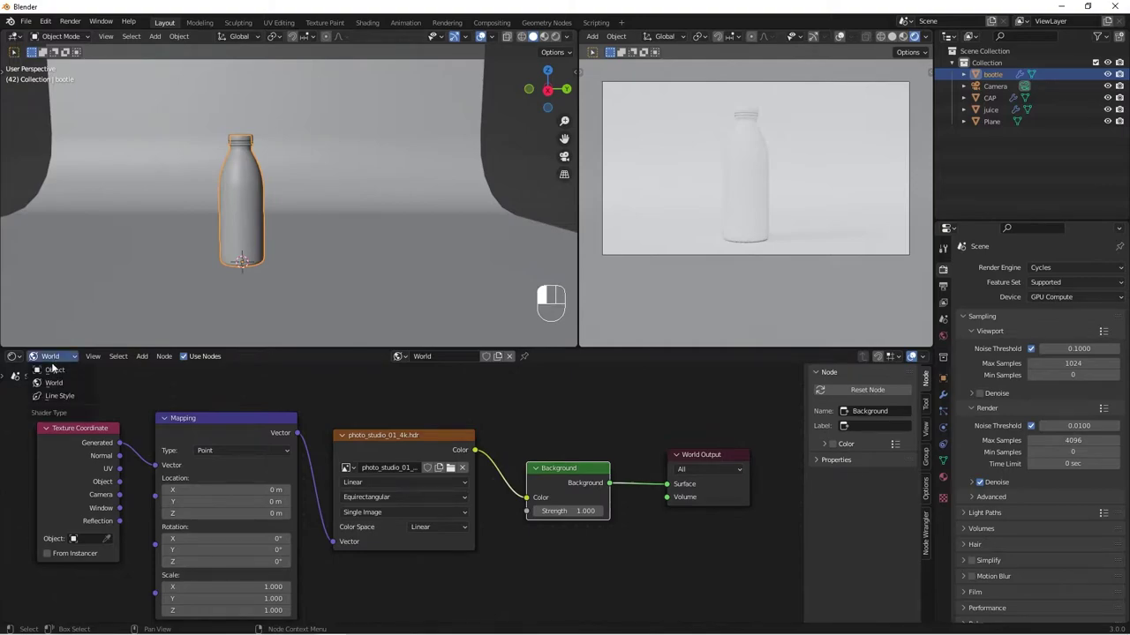
click(51, 367)
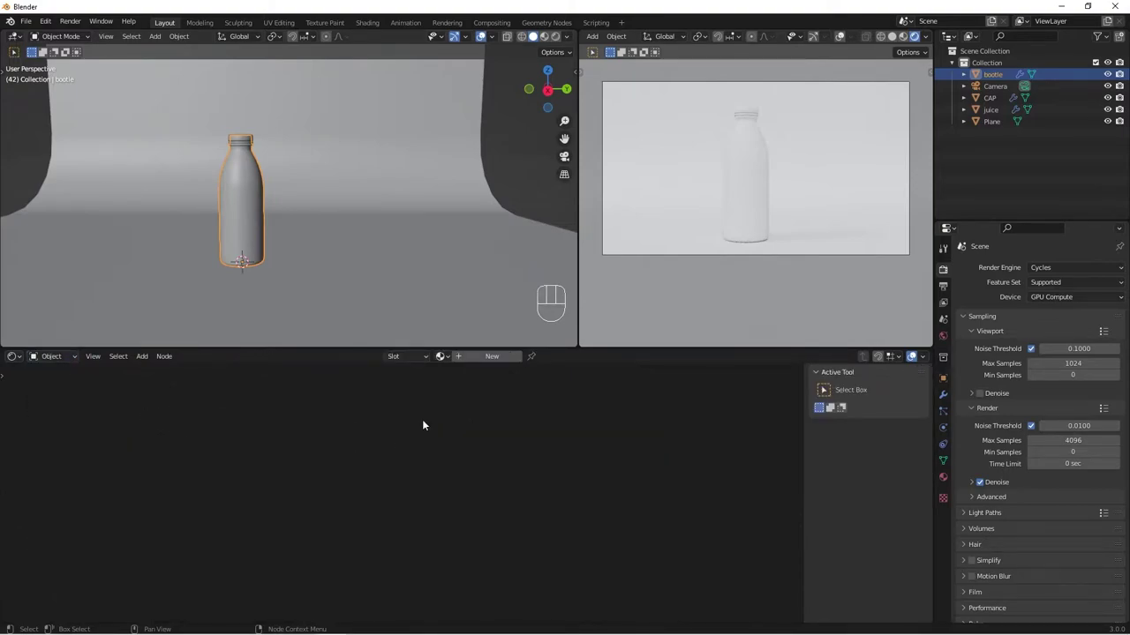
click(504, 360)
scroll(495, 568, down, 1)
middle_drag(495, 567, 483, 478)
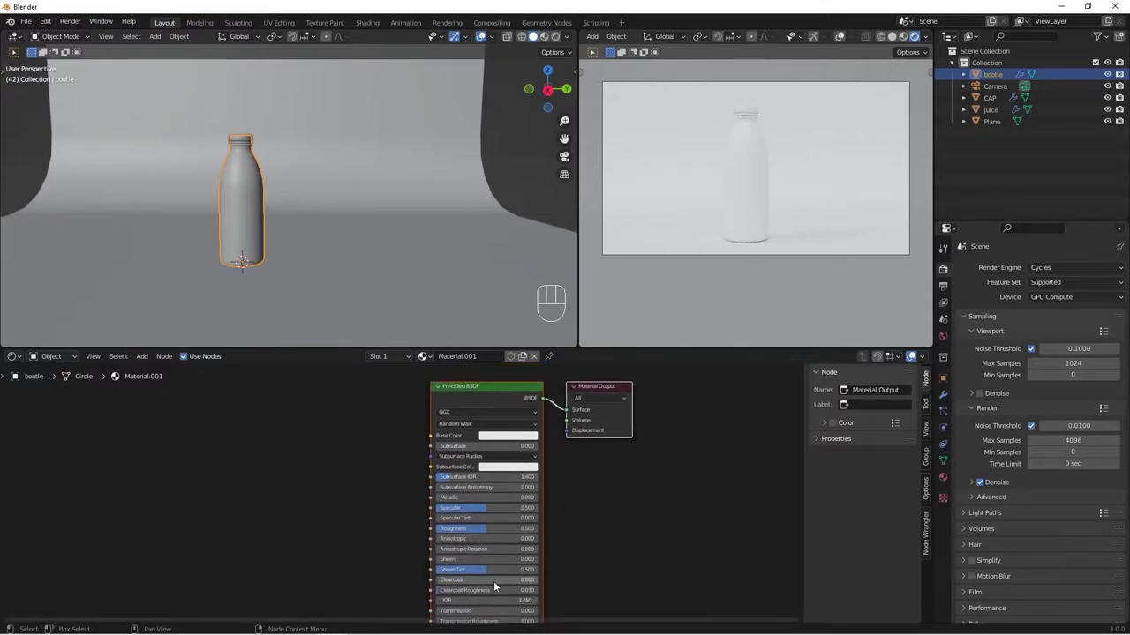
Set the bottle material's Transmission to 1.000 and its IOR to 1.5
scroll(493, 580, up, 2)
middle_drag(494, 579, 490, 364)
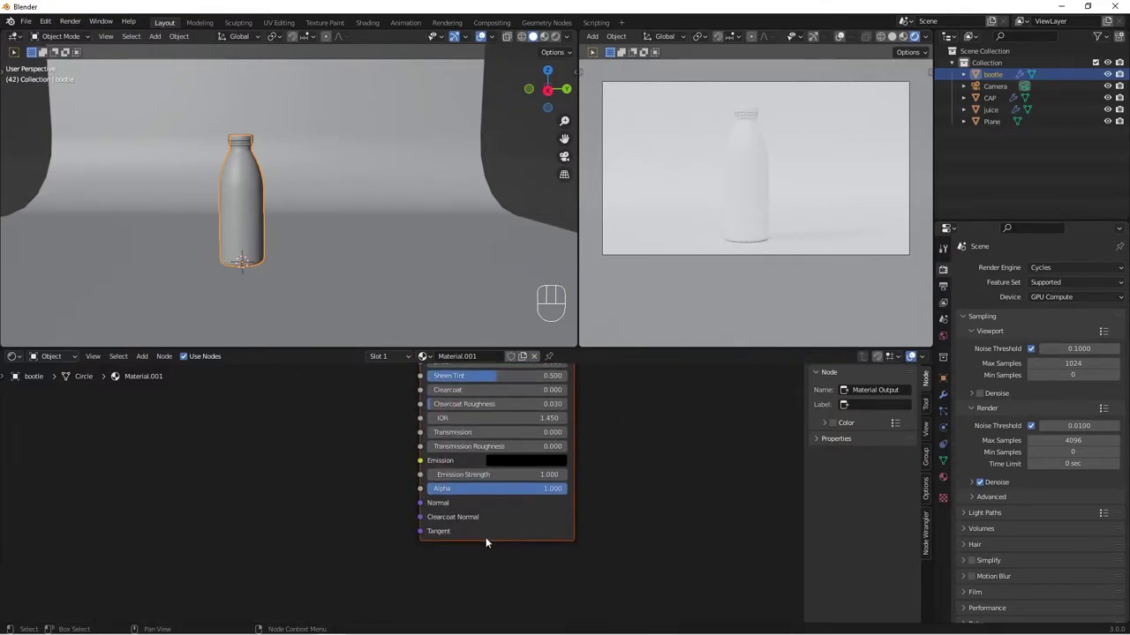
middle_drag(479, 527, 492, 583)
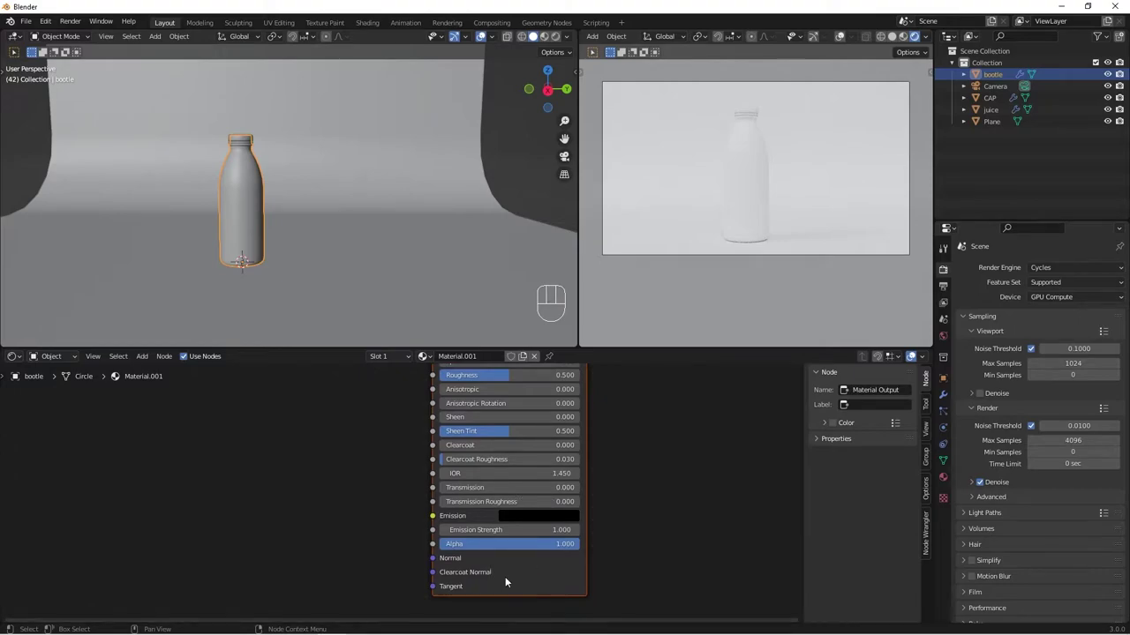
scroll(519, 584, up, 2)
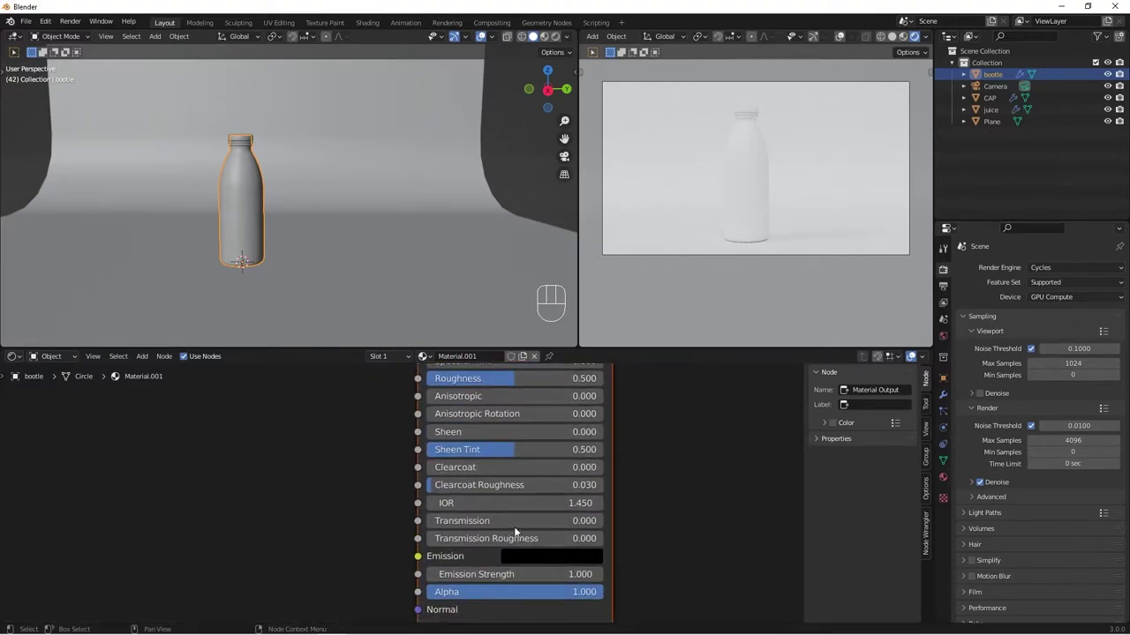
drag(474, 519, 607, 524)
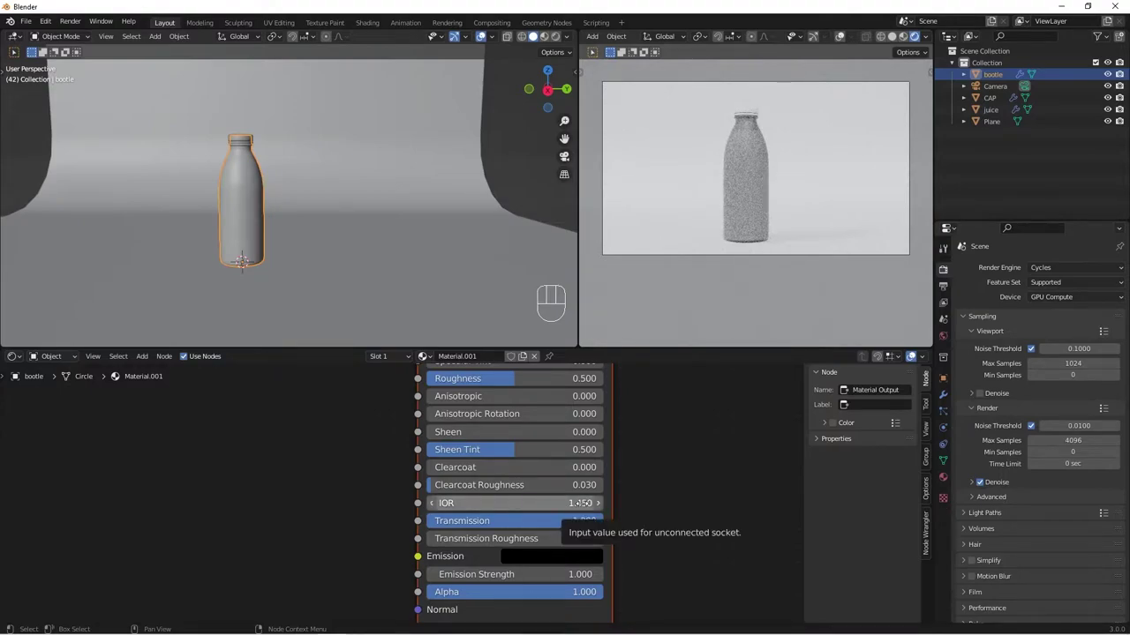
click(583, 502)
text(1)
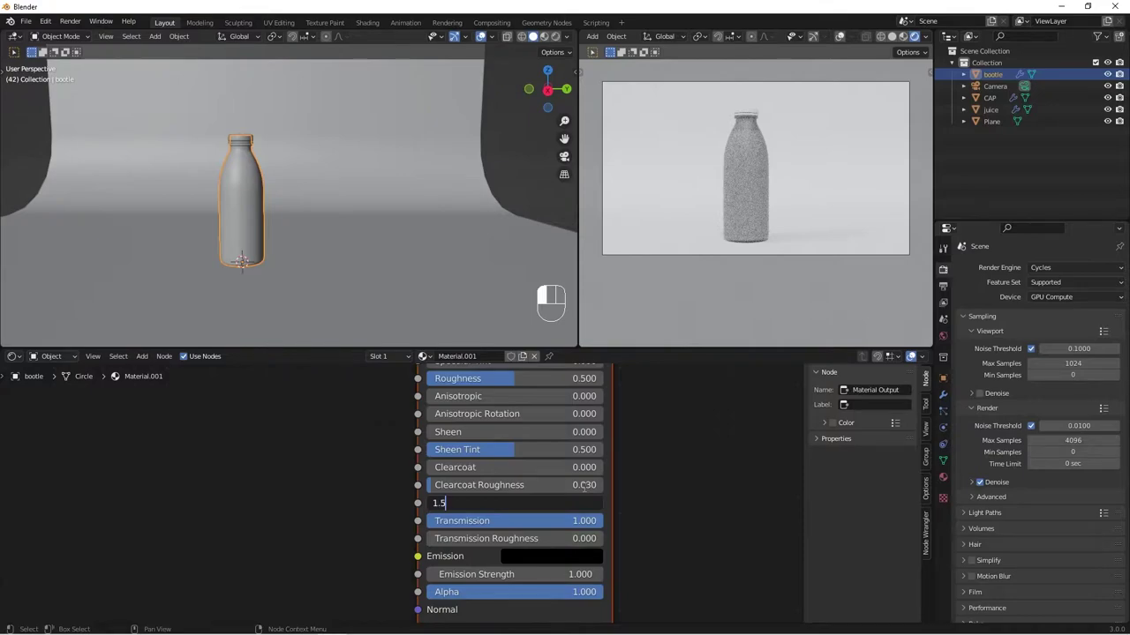
text(.5)
key(Return)
Set the bottle material's Roughness to about 0.018 and brighten its Base Color to pure white
middle_drag(504, 414, 495, 507)
drag(505, 474, 418, 474)
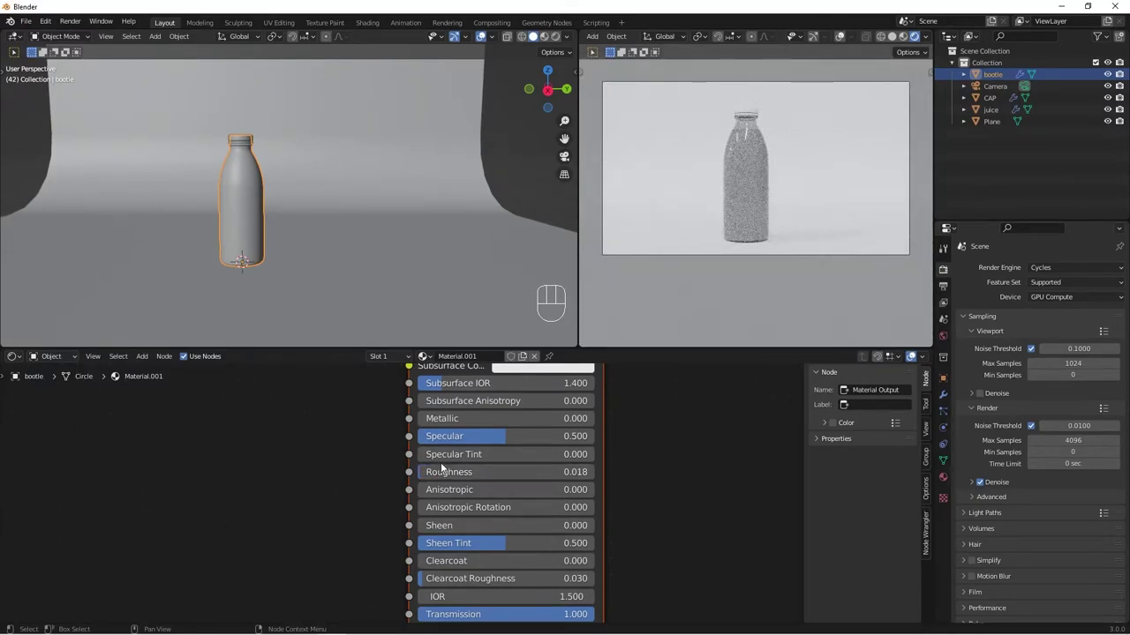
shift+scroll(527, 459, up, 4)
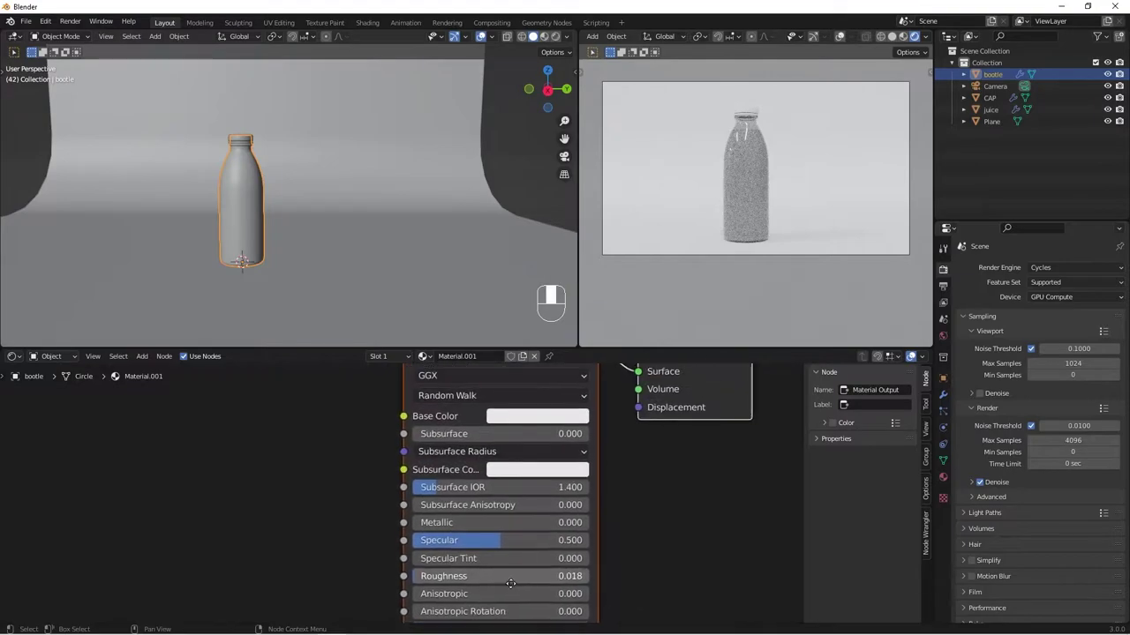
click(544, 418)
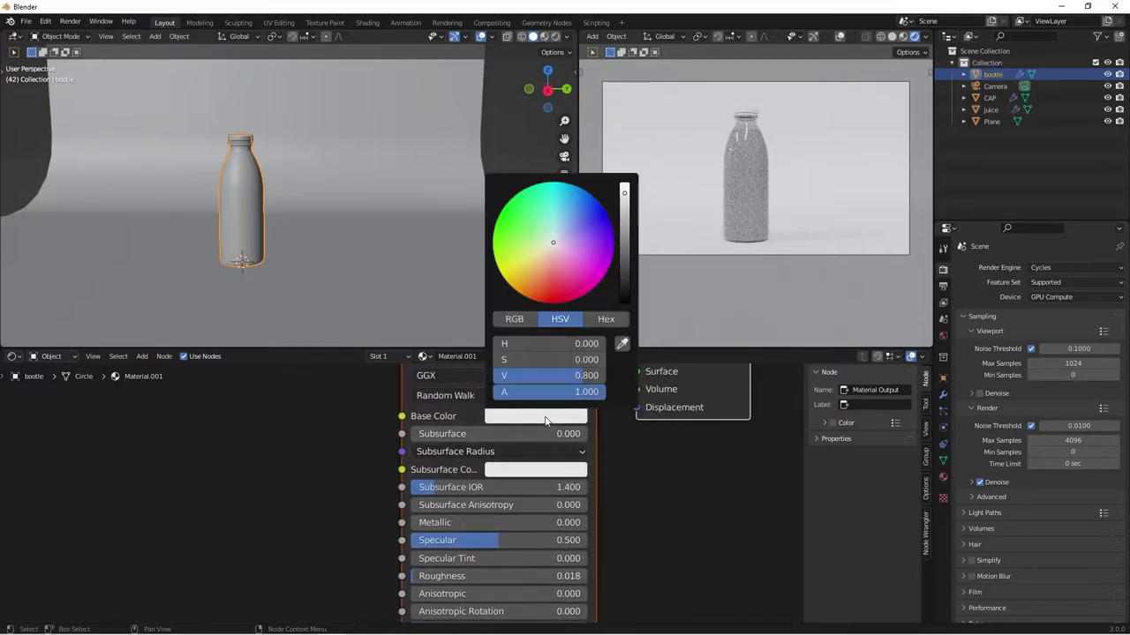
click(624, 196)
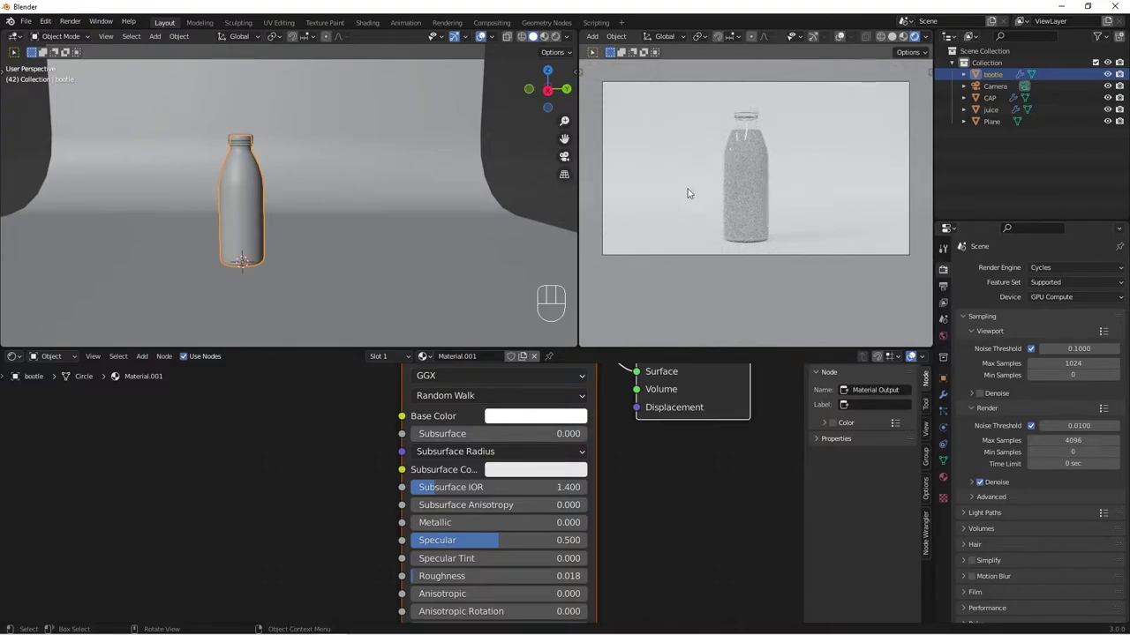
scroll(687, 194, up, 2)
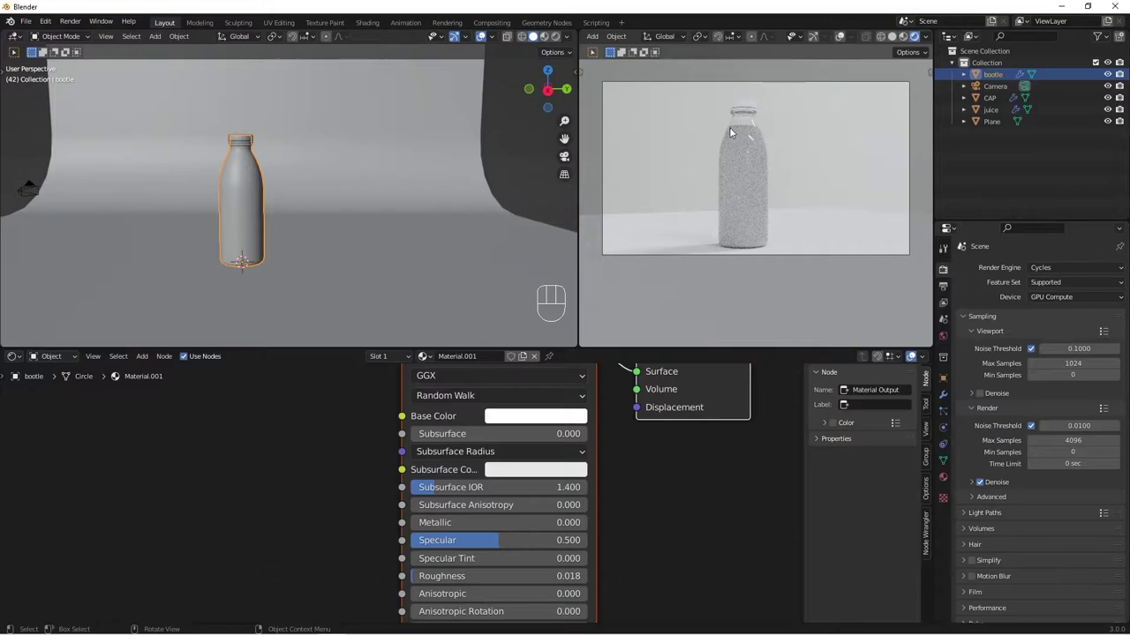
scroll(738, 128, up, 5)
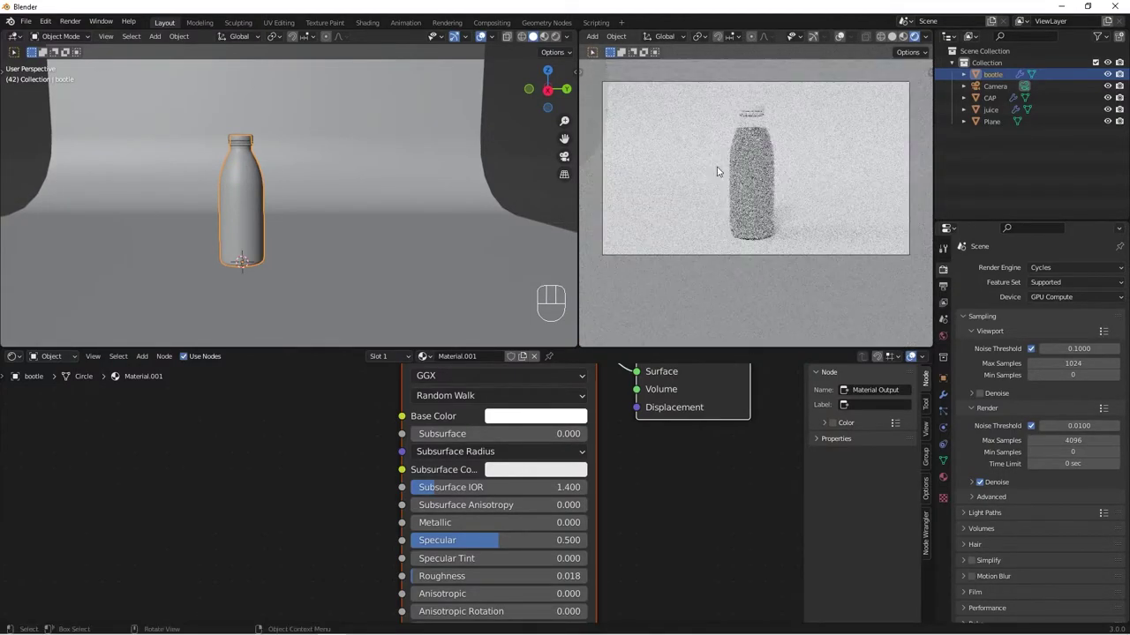
middle_drag(736, 161, 747, 184)
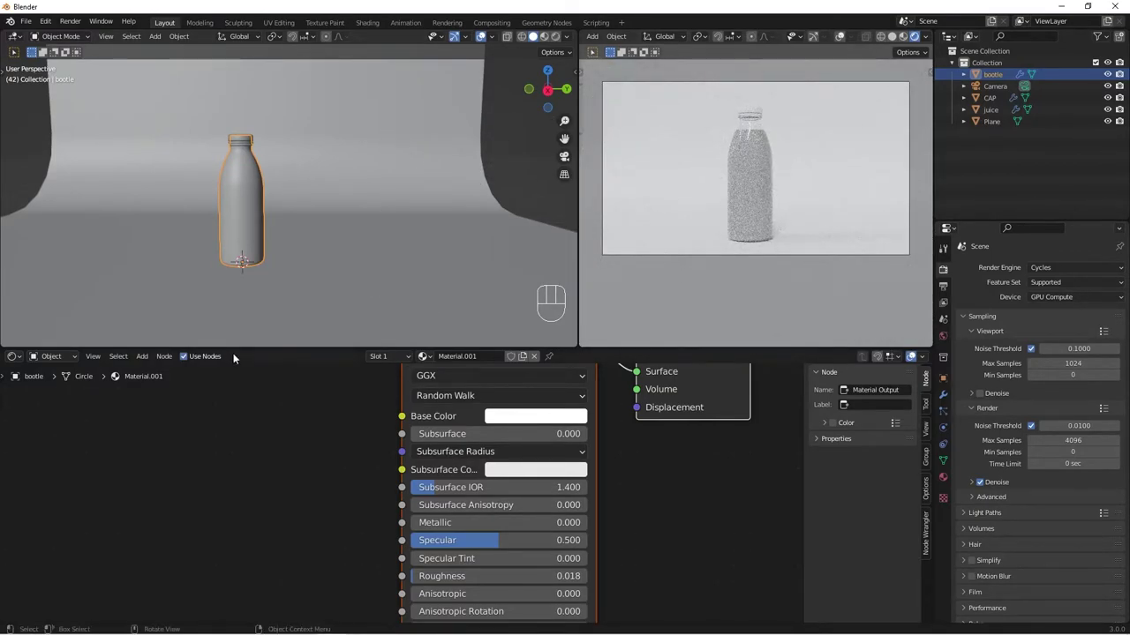
Create a new material for the cap and set its Roughness to 0.3
click(245, 139)
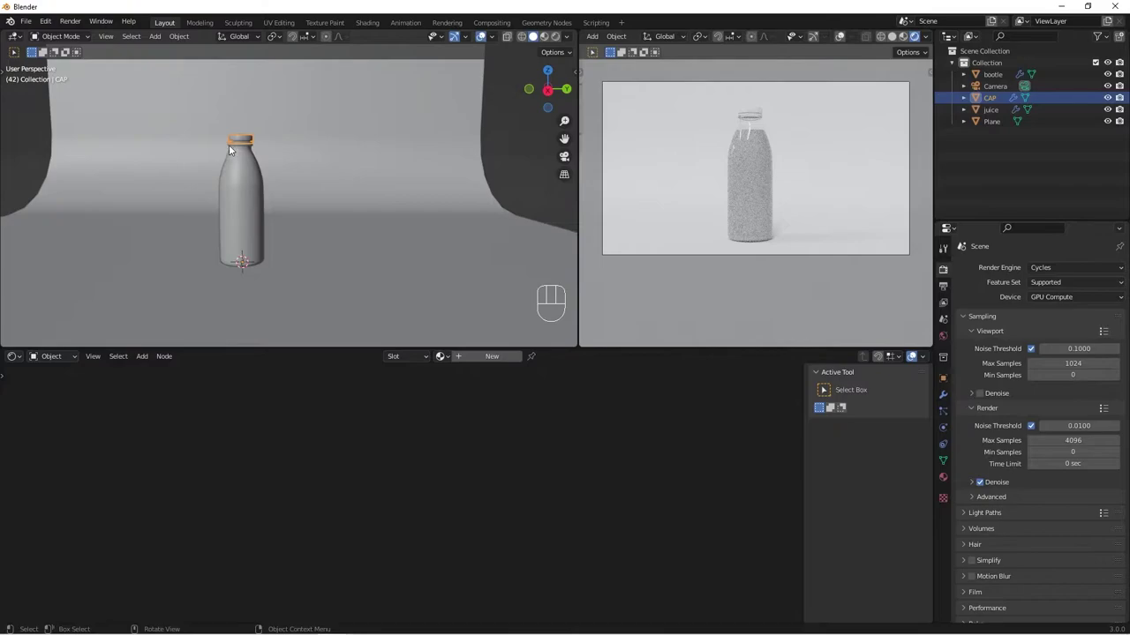
scroll(212, 128, up, 3)
scroll(191, 114, down, 2)
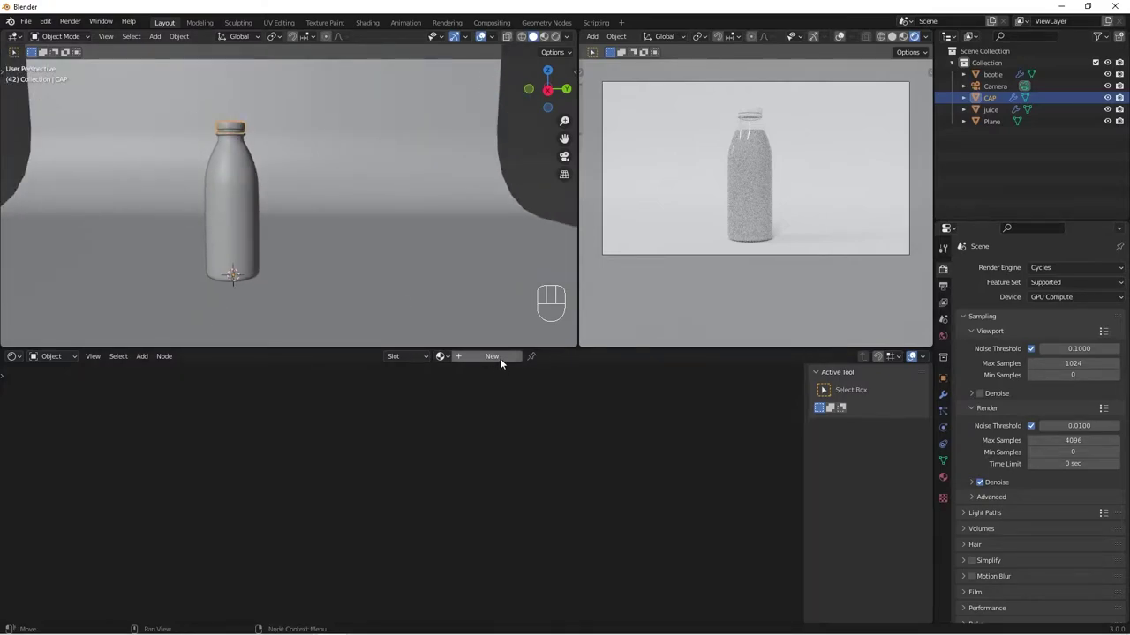
click(495, 356)
scroll(485, 494, down, 3)
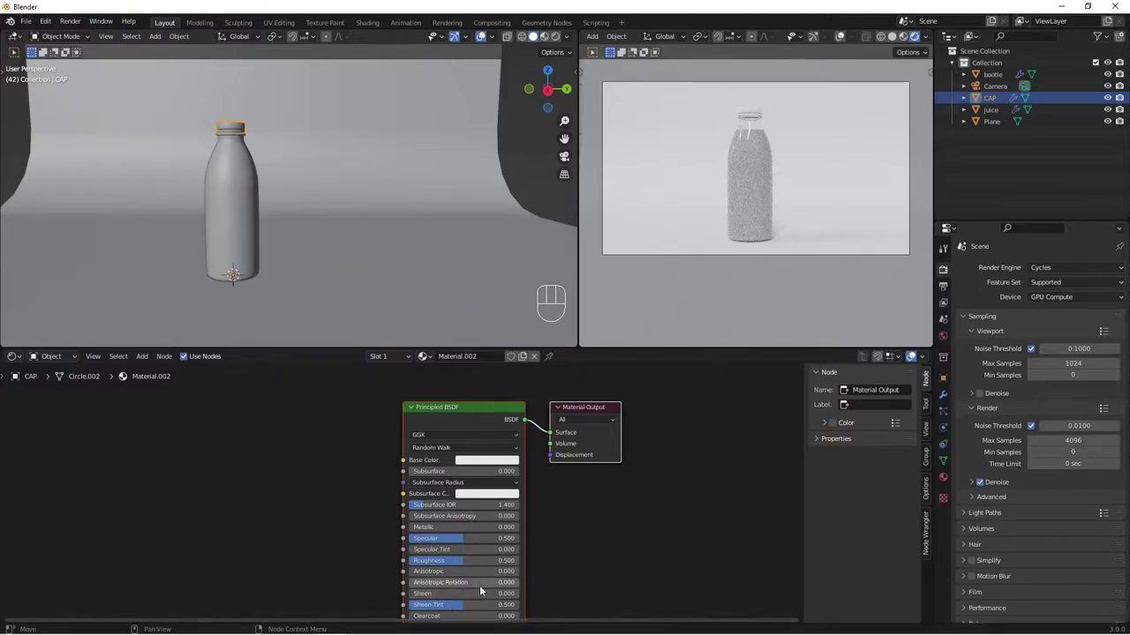
middle_drag(504, 551, 514, 534)
drag(472, 544, 452, 544)
click(522, 542)
text(.)
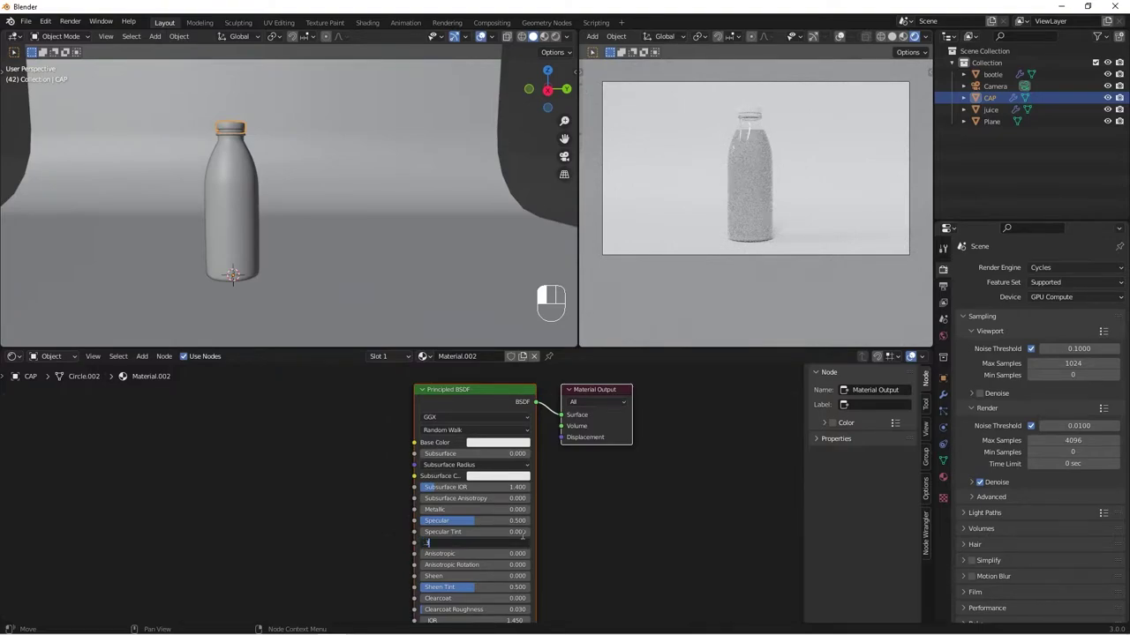
text(3)
key(Return)
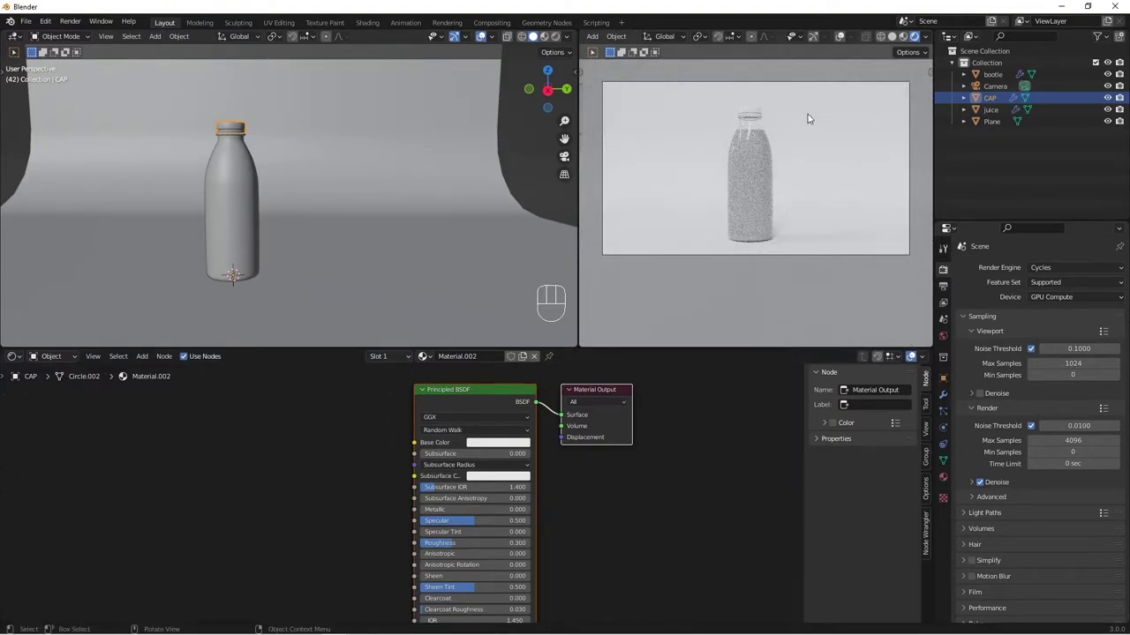
Select the juice object inside the bottle and create a new material for it
click(224, 189)
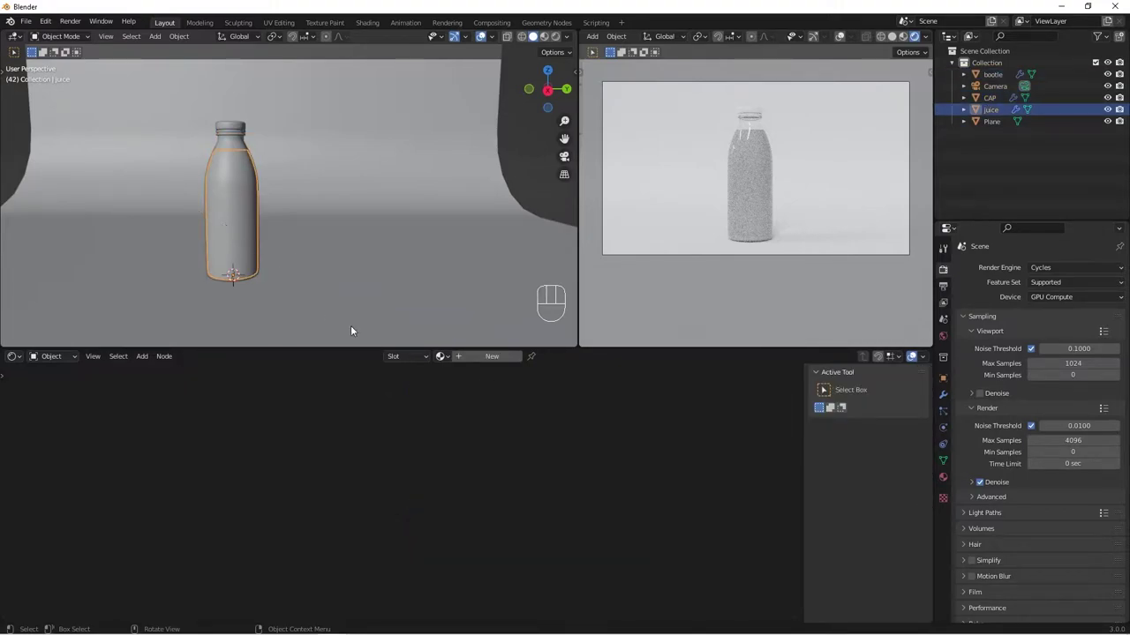
click(497, 358)
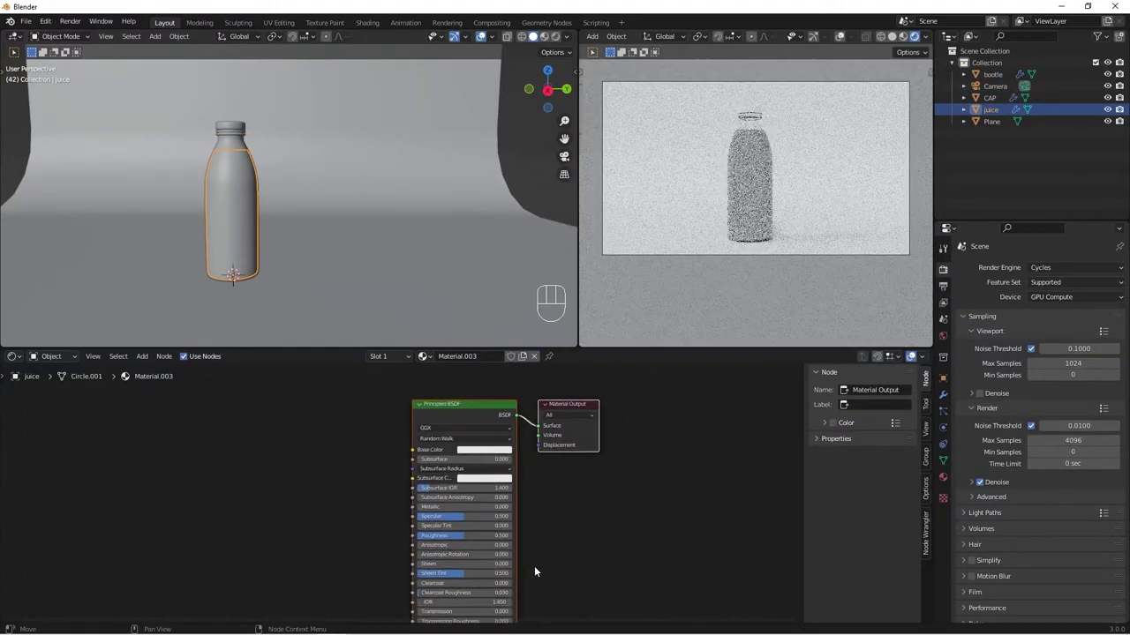
Set the juice material's Transmission to 1.000 and its IOR to 1.33
scroll(494, 447, up, 2)
scroll(462, 506, up, 3)
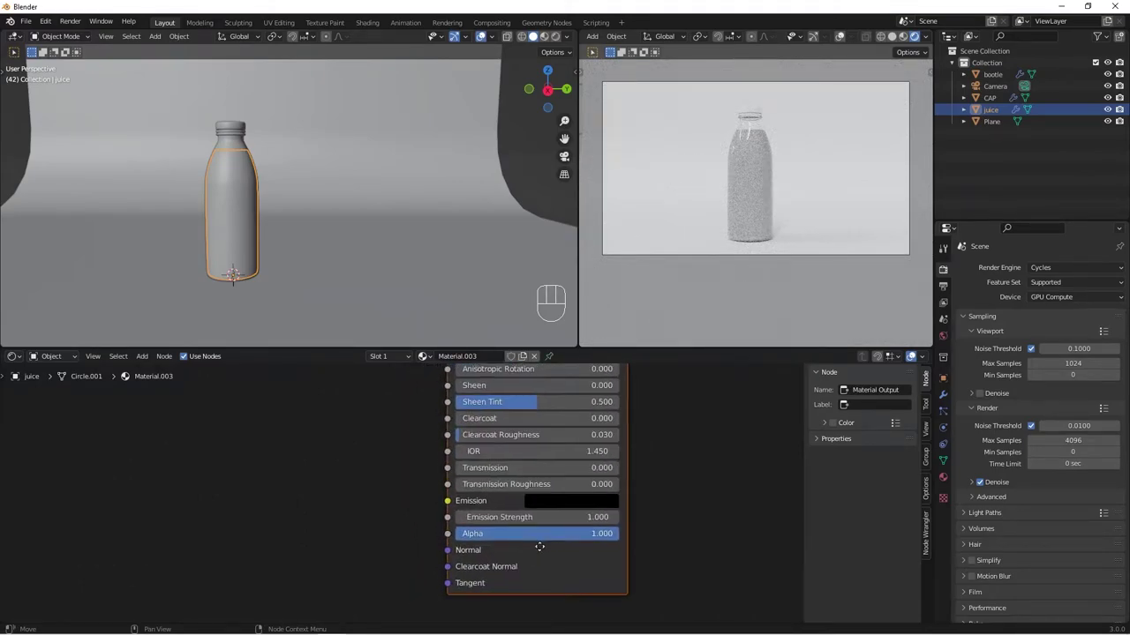
click(486, 508)
text(1)
key(Return)
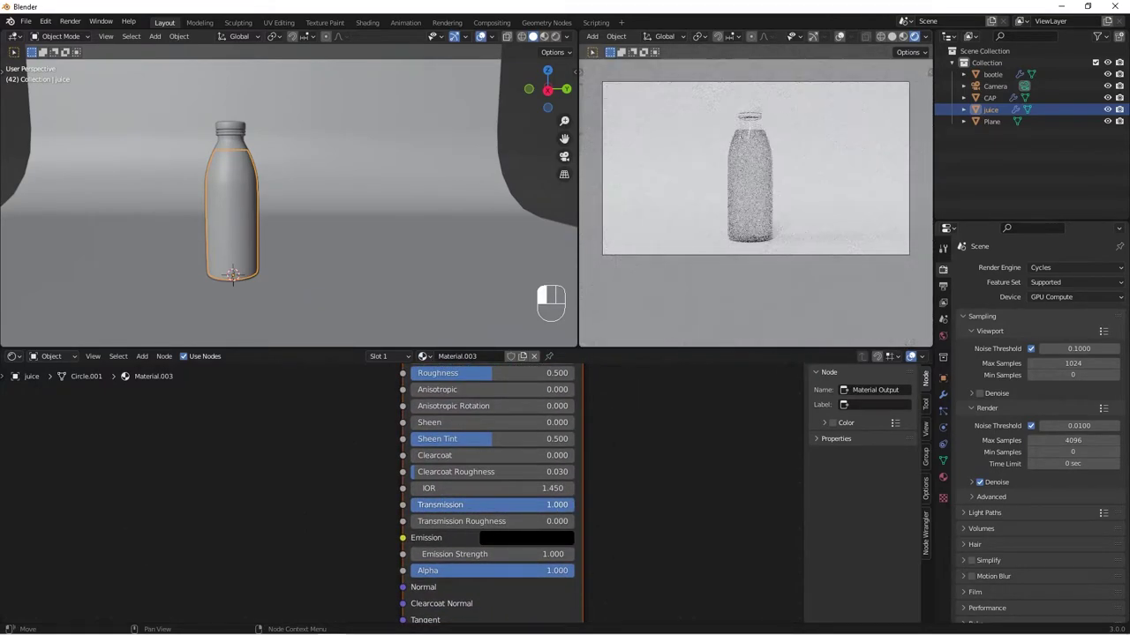
click(550, 491)
text(1)
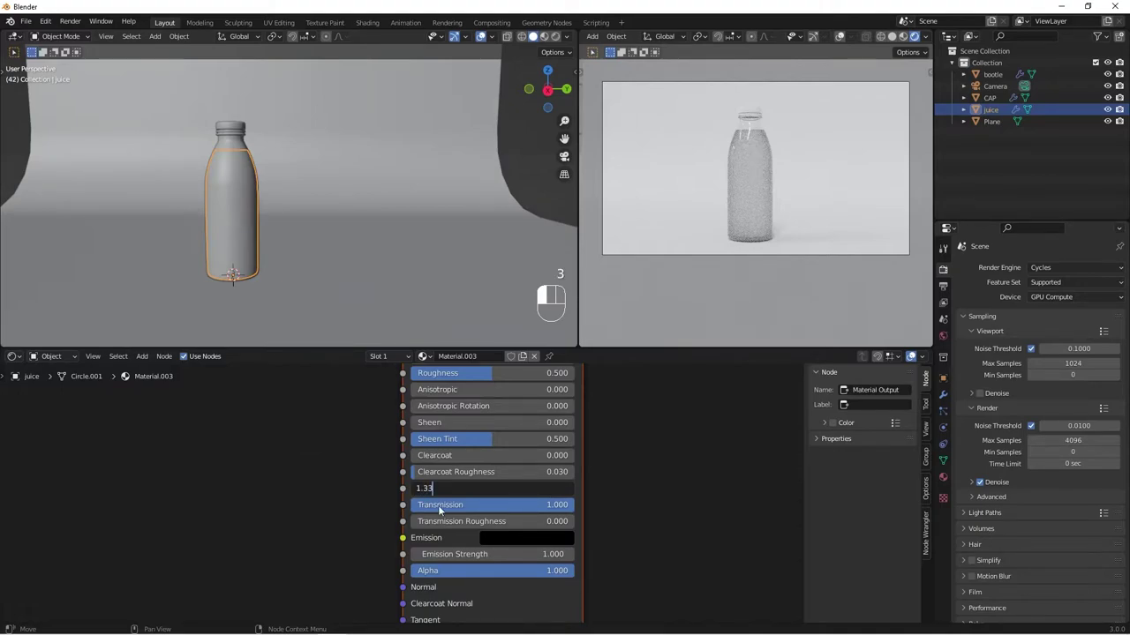
text(.33)
key(Return)
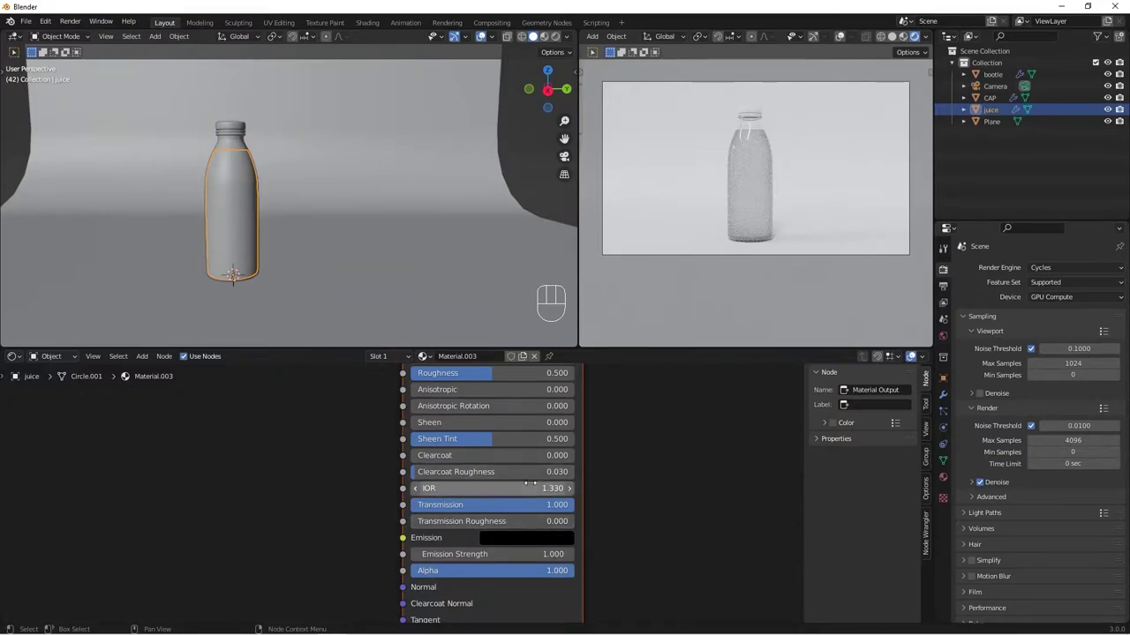
Set the juice material's Roughness to 0.001
middle_drag(524, 459, 516, 520)
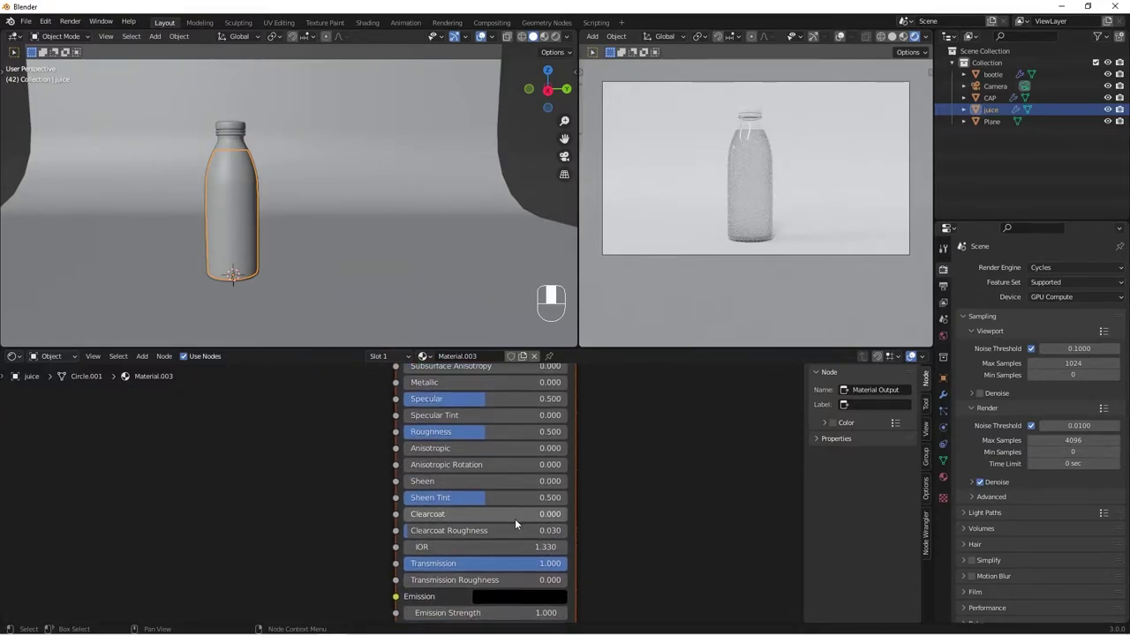
middle_drag(493, 453, 492, 484)
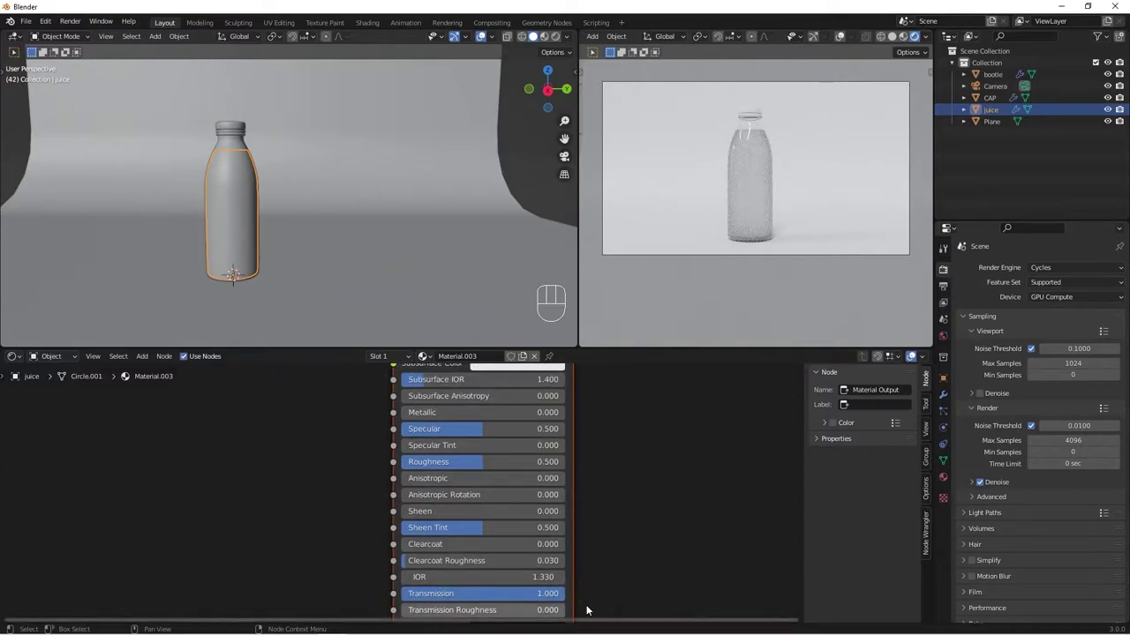
drag(480, 462, 415, 462)
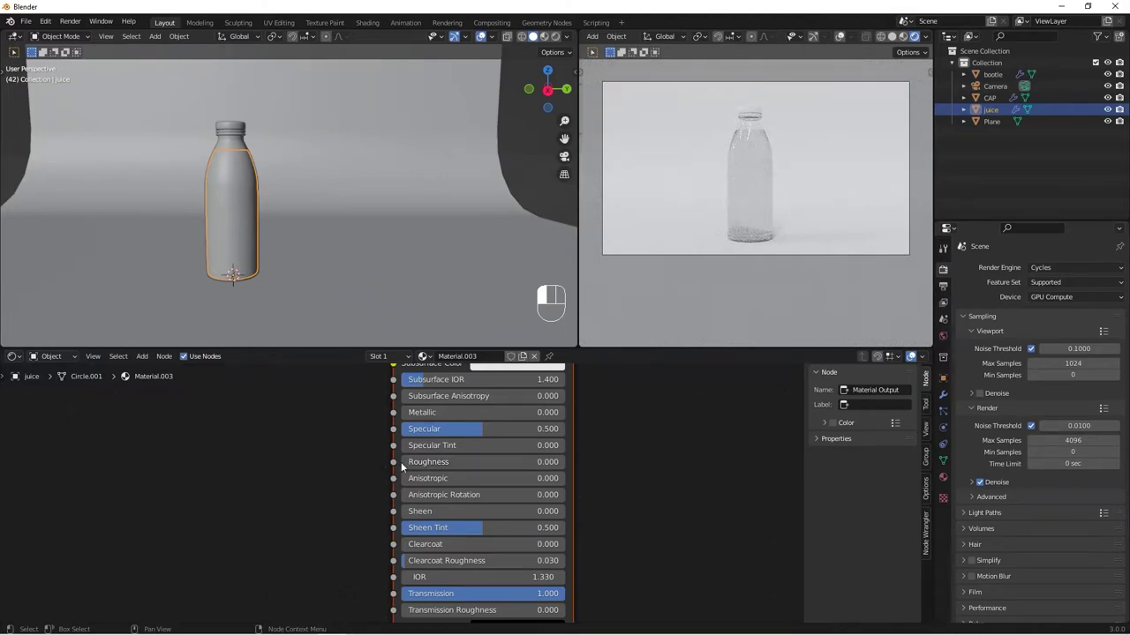
click(549, 464)
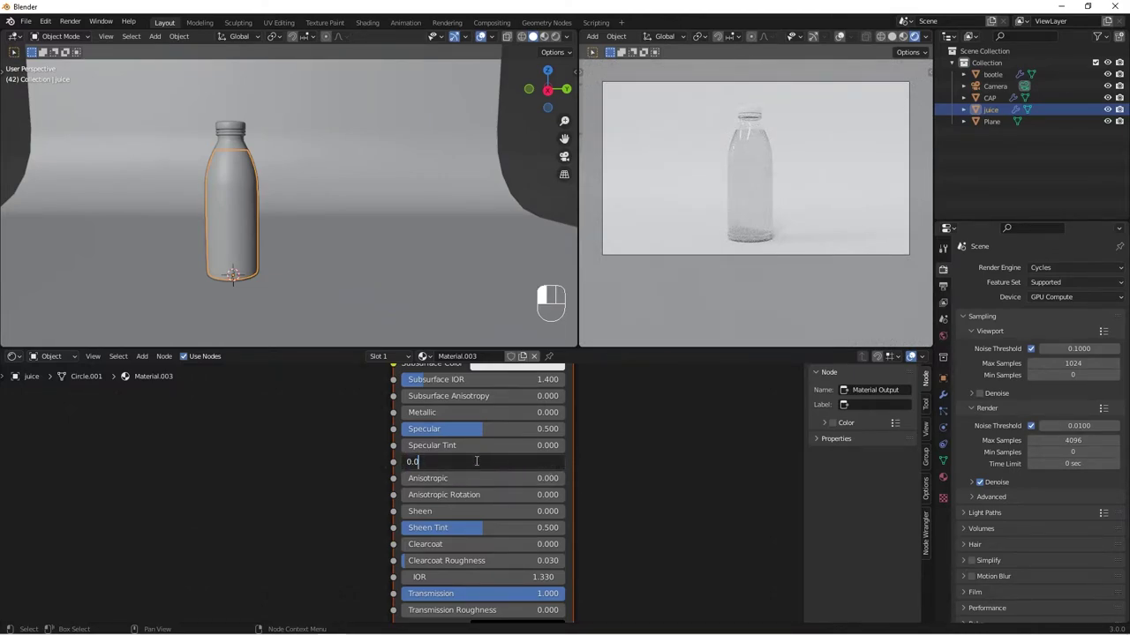
text(0.001)
key(Return)
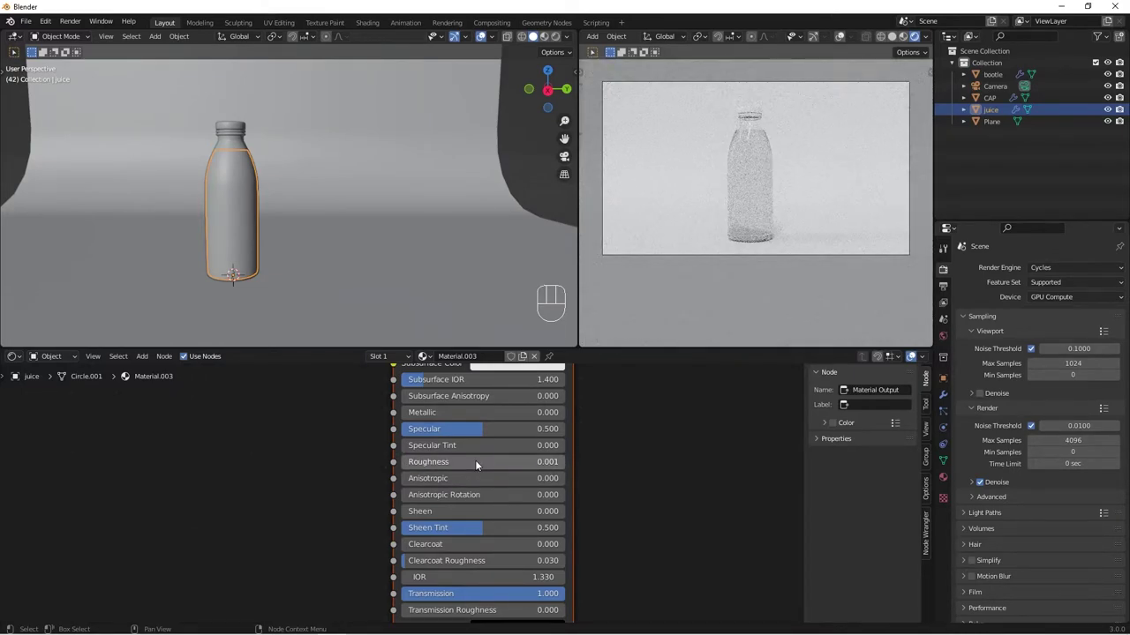
Inspect the rendered bottle from another angle and move the Material Output node farther away from the Principled BSDF node
middle_drag(460, 407, 411, 559)
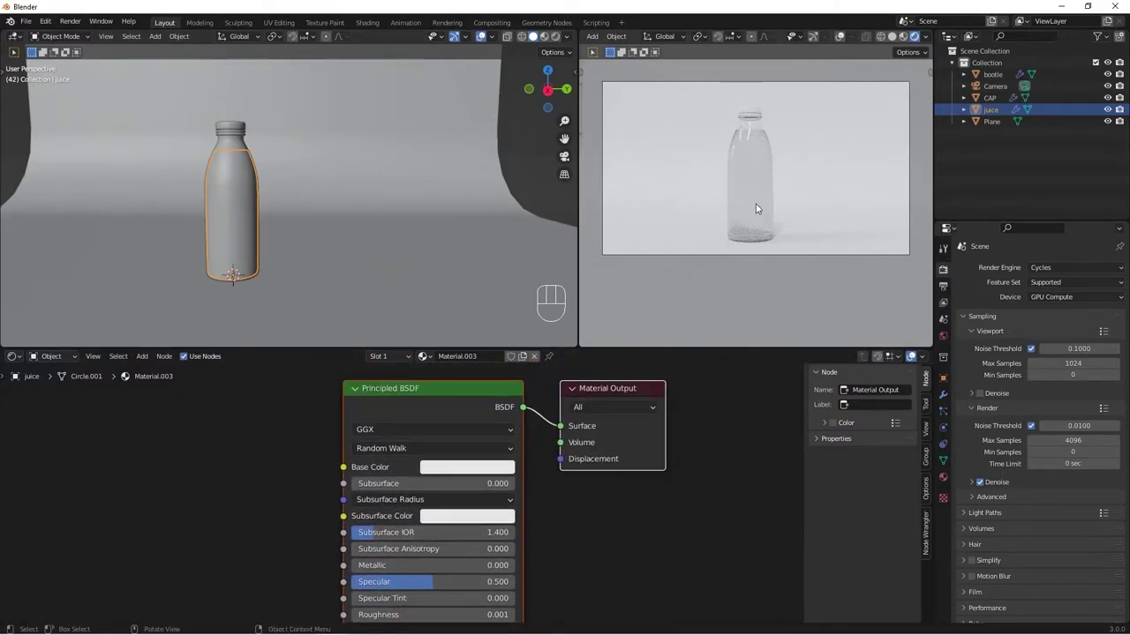
middle_drag(653, 182, 671, 282)
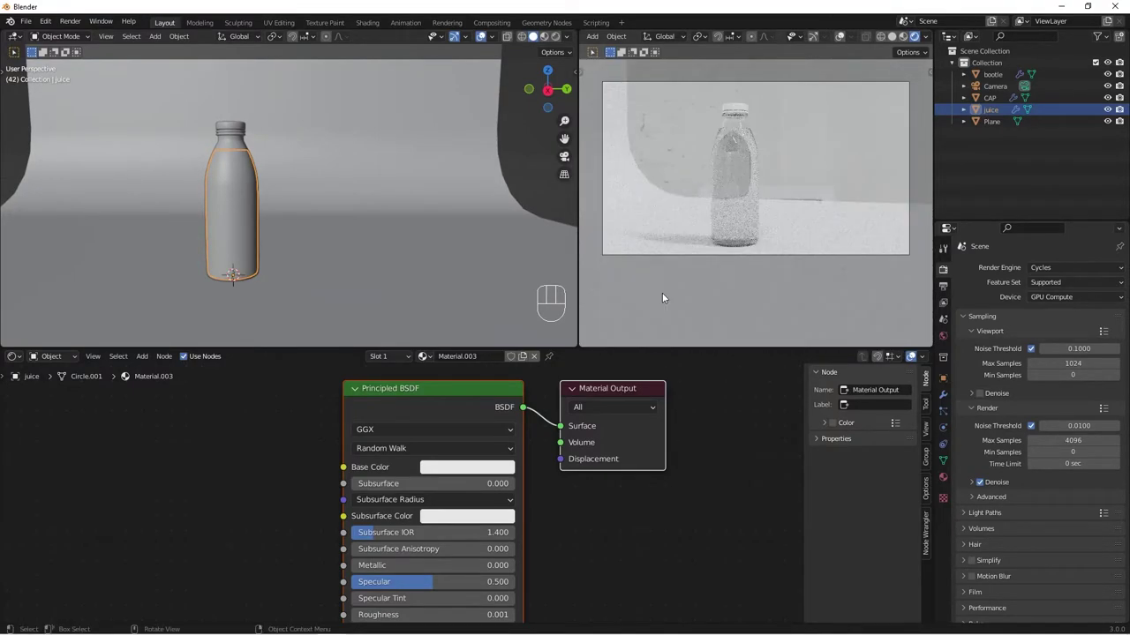
middle_drag(725, 231, 733, 204)
click(637, 389)
drag(632, 390, 751, 408)
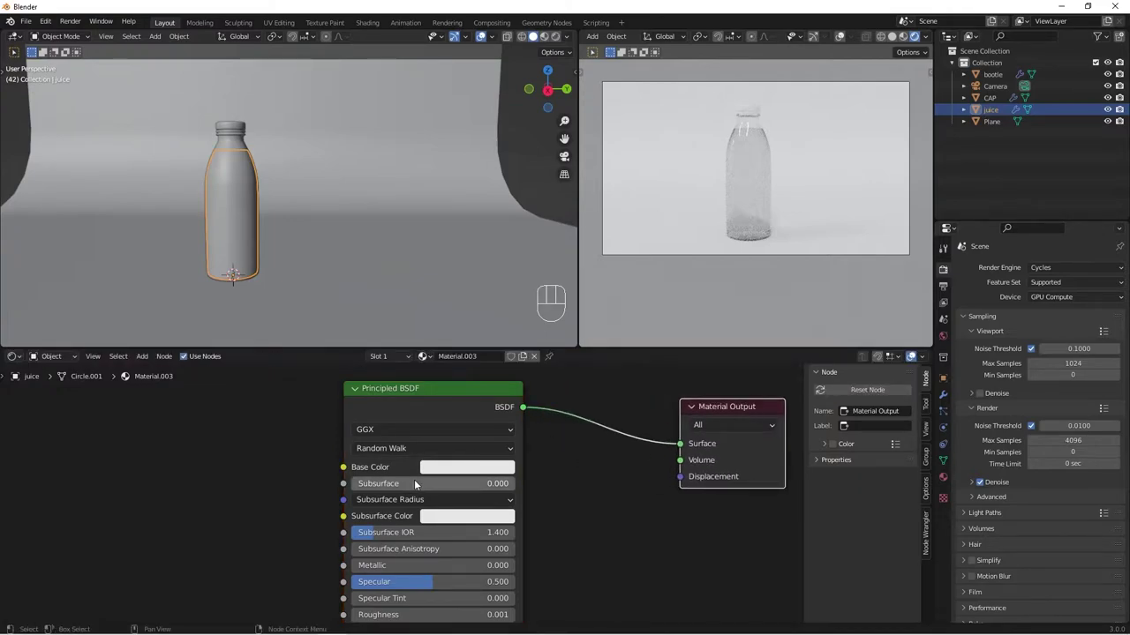
Change the juice material's Base Color to a saturated yellow with a hue of about 0.12 and inspect the rendered juice
click(458, 468)
mouse_move(489, 311)
mouse_down()
mouse_move(433, 349)
mouse_move(459, 330)
mouse_up()
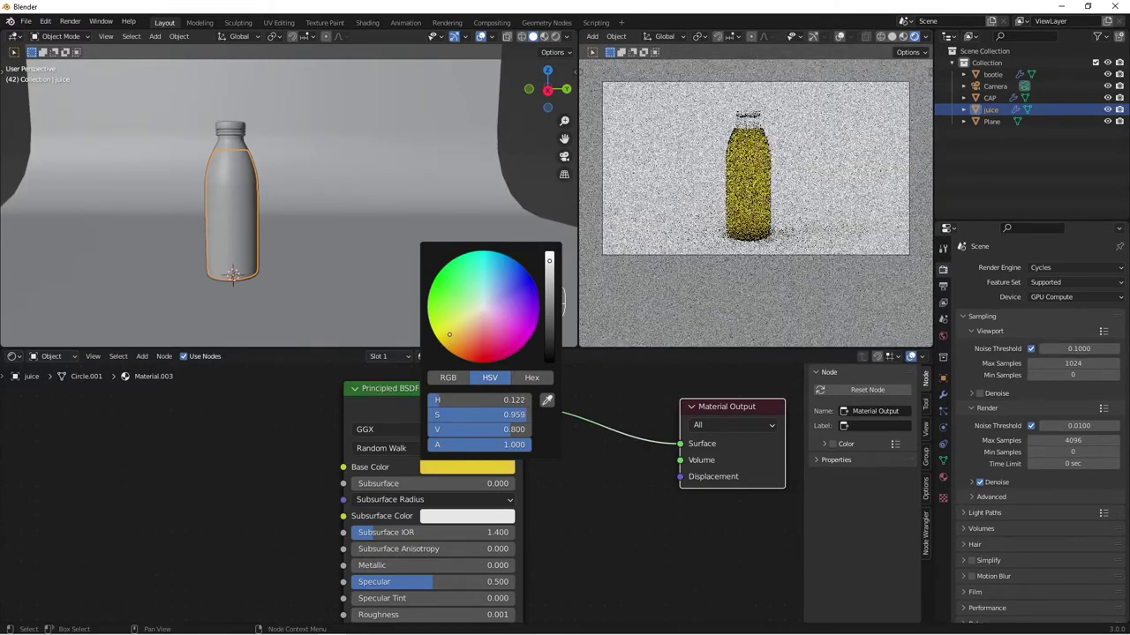
middle_drag(736, 251, 703, 205)
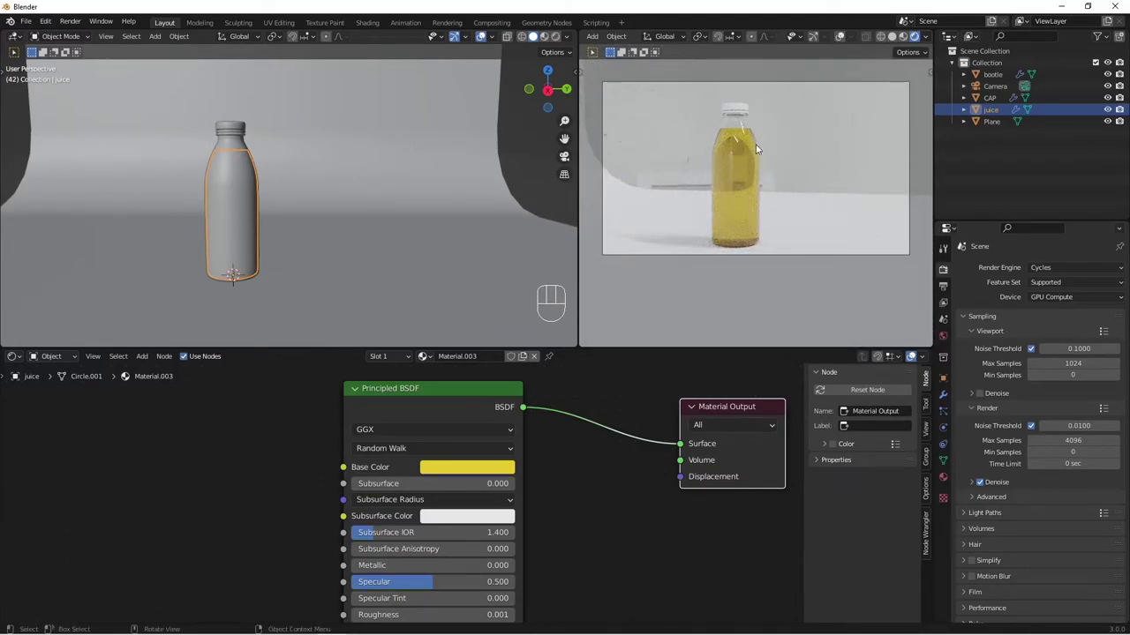
middle_drag(751, 215, 740, 194)
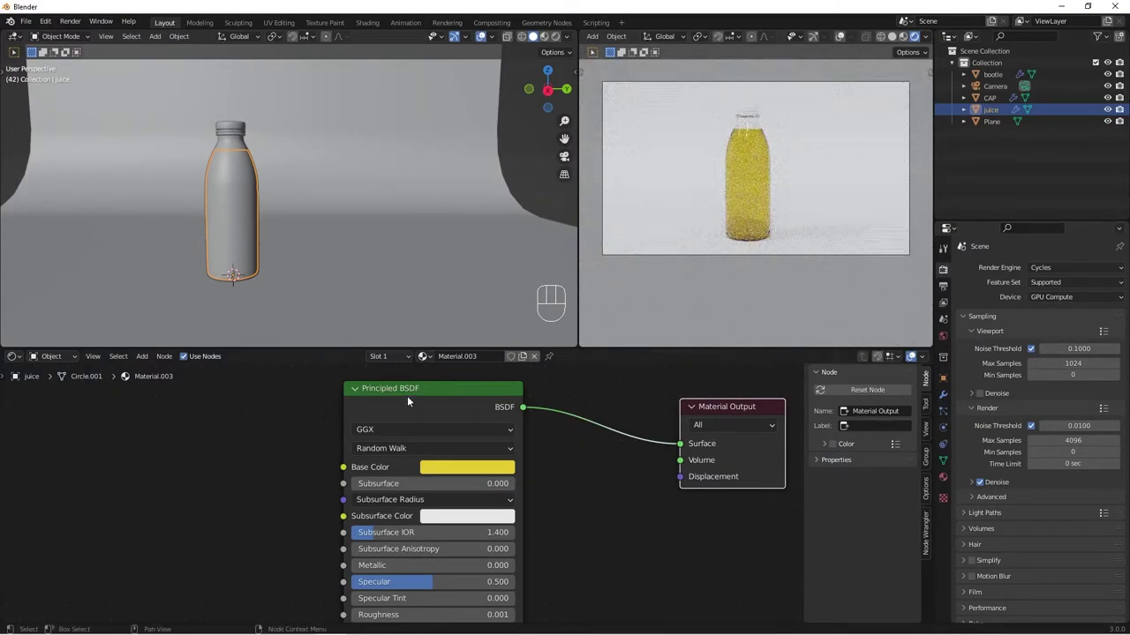
Widen the gap between the Principled BSDF and Material Output nodes and add a Principled Volume node to the juice material
drag(447, 391, 368, 386)
drag(710, 412, 693, 412)
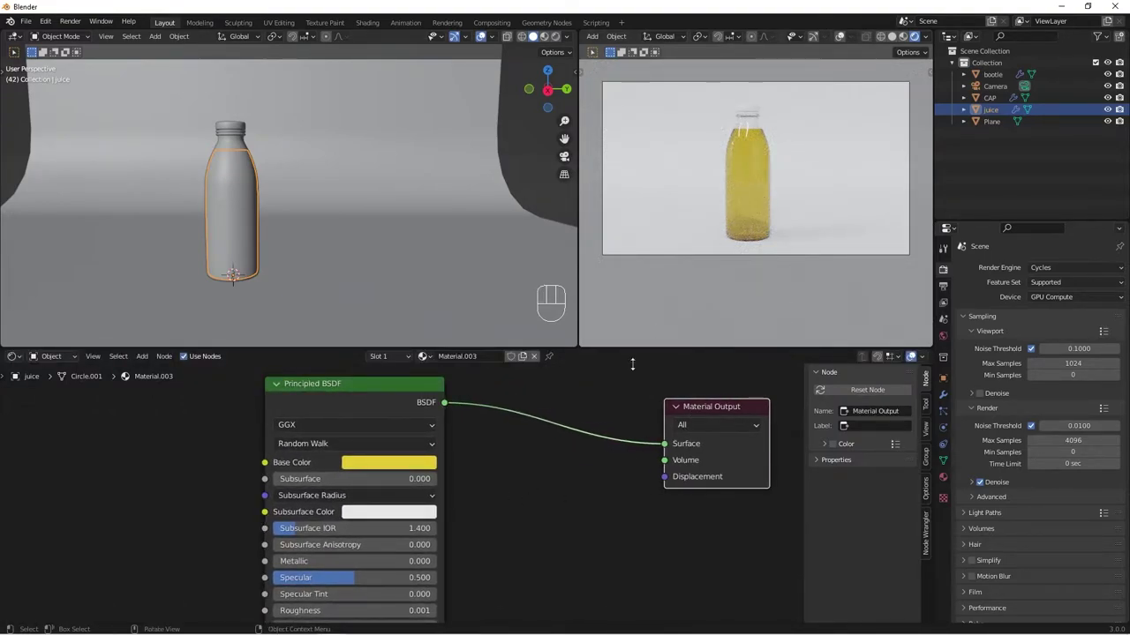
scroll(589, 465, down, 1)
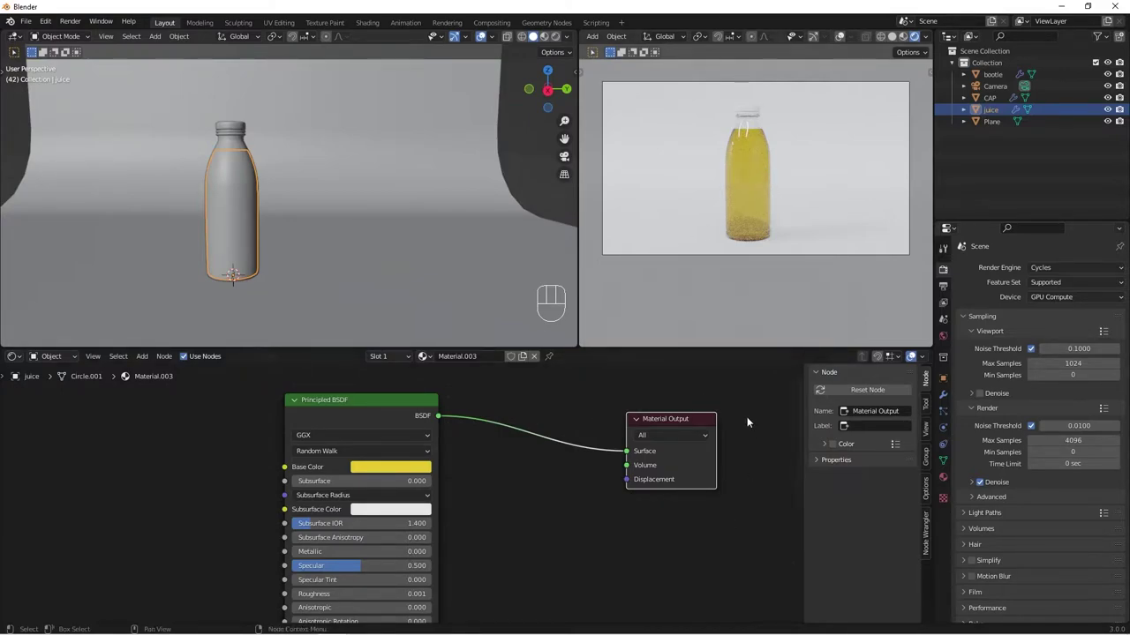
key(shift+a)
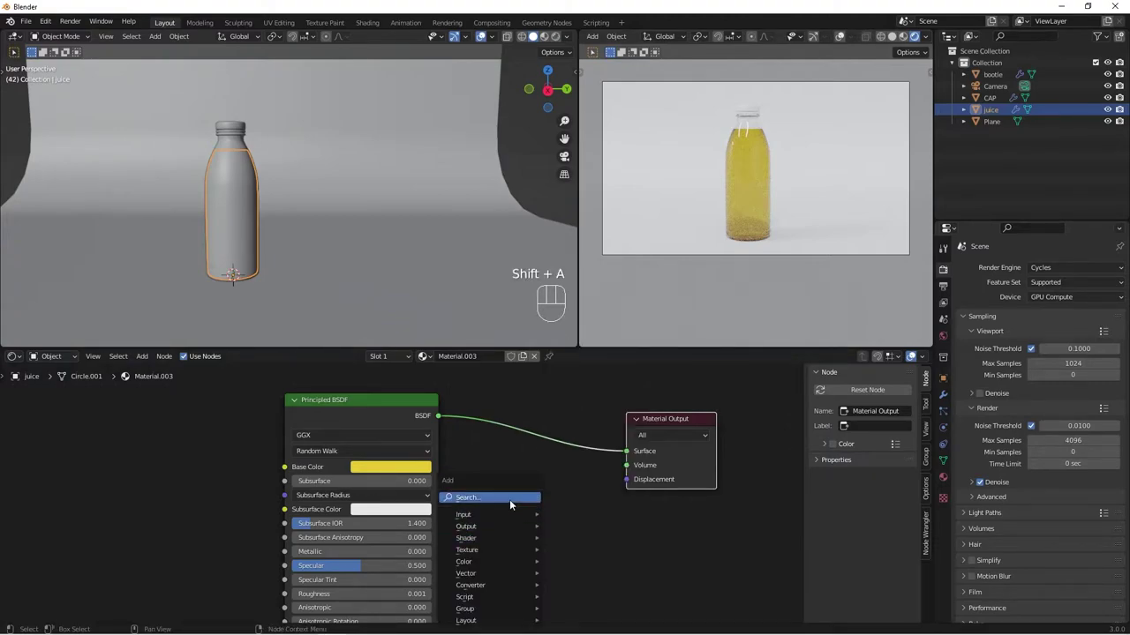
click(509, 499)
text(vol)
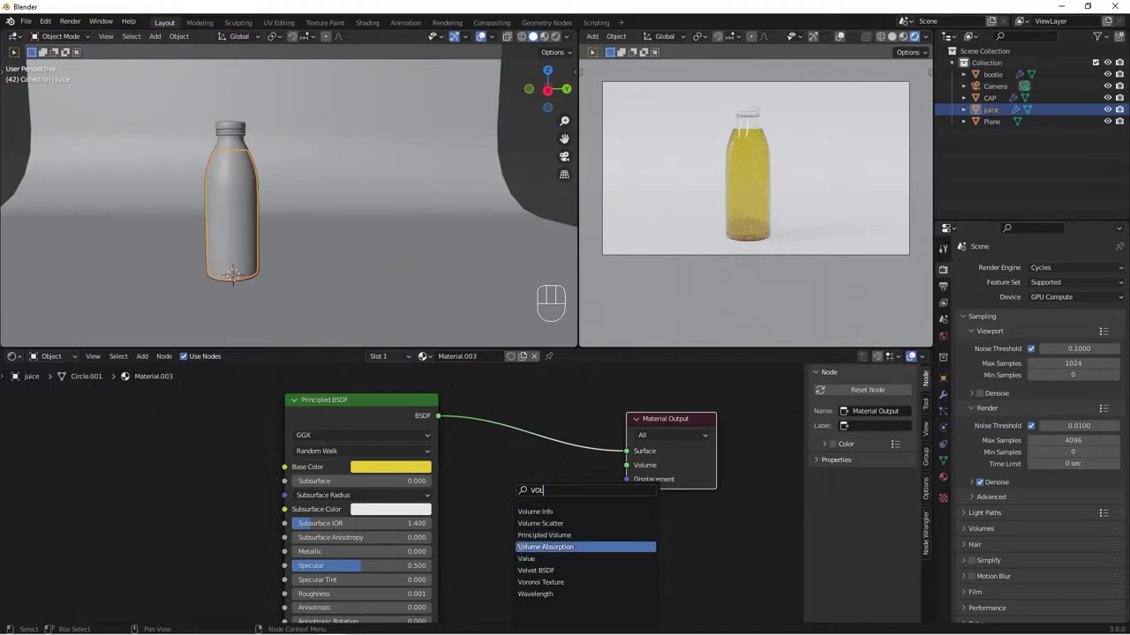
click(524, 535)
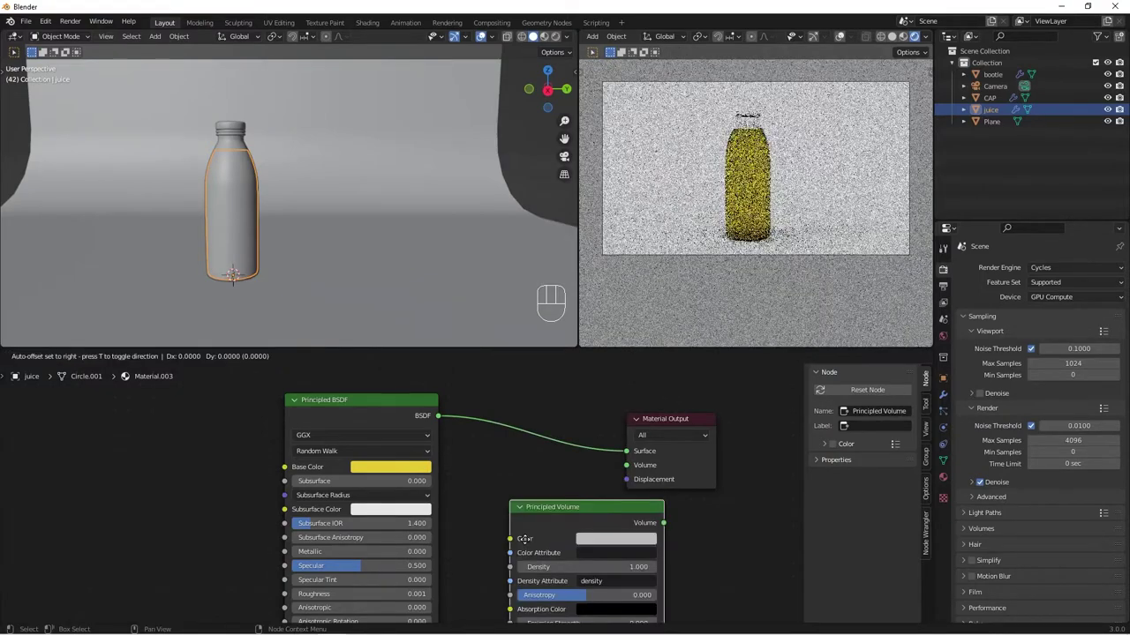
Place the Principled Volume node beside the Principled BSDF and connect its output to the Material Output's Volume input
click(607, 514)
drag(682, 422, 783, 423)
middle_drag(611, 573, 503, 569)
drag(500, 525, 624, 462)
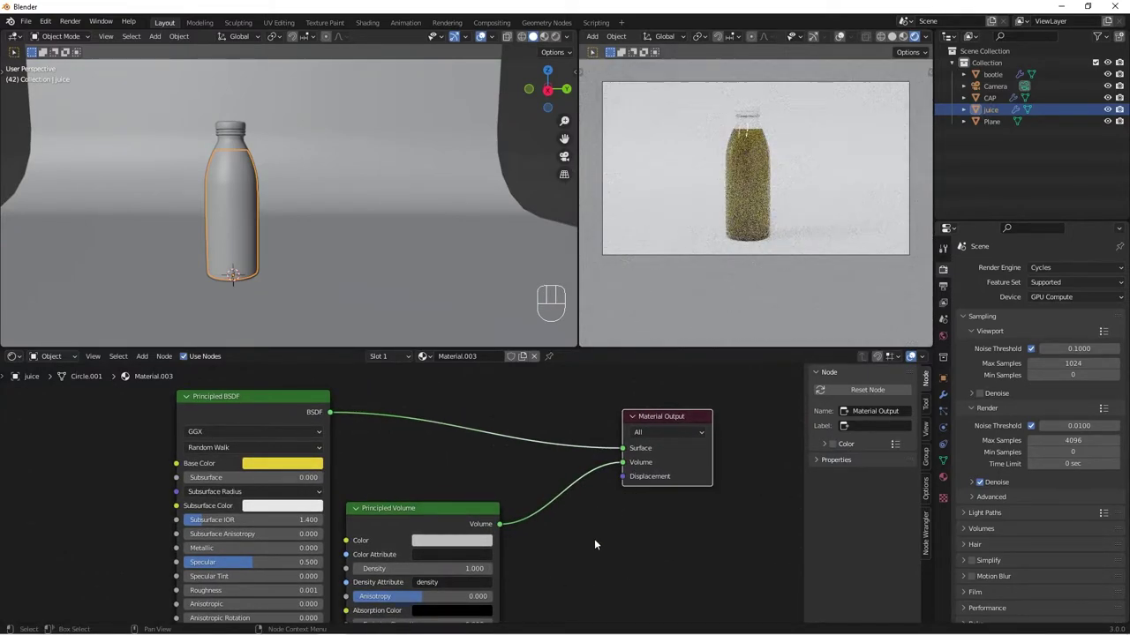
Set the Principled Volume colour to yellow and its density to 2
middle_drag(590, 544, 610, 457)
click(462, 495)
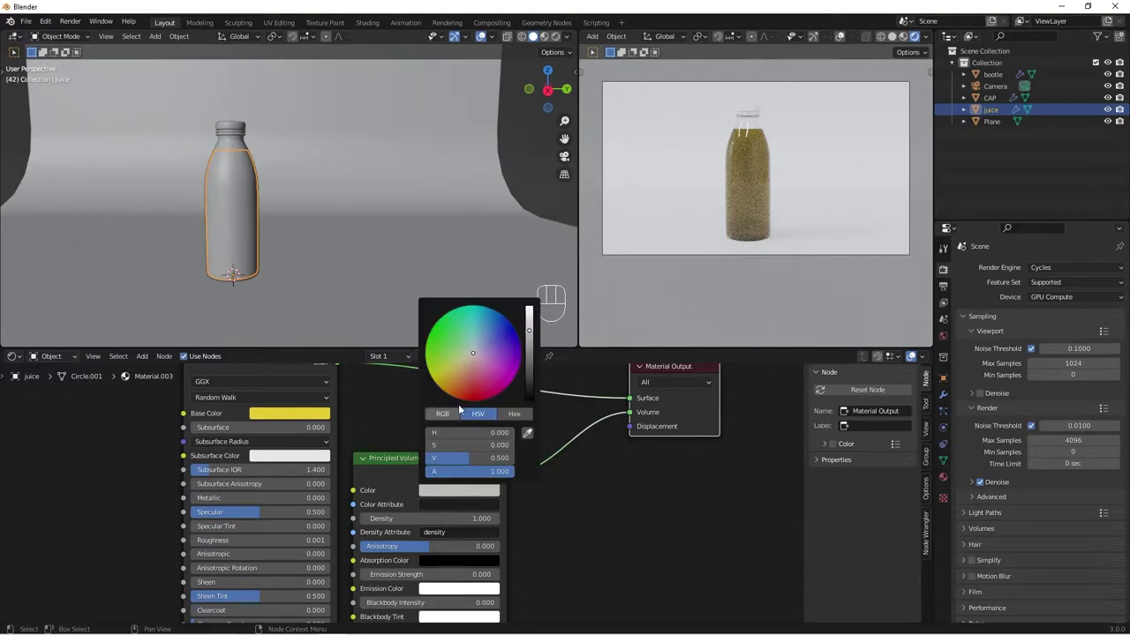
drag(465, 357, 445, 375)
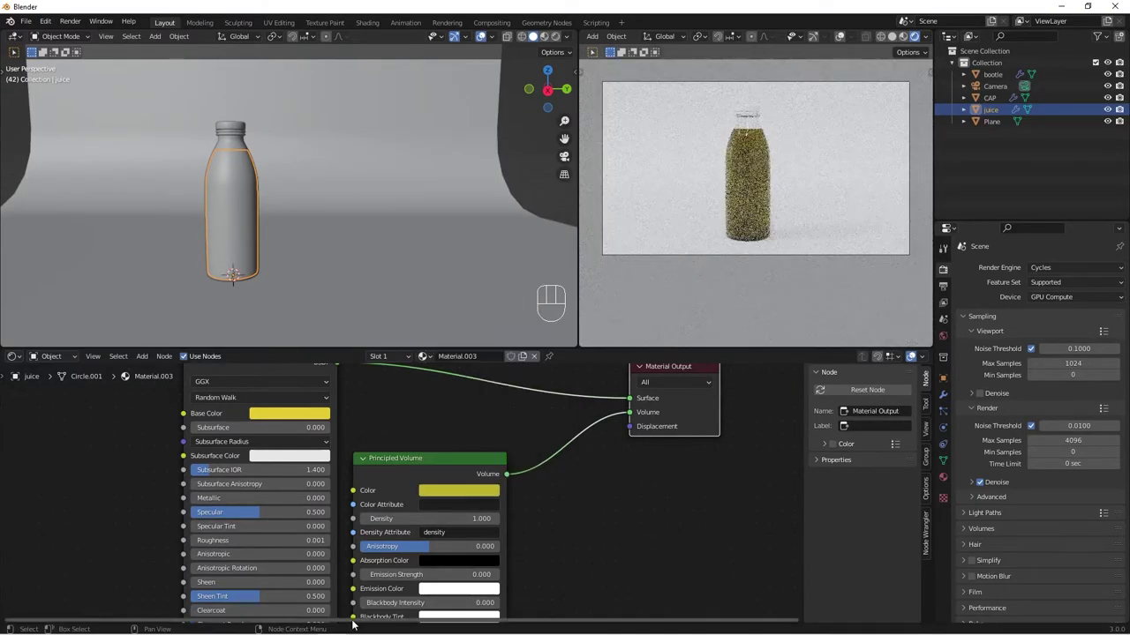
click(475, 519)
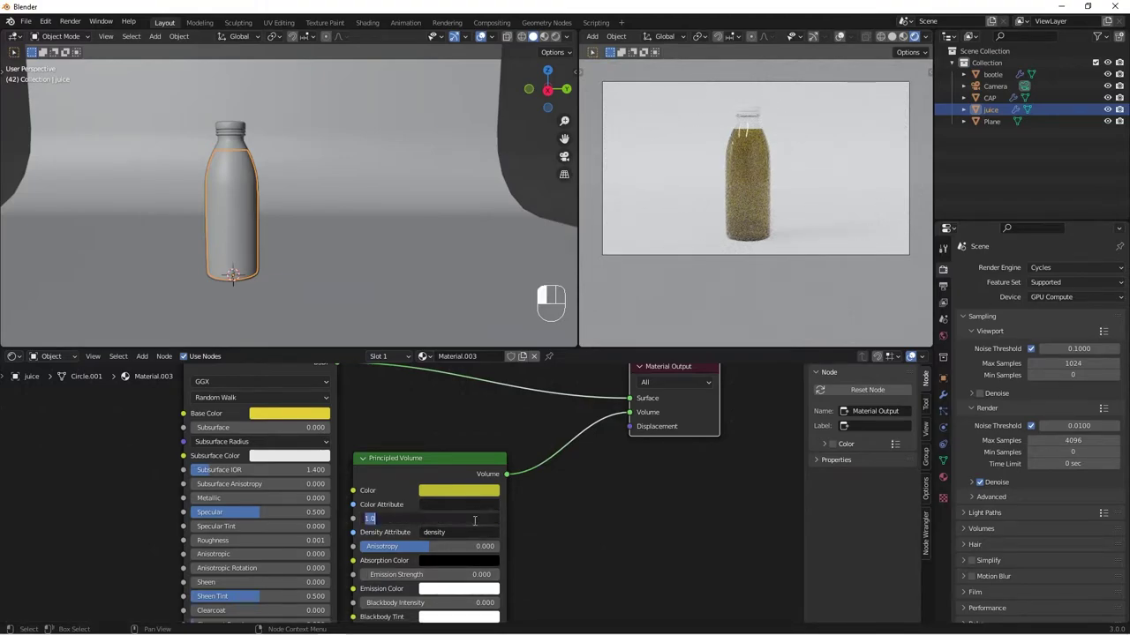
text(2)
key(Return)
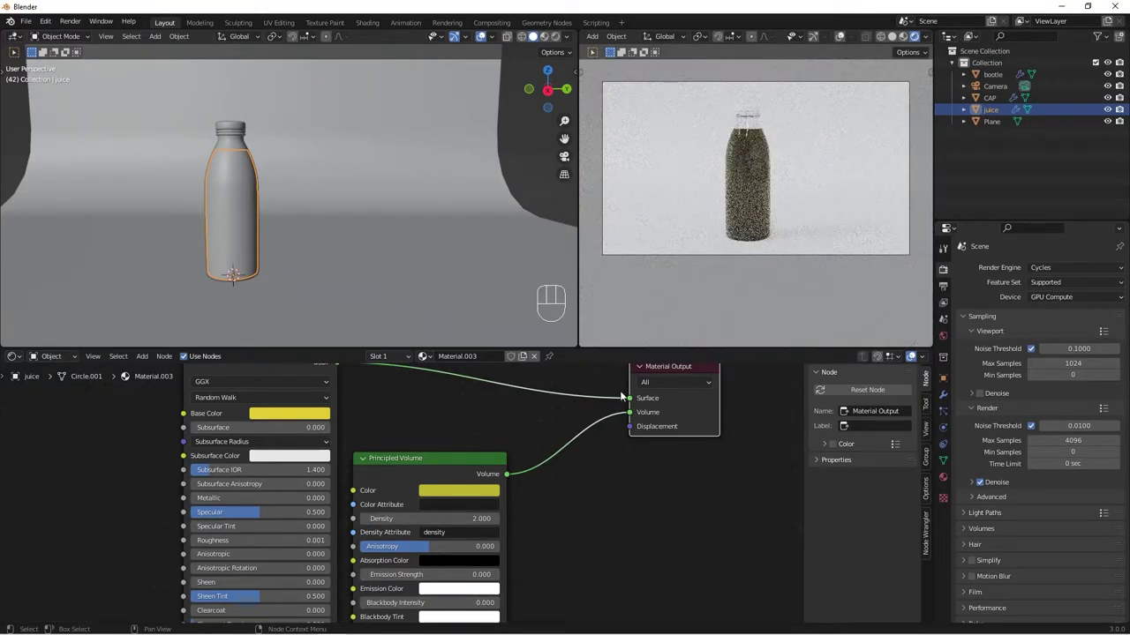
Set the maximum volume light bounces to 12 in the Cycles light path settings
middle_drag(719, 239, 845, 186)
key(Escape)
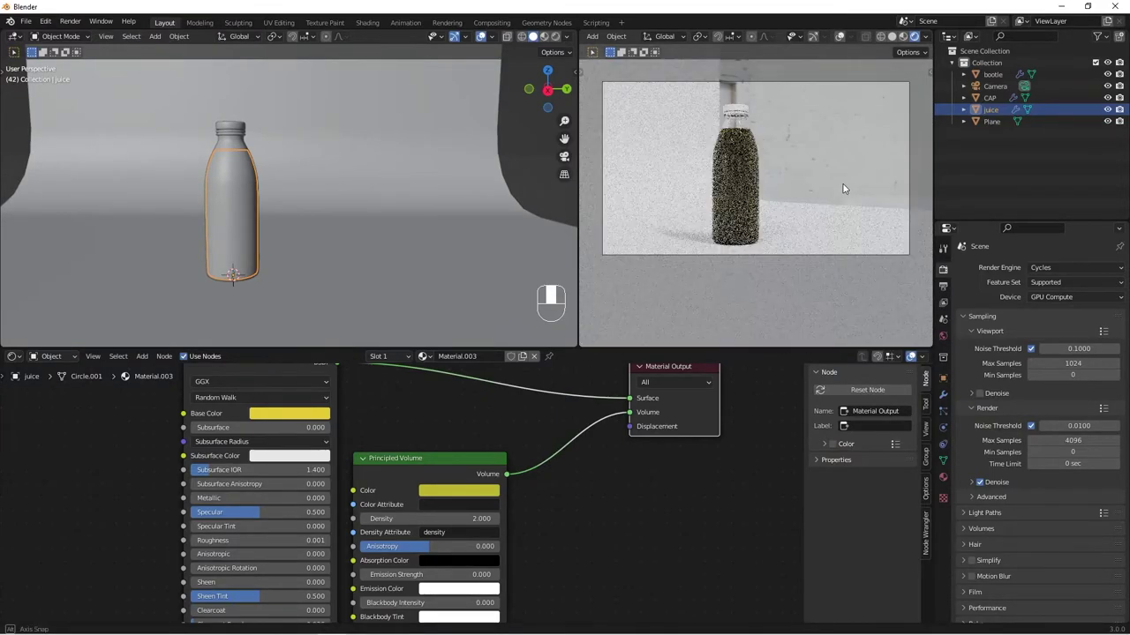
middle_drag(759, 193, 789, 197)
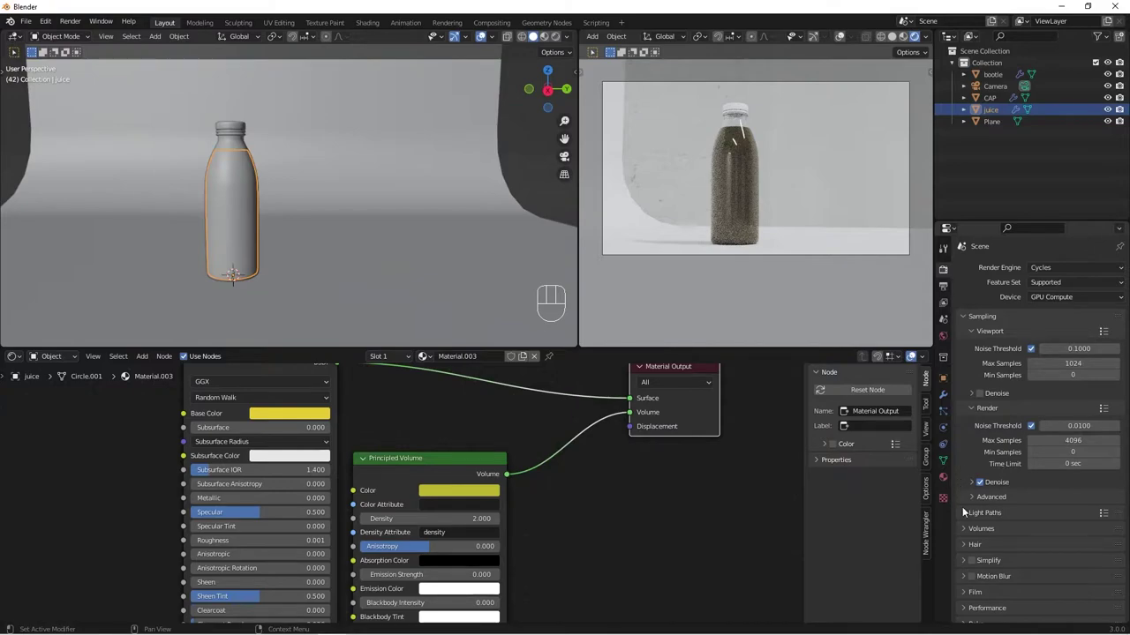
click(1063, 515)
scroll(1065, 527, down, 3)
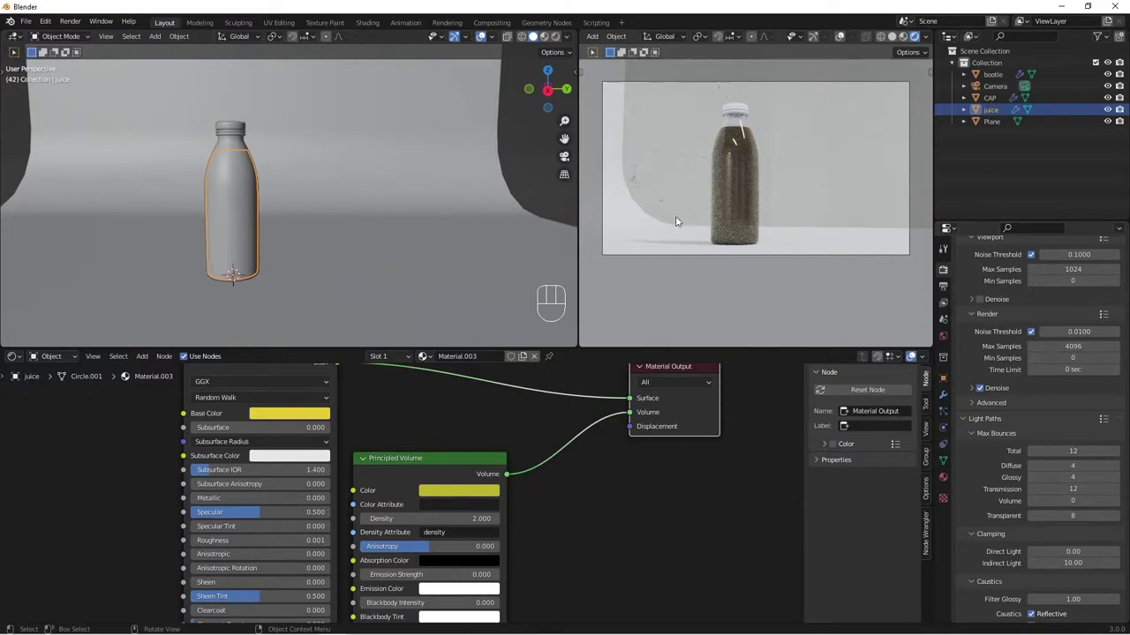
click(1077, 502)
text(12)
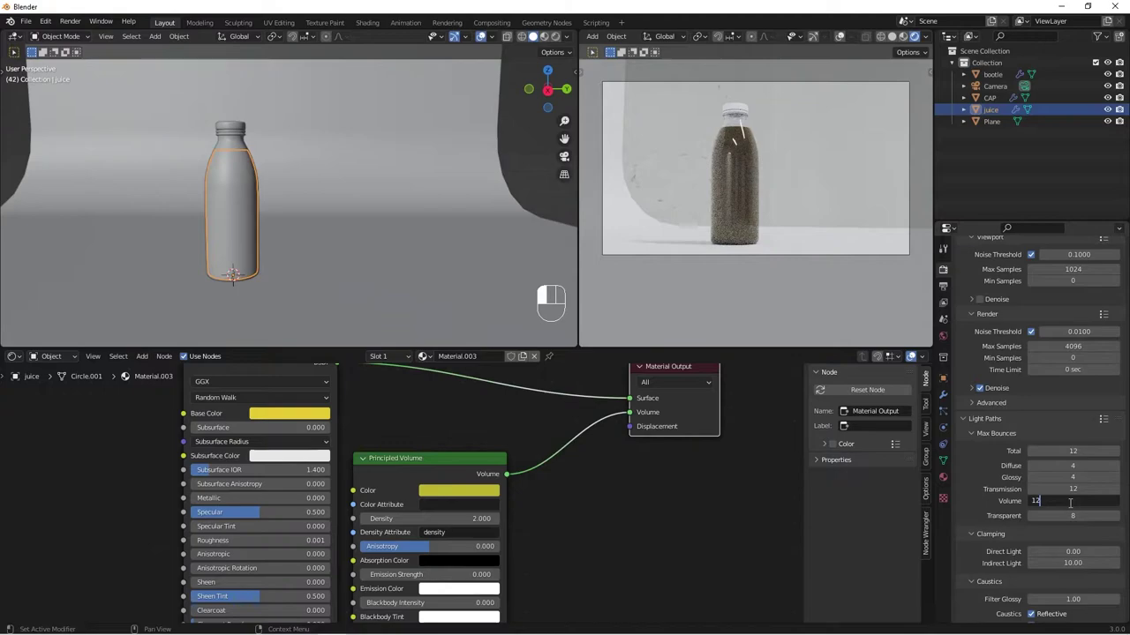
key(Return)
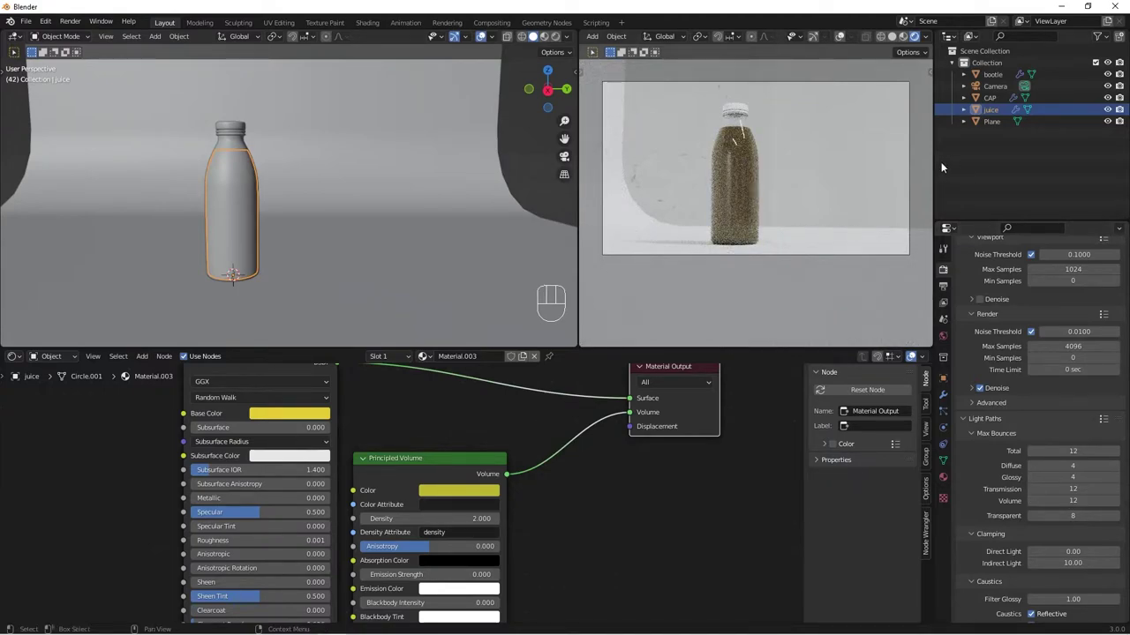
Brighten the juice's Principled Volume colour to a vivid yellow at full value
click(459, 492)
drag(530, 333, 528, 310)
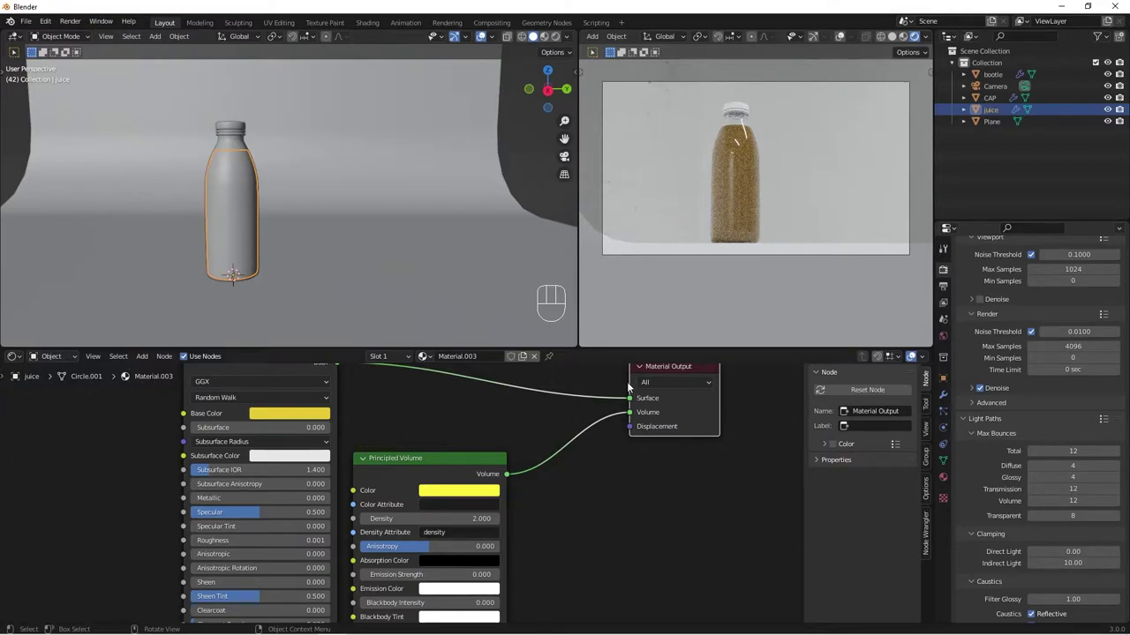
Disconnect the Principled Volume from the Material Output to compare the juice, and reconnect it to the Volume input
drag(631, 417, 574, 433)
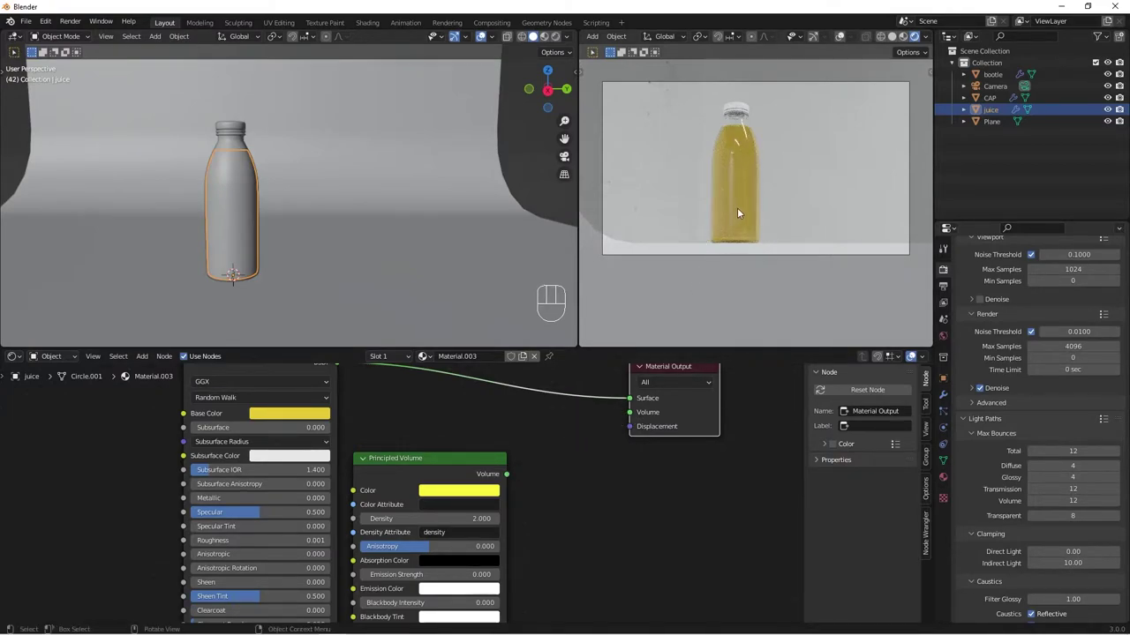
drag(508, 477, 632, 413)
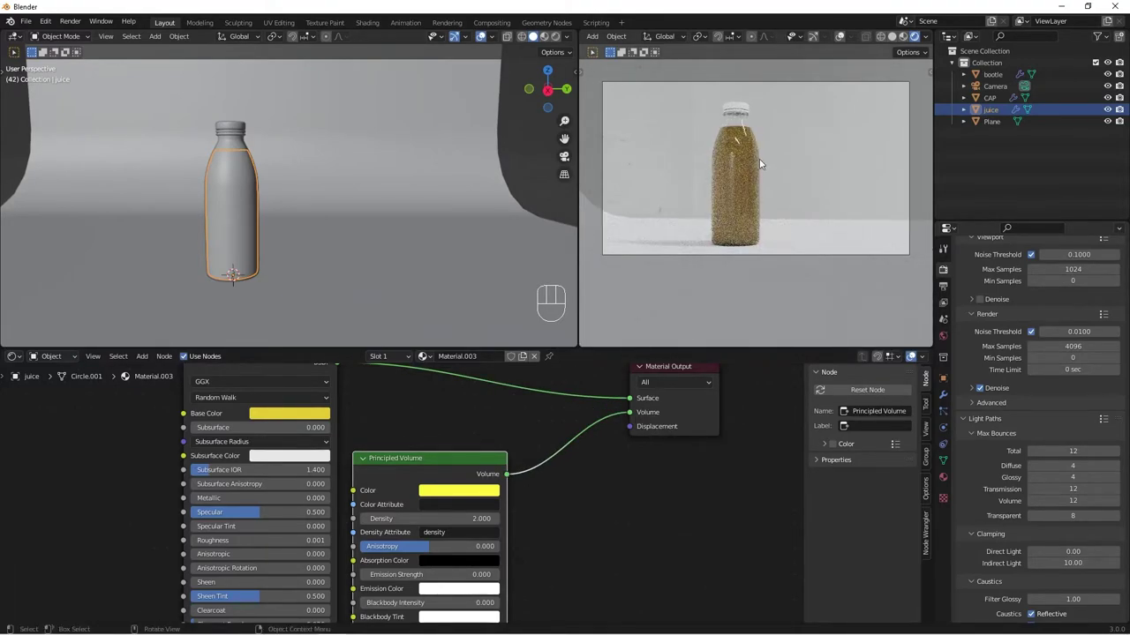
middle_drag(658, 223, 769, 216)
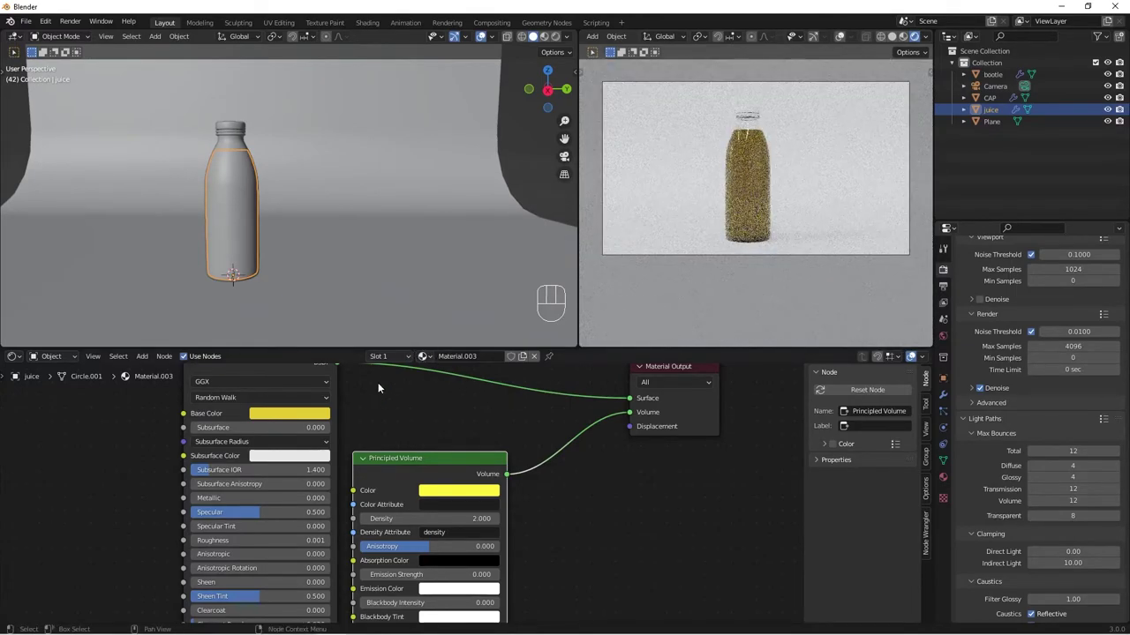
Rename the curved backdrop plane as BG
click(345, 275)
scroll(415, 322, down, 8)
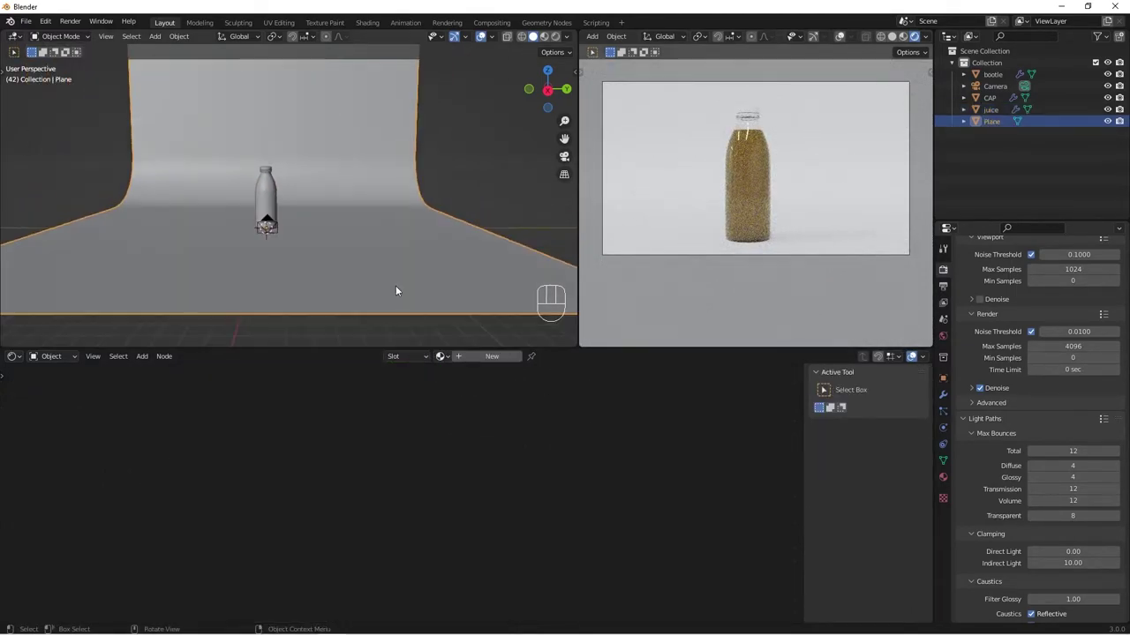
middle_drag(540, 237, 411, 280)
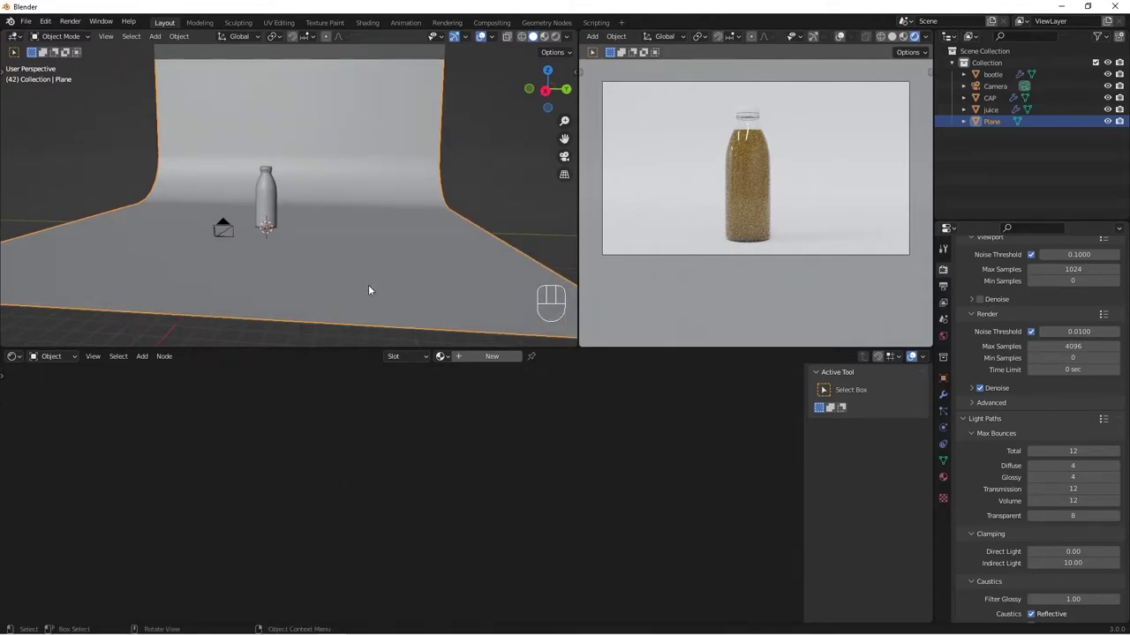
double_click(992, 122)
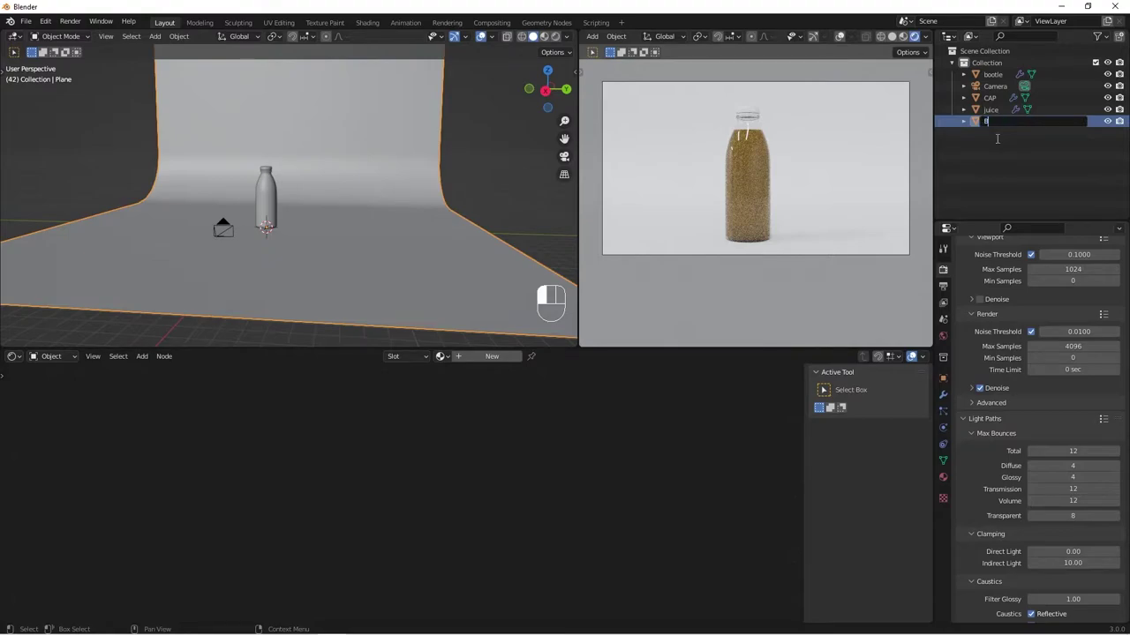
text(BG)
key(Return)
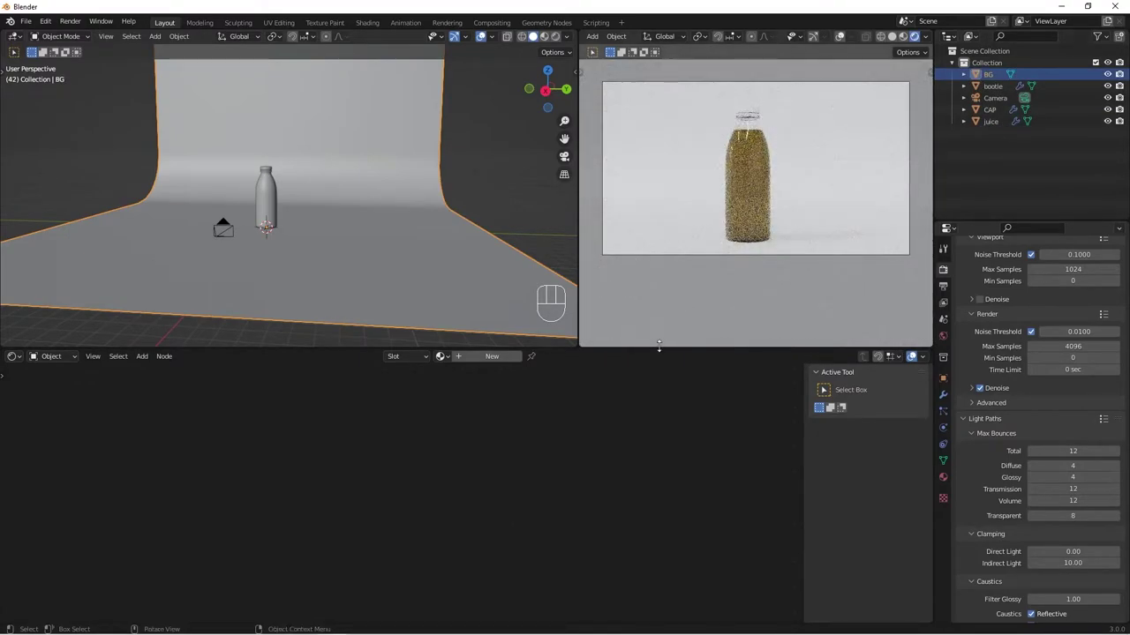
Create a new material for the backdrop with roughness 0.9 and a slightly darker grey base colour
click(492, 355)
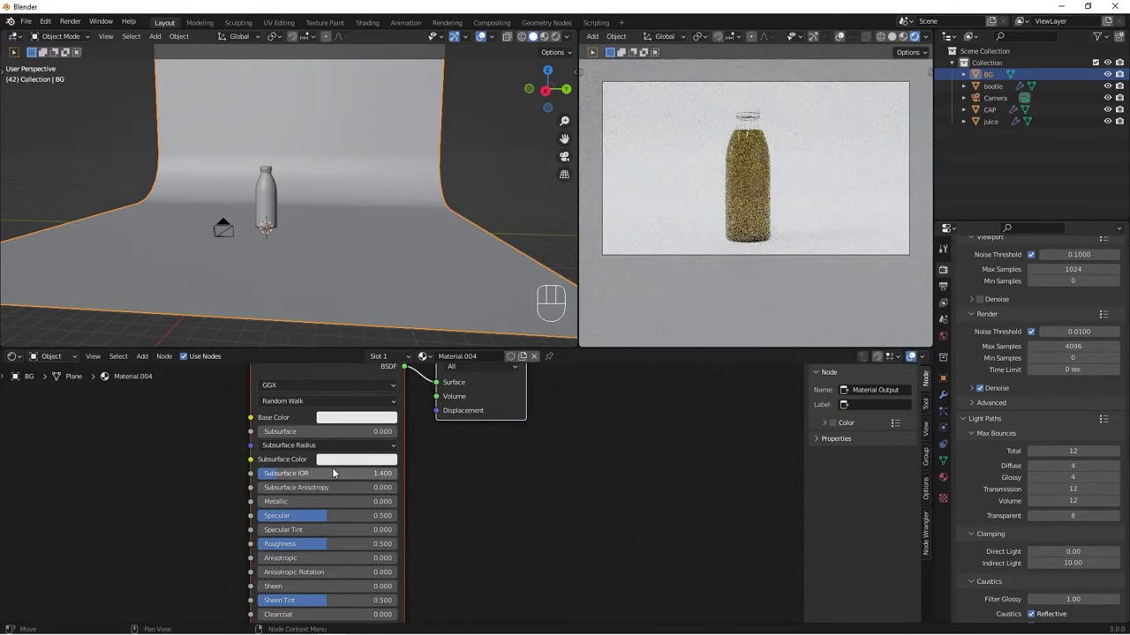
scroll(327, 492, down, 1)
middle_drag(327, 538, 338, 566)
drag(338, 565, 391, 567)
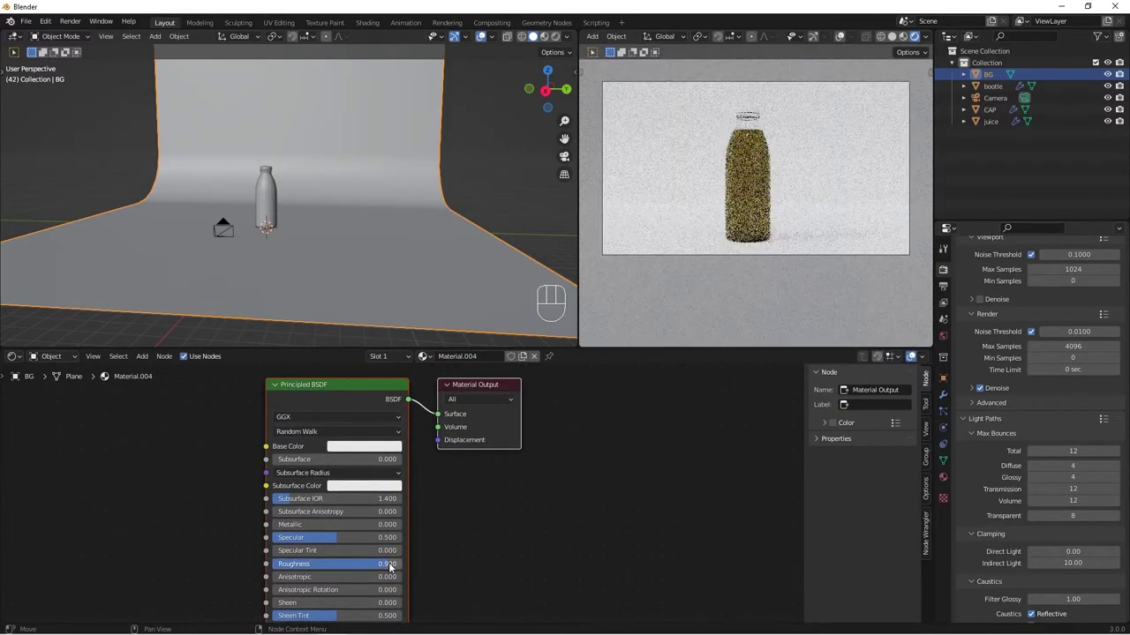
click(380, 446)
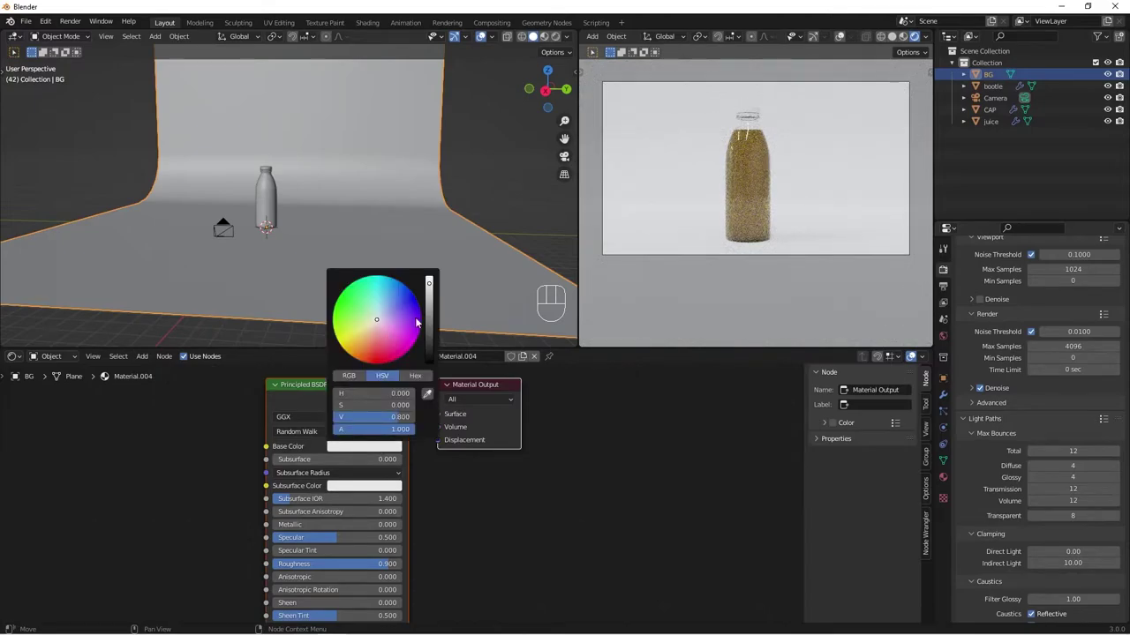
drag(429, 285, 429, 301)
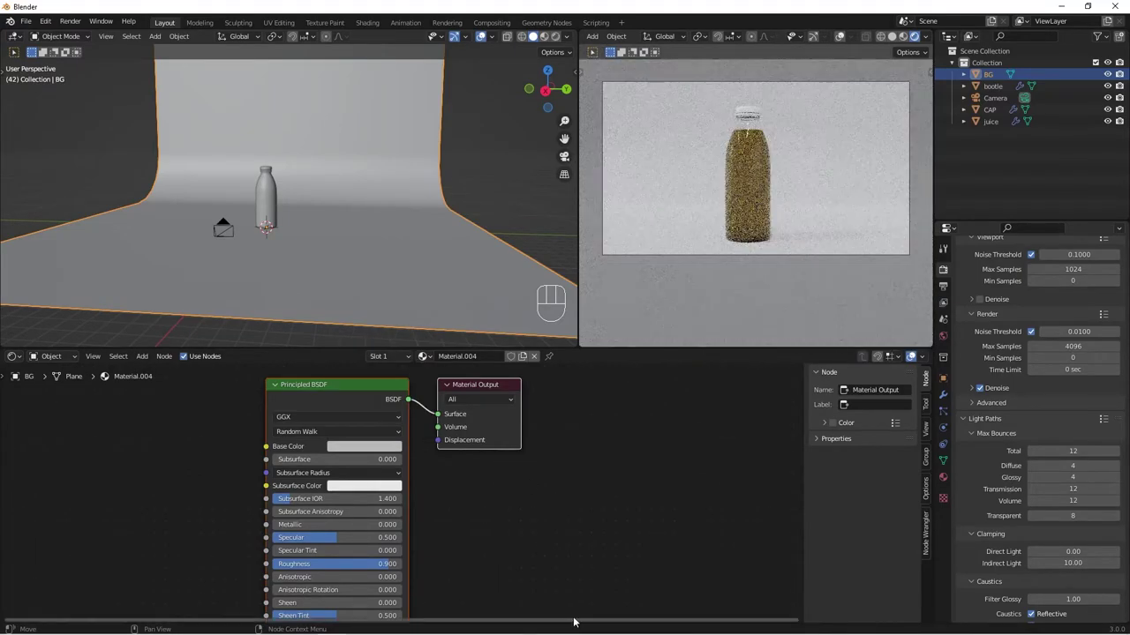
Add a plane mesh and raise it about 7.4 m along Z above the bottle
middle_drag(243, 165, 327, 177)
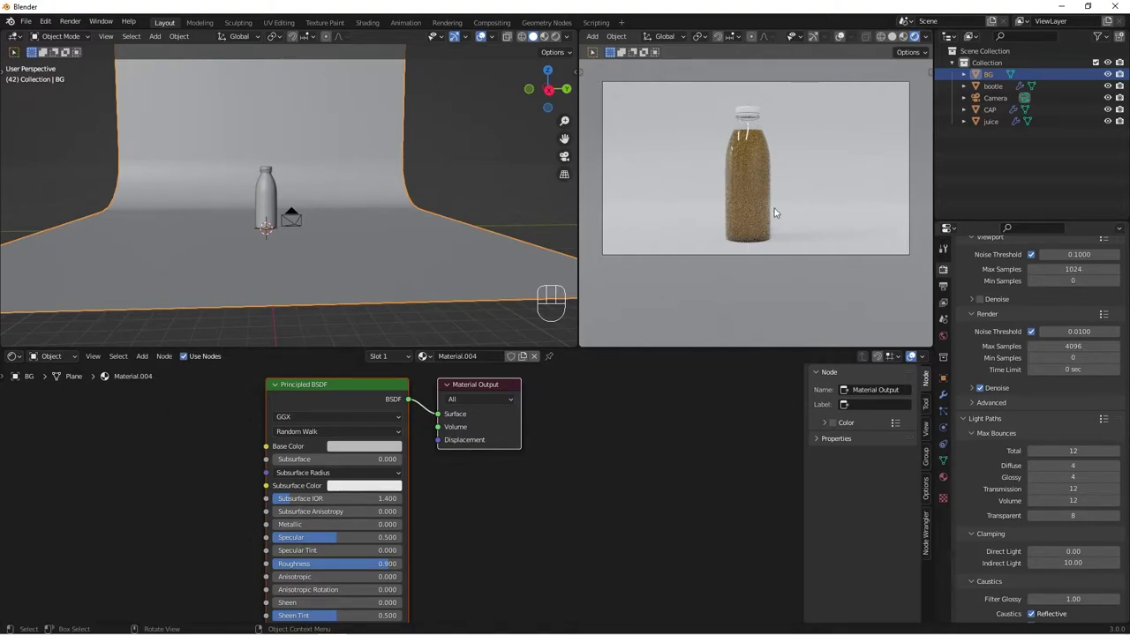
middle_drag(344, 224, 337, 238)
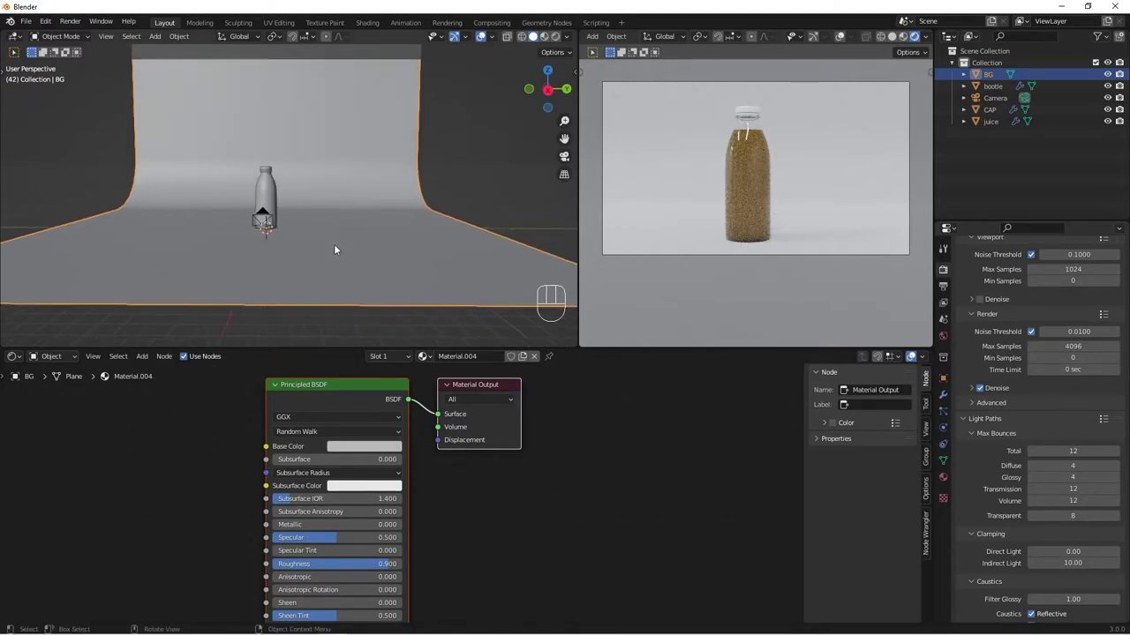
key(shift+a)
key(shift+a)
mouse_move(329, 254)
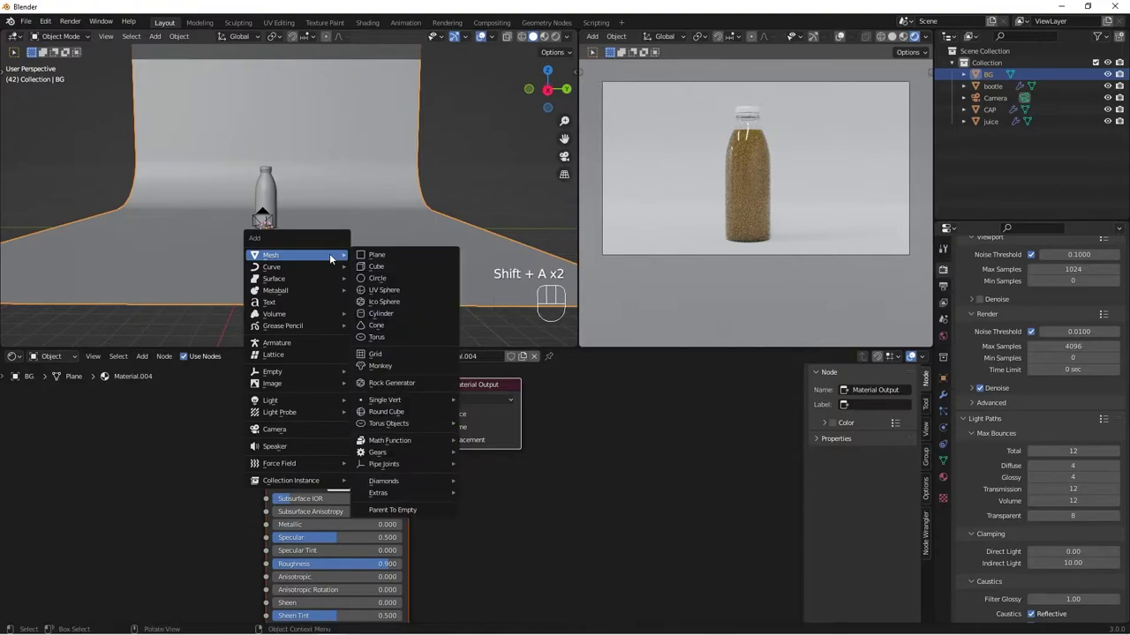
click(382, 254)
middle_drag(336, 288, 343, 275)
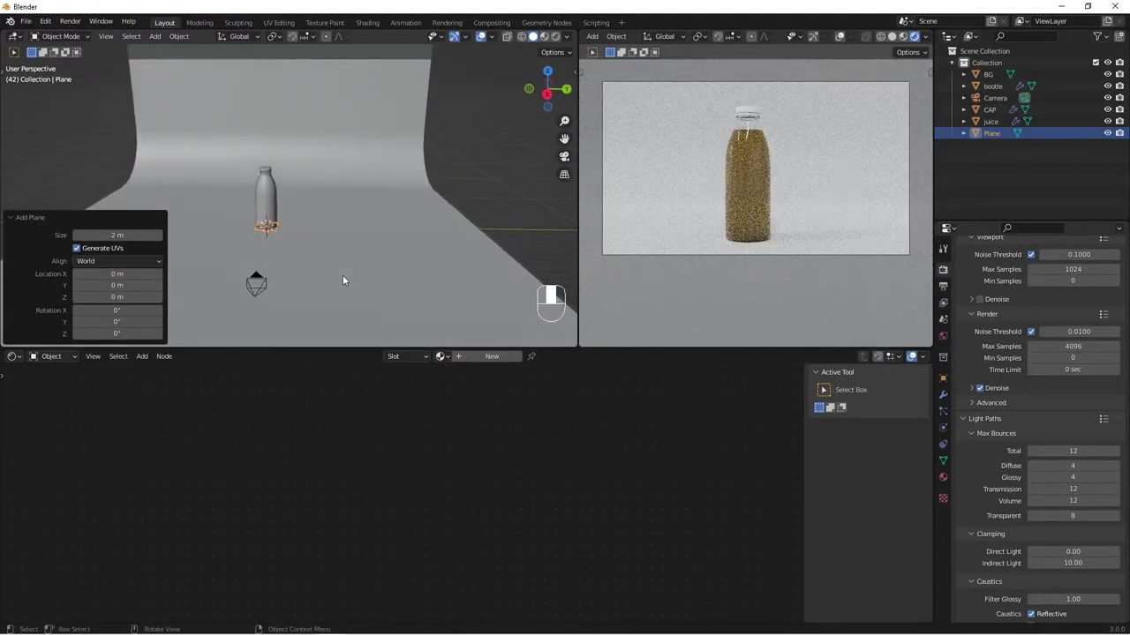
key(g)
key(z)
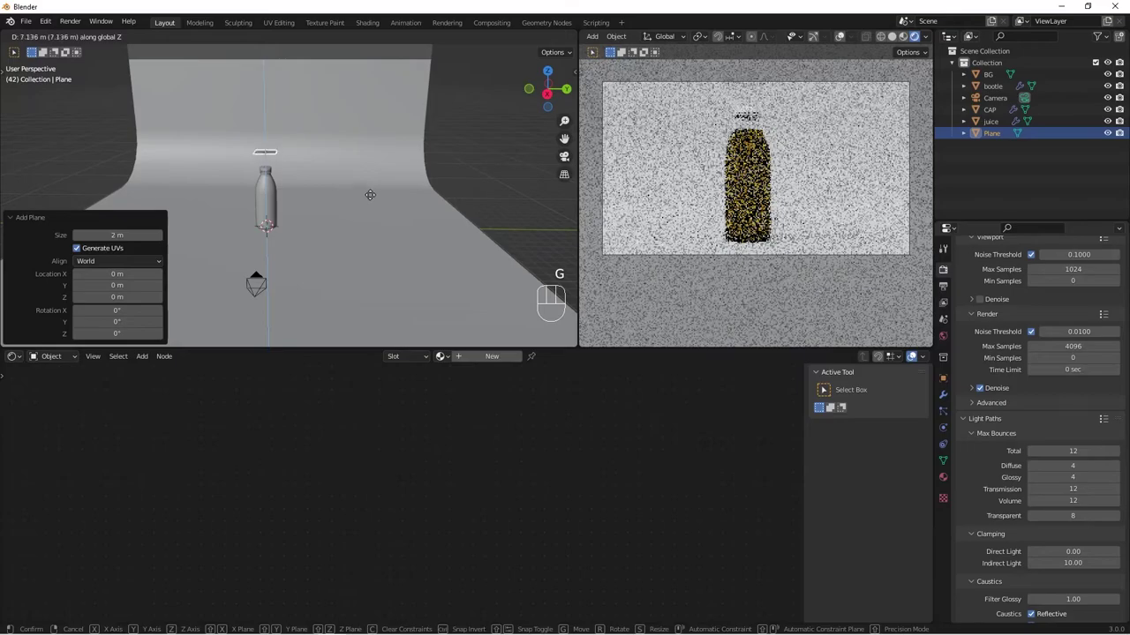
click(380, 201)
Stretch the overhead plane along Y by a factor of about 4.74
middle_drag(374, 220, 138, 135)
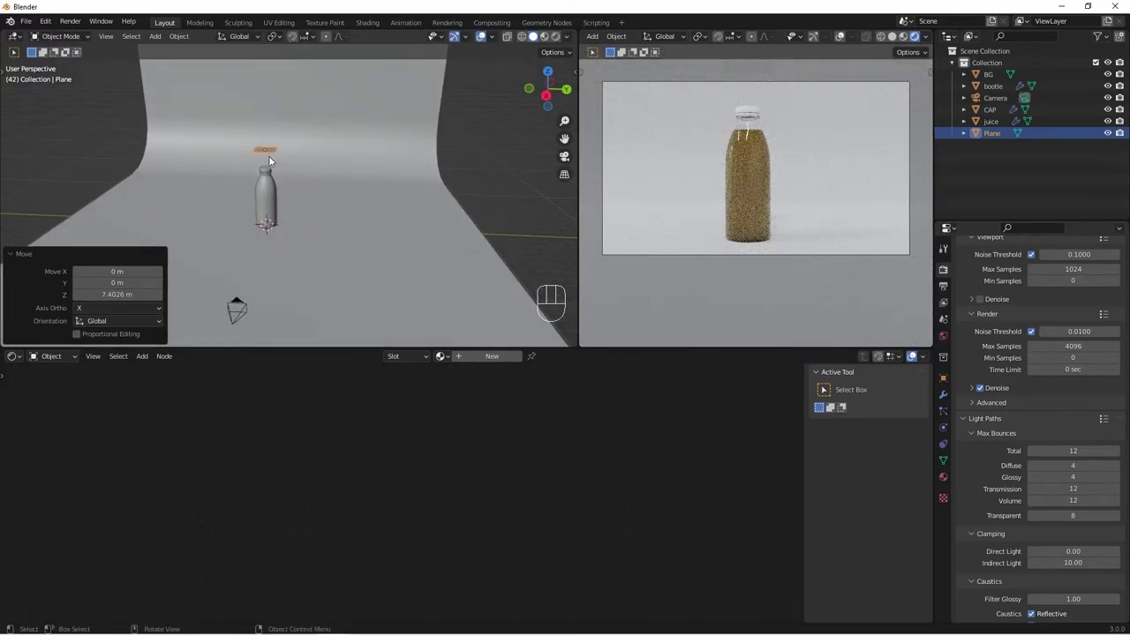
key(s)
key(y)
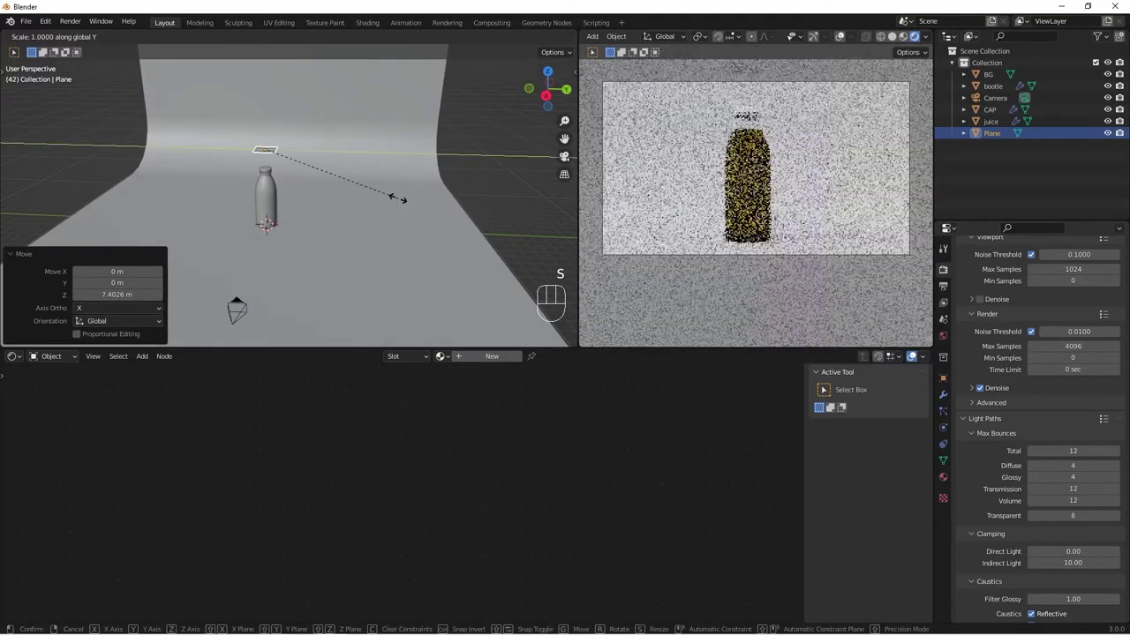
click(348, 196)
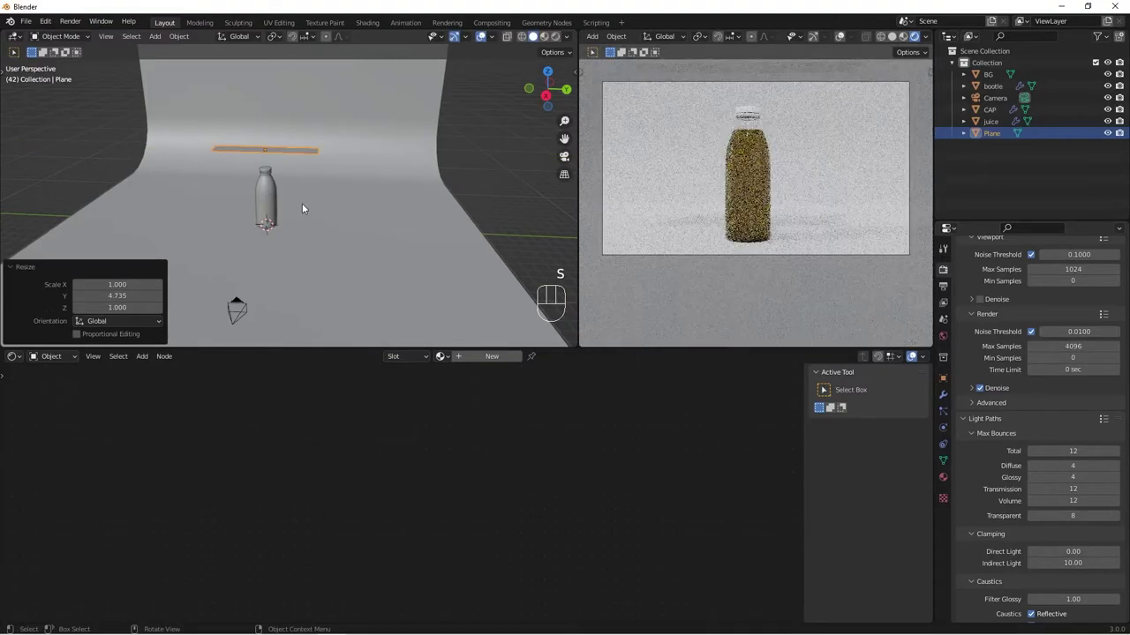
Create a new material for the overhead plane with white emission and an emission strength of 2
middle_drag(327, 195, 317, 201)
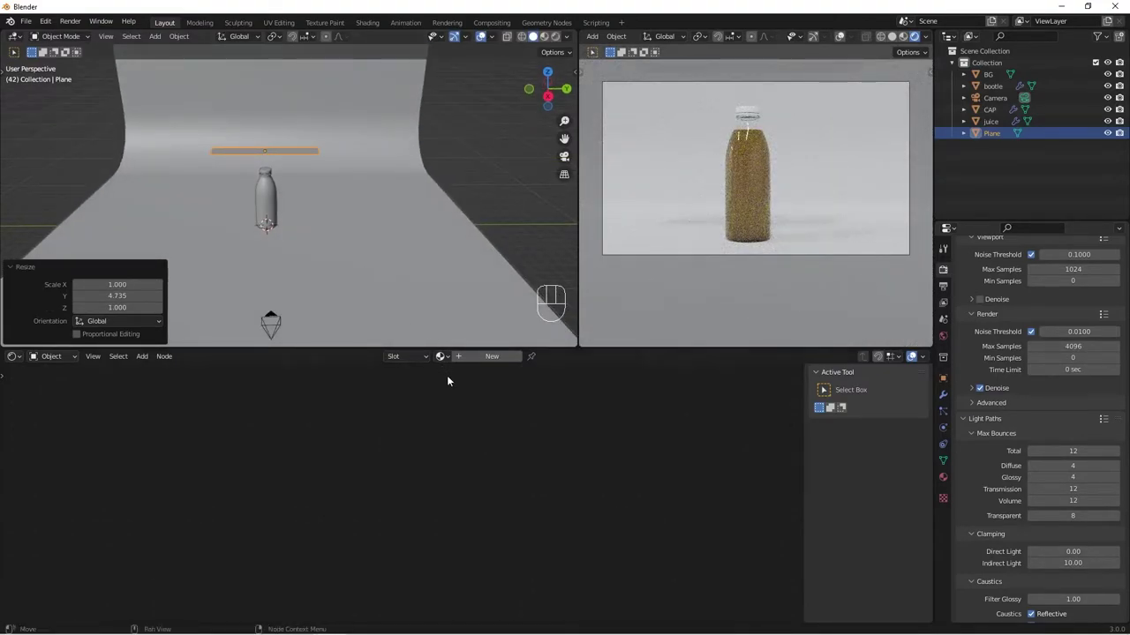
click(474, 356)
middle_drag(415, 519, 457, 466)
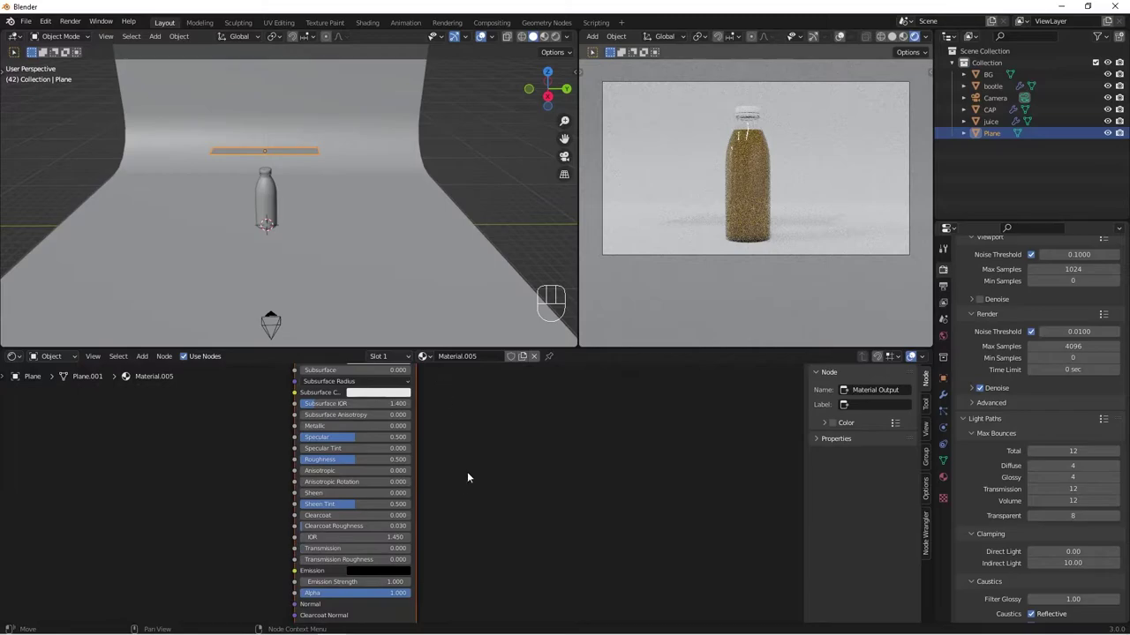
click(381, 516)
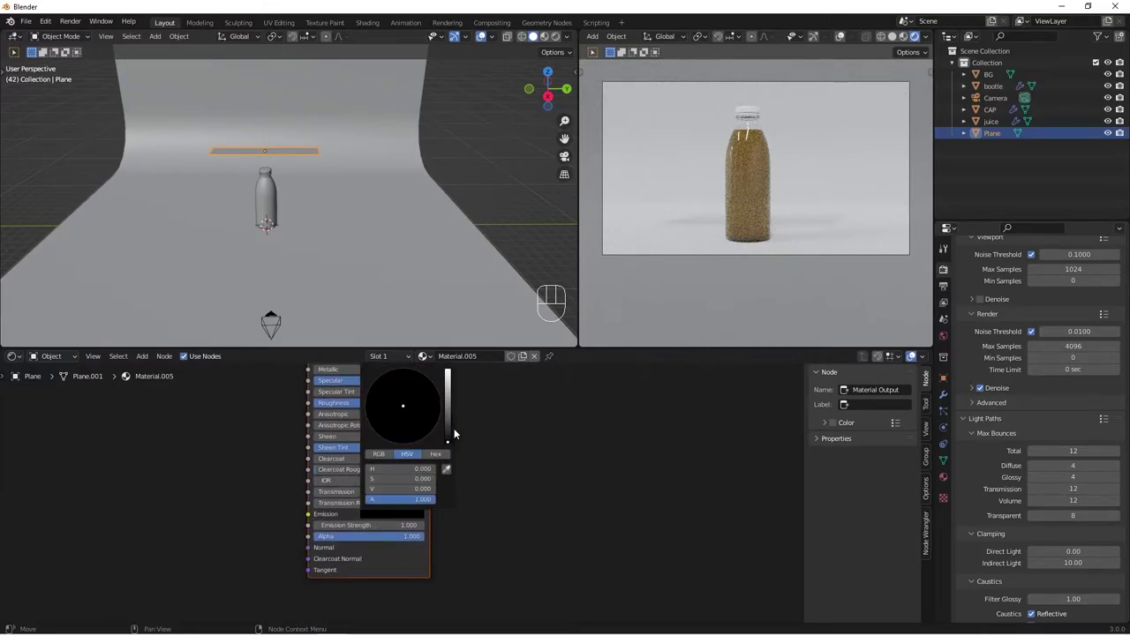
drag(448, 444, 447, 373)
click(394, 526)
text(2)
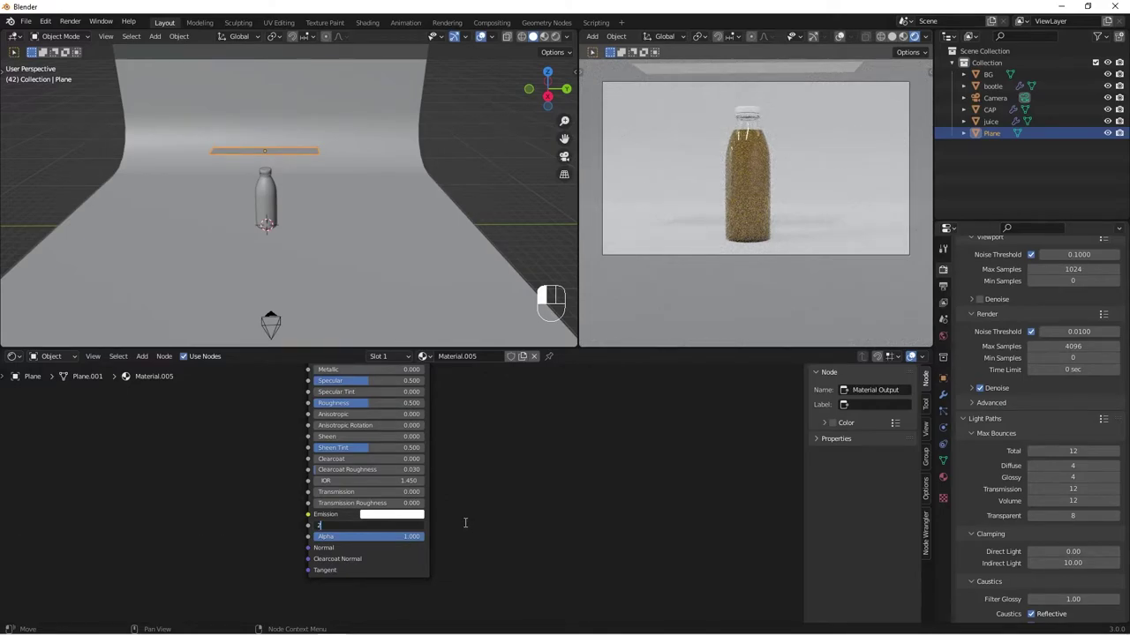
key(Return)
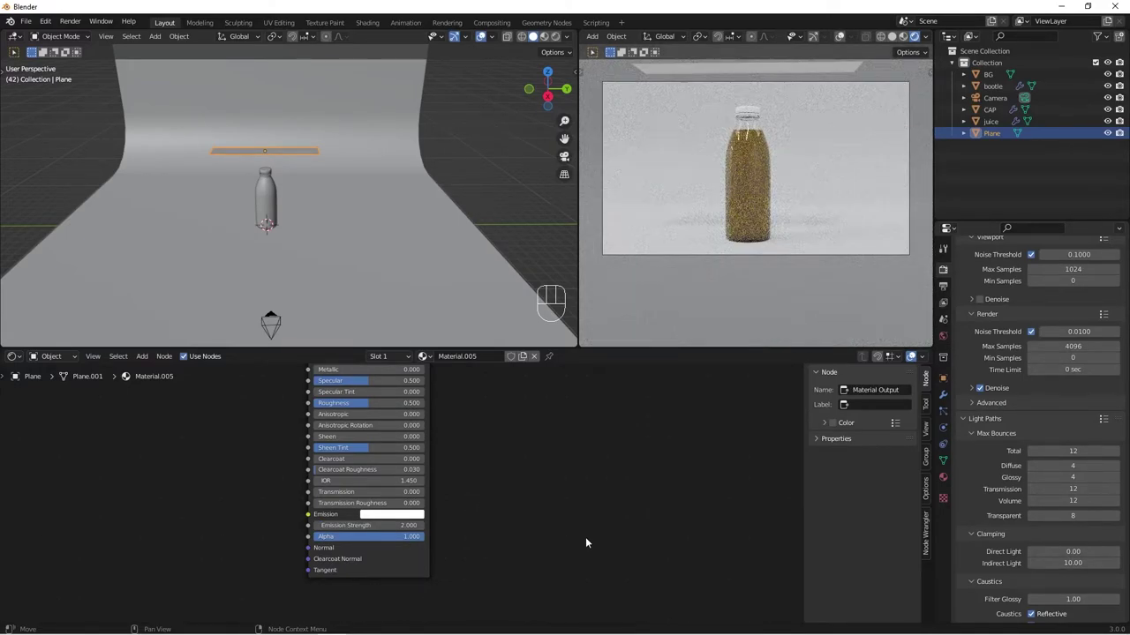
Move the emissive plane about -6.67 m along Y so it sits beside the bottle
middle_drag(240, 174, 329, 208)
key(g)
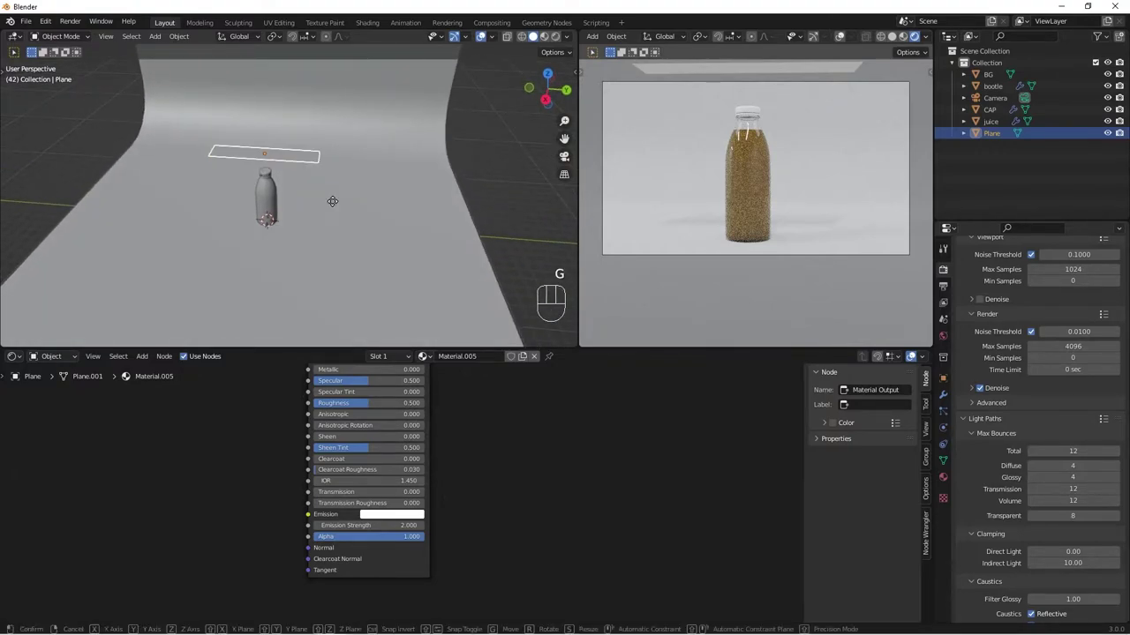
key(y)
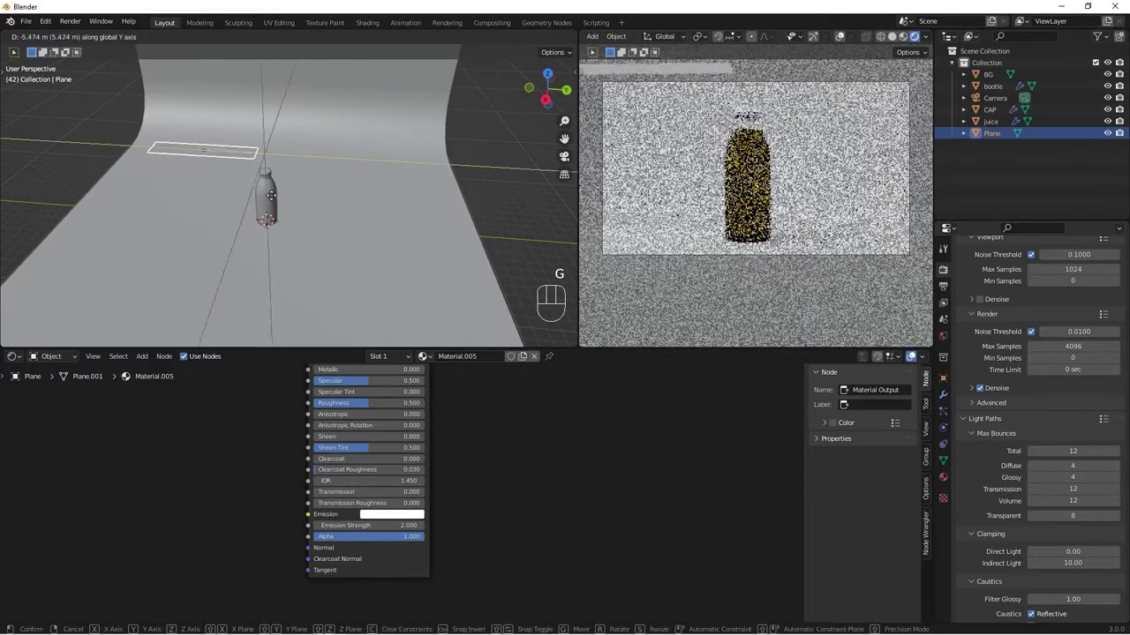
click(288, 194)
Rotate the emissive plane 90° around the X axis so it stands upright
key(r)
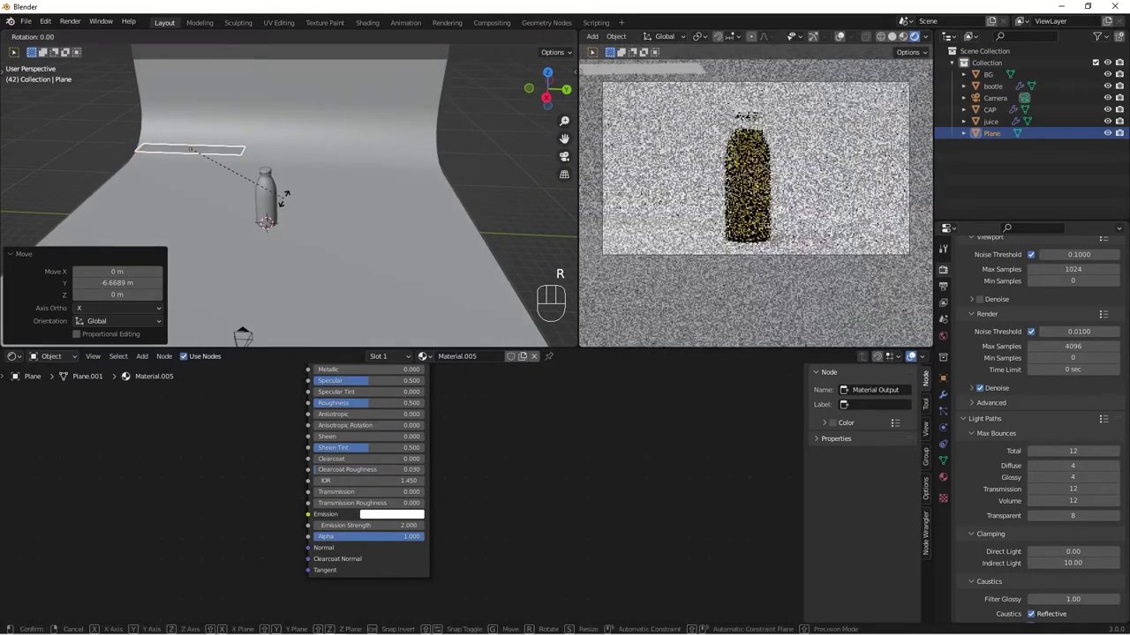
text(x)
text(90)
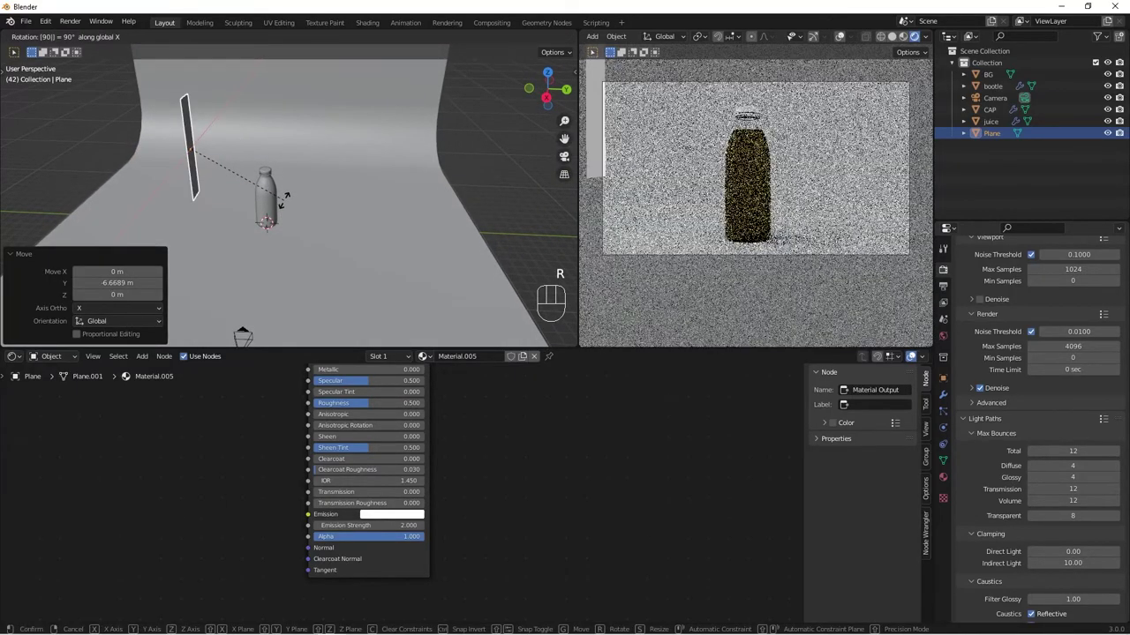
click(283, 200)
Shift the upright plane about 0.55 m in X, -1.21 m in Y and -0.79 m in Z, and set its emission strength to 4.2
middle_drag(283, 200, 256, 221)
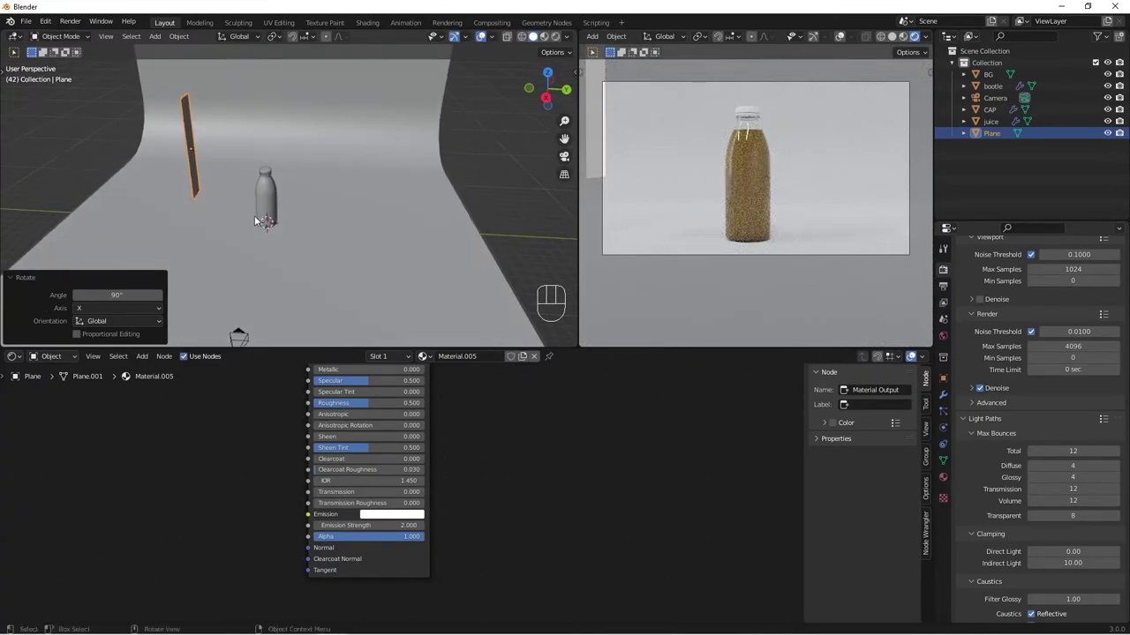
key(g)
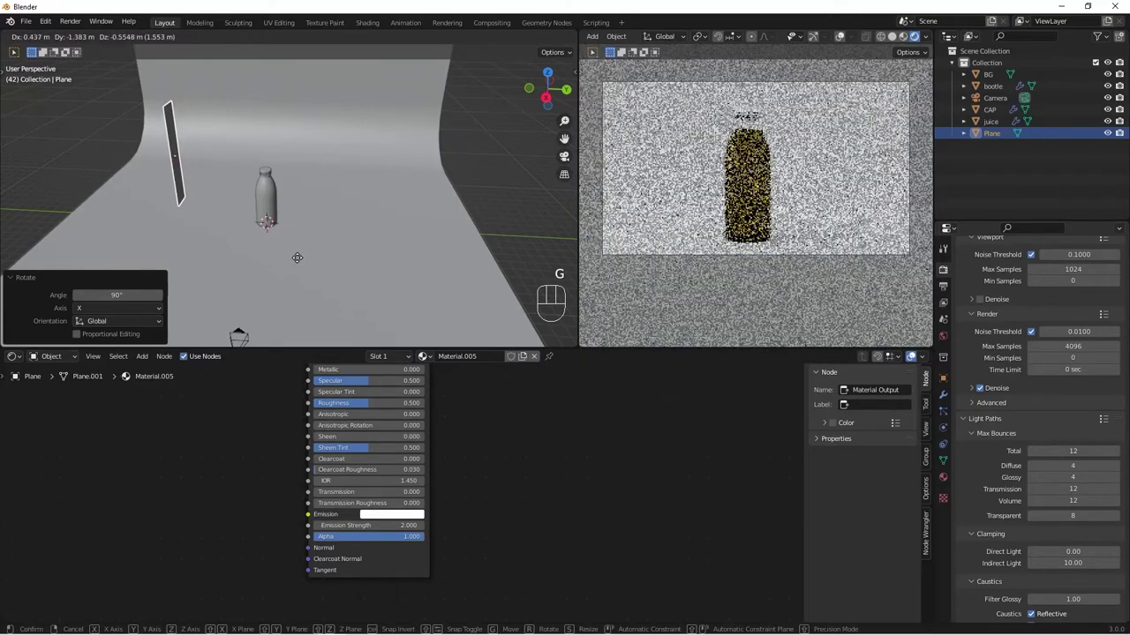
click(298, 260)
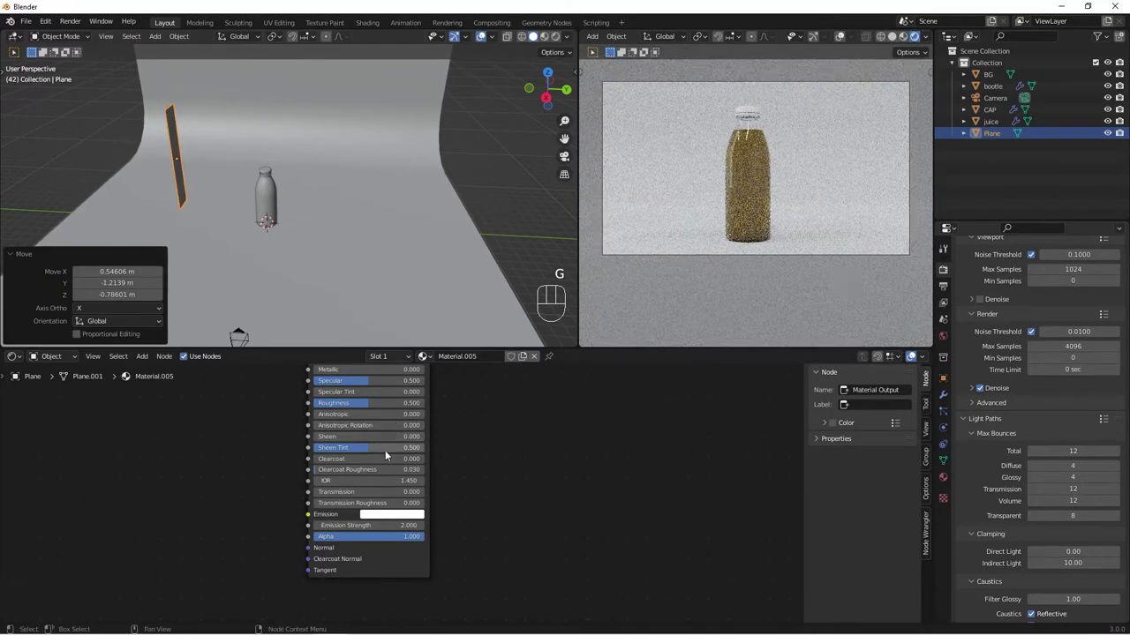
drag(392, 525, 468, 525)
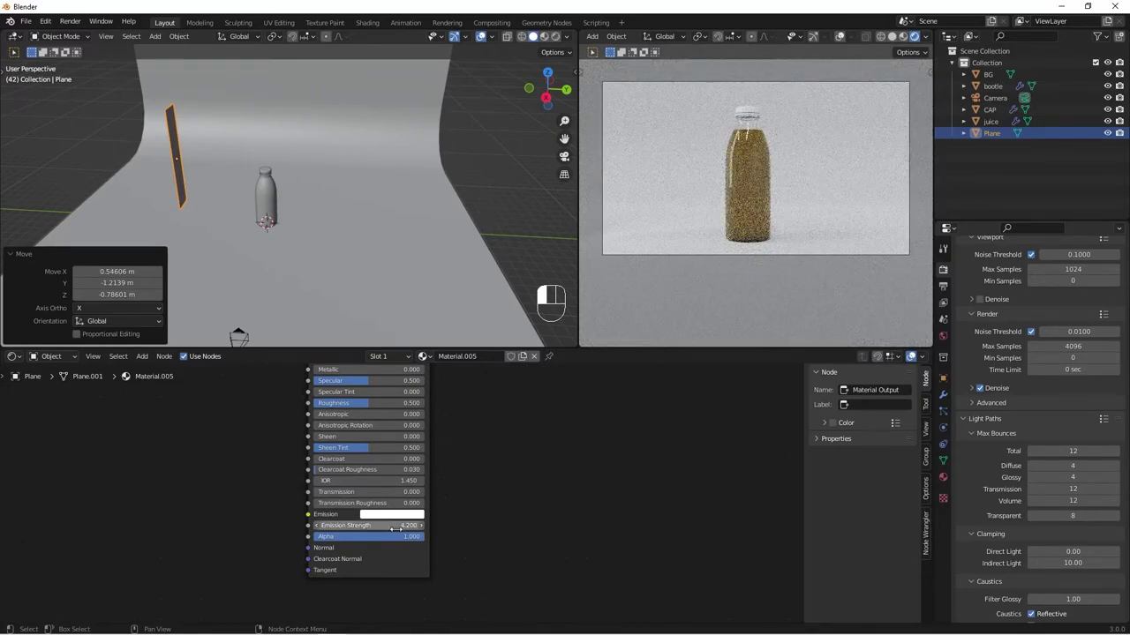
Widen the upright light plane along X by a factor of about 1.97
middle_drag(276, 267, 183, 247)
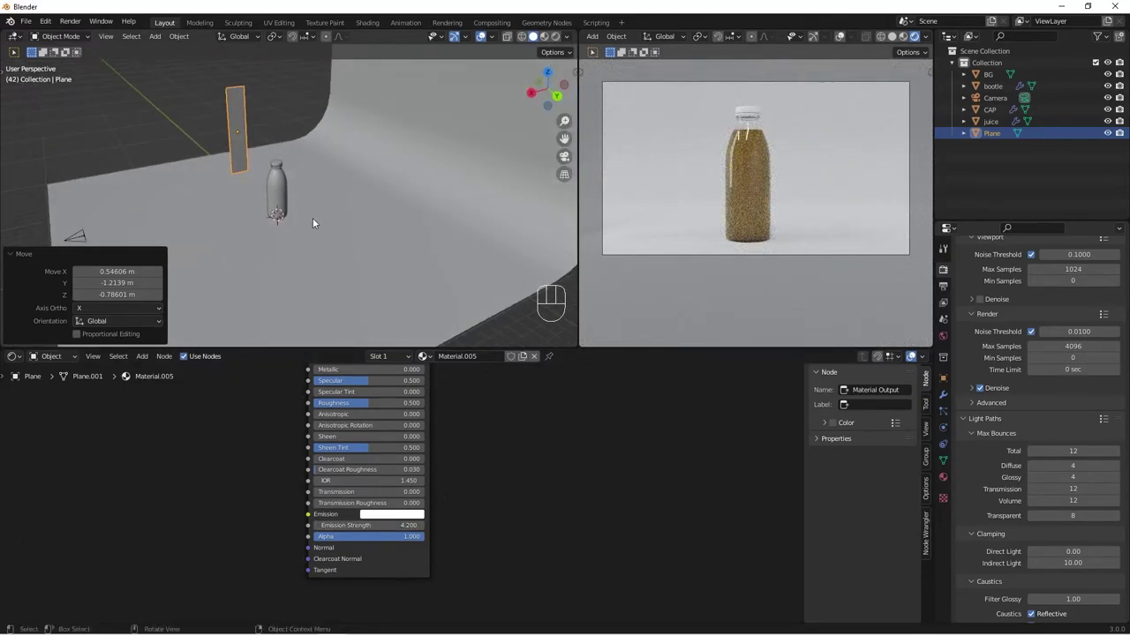
key(s)
key(x)
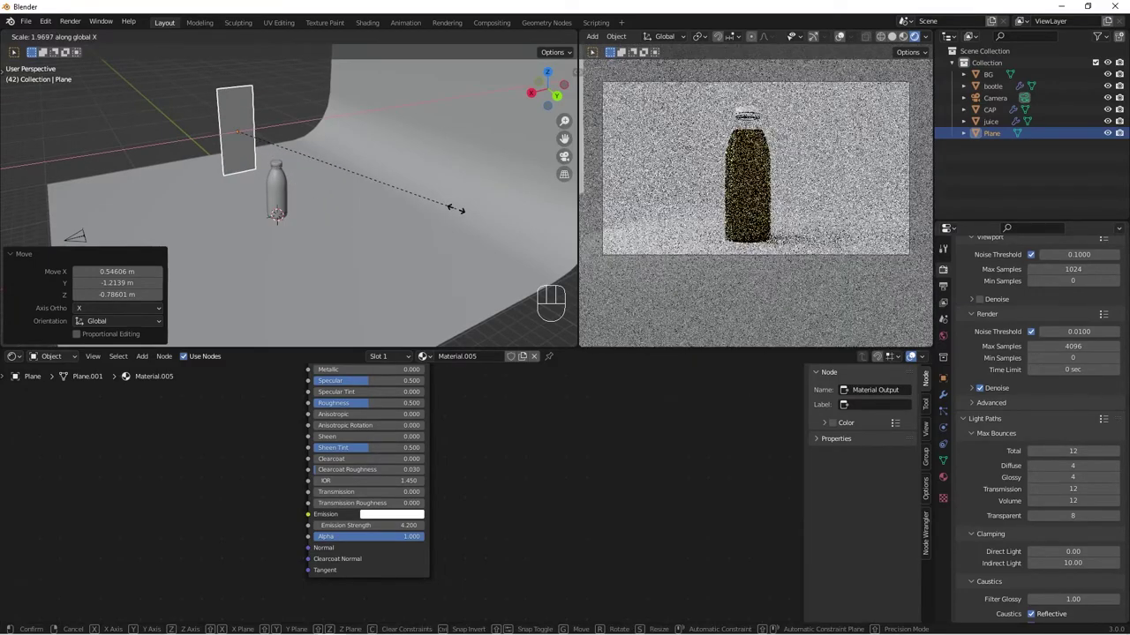
click(455, 209)
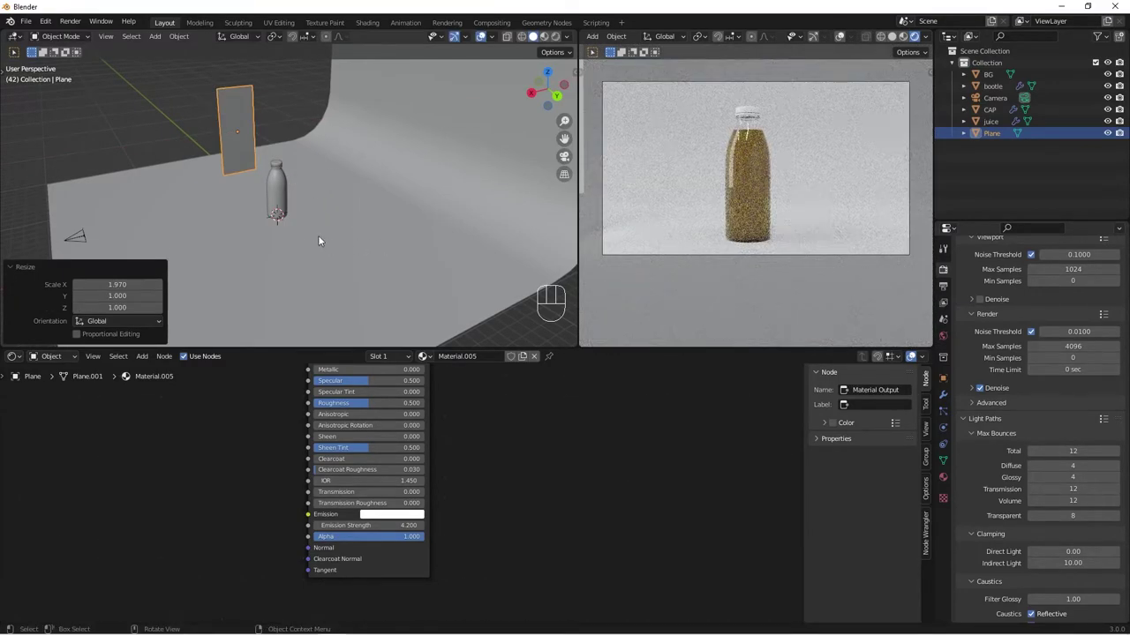
Lower the upright light plane about 1.14 m along Z
middle_drag(327, 199, 422, 192)
key(g)
key(z)
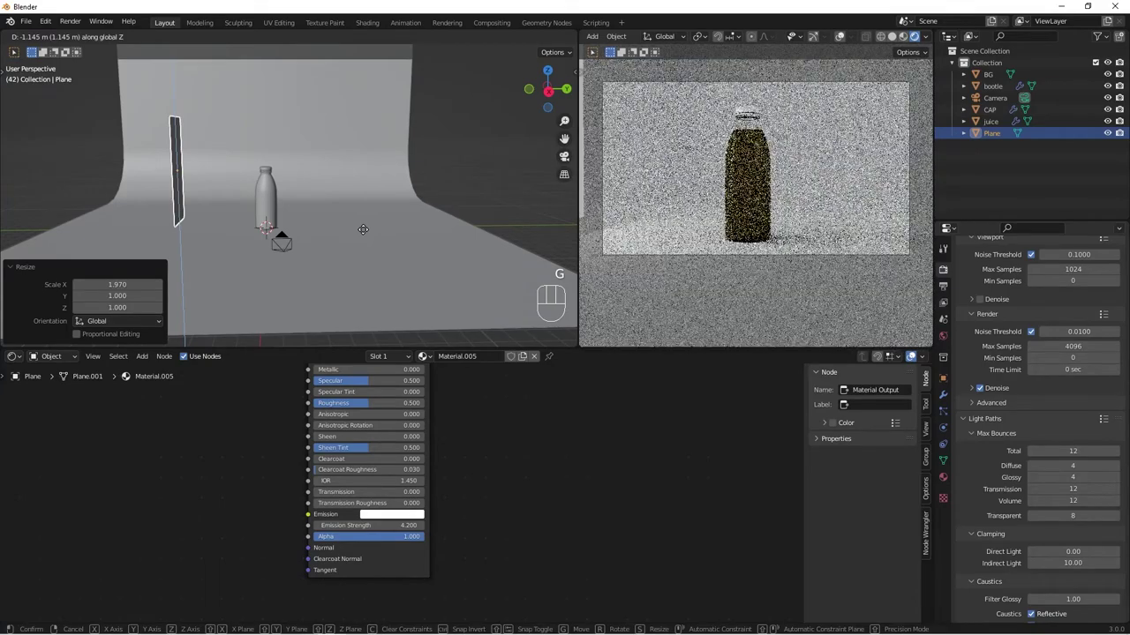
click(363, 229)
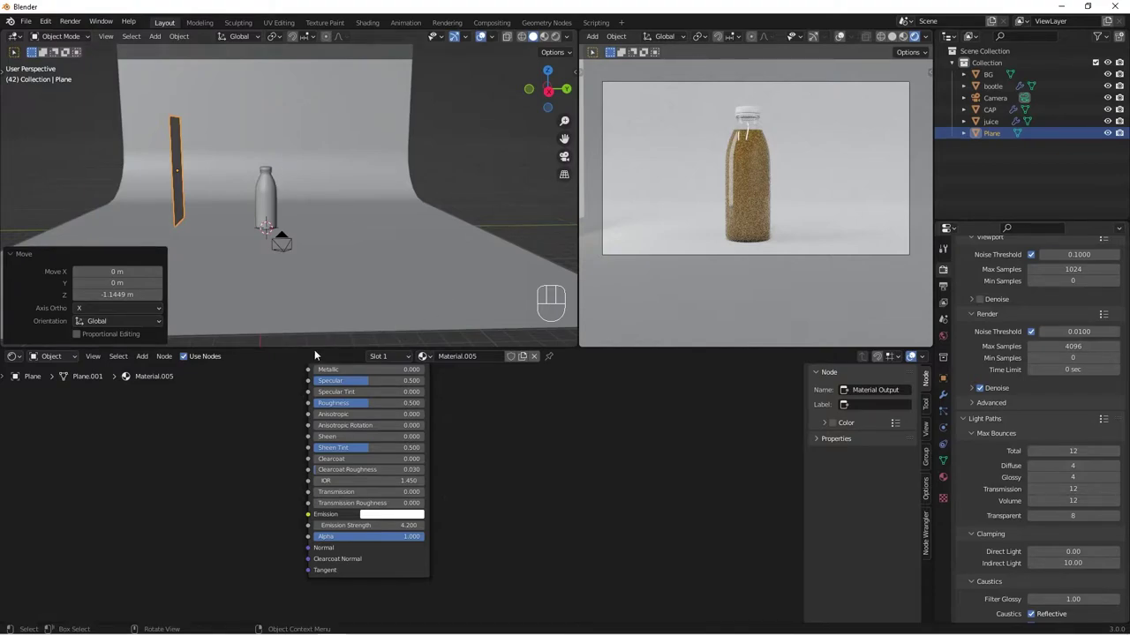
Duplicate the light plane and move the copy about 16.74 m along Y to the opposite side of the bottle
key(shift+d)
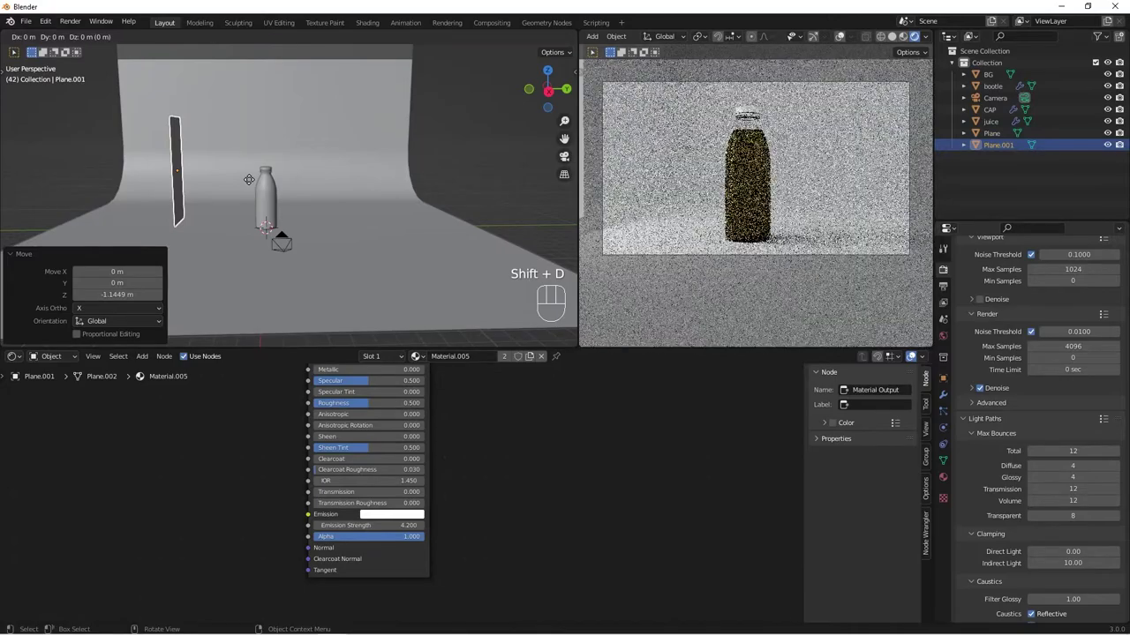
key(x)
key(y)
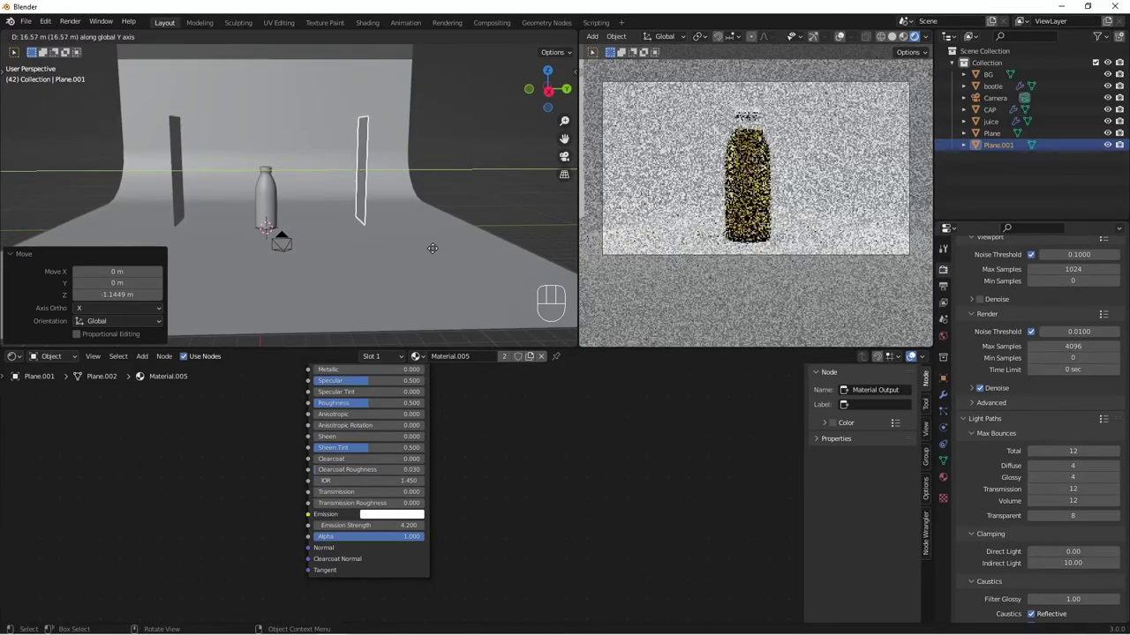
click(434, 250)
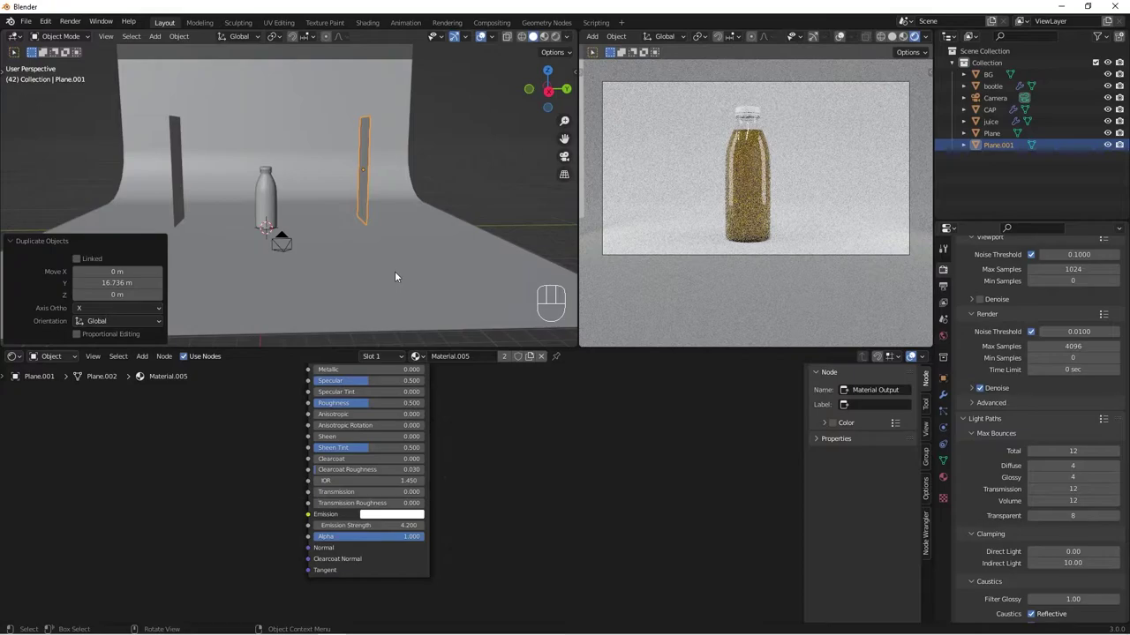
Add an area light and raise it about 7.23 m along Z above the bottle
middle_drag(388, 272, 334, 278)
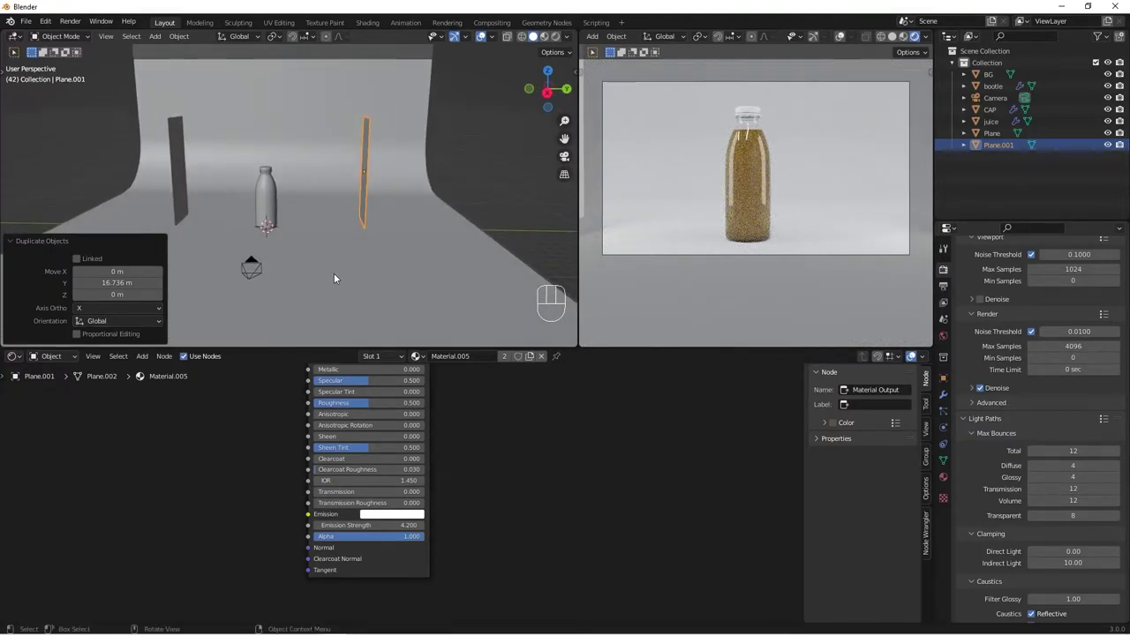
key(shift+a)
mouse_move(333, 276)
mouse_move(400, 446)
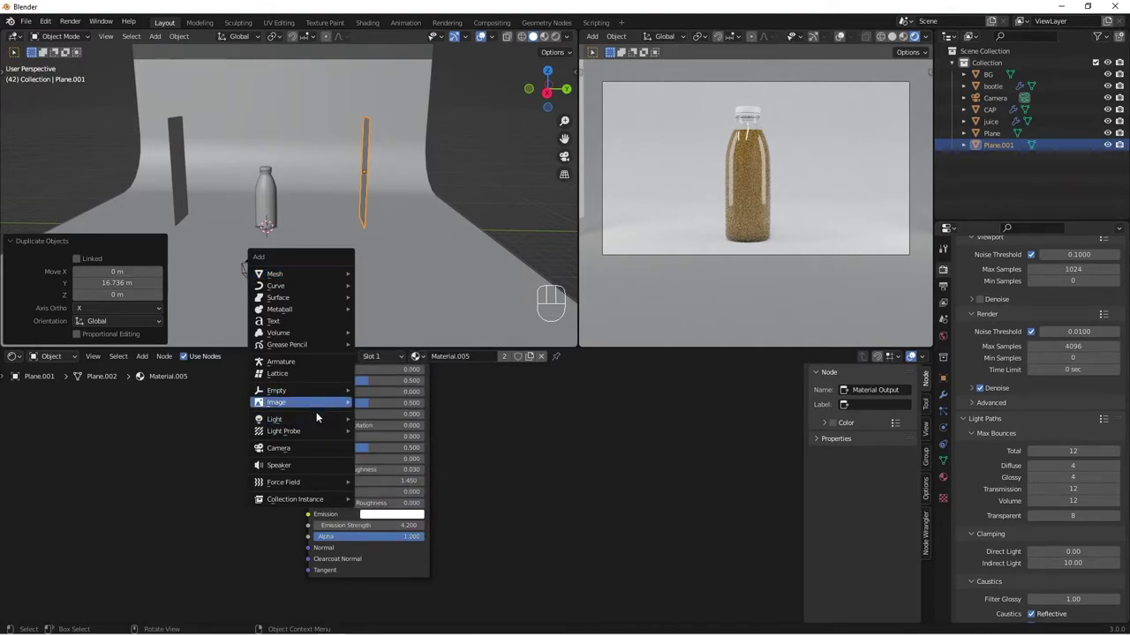
mouse_move(316, 420)
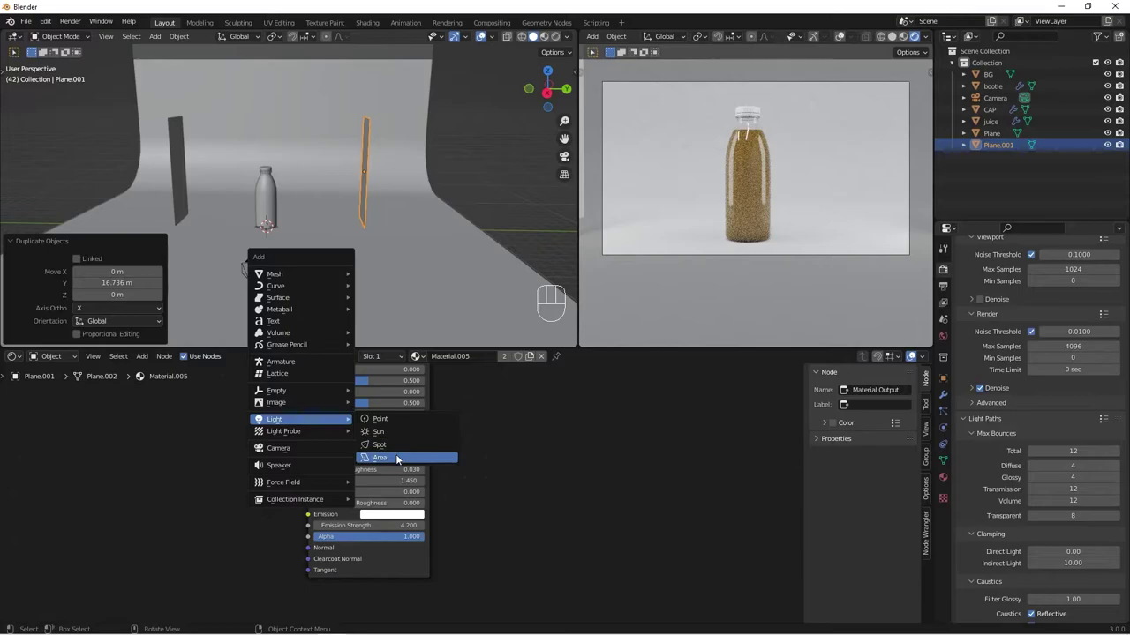
click(396, 457)
middle_drag(338, 278, 321, 287)
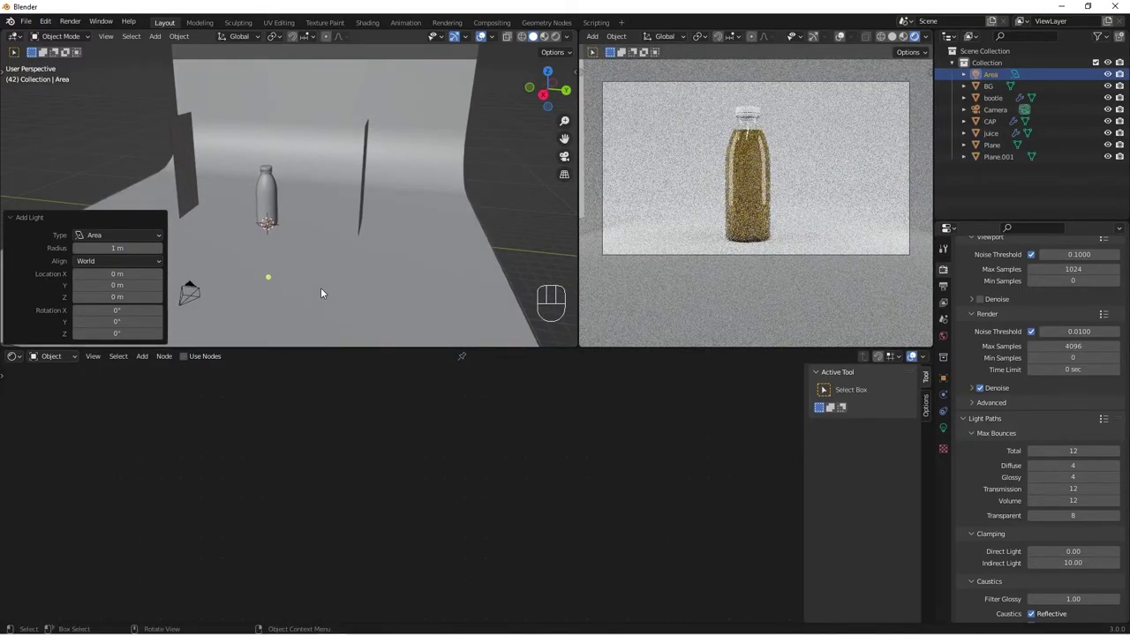
key(g)
key(z)
click(323, 213)
Move the area light about 6.32 m in X, -1.77 m in Y and -0.43 m in Z, in front of the bottle
middle_drag(323, 213, 244, 245)
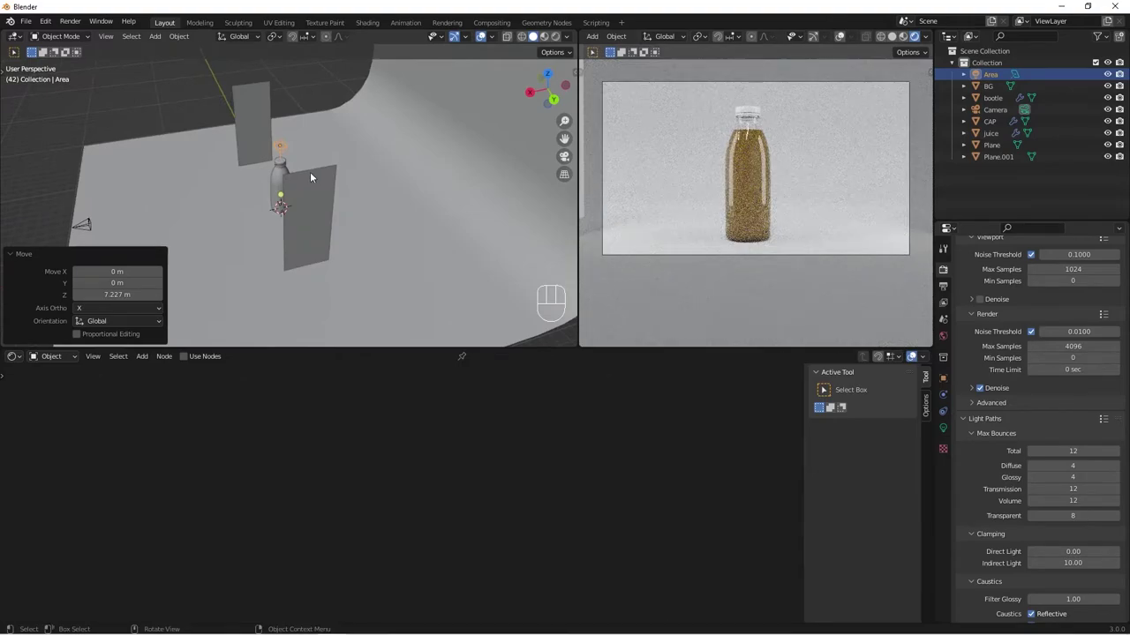
key(g)
click(236, 179)
Scale the area light up by a factor of about 5.16 and aim it at the bottle
key(s)
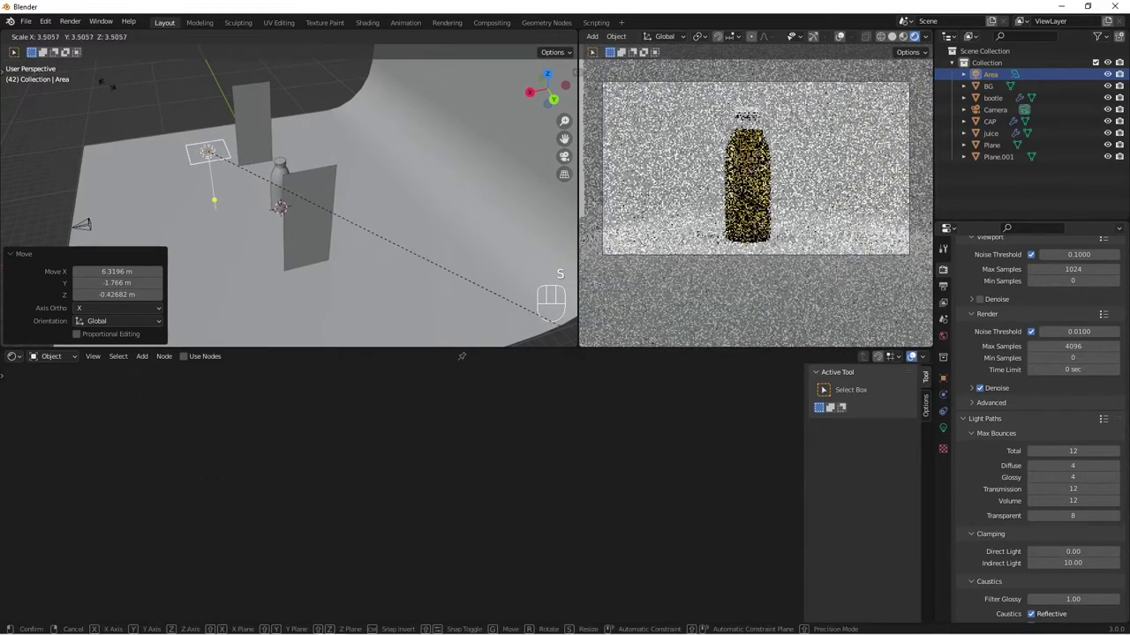
click(322, 196)
middle_drag(335, 193, 308, 207)
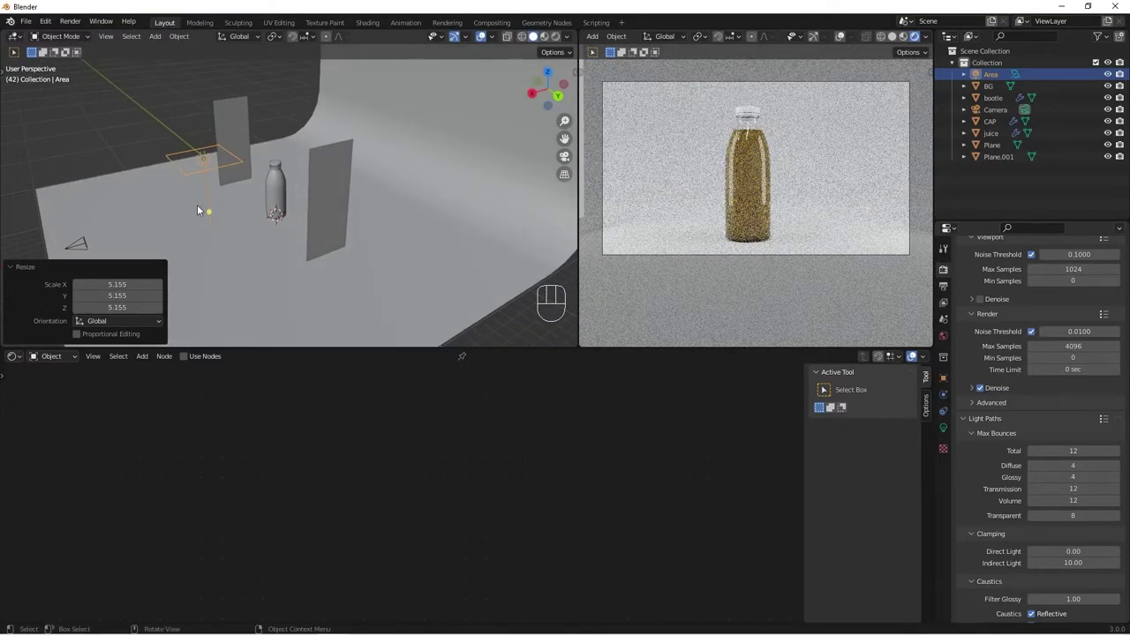
drag(208, 212, 280, 183)
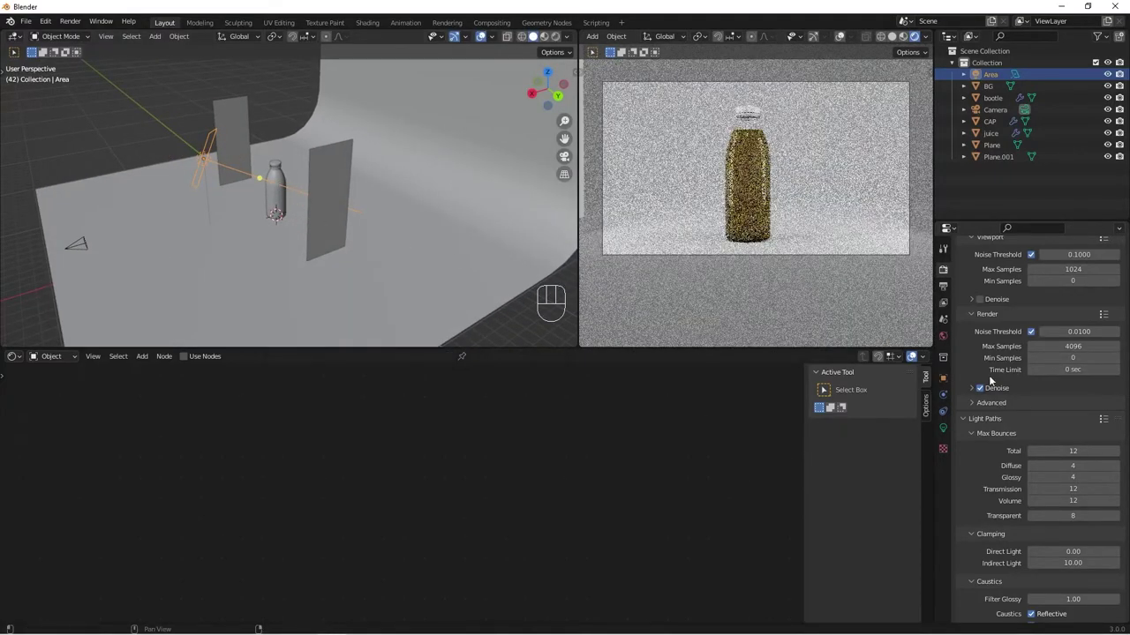
Try raising the area light's power up to 1000 W
click(943, 429)
click(1061, 348)
text(100)
key(Return)
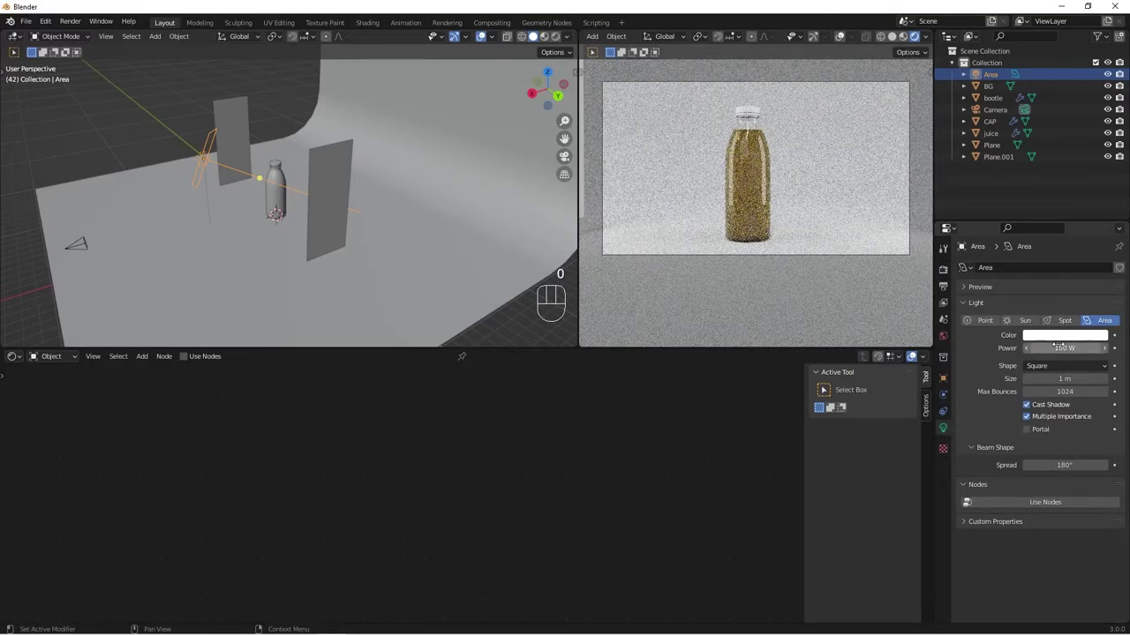
click(1061, 347)
text(1)
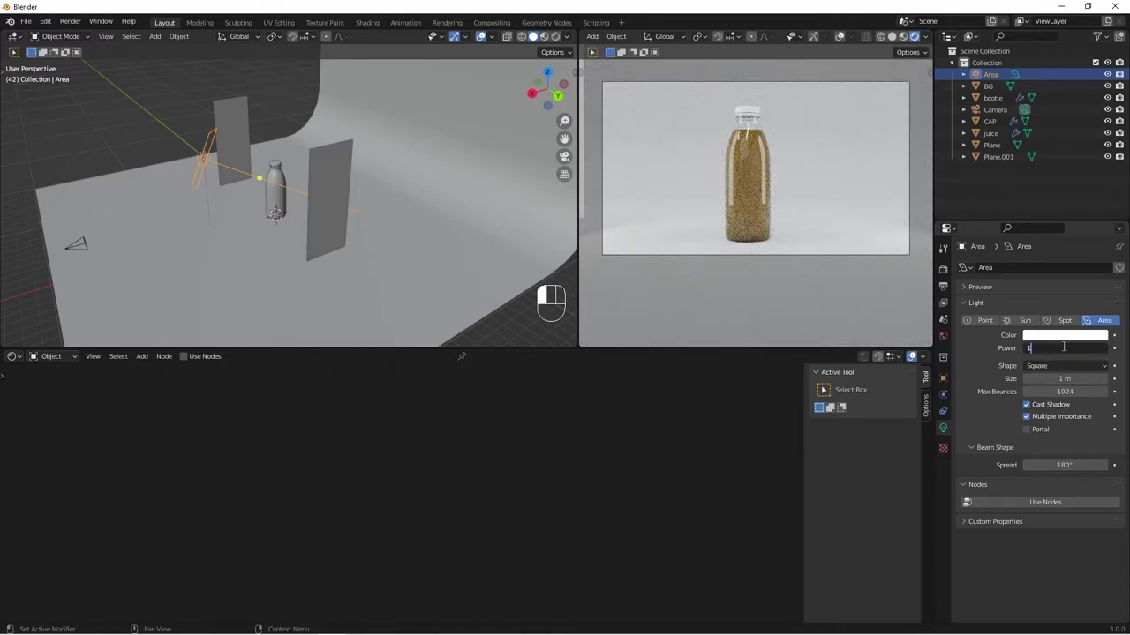
text(000)
key(Return)
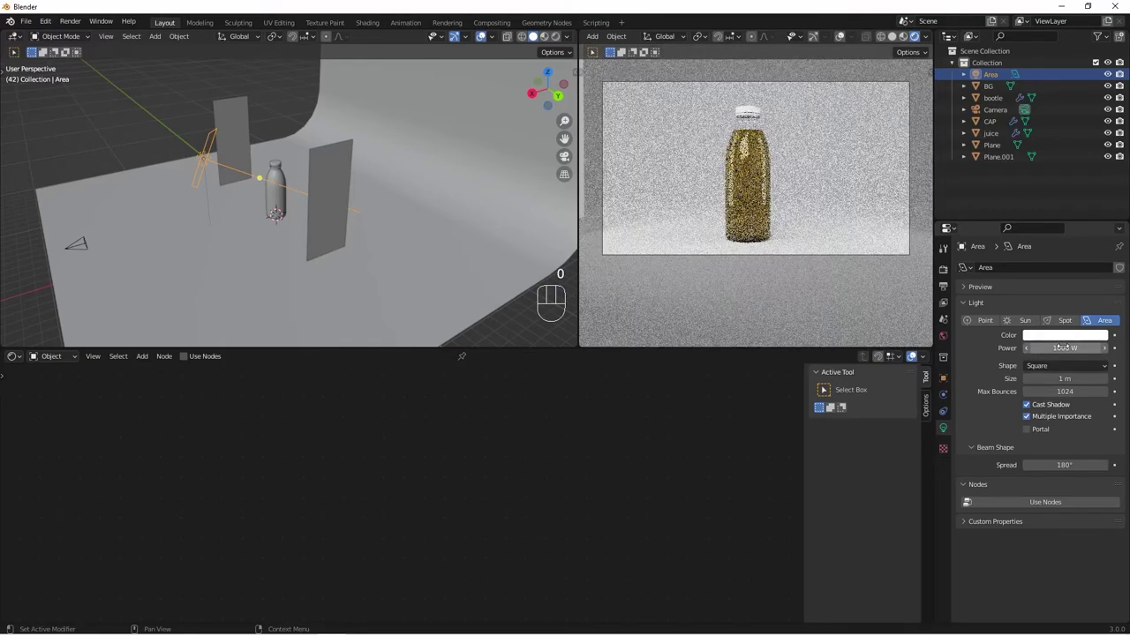
Set the area light's power to 100 W and its shape to Disk
click(1063, 348)
text(100)
key(Return)
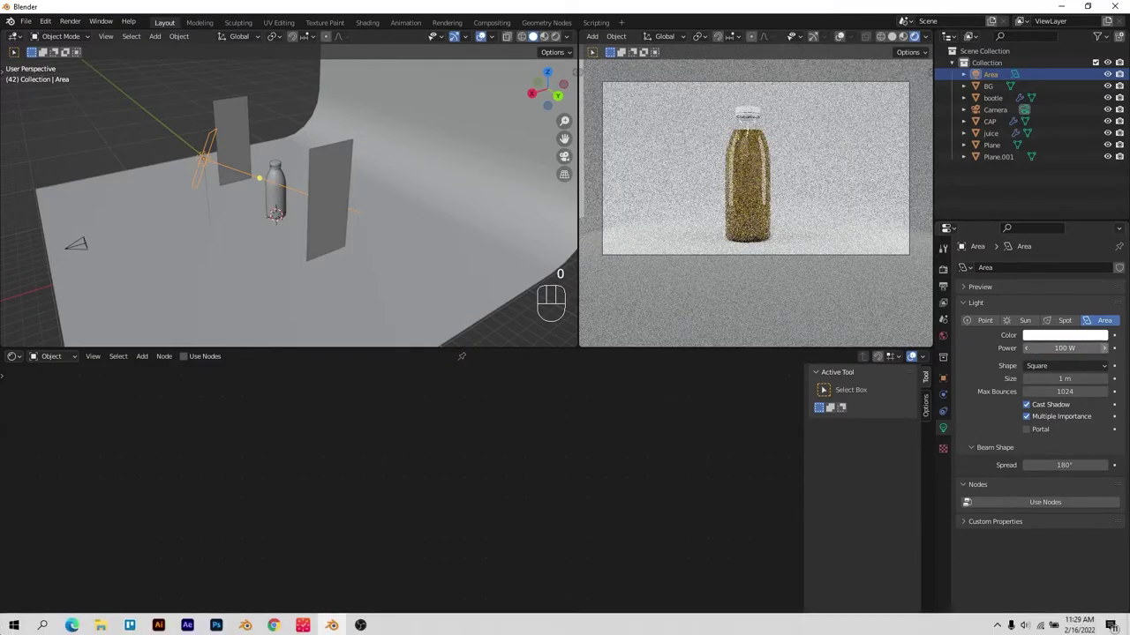
click(1090, 366)
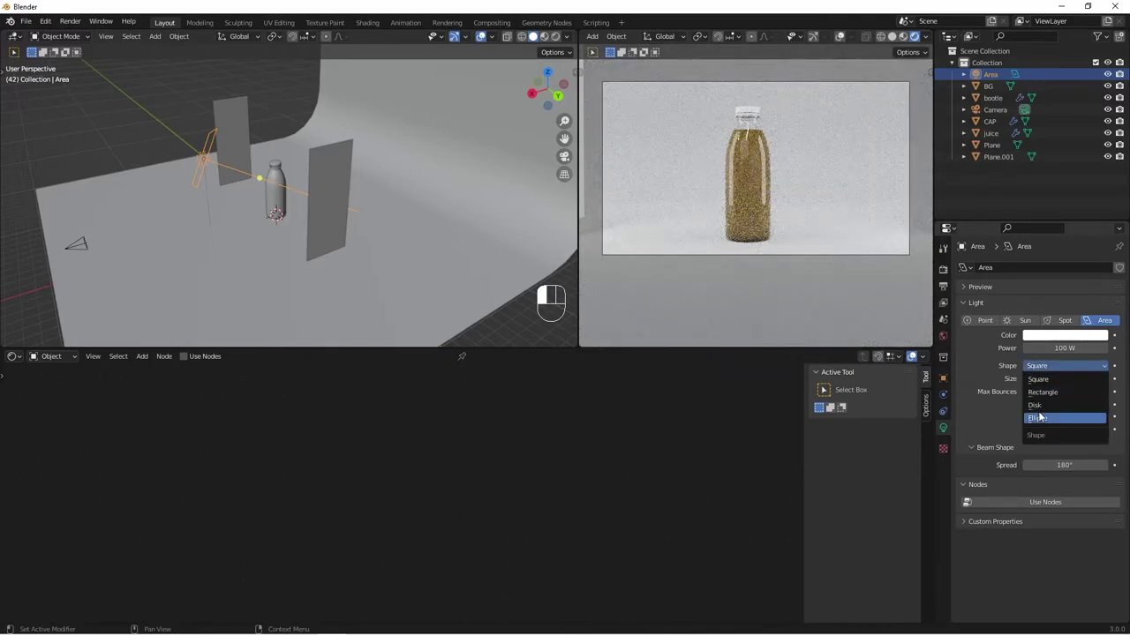
click(1057, 405)
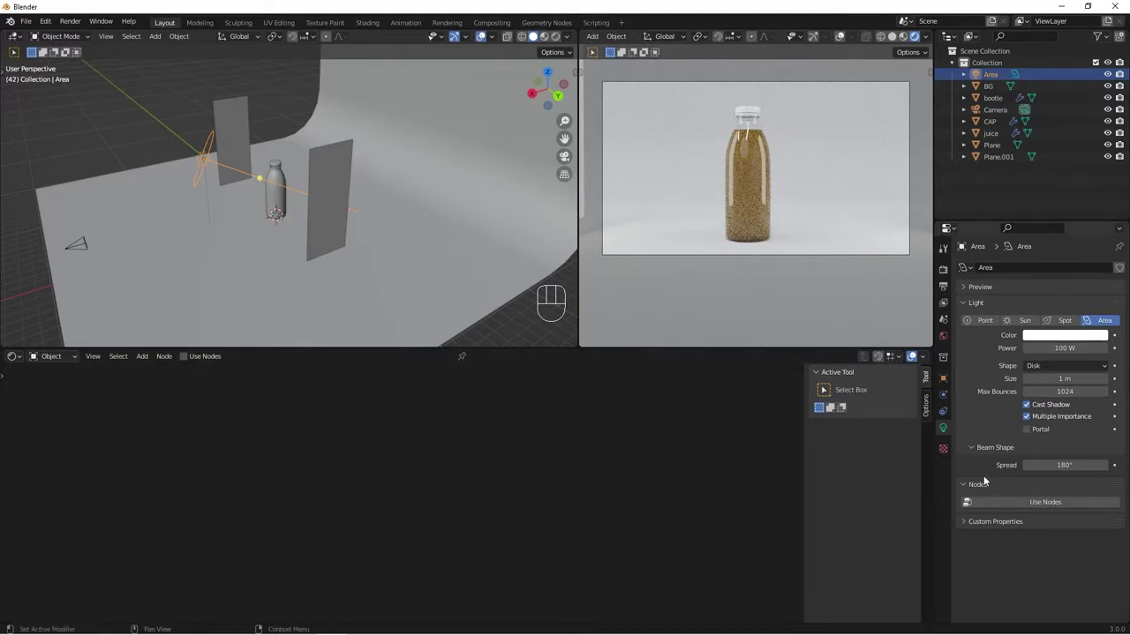
Enable the Direct, Indirect and Color passes for Glossy light in the view layer
click(943, 303)
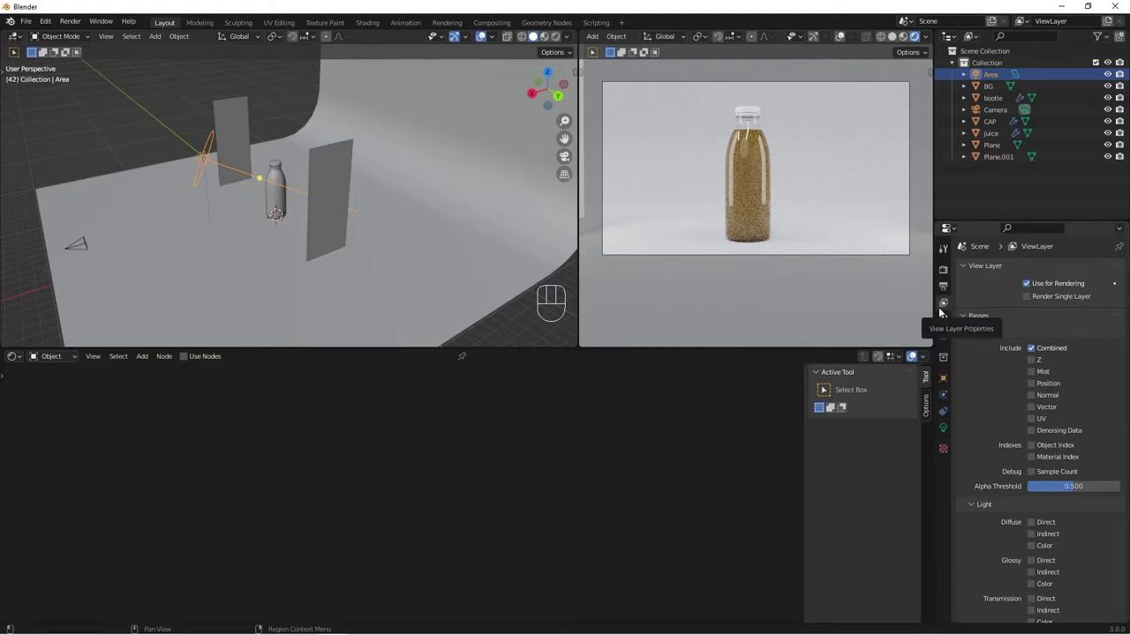
scroll(1024, 476, down, 5)
click(1031, 467)
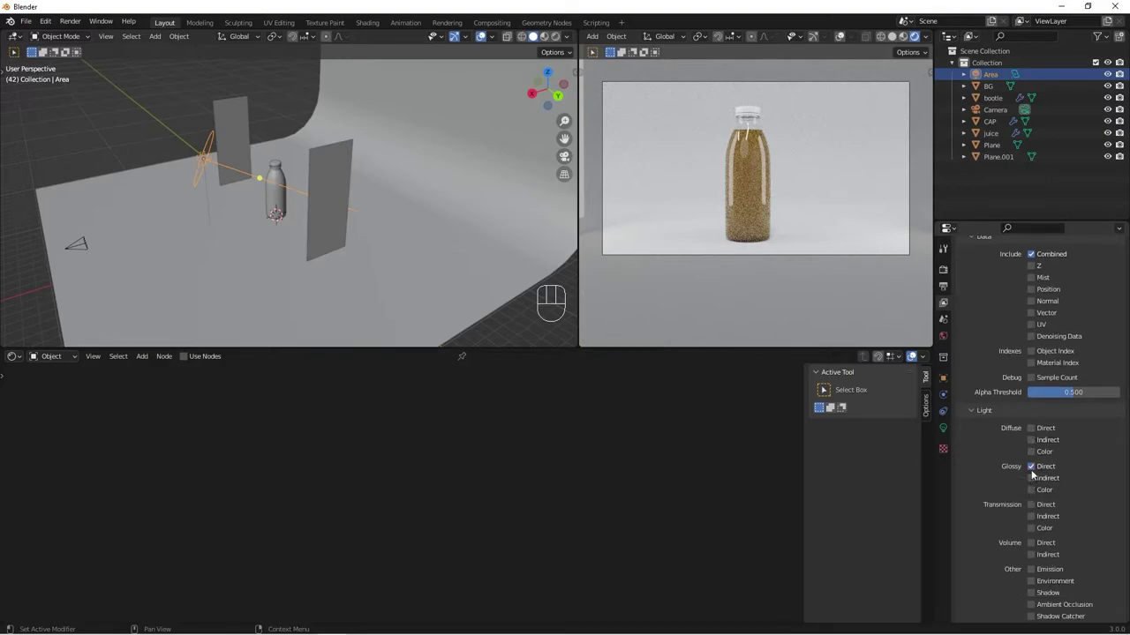
click(1031, 478)
click(1030, 491)
Enable the Cryptomatte Object and Material passes and return to the scene's render settings
scroll(976, 485, down, 5)
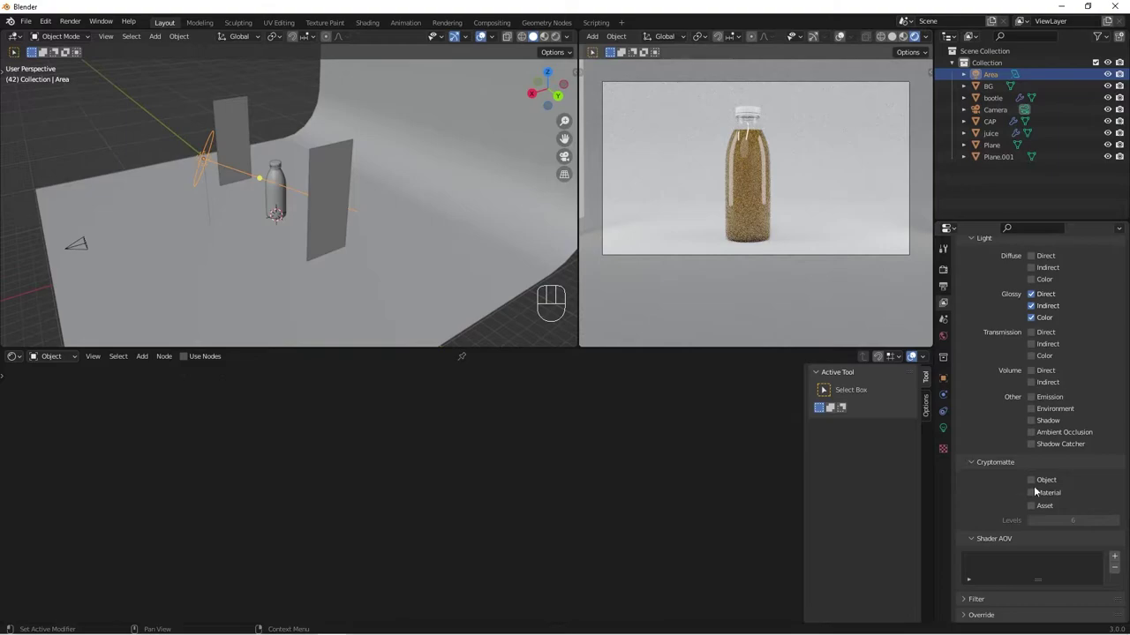
click(1034, 481)
click(1030, 479)
scroll(966, 343, up, 8)
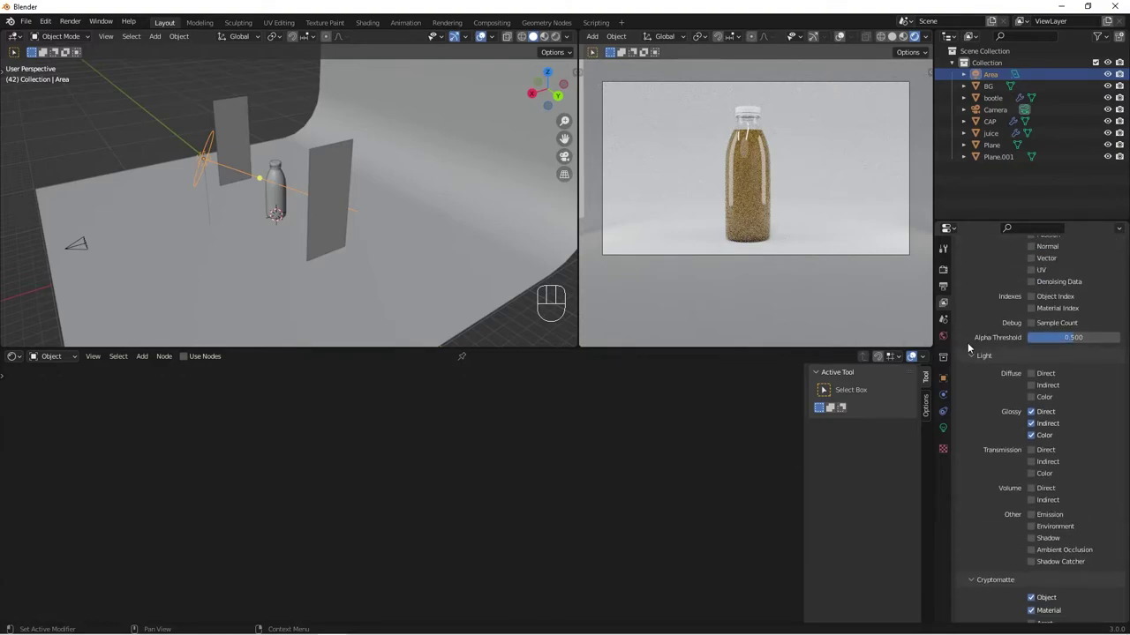
click(943, 271)
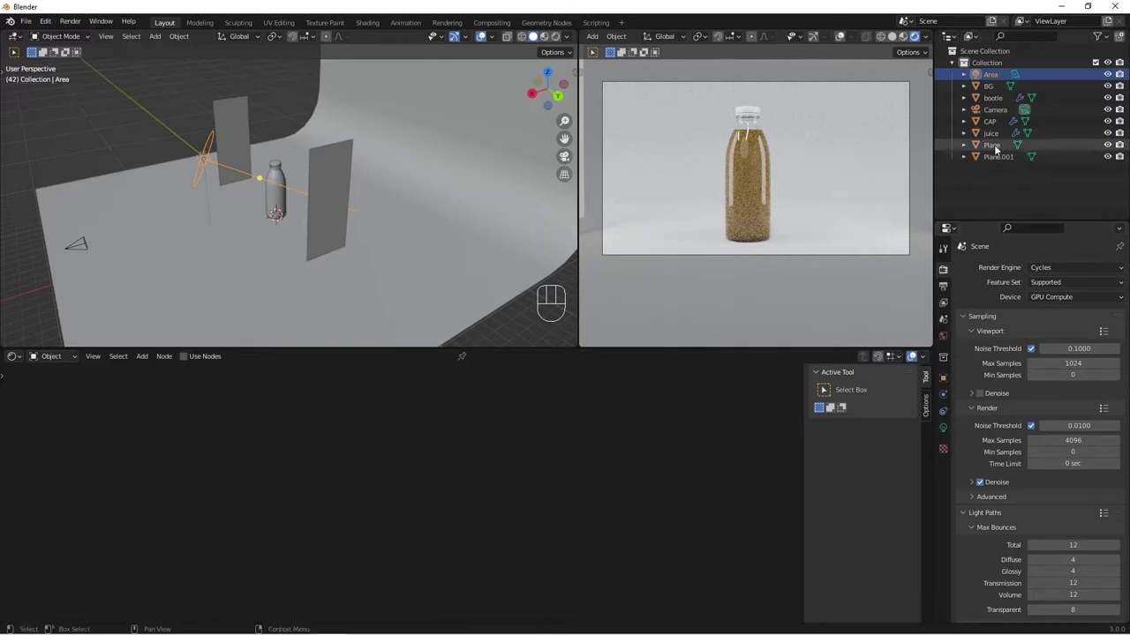
Select the camera and review its lens and depth of field settings
click(995, 109)
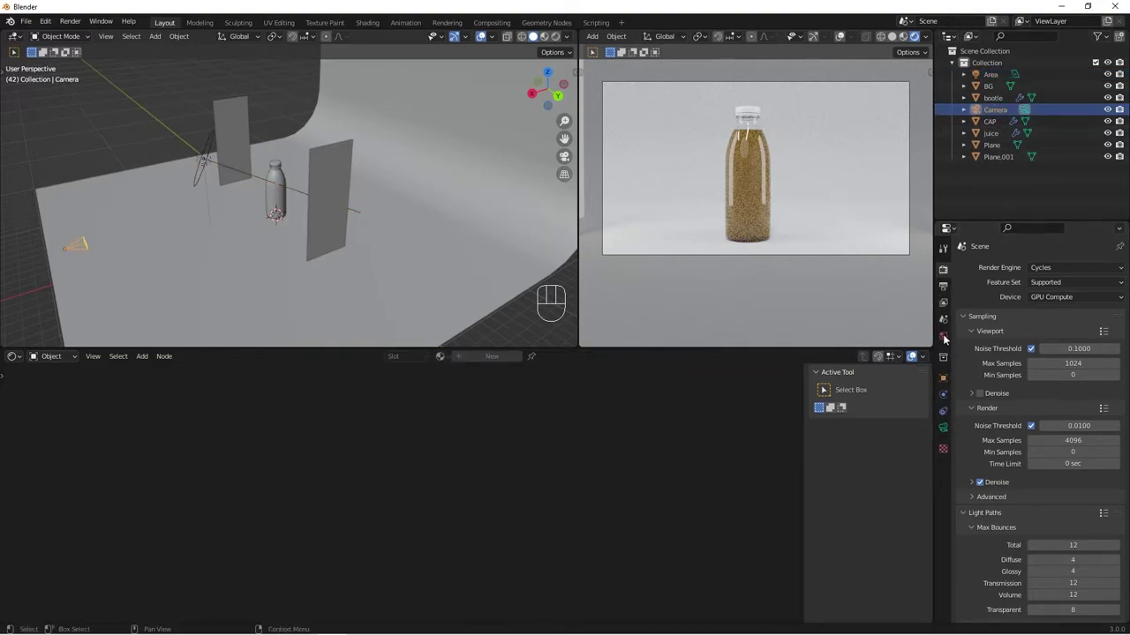
click(944, 430)
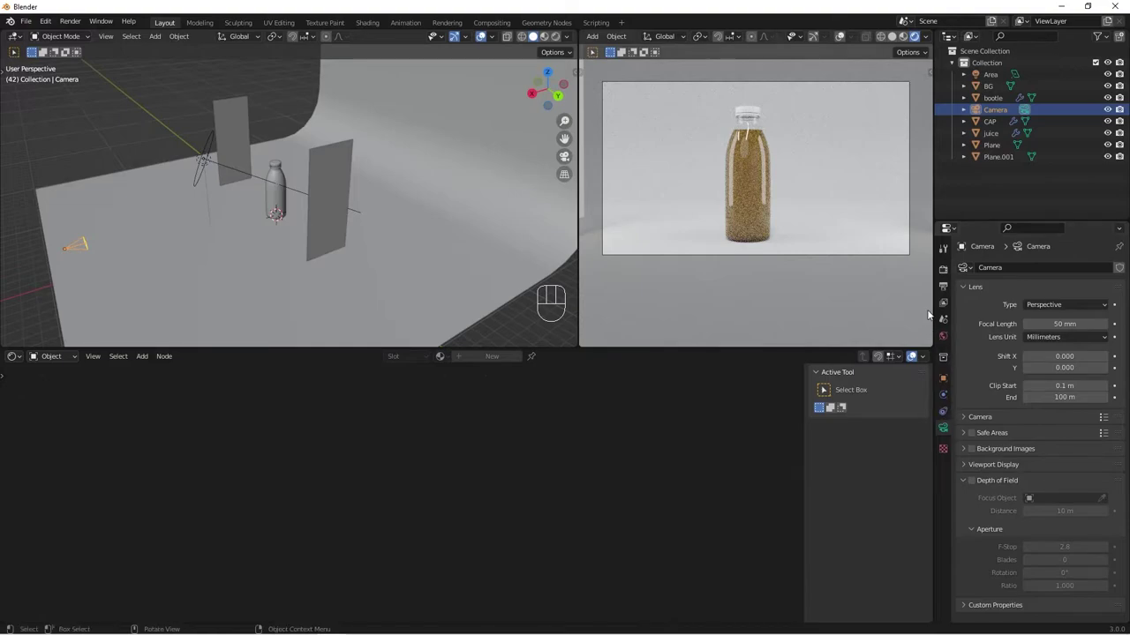
click(943, 287)
In the scene's Color Management render settings, keep the Filmic view transform and set the look to Medium High Contrast
click(944, 269)
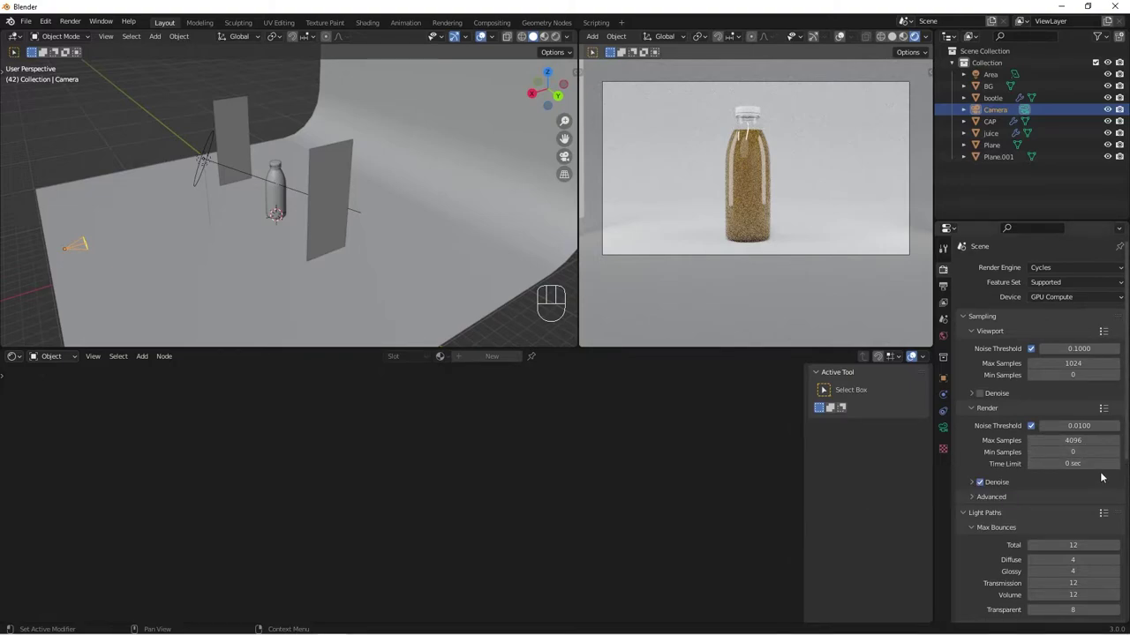
scroll(1071, 441, down, 8)
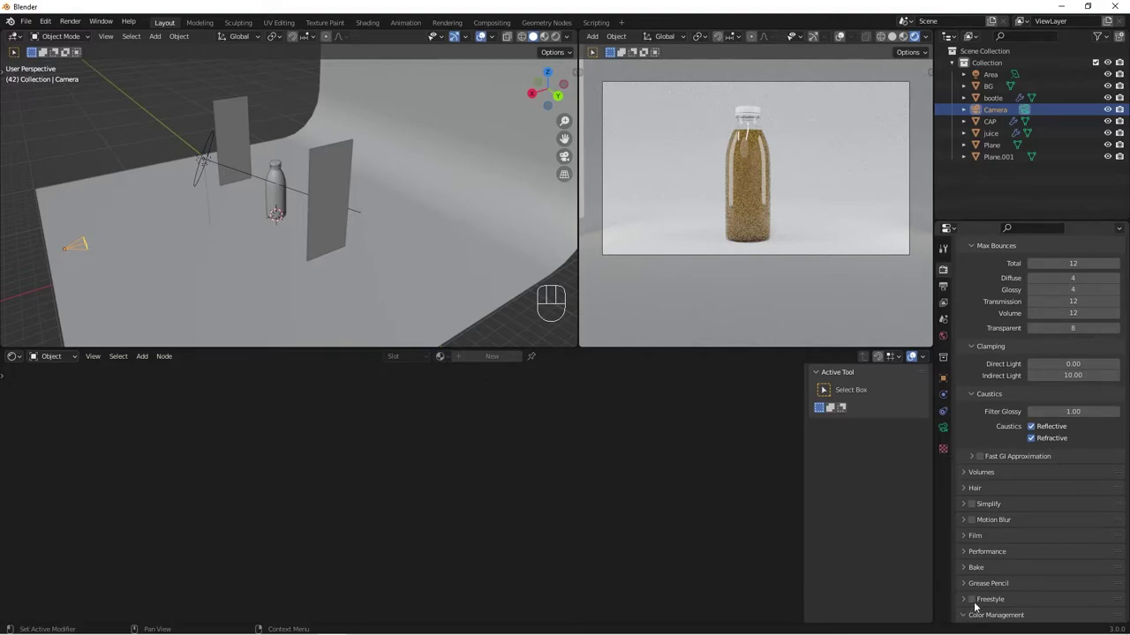
click(975, 612)
scroll(1050, 574, down, 3)
click(1066, 540)
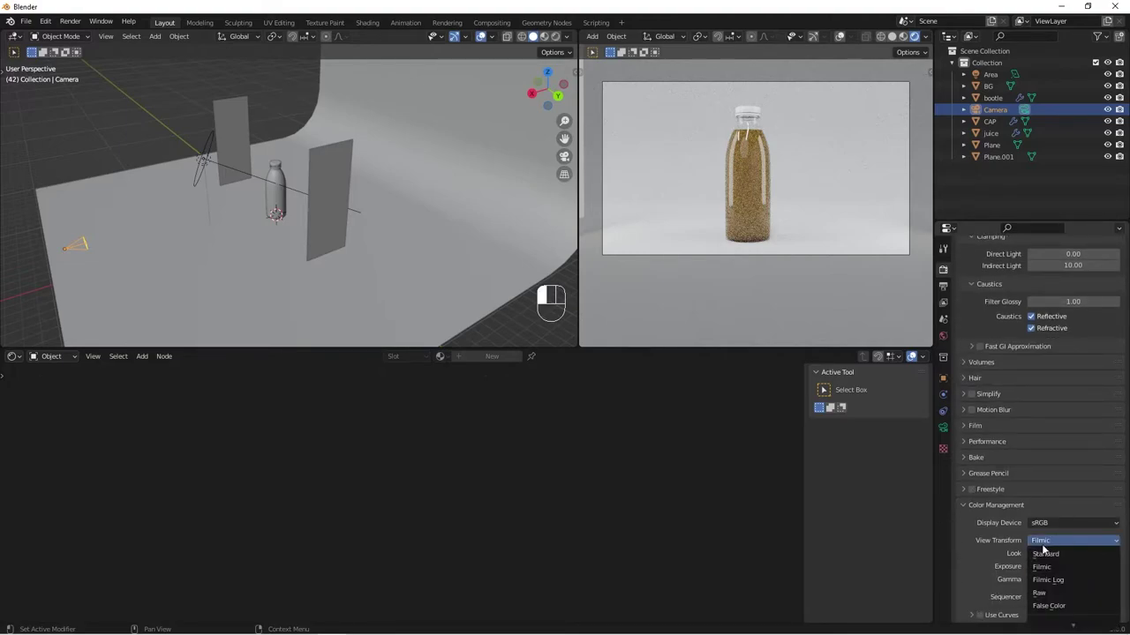
key(Escape)
click(1045, 552)
click(1045, 549)
click(1045, 550)
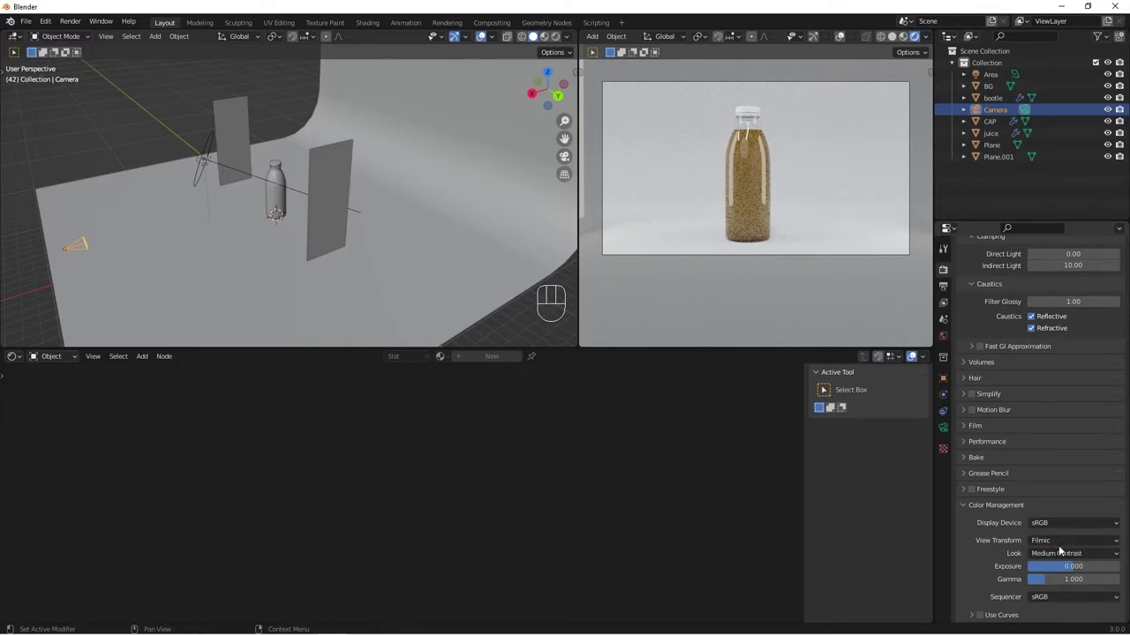
click(1059, 549)
click(1055, 512)
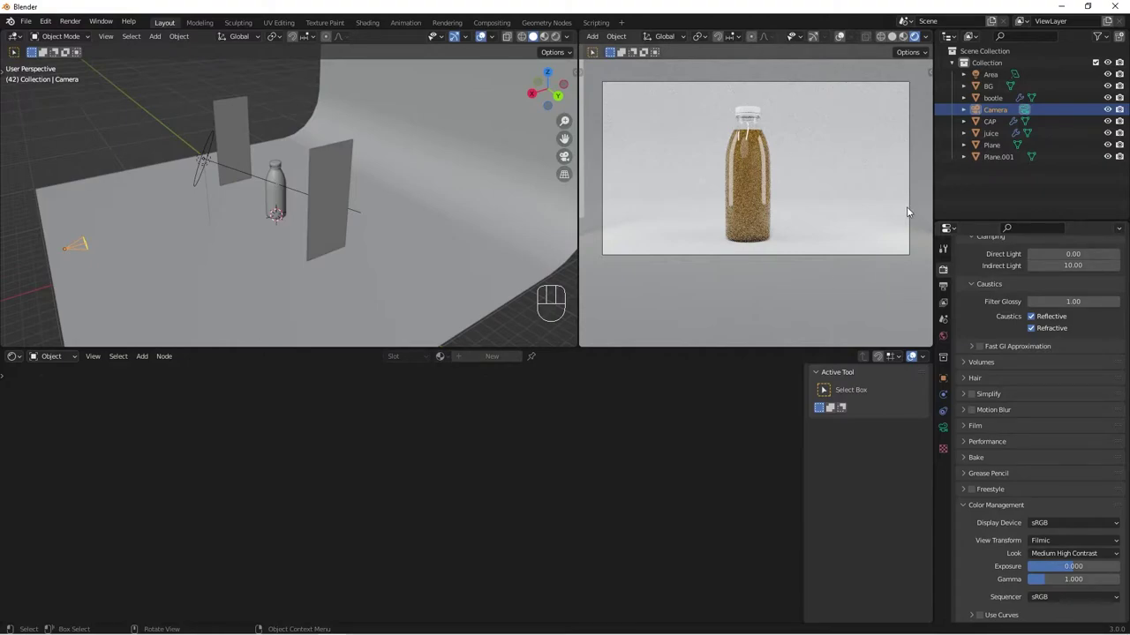
Render the bottle scene as a still image
click(70, 21)
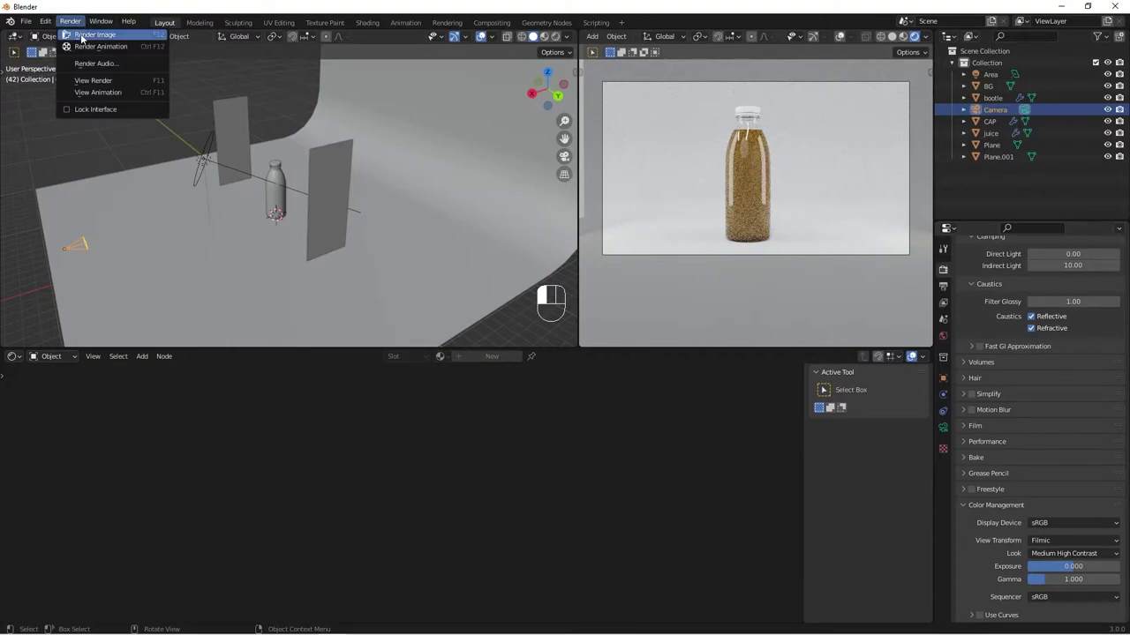
click(88, 34)
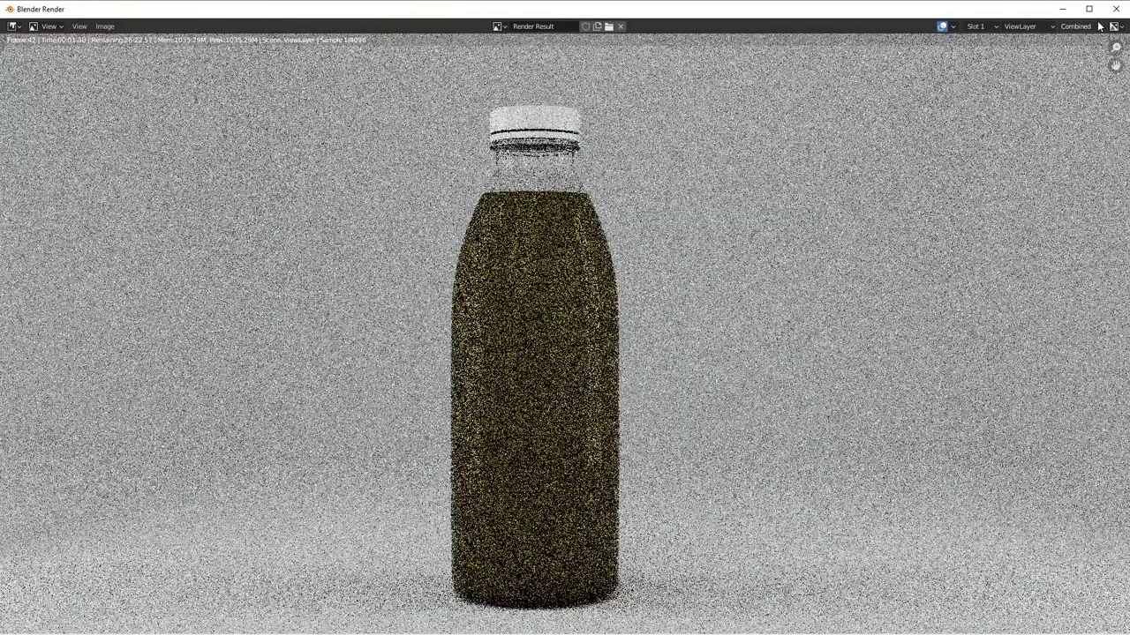
click(1094, 27)
click(1082, 27)
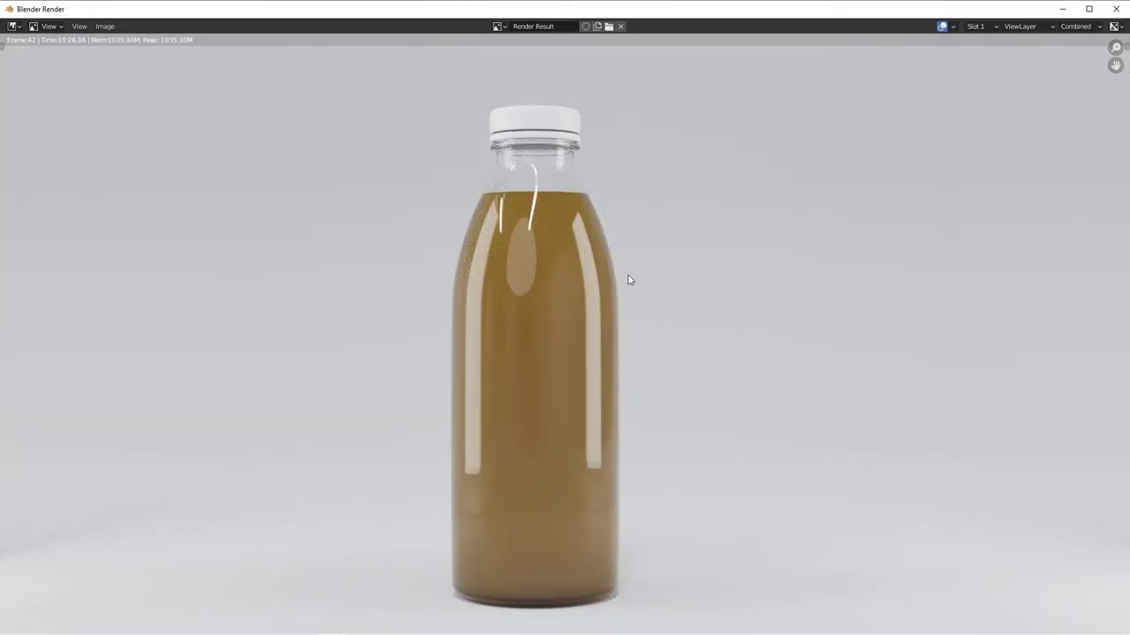
Examine the GlossDir, GlossInd, GlossCol and CryptoObject00 passes of the finished render, and return to the Combined pass
click(1078, 27)
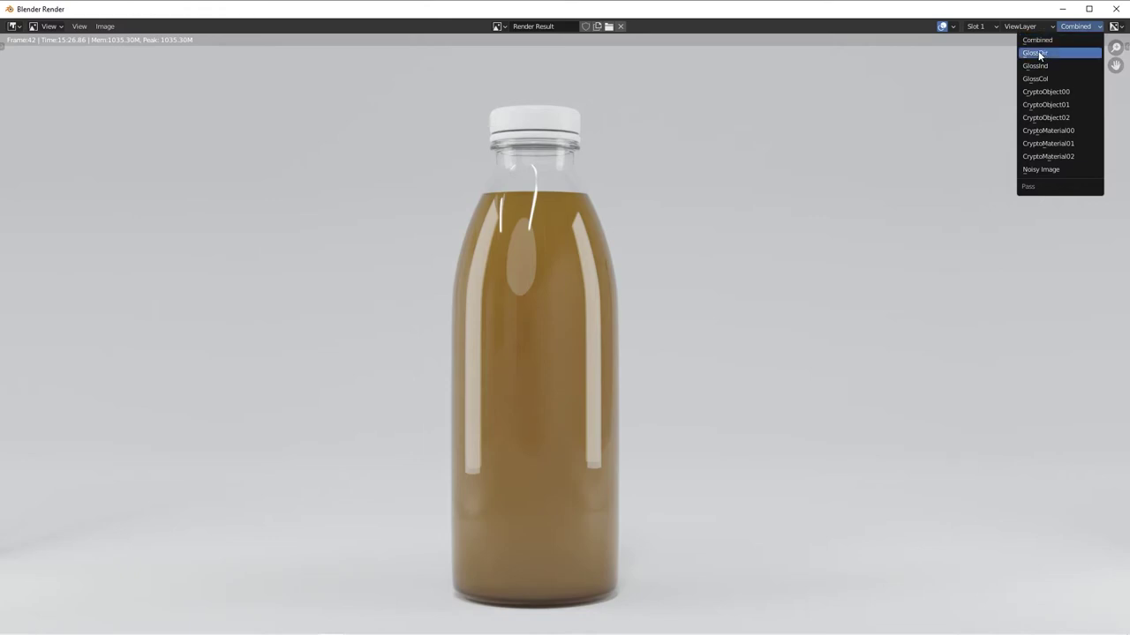
click(1040, 55)
click(1089, 28)
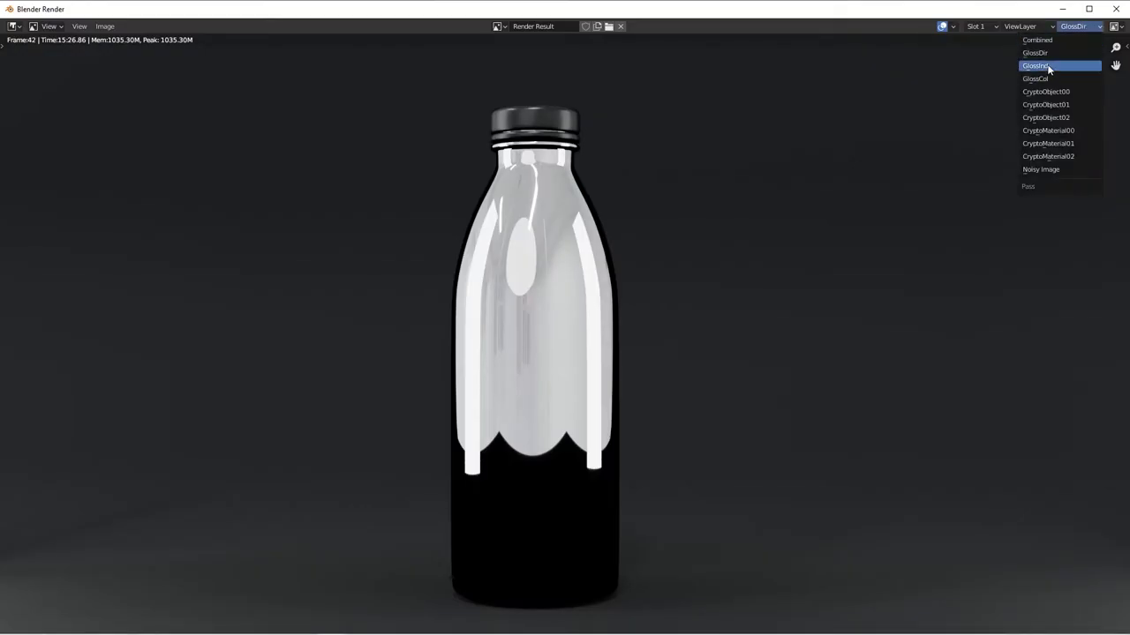
click(1091, 66)
click(1099, 27)
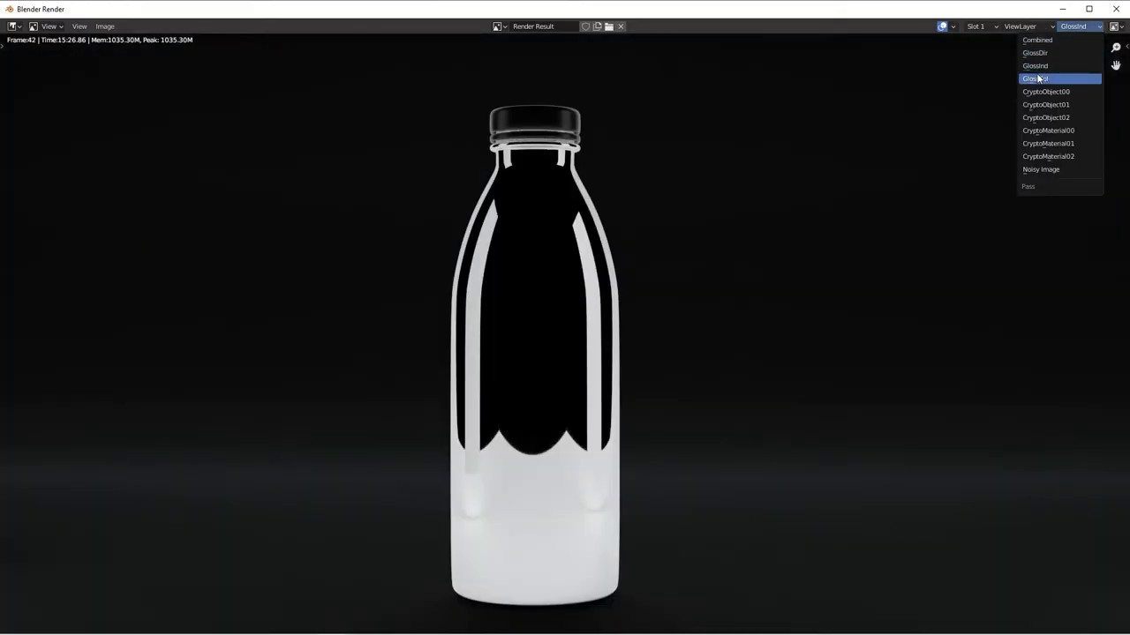
click(1055, 78)
click(1082, 27)
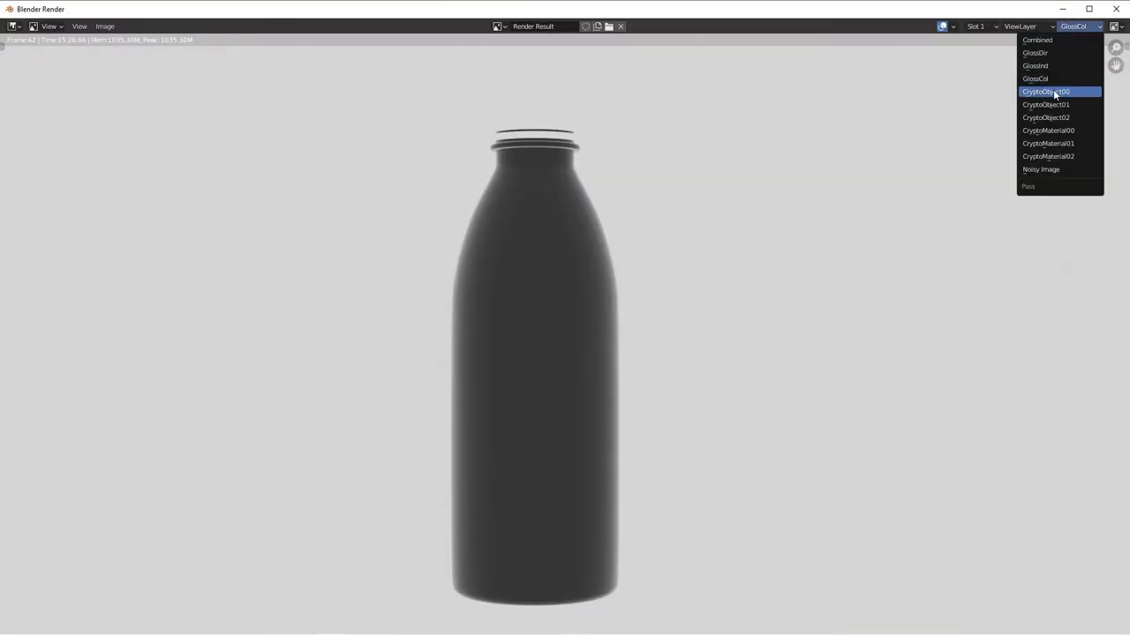
click(1053, 89)
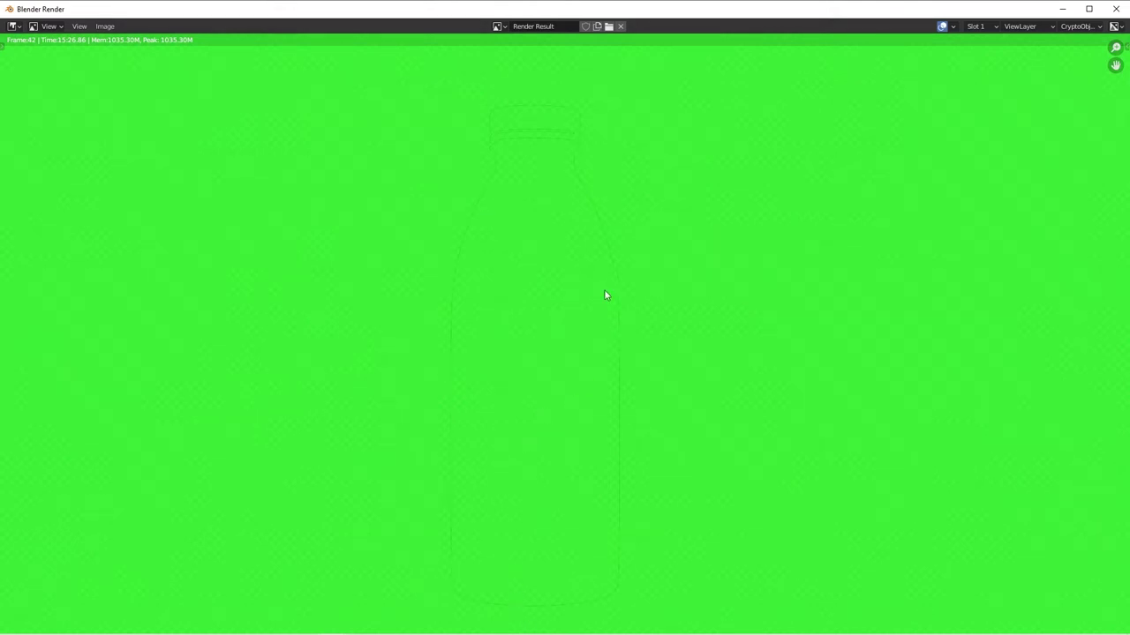
click(1078, 26)
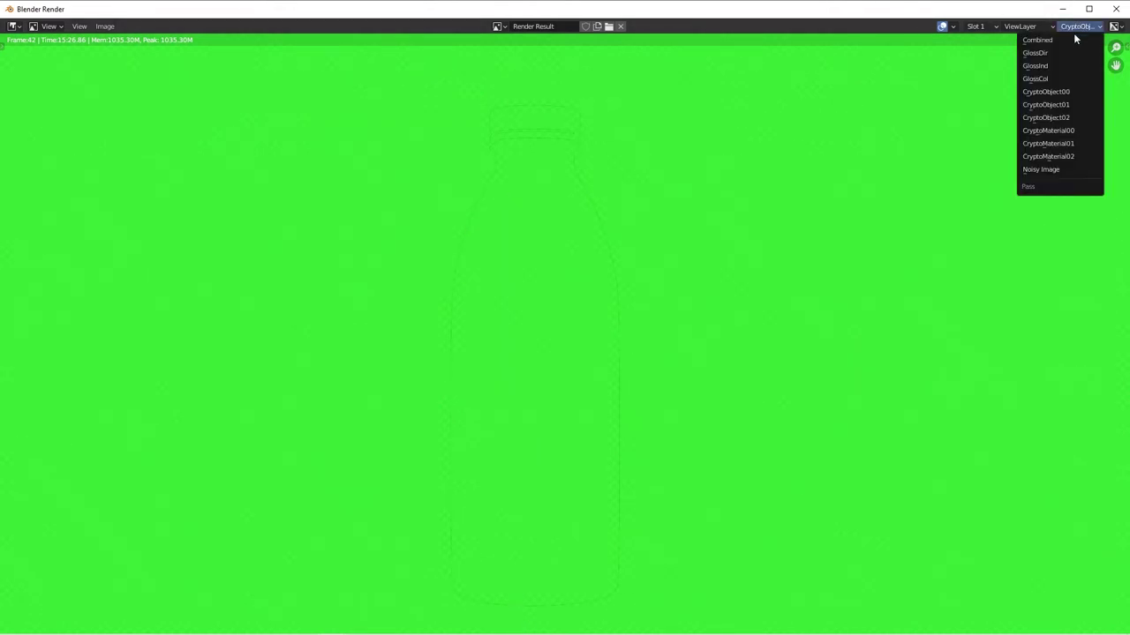
click(1031, 39)
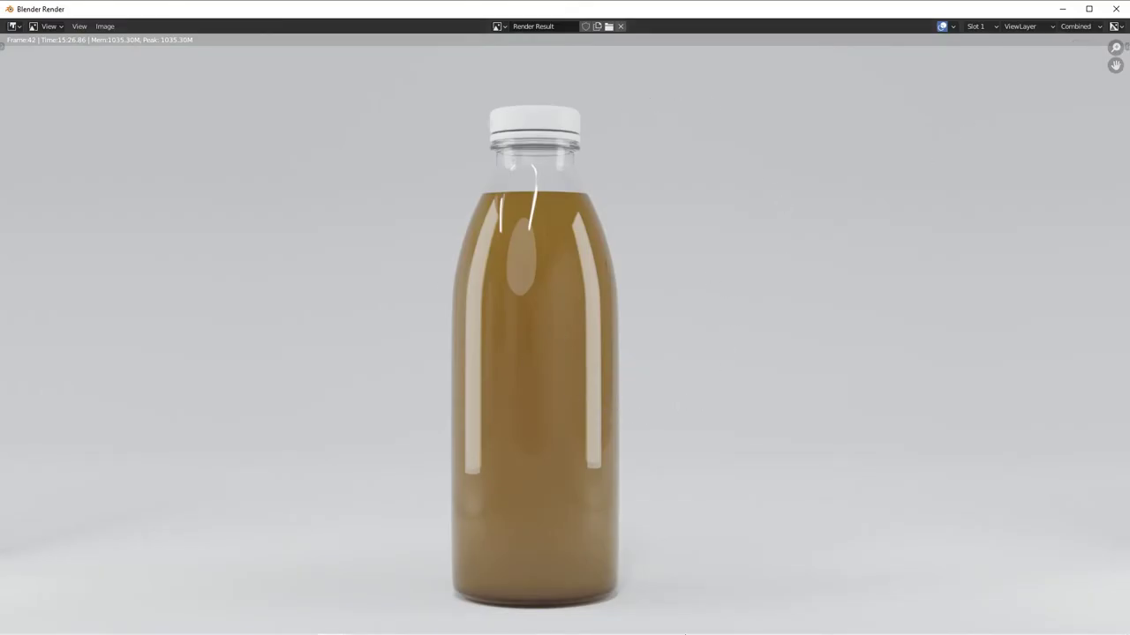
Switch to Chrome, view the Exr-IO plugin page for Photoshop and dismiss its newsletter popup
mouse_move(725, 631)
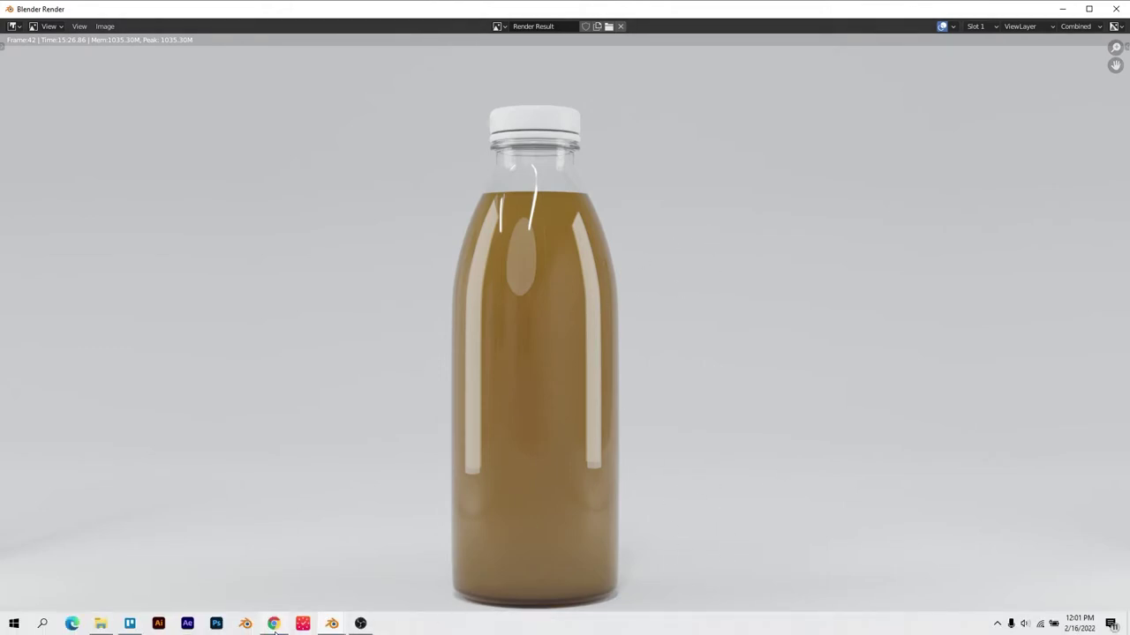
click(274, 625)
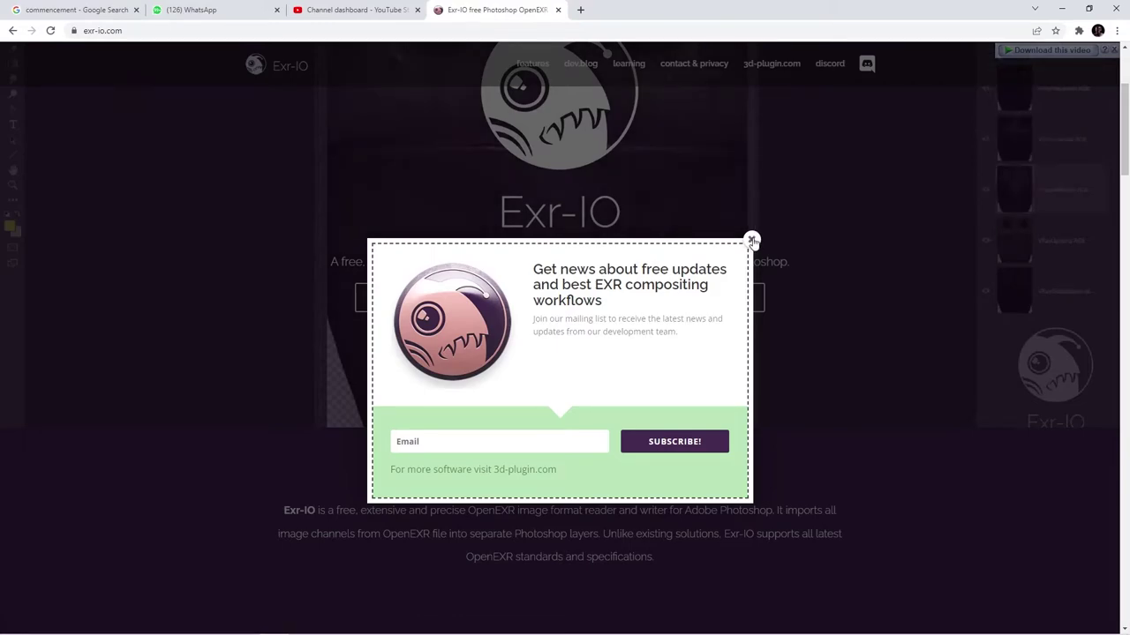
click(752, 240)
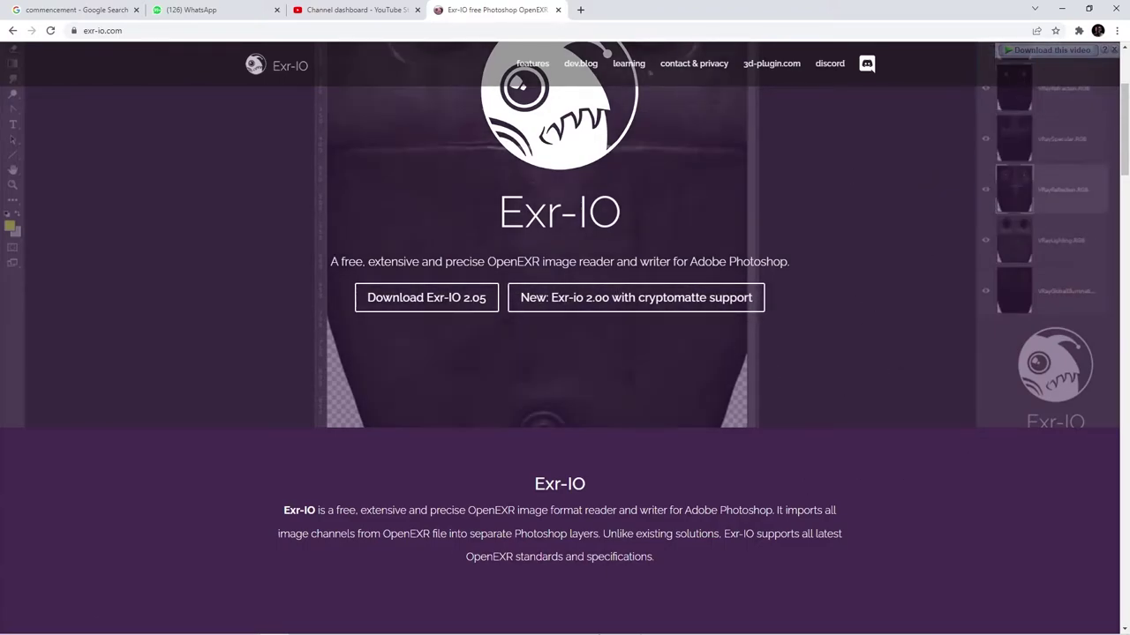
Return to the Blender render and start saving it as a new image in OpenEXR MultiLayer format
mouse_move(567, 633)
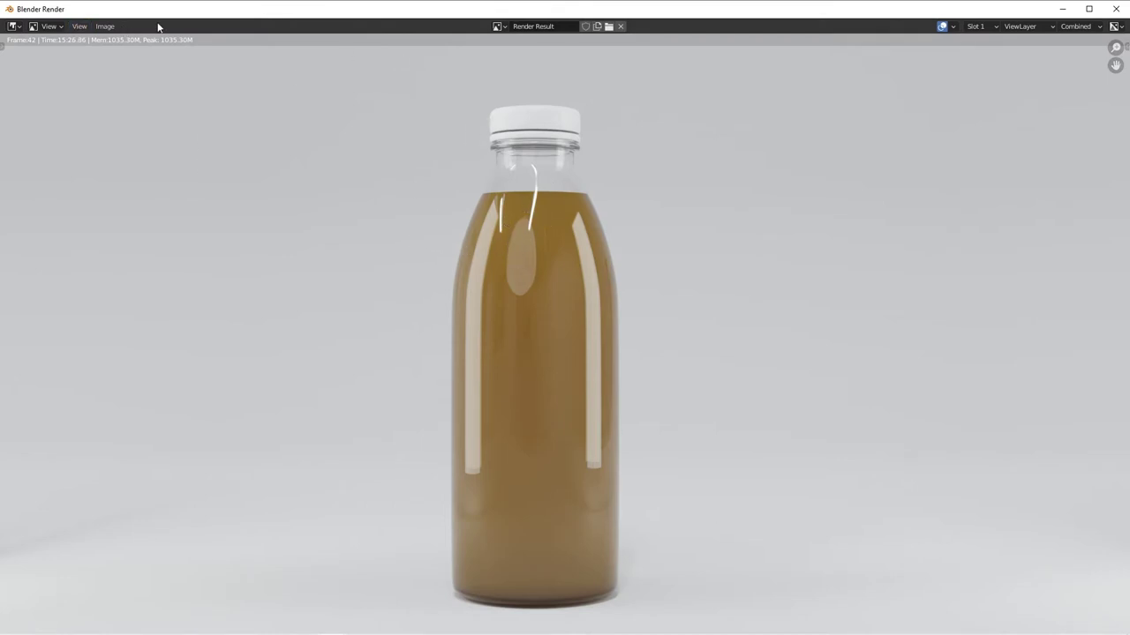
click(102, 27)
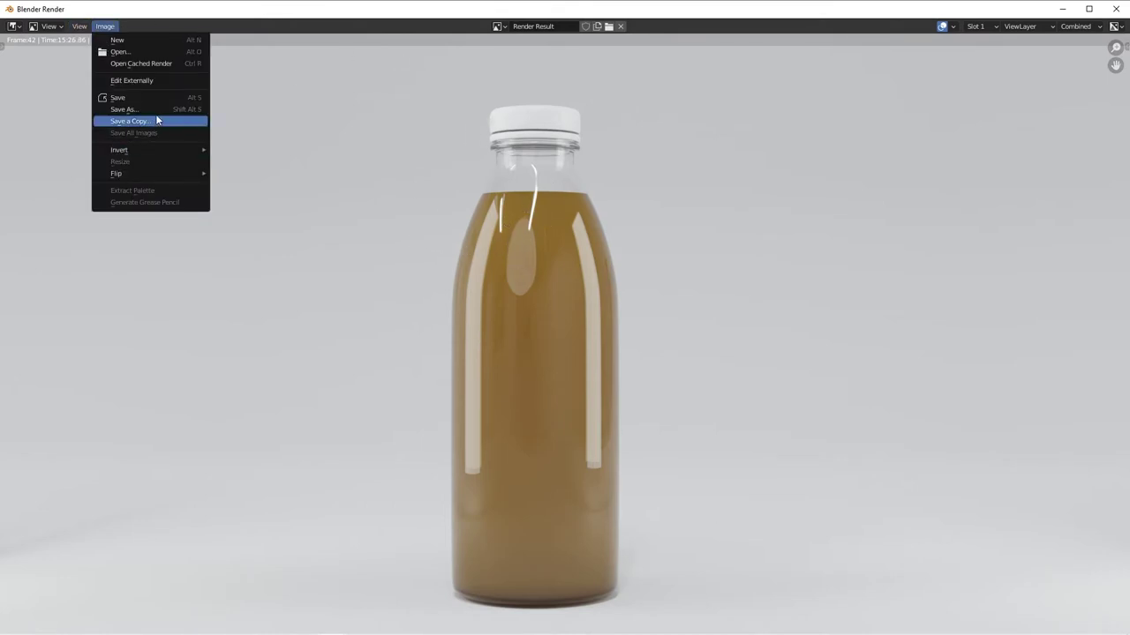
click(158, 111)
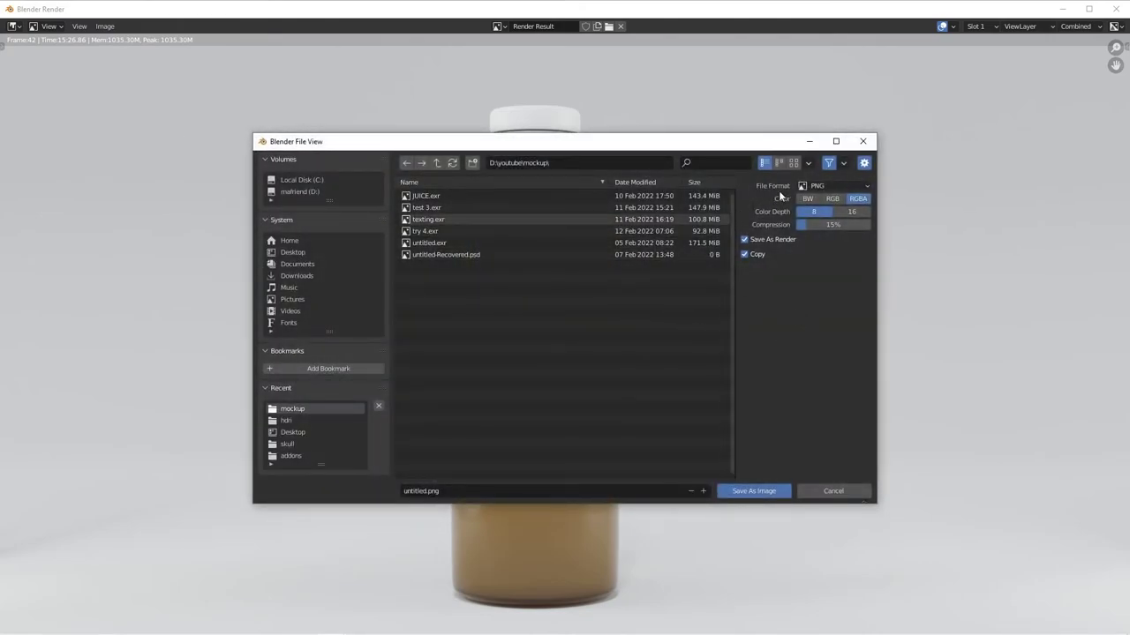
click(854, 185)
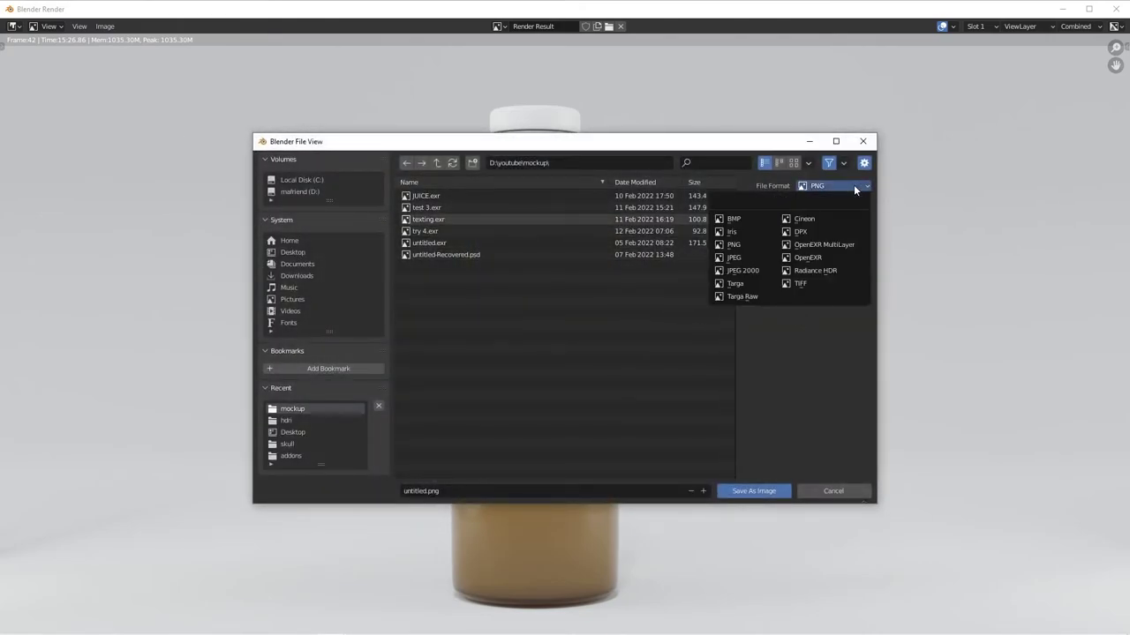
click(836, 245)
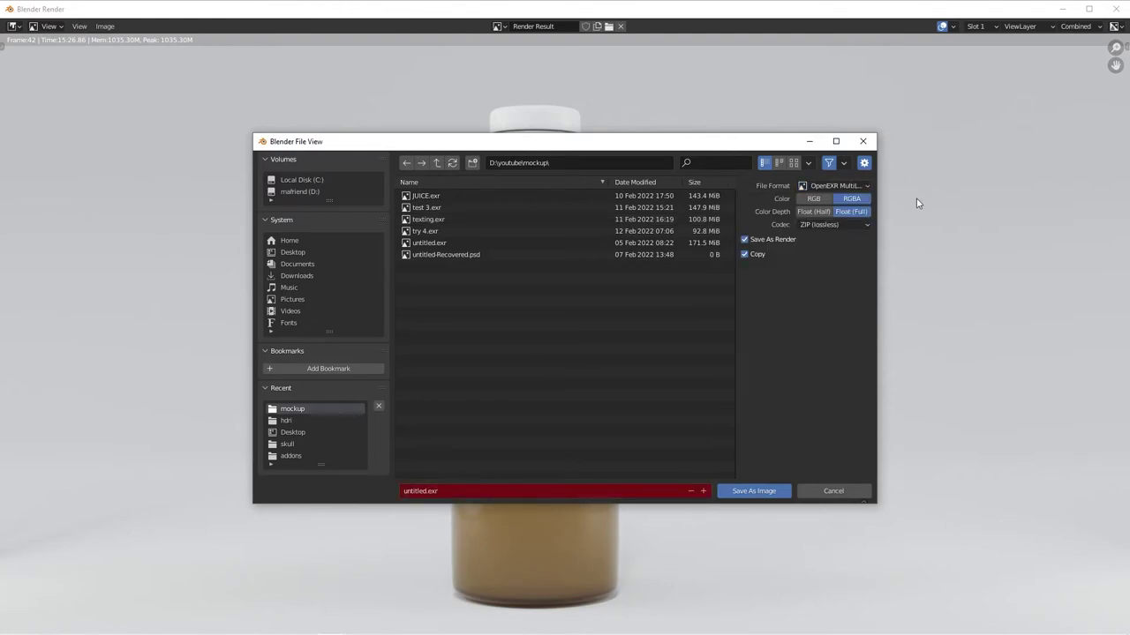
Create a folder named juice on the Desktop and open it as the save location
click(283, 254)
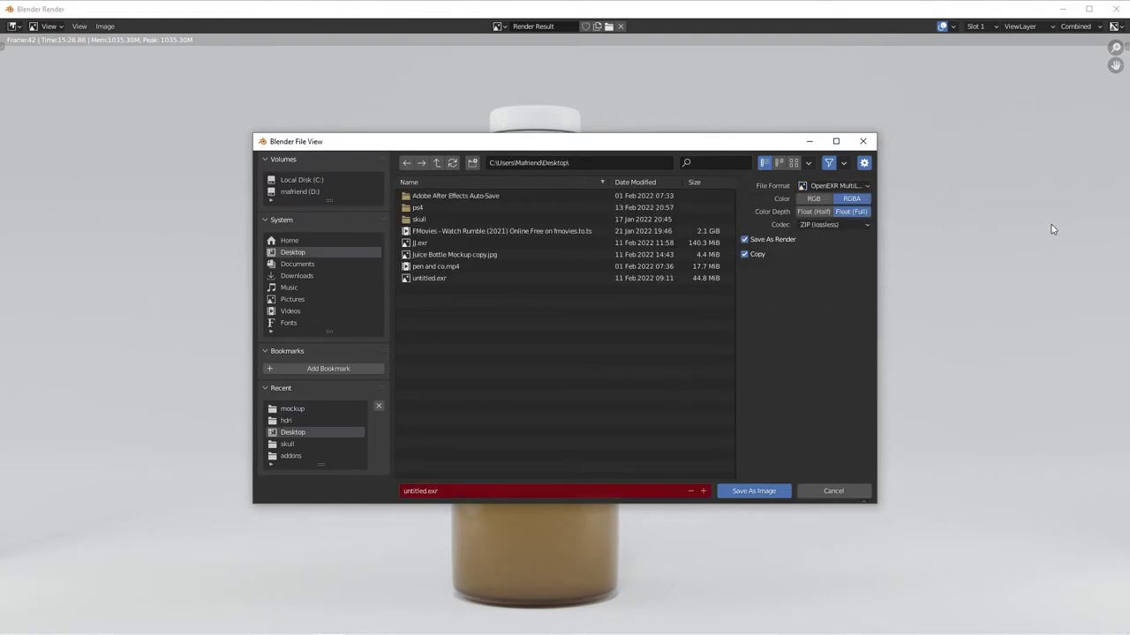
click(474, 163)
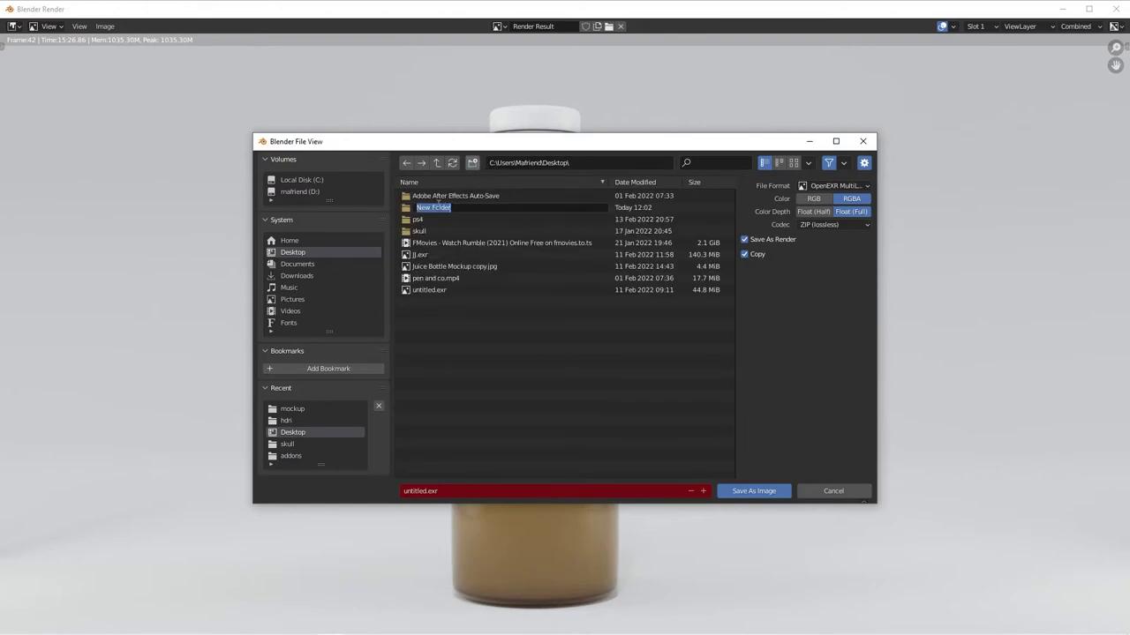
key(BackSpace)
text(juice)
key(Return)
double_click(434, 208)
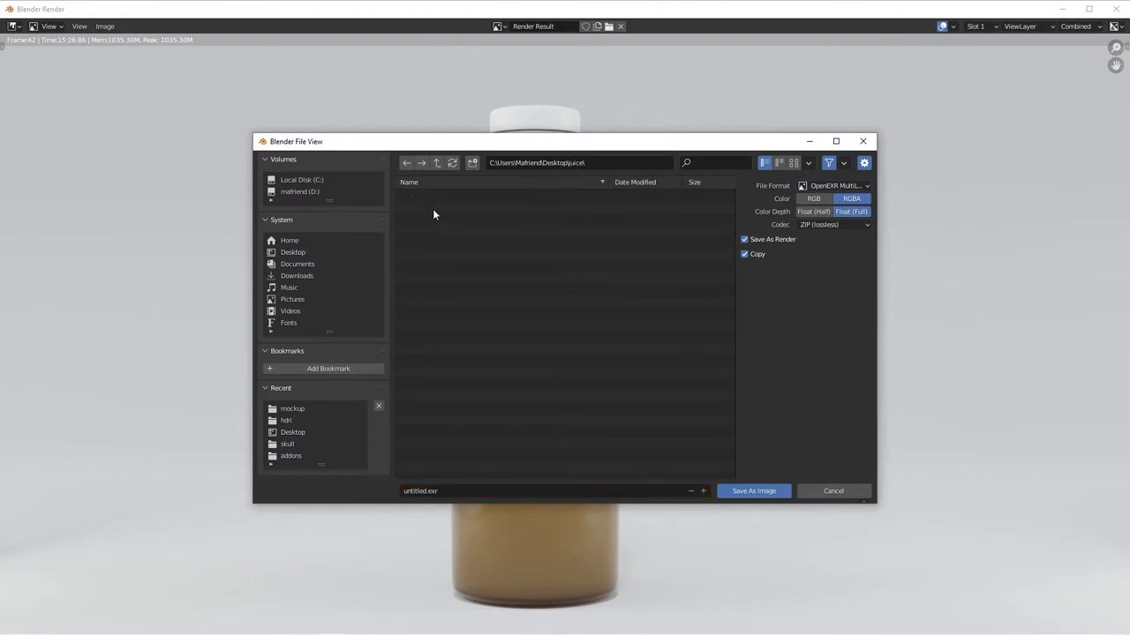
Name the OpenEXR MultiLayer file juice and save the render into the juice folder
click(406, 493)
text(juic)
click(828, 188)
click(745, 490)
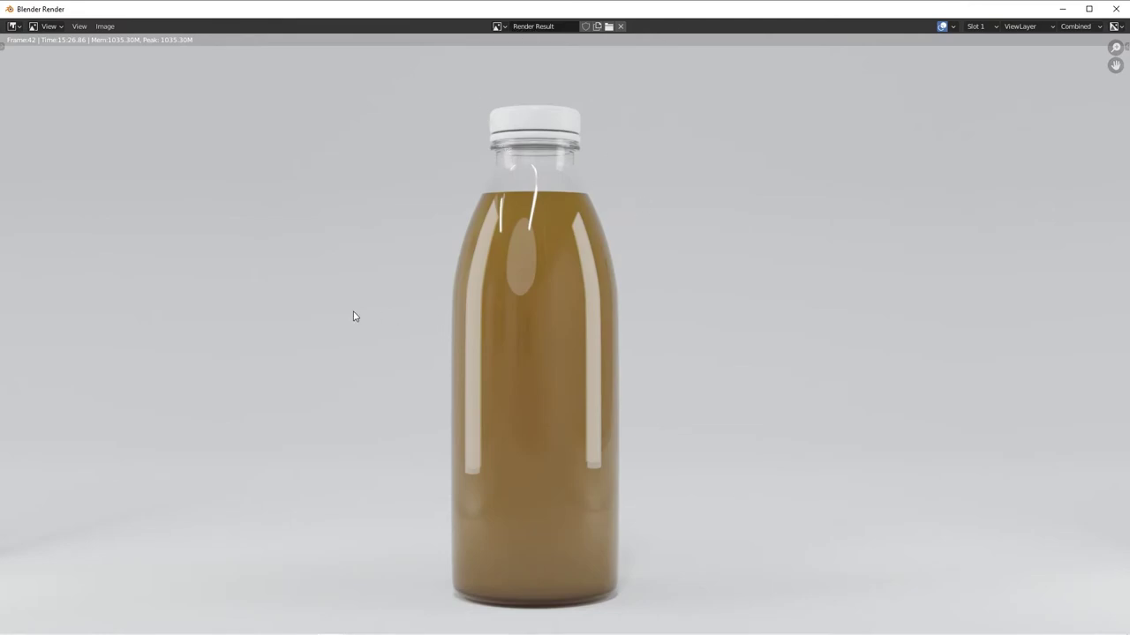
Switch to Photoshop, revisit the Exr-IO plugin page in Chrome and return to the Photoshop home screen
click(216, 623)
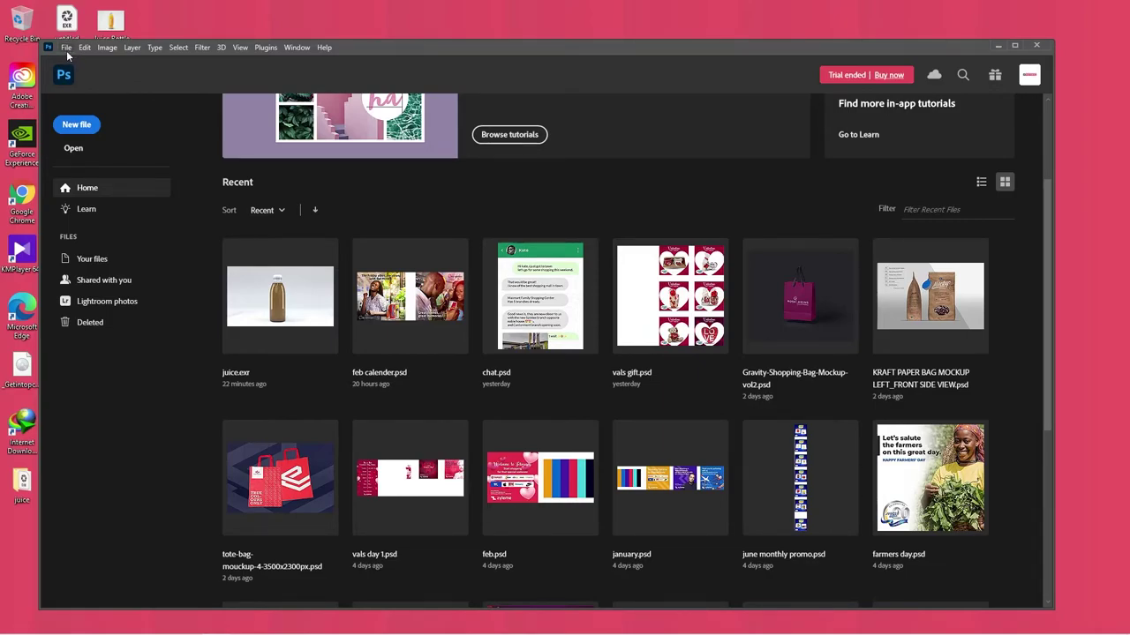
mouse_move(275, 621)
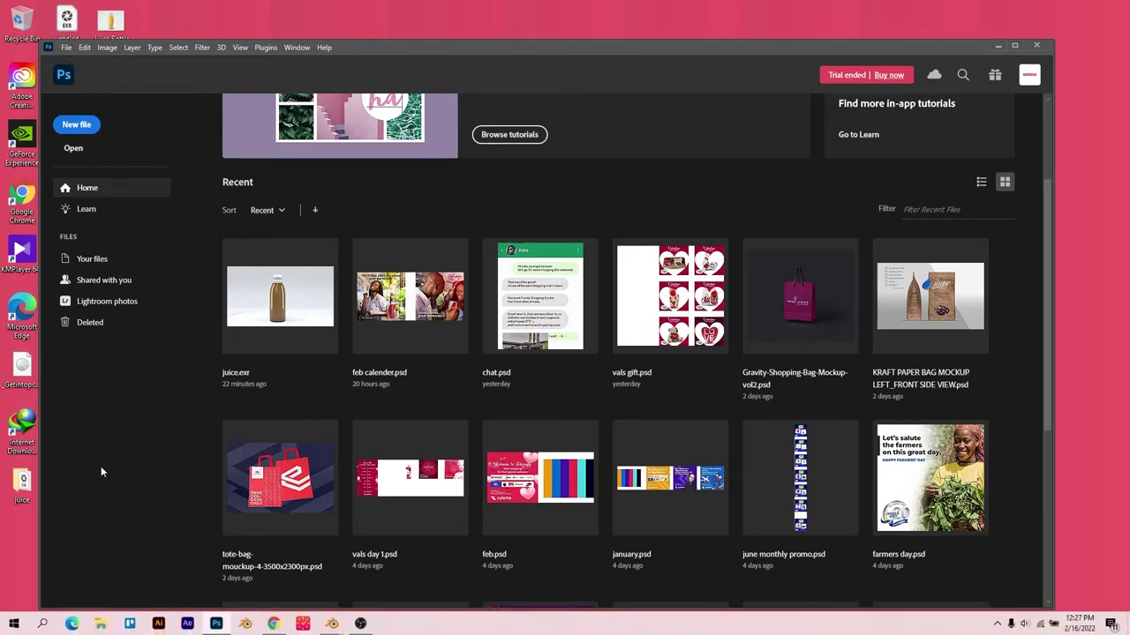
click(274, 630)
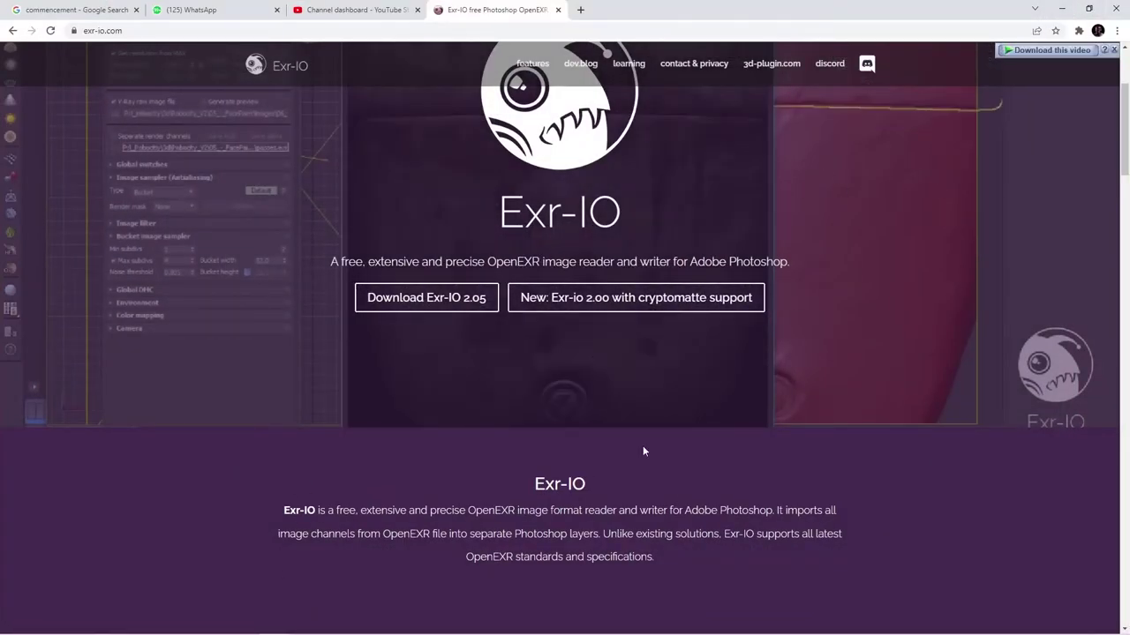
click(1057, 8)
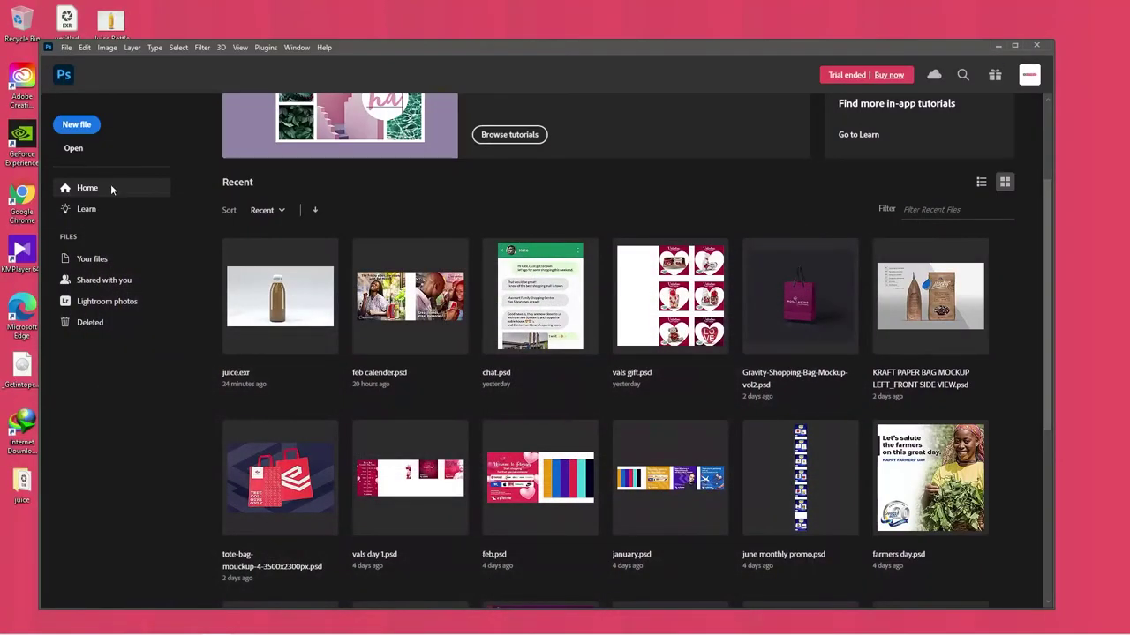
Open the juice EXR file from the juice folder in Exr-IO format, accepting the Exr-IO import options as set
click(69, 47)
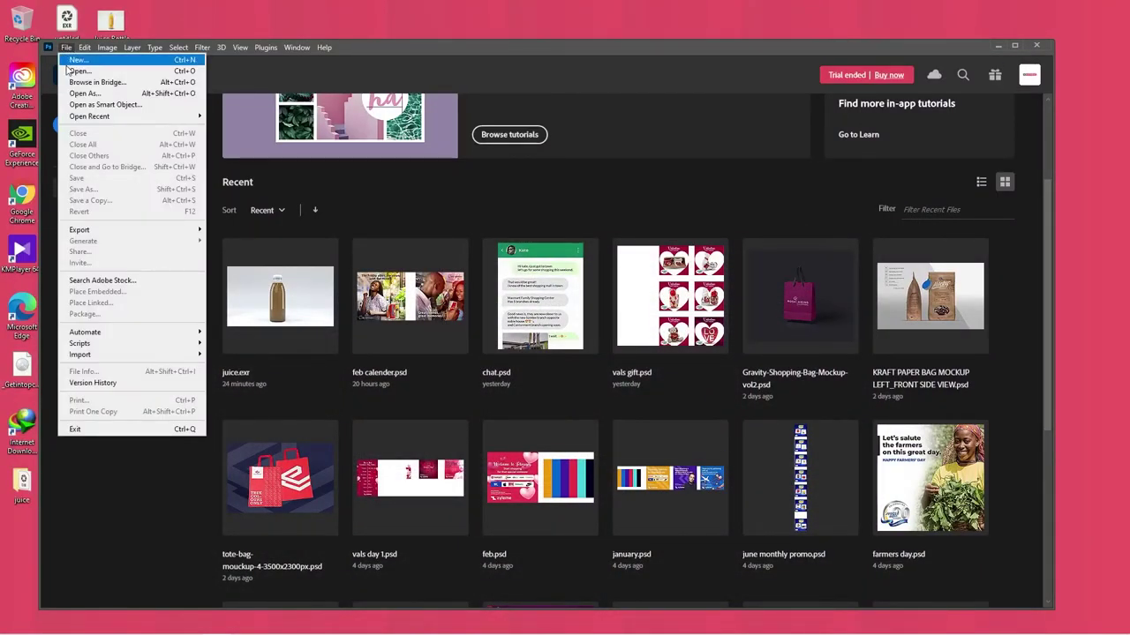
mouse_move(107, 48)
mouse_move(66, 47)
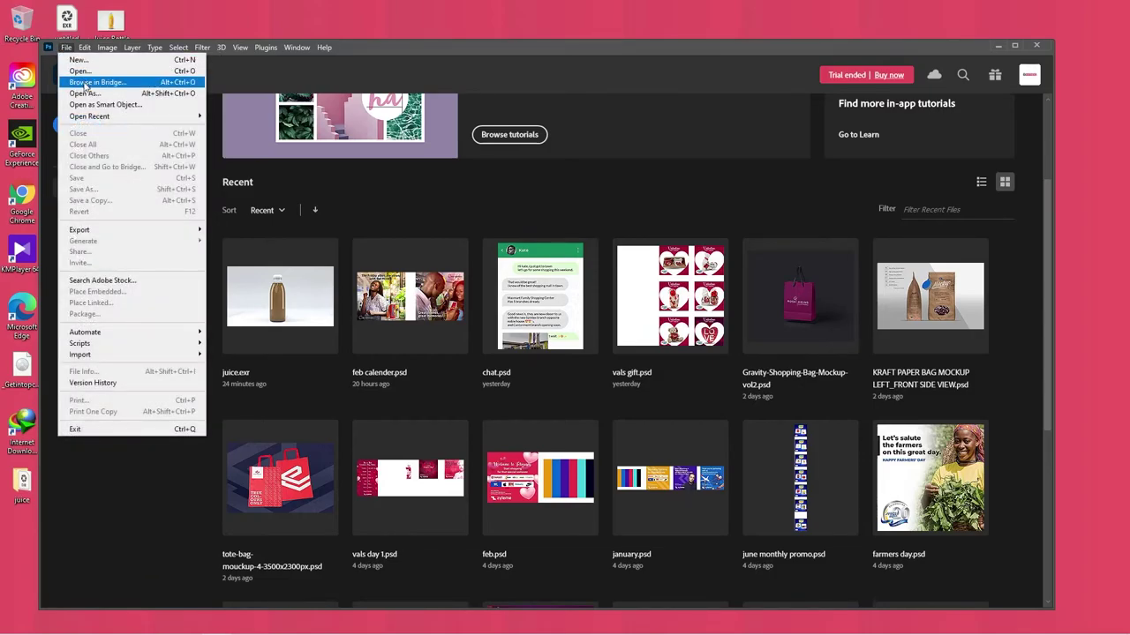
click(108, 94)
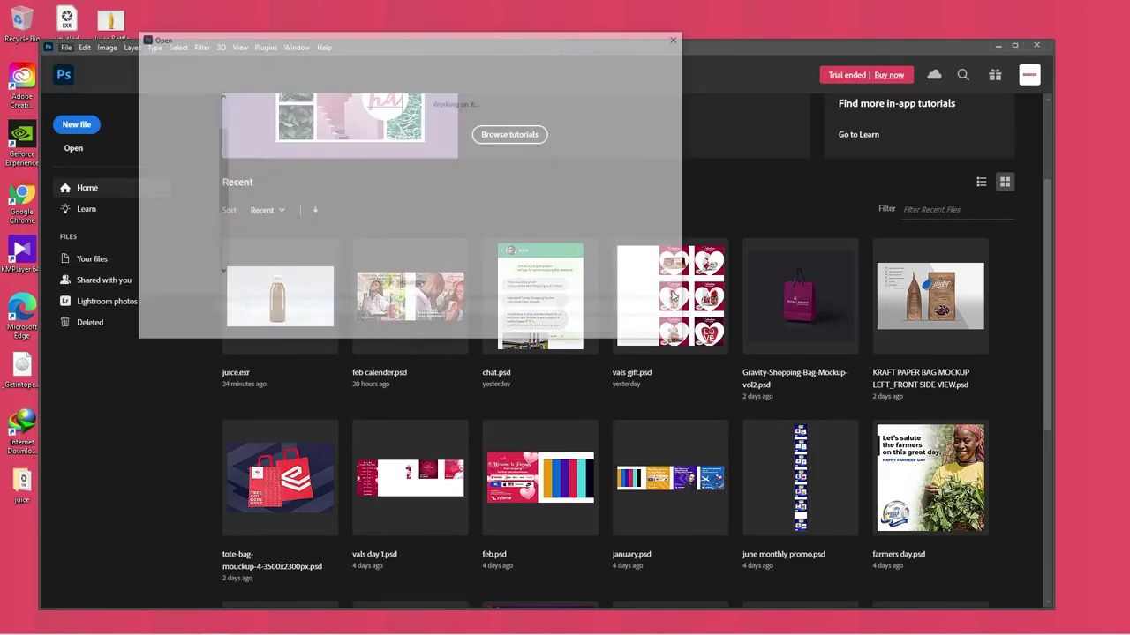
click(266, 123)
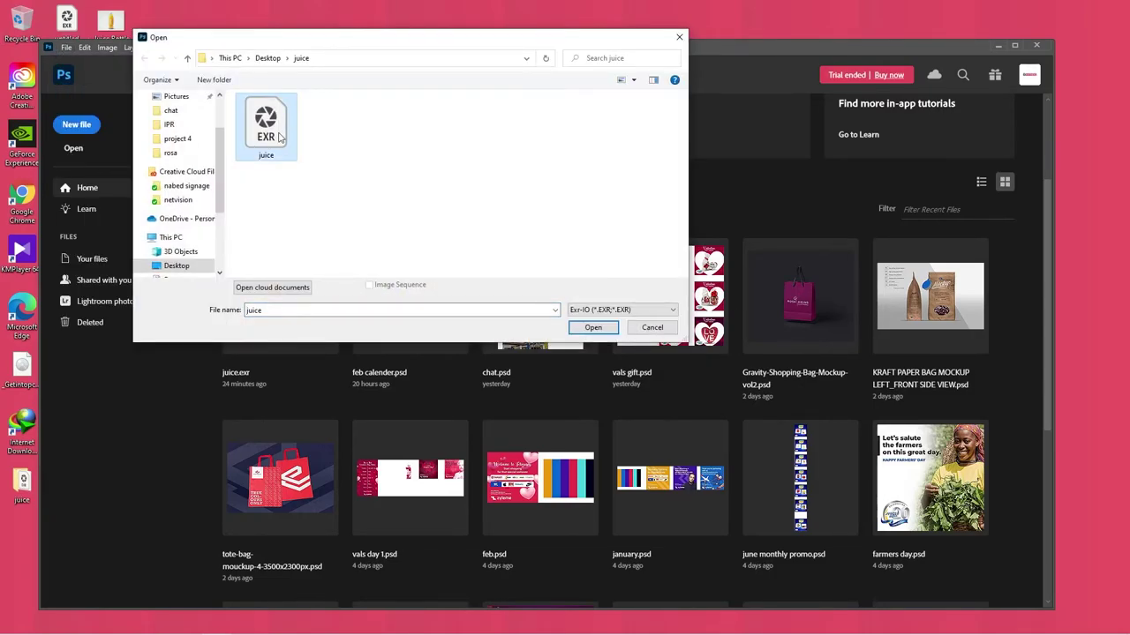
click(613, 312)
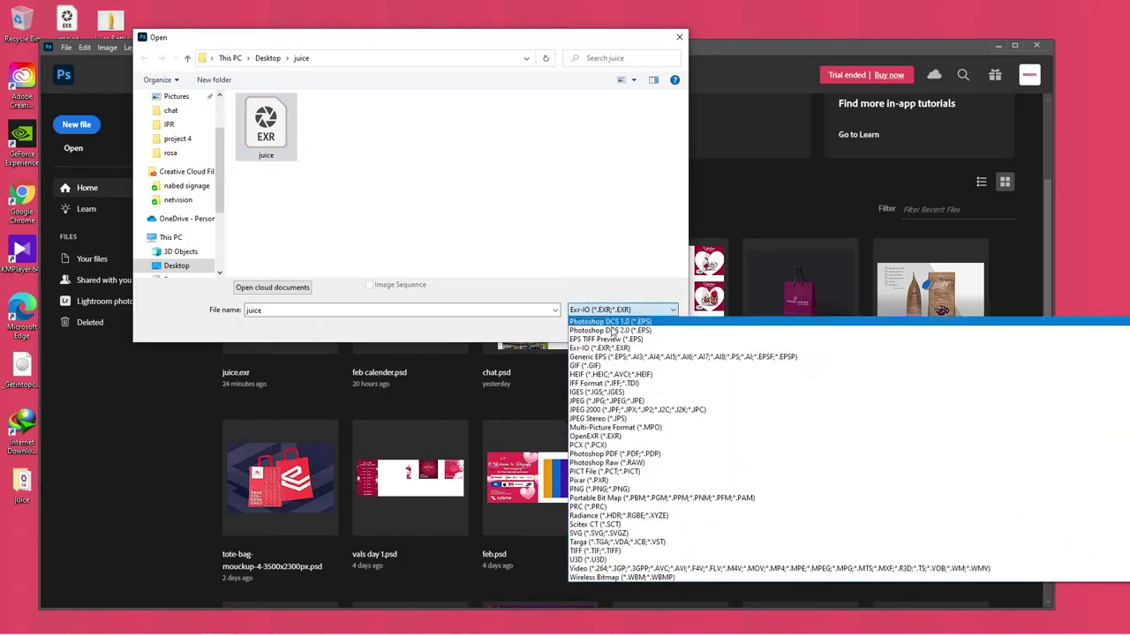
click(613, 308)
click(592, 327)
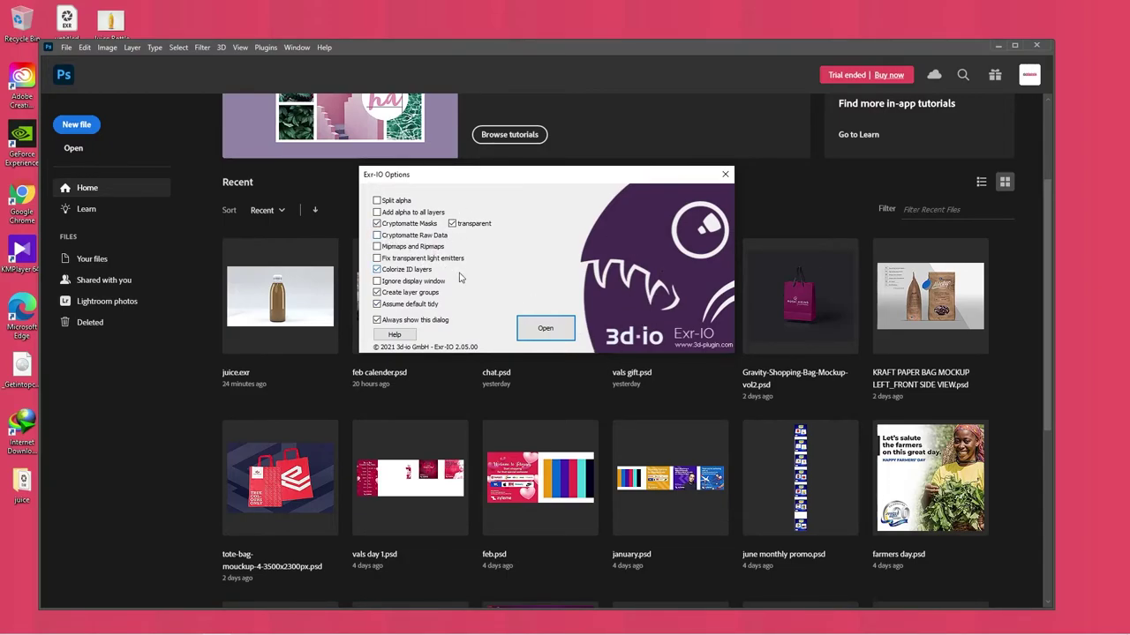
click(546, 330)
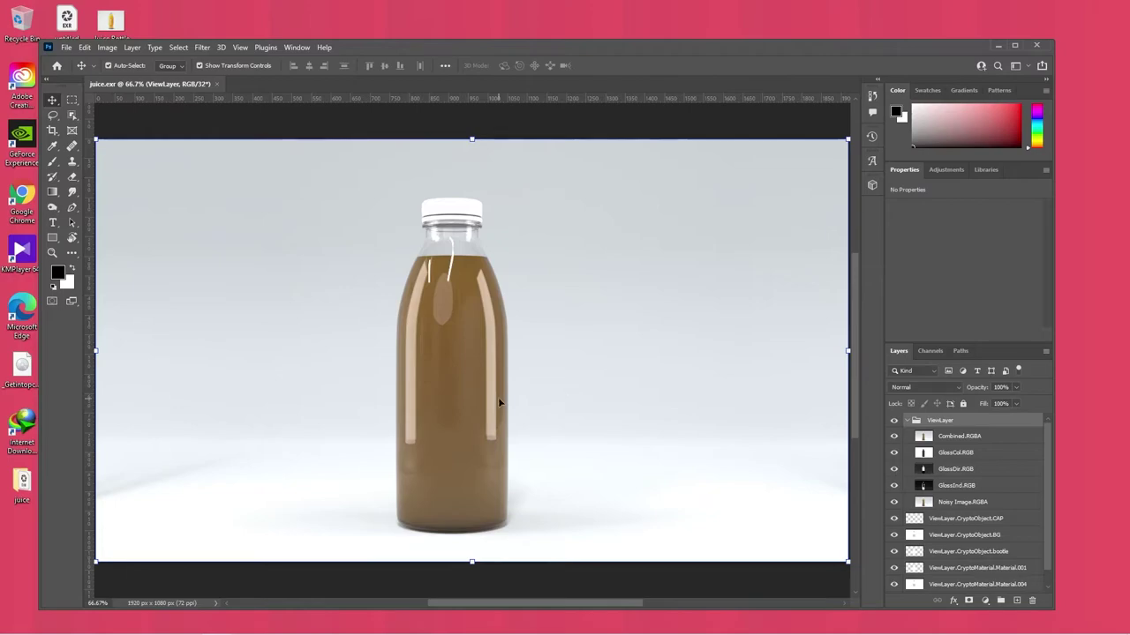
Maximize the Photoshop window and enlarge the layer list so that all imported layers fit
click(1014, 45)
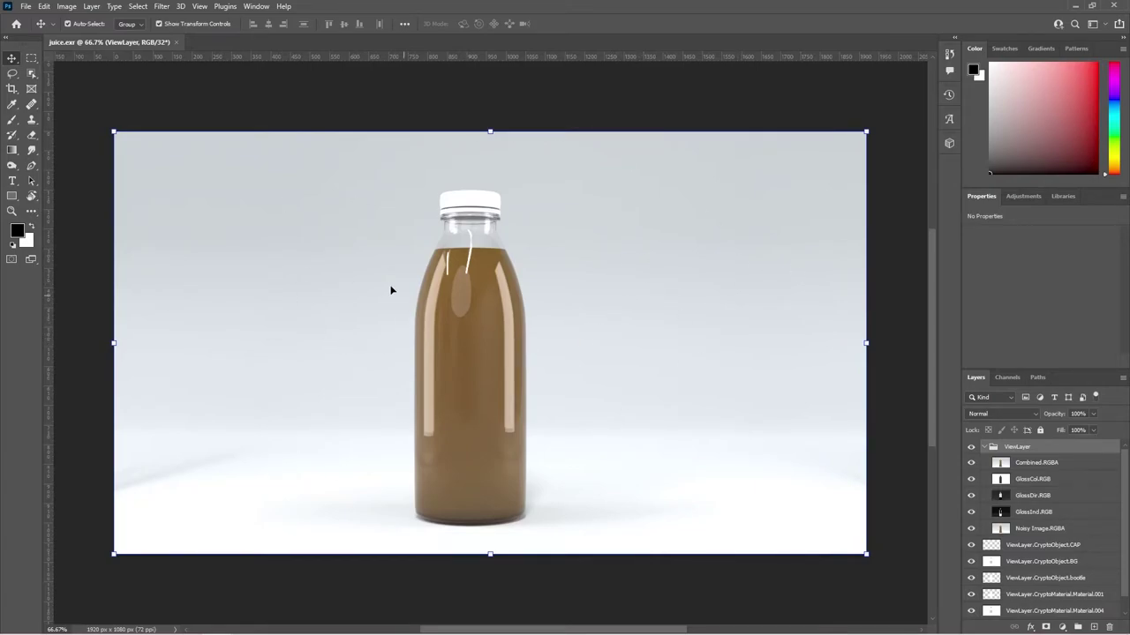
scroll(1040, 488, down, 1)
scroll(1040, 488, up, 1)
drag(1065, 370, 1039, 249)
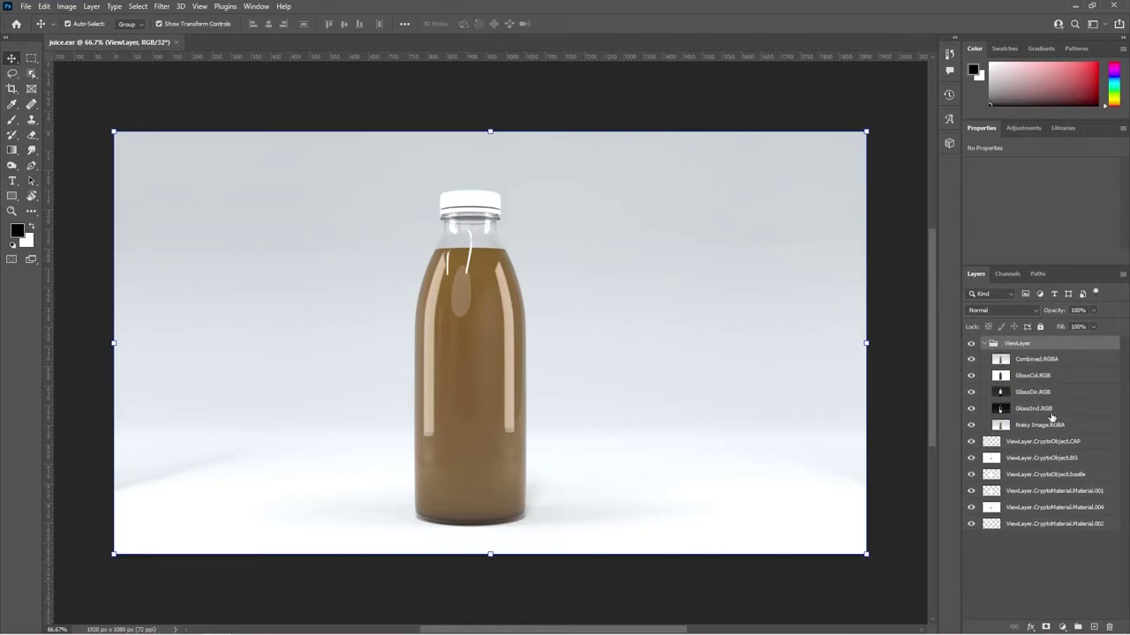
Go through the passes in the ViewLayer group and delete the Noisy Image.RGBA layer
click(1051, 365)
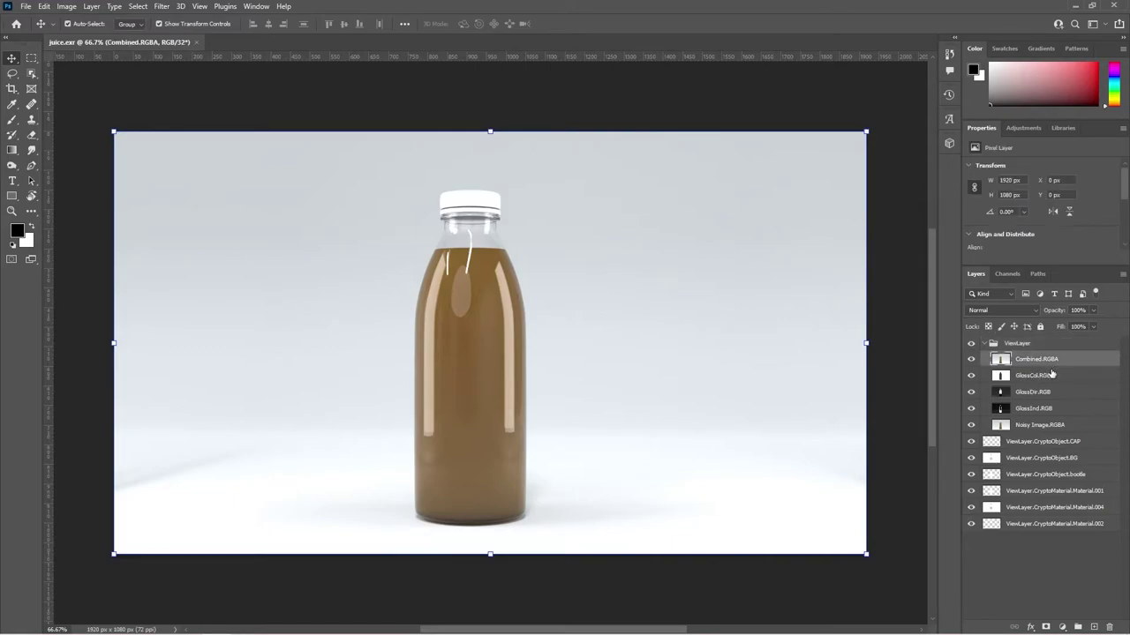
click(1055, 377)
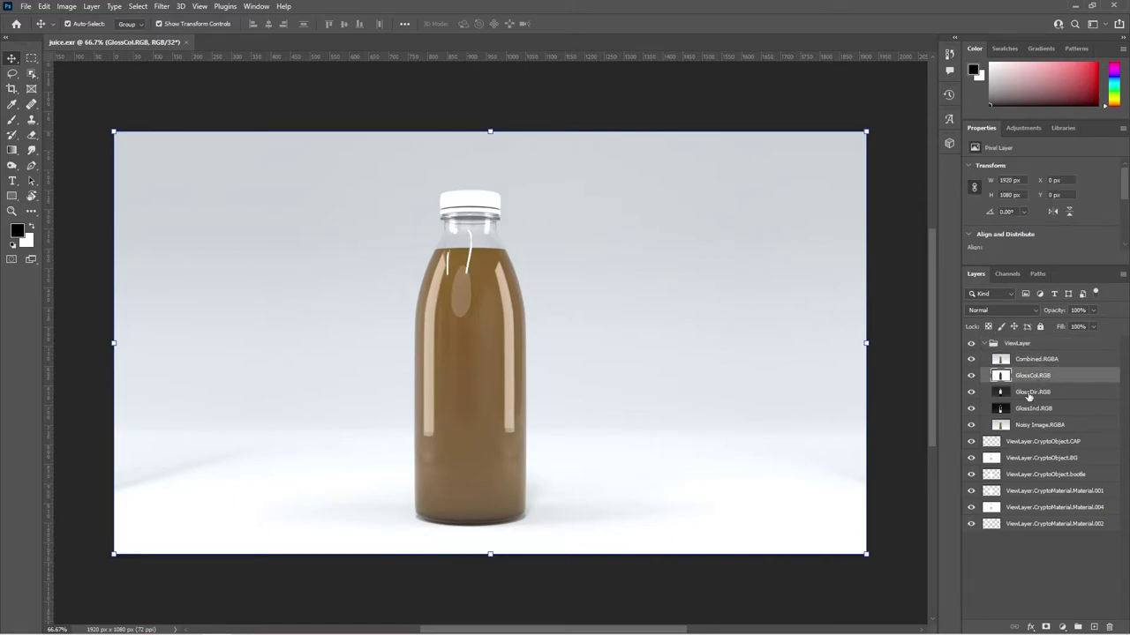
click(1029, 396)
click(1045, 411)
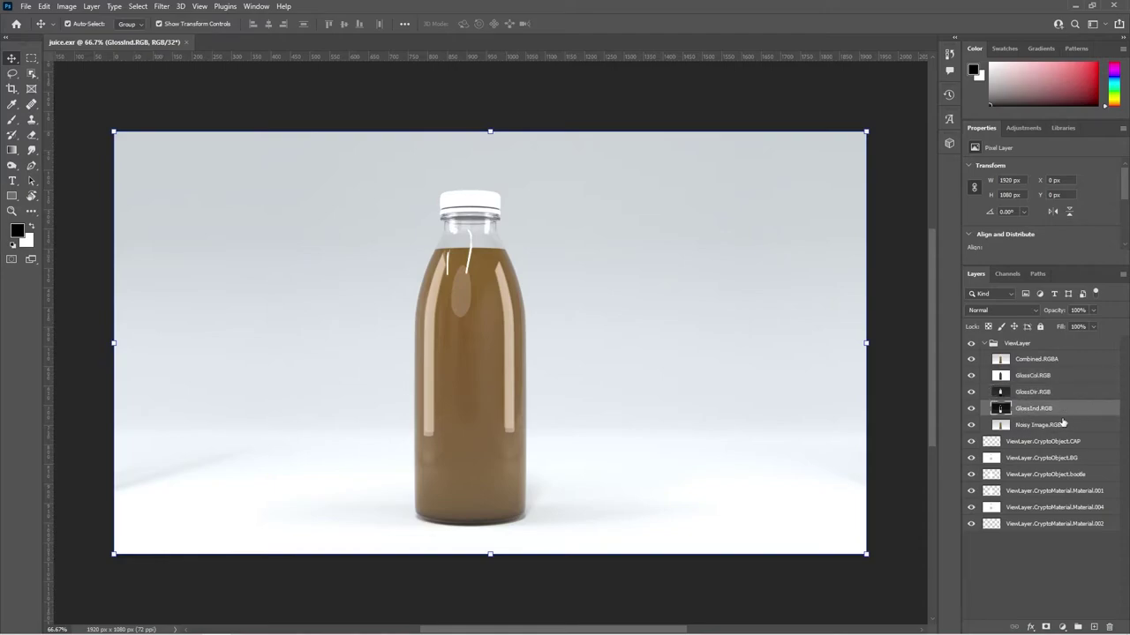
click(1034, 426)
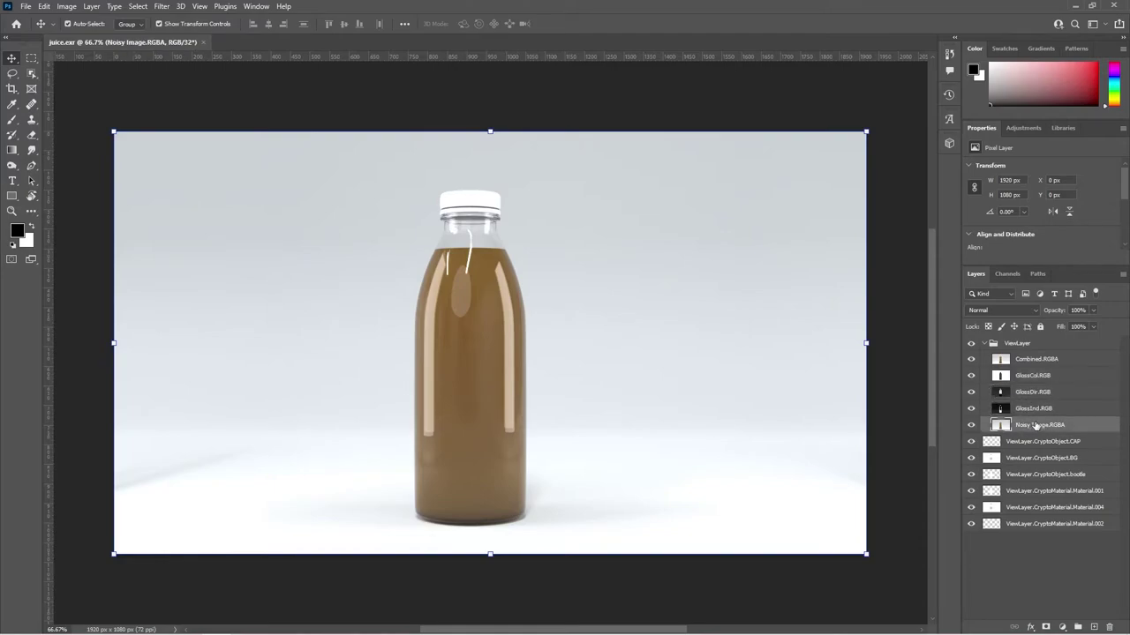
key(Delete)
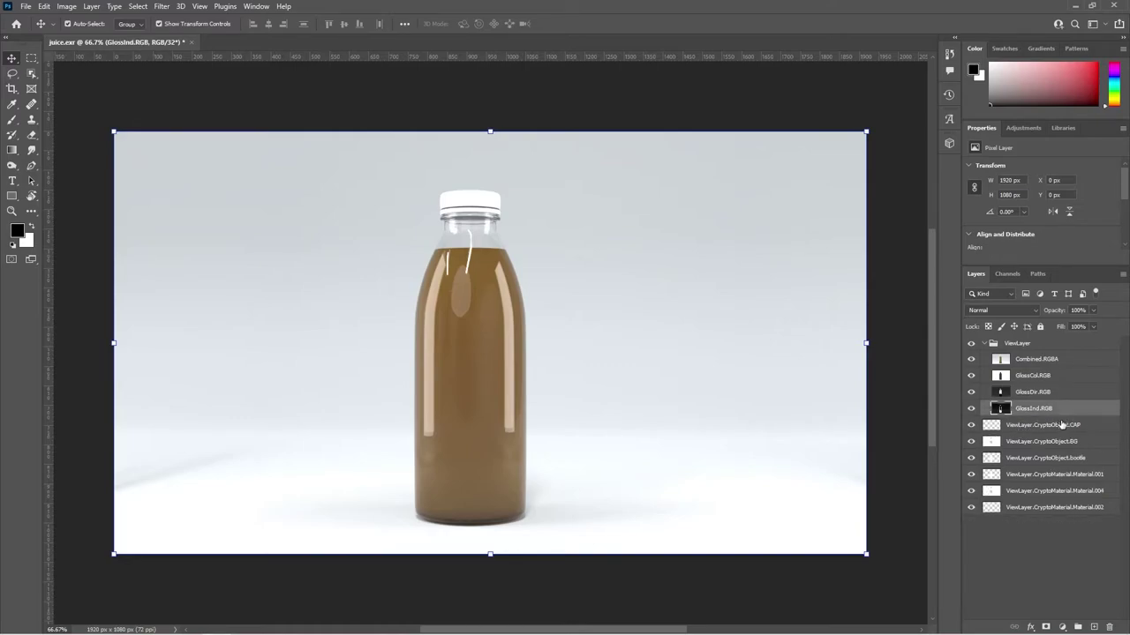
Look through the CryptoObject layers of the cap, background and bottle
click(1062, 426)
click(1040, 441)
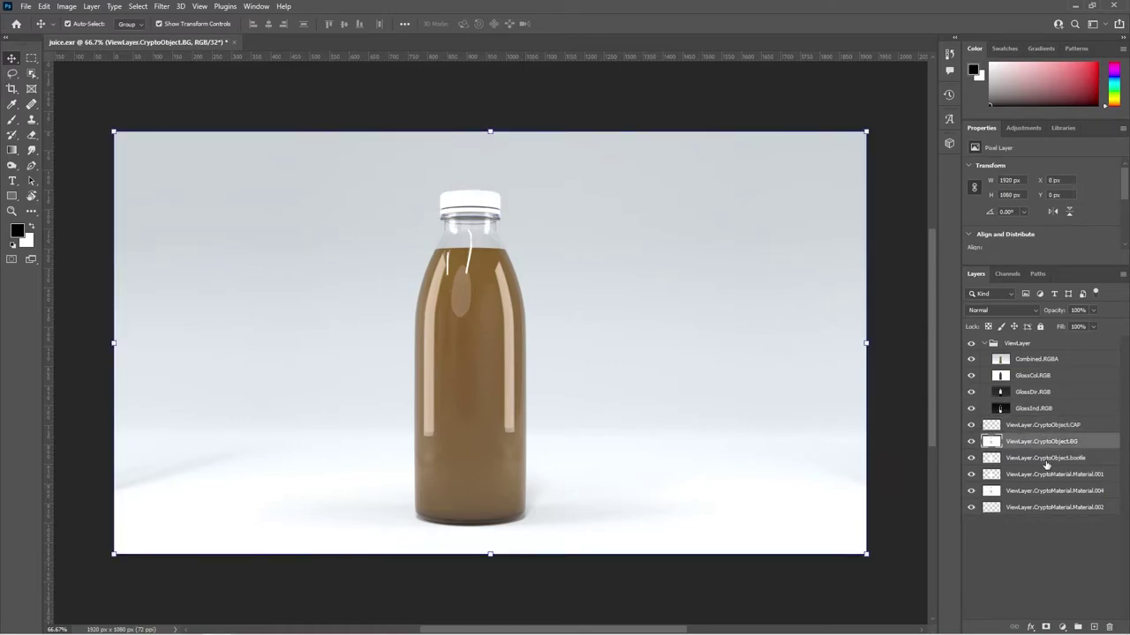
click(1042, 459)
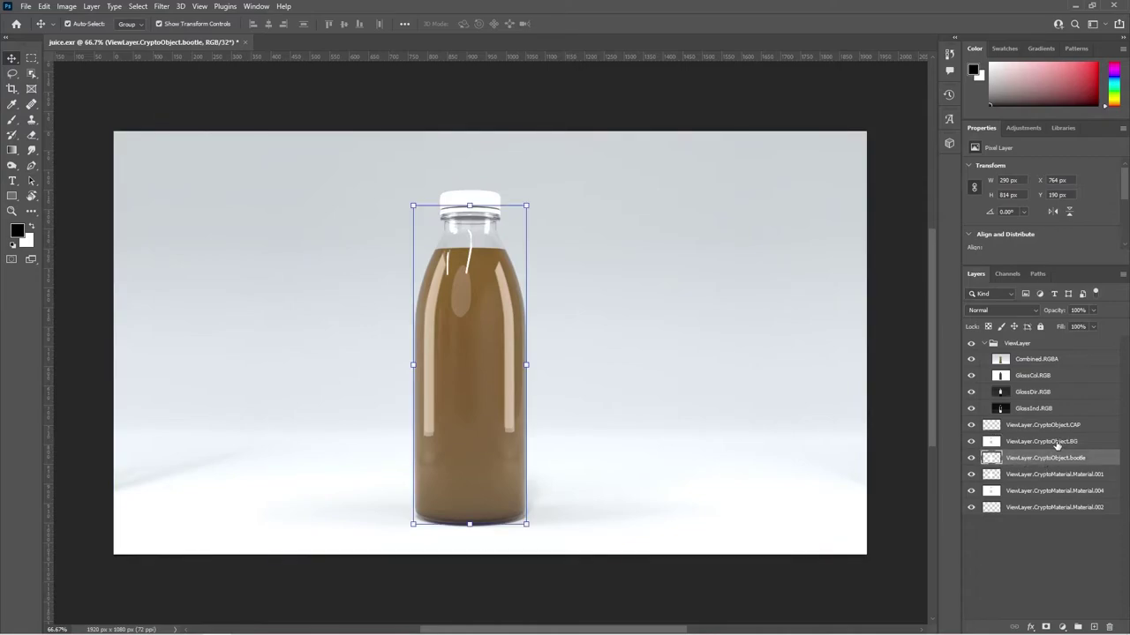
click(1057, 443)
click(1071, 427)
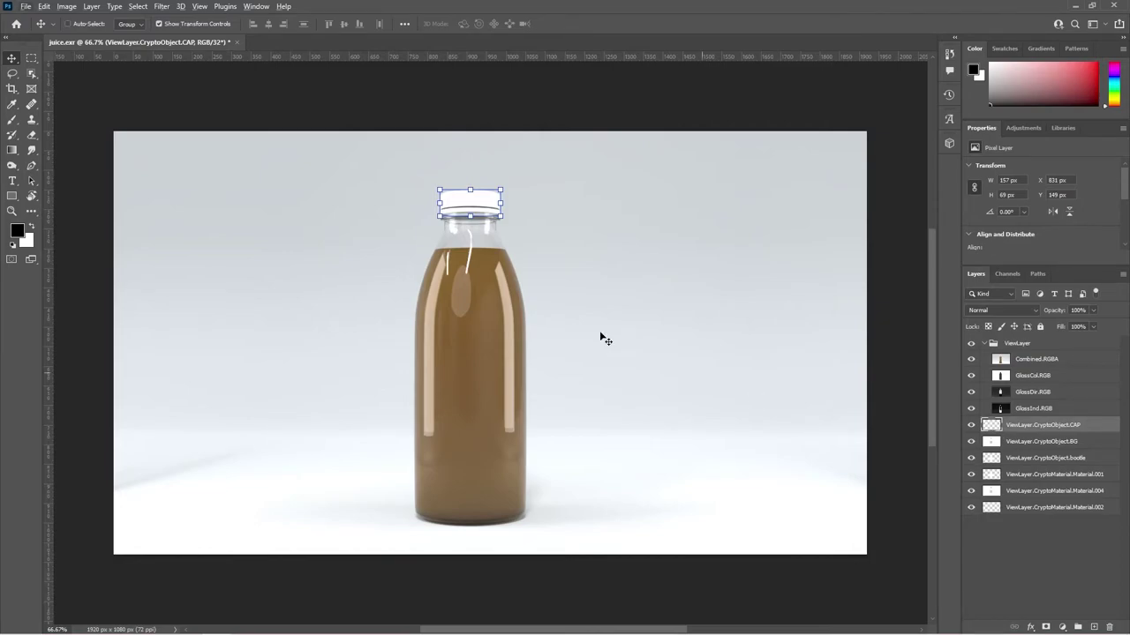
Load the CryptoObject.CAP layer as a selection to check the cap's outline, and deselect it
alt+scroll(451, 197, up, 3)
alt+scroll(451, 197, up, 1)
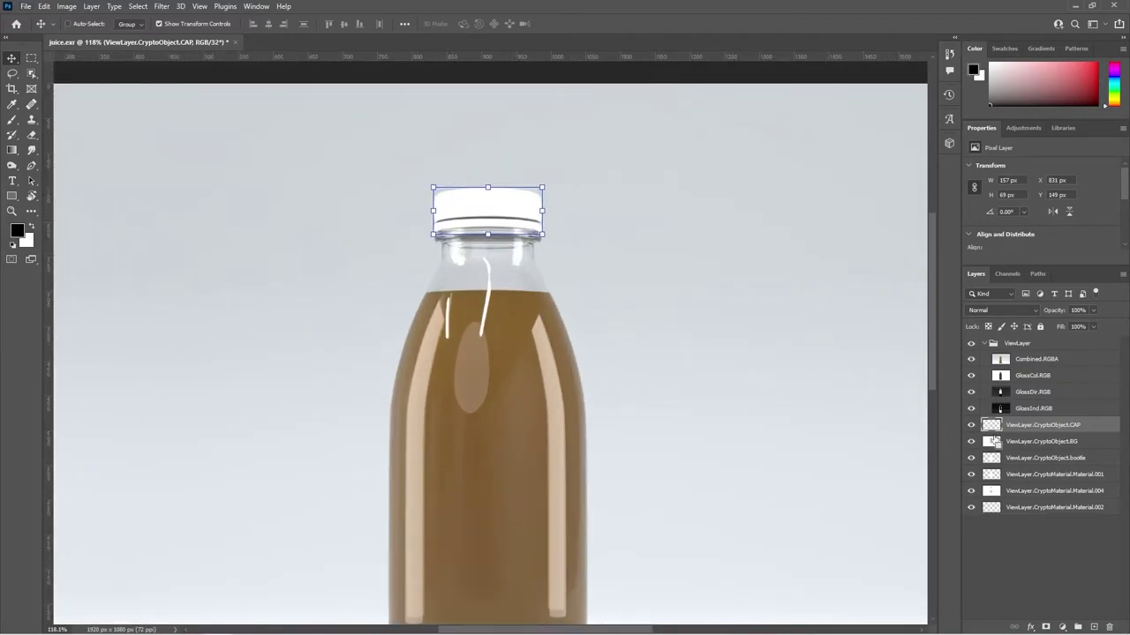
ctrl+click(992, 425)
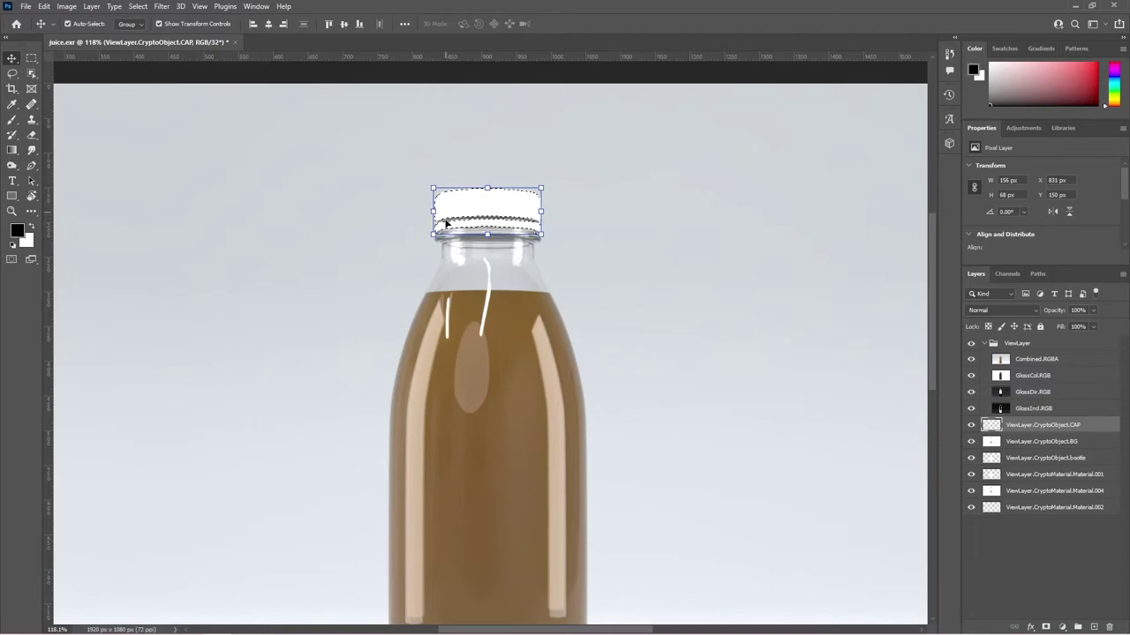
key(ctrl)
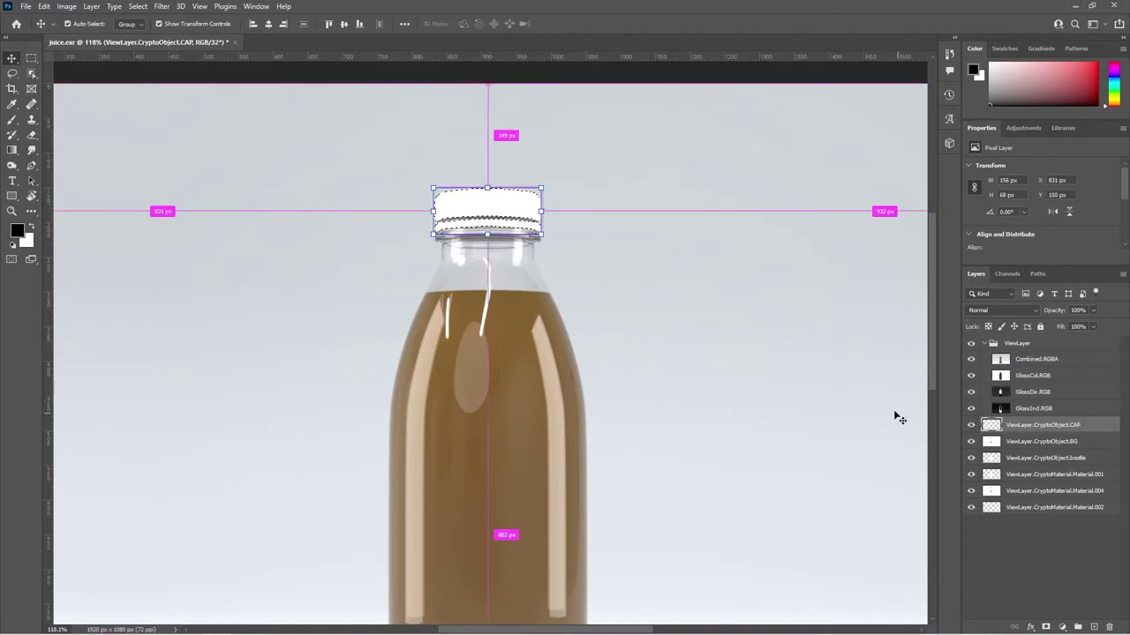
key(ctrl+d)
Check the CryptoObject.BG and CryptoObject.bootle masks by loading each as a selection, and clear the selection
click(993, 444)
ctrl+click(993, 444)
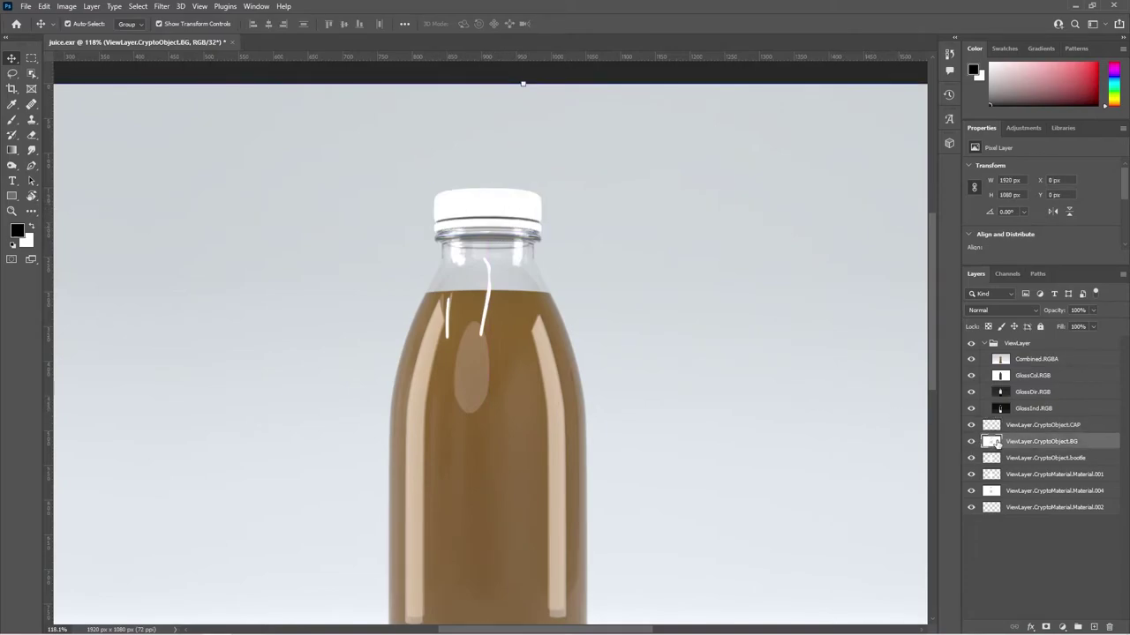
alt+scroll(596, 399, down, 5)
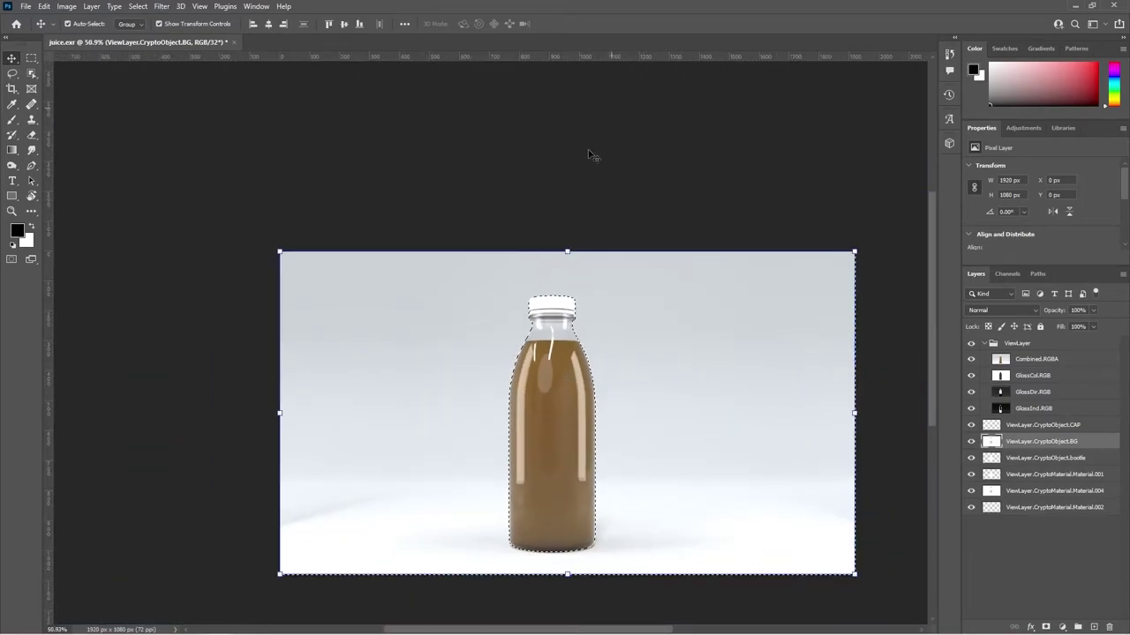
click(609, 113)
ctrl+click(992, 461)
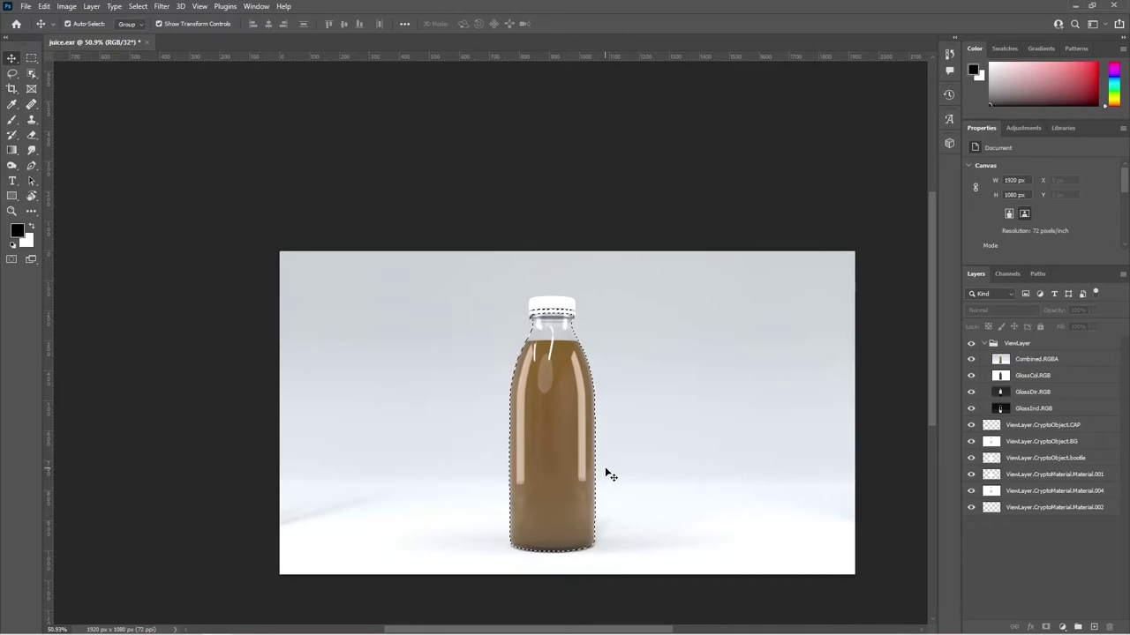
key(ctrl+d)
Reorder the ViewLayer group so that Combined.RGBA is lowest and GlossCol.RGB sits directly above it
alt+scroll(733, 496, up, 2)
scroll(732, 497, down, 1)
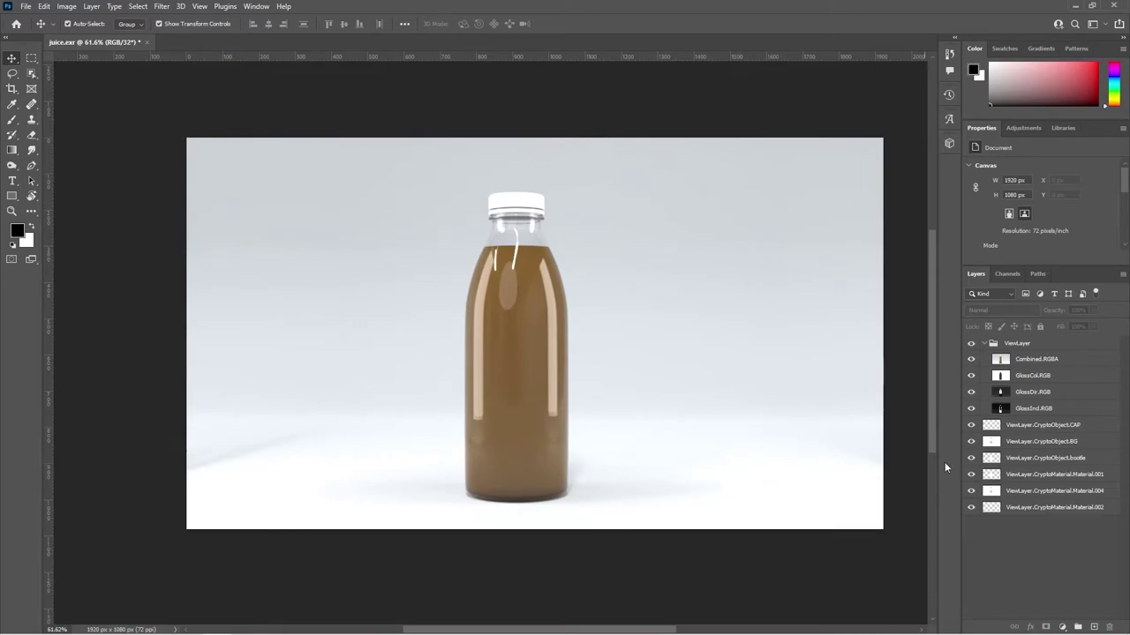
alt+scroll(664, 479, up, 1)
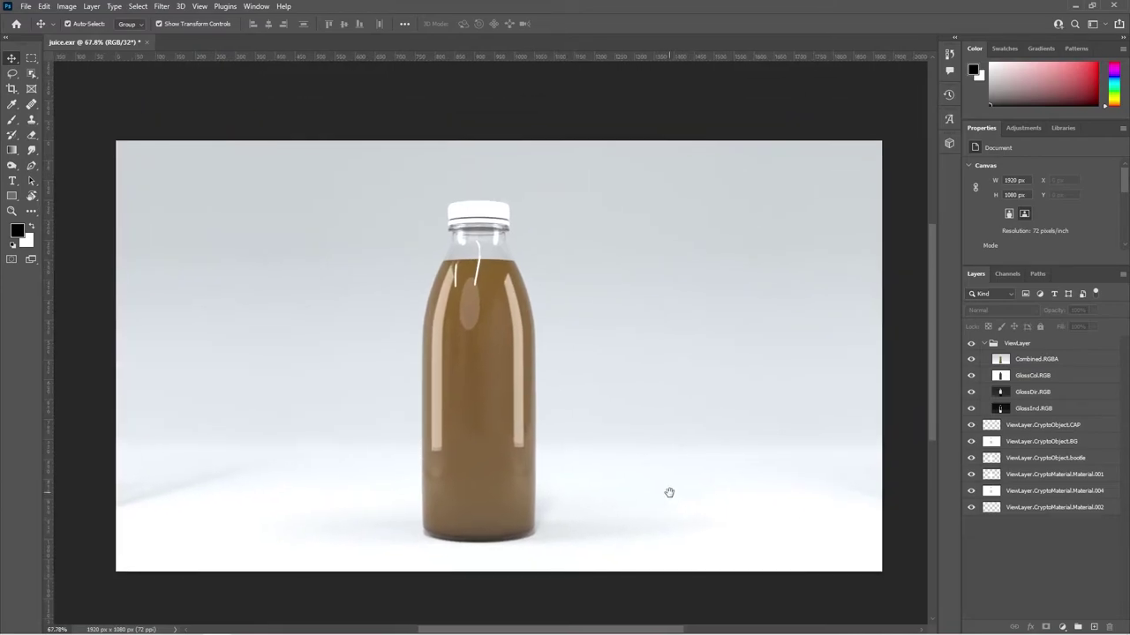
click(1064, 361)
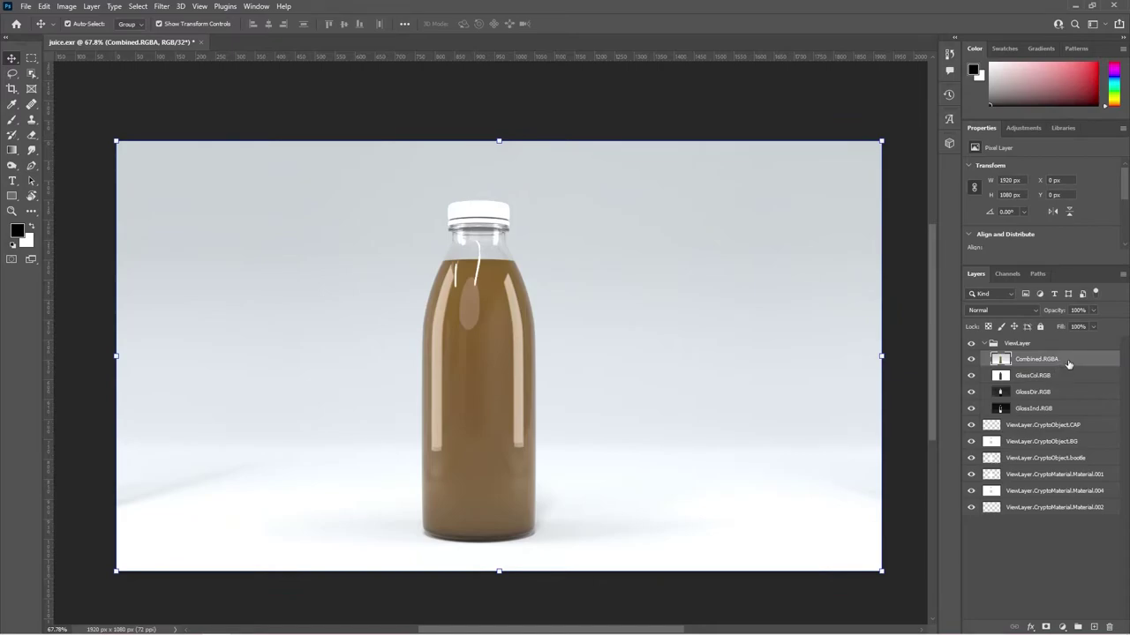
drag(1064, 363, 1057, 419)
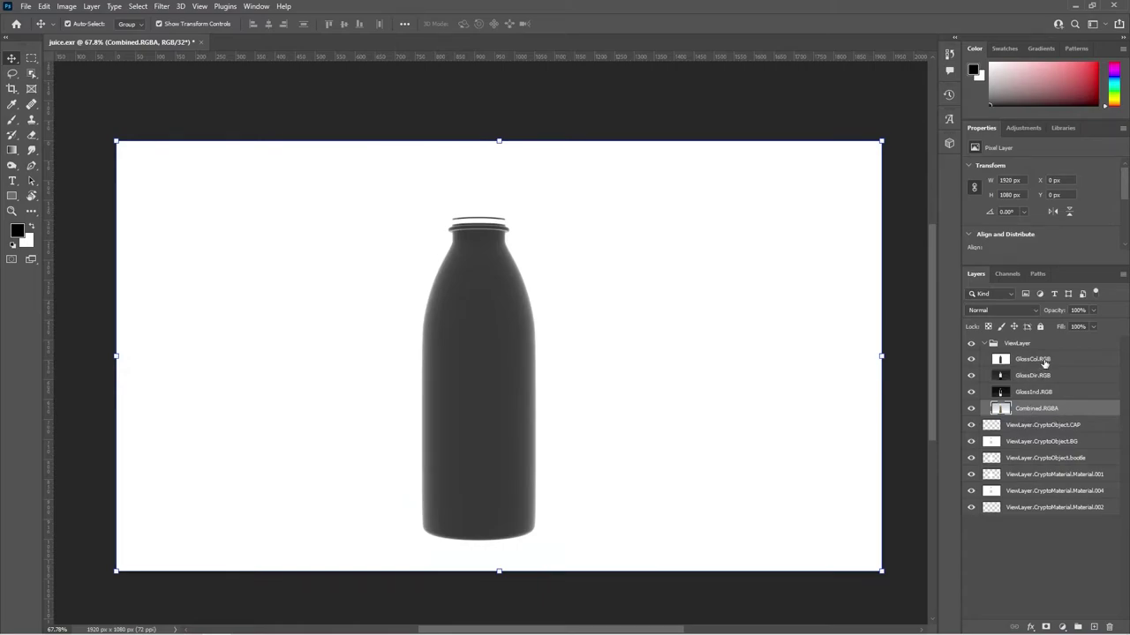
click(1045, 362)
drag(1048, 362, 1050, 402)
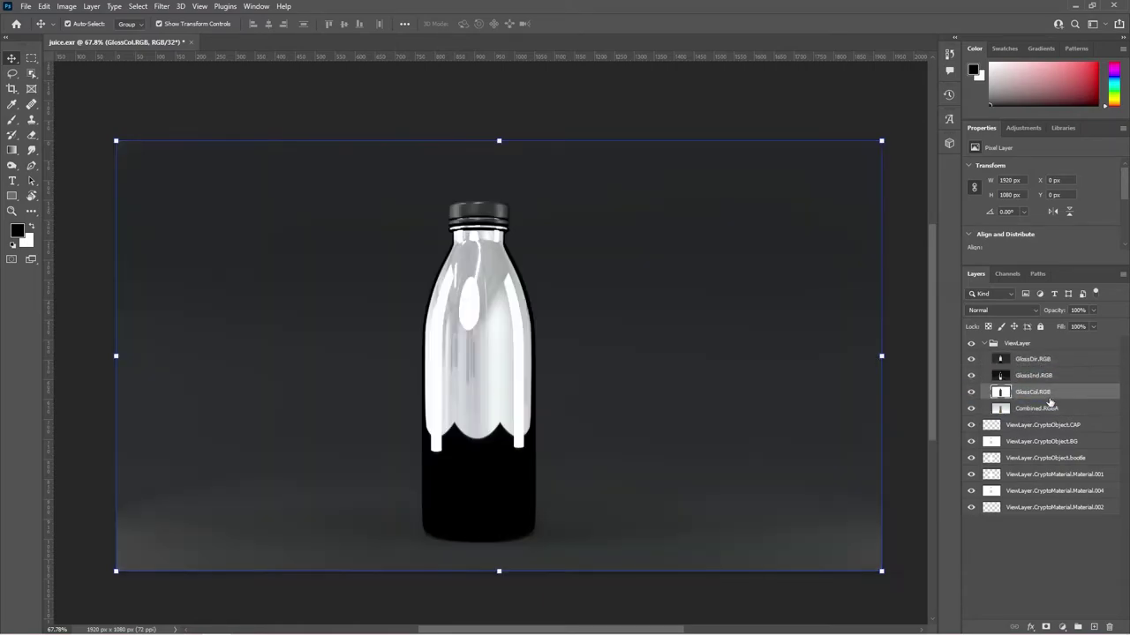
Set the blend mode of the GlossDir.RGB layer to Linear Dodge (Add)
click(1034, 360)
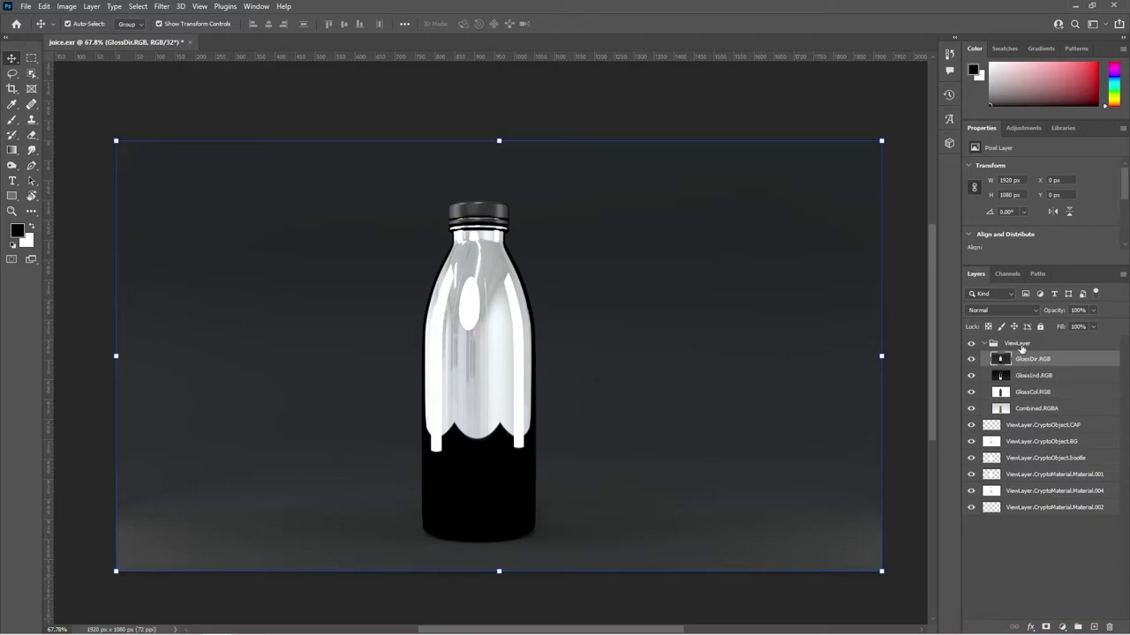
click(1017, 311)
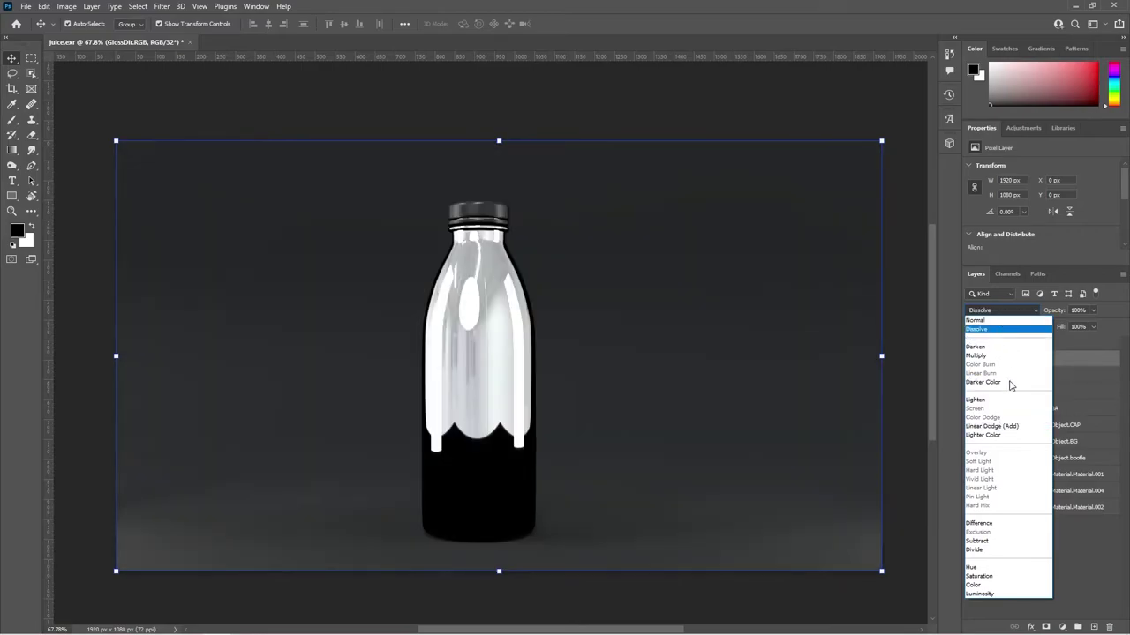
click(997, 426)
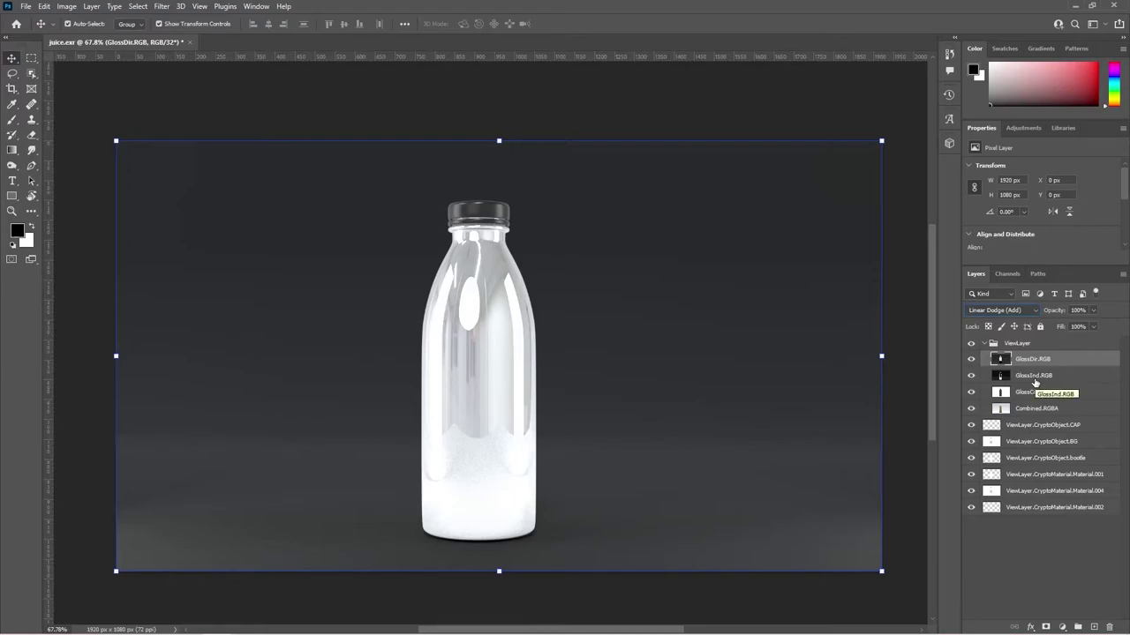
Group the GlossDir.RGB and GlossInd.RGB layers and set the group's blend mode to Multiply
shift+click(1035, 378)
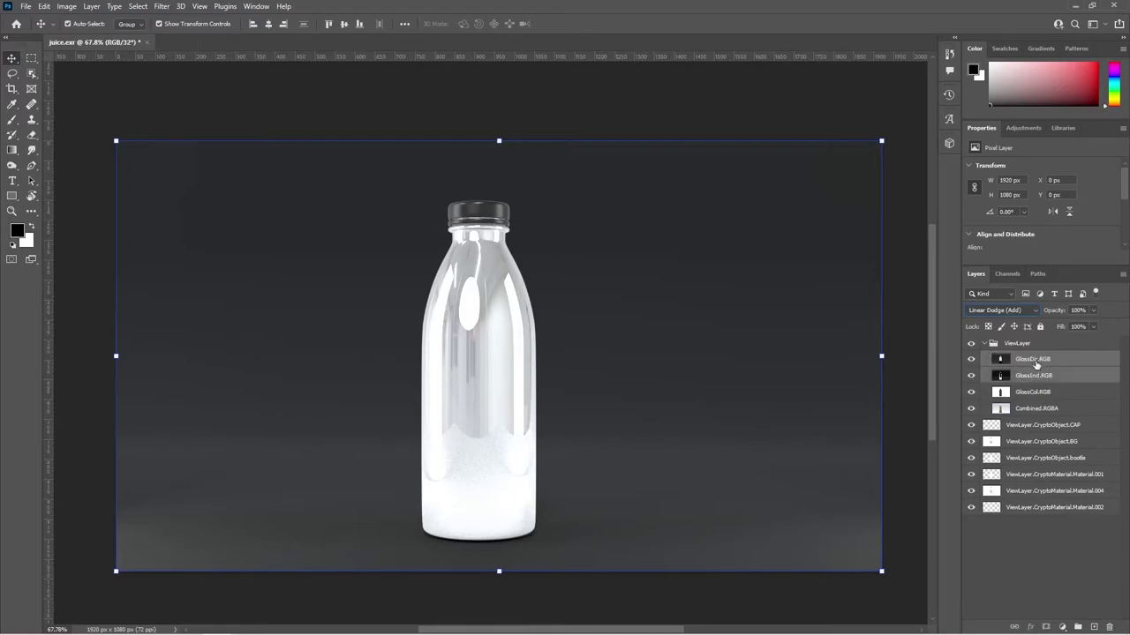
key(ctrl+g)
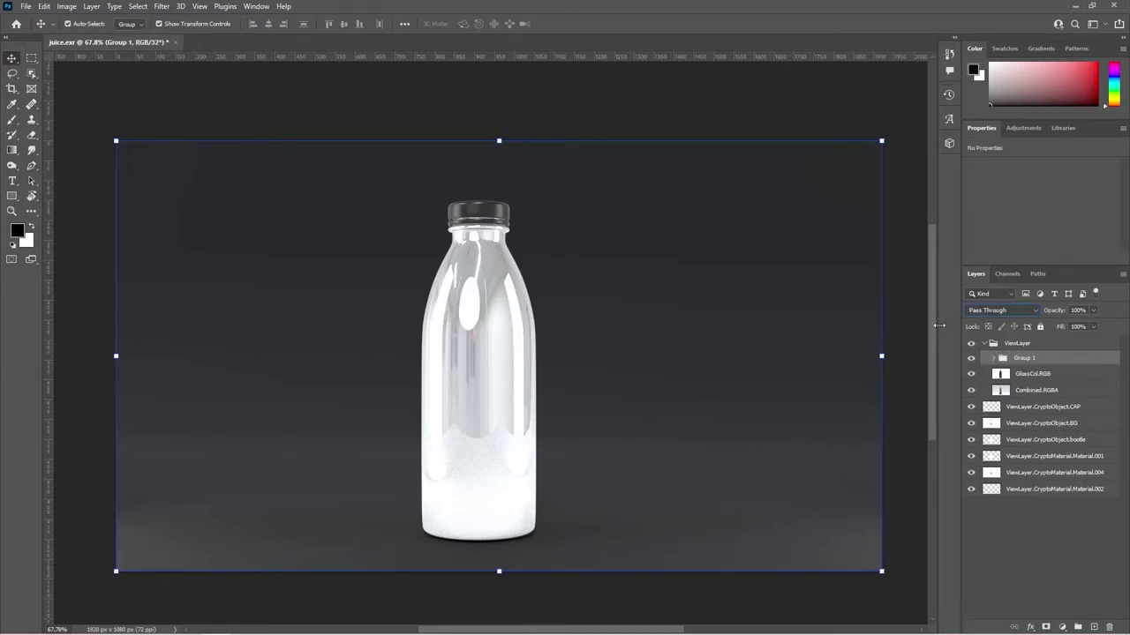
click(1012, 312)
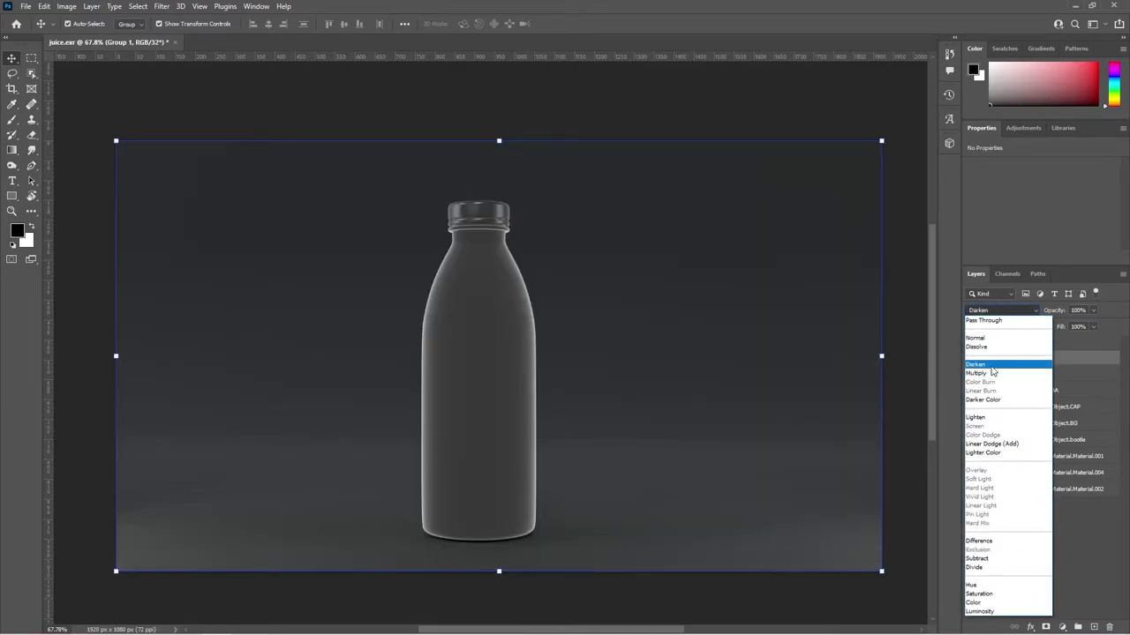
click(992, 373)
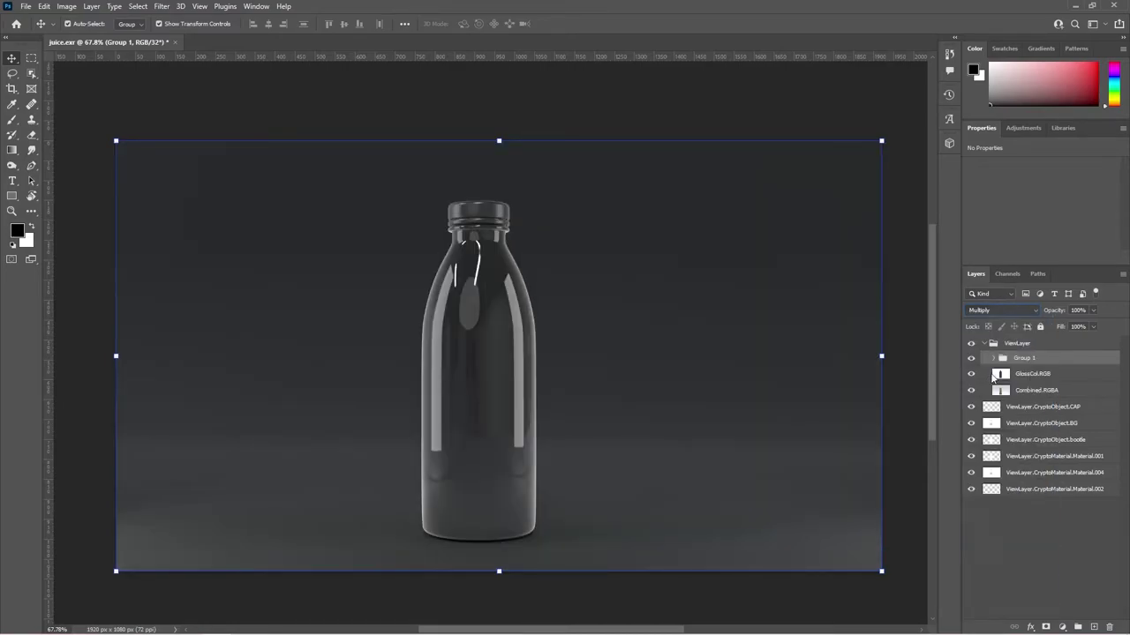
Group Group 1 with the GlossCol.RGB layer and set the new group's blend mode to Linear Dodge (Add)
ctrl+click(1049, 377)
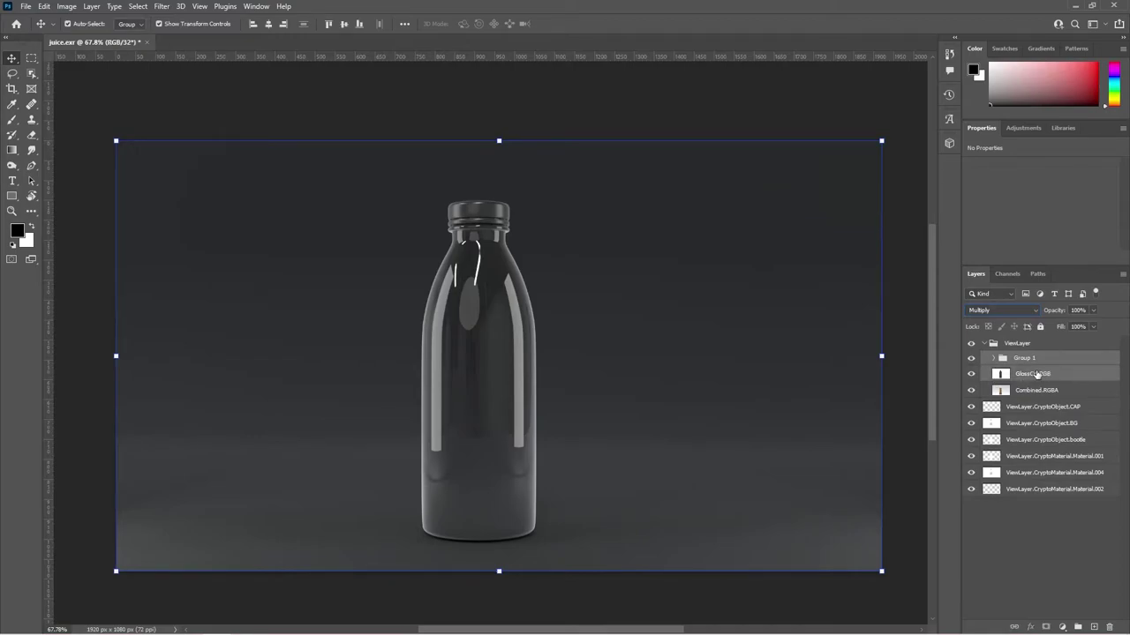
key(ctrl)
key(ctrl+g)
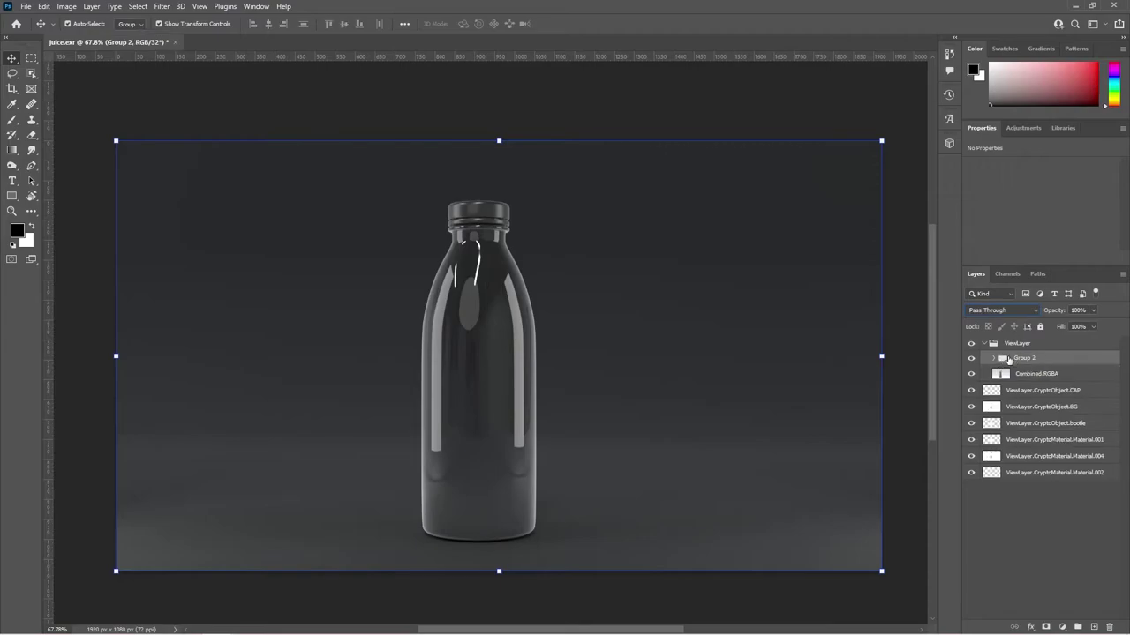
click(1020, 313)
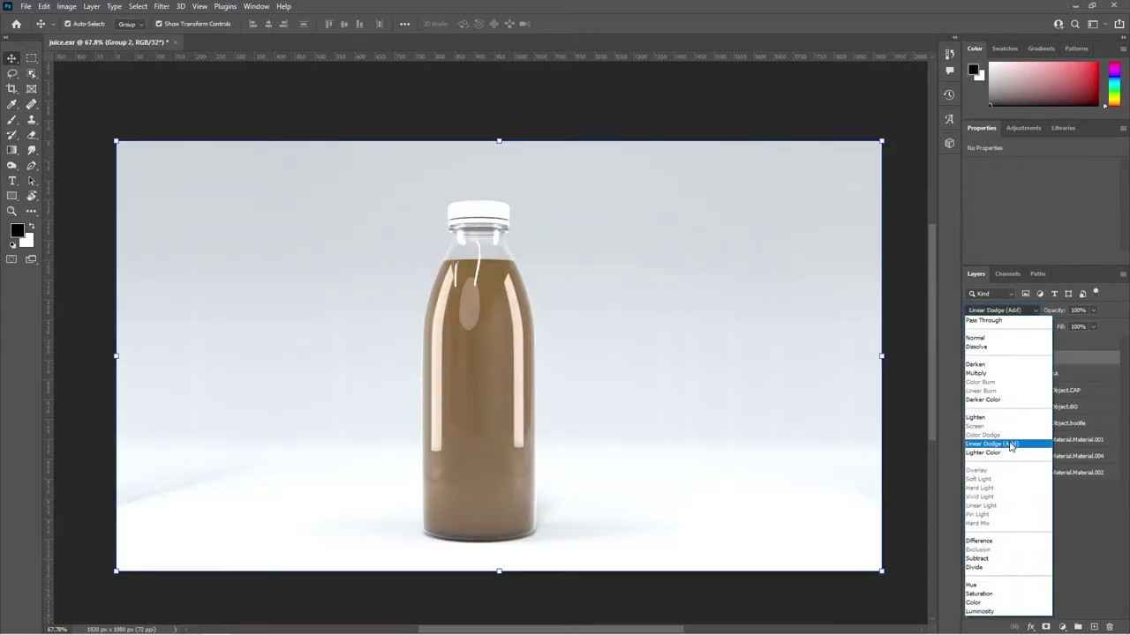
click(1011, 446)
Examine the nesting and blend modes of the gloss layers inside Group 2 and the Combined.RGBA layer beneath
click(1037, 377)
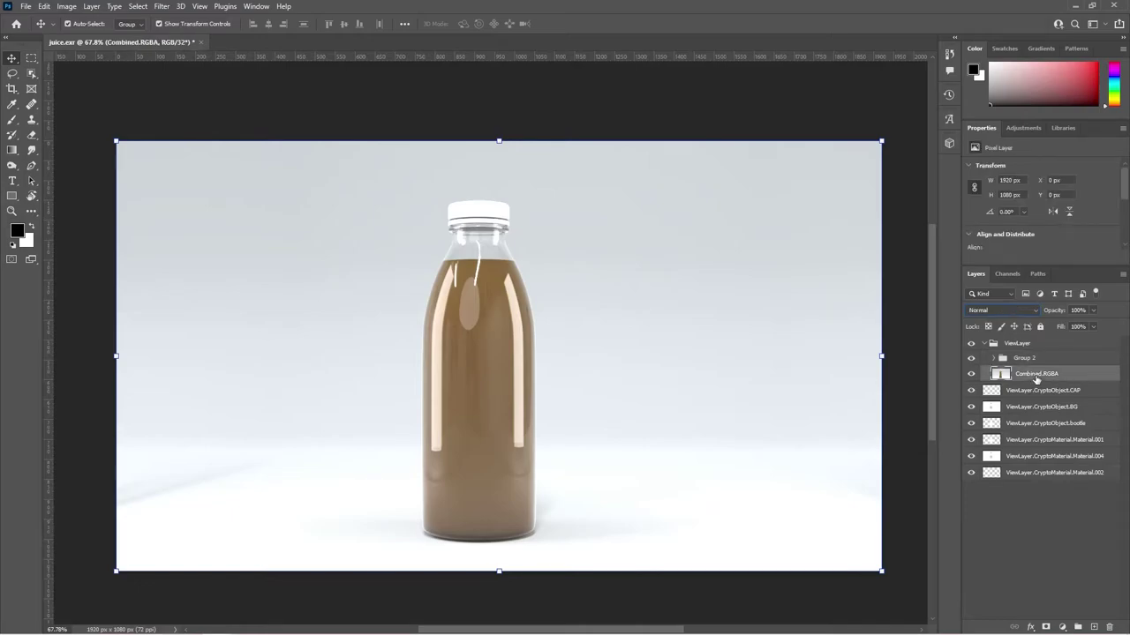
click(992, 360)
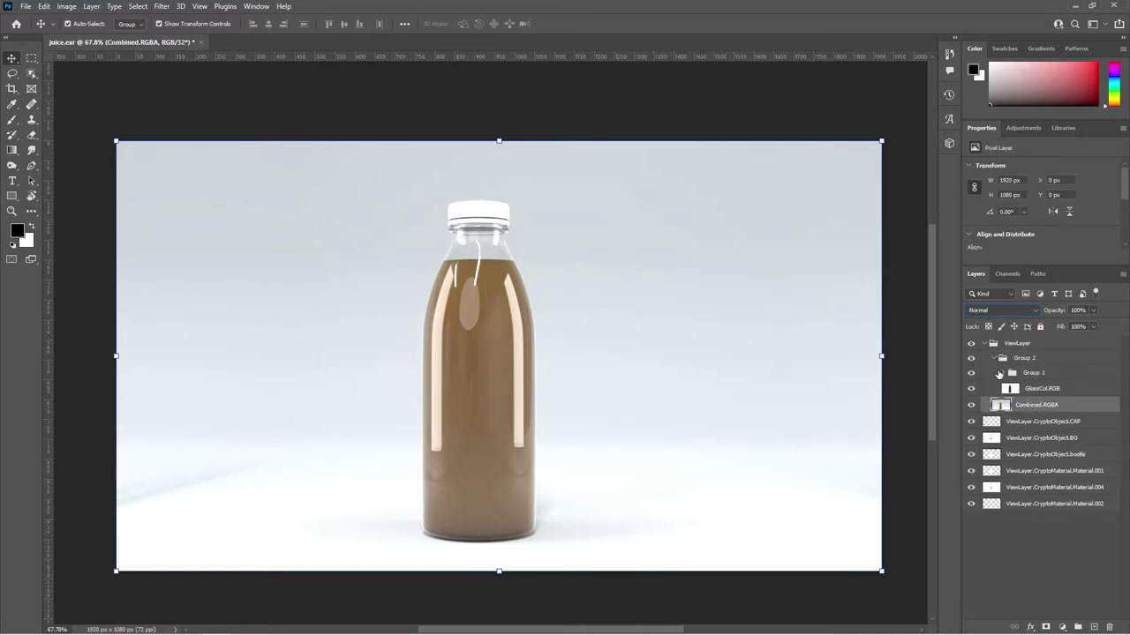
click(1002, 374)
click(1042, 395)
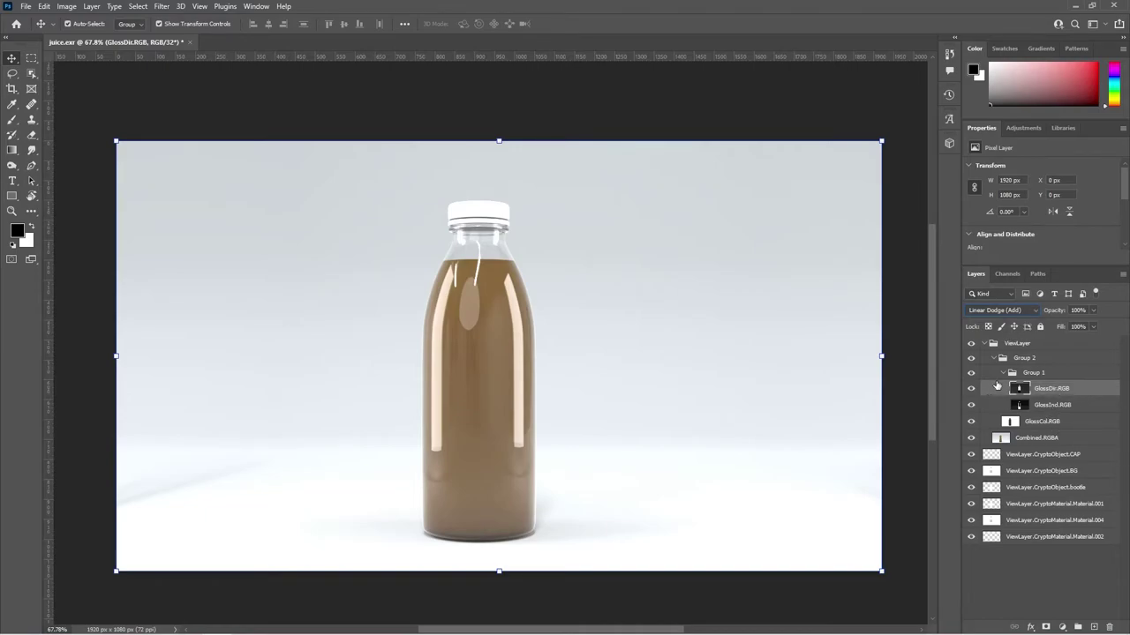
click(1003, 372)
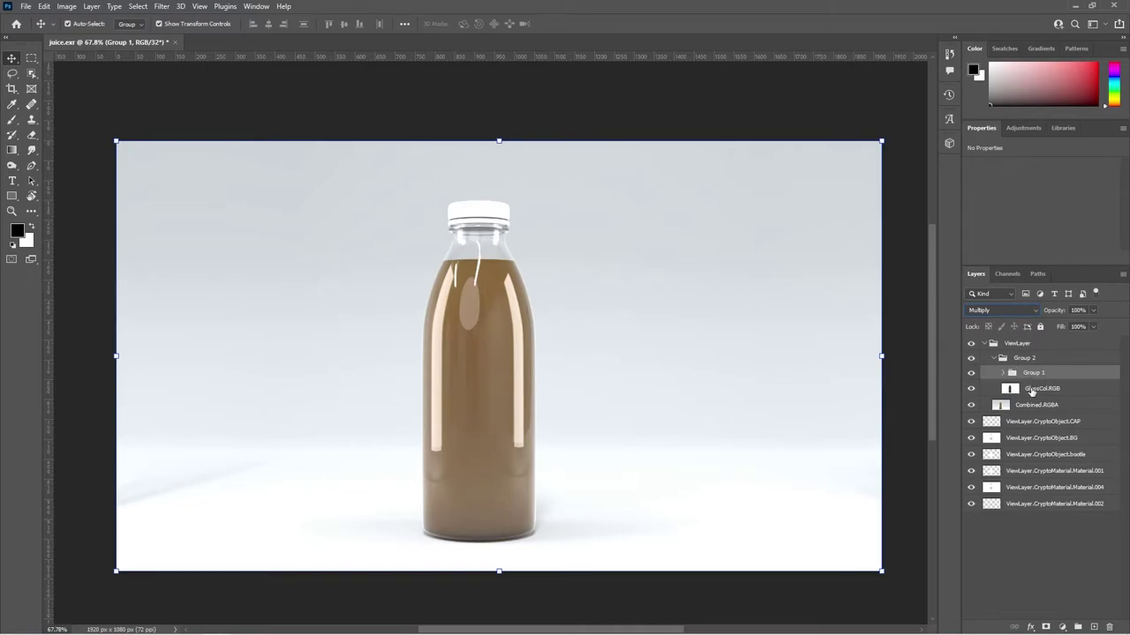
ctrl+click(1028, 394)
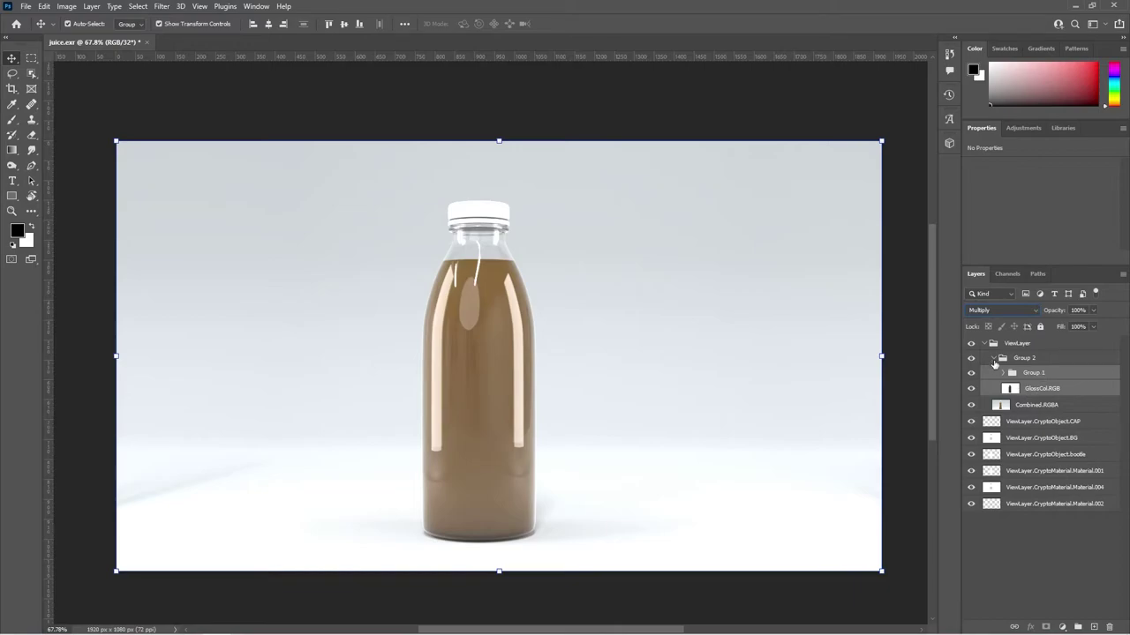
click(994, 359)
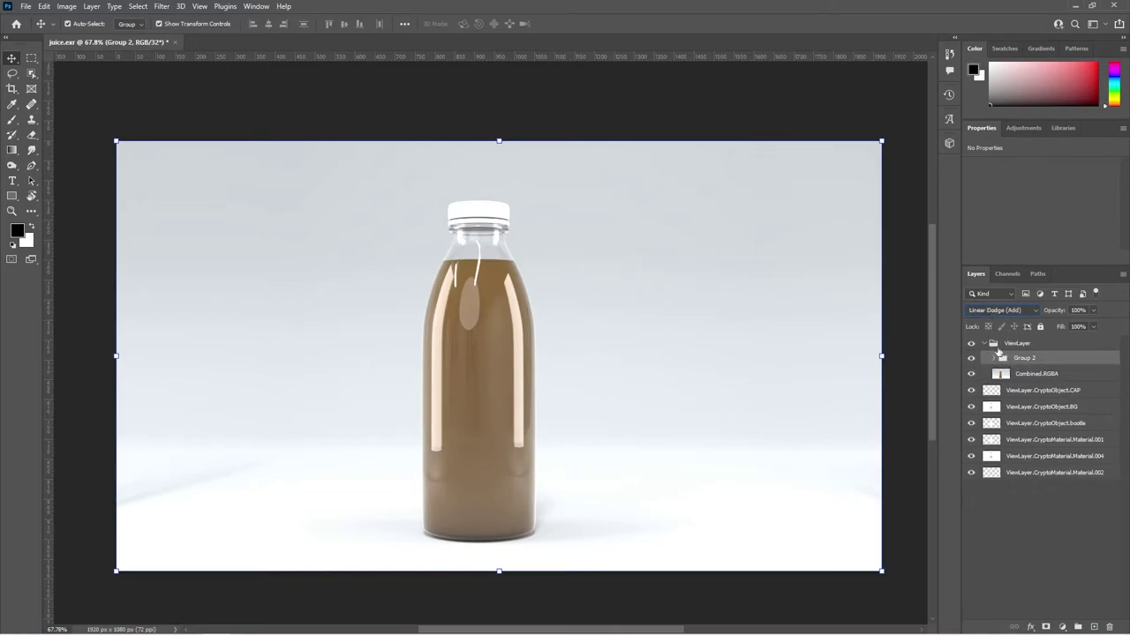
click(1028, 377)
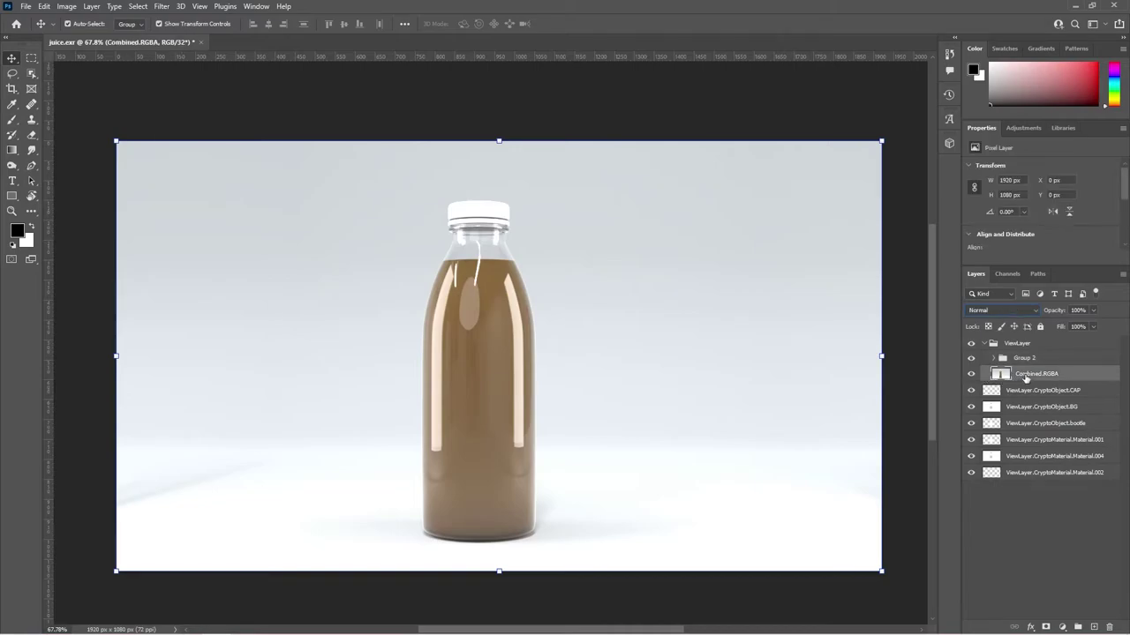
click(1019, 361)
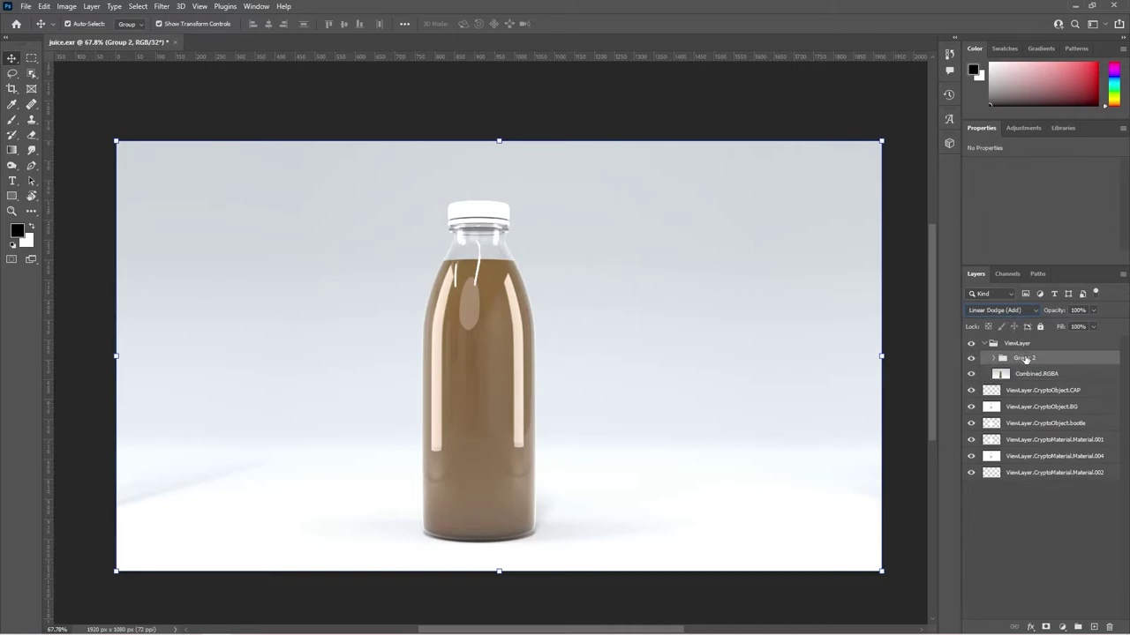
Convert Group 2 to a smart object and rename it highlight
right_click(1025, 359)
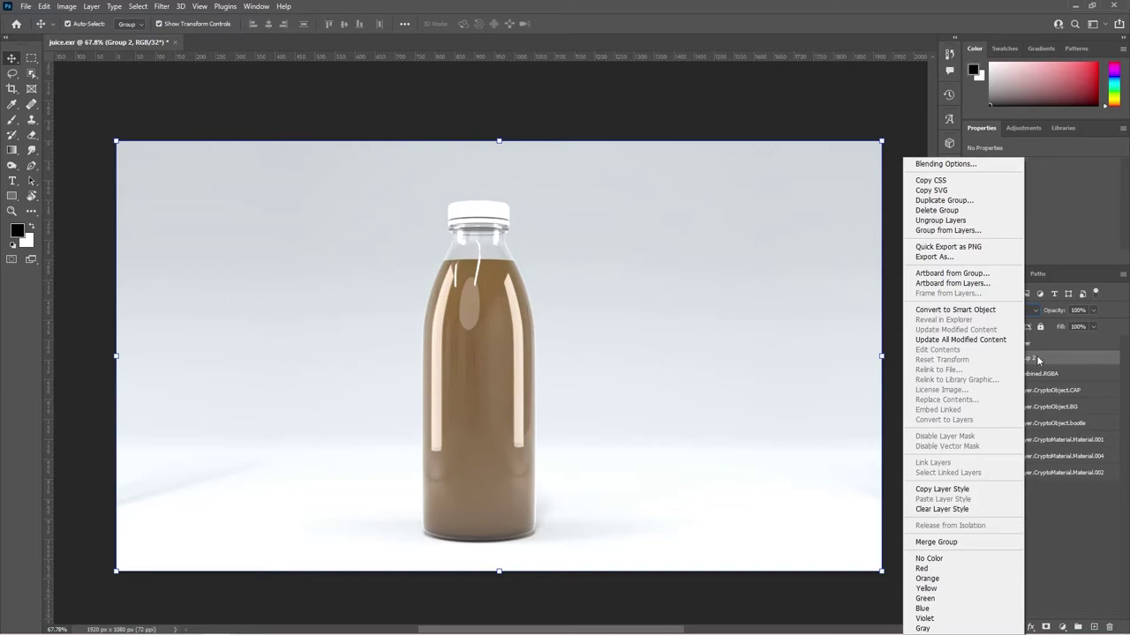
click(971, 310)
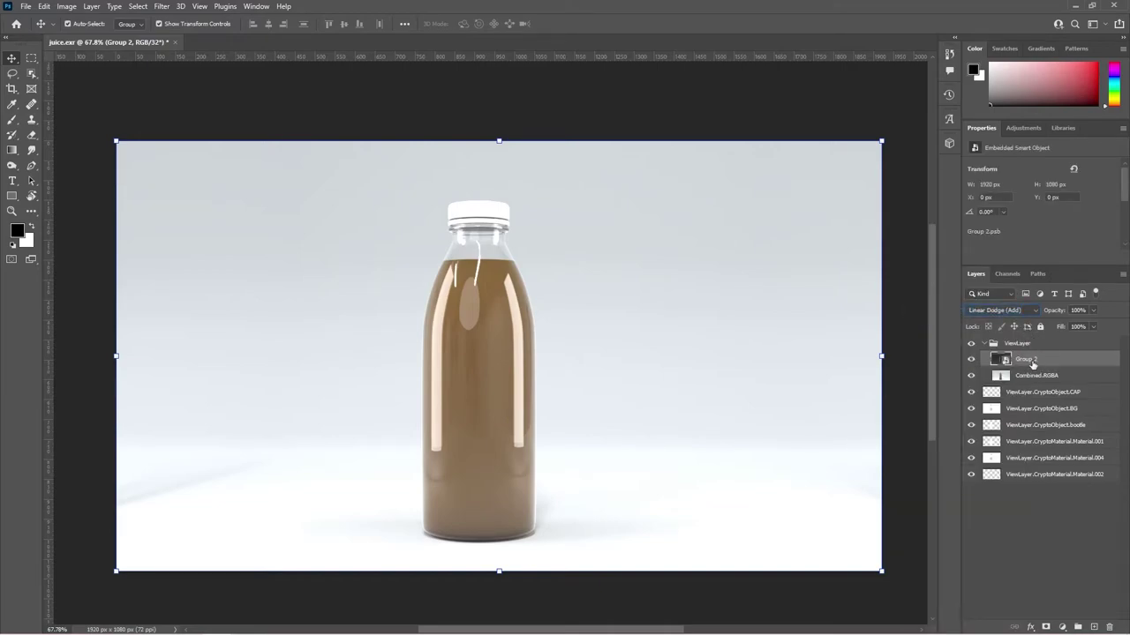
double_click(1027, 360)
text(highlight)
key(Return)
Add a Brightness/Contrast adjustment layer above Combined.RGBA with brightness 49 and contrast 34
click(1078, 376)
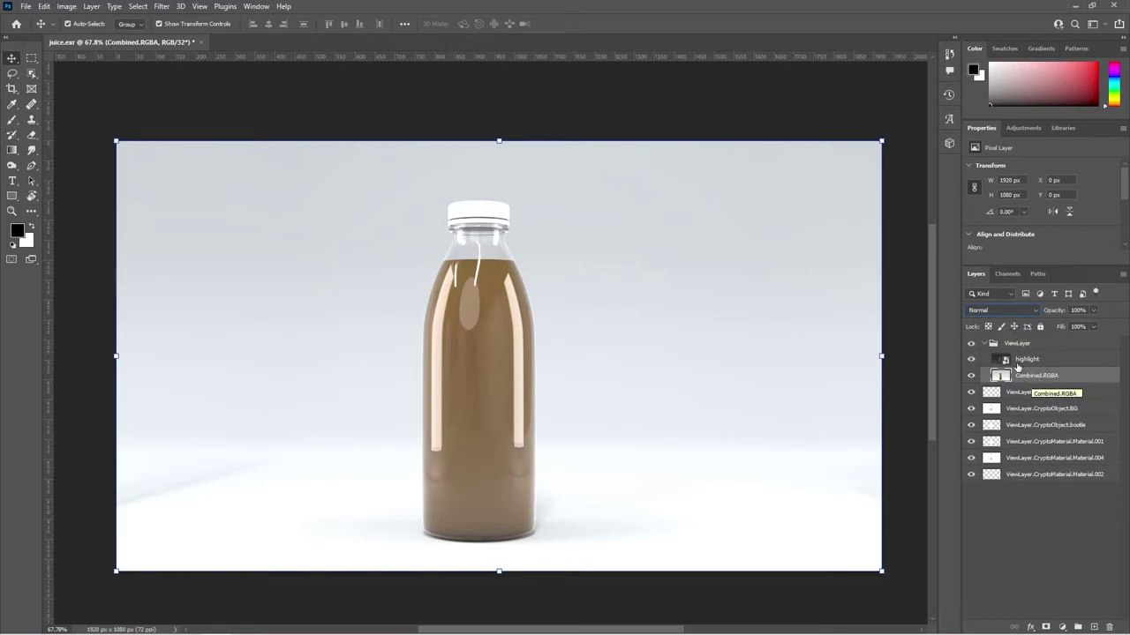
click(1062, 627)
click(1086, 455)
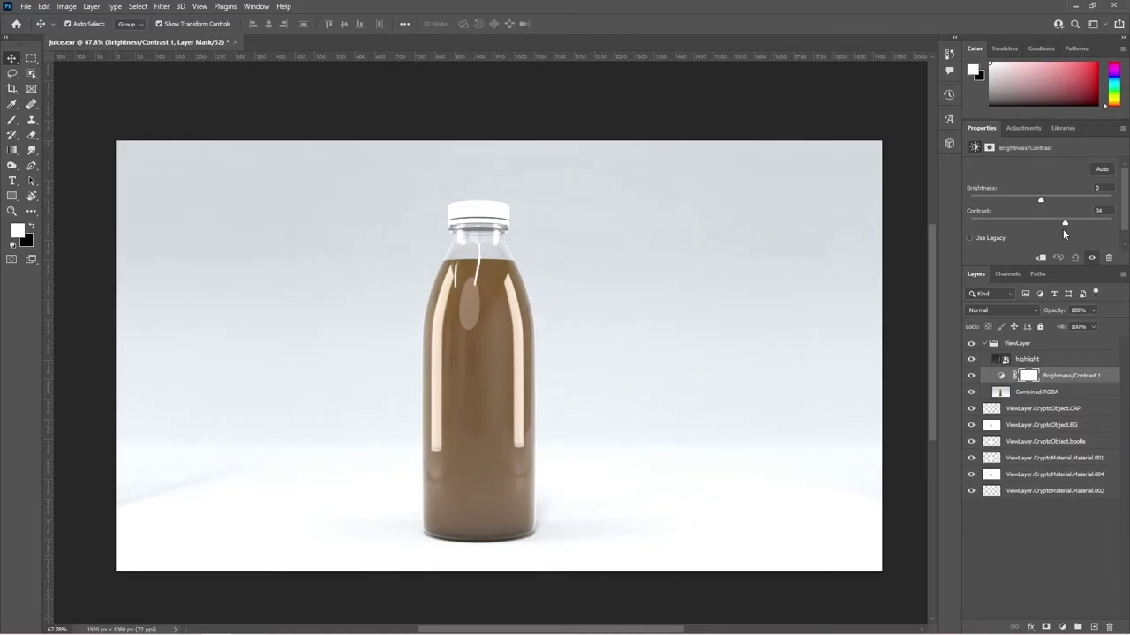
drag(1047, 201, 1063, 199)
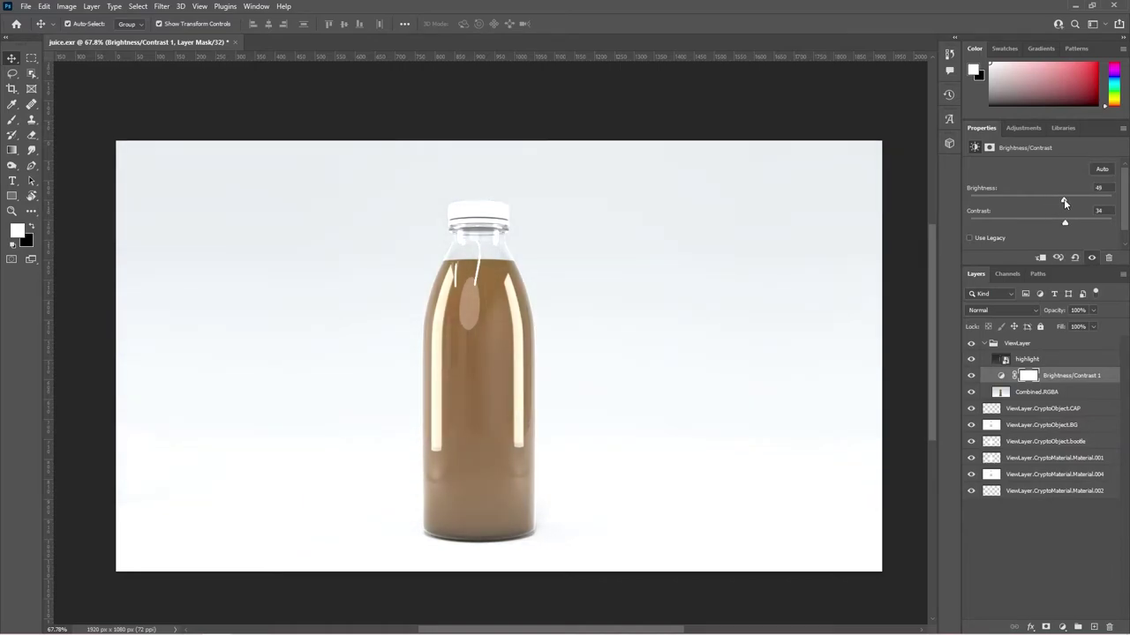
Add a Hue/Saturation adjustment layer above the Brightness/Contrast layer with saturation +38
click(1059, 625)
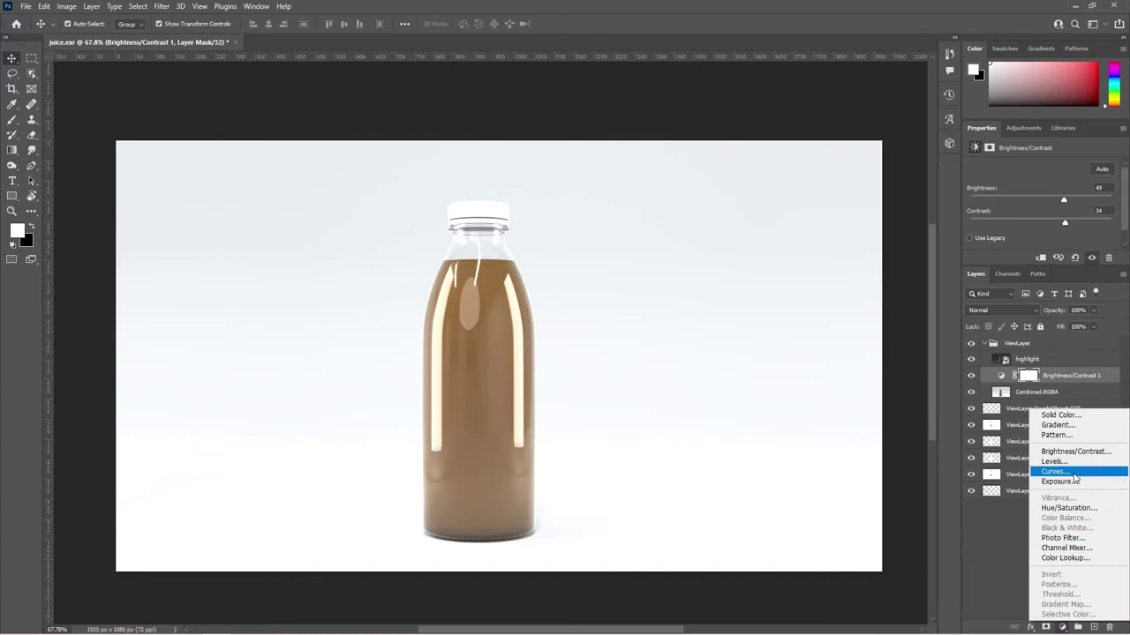
click(1079, 509)
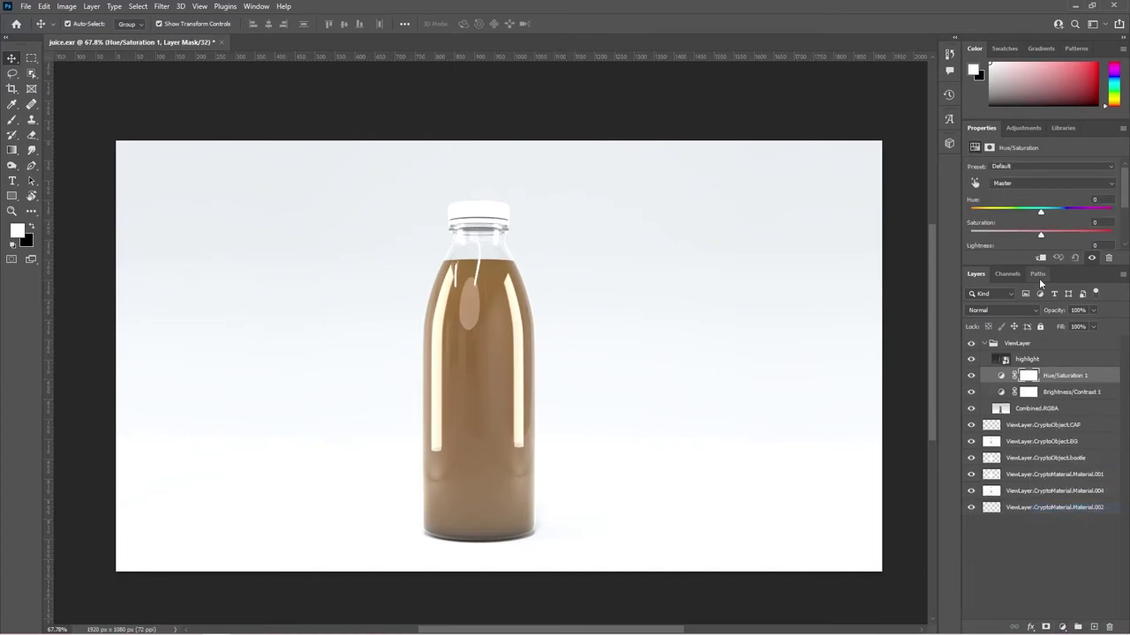
drag(1041, 235, 1045, 237)
scroll(988, 240, down, 1)
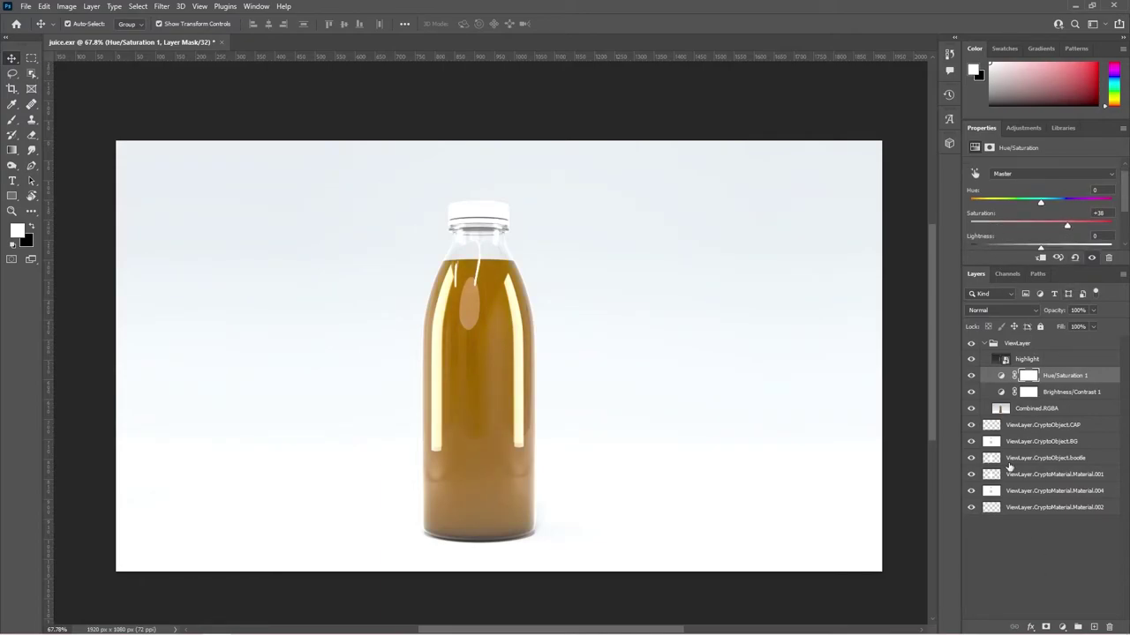
Set the Brightness/Contrast layer's brightness to 58 and the Hue/Saturation layer's saturation to +33, and deselect the layers
click(1060, 392)
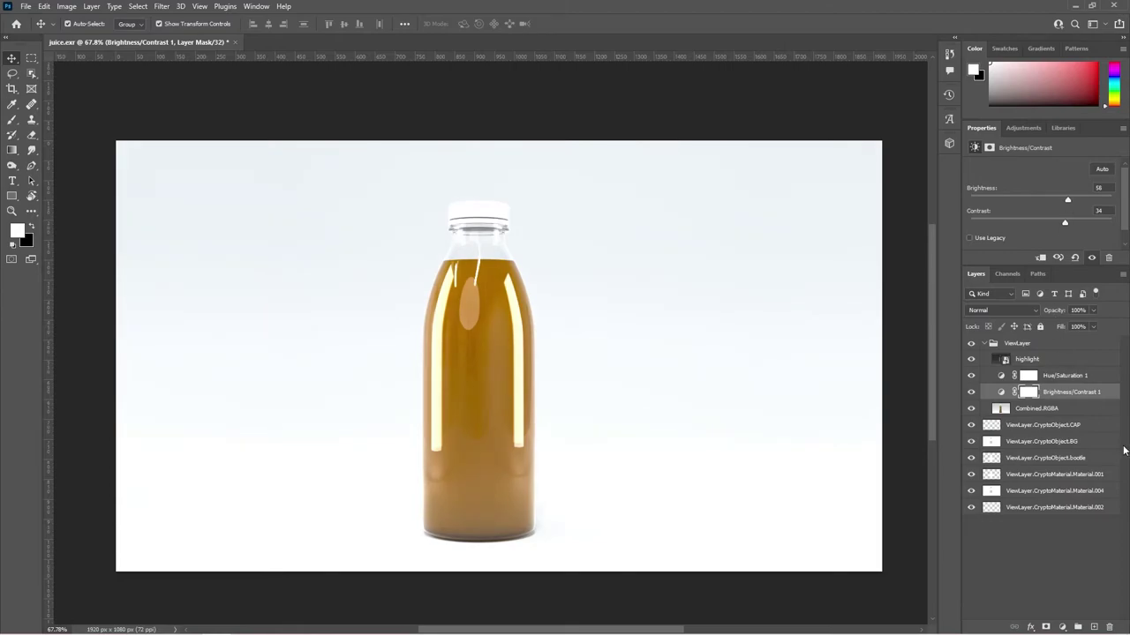
click(1057, 377)
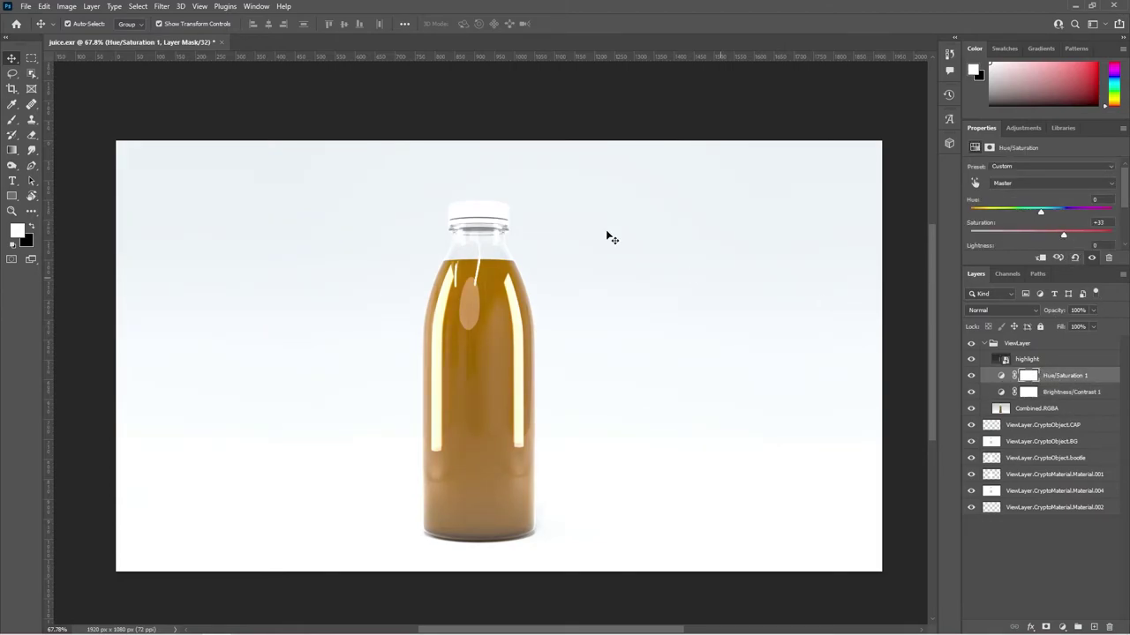
click(1063, 612)
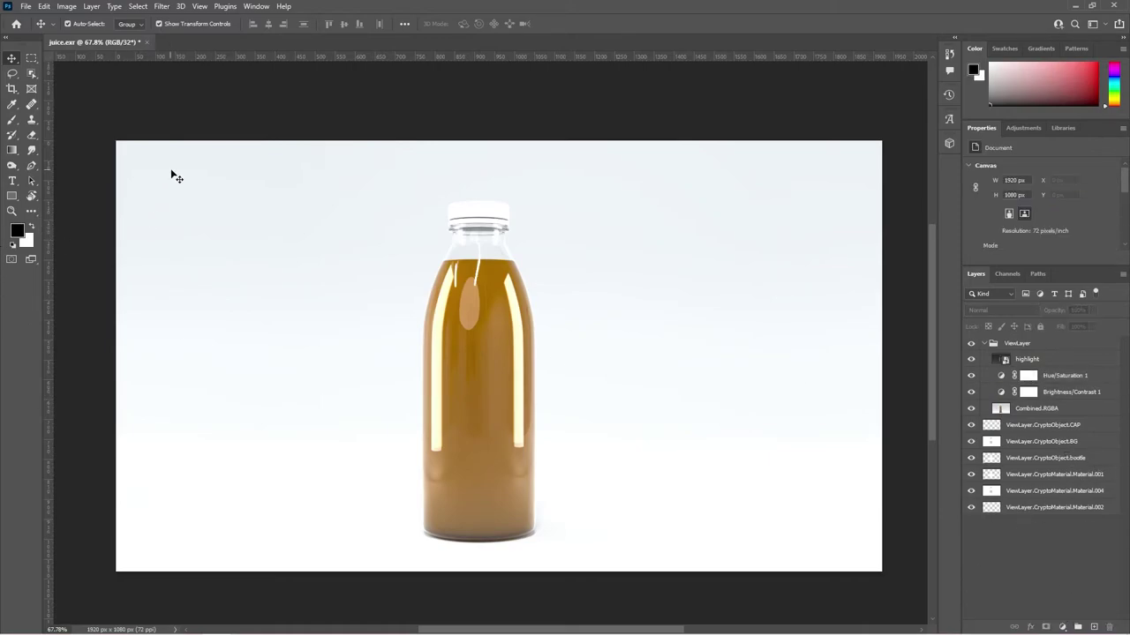
Draw a white rectangle of about 2030 by 1159 px covering the whole canvas and place it directly below the highlight layer
click(12, 196)
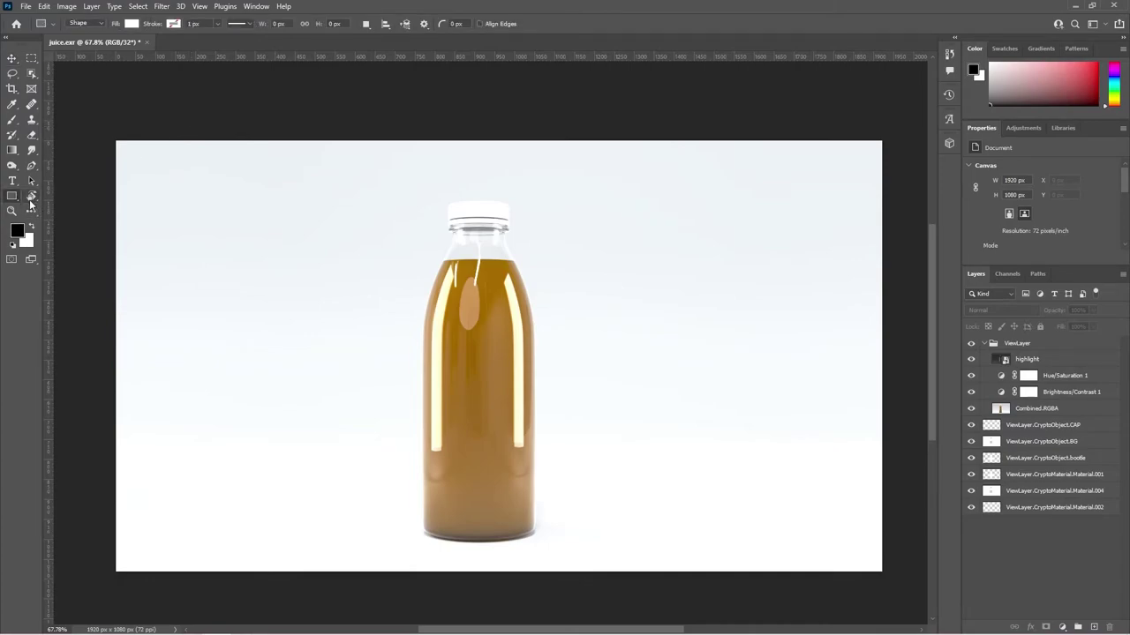
alt+scroll(88, 209, down, 2)
drag(174, 171, 843, 553)
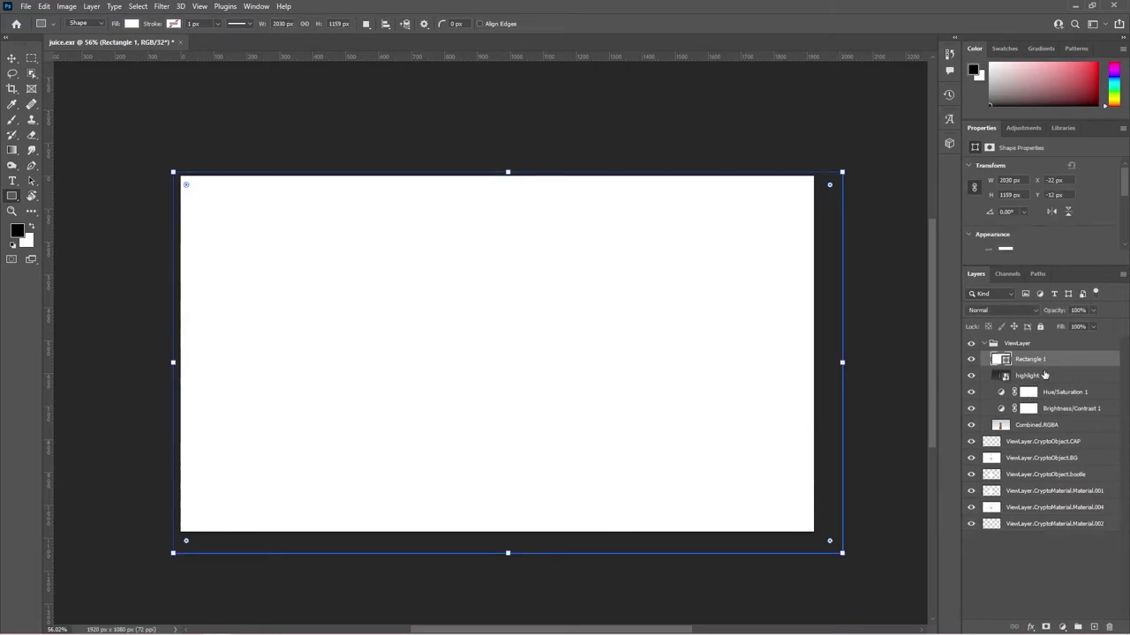
mouse_move(1053, 362)
mouse_down()
mouse_move(1059, 425)
mouse_move(1049, 371)
mouse_up()
alt+scroll(485, 420, up, 2)
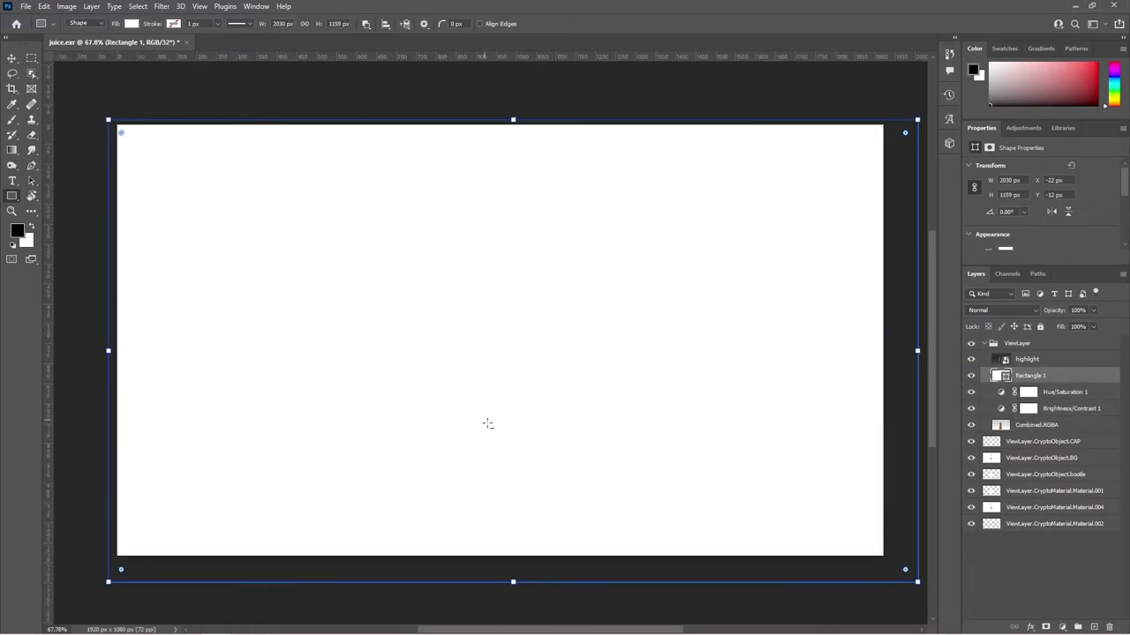
Set the white rectangle layer's blend mode to Multiply and switch to the Move tool
alt+scroll(507, 459, down, 1)
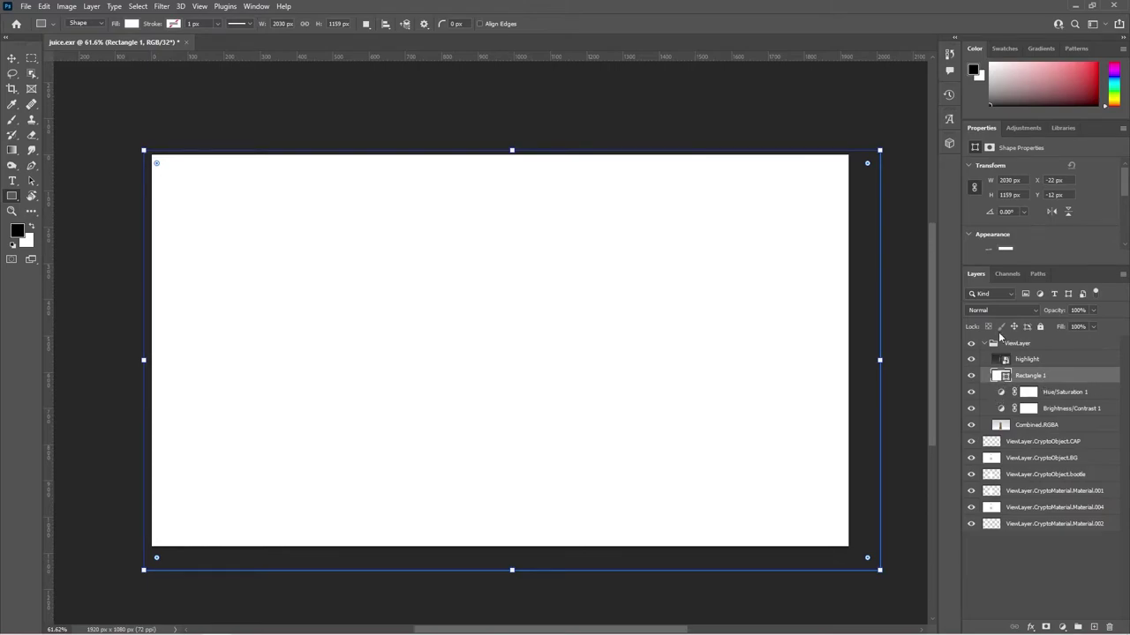
click(990, 313)
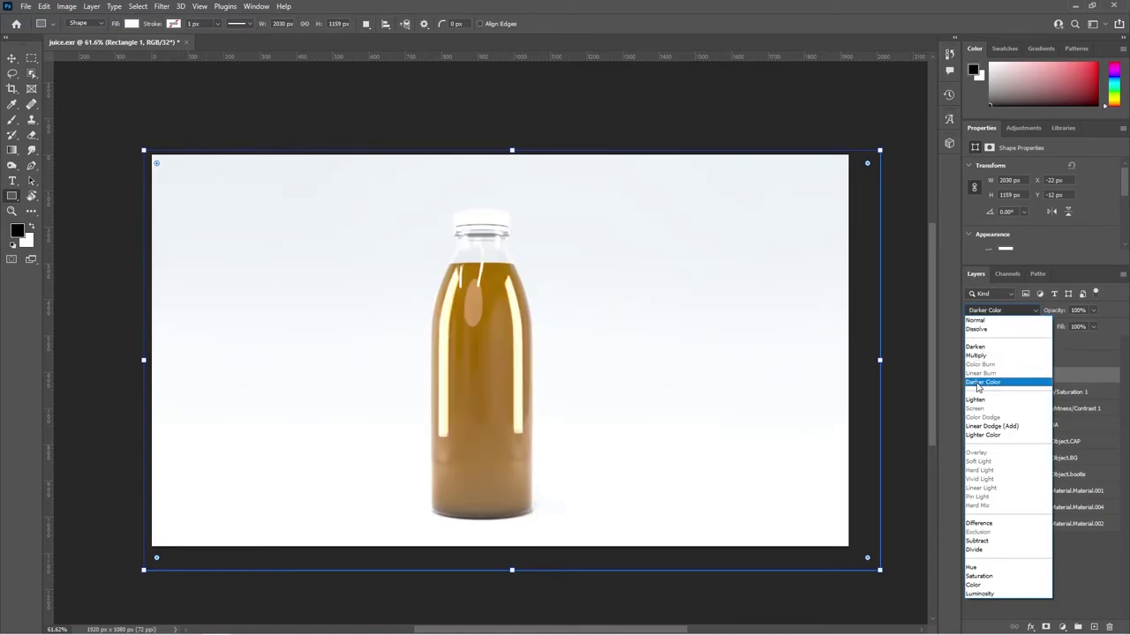
click(978, 355)
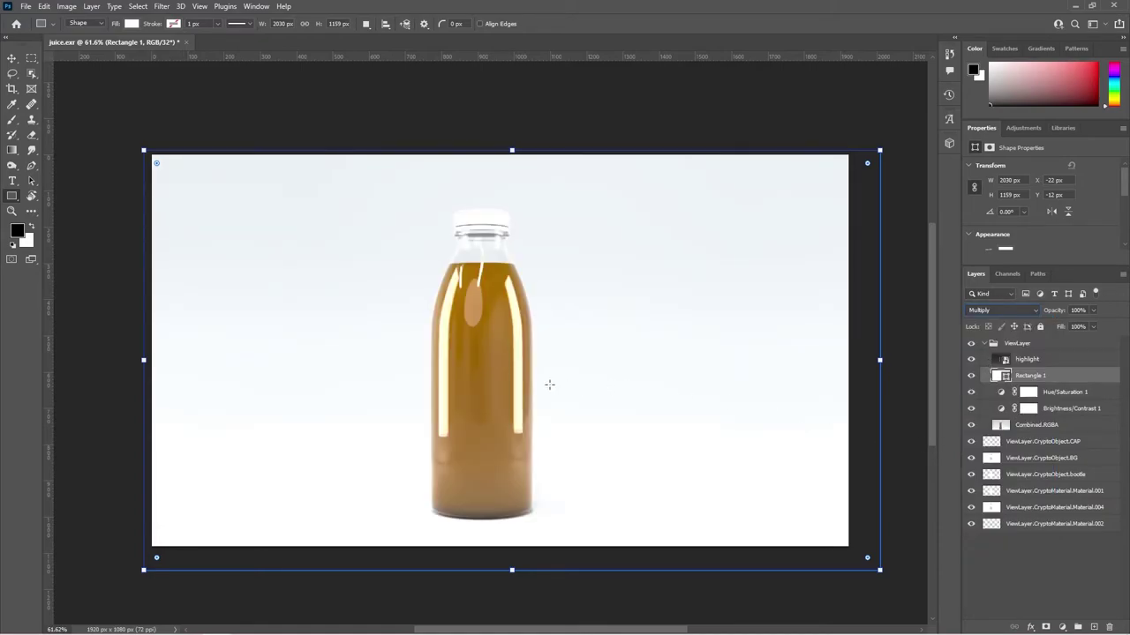
click(11, 57)
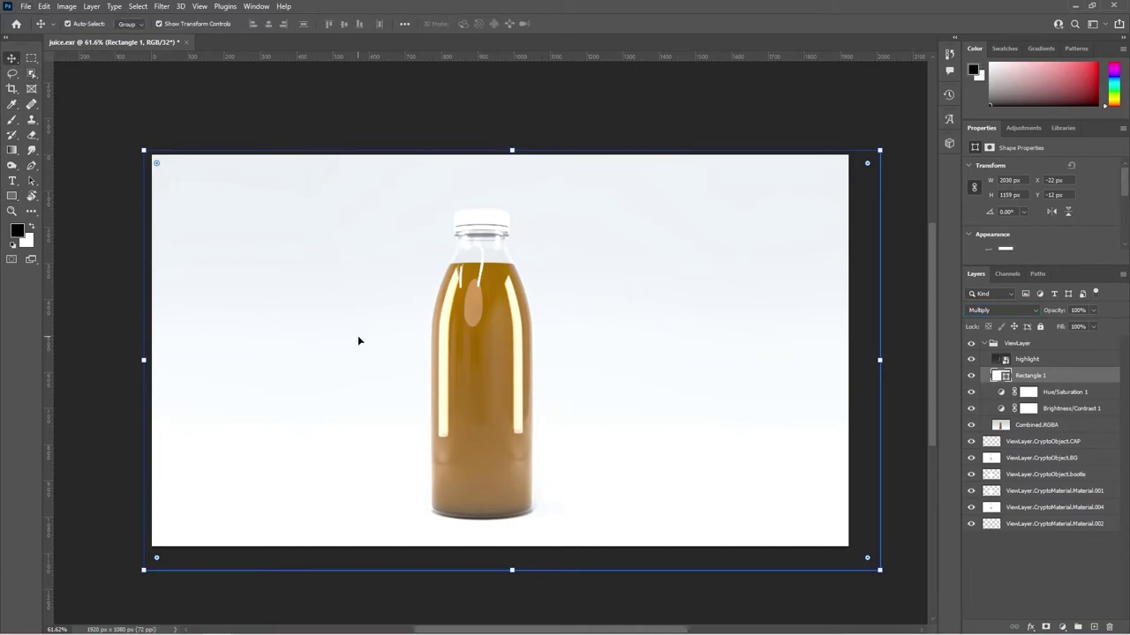
alt+scroll(366, 346, up, 1)
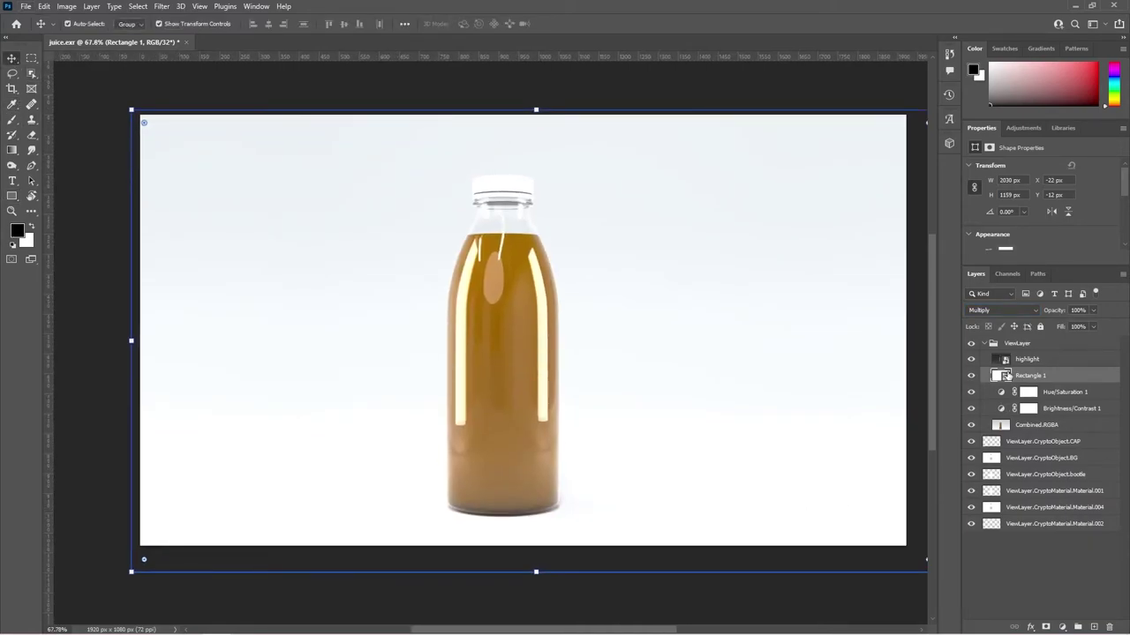
double_click(1000, 376)
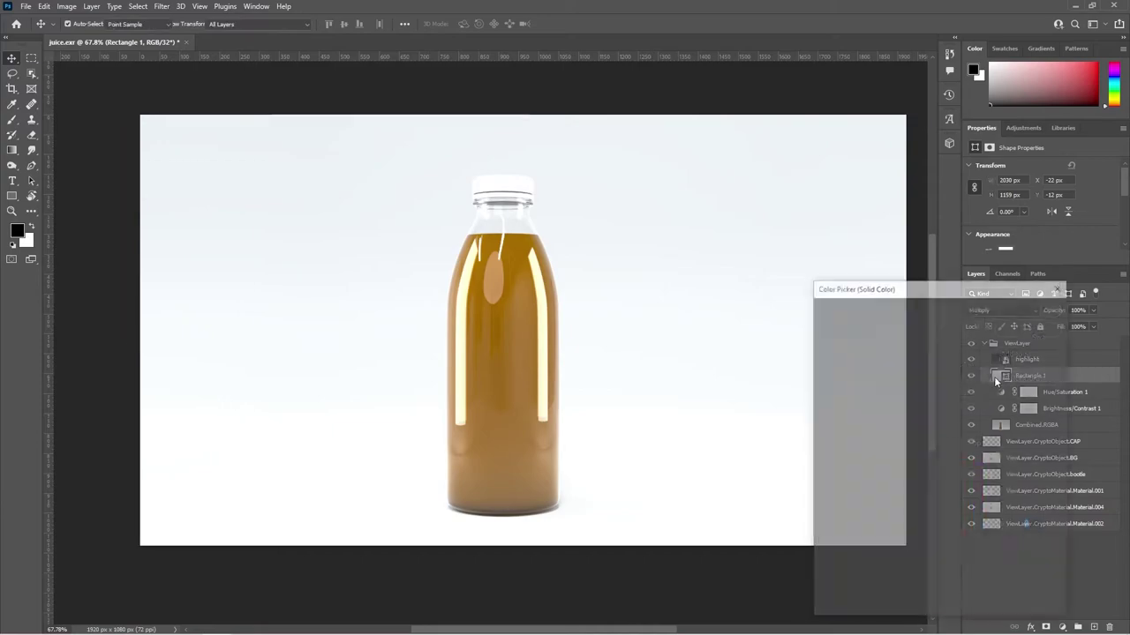
mouse_move(897, 508)
mouse_down()
mouse_move(924, 555)
mouse_move(905, 606)
mouse_up()
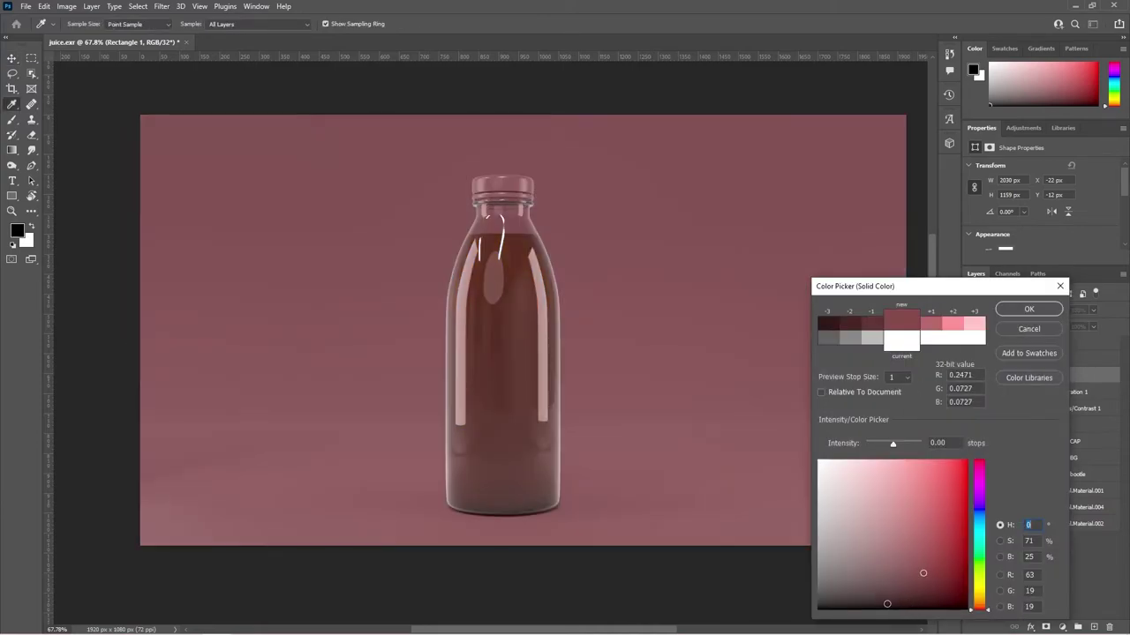
click(845, 575)
click(894, 476)
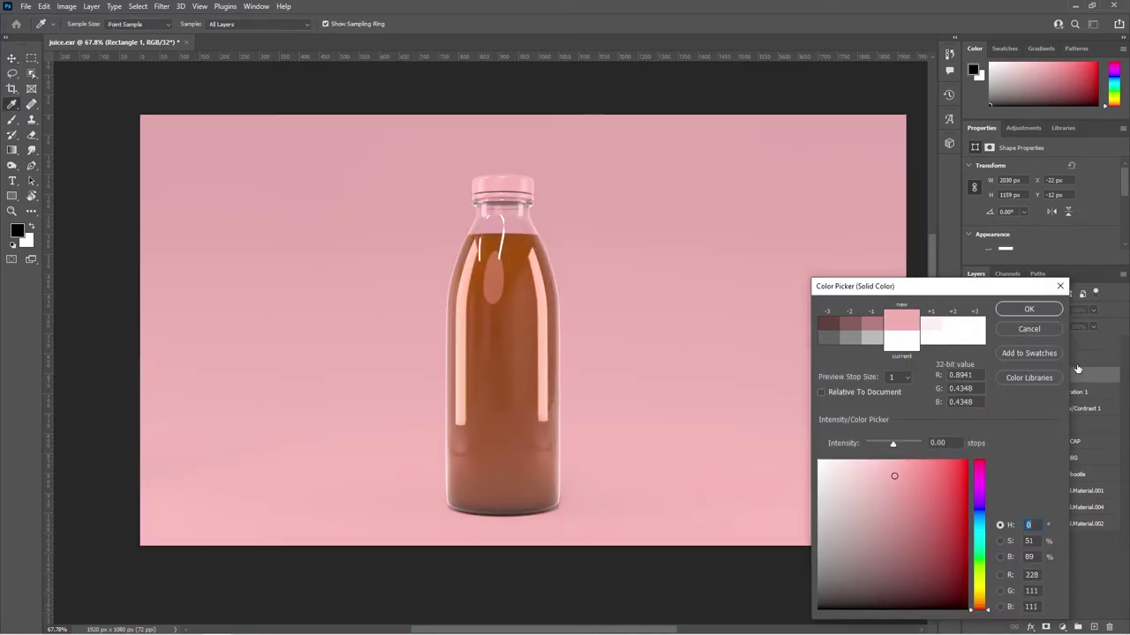
click(1029, 329)
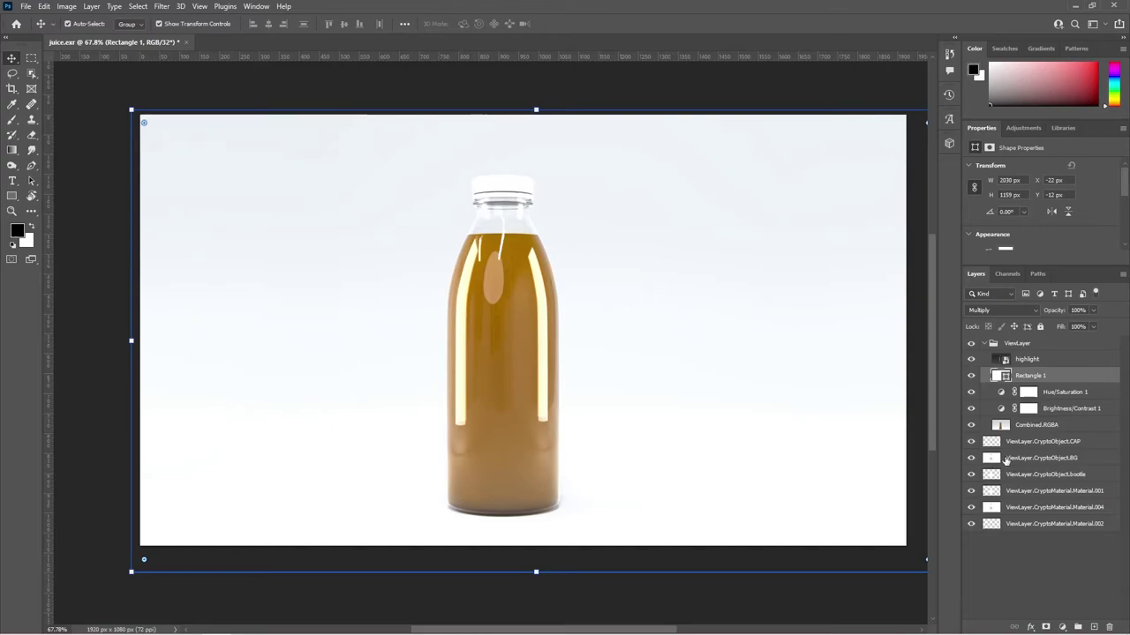
Load the ViewLayer.CryptoObject.BG layer's pixels as a selection and apply it as a layer mask on Rectangle 1
click(1072, 462)
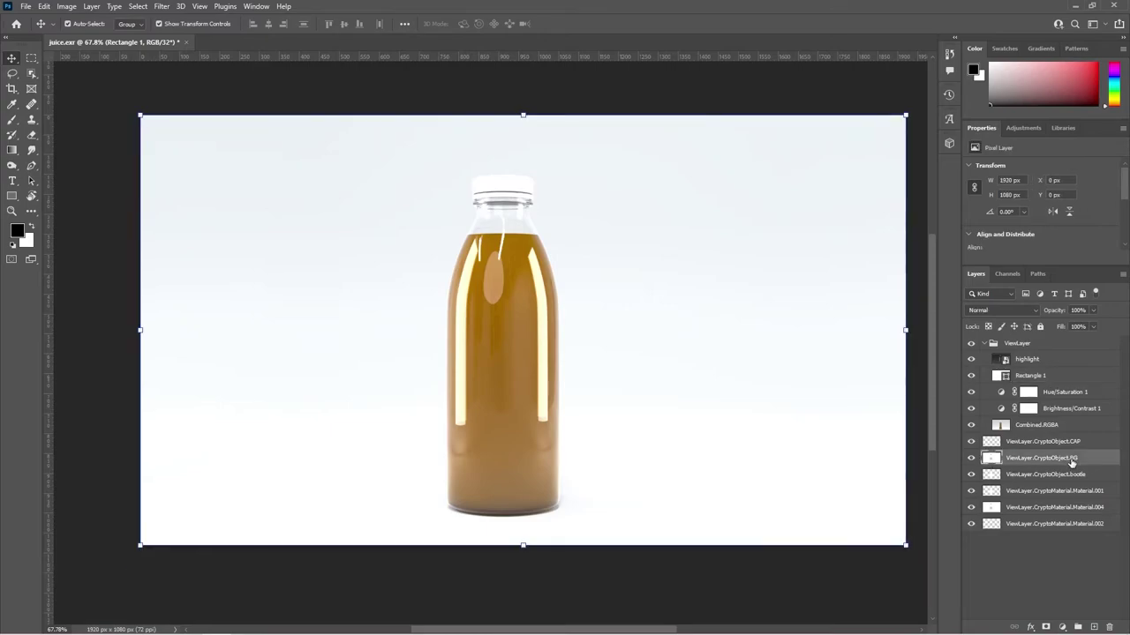
ctrl+click(990, 458)
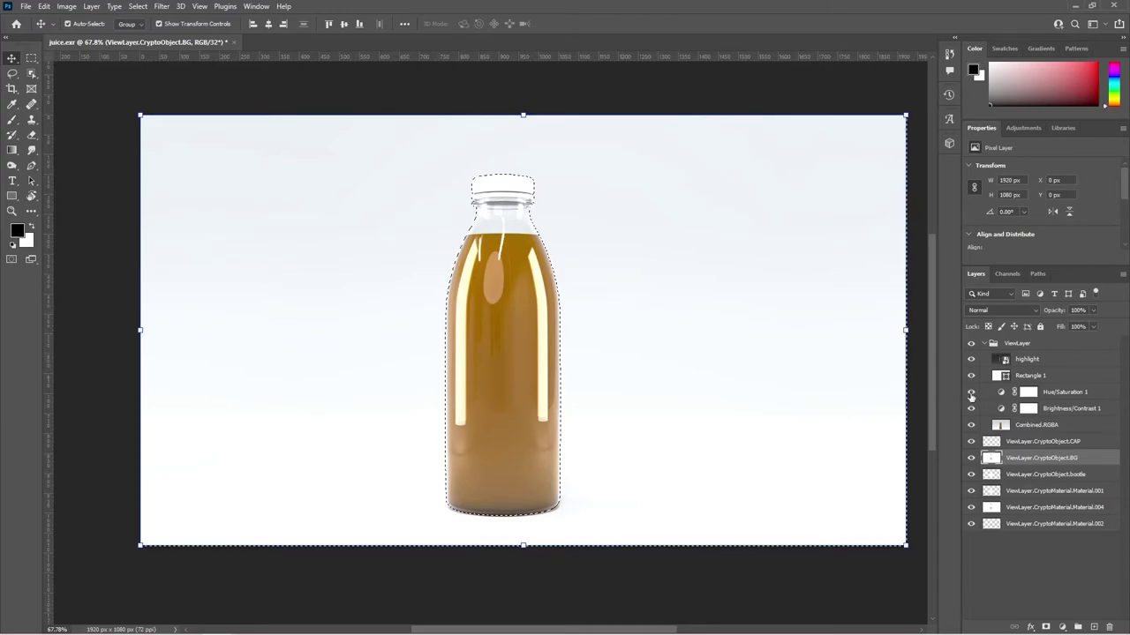
click(1062, 376)
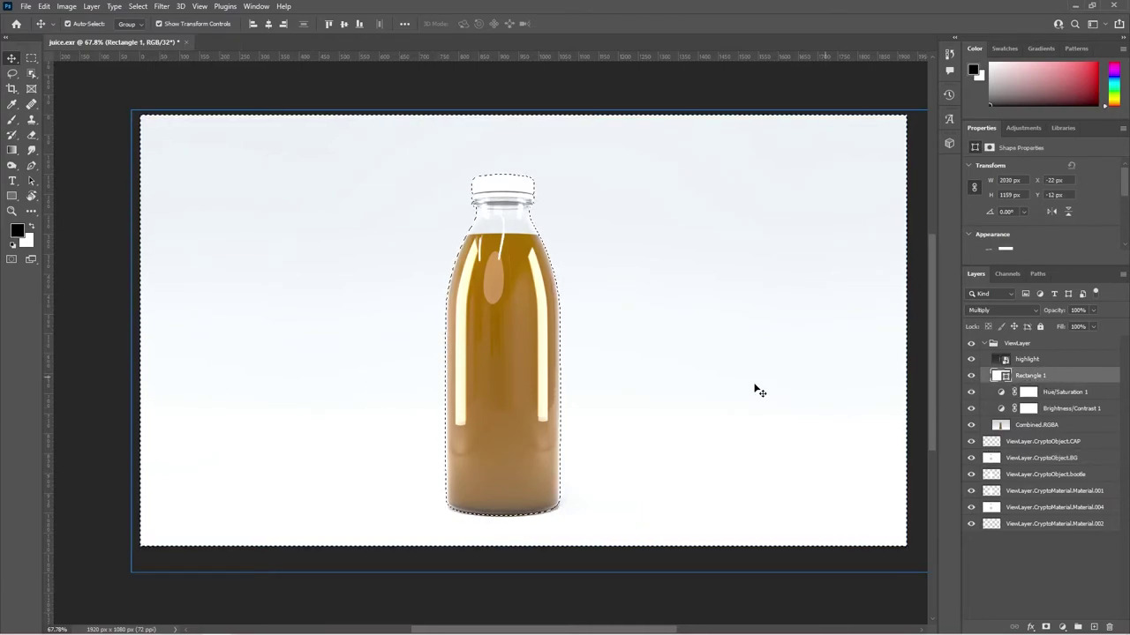
click(1047, 626)
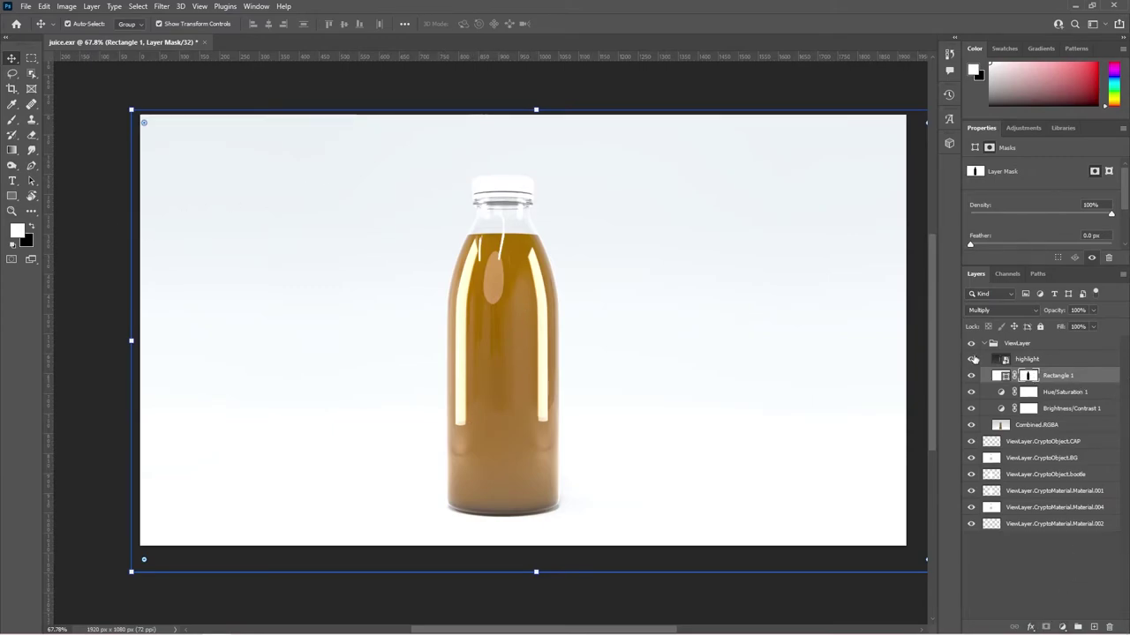
Change Rectangle 1's fill to pinkish red with RGB 226, 46, 46
double_click(993, 378)
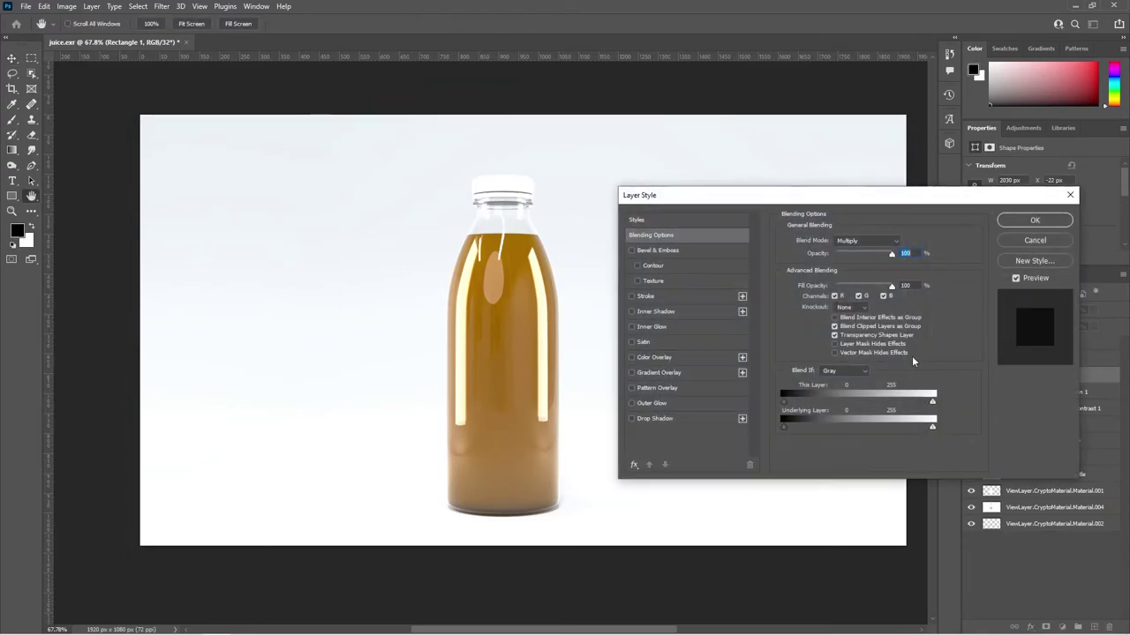
click(1034, 240)
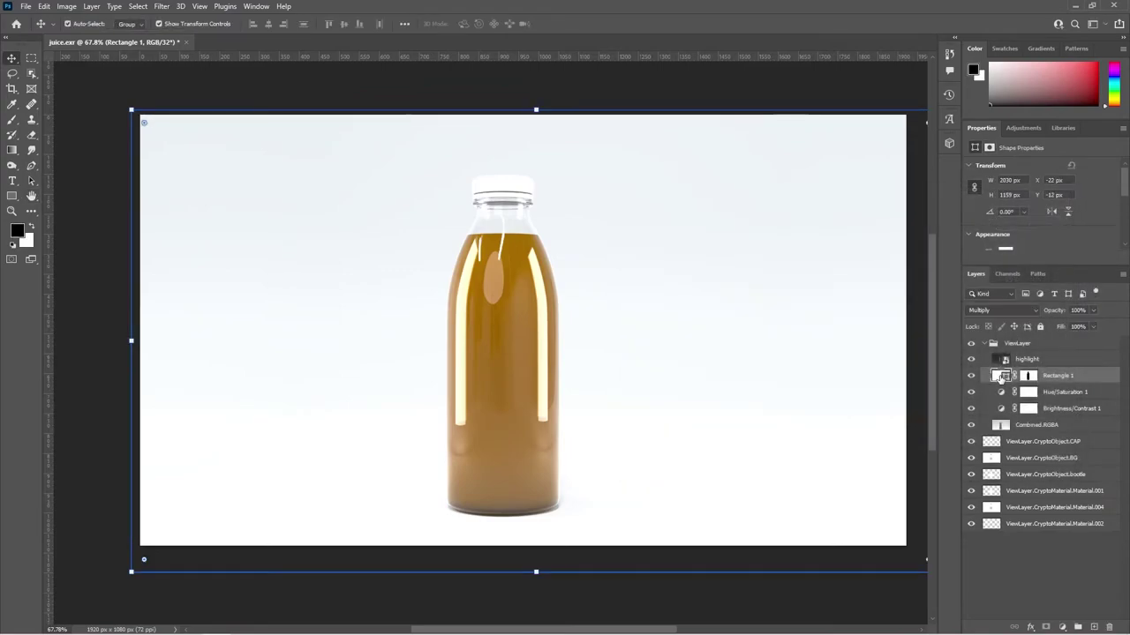
double_click(998, 376)
drag(930, 536, 822, 600)
click(893, 557)
click(936, 477)
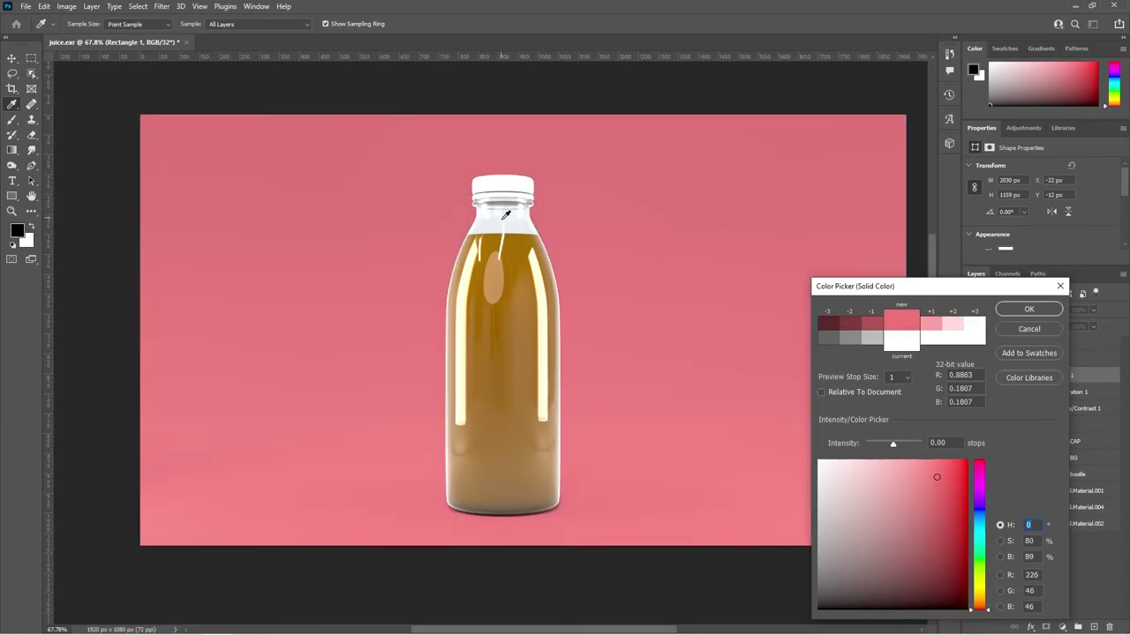
click(1015, 310)
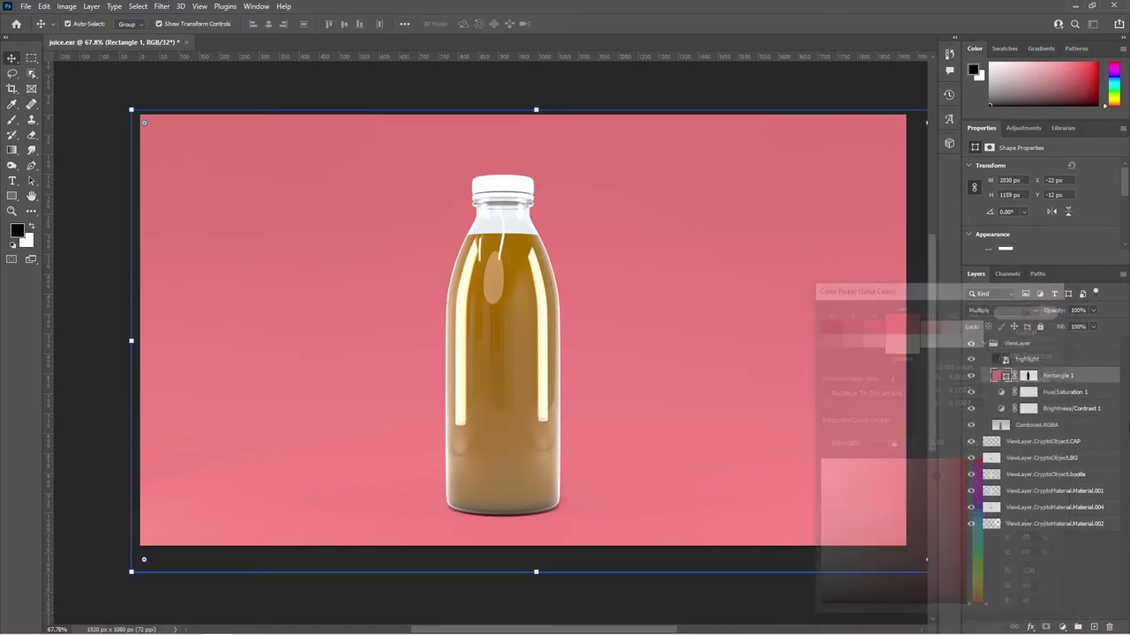
With Rectangle 1's mask active, try to trace a curved Pen path along the juice's upper edge
alt+scroll(507, 216, up, 5)
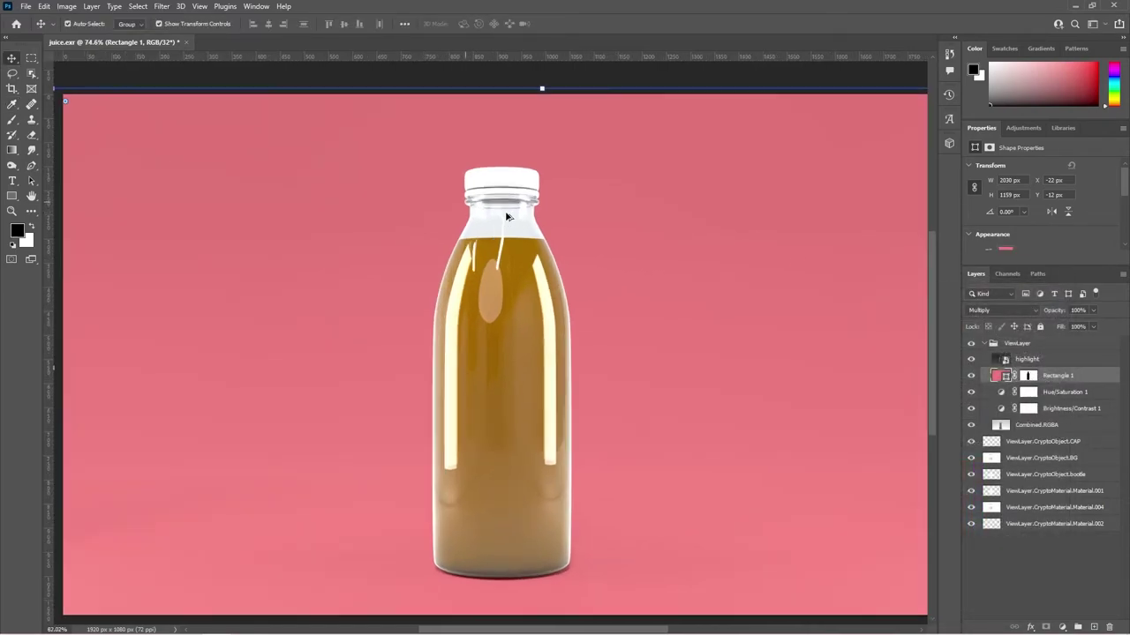
click(1026, 376)
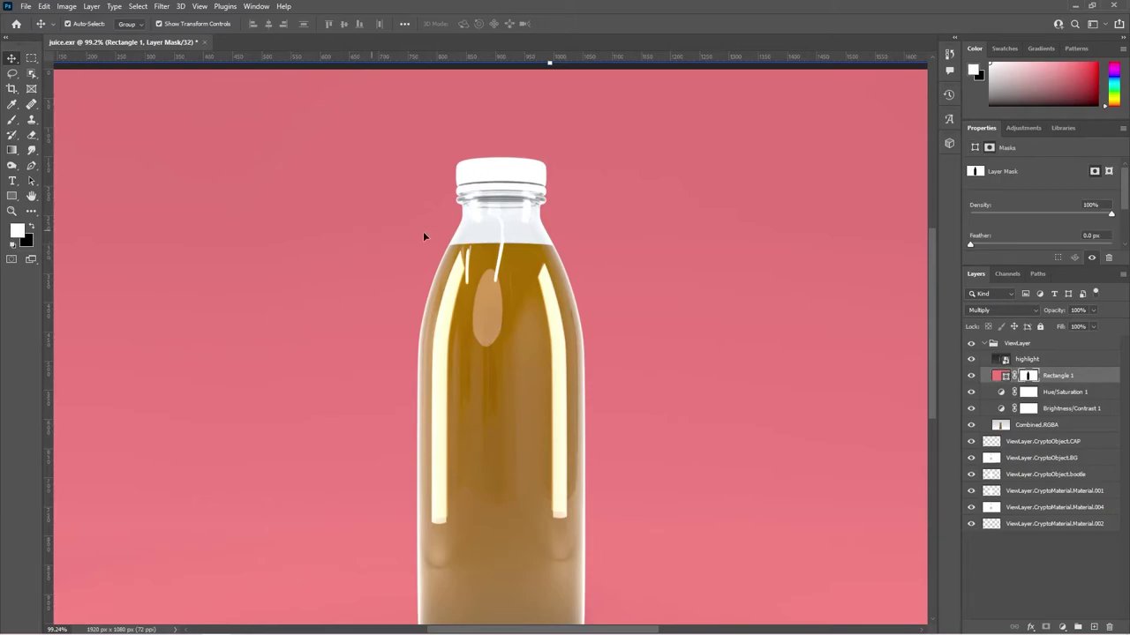
alt+scroll(384, 234, up, 4)
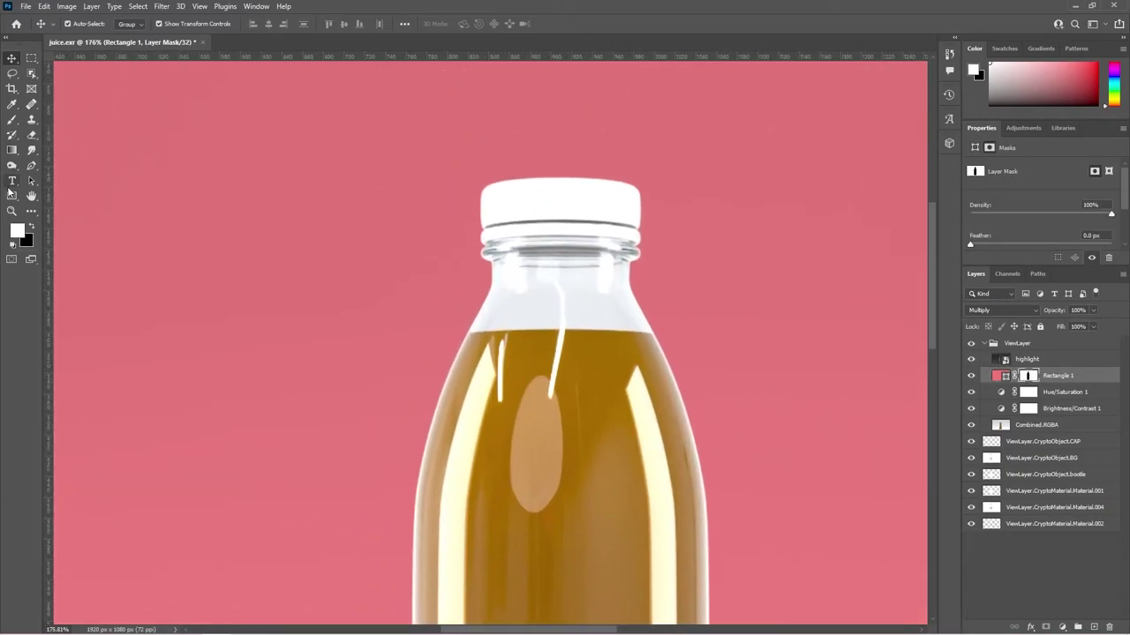
click(31, 166)
alt+scroll(620, 443, down, 2)
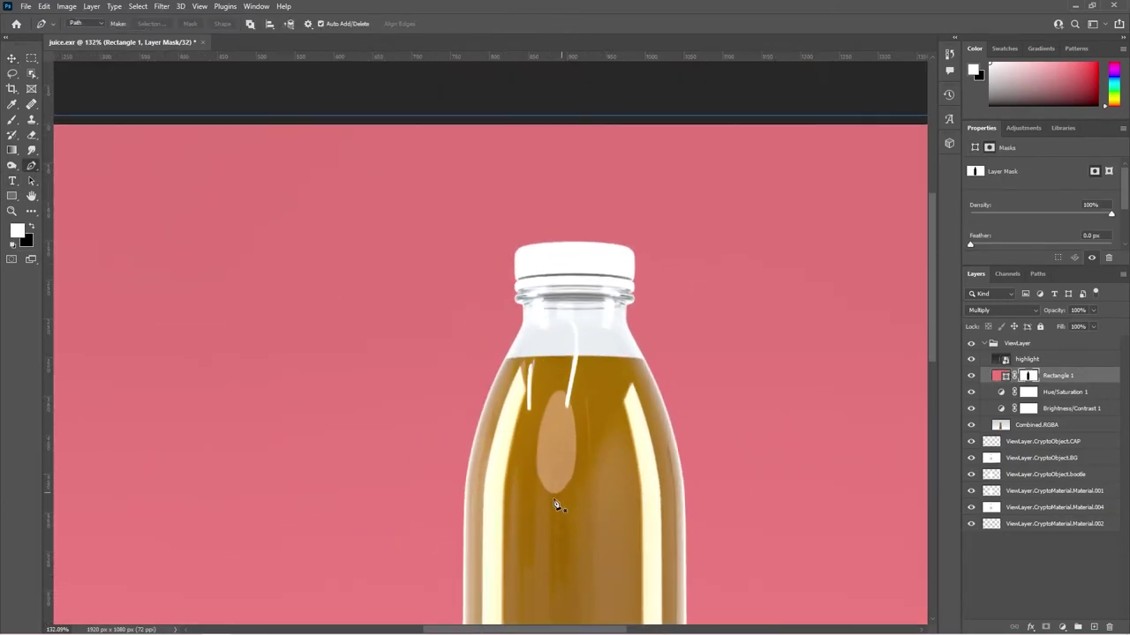
alt+scroll(558, 503, up, 2)
alt+scroll(526, 214, up, 1)
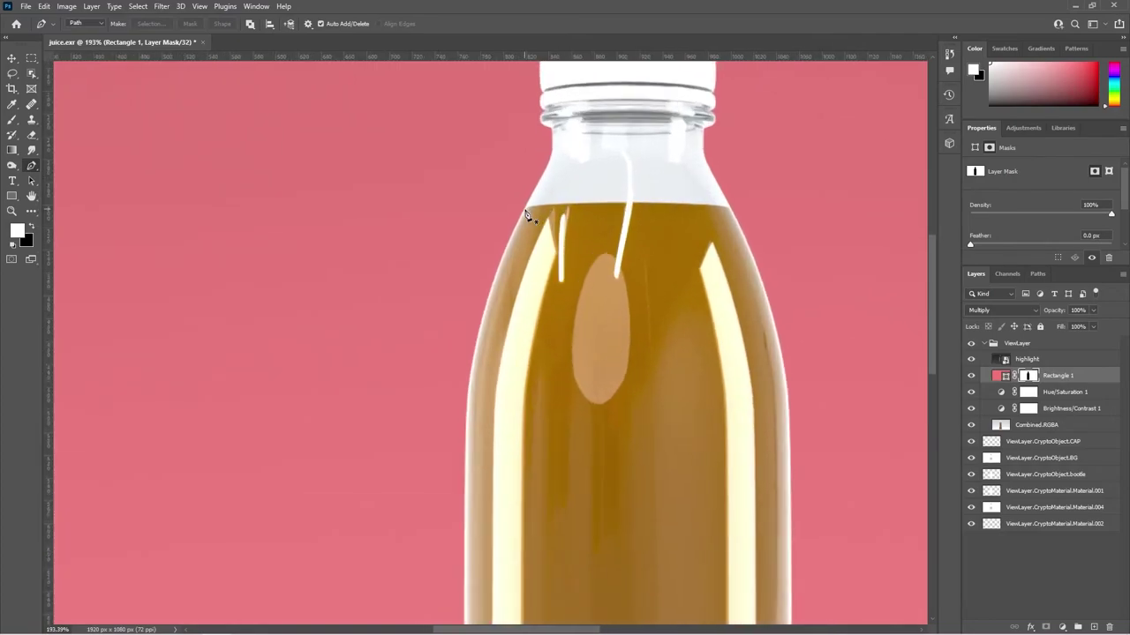
alt+scroll(528, 217, up, 1)
alt+scroll(528, 216, up, 1)
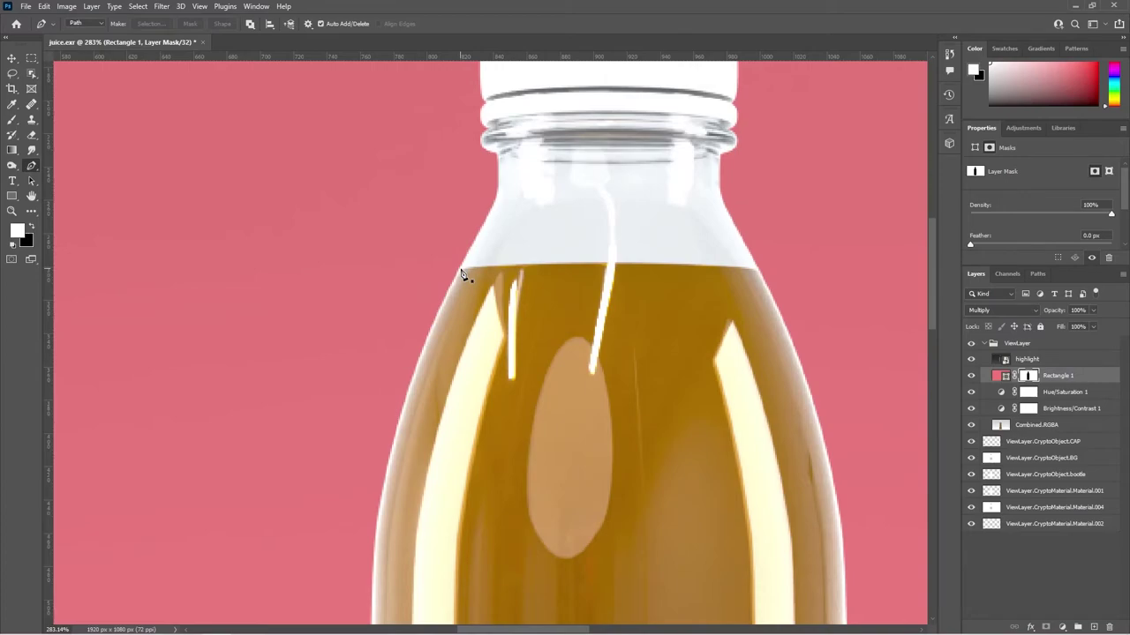
click(458, 268)
alt+scroll(578, 295, up, 1)
drag(622, 254, 716, 253)
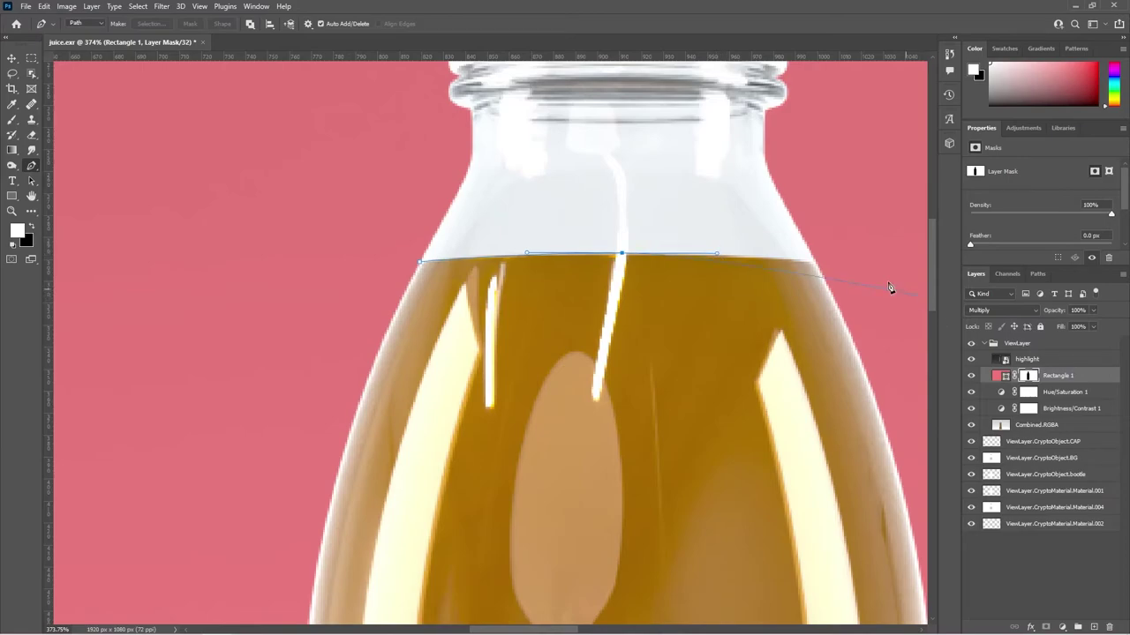
click(814, 262)
Try to continue the Pen path around the clear bottle neck, below the cap, and close it at the juice line
alt+scroll(852, 264, down, 1)
click(731, 275)
click(725, 254)
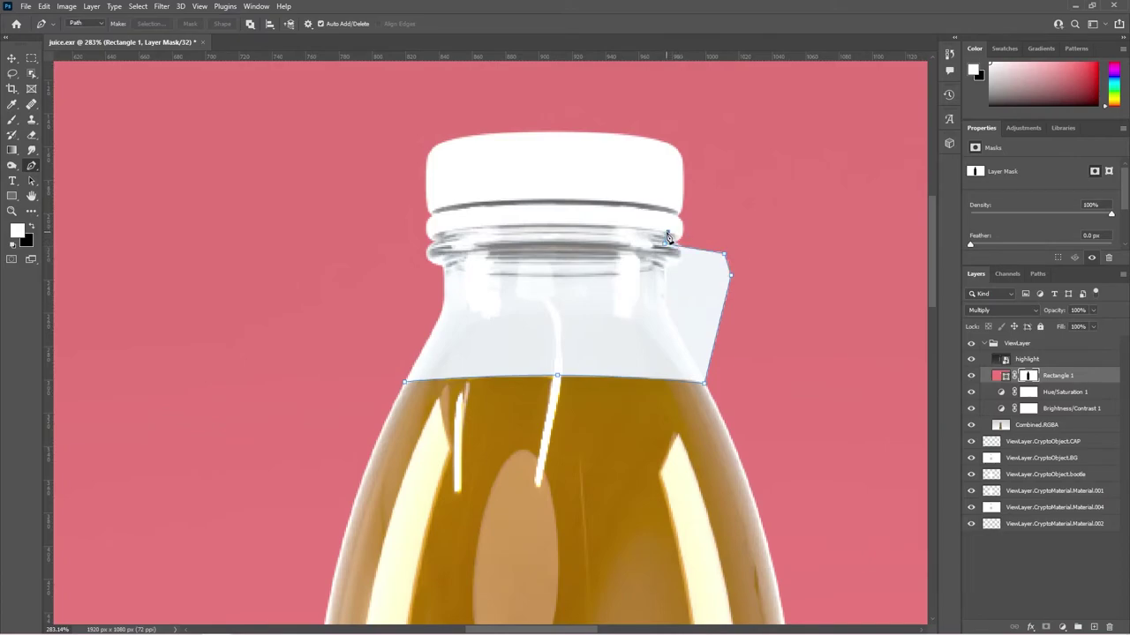
drag(440, 236, 361, 255)
alt+scroll(404, 249, up, 1)
drag(424, 240, 428, 233)
click(437, 261)
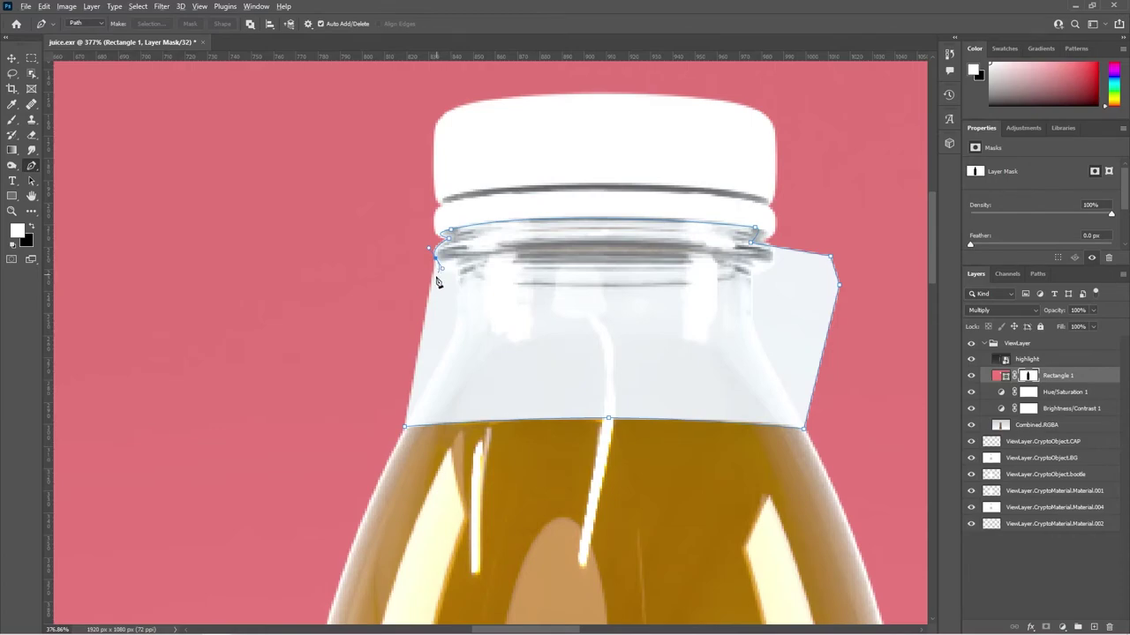
click(456, 270)
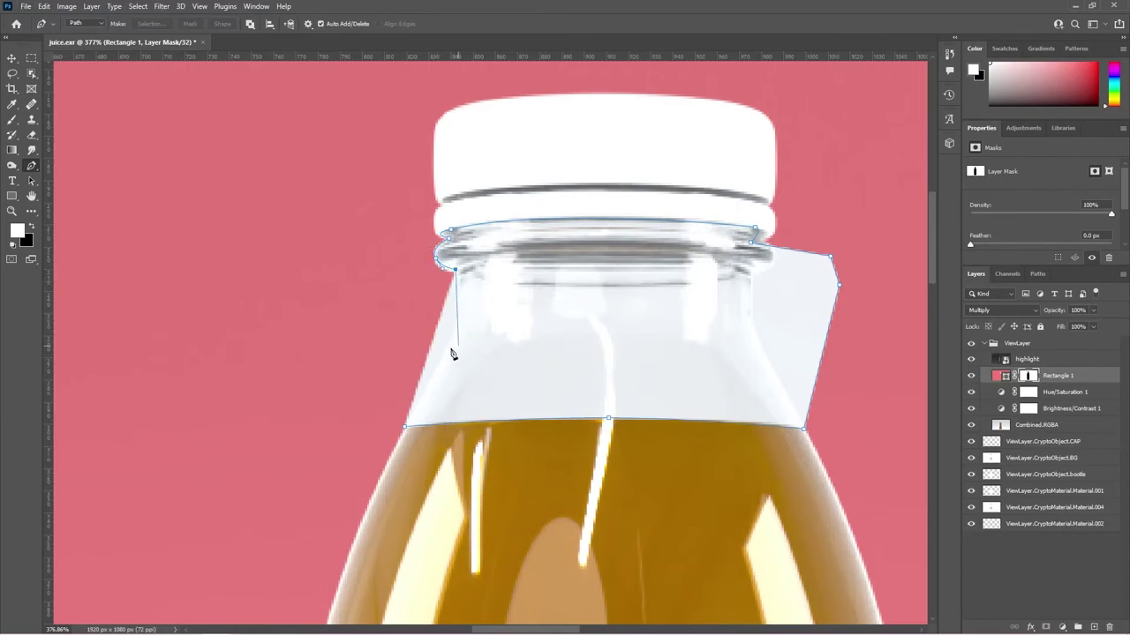
drag(440, 364, 418, 380)
click(404, 427)
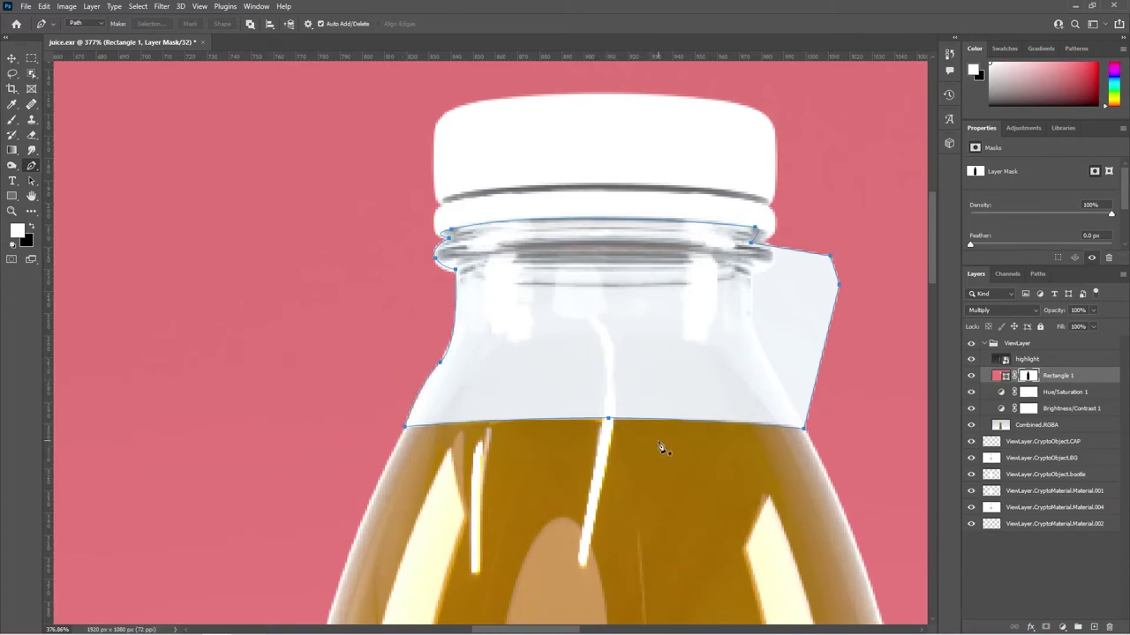
alt+scroll(780, 377, down, 2)
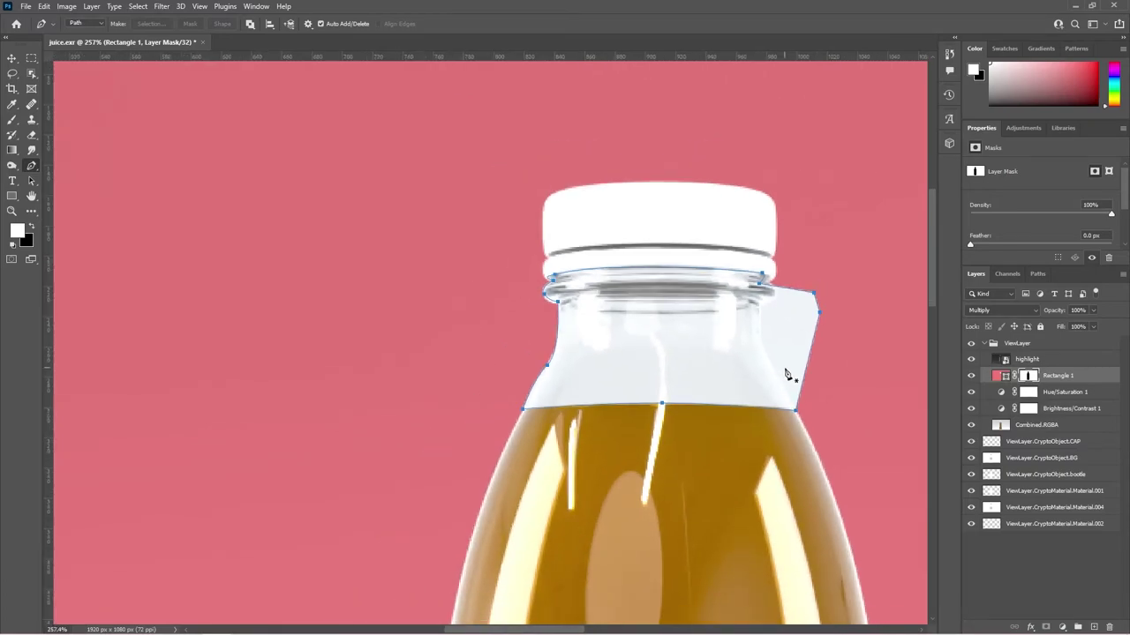
Undo the whole Pen path drawn around the bottle neck
key(ctrl+z)
key(ctrl+z)
key(ctrl+z)
key(ctrl+z)
key(ctrl+z)
key(ctrl+z)
key(ctrl+z)
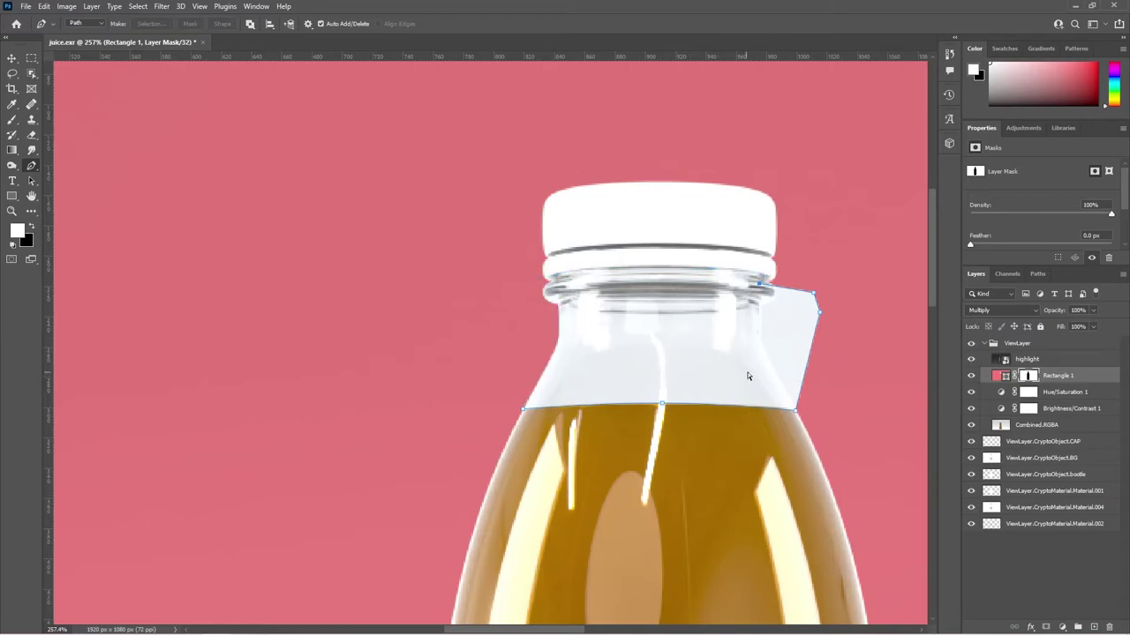
key(ctrl+z)
key(ctrl+z)
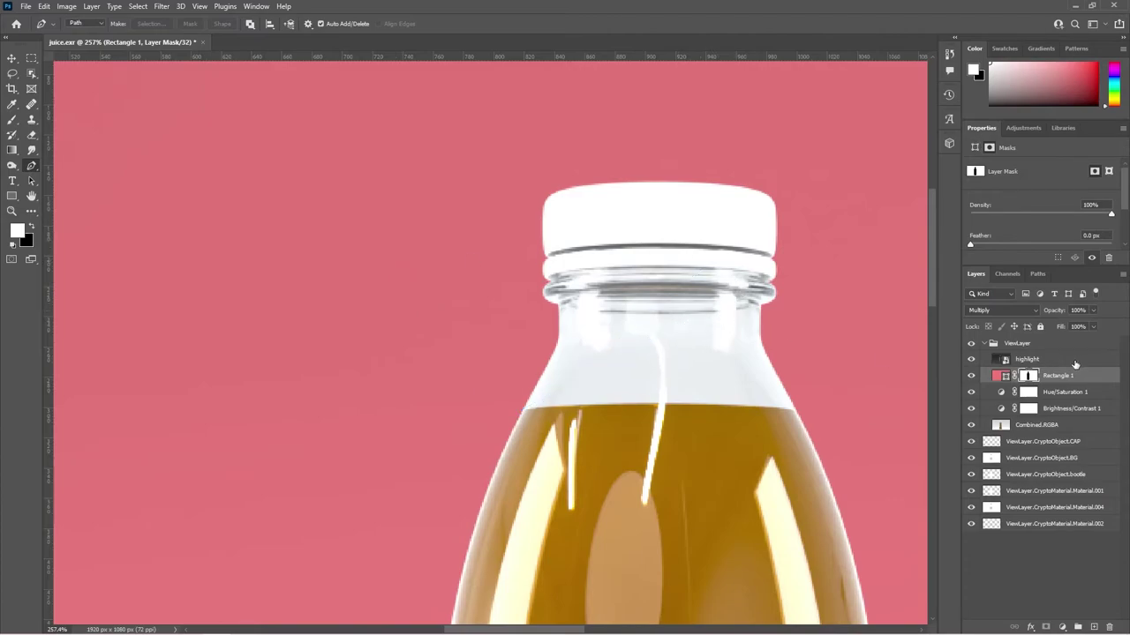
Deselect all layers and trace a curved Pen path along the juice's upper edge from one side of the bottle to the other
click(1085, 534)
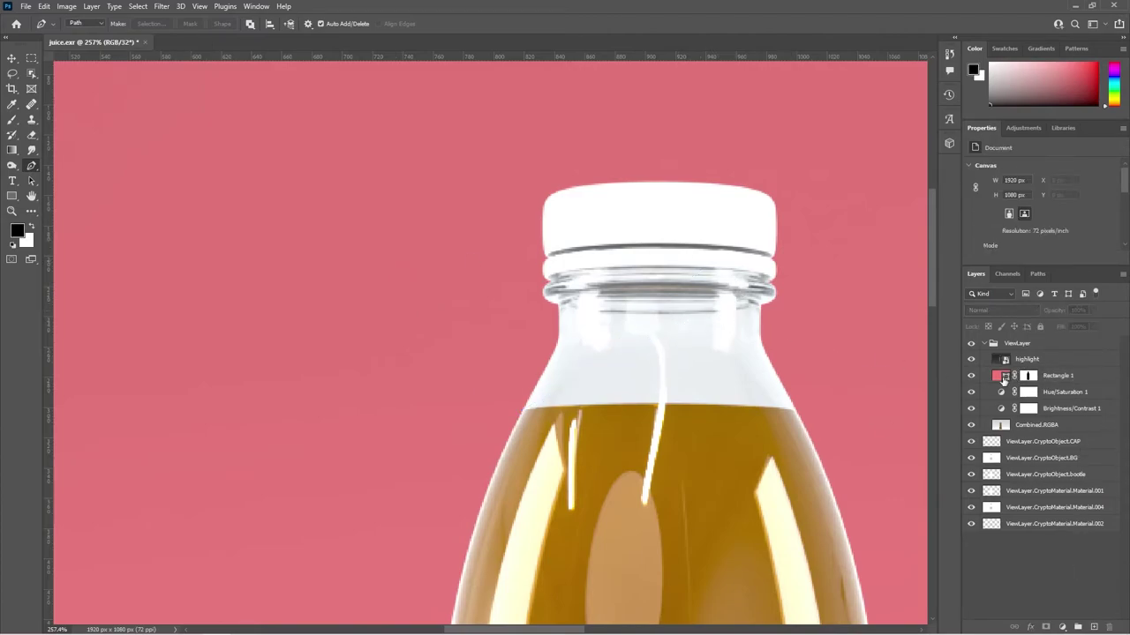
alt+scroll(663, 394, up, 2)
click(497, 418)
alt+scroll(610, 408, up, 2)
drag(673, 403, 862, 405)
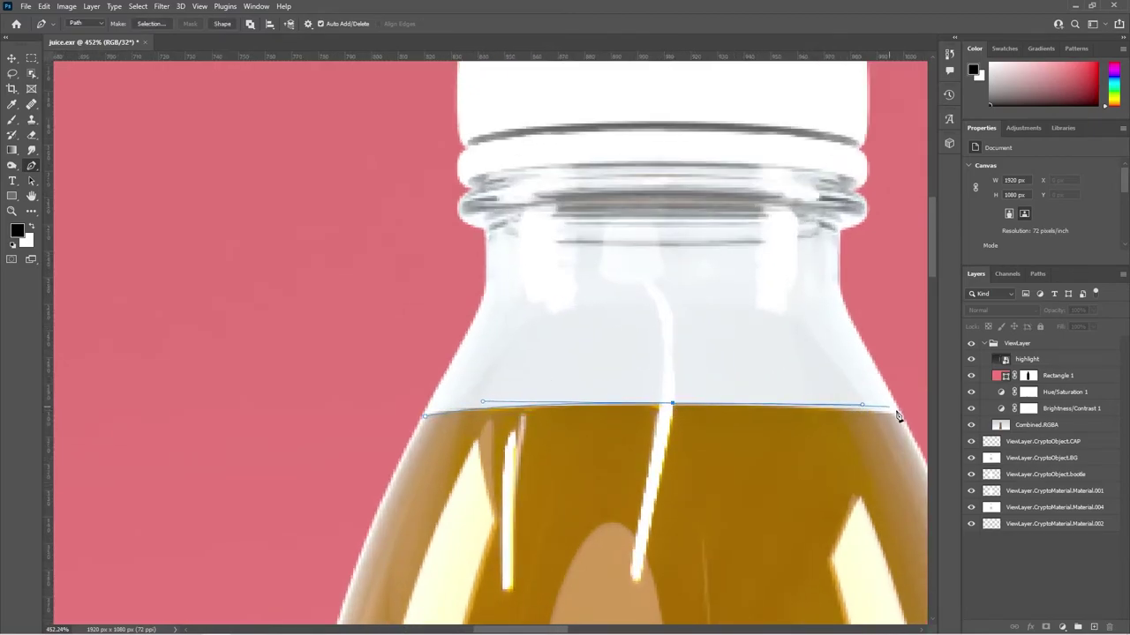
click(902, 412)
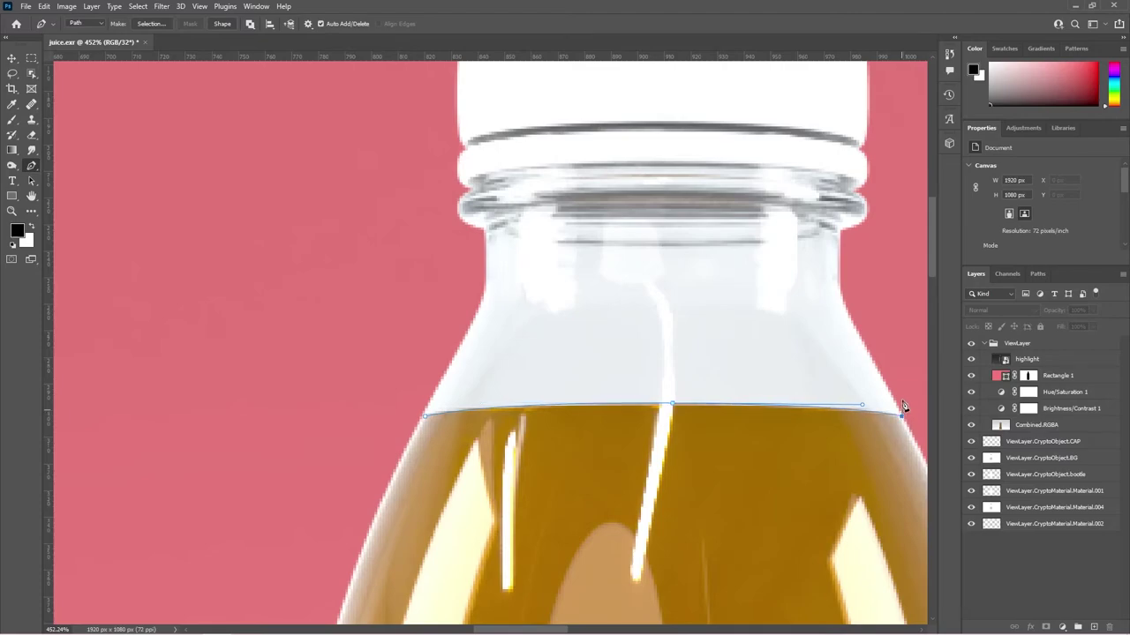
Continue the path loosely outside the neck, follow the glass rim just below the cap, and close it at the juice line
drag(870, 310, 663, 322)
click(663, 282)
click(679, 208)
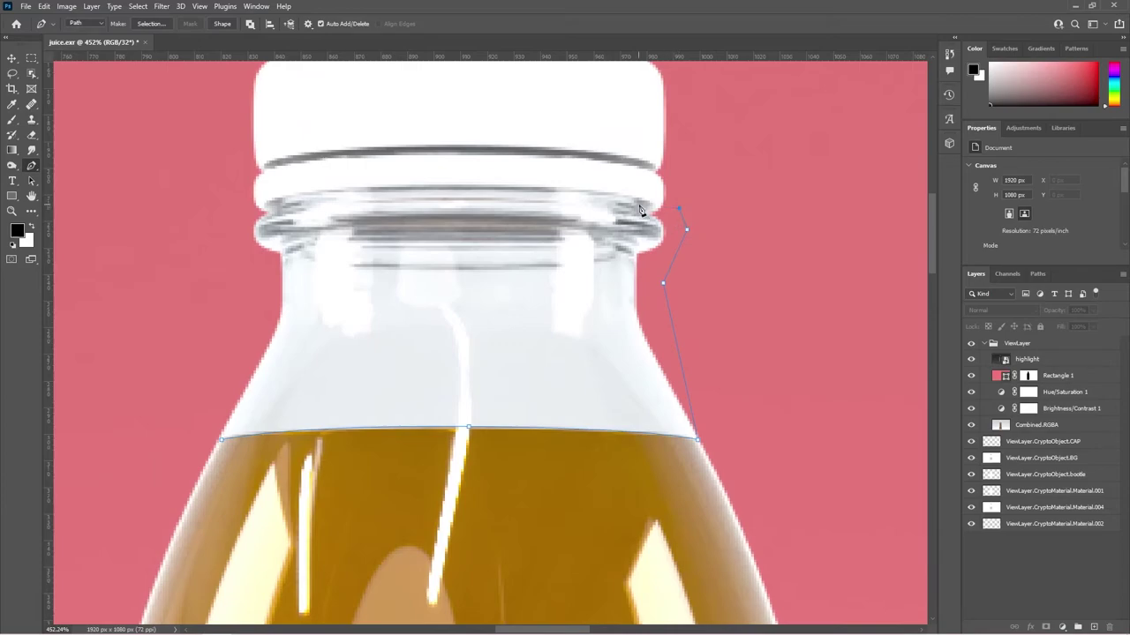
drag(644, 200, 622, 191)
drag(311, 193, 226, 201)
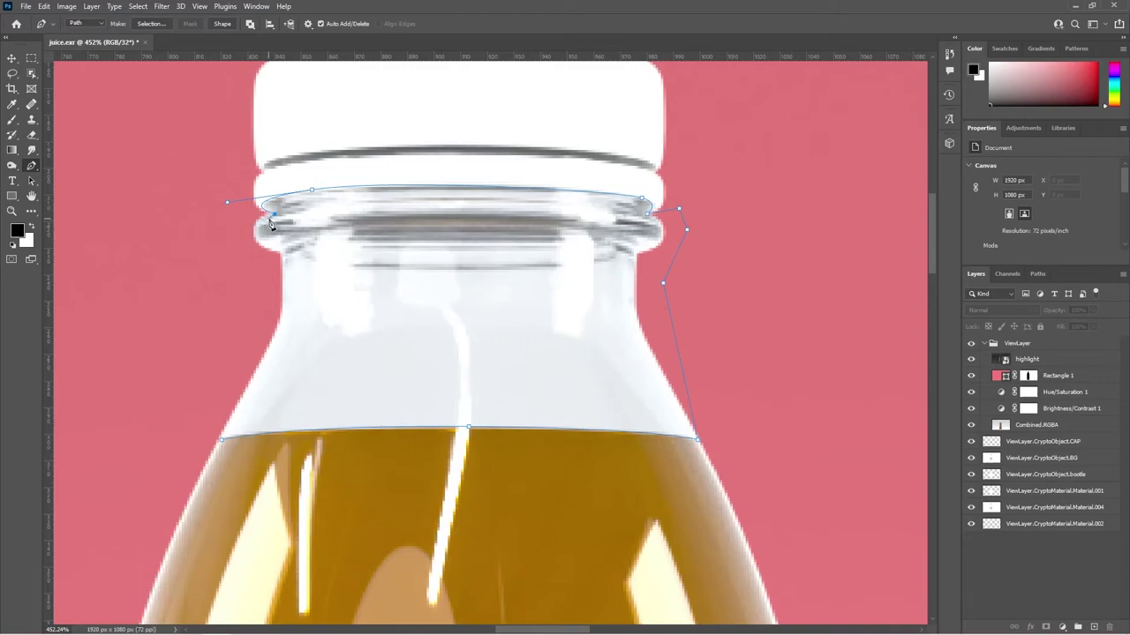
drag(273, 212, 227, 206)
ctrl+click(248, 206)
alt+drag(271, 210, 229, 227)
click(253, 331)
Convert the closed neck path into a new anti-aliased selection with a 0-pixel feather
alt+scroll(388, 424, down, 2)
click(146, 23)
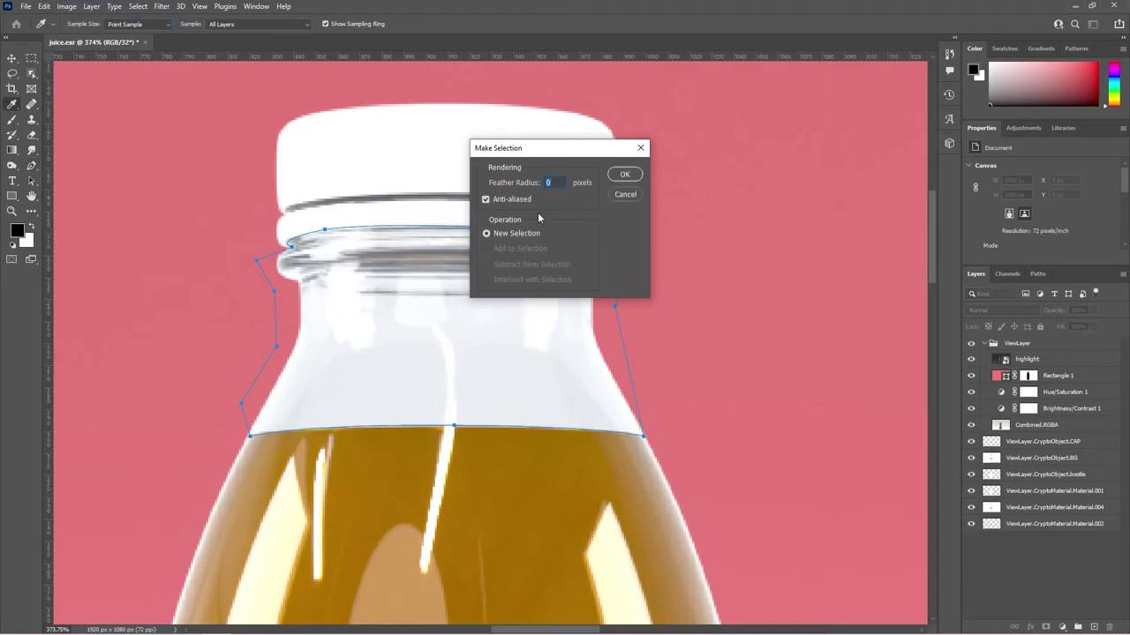
click(625, 174)
Paint Rectangle 1's mask white inside the neck selection so the background colour covers the clear glass, and remove the selection
click(1028, 375)
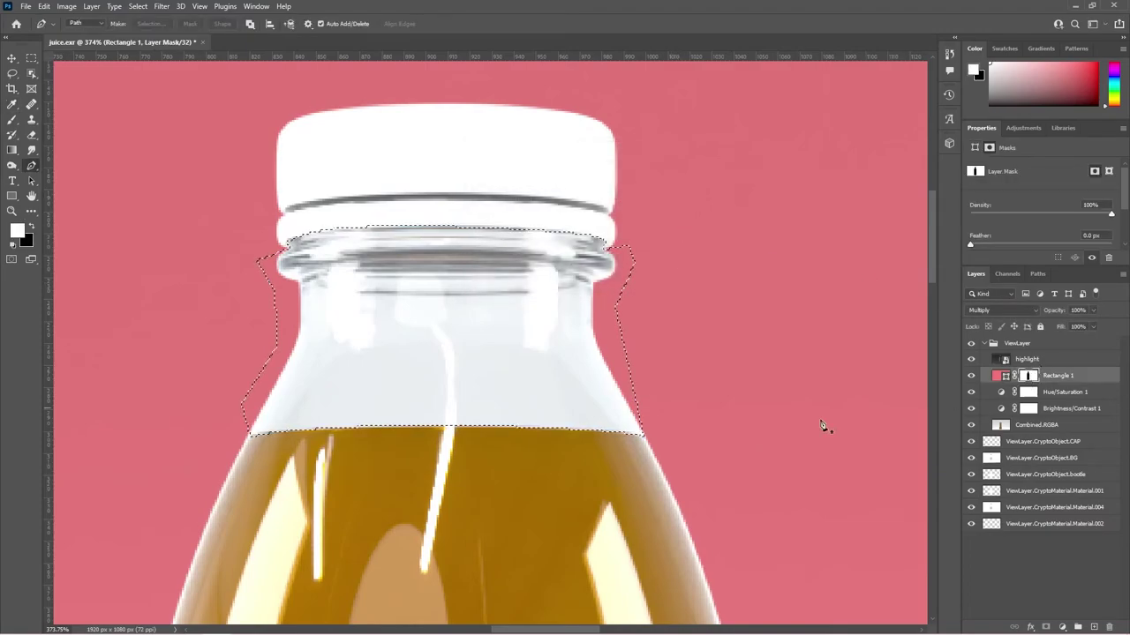
drag(654, 418, 759, 386)
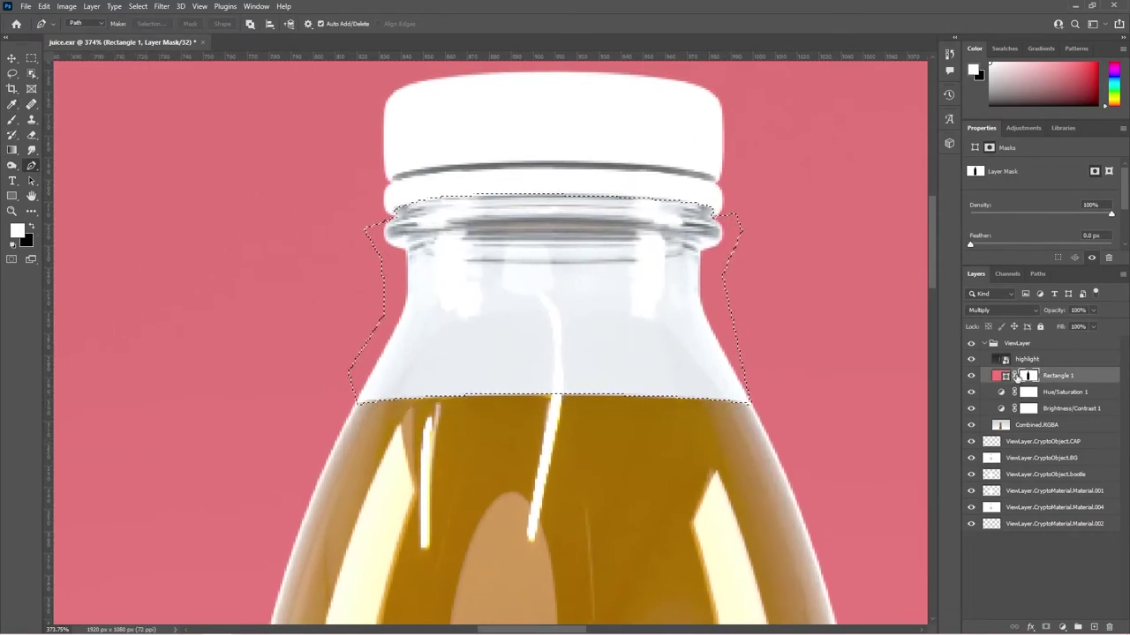
click(11, 121)
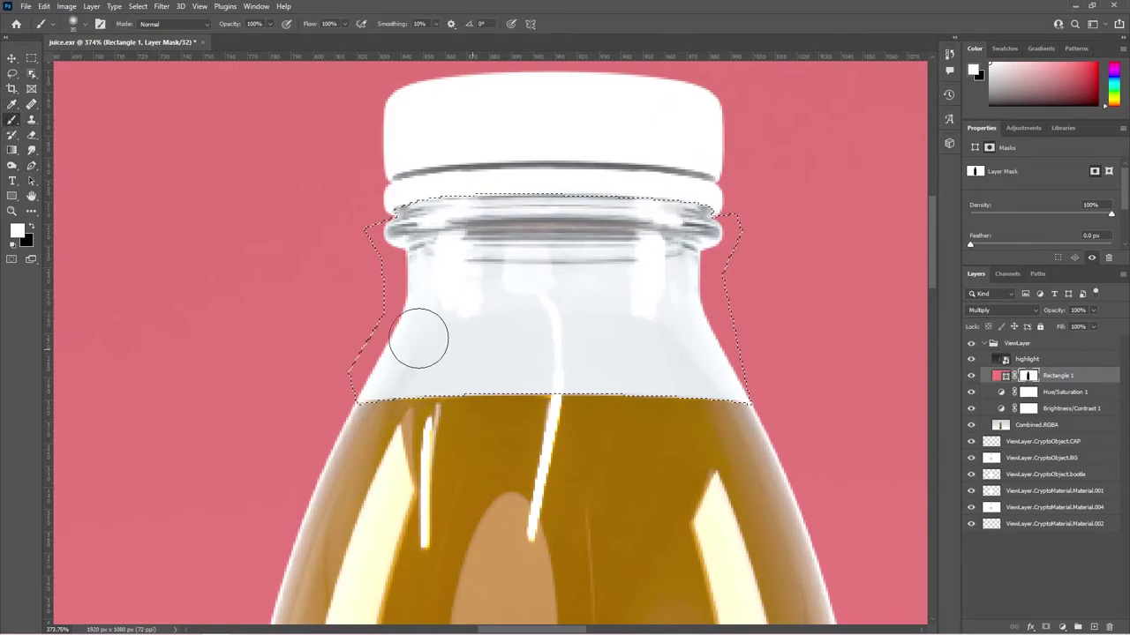
mouse_move(568, 373)
mouse_down()
mouse_move(580, 383)
mouse_move(397, 379)
mouse_move(545, 320)
mouse_move(444, 292)
mouse_move(522, 282)
mouse_move(608, 323)
mouse_move(550, 197)
mouse_move(494, 308)
mouse_move(746, 378)
mouse_move(695, 375)
mouse_up()
key(ctrl+d)
alt+scroll(556, 283, down, 6)
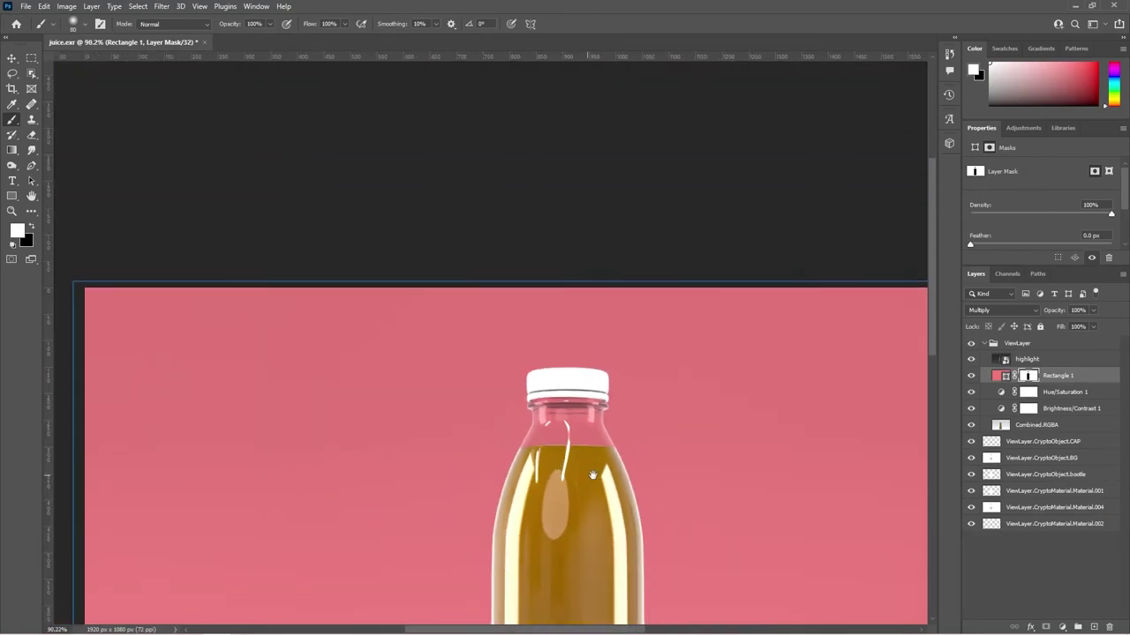
drag(579, 320, 588, 303)
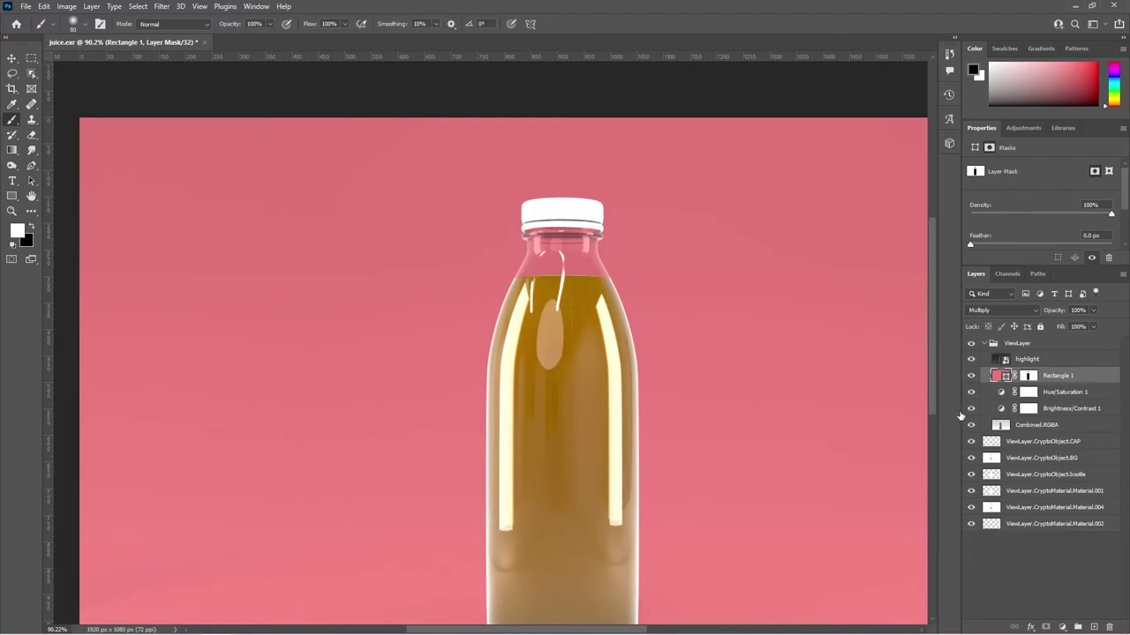
Change Rectangle 1's fill to a dark muted red with about 58% saturation and 31% brightness
double_click(1000, 376)
click(903, 508)
click(914, 513)
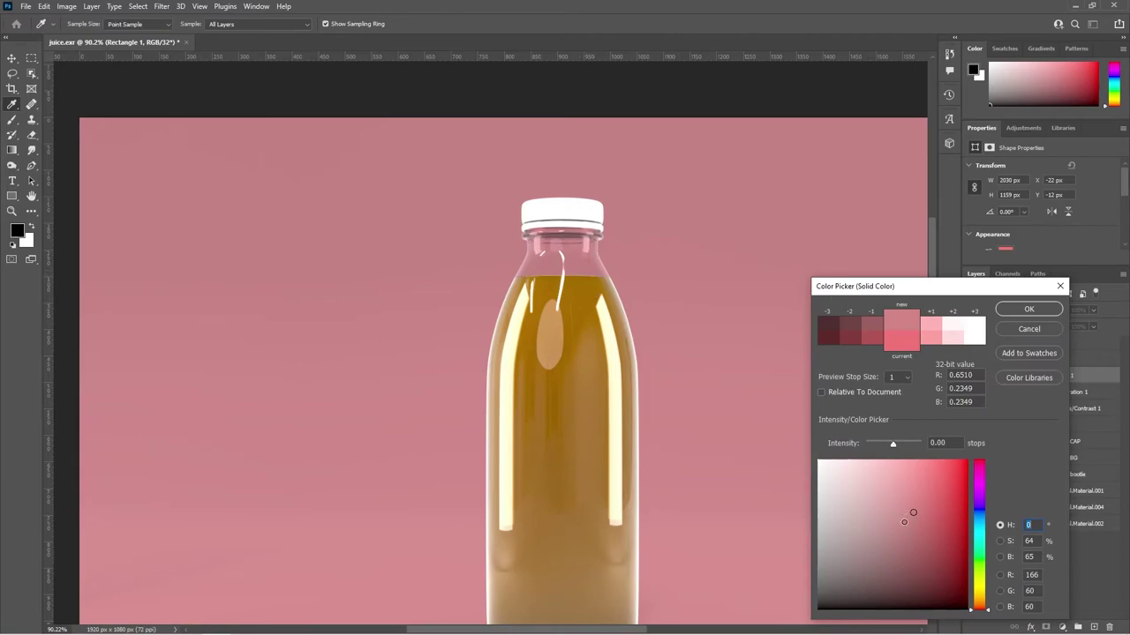
click(903, 564)
click(1028, 308)
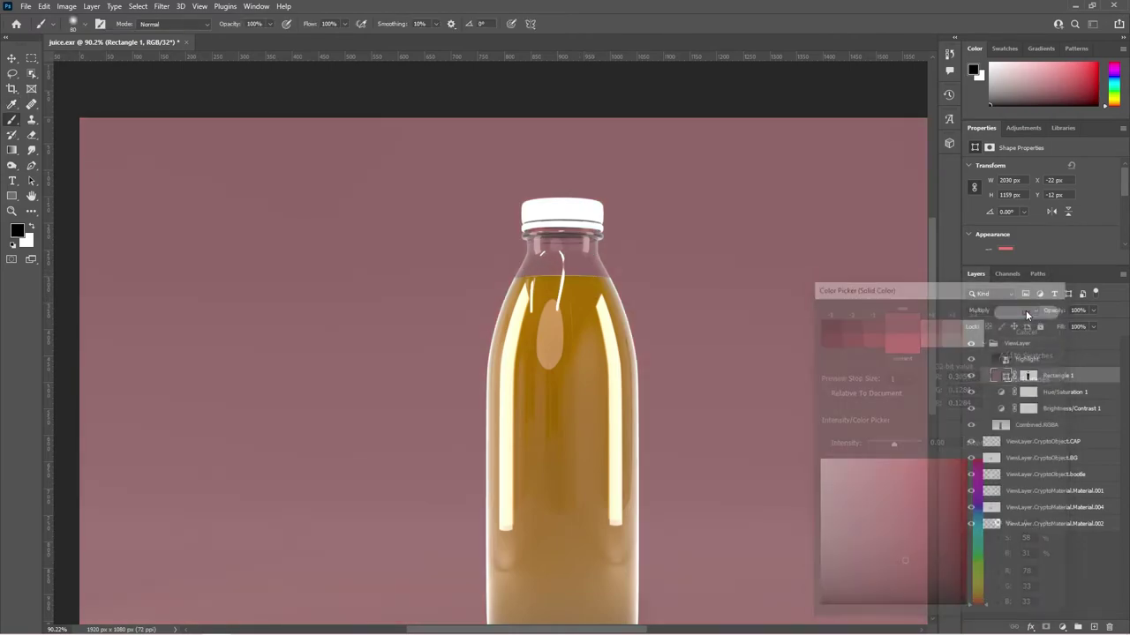
key(b)
alt+scroll(525, 354, down, 3)
alt+scroll(525, 355, up, 3)
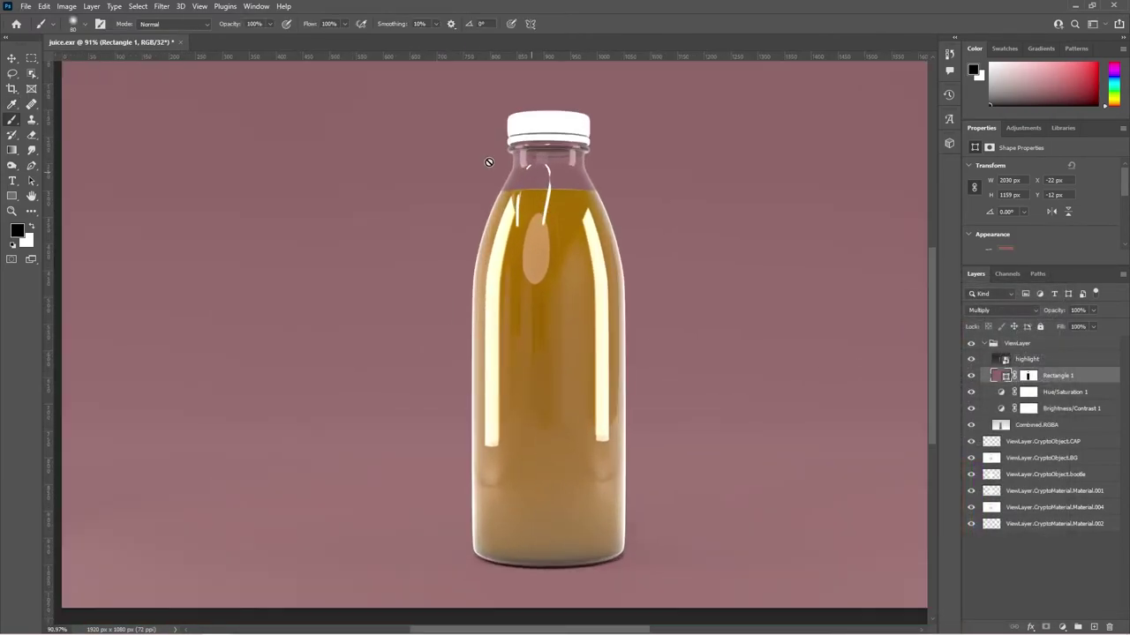
key(v)
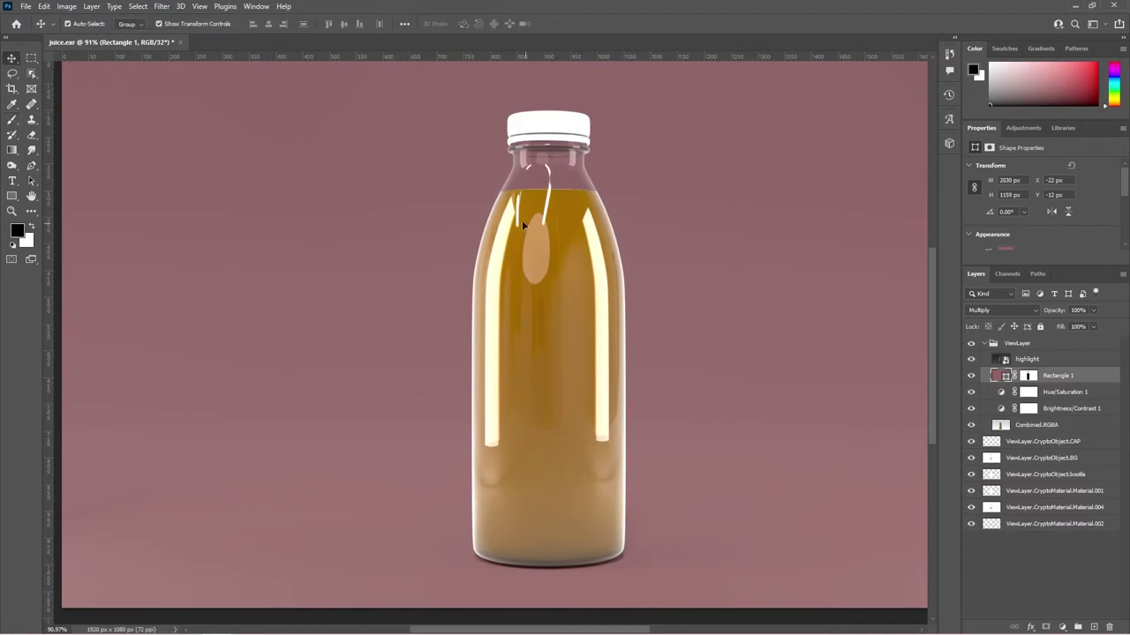
alt+scroll(499, 250, up, 3)
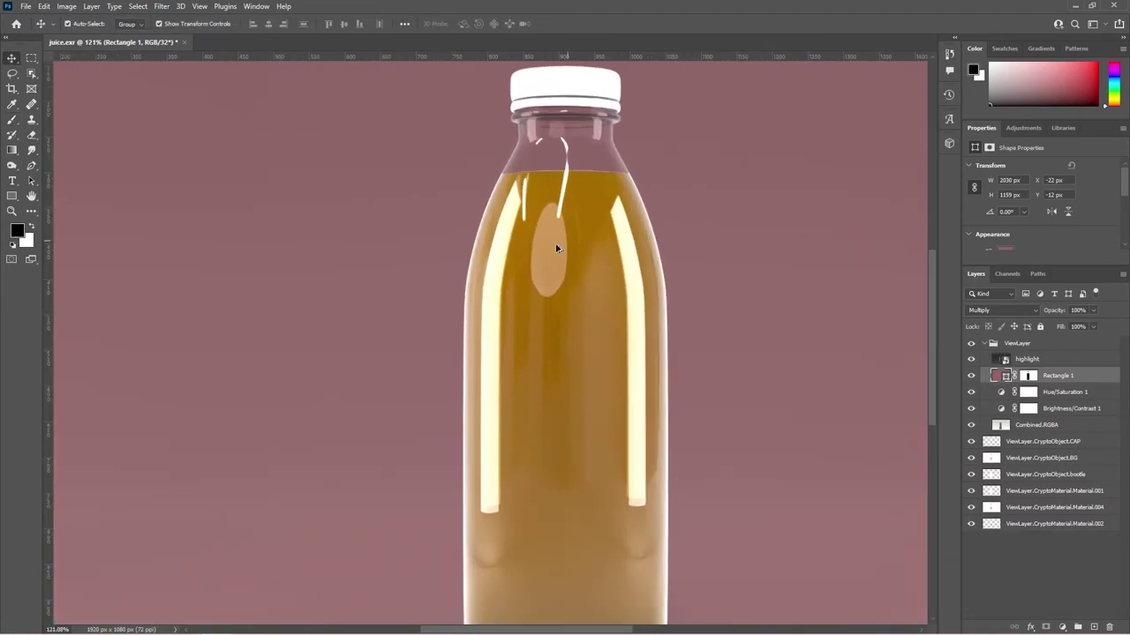
alt+scroll(257, 190, up, 1)
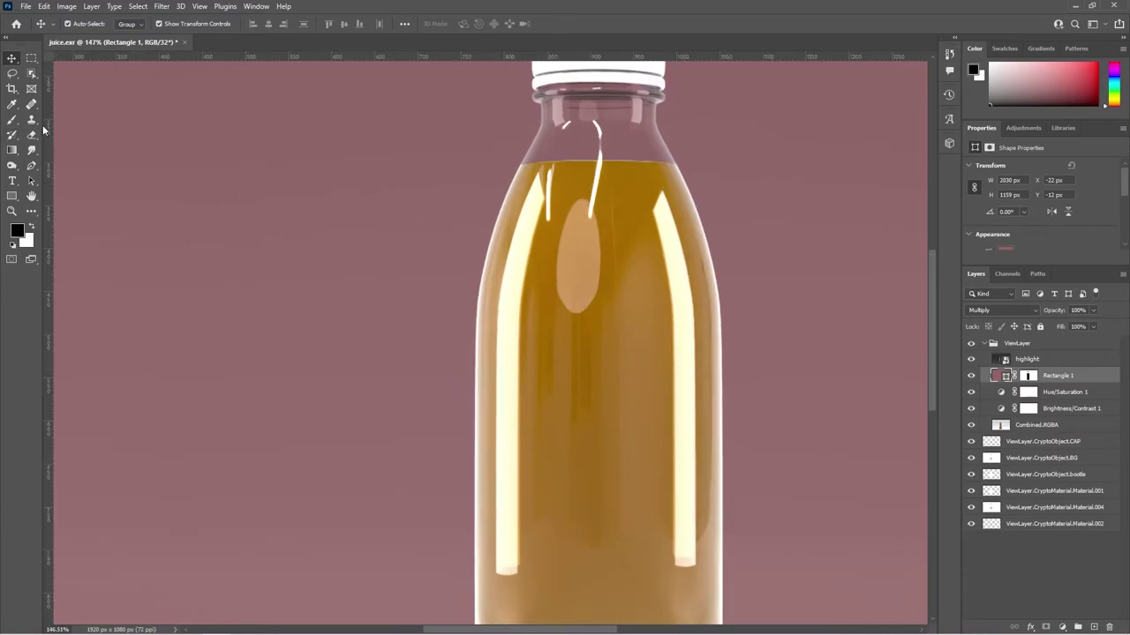
click(28, 167)
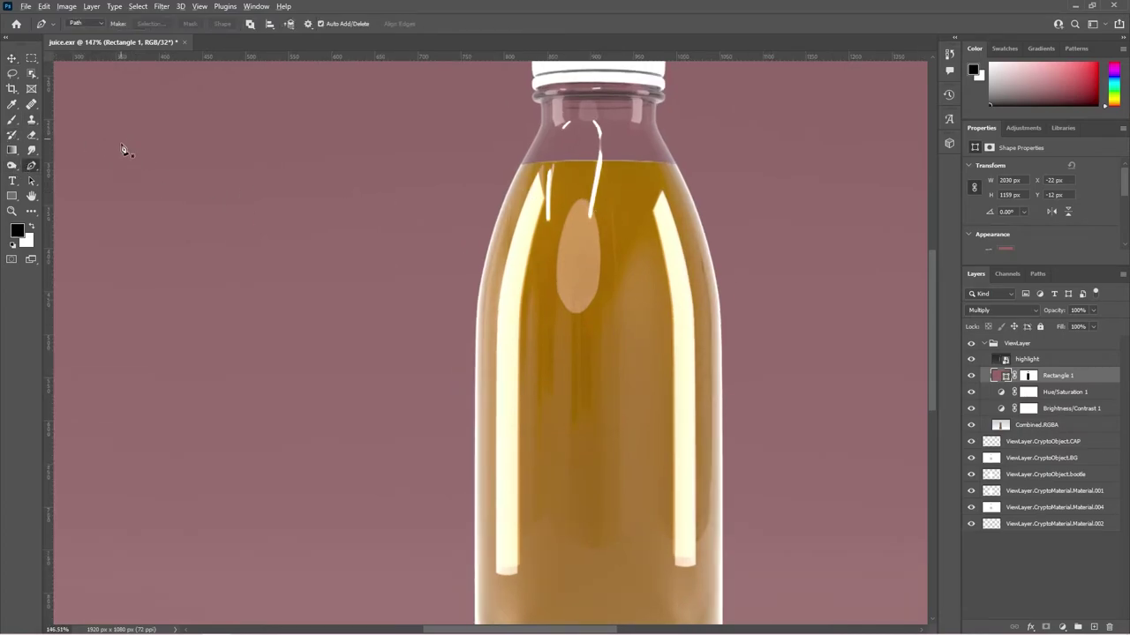
alt+scroll(603, 196, up, 2)
alt+scroll(517, 153, up, 1)
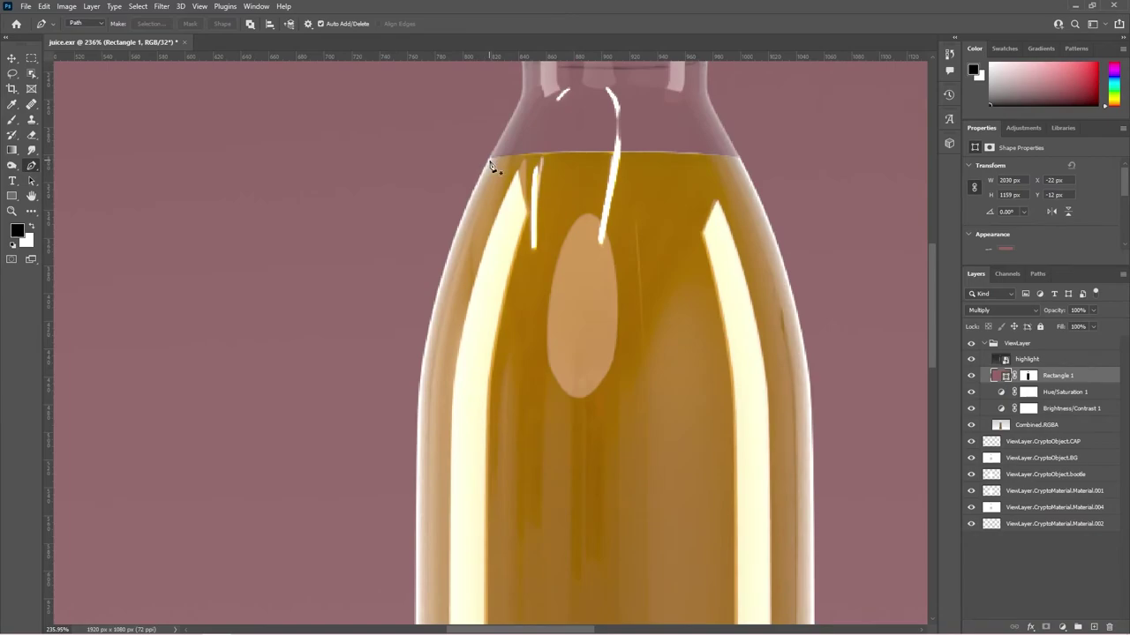
click(490, 161)
alt+scroll(585, 177, up, 2)
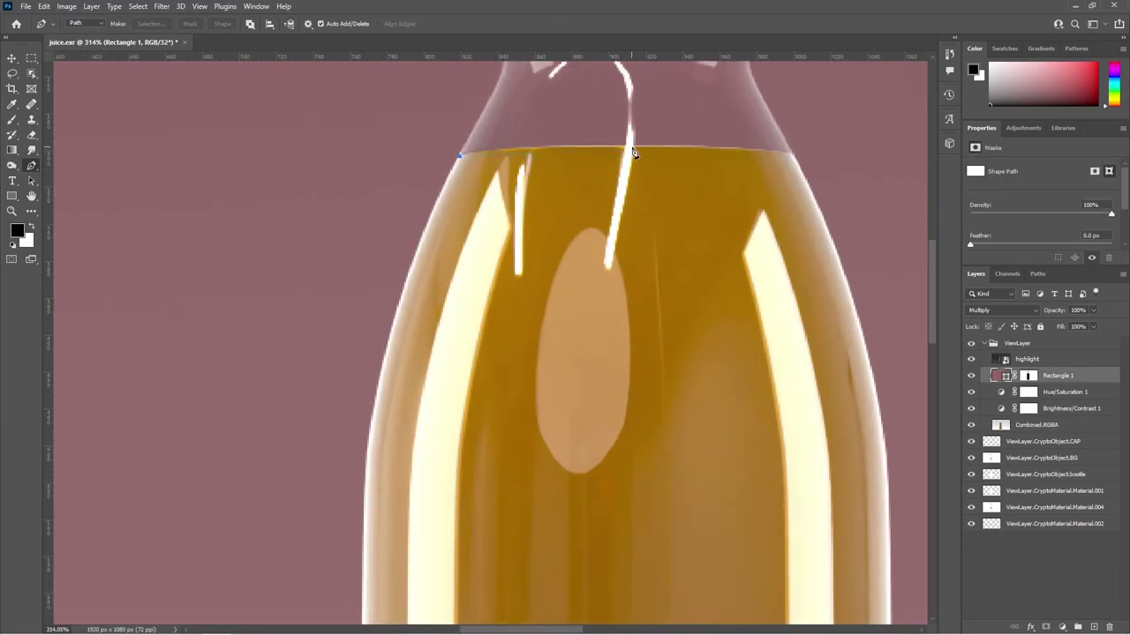
drag(756, 152, 759, 144)
drag(711, 148, 796, 160)
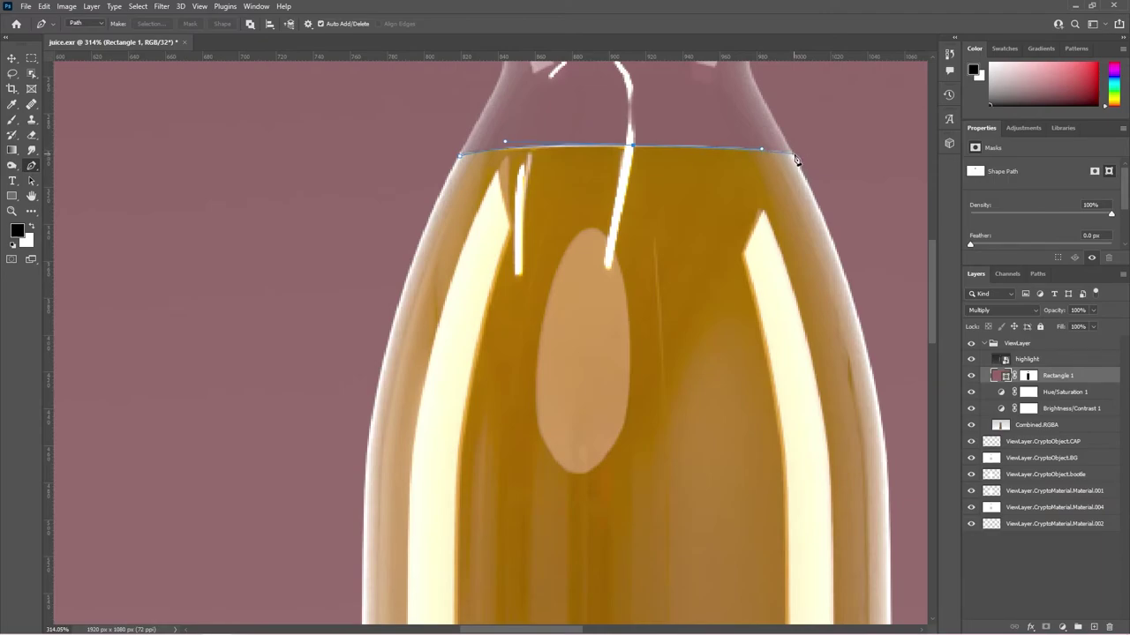
alt+scroll(827, 183, down, 3)
scroll(839, 259, down, 3)
scroll(609, 161, up, 3)
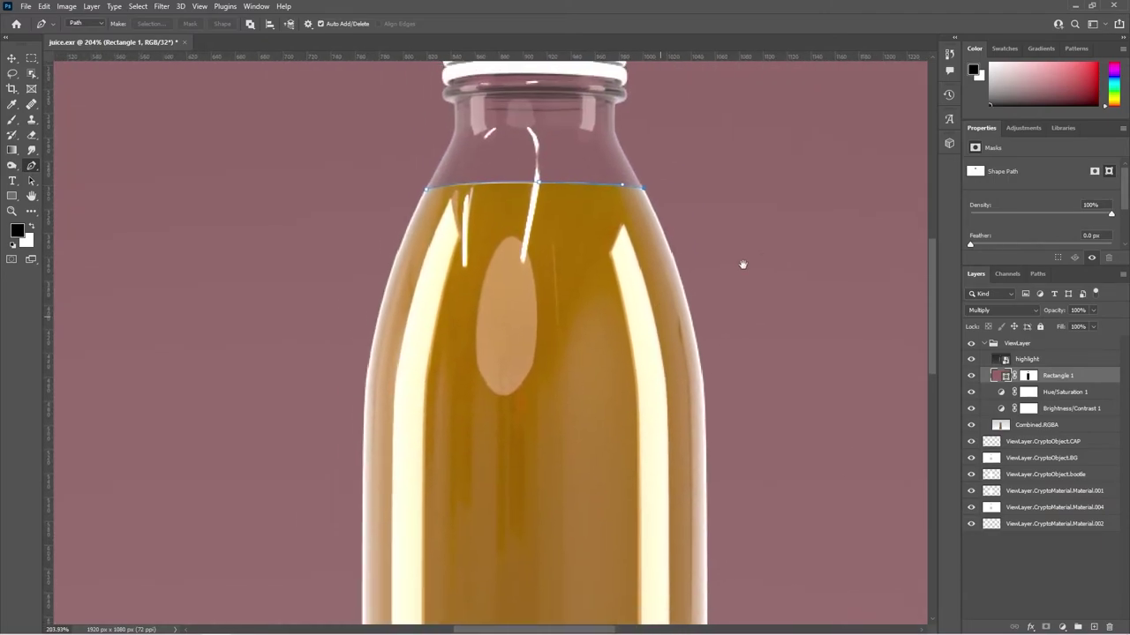
alt+scroll(794, 415, down, 2)
scroll(847, 336, down, 3)
click(862, 370)
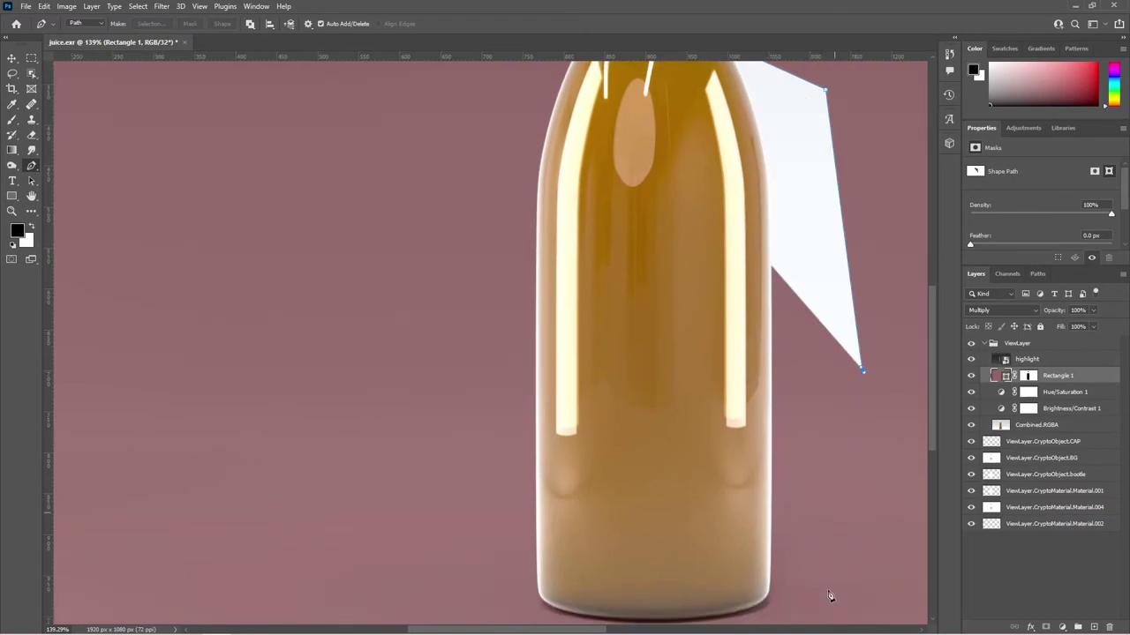
alt+scroll(832, 583, down, 2)
click(642, 629)
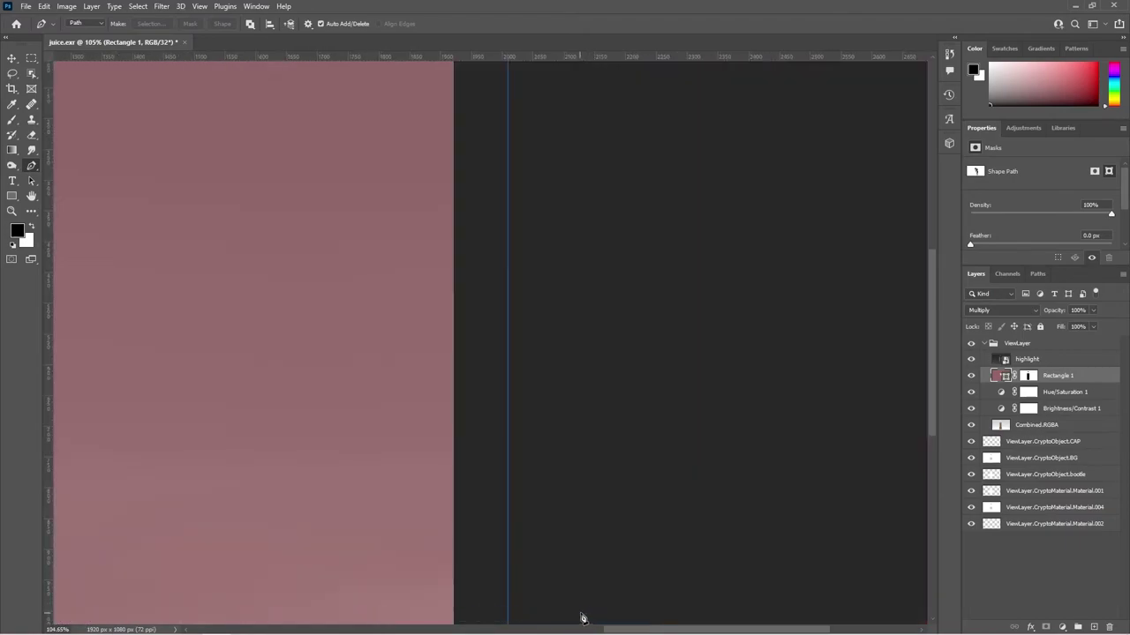
ctrl+scroll(168, 551, right, 1)
alt+scroll(190, 538, down, 2)
ctrl+scroll(738, 469, left, 3)
ctrl+scroll(797, 464, left, 1)
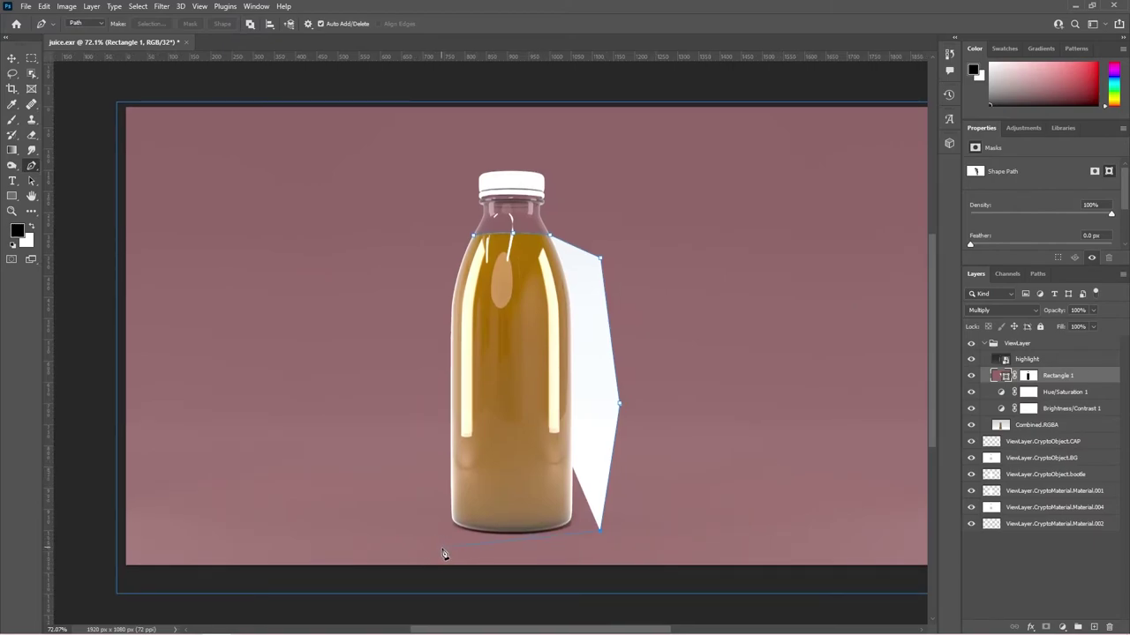
ctrl+right_click(458, 546)
key(Escape)
click(756, 379)
click(456, 351)
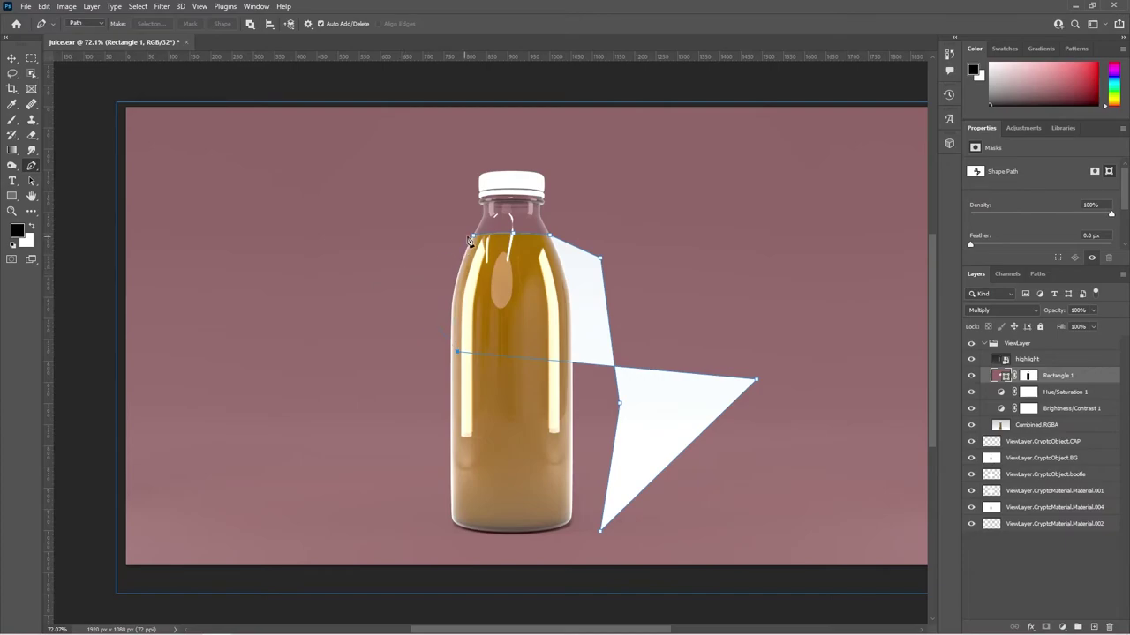
Undo the misdrawn juice path on Rectangle 1 and its last fill colour change
key(ctrl+z)
key(ctrl+z)
key(ctrl+z)
key(ctrl+z)
key(ctrl+z)
key(ctrl+z)
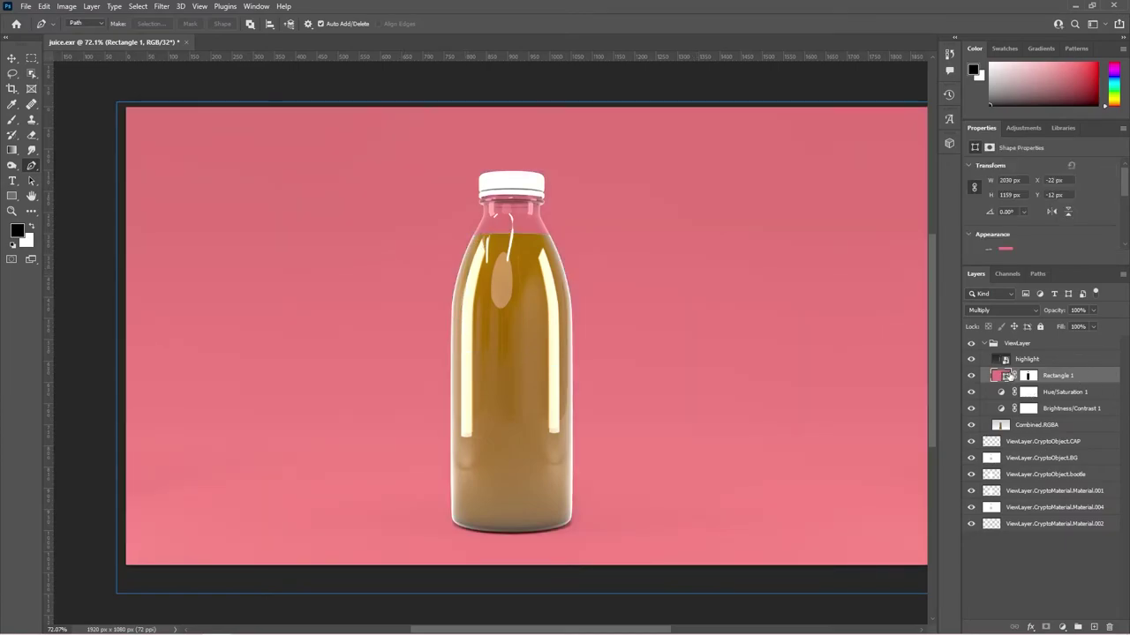
Rename the Rectangle 1 layer to bg and lock it completely
double_click(1062, 378)
text(bg)
key(Return)
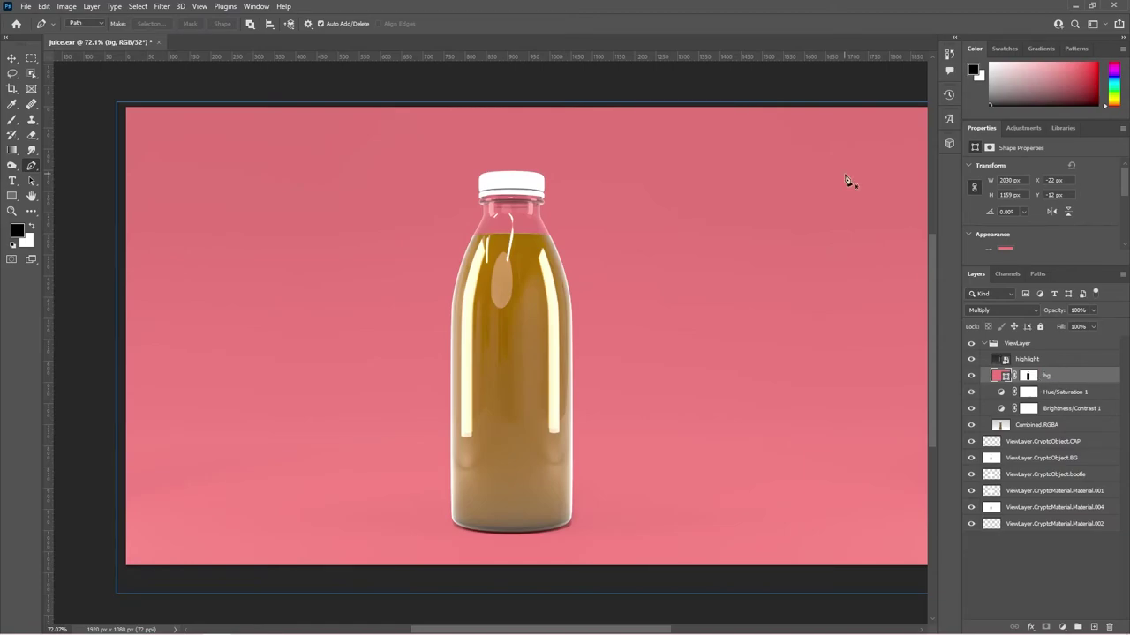
click(1040, 326)
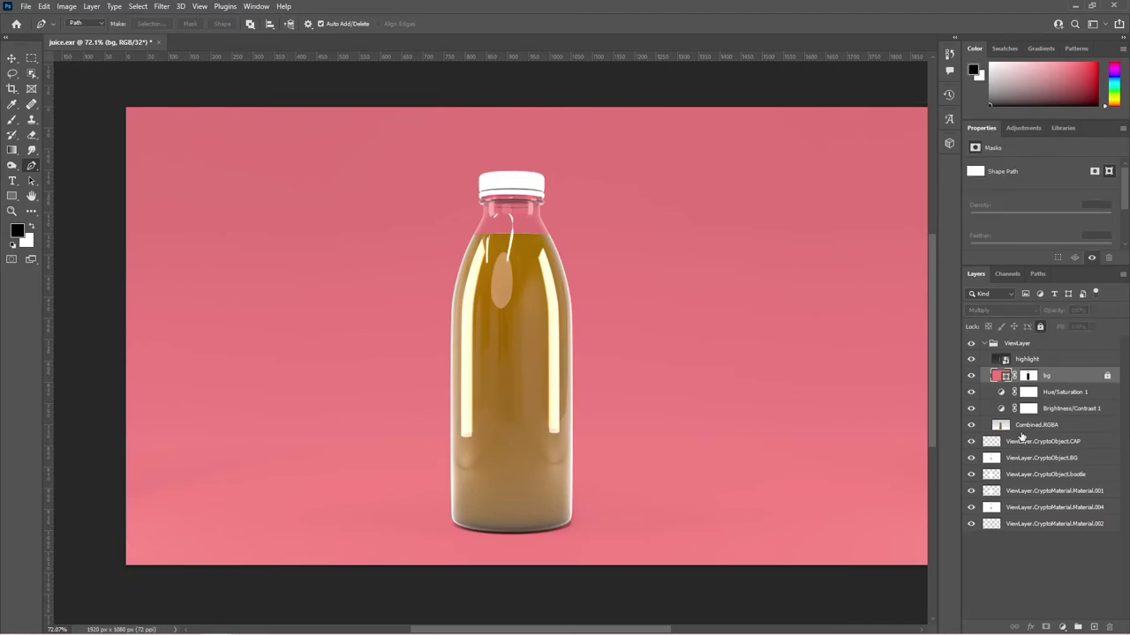
With no layer selected, start a new pen path along the juice's upper line, curving it through a middle point to the opposite glass edge
click(1043, 554)
alt+scroll(471, 225, up, 8)
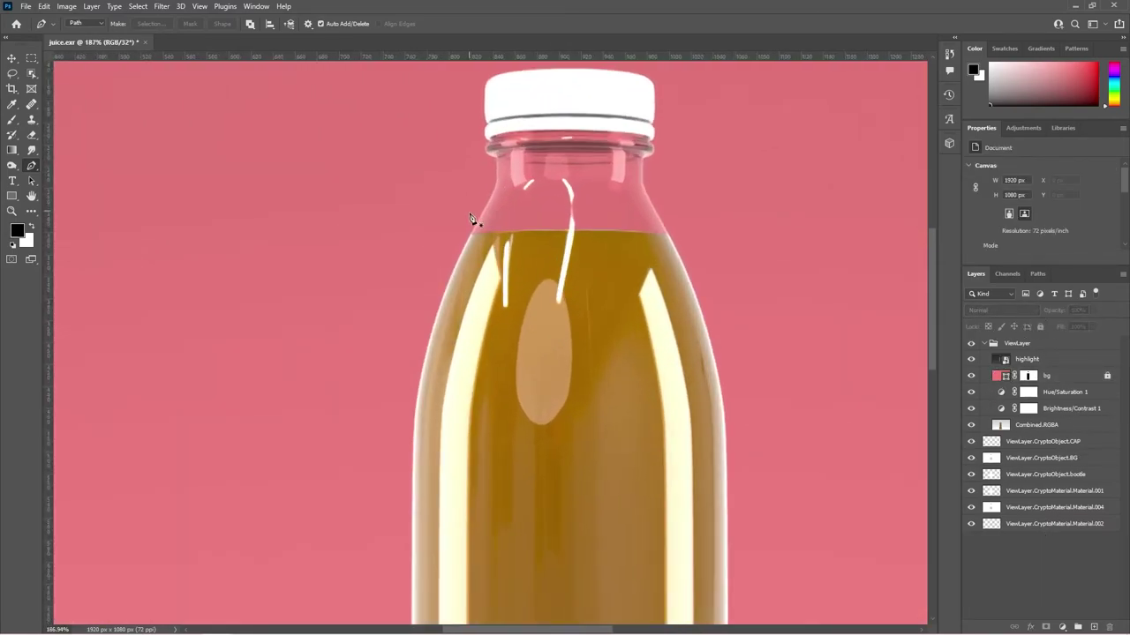
click(473, 232)
click(648, 225)
drag(649, 226, 742, 227)
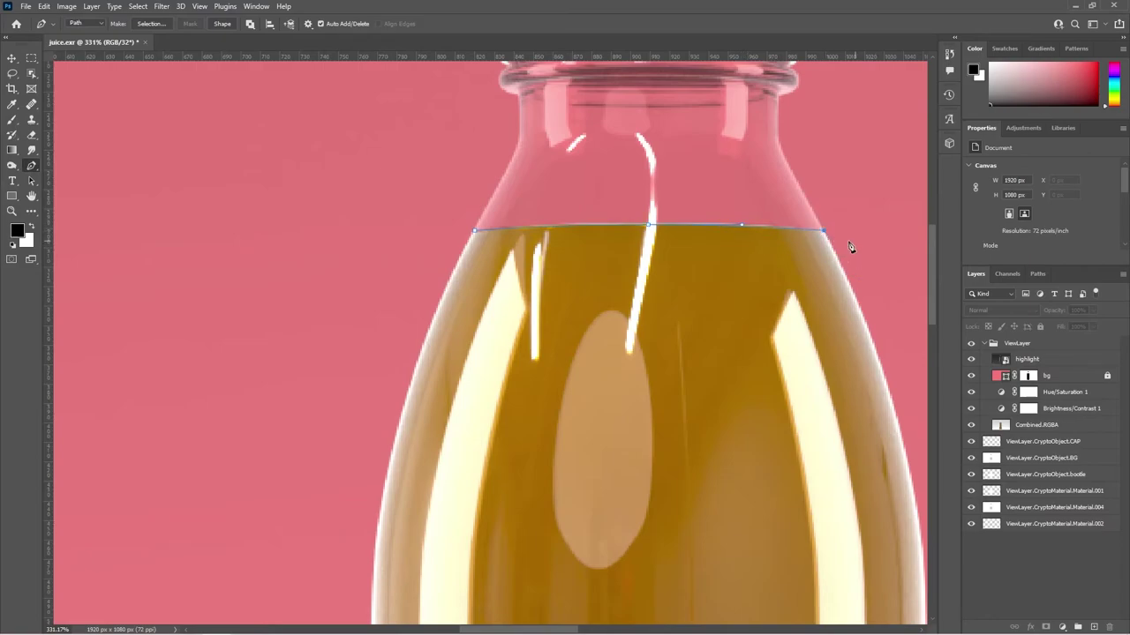
Continue the path loosely outside the bottle's body, around its base, and close it at the starting point on the juice line
alt+scroll(854, 244, down, 3)
alt+scroll(832, 239, down, 3)
drag(832, 239, 487, 144)
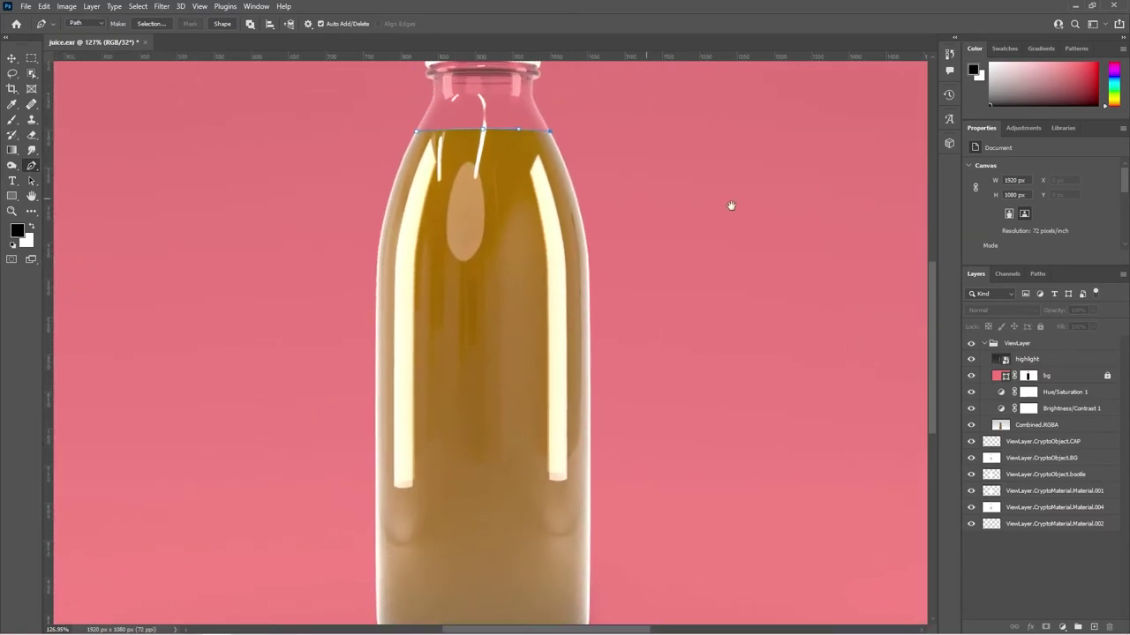
drag(653, 370, 630, 379)
click(729, 470)
click(370, 507)
click(337, 420)
scroll(380, 397, up, 5)
click(383, 255)
click(495, 166)
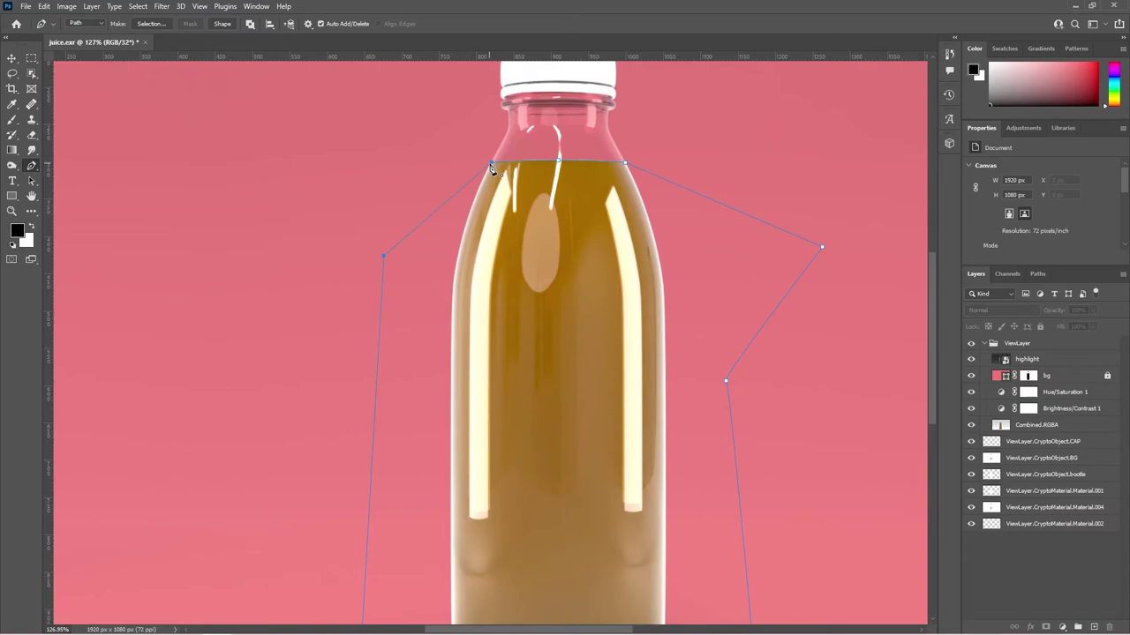
Convert the closed juice path into a shape layer and place it directly below the highlight layer
click(222, 24)
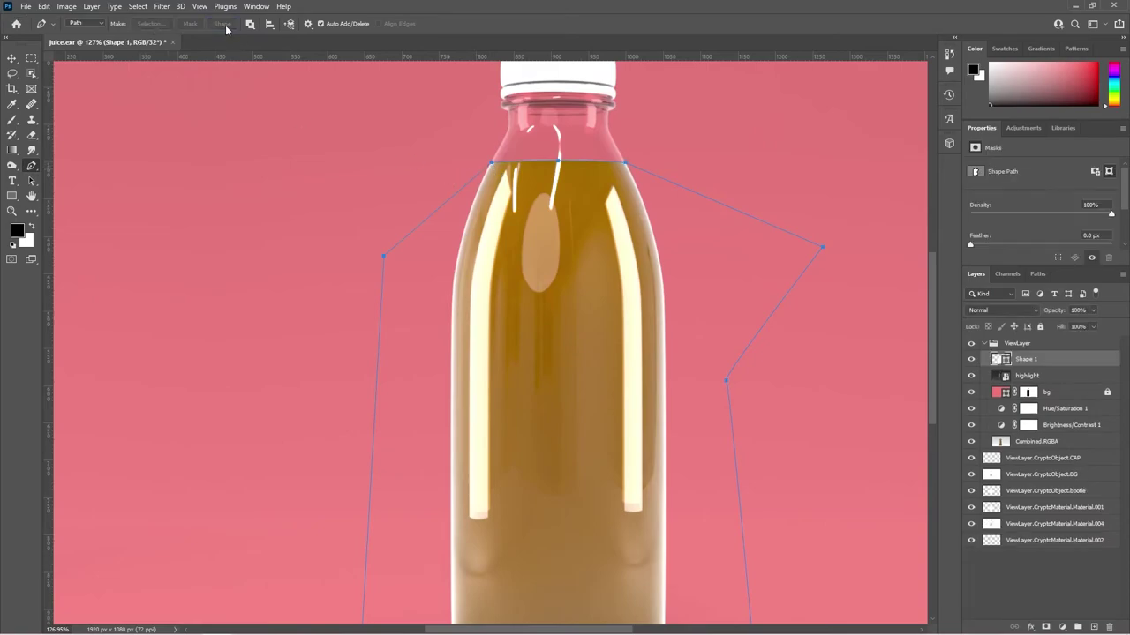
alt+scroll(705, 282, down, 1)
drag(1050, 369, 1043, 394)
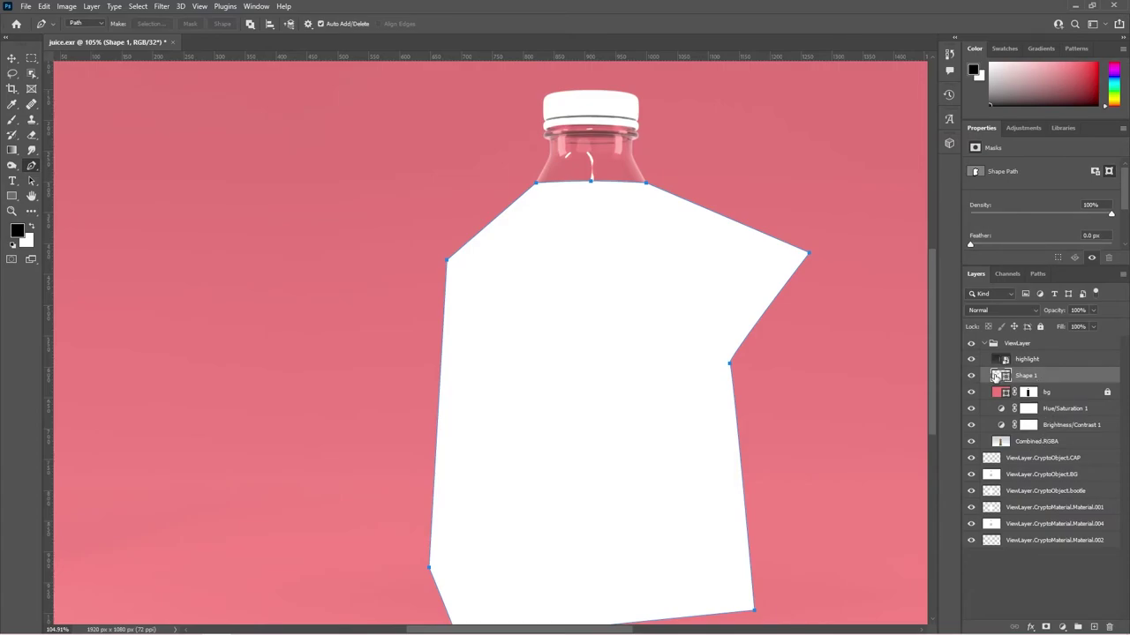
Set Shape 1's fill to a dark yellow with hue 45°, 93% saturation and 33% brightness
double_click(996, 376)
click(944, 513)
click(888, 586)
mouse_move(865, 575)
mouse_down()
mouse_move(900, 526)
mouse_move(932, 513)
mouse_up()
click(980, 601)
drag(981, 605, 978, 591)
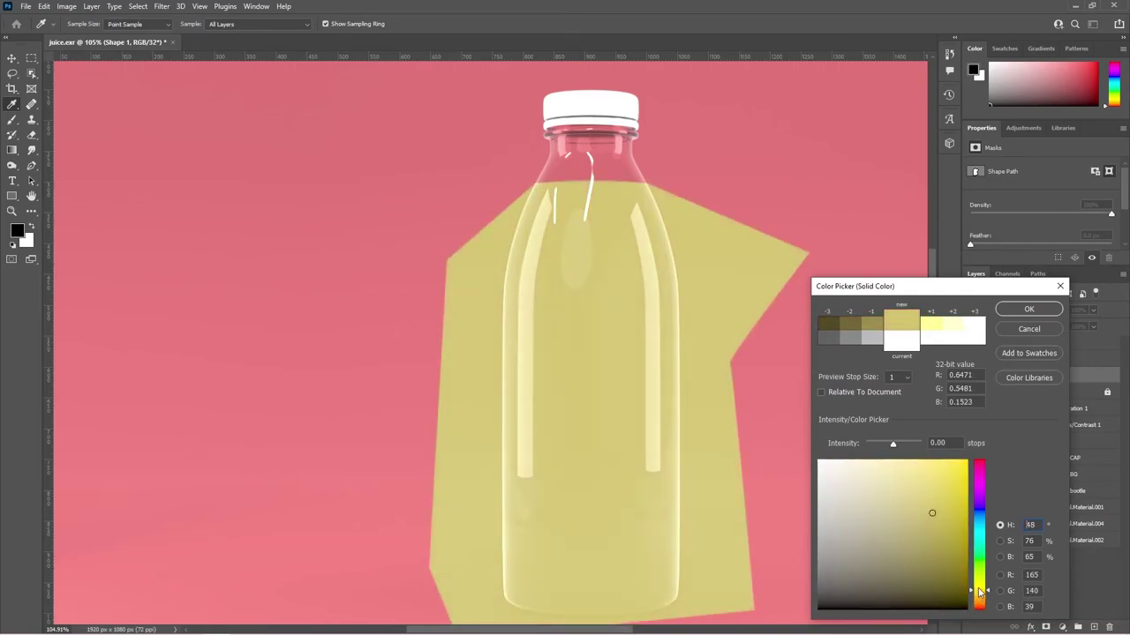
mouse_move(946, 519)
mouse_down()
mouse_move(962, 562)
mouse_move(964, 530)
mouse_move(966, 540)
mouse_move(955, 562)
mouse_up()
click(980, 601)
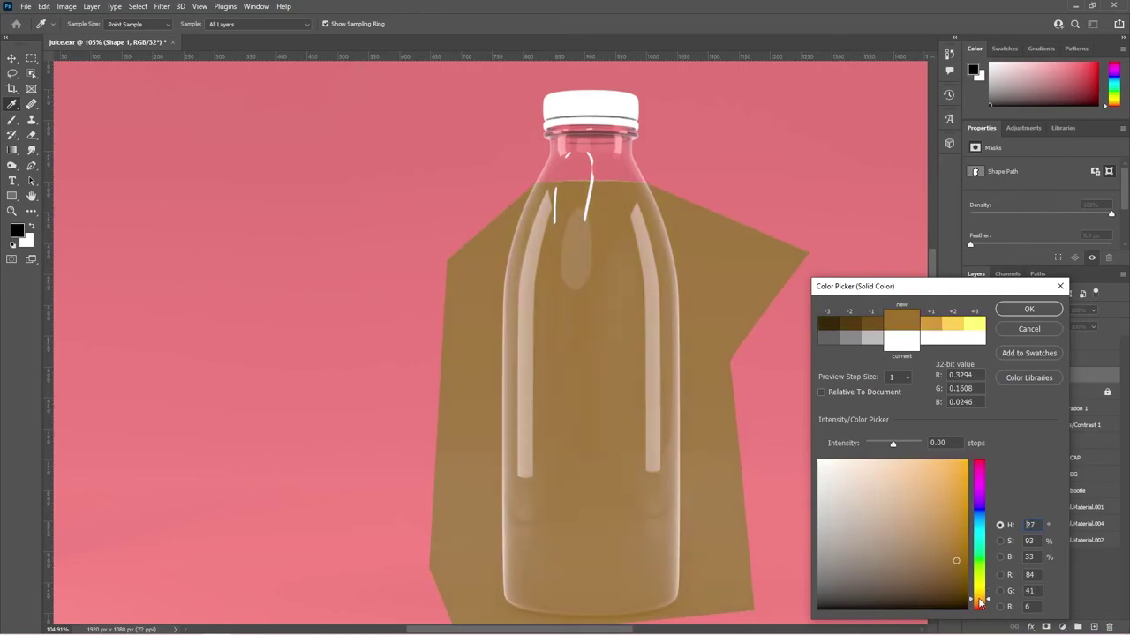
drag(980, 602, 976, 596)
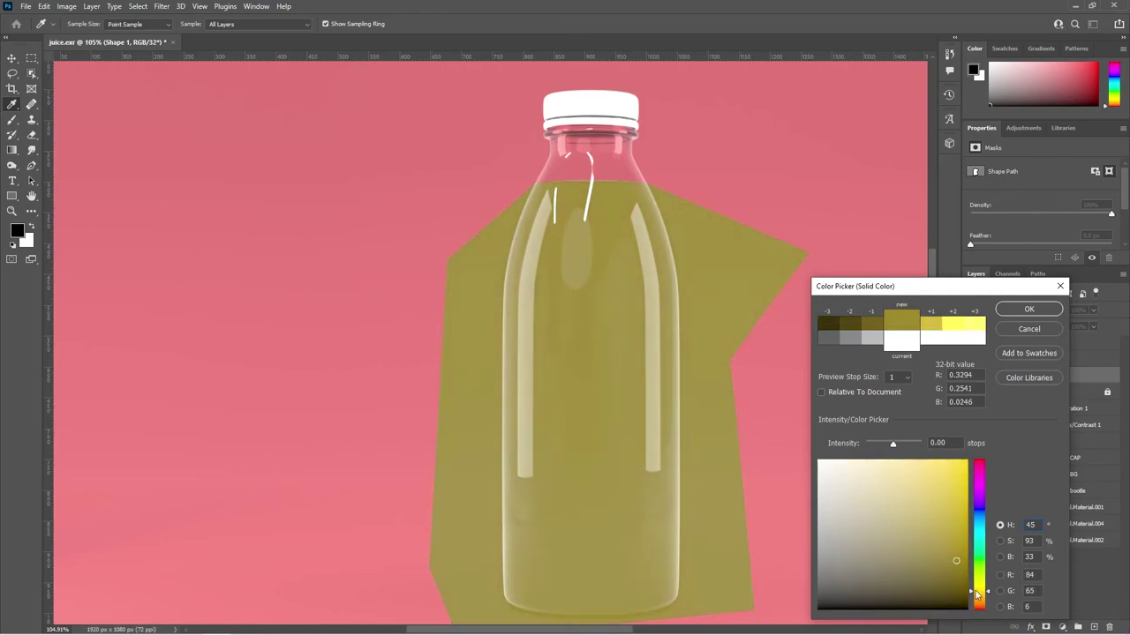
click(1026, 308)
Set Shape 1's blend mode to Linear Dodge (Add) and its opacity to 75%
click(994, 311)
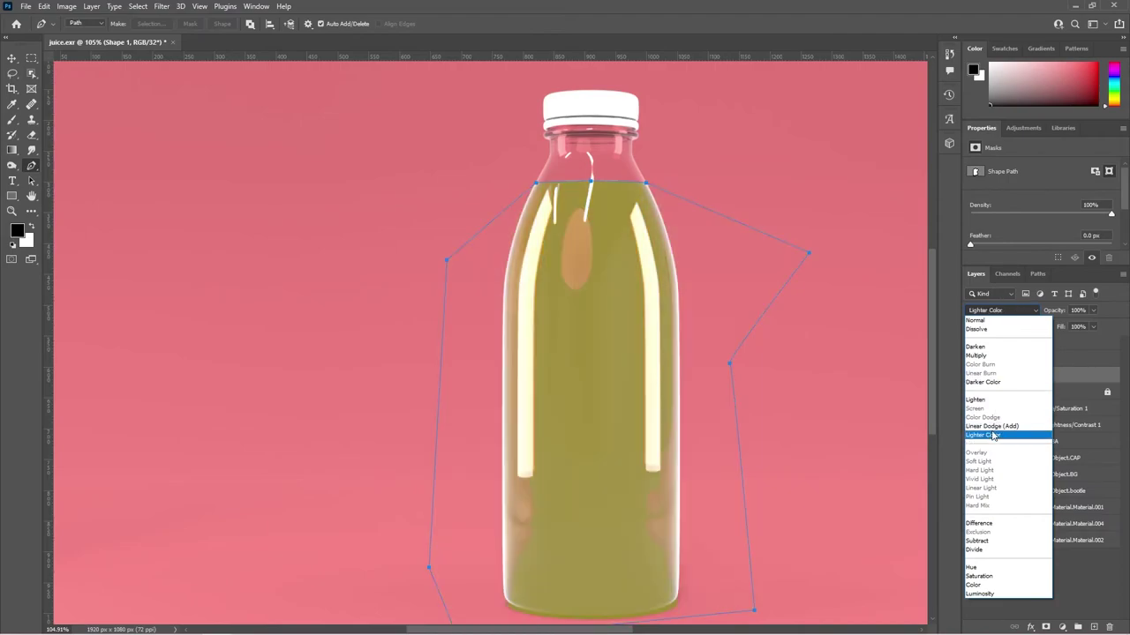
click(1001, 426)
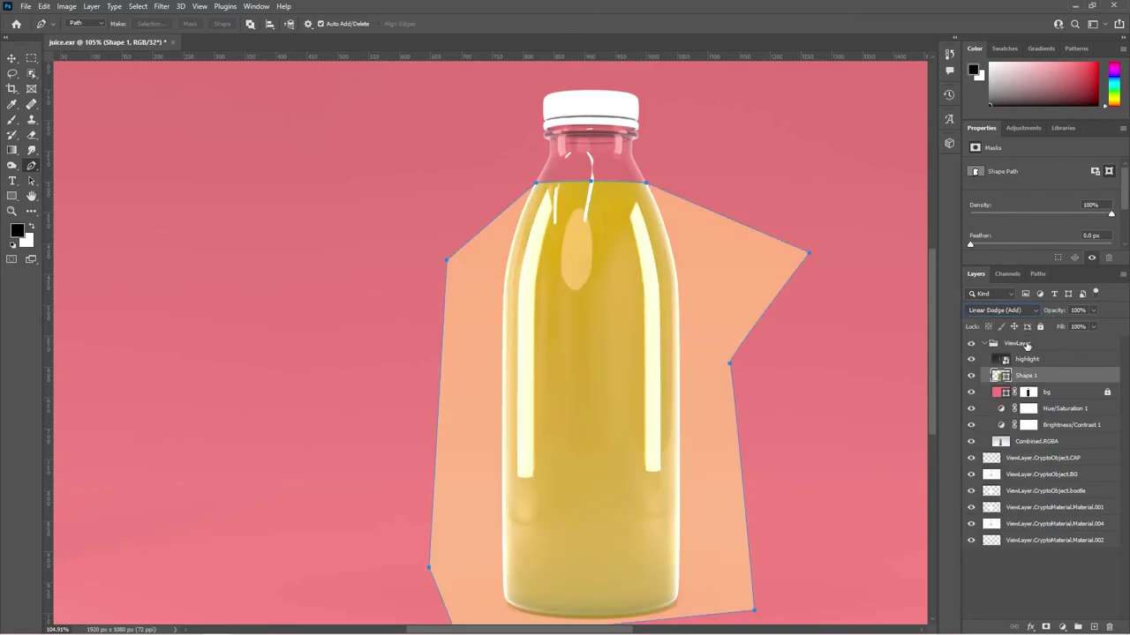
drag(1051, 311, 1039, 328)
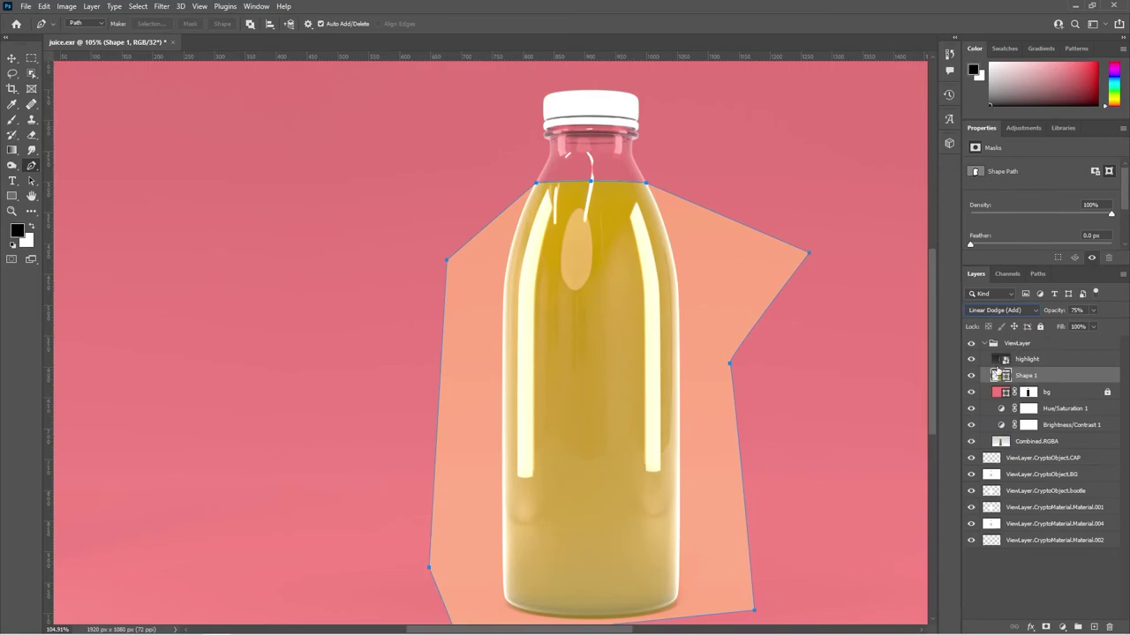
Try cyan and green tints for Shape 1, settling on a dark yellow fill with hue 49°, 89% saturation and 19% brightness
double_click(1002, 376)
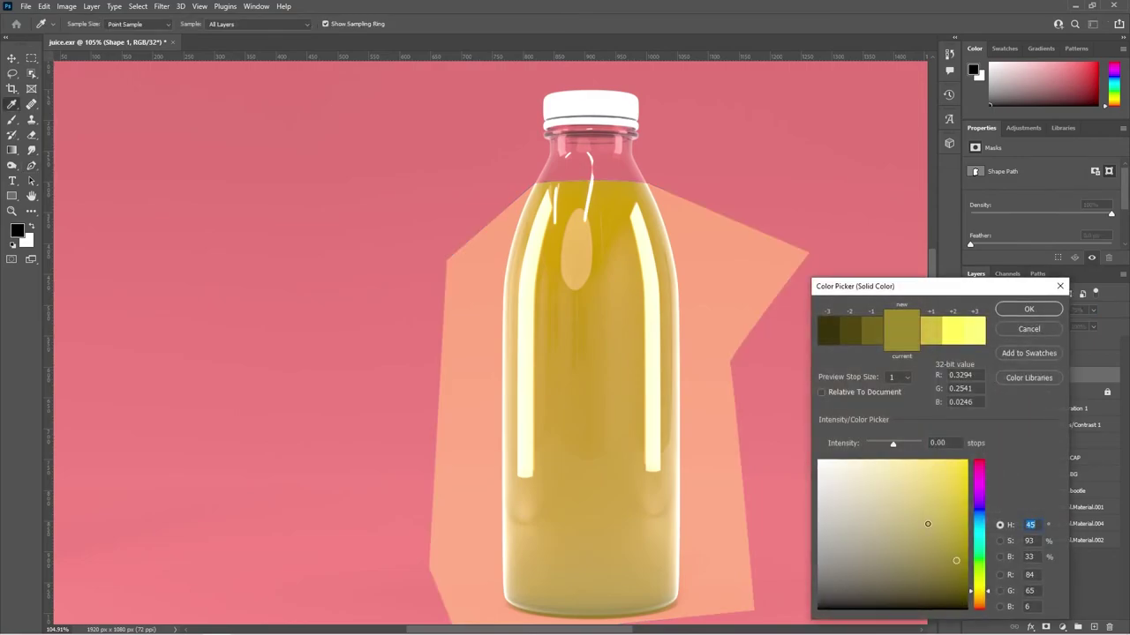
click(927, 525)
click(977, 527)
click(914, 550)
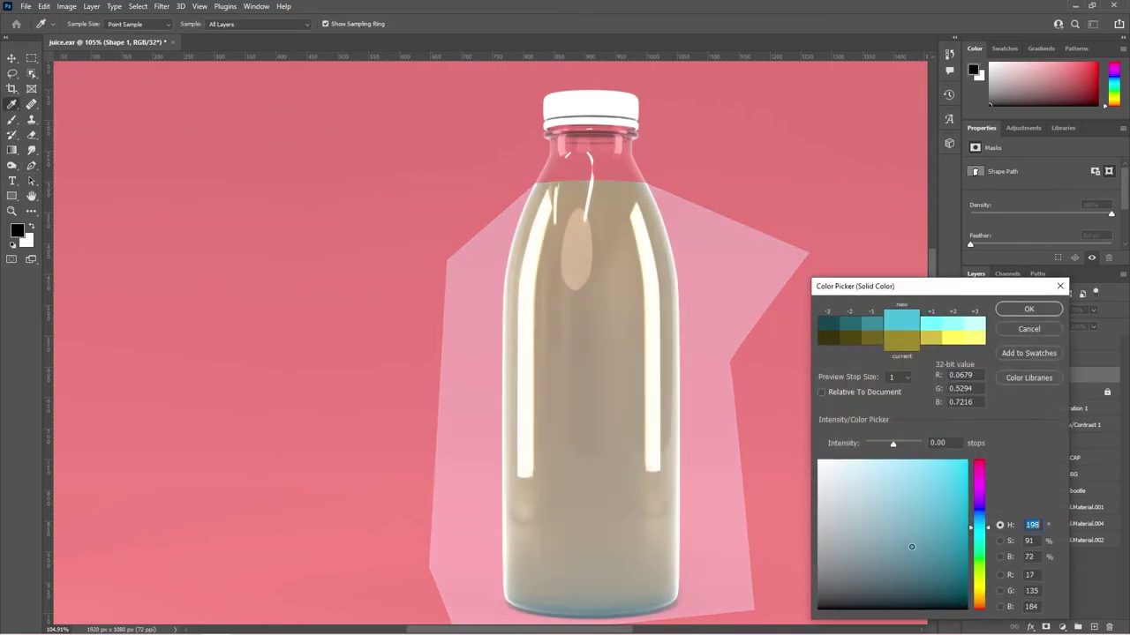
click(858, 468)
drag(906, 533, 944, 581)
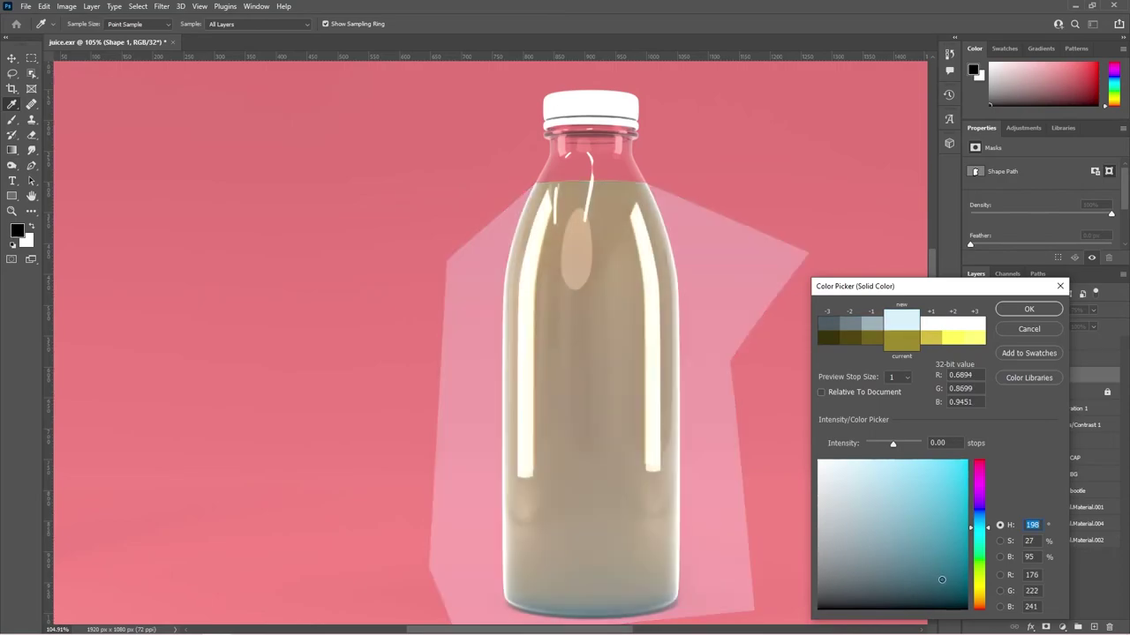
click(974, 566)
click(978, 583)
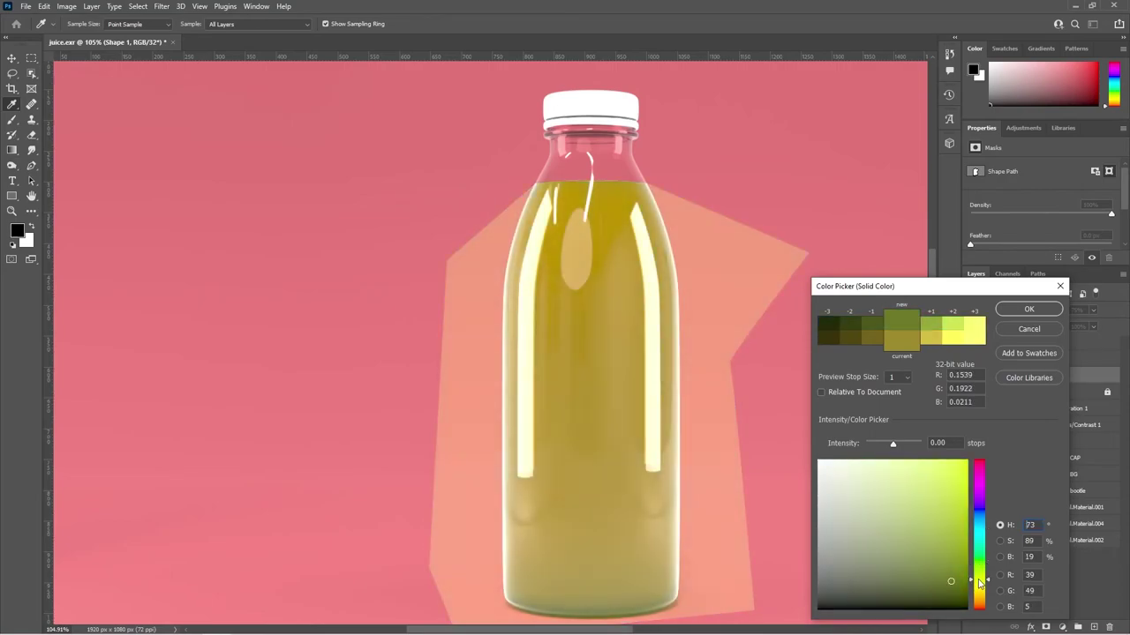
click(980, 591)
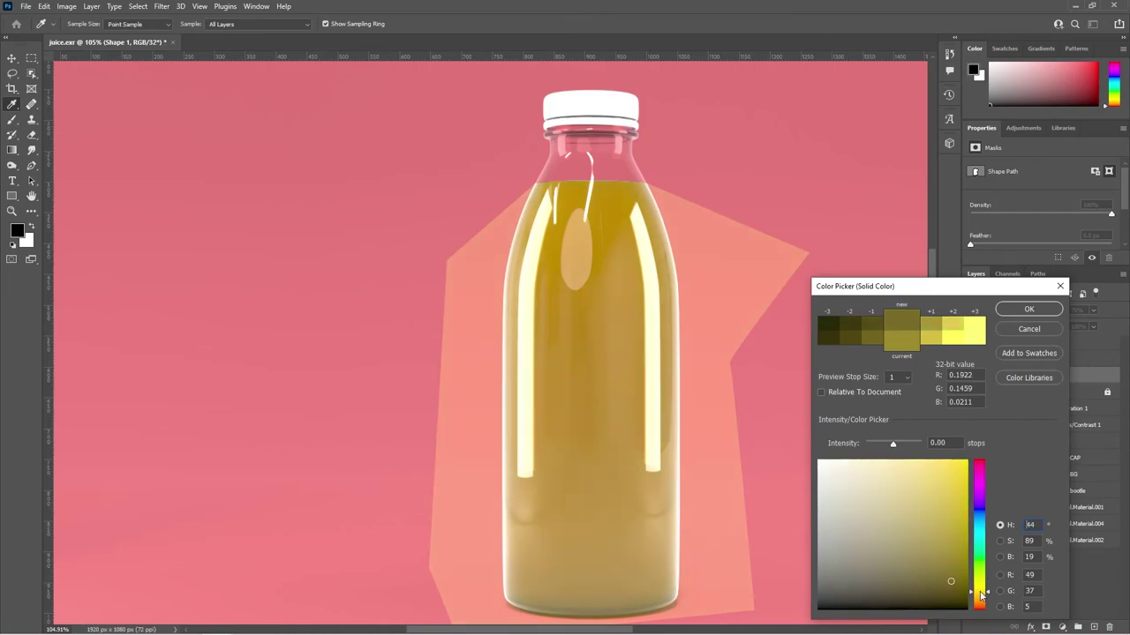
click(985, 606)
click(983, 588)
click(982, 592)
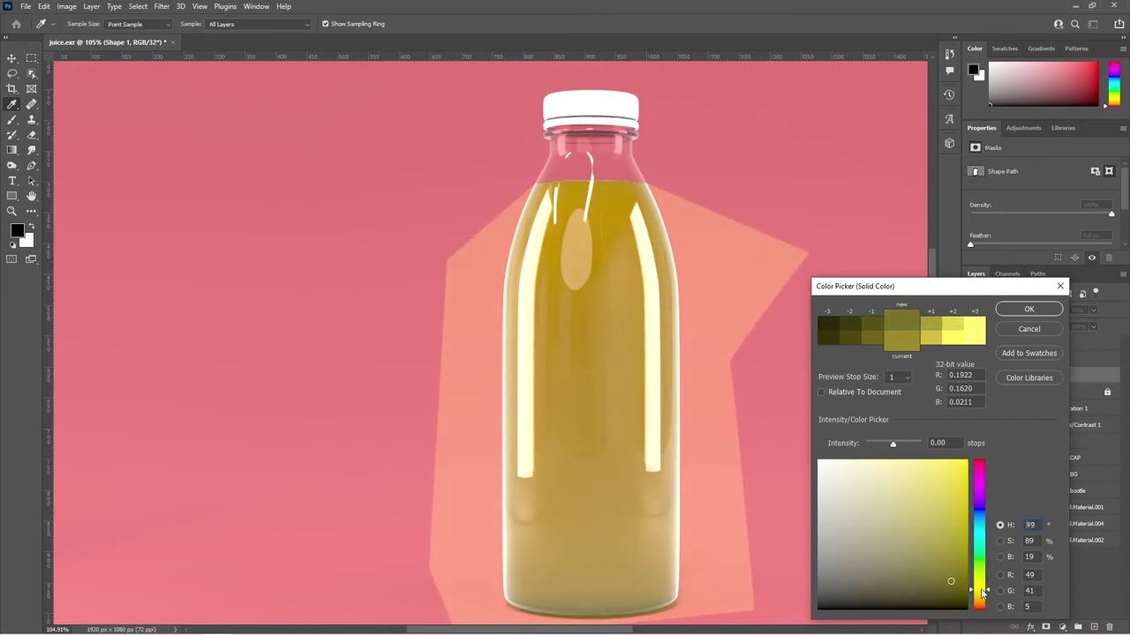
click(1024, 308)
key(p)
alt+scroll(759, 397, down, 2)
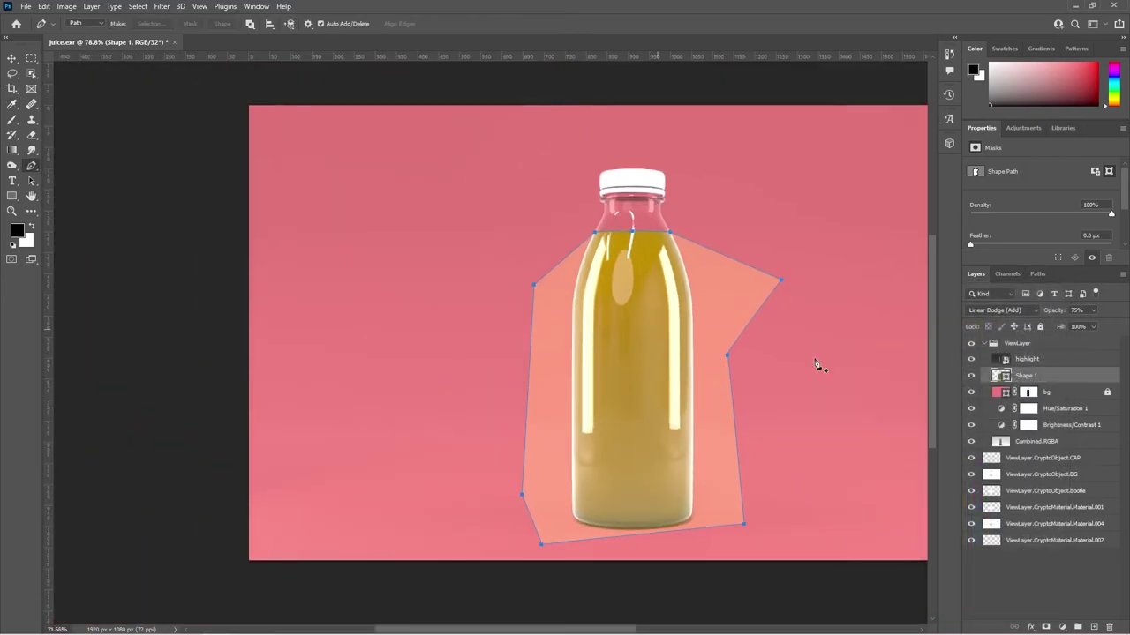
Mask Shape 1 to the bottle's outline using a selection loaded from the ViewLayer.CryptoObject.bootle layer
click(1023, 558)
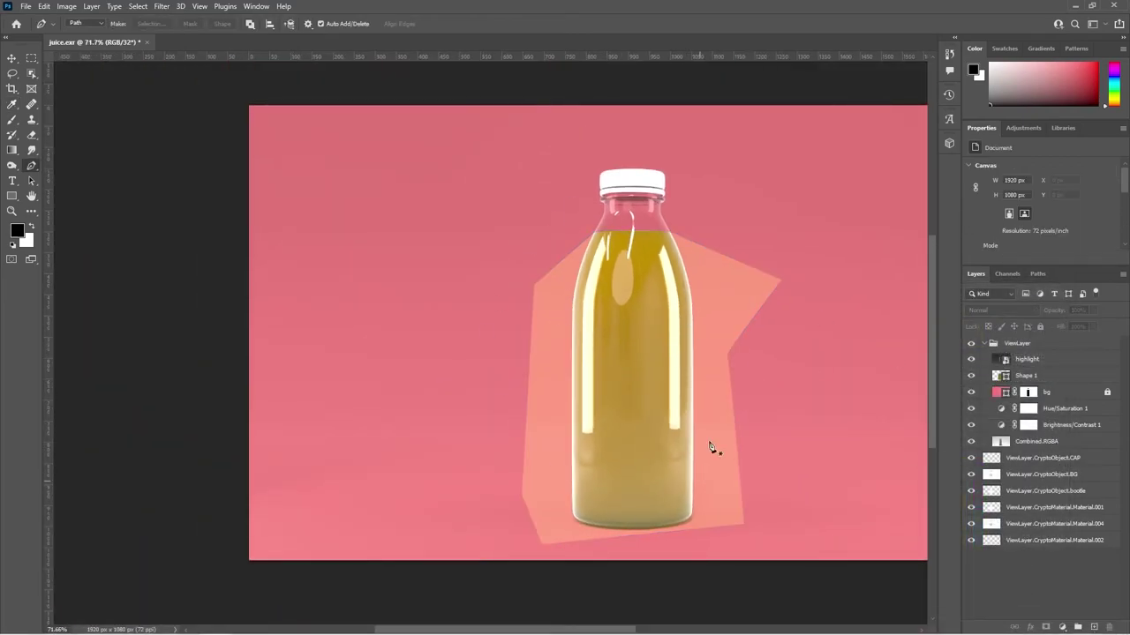
alt+scroll(594, 244, up, 1)
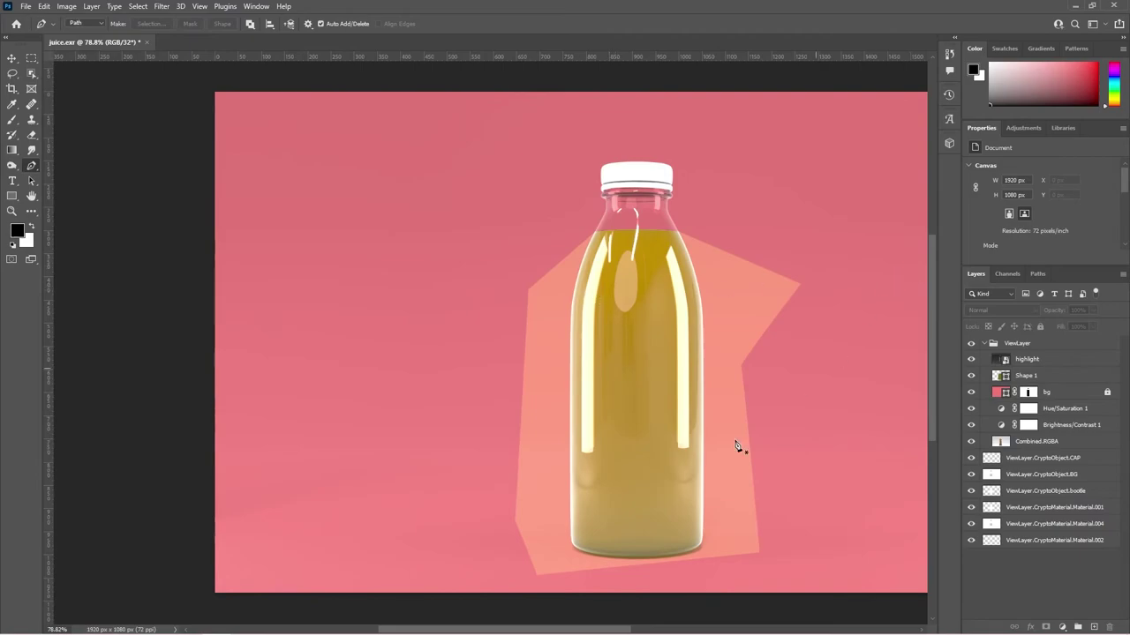
click(1054, 378)
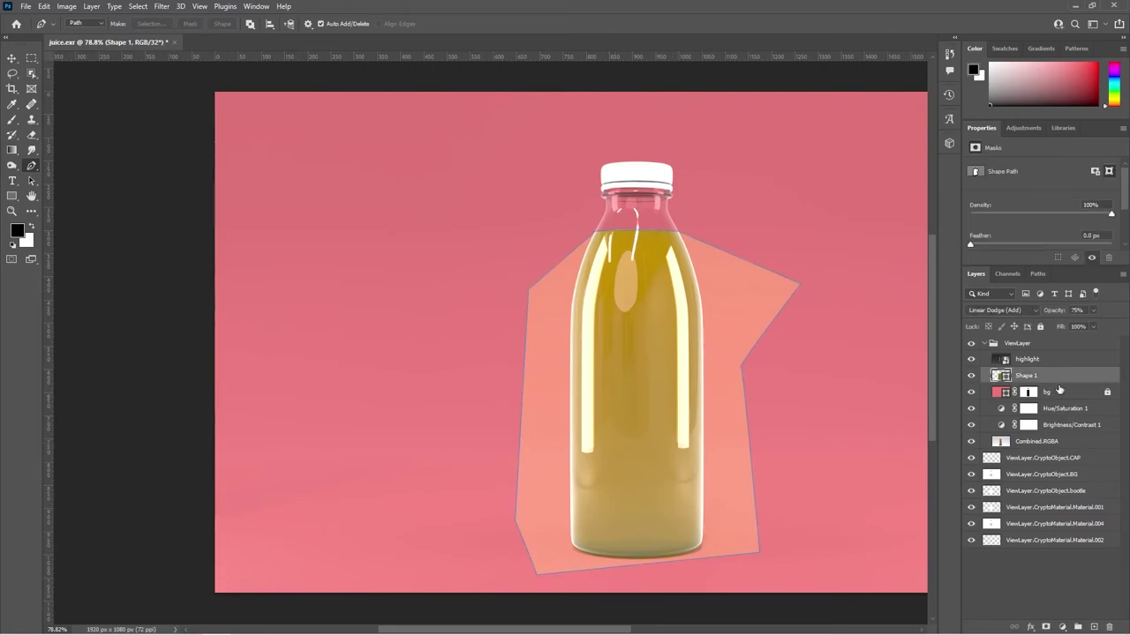
click(1046, 491)
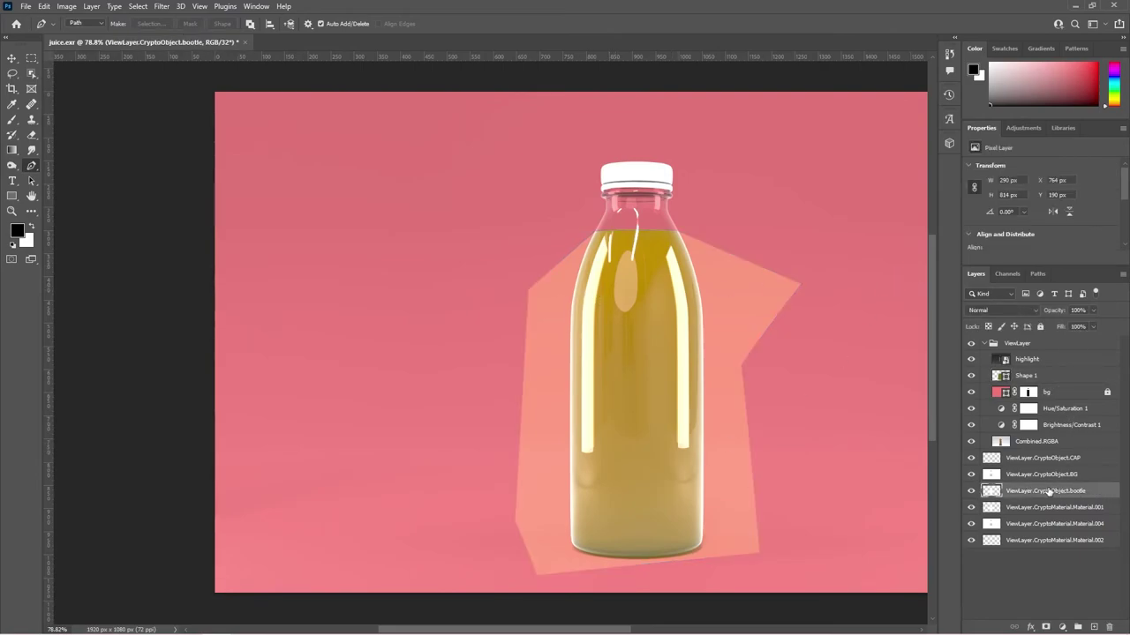
ctrl+click(990, 492)
click(1028, 376)
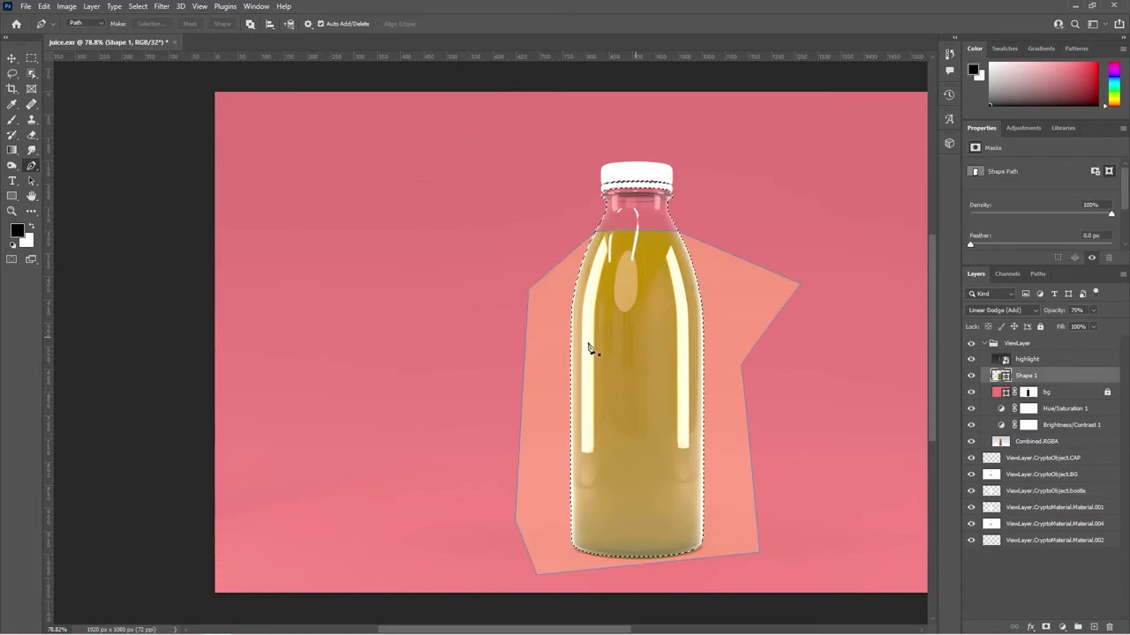
click(1045, 627)
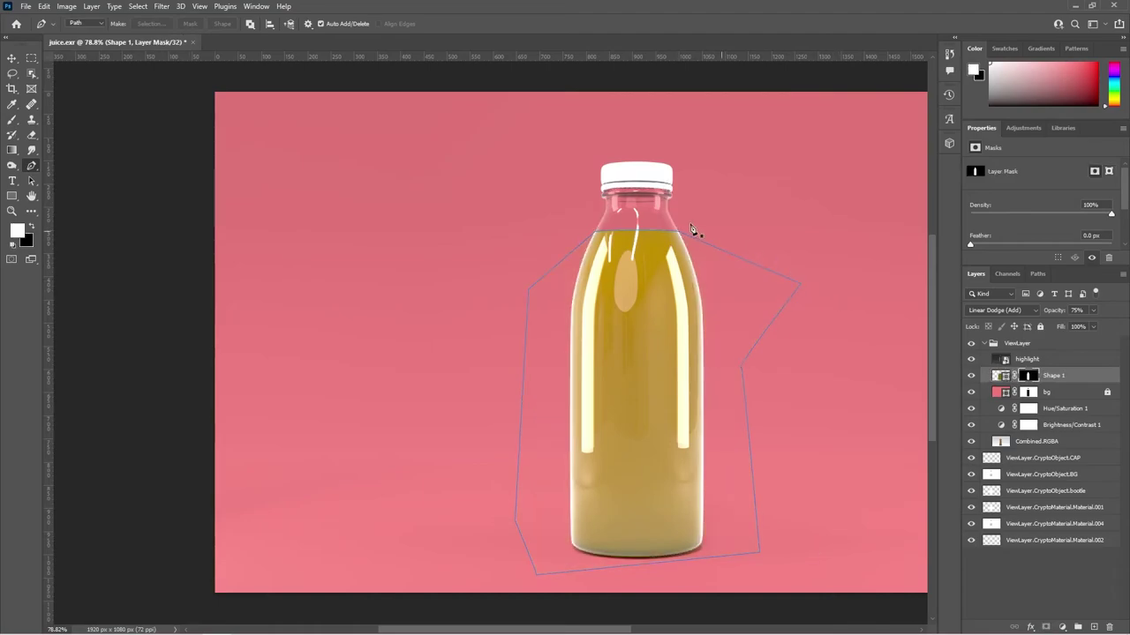
alt+scroll(545, 285, down, 3)
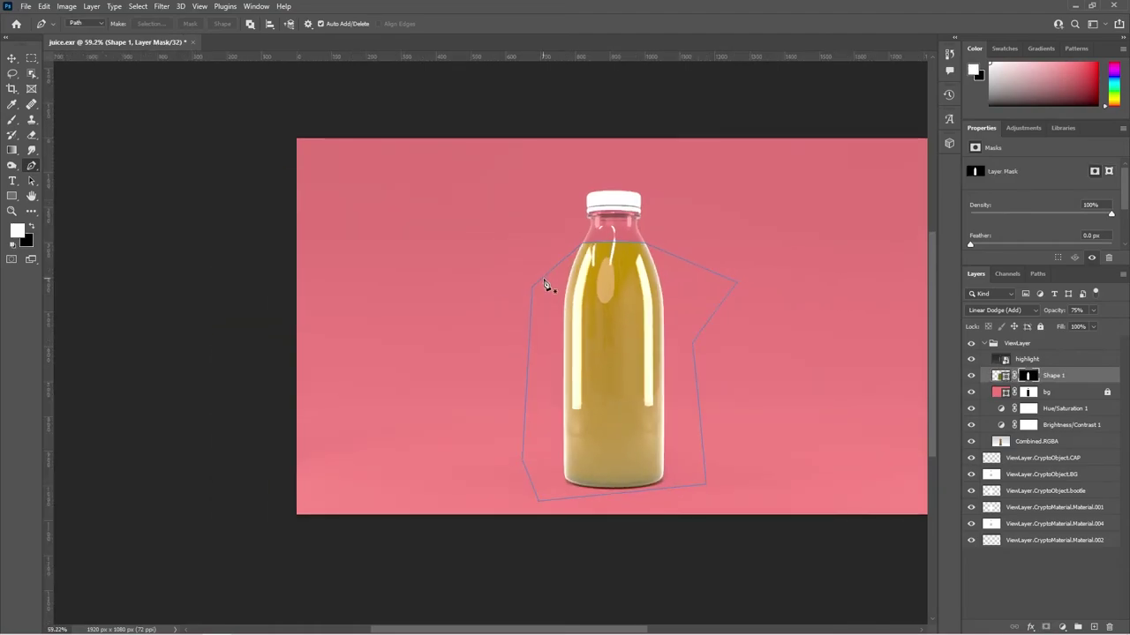
Rename the Shape 1 layer to "juice color"
click(11, 58)
click(163, 240)
alt+scroll(594, 328, down, 3)
ctrl+scroll(547, 335, right, 2)
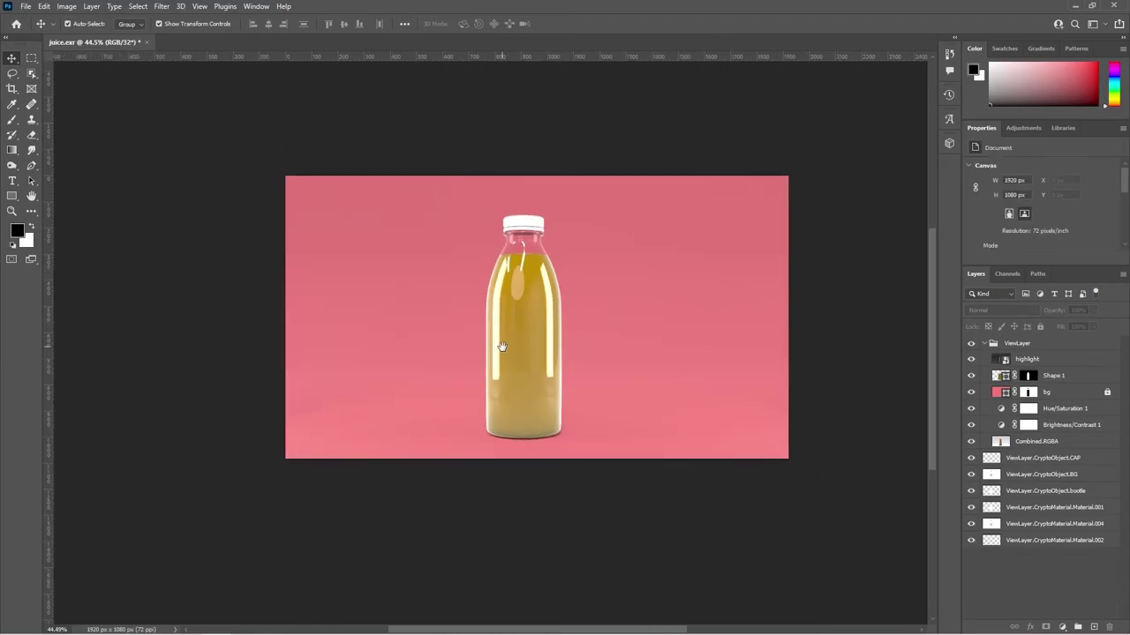
double_click(1061, 376)
key(BackSpace)
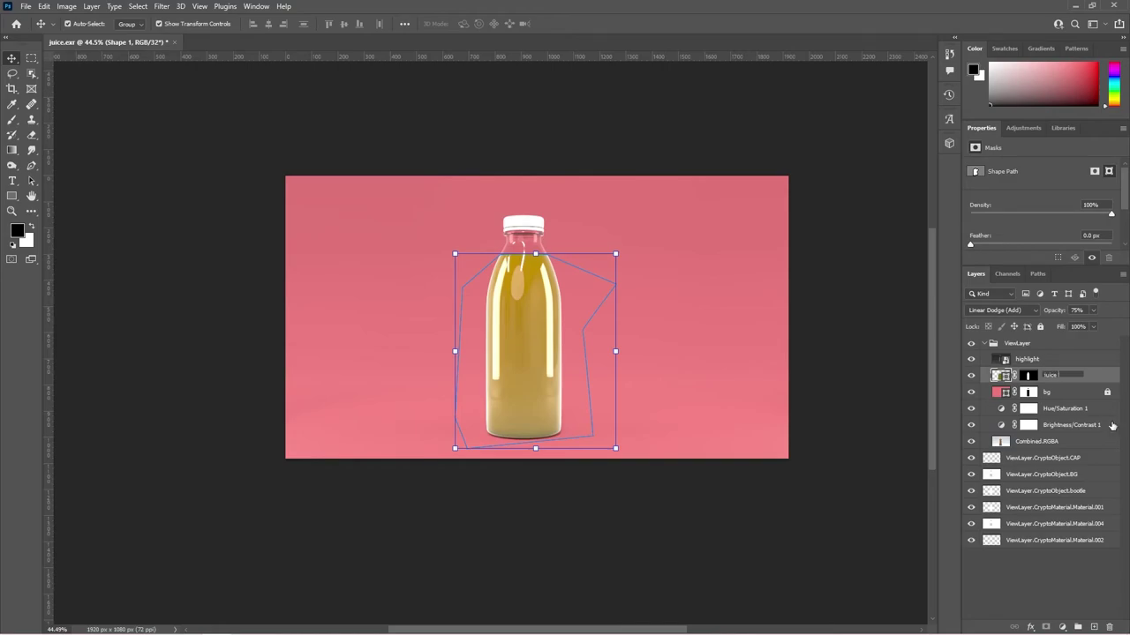
text(juice color)
key(Return)
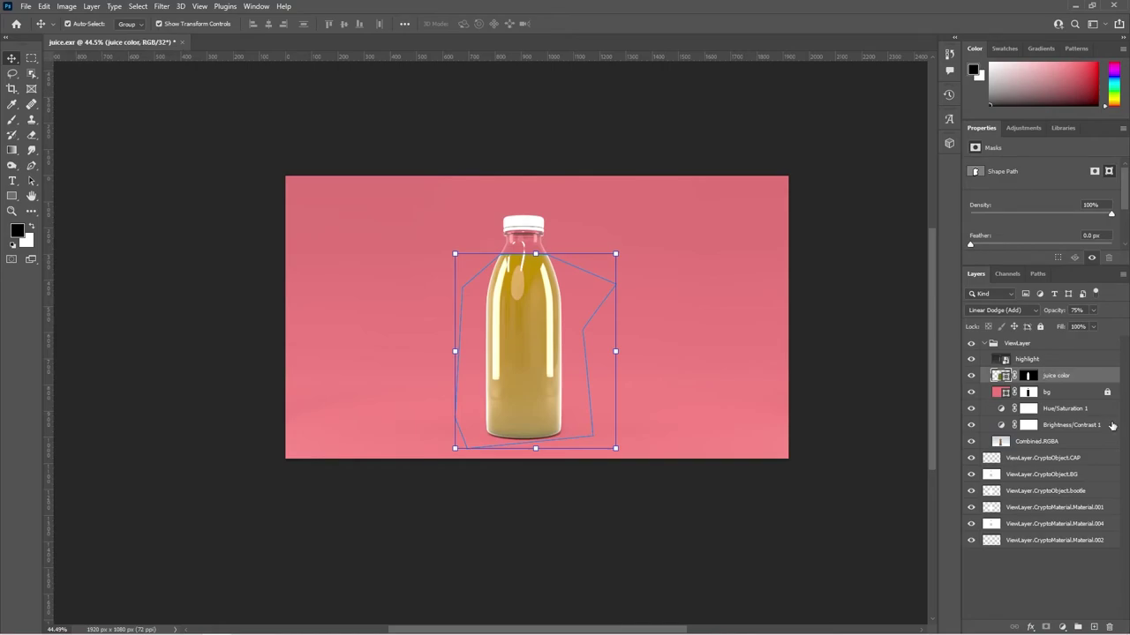
click(1058, 396)
click(1071, 377)
alt+scroll(532, 367, up, 2)
drag(639, 608, 653, 620)
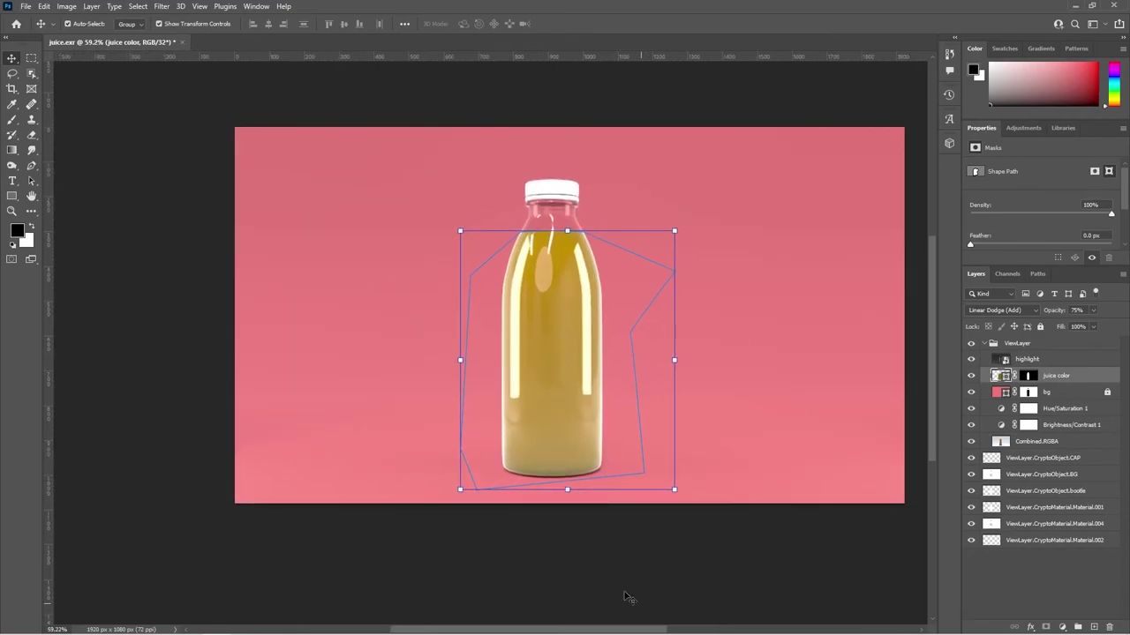
alt+scroll(471, 492, up, 1)
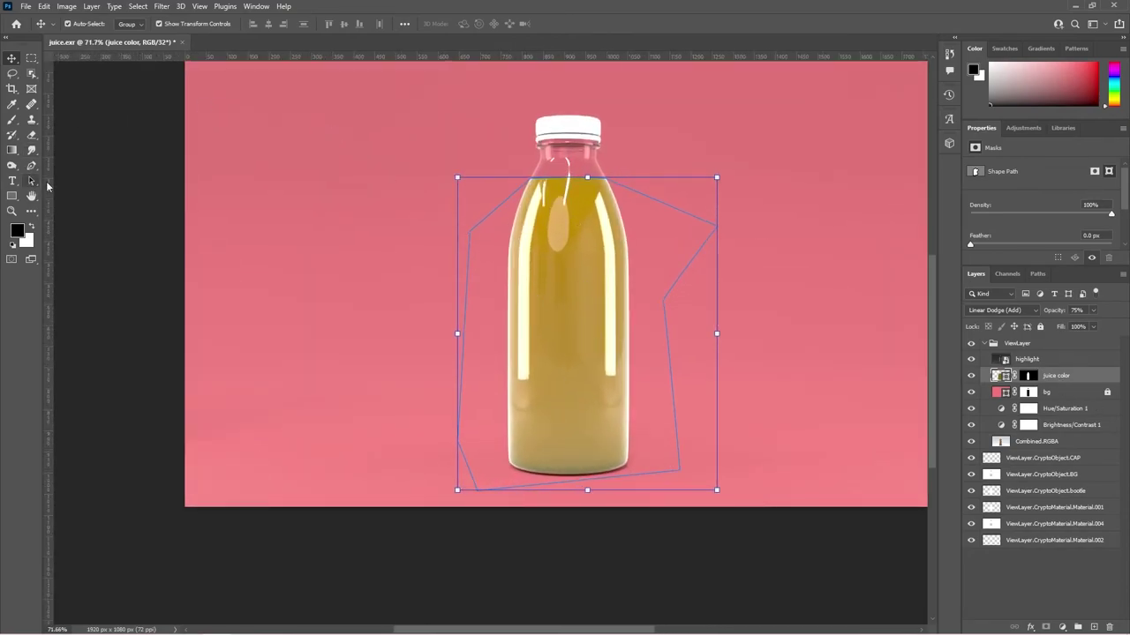
Draw a white rectangle about 288 × 463 px over the bottle's body and convert it to a smart object
click(439, 325)
drag(574, 247, 549, 291)
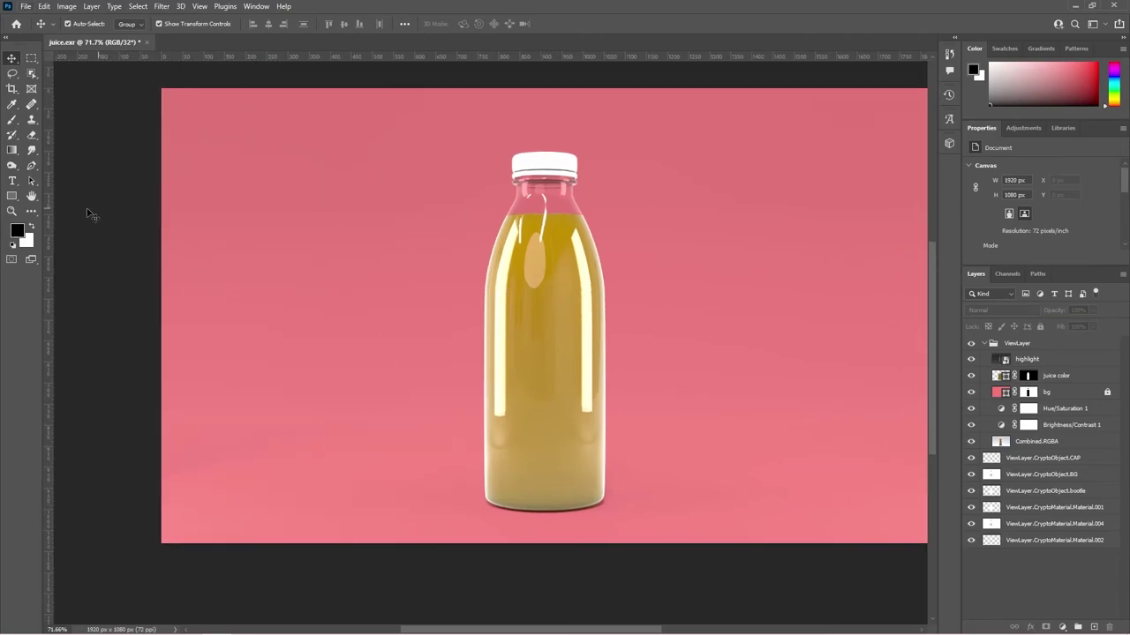
click(17, 198)
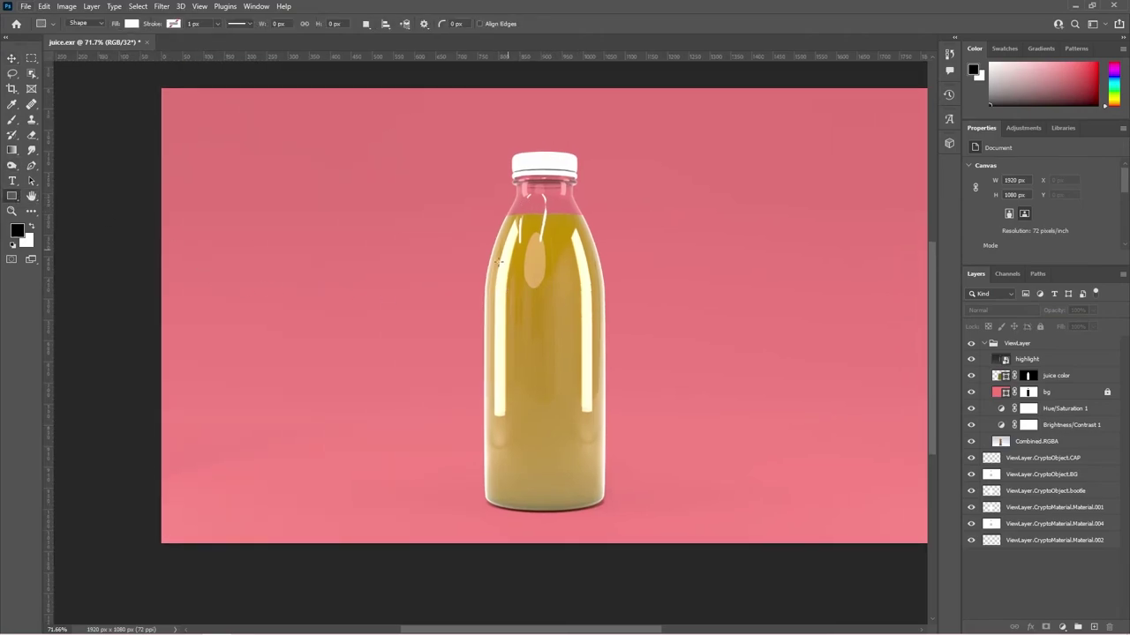
alt+scroll(415, 324, up, 1)
drag(544, 385, 526, 336)
drag(477, 245, 611, 458)
right_click(1057, 365)
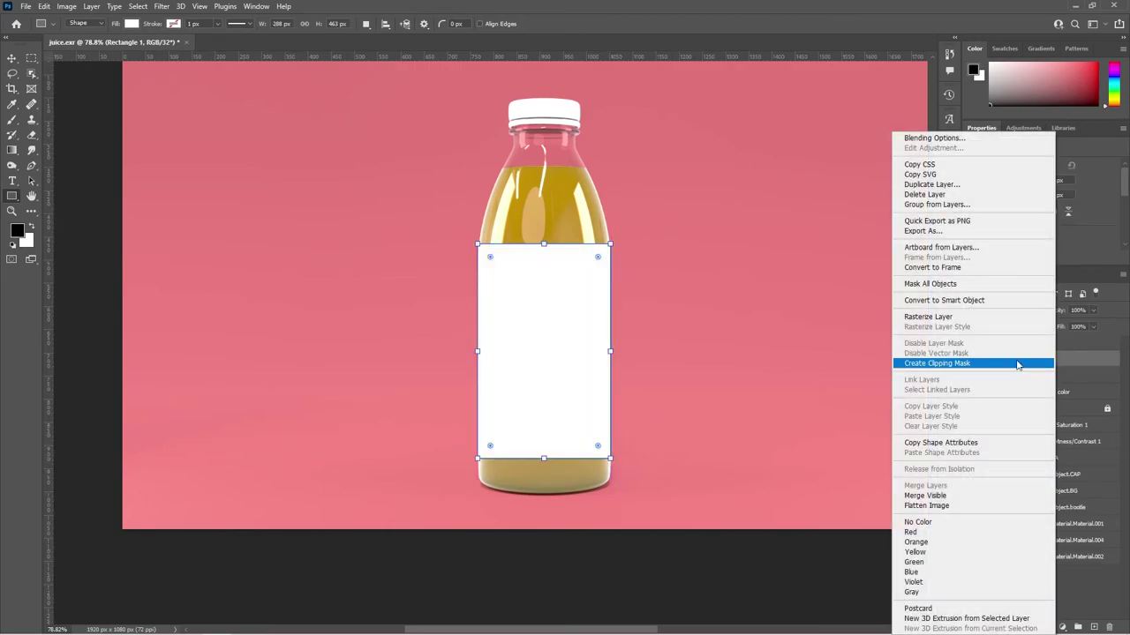
click(965, 304)
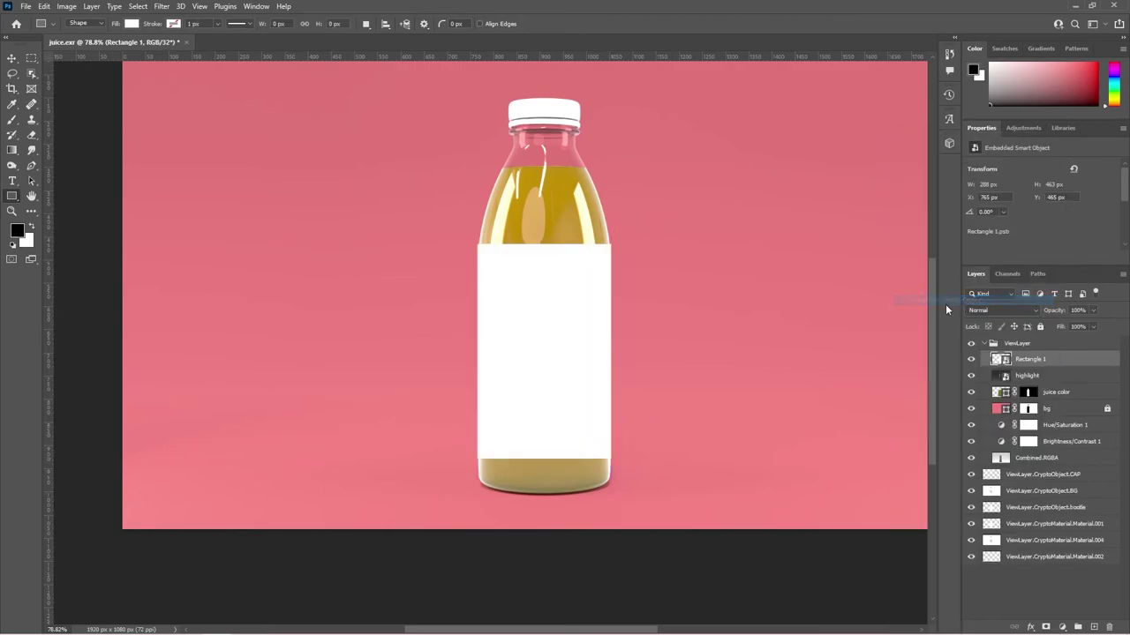
Warp the white rectangle so its upper and lower edges curve downward to follow the bottle's roundness
alt+scroll(479, 294, up, 3)
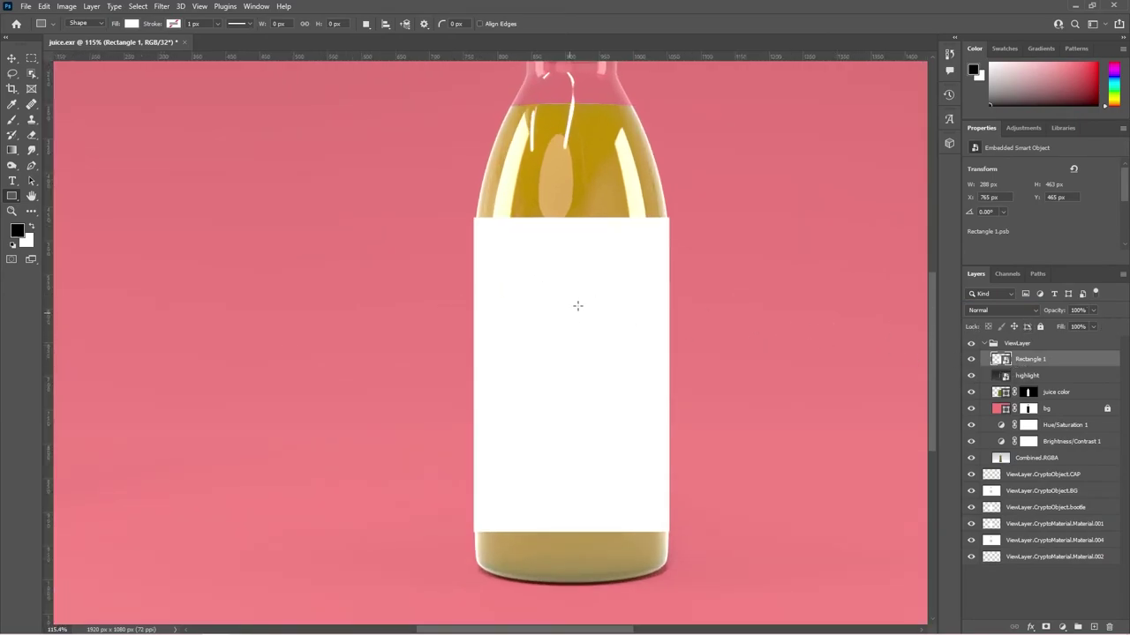
key(v)
right_click(623, 267)
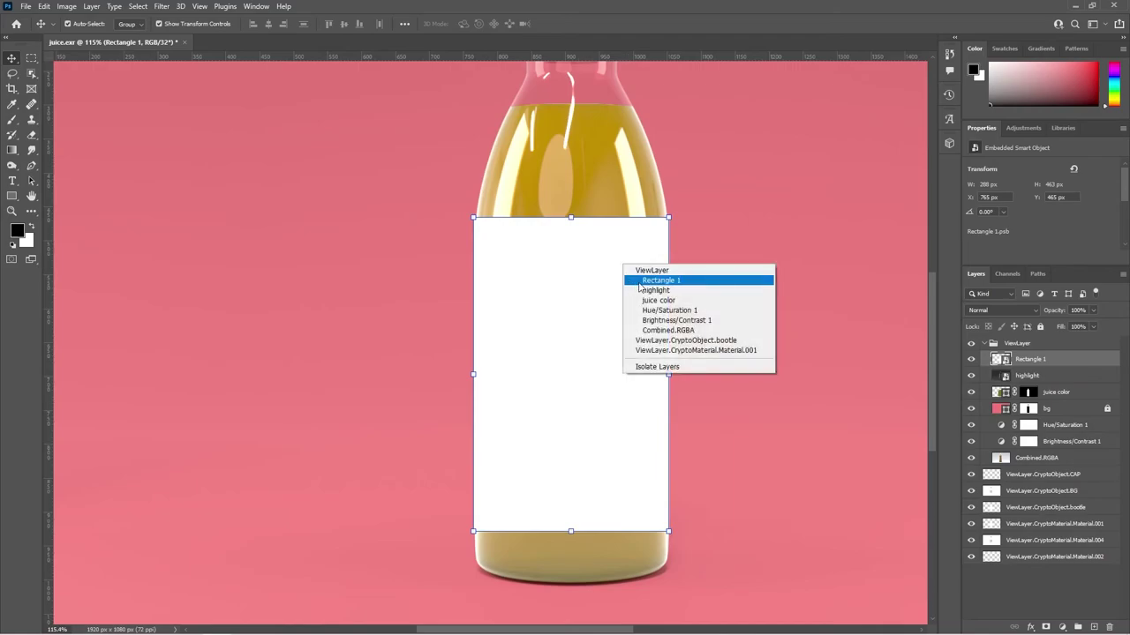
click(618, 259)
key(ctrl+t)
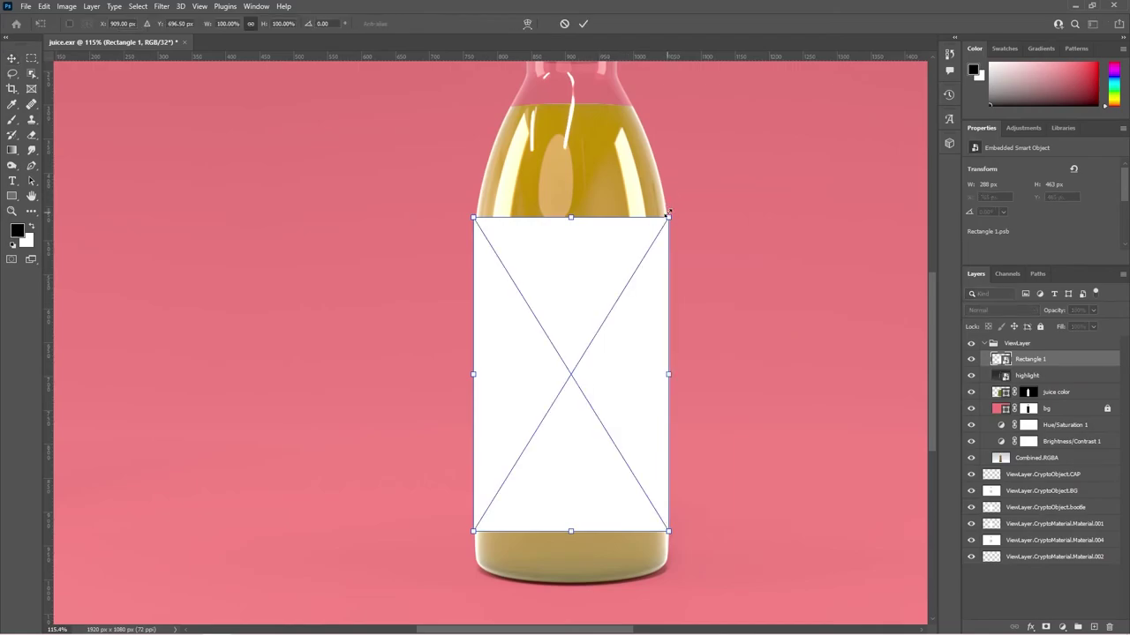
right_click(577, 298)
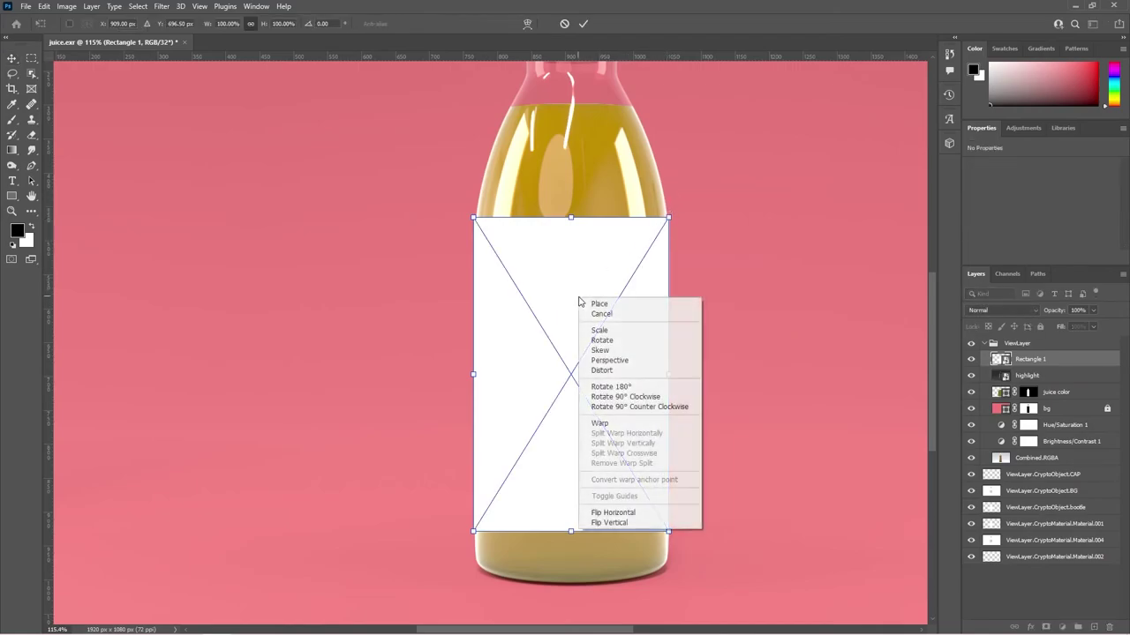
click(629, 423)
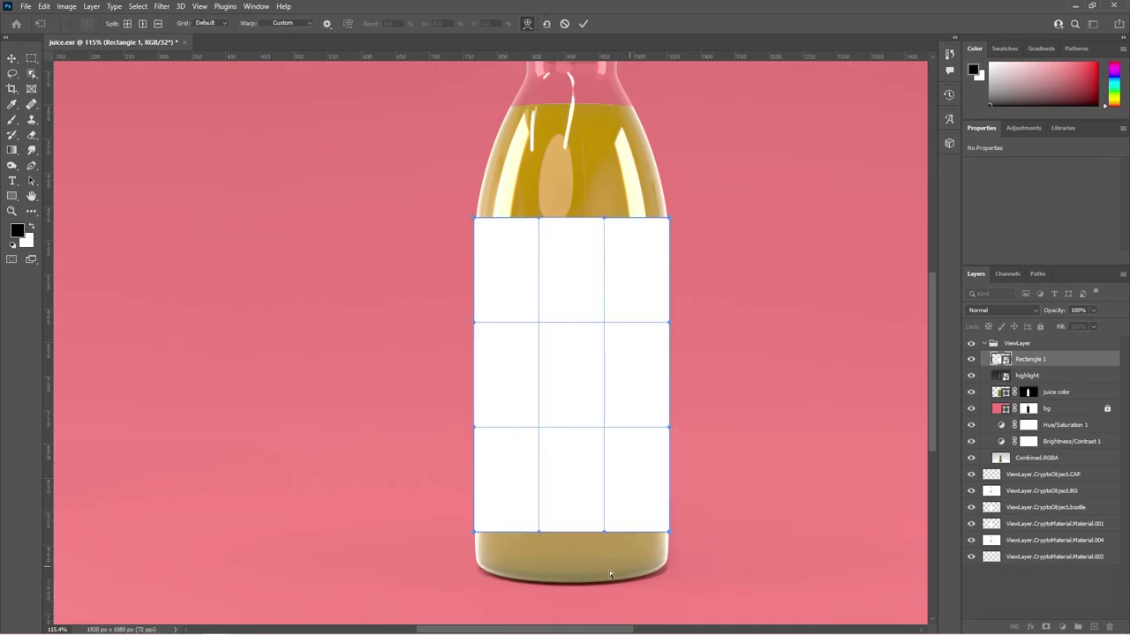
drag(540, 534, 538, 548)
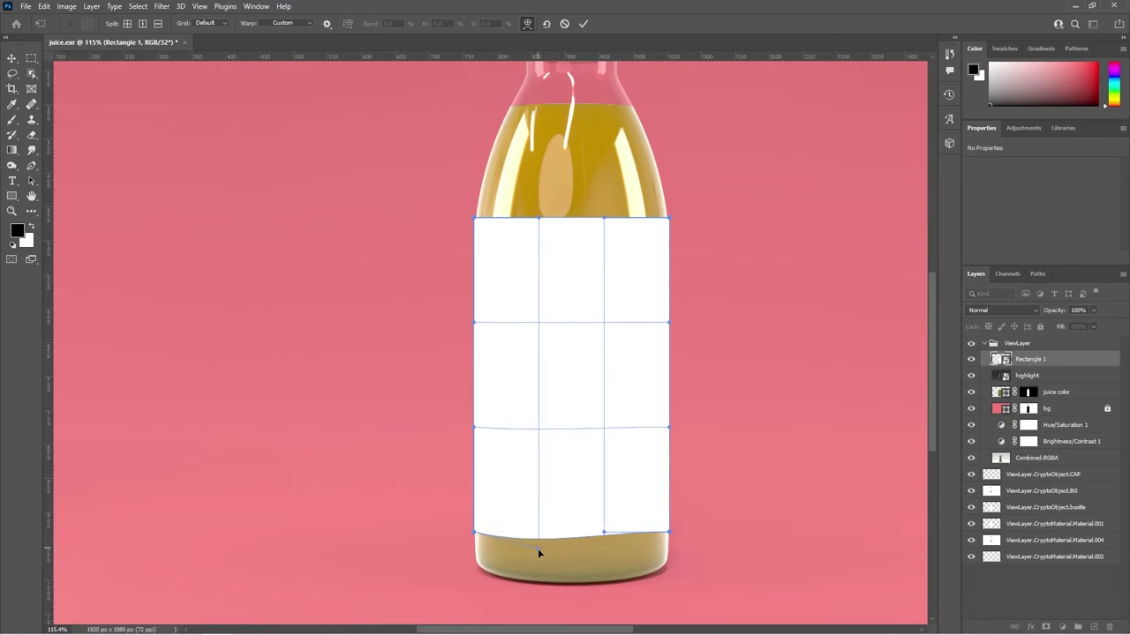
drag(603, 535, 606, 549)
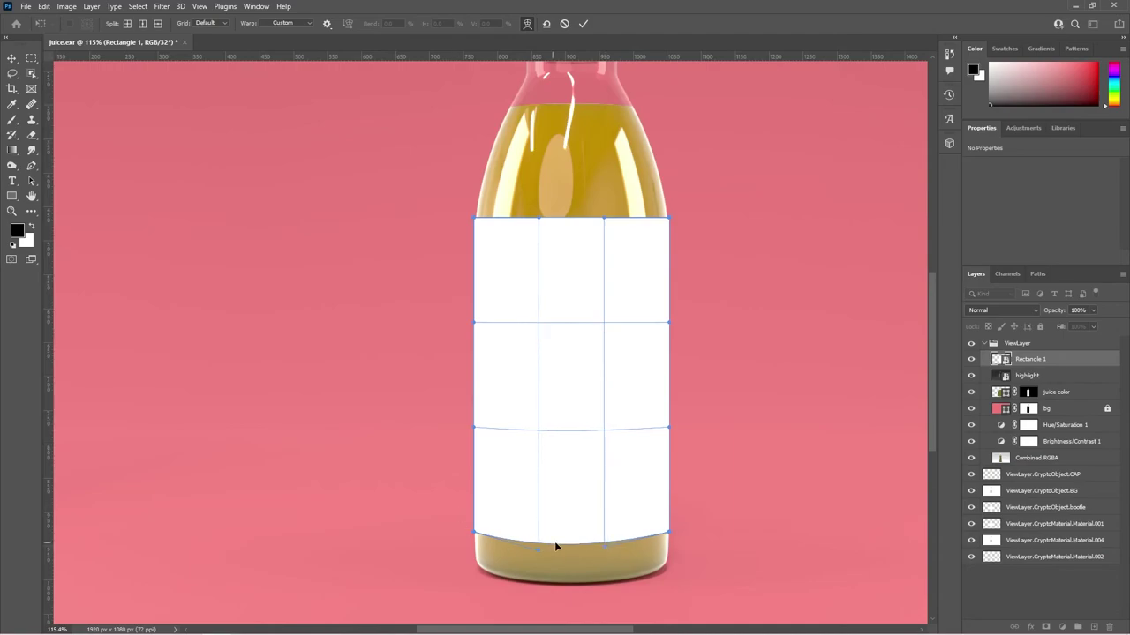
mouse_move(537, 217)
mouse_down()
mouse_move(540, 229)
mouse_move(604, 234)
mouse_move(533, 234)
mouse_up()
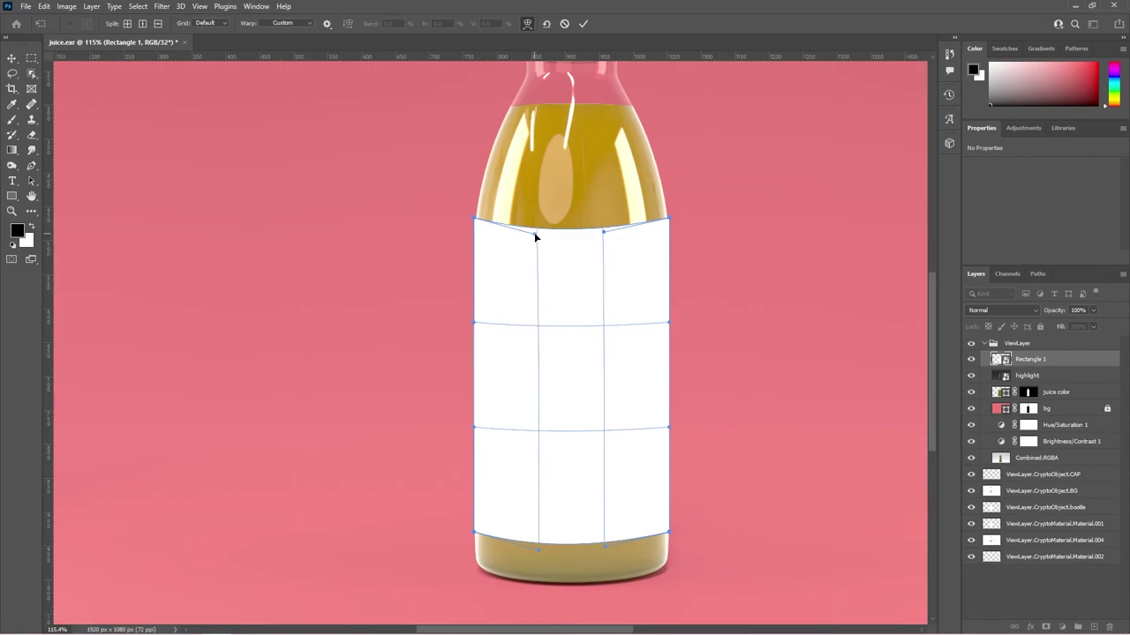
click(583, 24)
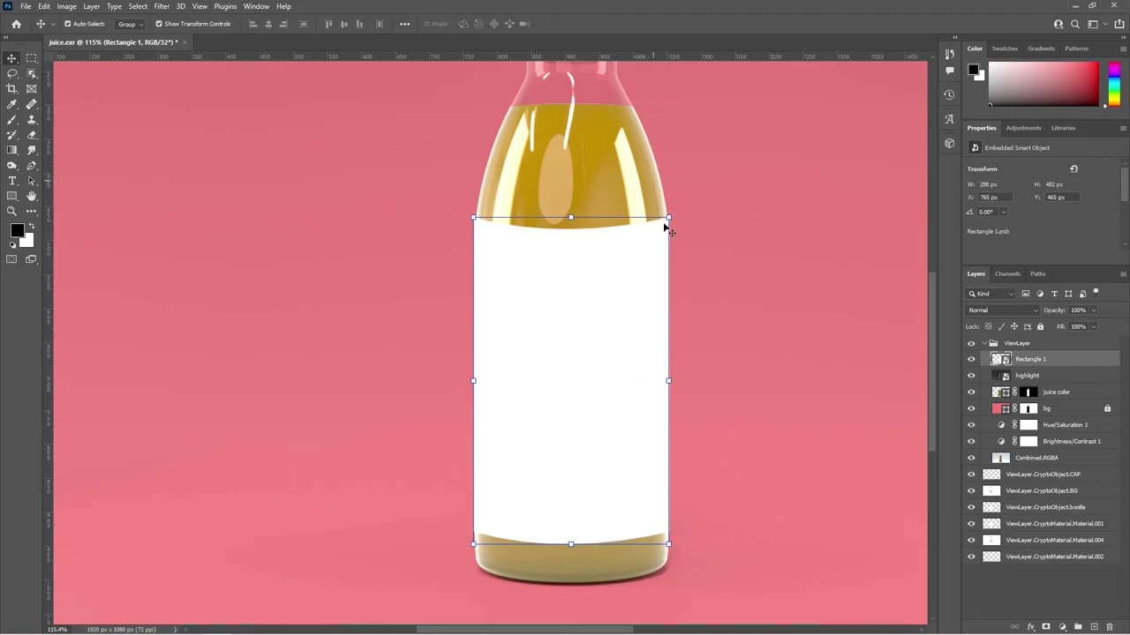
Mask the warped Rectangle 1 to the bottle's outline using a selection loaded from the ViewLayer.CryptoObject.bootle layer
click(1073, 509)
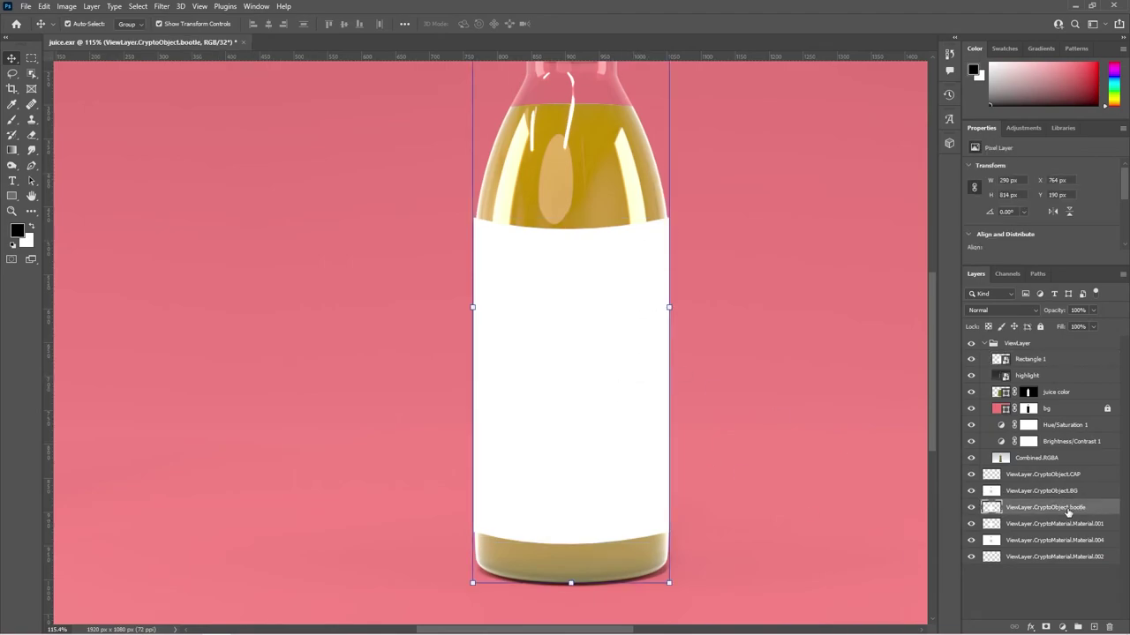
ctrl+click(992, 509)
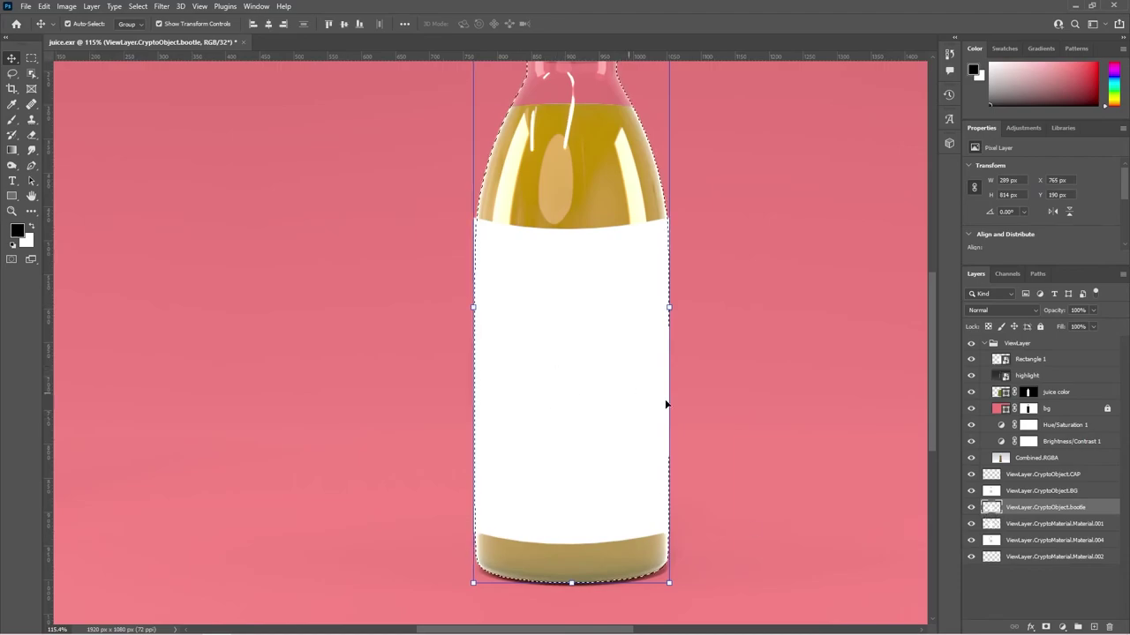
alt+scroll(526, 362, down, 2)
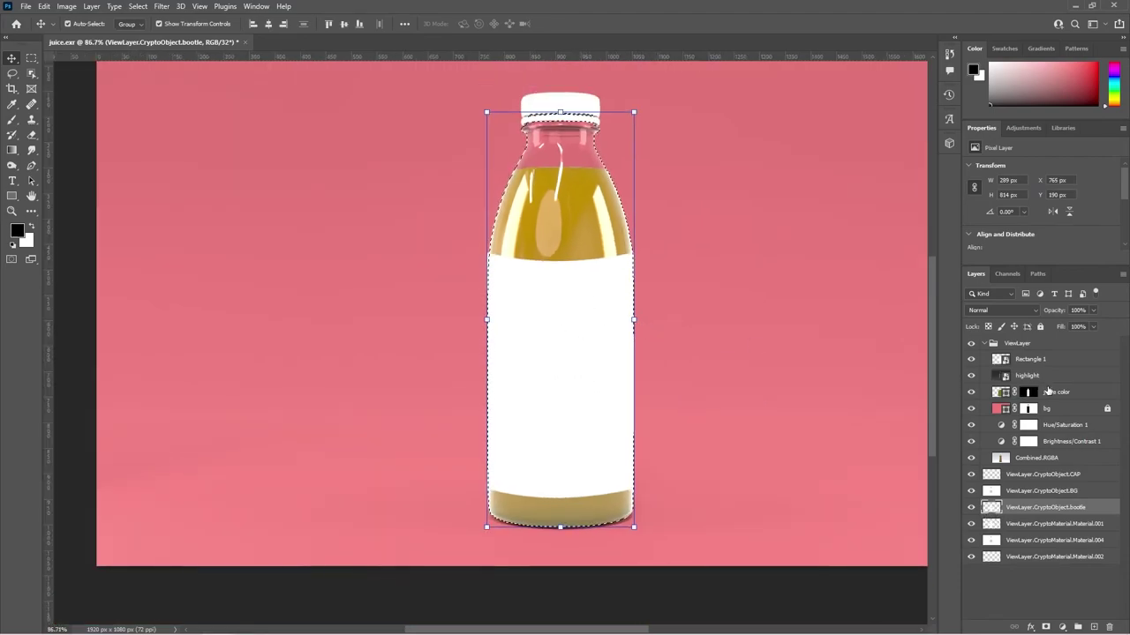
click(1055, 359)
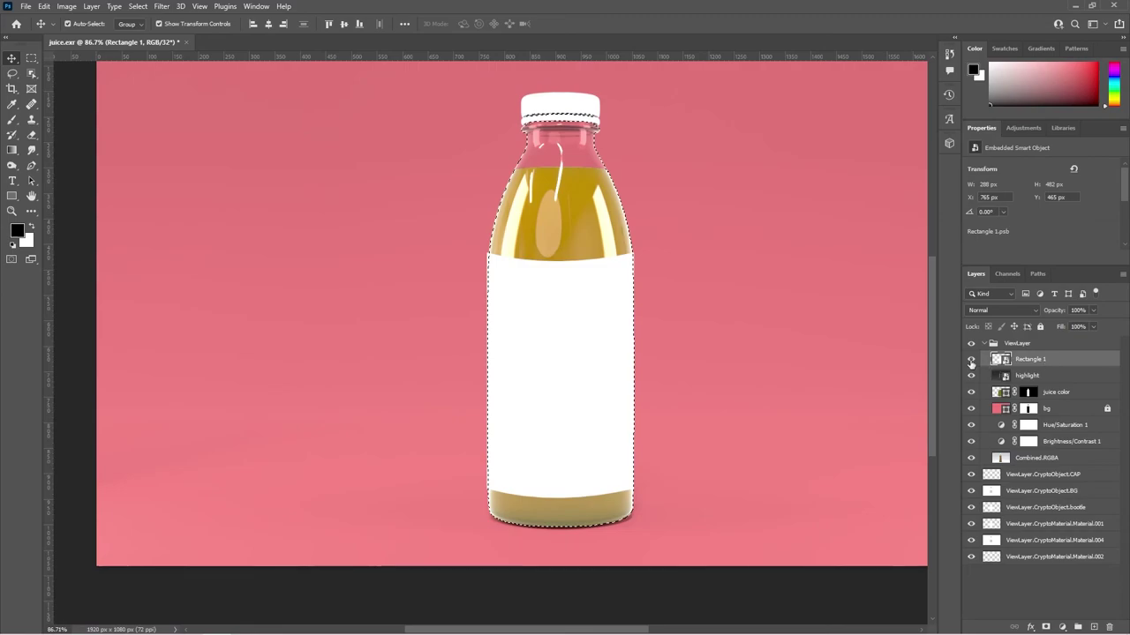
click(1047, 626)
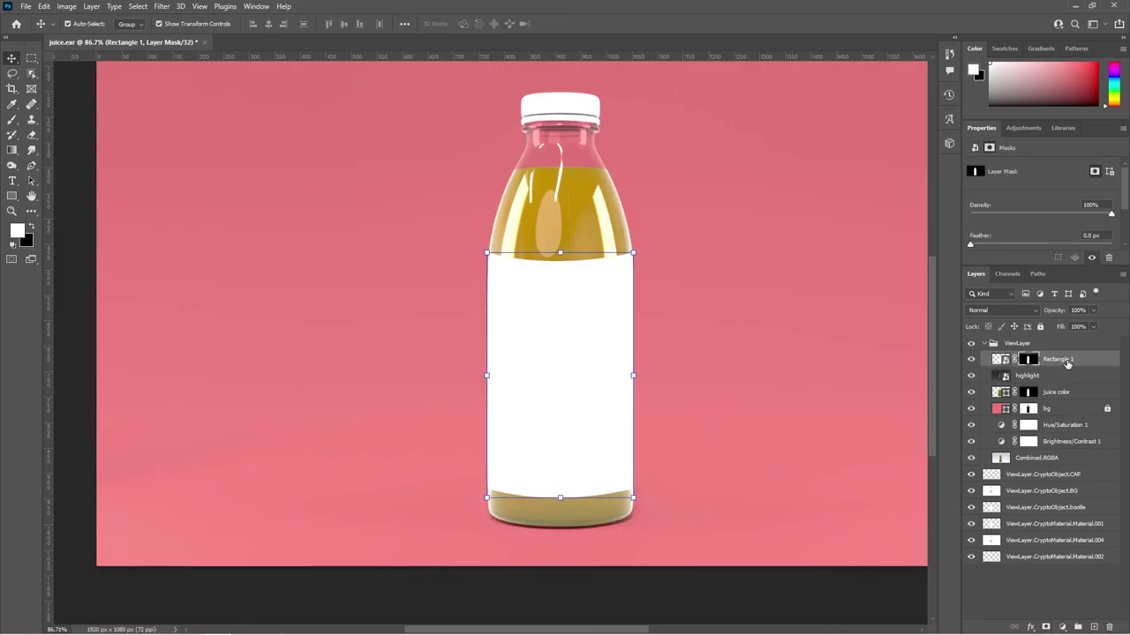
Rename Rectangle 1 to "label" and place it directly below the highlight layer
double_click(1059, 359)
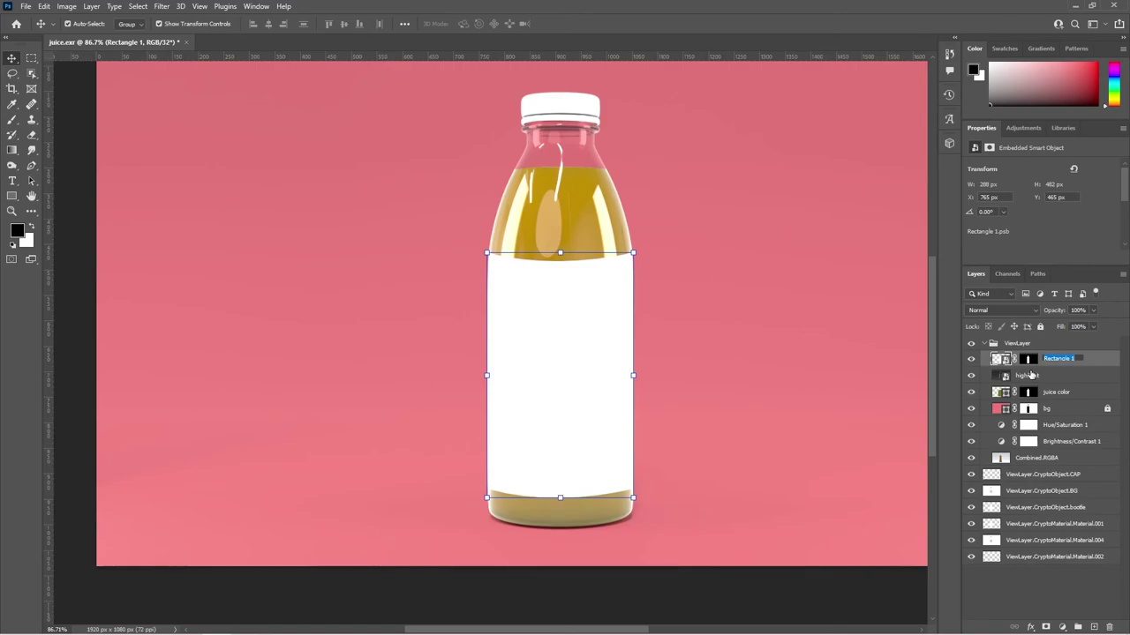
key(BackSpace)
key(Return)
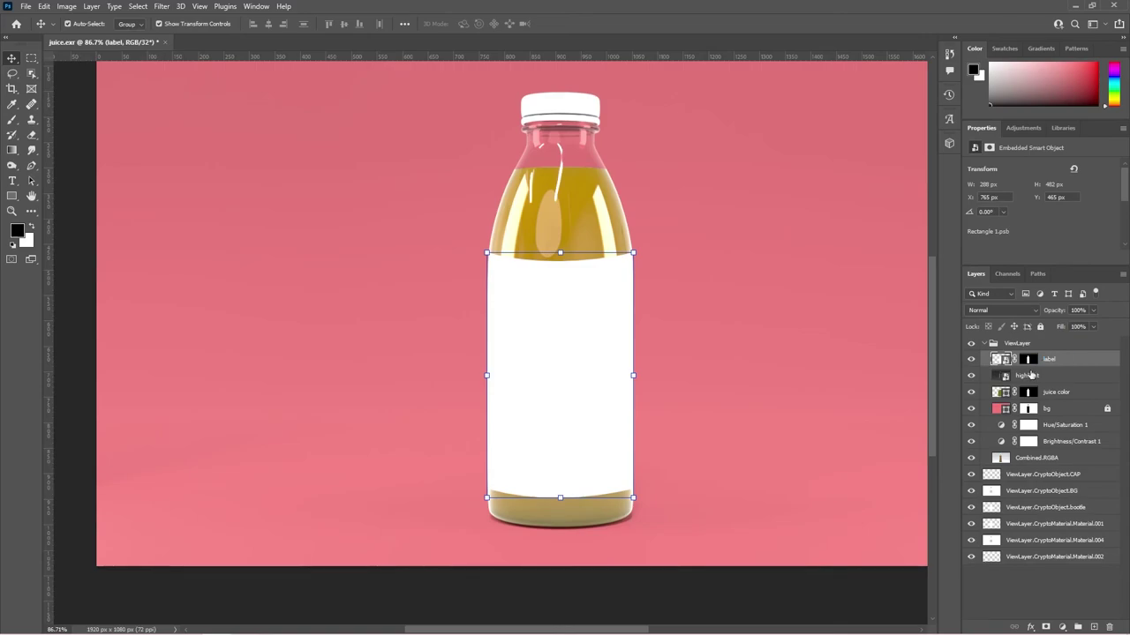
mouse_move(1019, 372)
mouse_down()
mouse_move(990, 383)
mouse_move(1013, 363)
mouse_up()
drag(1062, 362, 1028, 377)
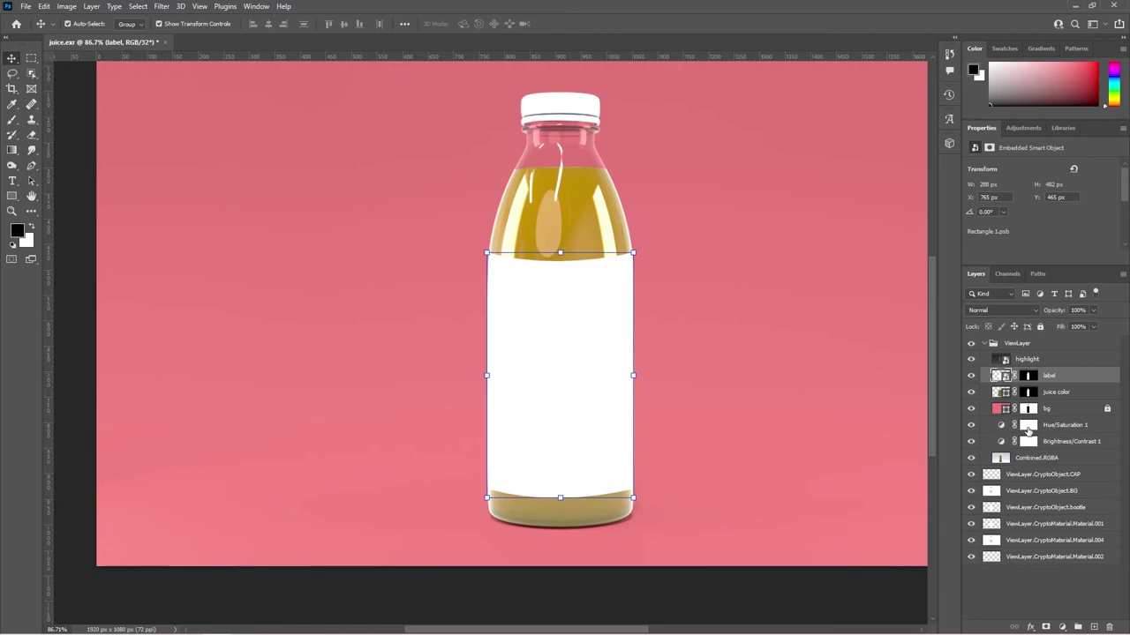
Inside the label smart object, hide the white rectangle and add the text "juice" in white Sometime Regular
double_click(997, 375)
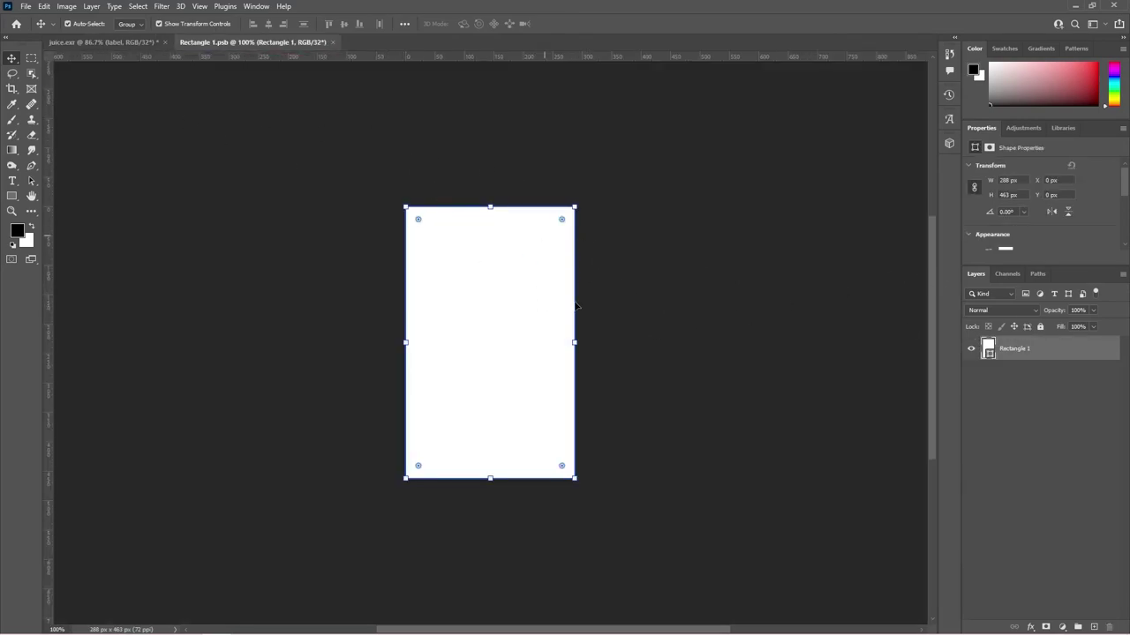
click(972, 349)
click(12, 181)
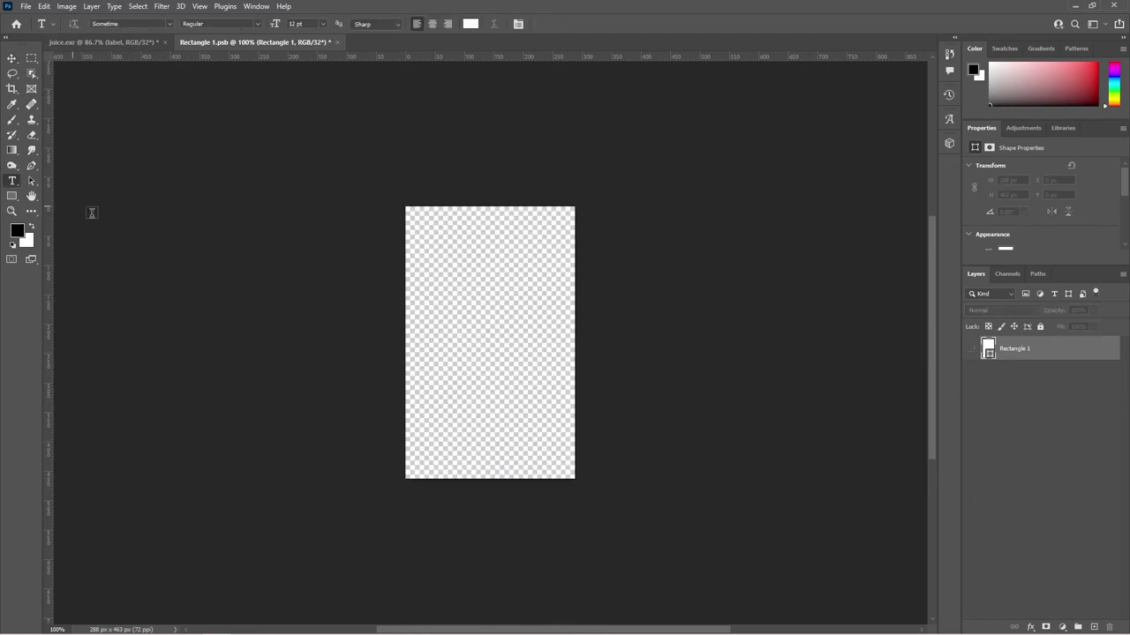
alt+scroll(427, 383, up, 2)
click(469, 432)
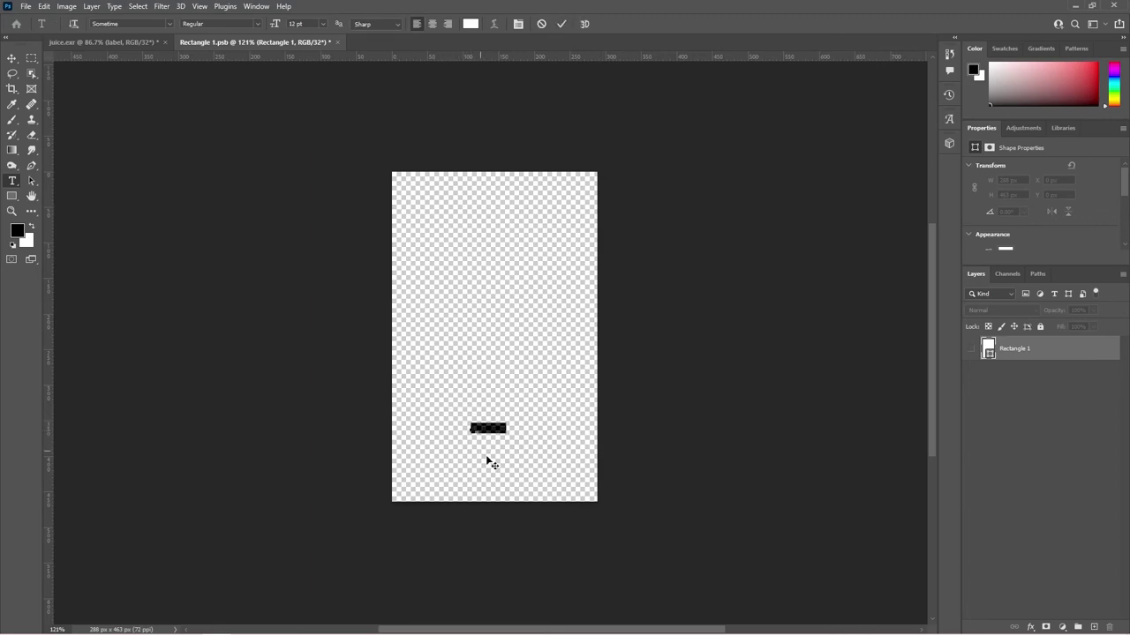
key(BackSpace)
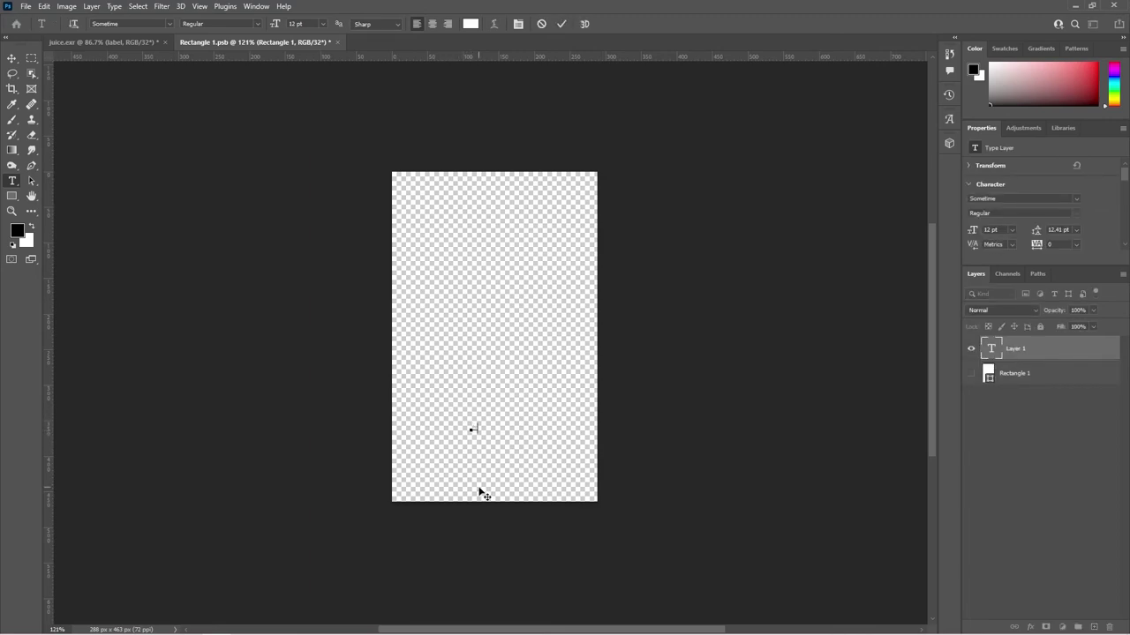
click(561, 23)
Rotate the "juice" text to -90°, enlarge it to about 238 pt across the label, and save it back into juice.exr
key(v)
drag(490, 424, 452, 336)
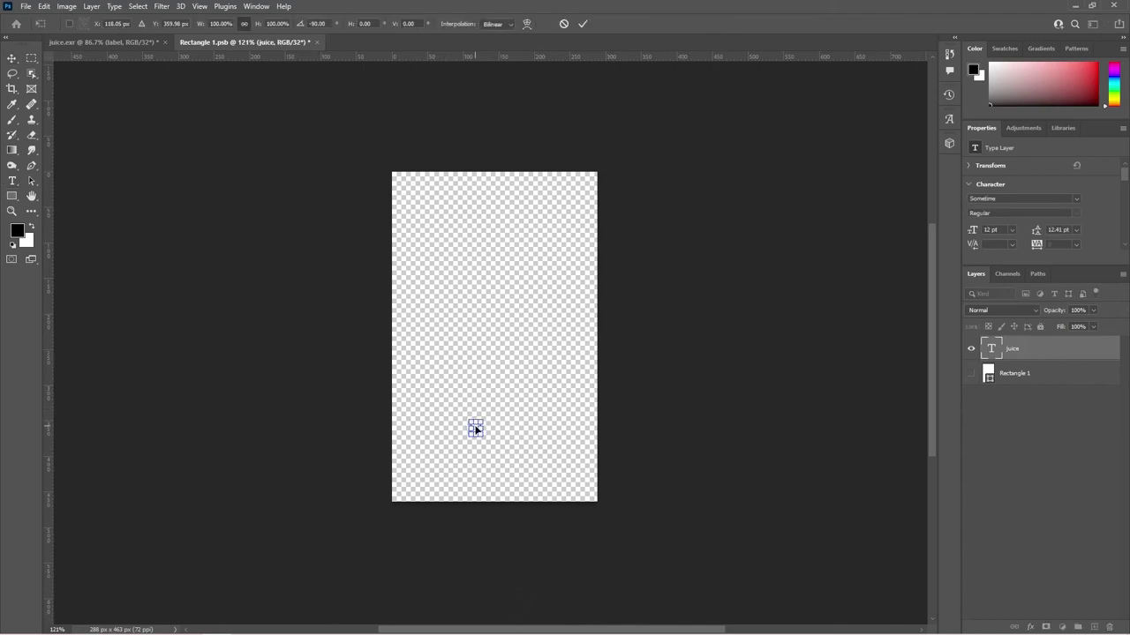
drag(475, 416, 476, 181)
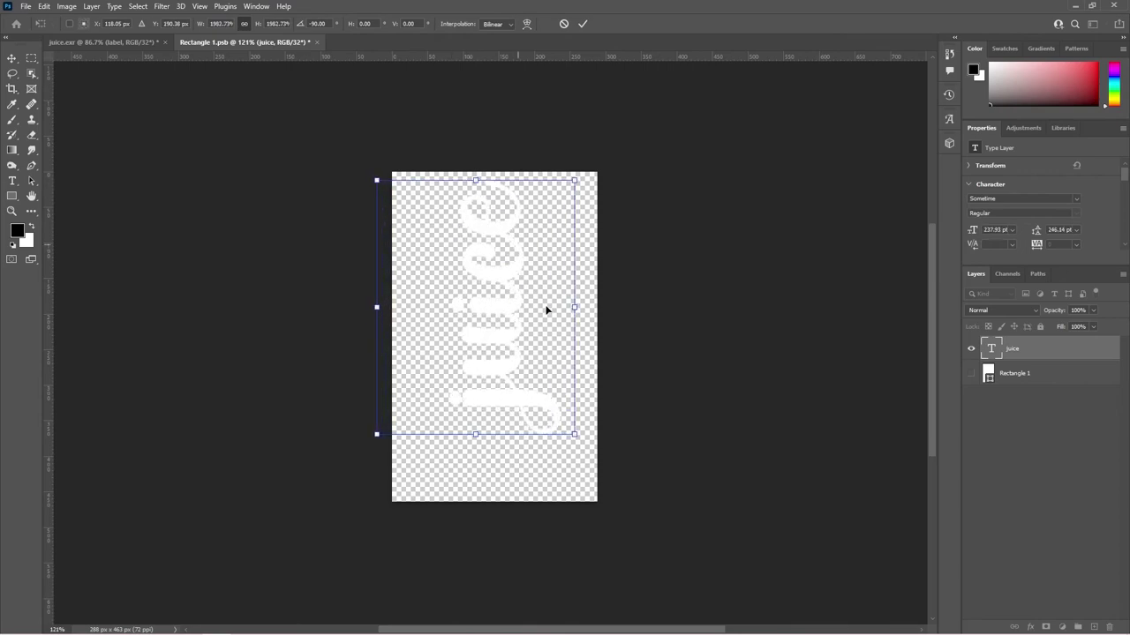
mouse_move(499, 340)
mouse_down()
mouse_move(506, 377)
mouse_move(502, 348)
mouse_up()
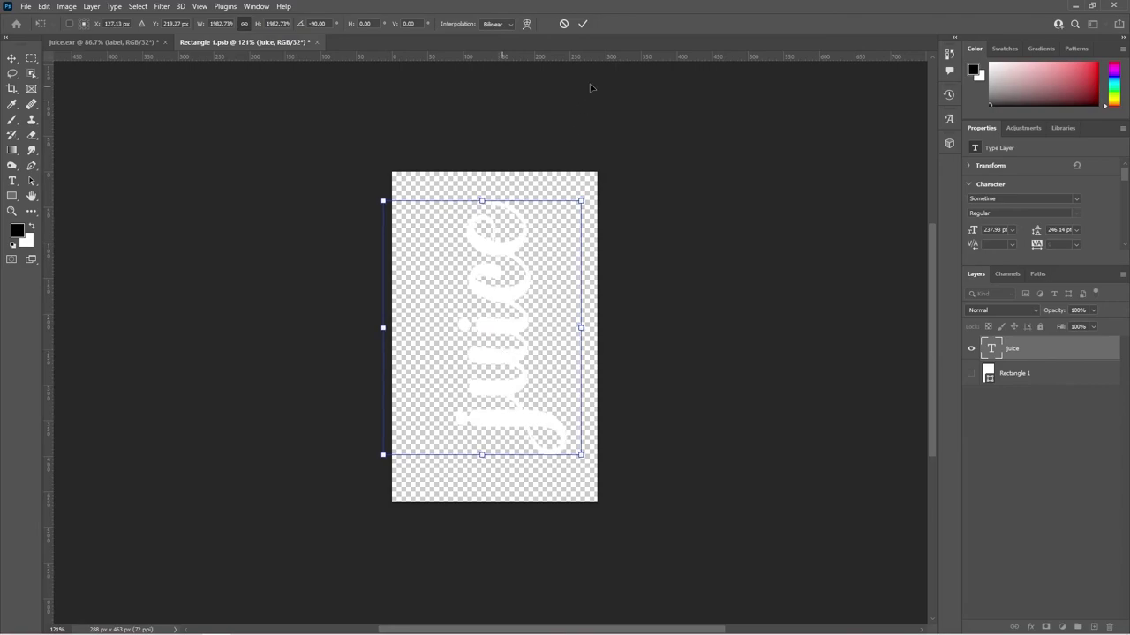
click(584, 24)
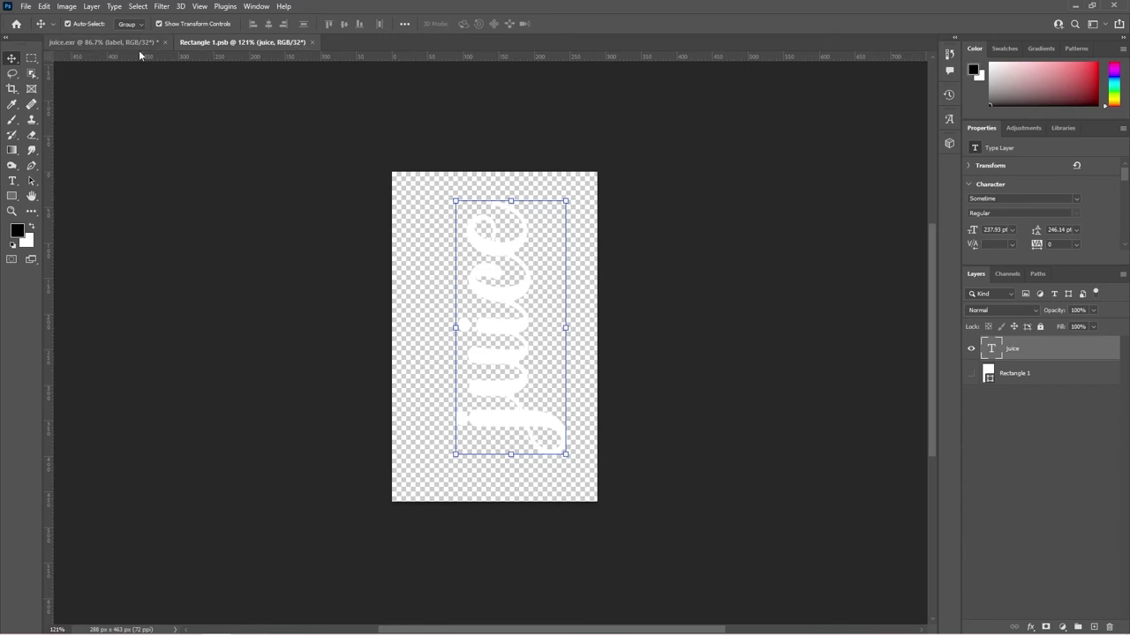
click(106, 42)
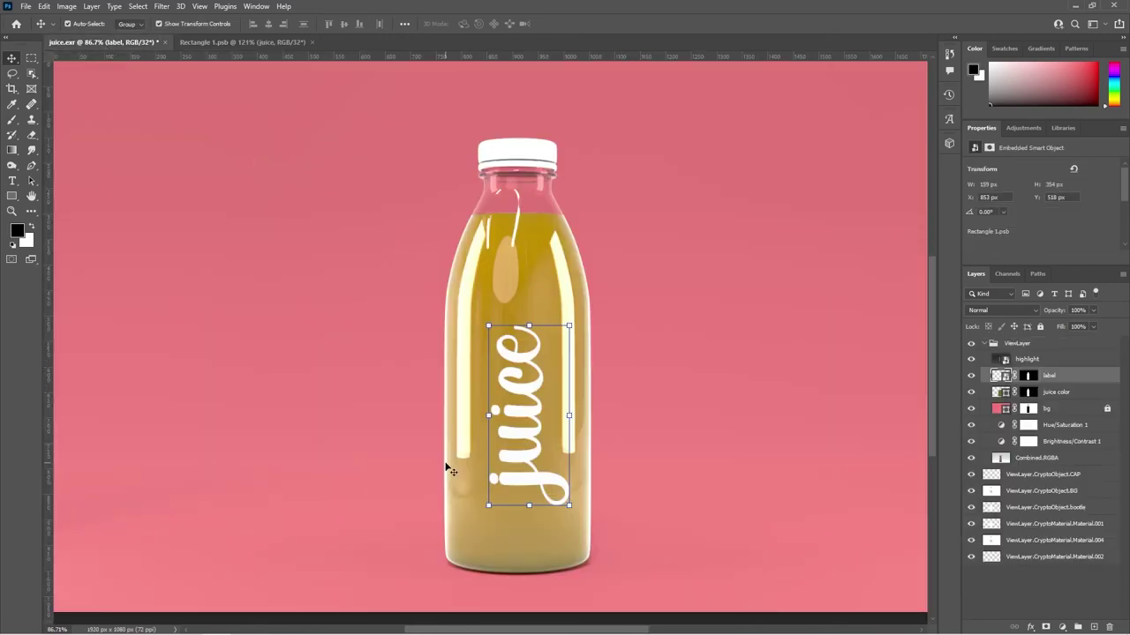
alt+scroll(522, 414, down, 2)
click(602, 593)
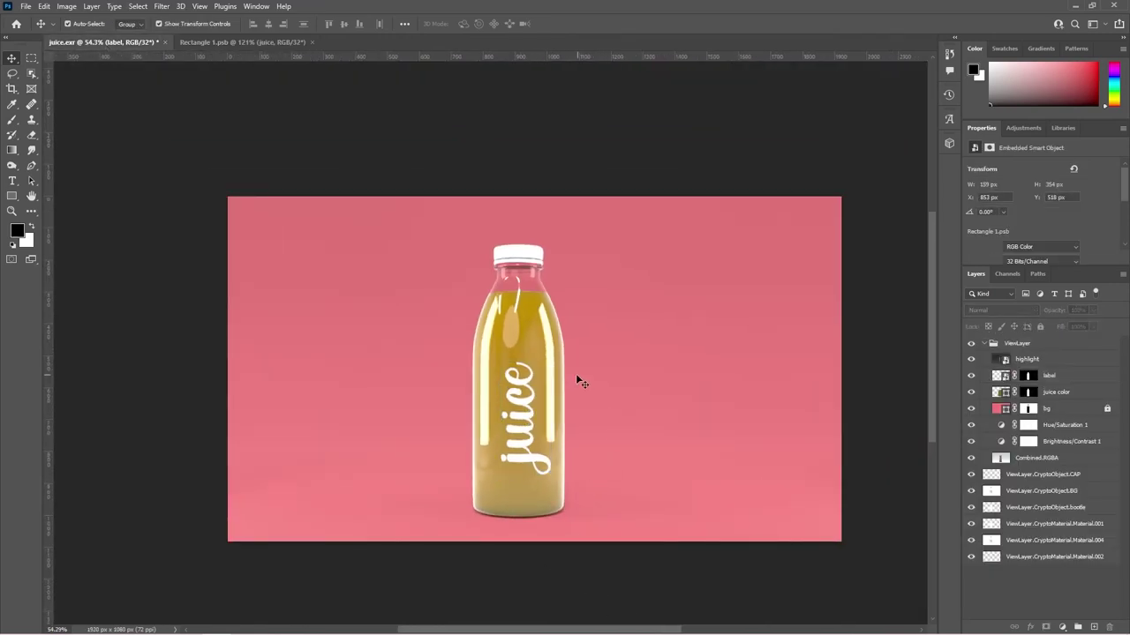
alt+scroll(520, 432, up, 2)
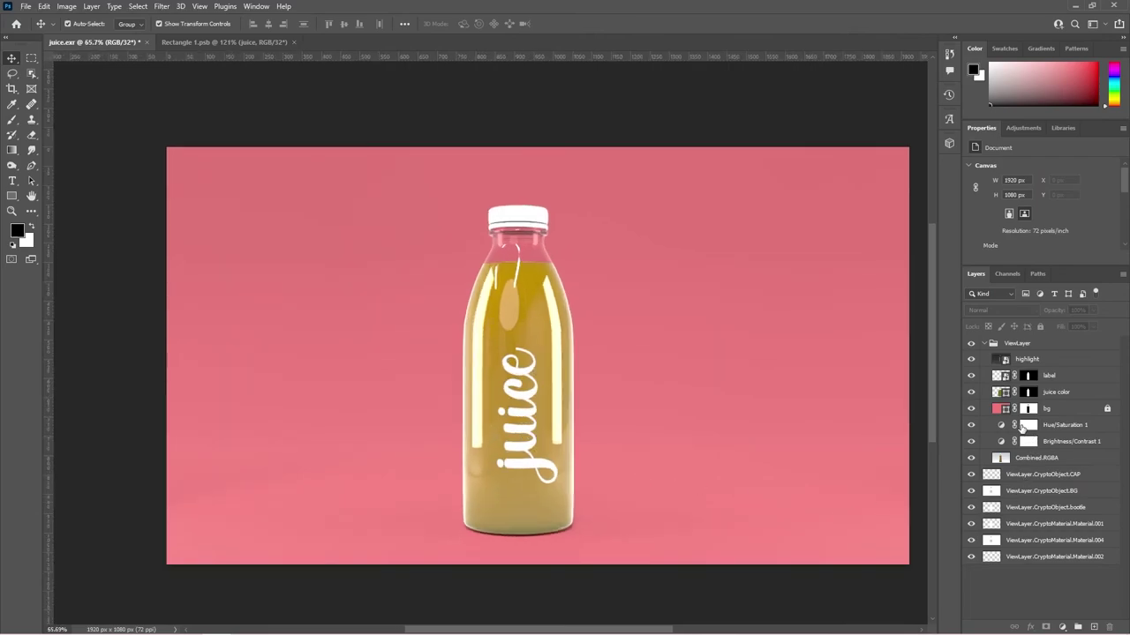
Unlock the bg layer and recolour its fill to a pale sandy yellow with a hue of 40°
click(993, 409)
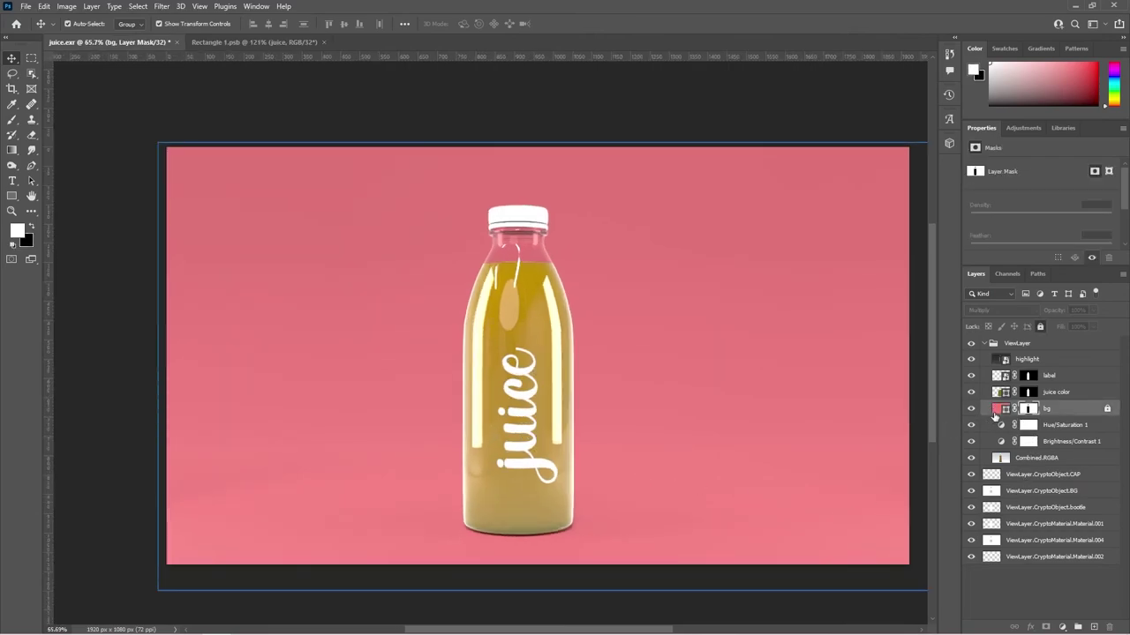
double_click(995, 410)
click(518, 255)
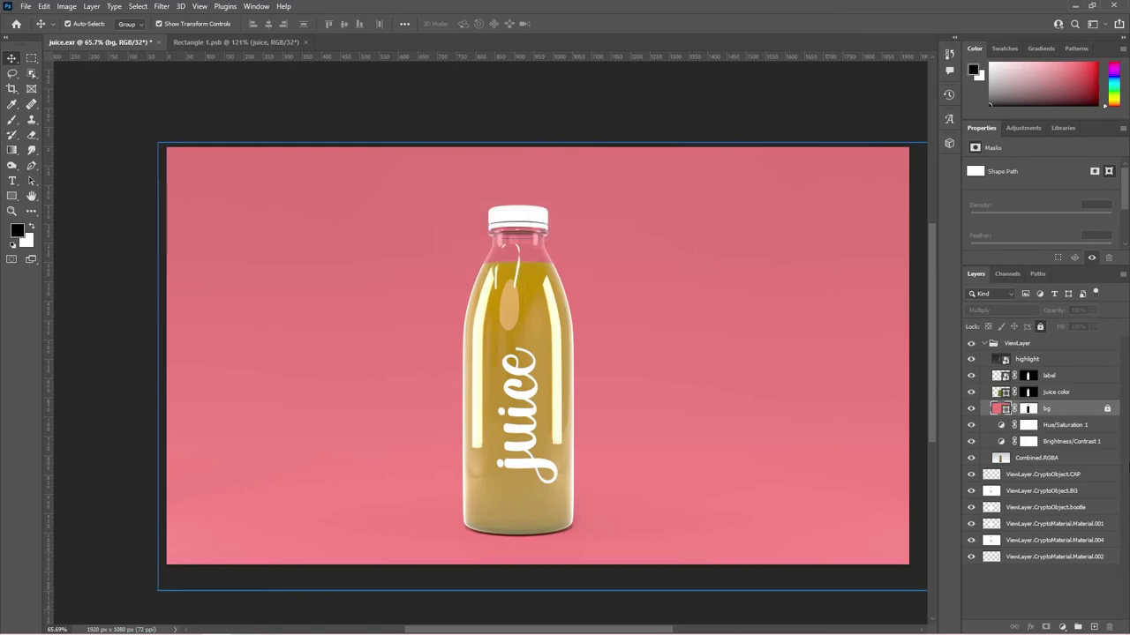
click(1108, 409)
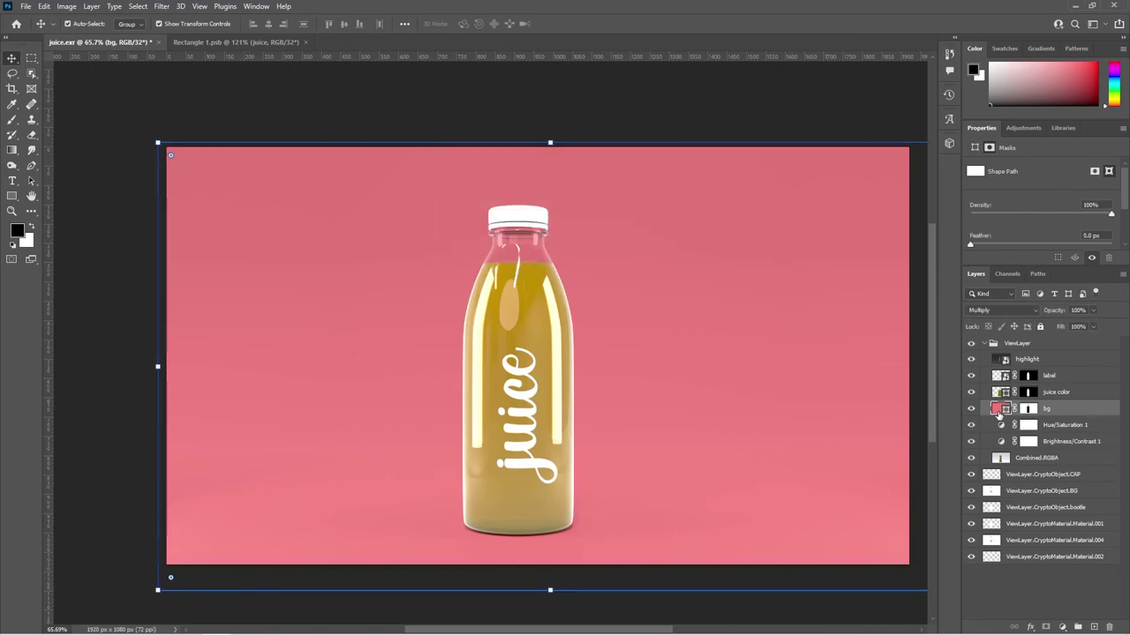
double_click(989, 412)
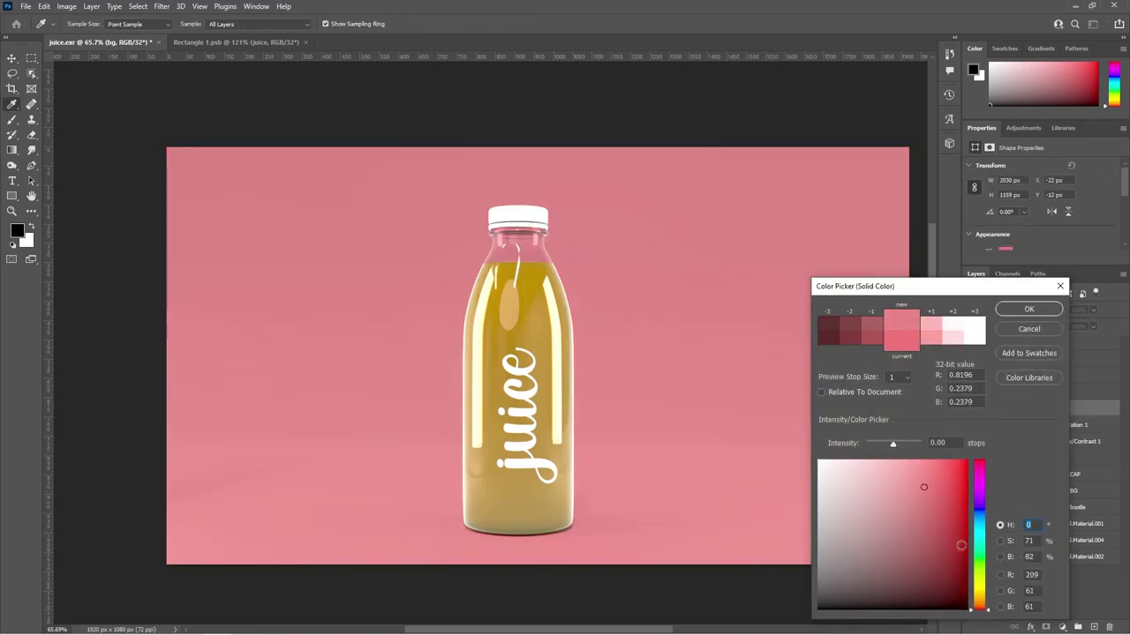
click(979, 593)
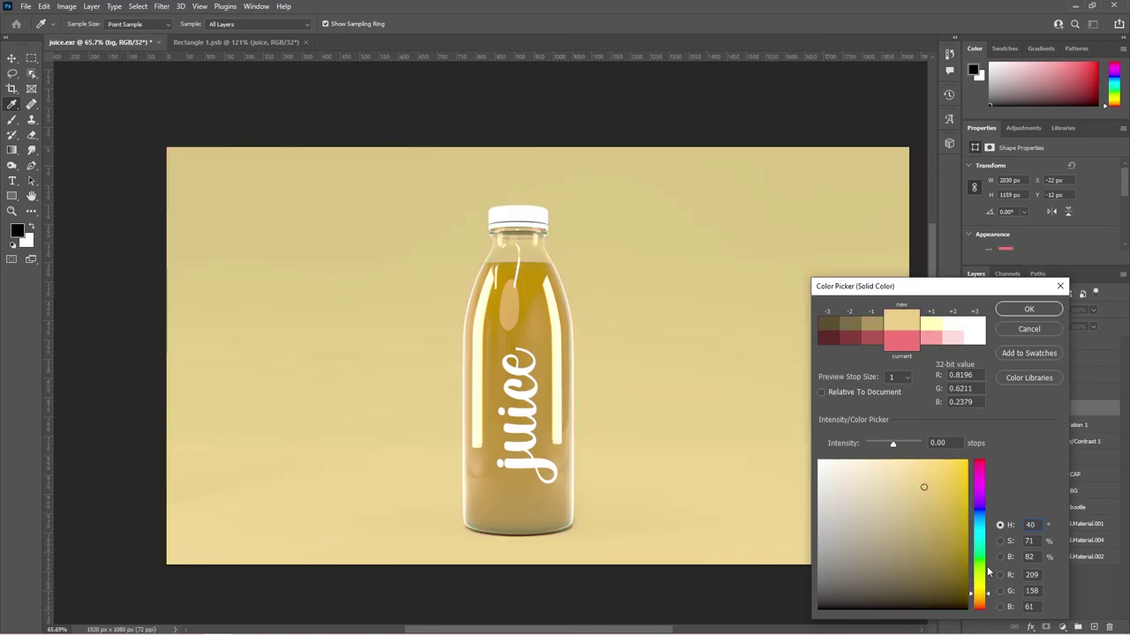
click(897, 495)
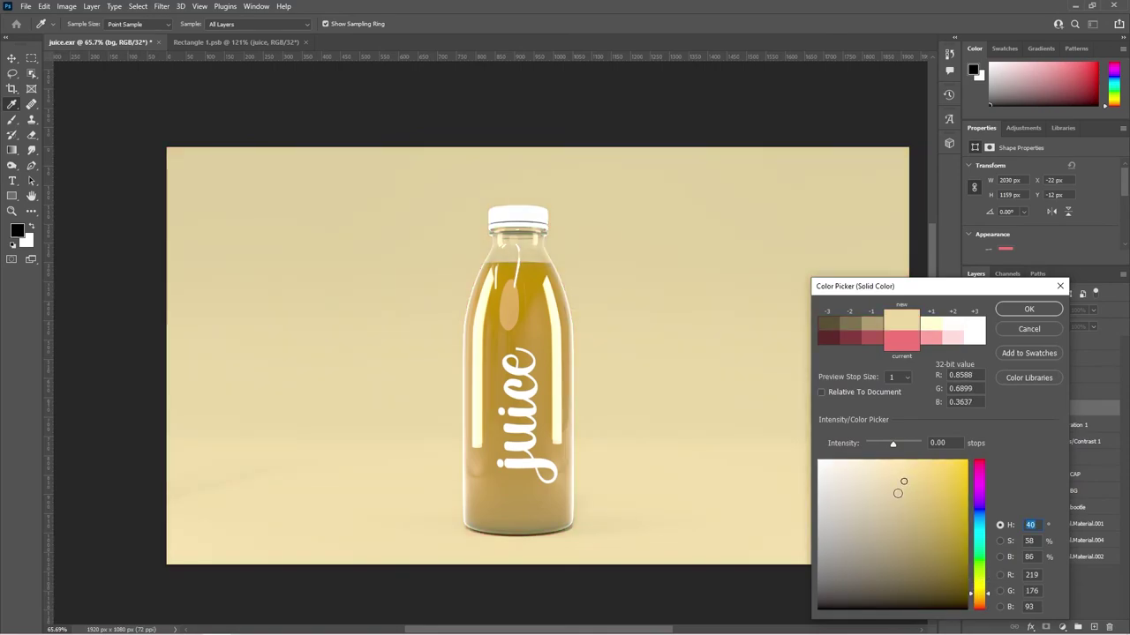
click(1028, 309)
key(v)
Draw a rectangle about 224 × 107 px over the bottle cap and fill it with muted mauve, RGB 94, 57, 57
alt+scroll(453, 236, up, 3)
scroll(638, 303, up, 1)
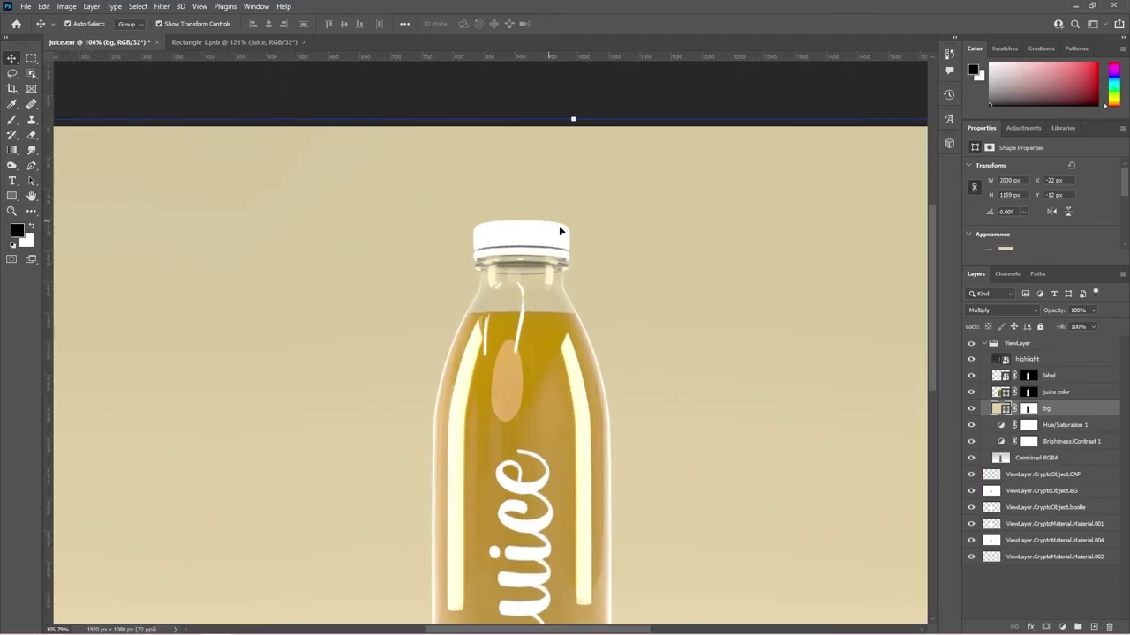
alt+scroll(516, 252, up, 2)
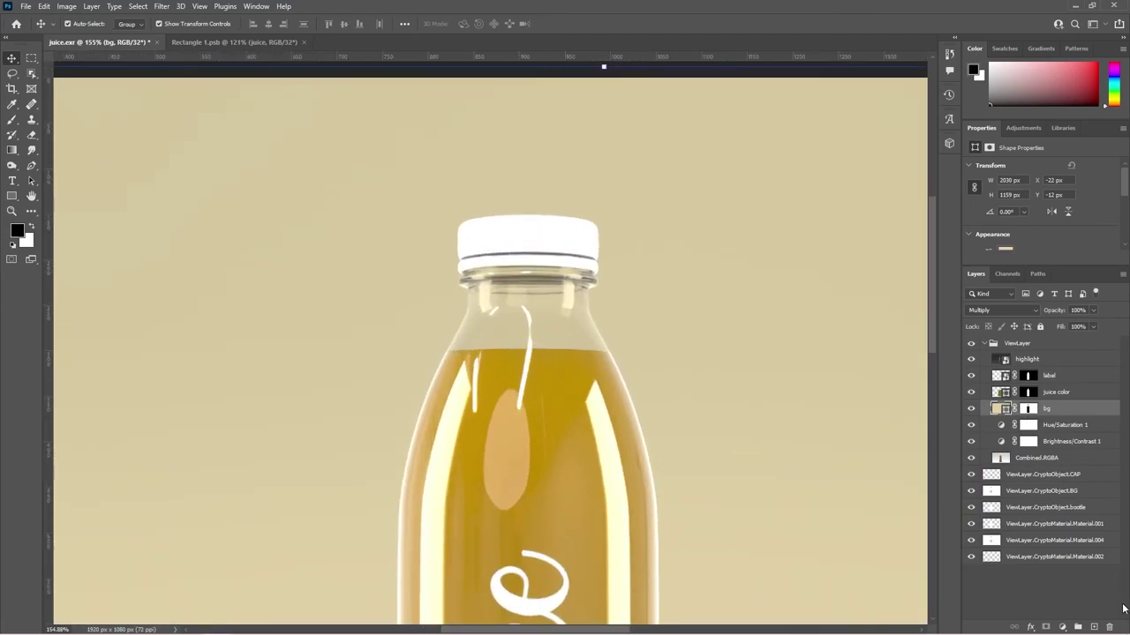
alt+scroll(397, 200, down, 3)
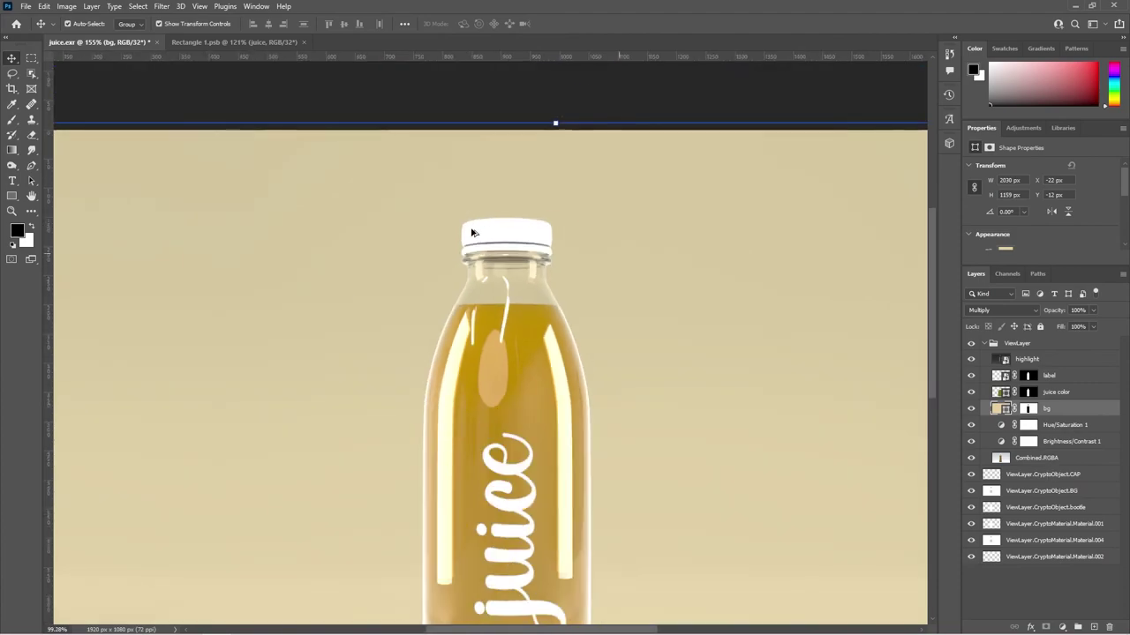
click(318, 117)
alt+scroll(676, 270, up, 2)
scroll(465, 331, up, 1)
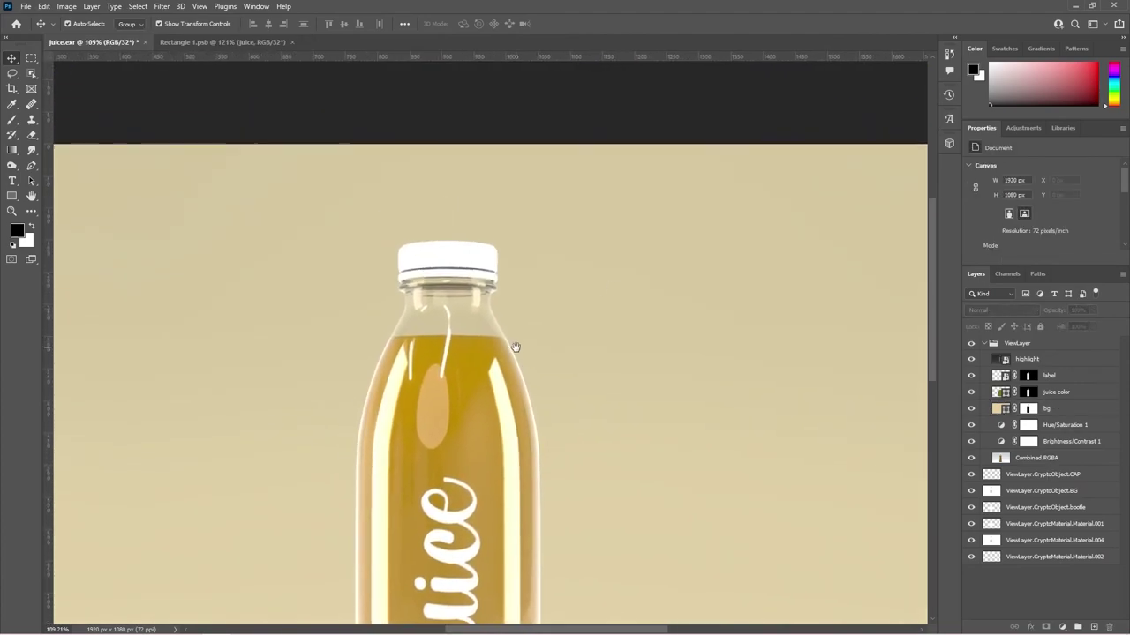
click(12, 195)
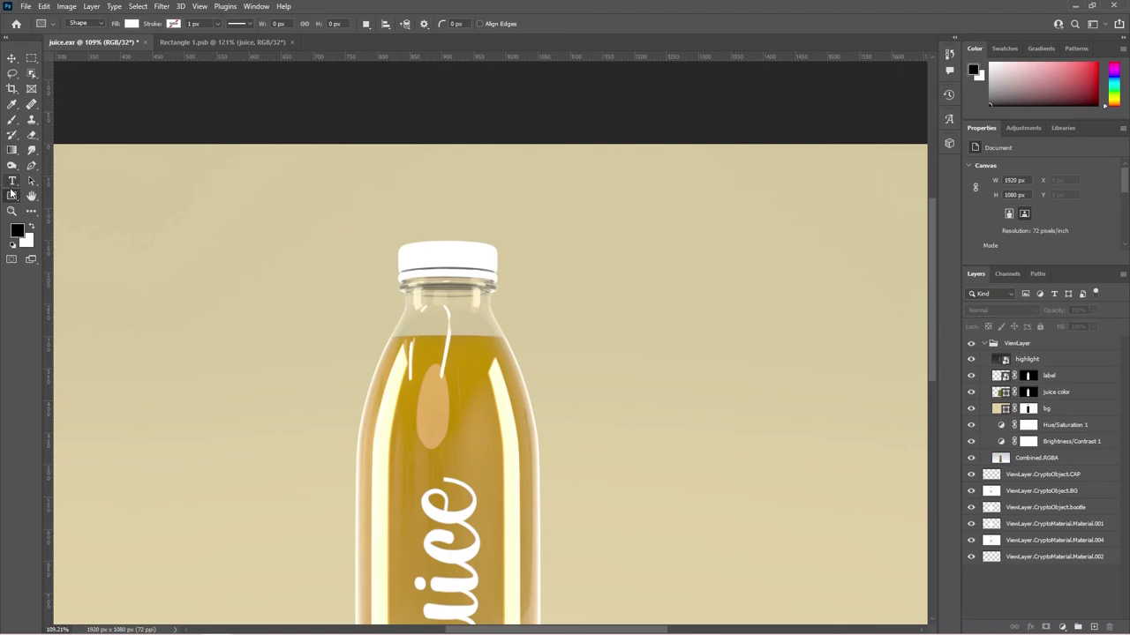
drag(374, 228, 520, 296)
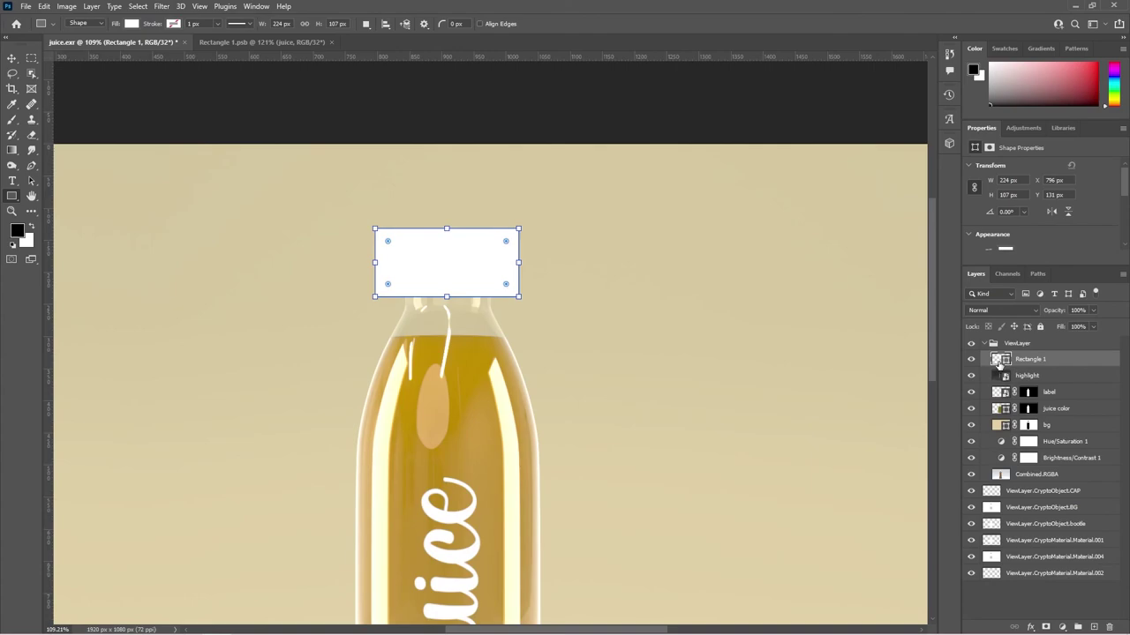
double_click(998, 359)
click(877, 553)
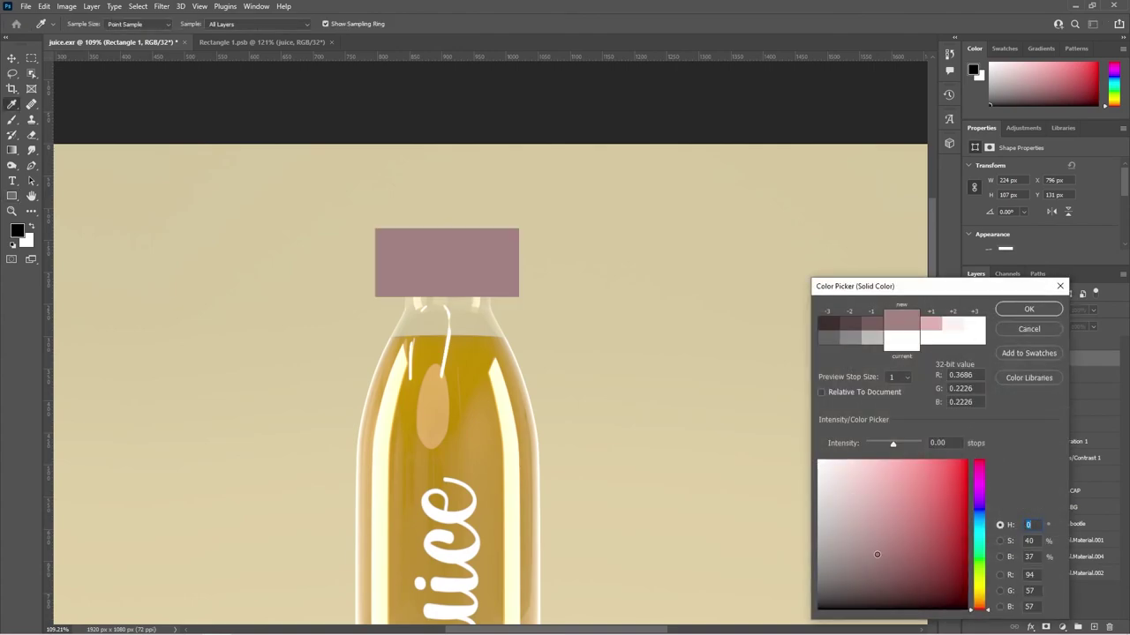
click(1029, 309)
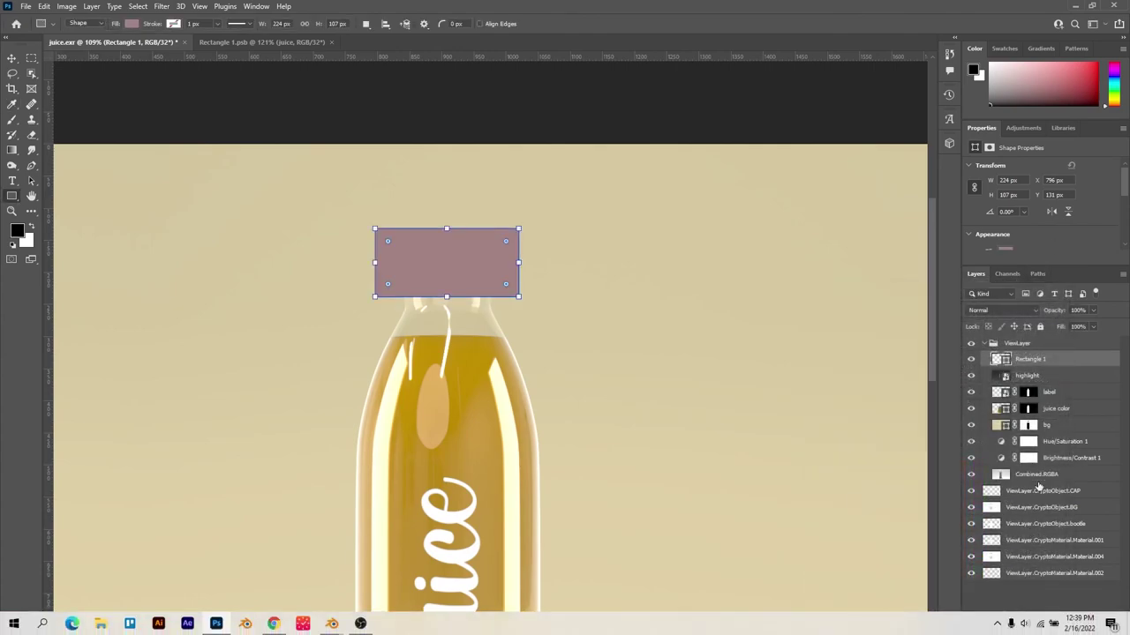
Mask Rectangle 1 to the cap's outline using a selection loaded from the ViewLayer.CryptoObject.CAP layer
click(1038, 491)
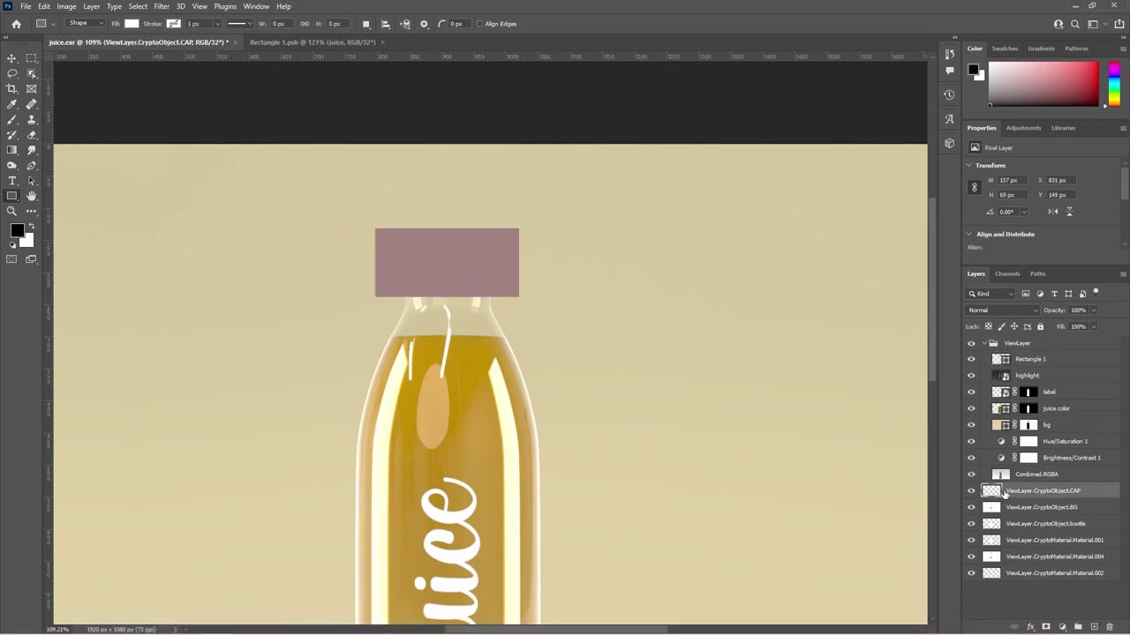
ctrl+click(991, 492)
click(1042, 359)
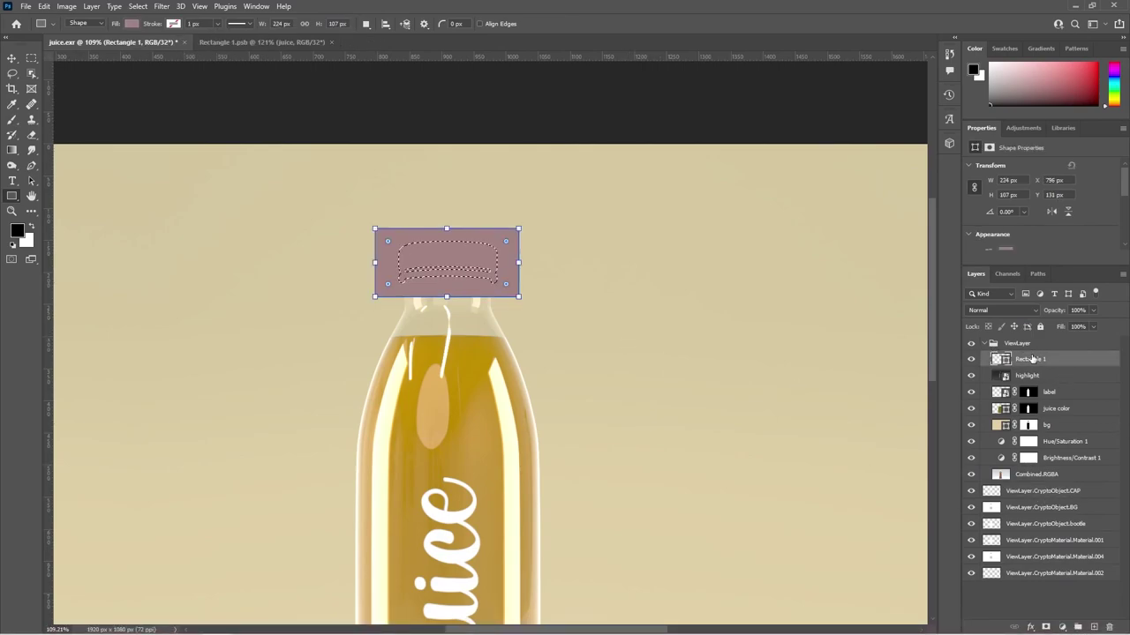
click(1043, 628)
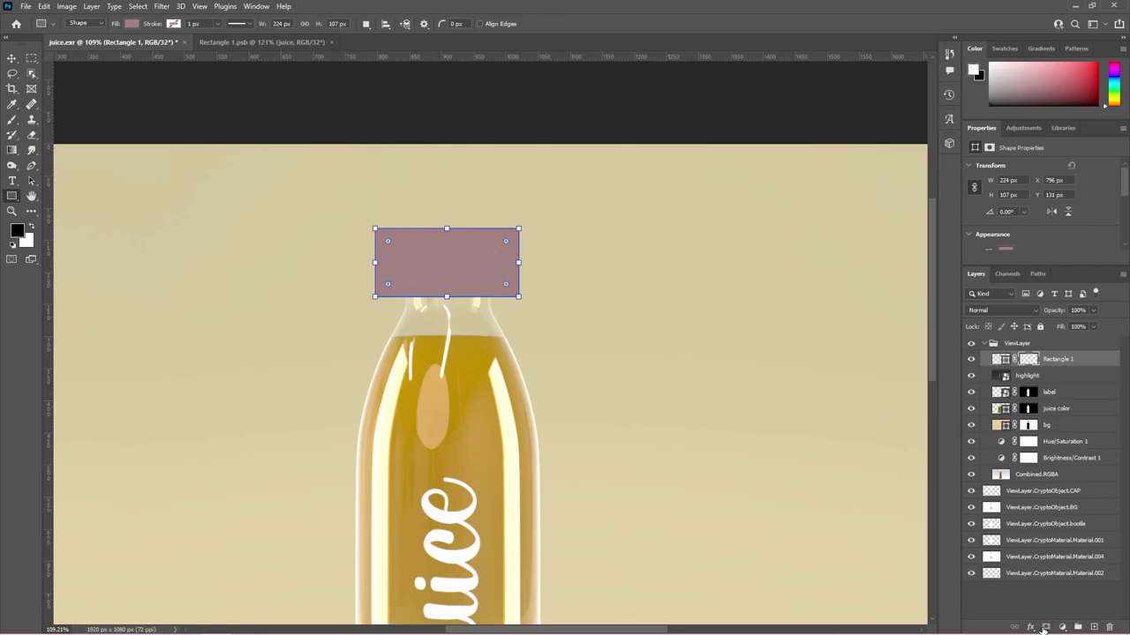
alt+scroll(425, 291, up, 3)
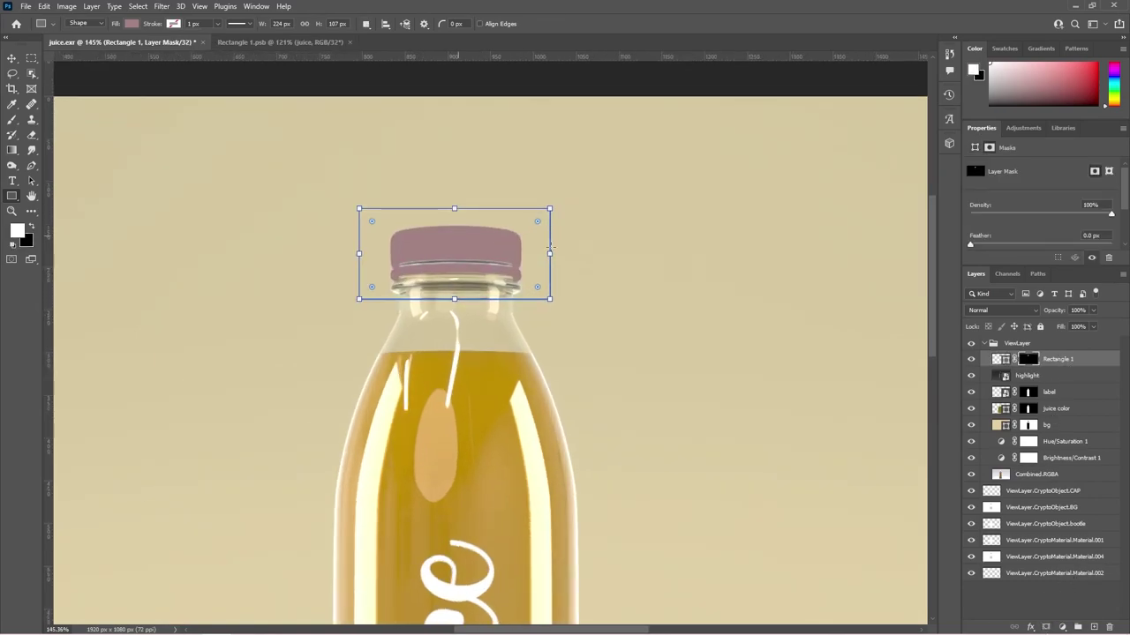
Place the masked cap rectangle directly below the highlight layer and rename it "cap color"
drag(1078, 362, 1058, 386)
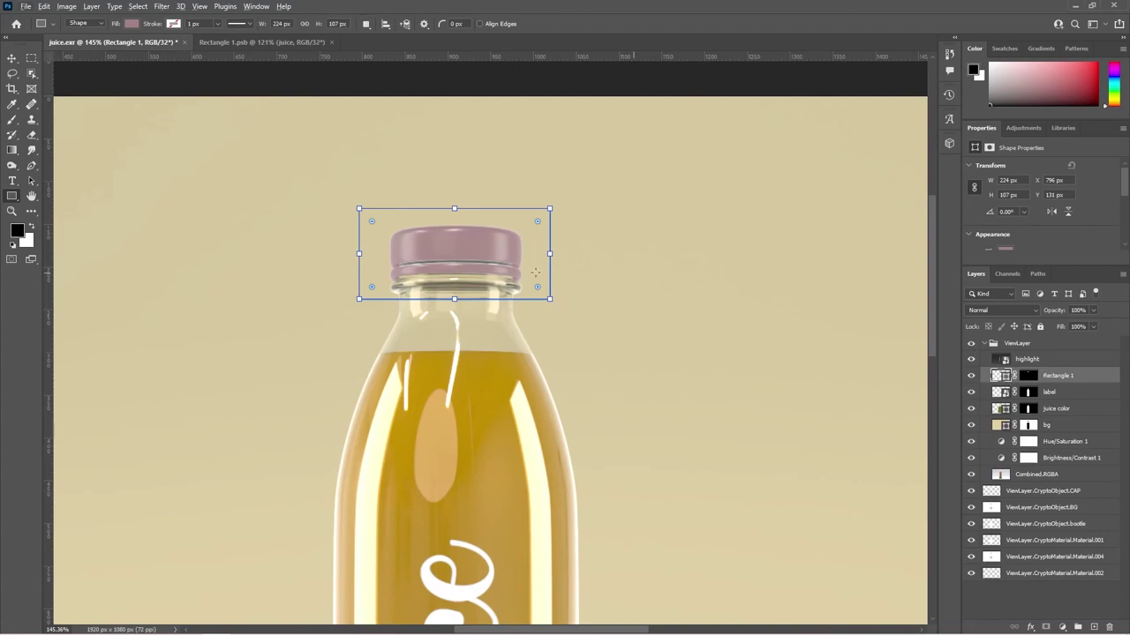
double_click(1056, 377)
text(cap color)
key(Return)
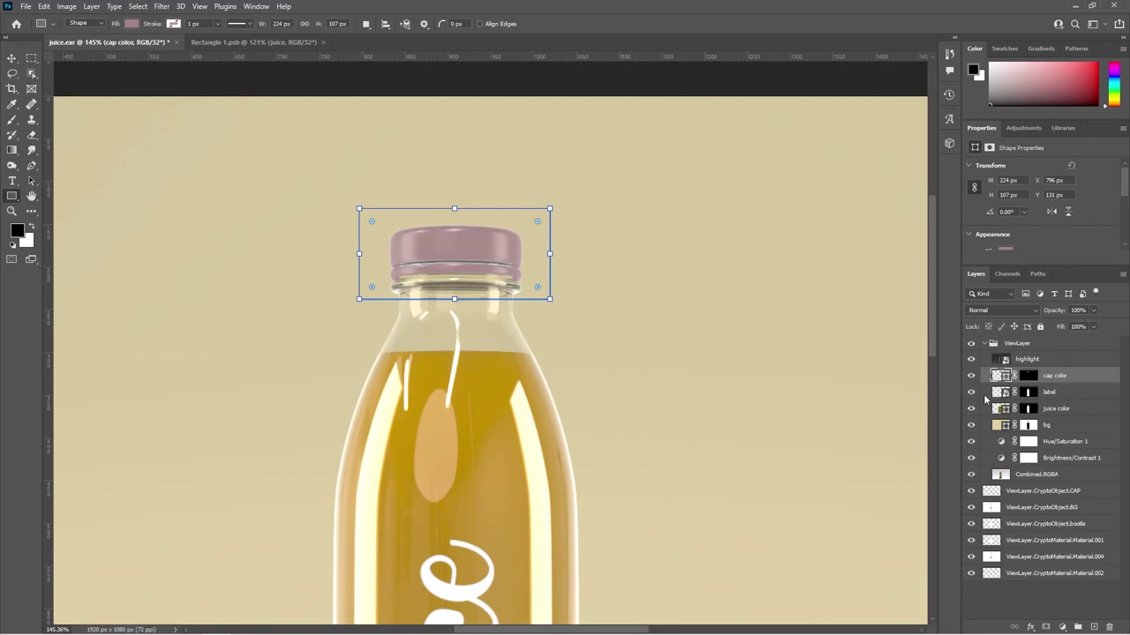
Change the cap color layer's fill to near-black, RGB 5, 2, 2, and deselect the layer
double_click(1000, 376)
mouse_move(893, 489)
mouse_down()
mouse_move(941, 517)
mouse_move(894, 606)
mouse_up()
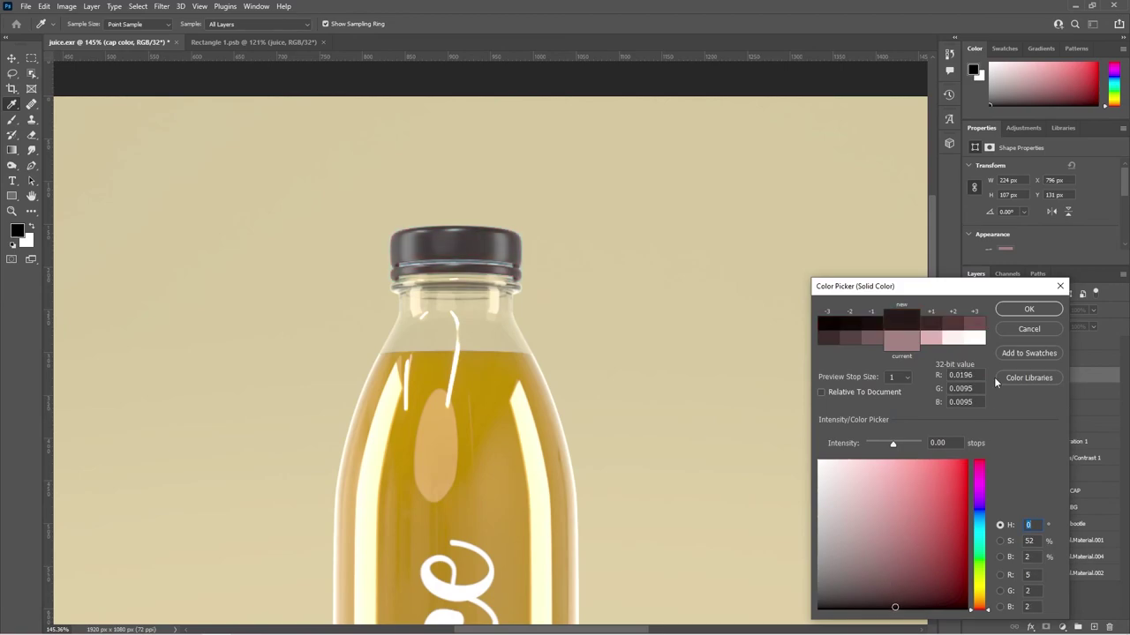
click(1022, 308)
alt+scroll(374, 326, down, 4)
key(u)
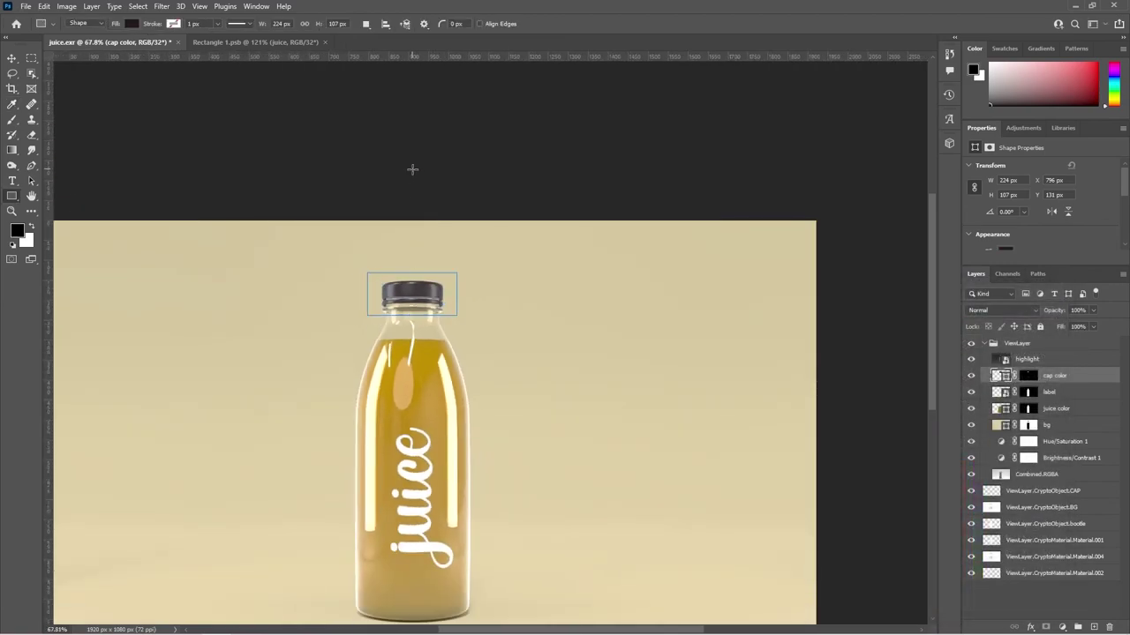
click(412, 168)
click(595, 271)
drag(466, 193, 542, 110)
key(v)
click(542, 110)
mouse_move(565, 296)
mouse_down()
mouse_move(580, 297)
mouse_move(559, 309)
mouse_up()
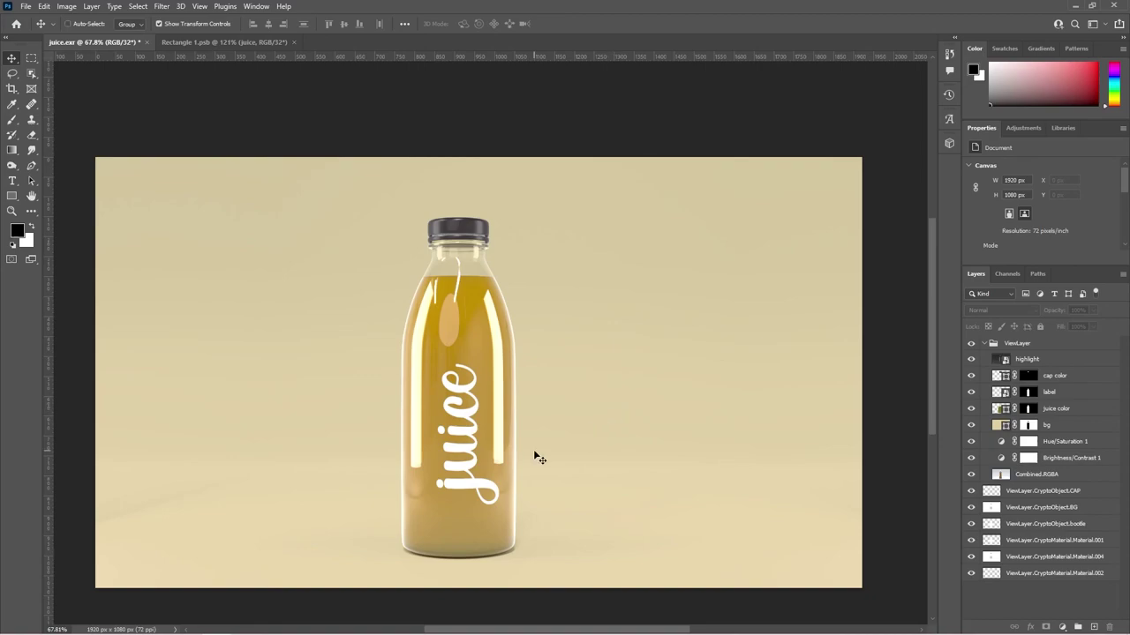
Save the composite as juice in Photoshop format (*.PSD) in the juice folder on the Desktop
key(ctrl+shift+s)
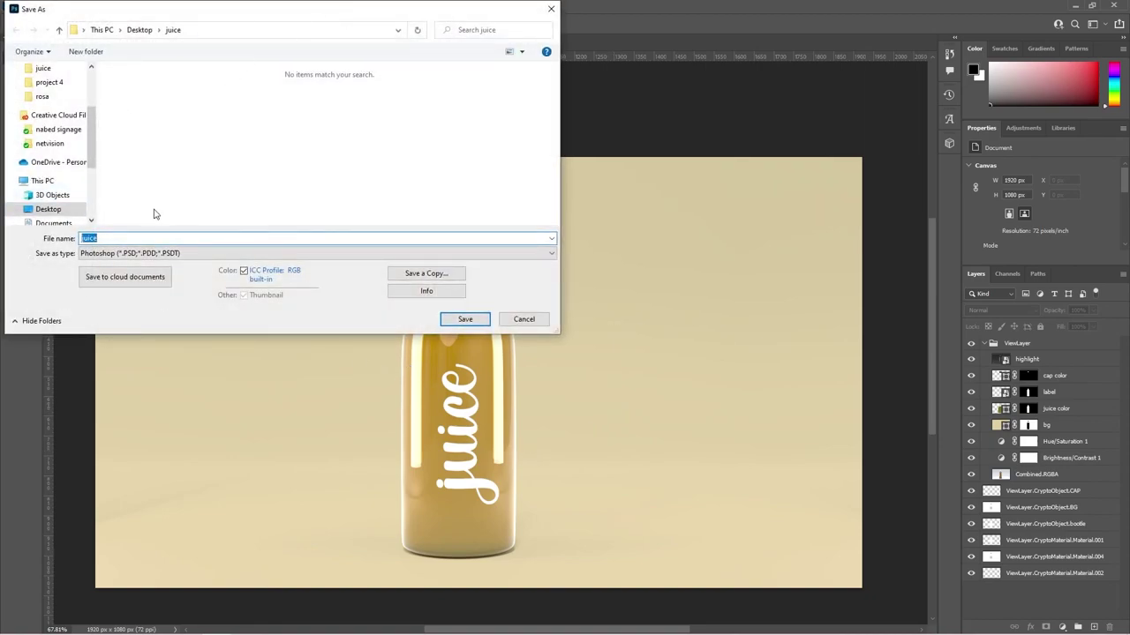
click(146, 254)
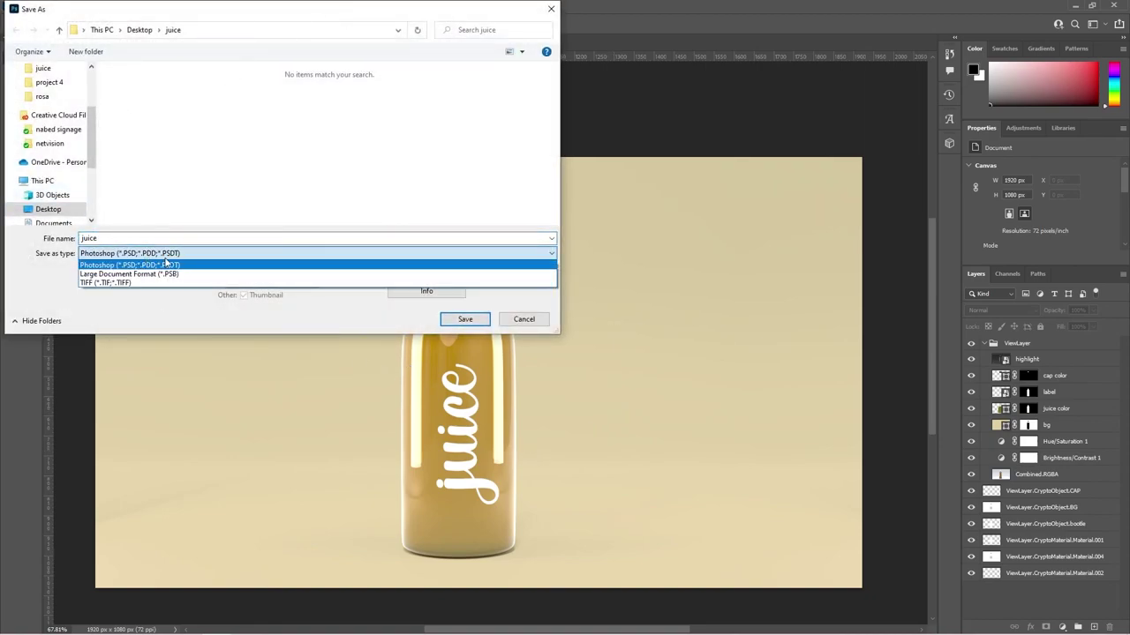
click(255, 267)
click(463, 320)
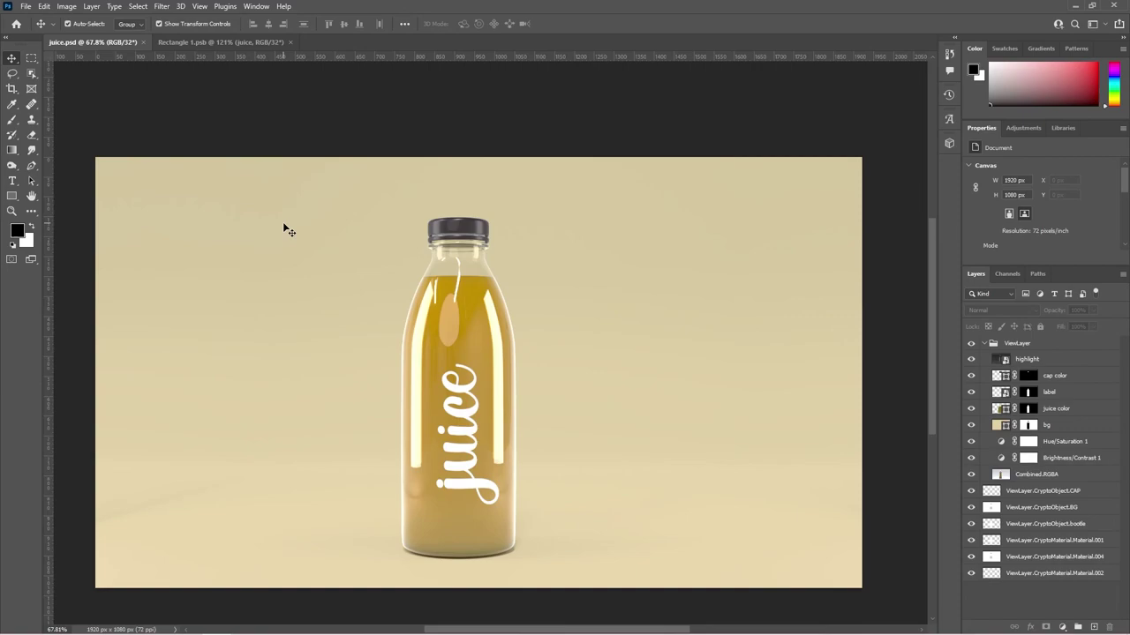
alt+scroll(471, 458, up, 2)
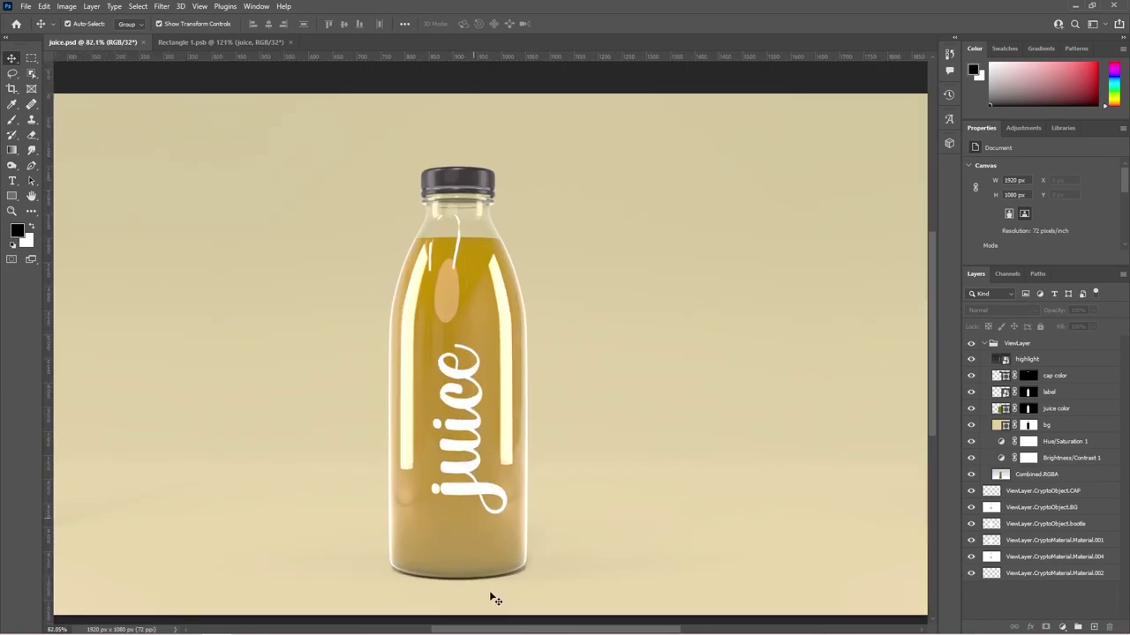
drag(480, 555, 533, 554)
mouse_move(73, 623)
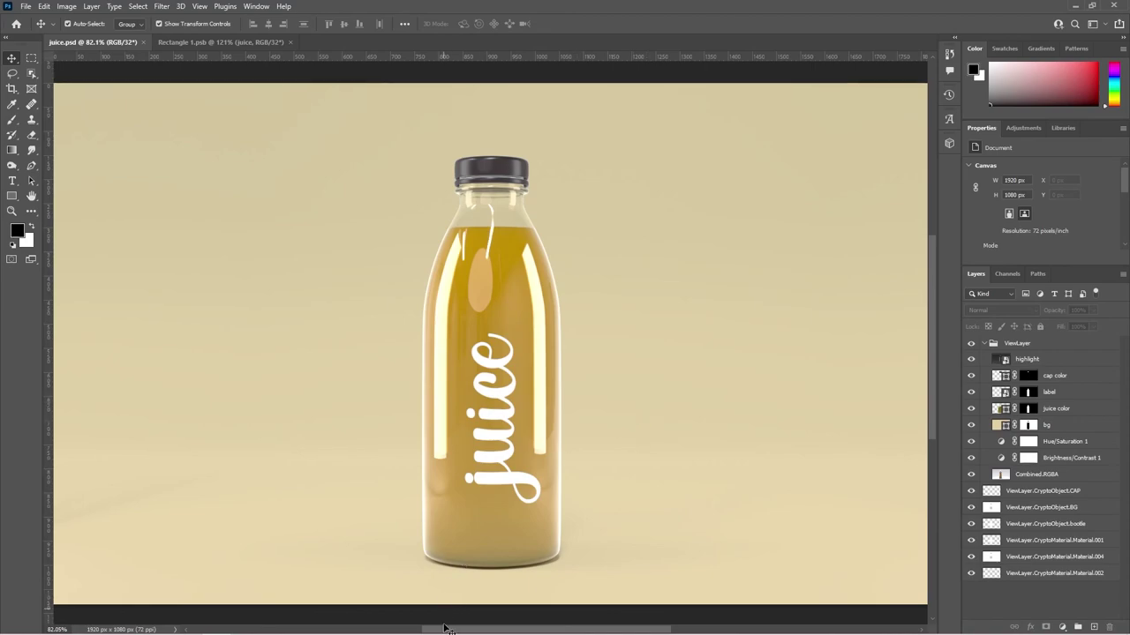
mouse_move(445, 632)
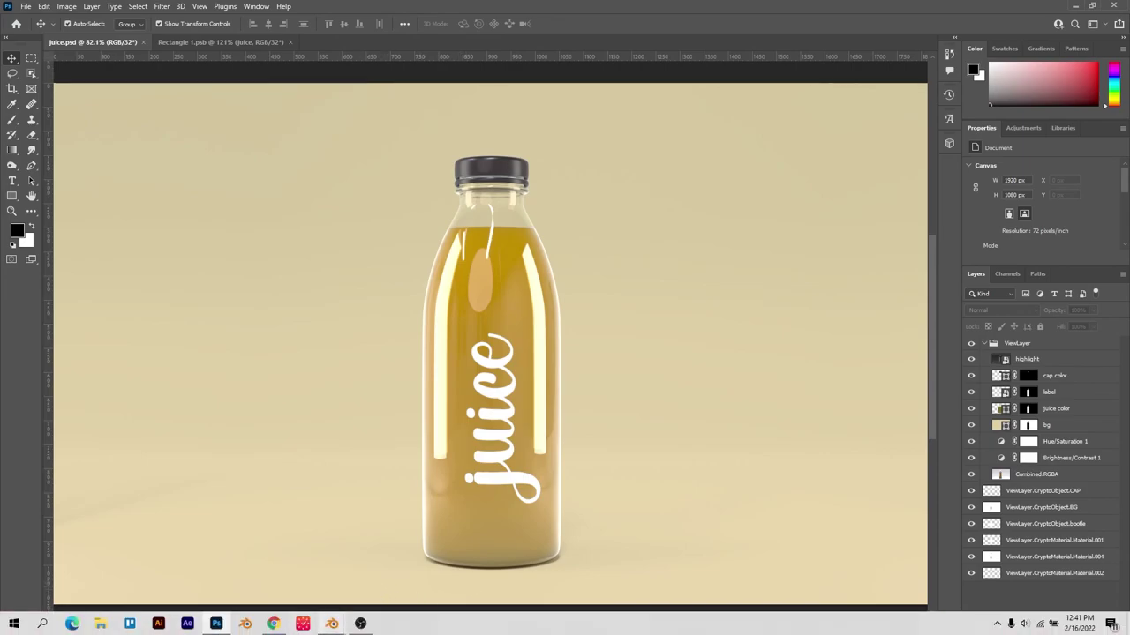
click(360, 623)
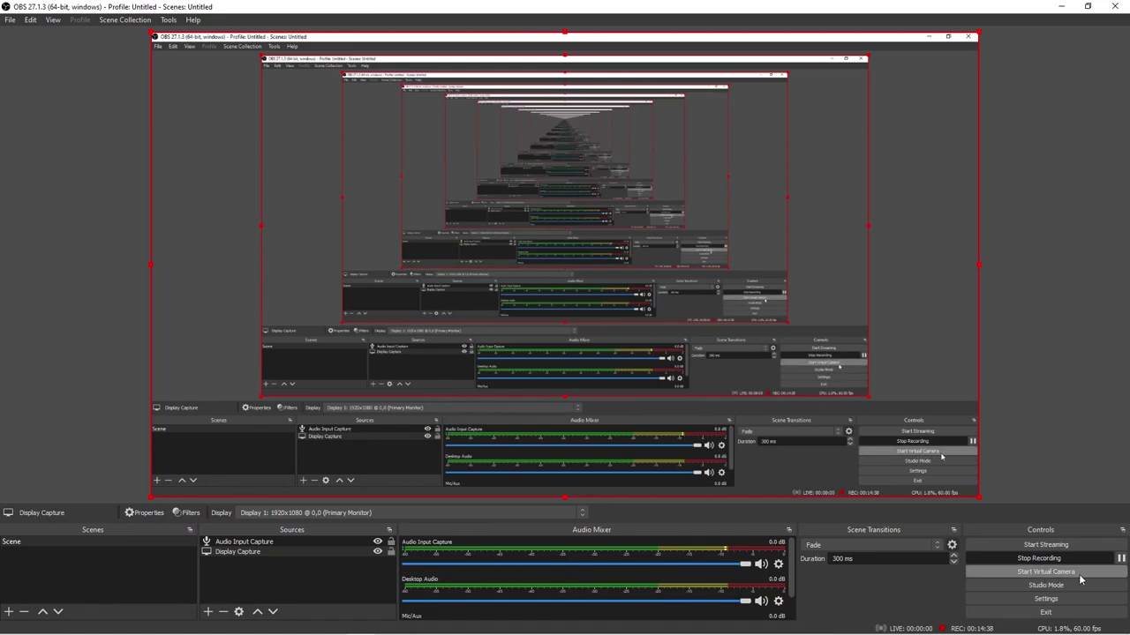